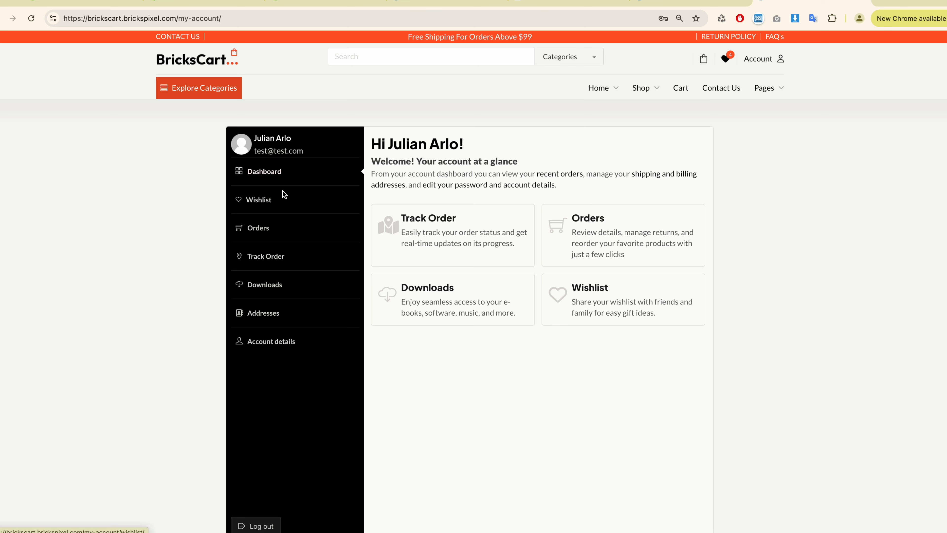
Look over the demo account dashboard and the product listings on the BricksPixel site.
left_click(684, 4)
left_click(220, 338)
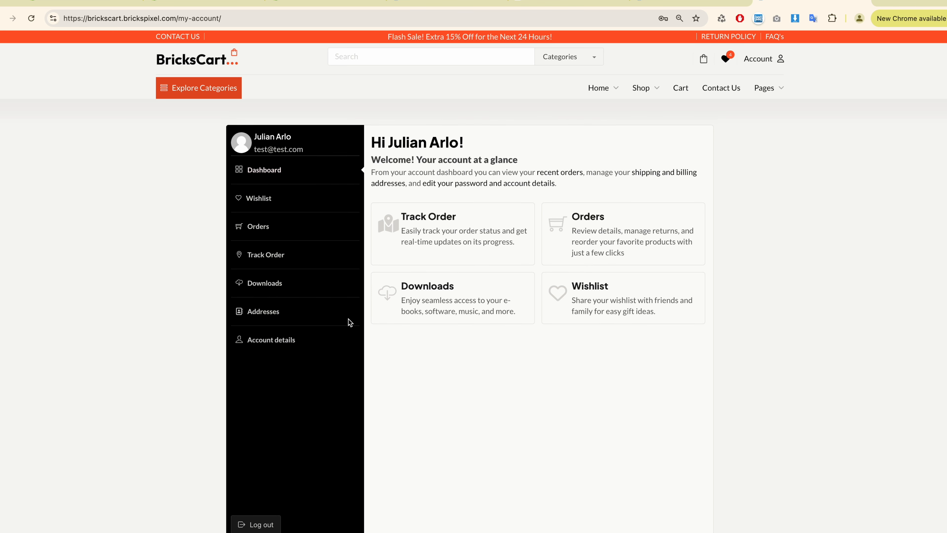
left_click(649, 8)
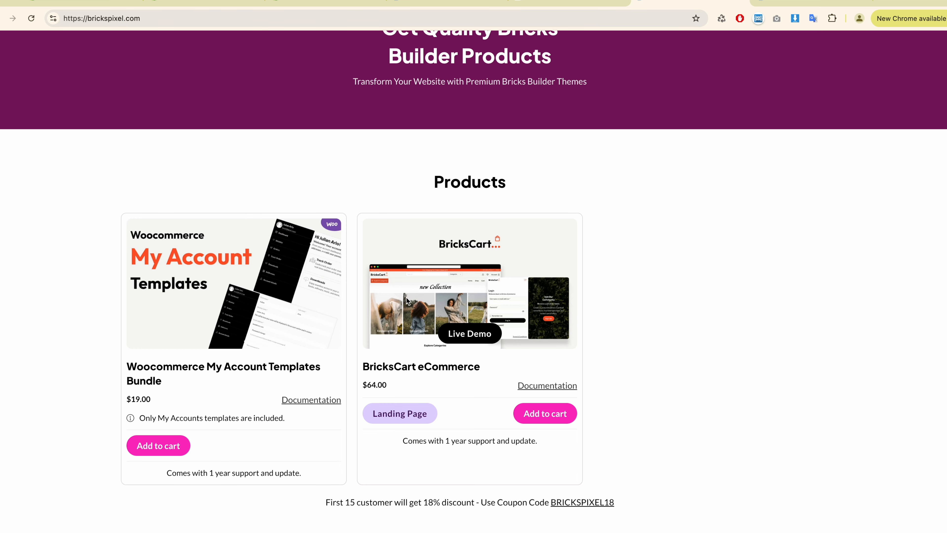
mouse_move(304, 290)
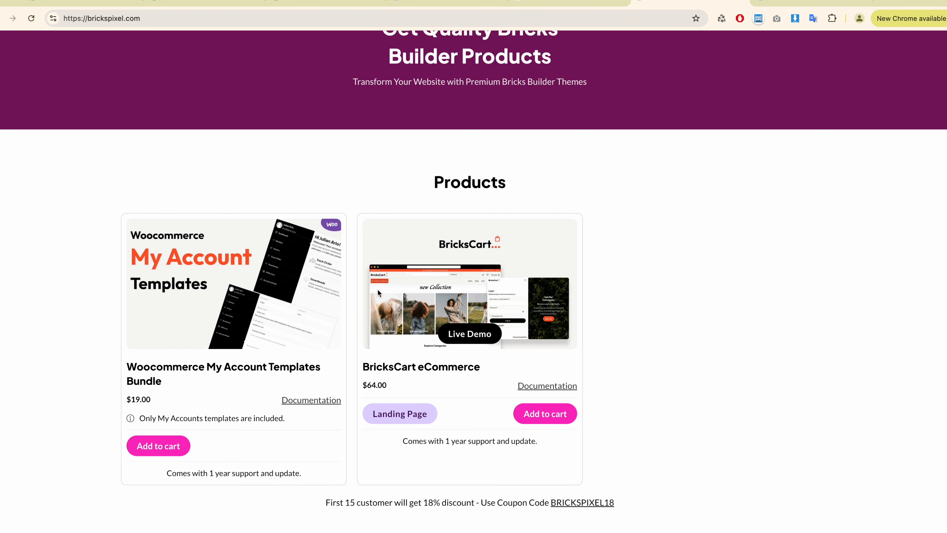
scroll(500, 242, "up", 3)
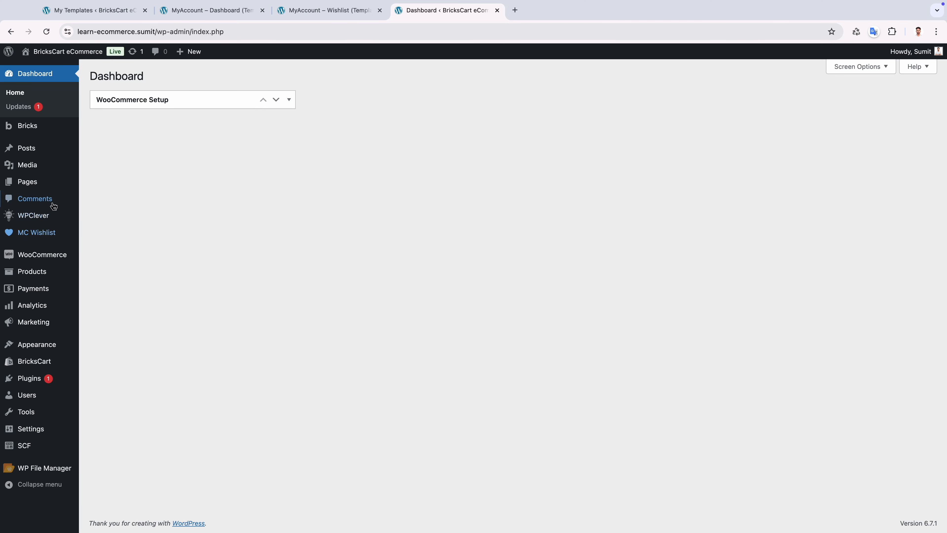
Open the WordPress list of pages and check the quick-edit settings of the My account page.
mouse_move(56, 263)
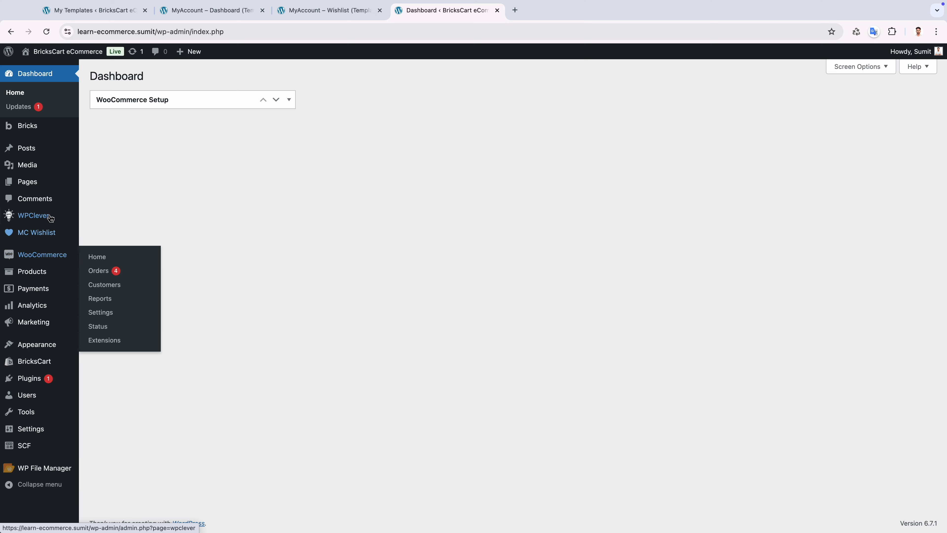
left_click(41, 187)
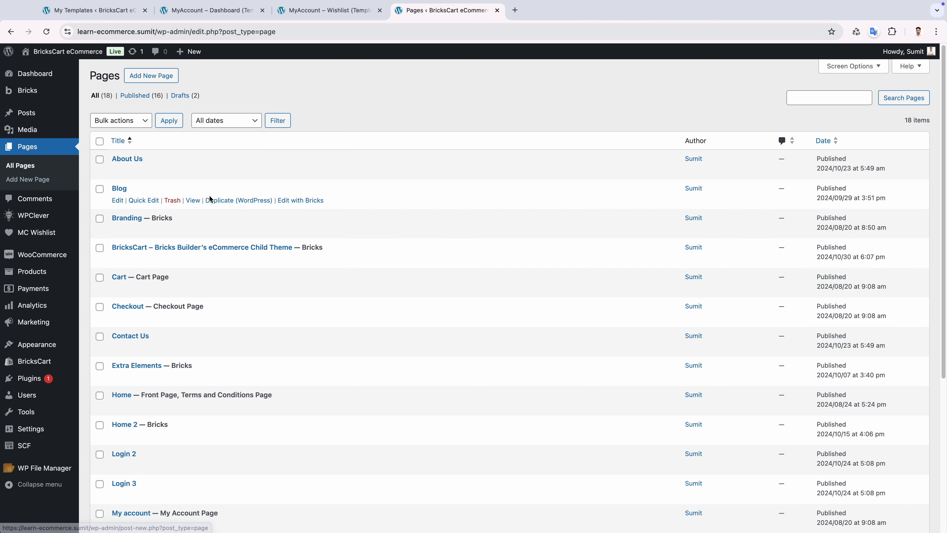
scroll(129, 324, "down", 3)
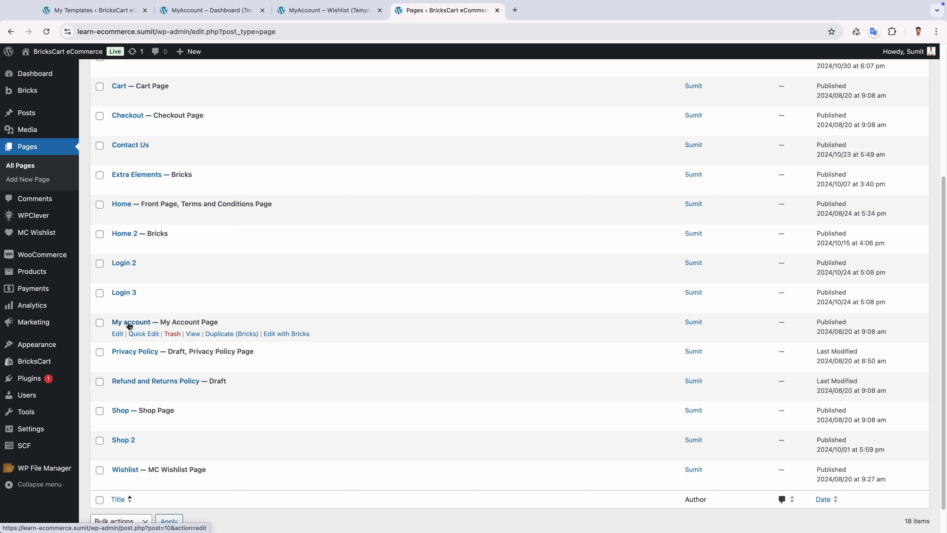
left_click(132, 335)
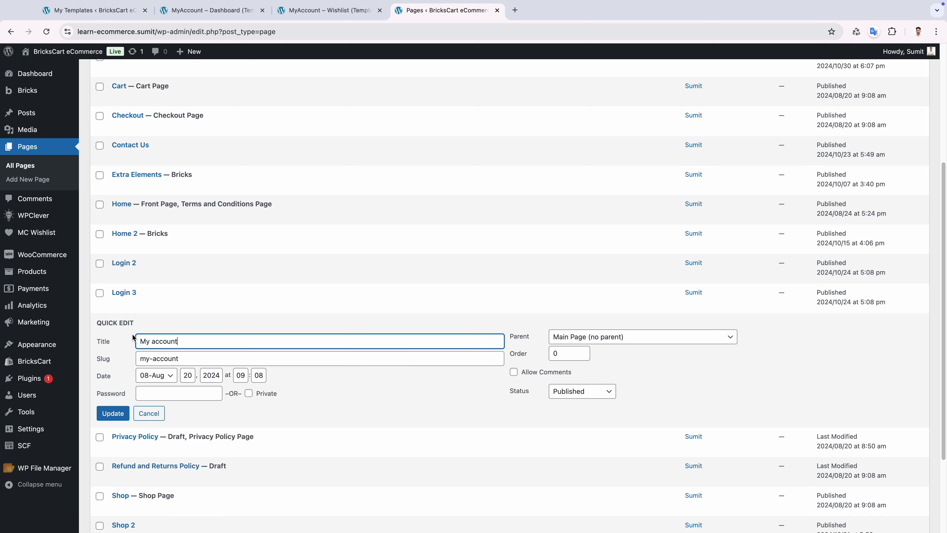
left_click(149, 413)
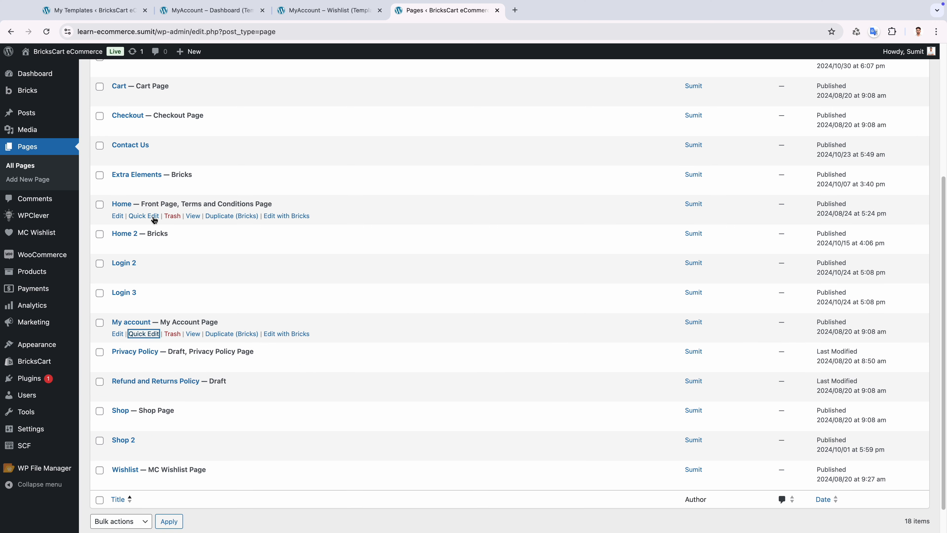
Check the My account page assignment in the advanced WooCommerce settings, searching the available pages for "acc".
mouse_move(73, 257)
left_click(100, 313)
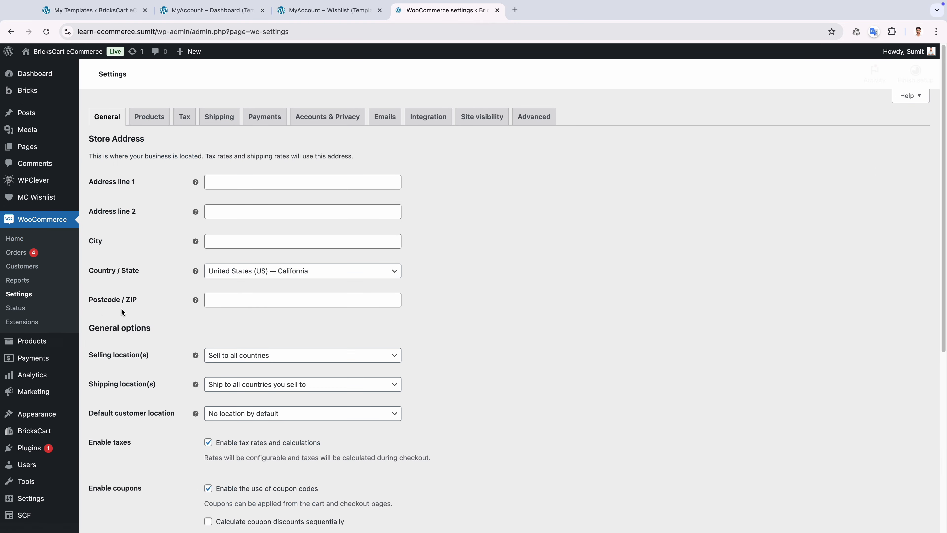
left_click(526, 118)
scroll(257, 228, "down", 1)
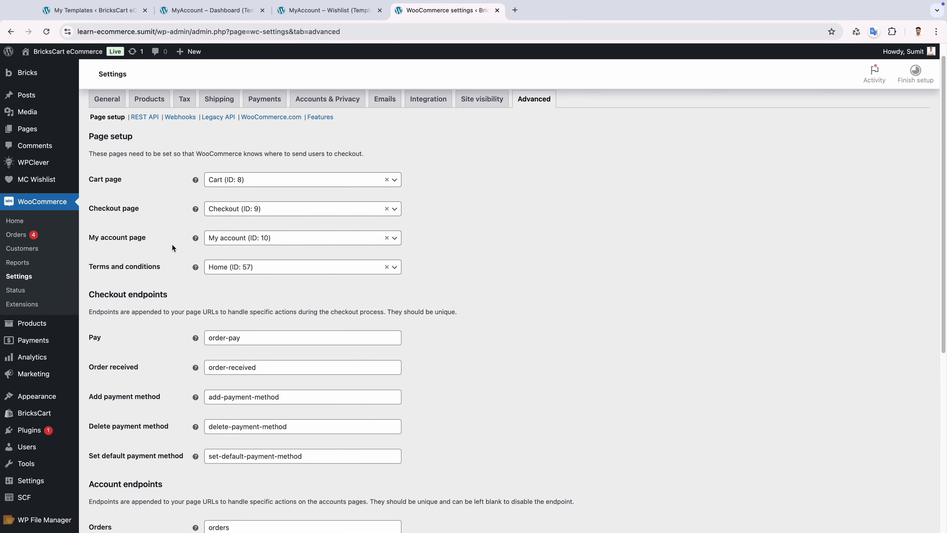
left_click(233, 239)
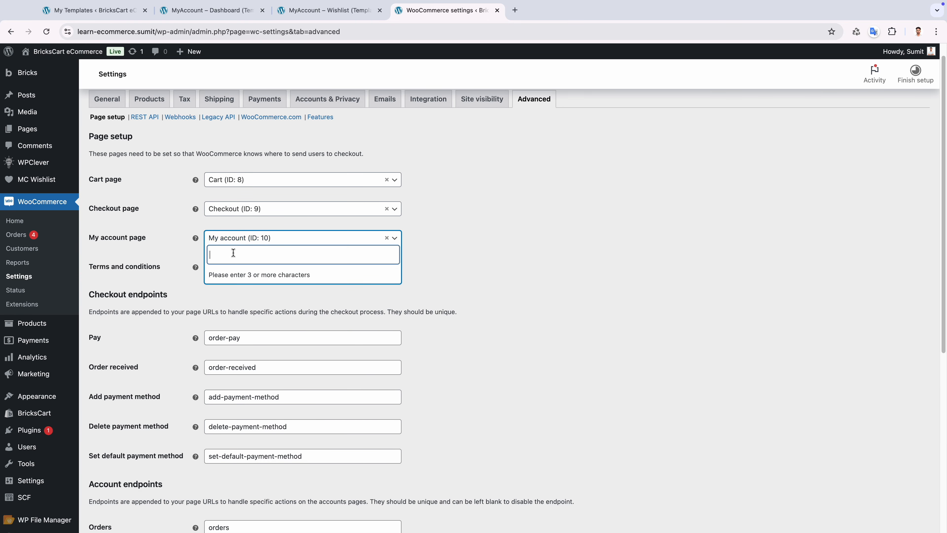
left_click(180, 254)
left_click(218, 240)
type("acc")
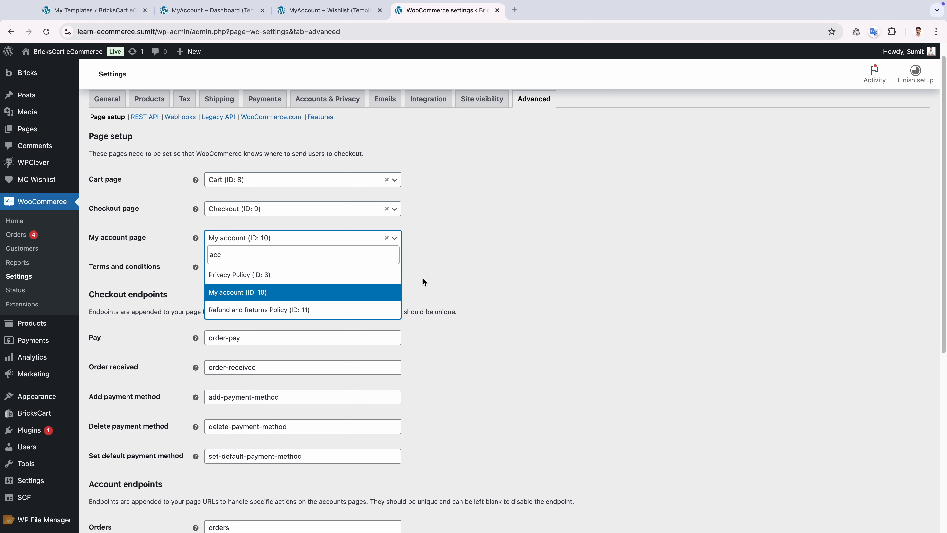
left_click(441, 274)
Review the WooCommerce account endpoints and compare them with the navigation on the storefront's My account page.
scroll(338, 306, "down", 8)
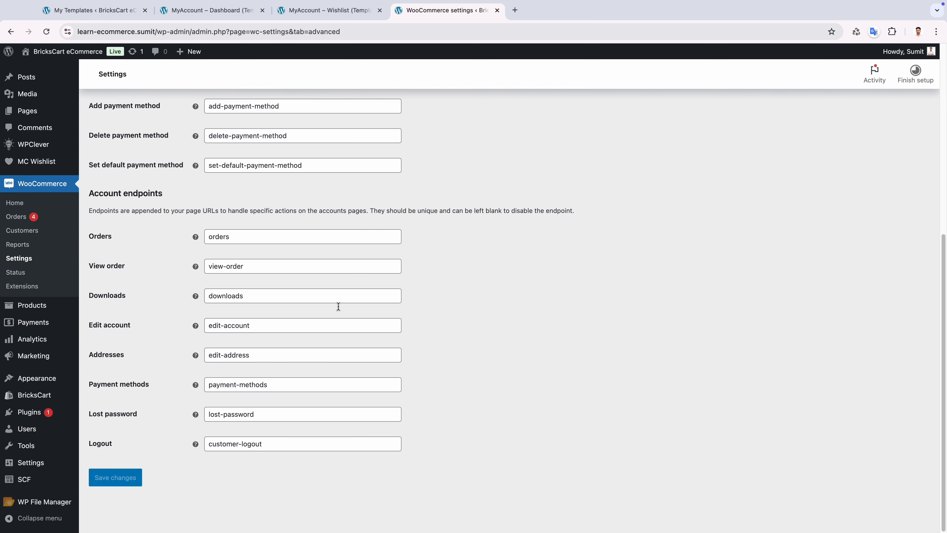
left_click_drag(90, 196, 162, 193)
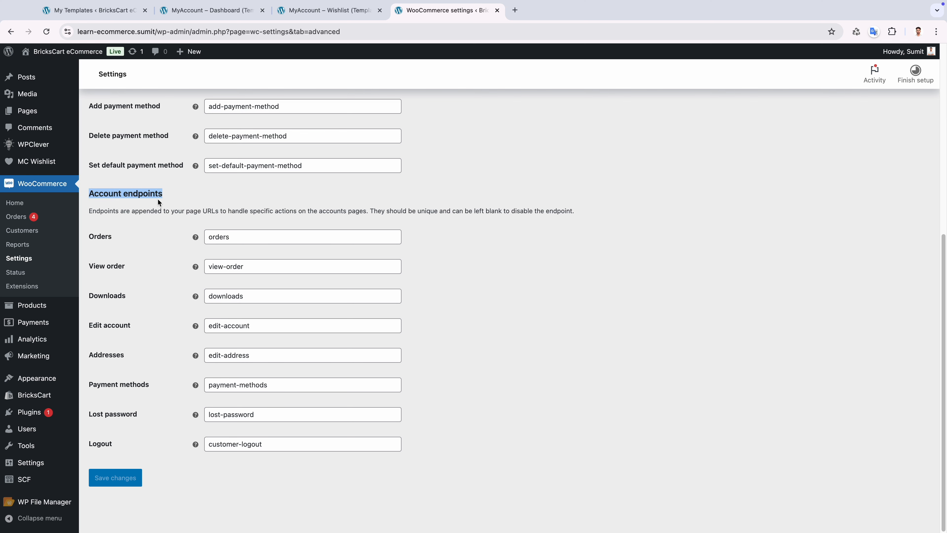
left_click(194, 199)
key("ctrl+Right")
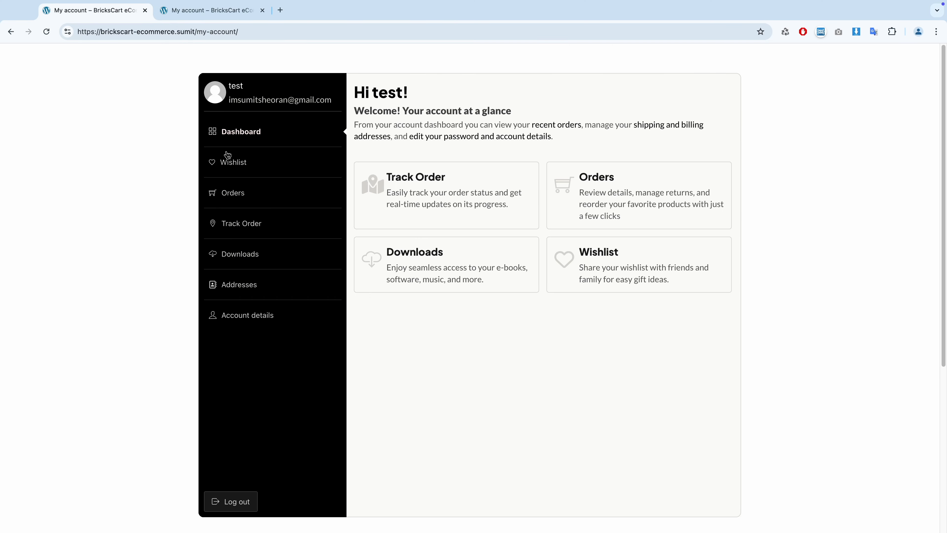
left_click(213, 11)
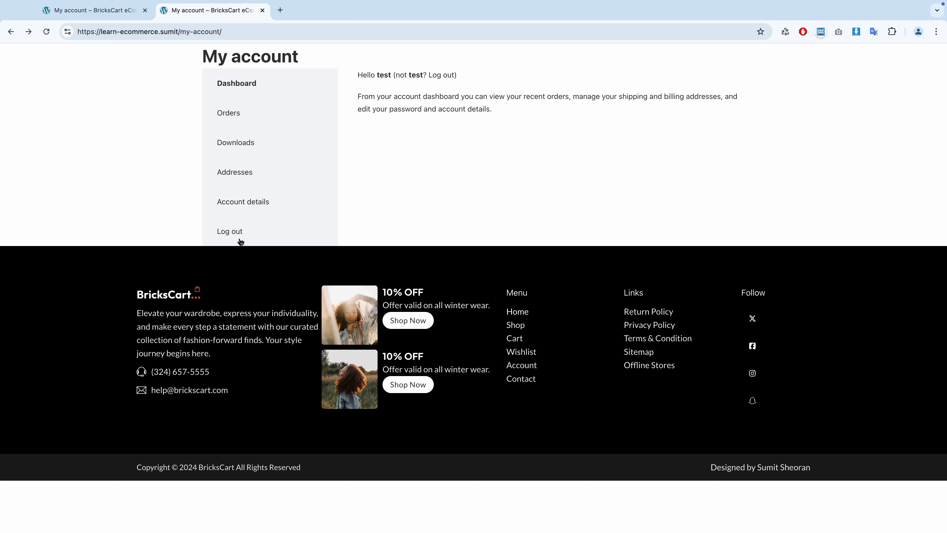
key("ctrl+Left")
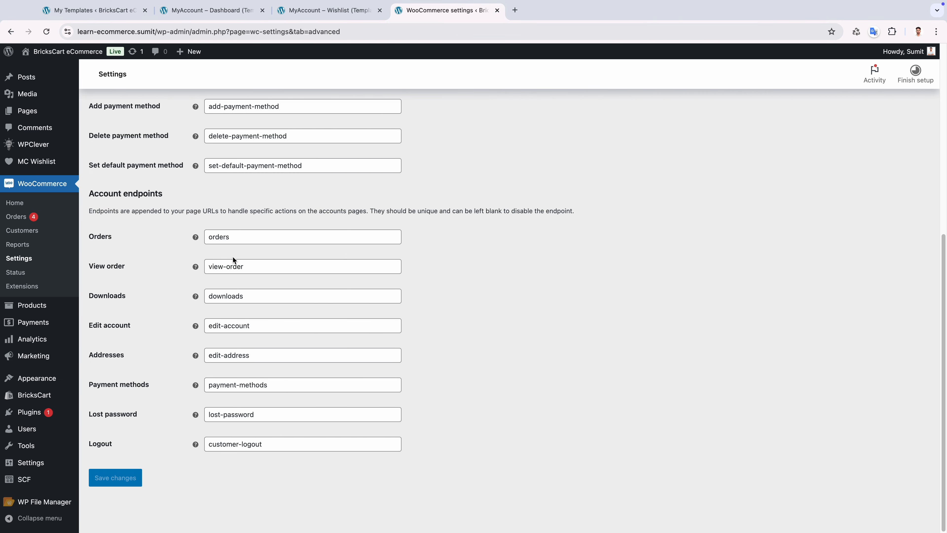
Try clearing the Orders account endpoint, and restore its value.
double_click(228, 237)
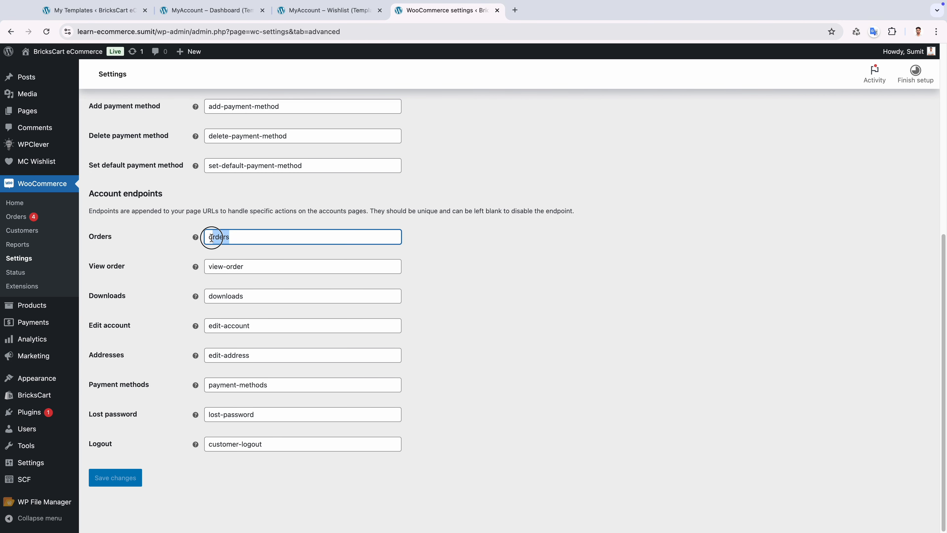
left_click(167, 253)
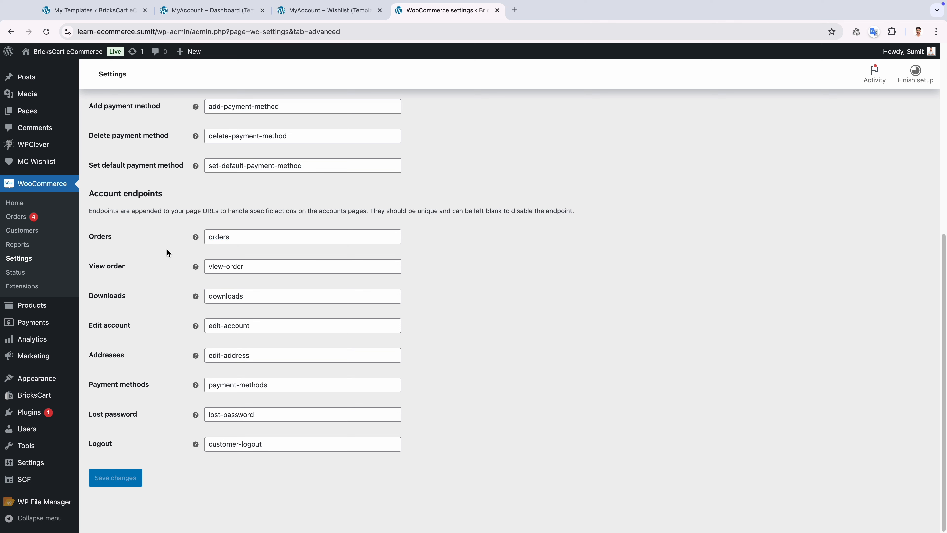
left_click(231, 238)
key("BackSpace")
key("BackSpace")
key("BackSpace")
key("BackSpace")
key("BackSpace")
key("BackSpace")
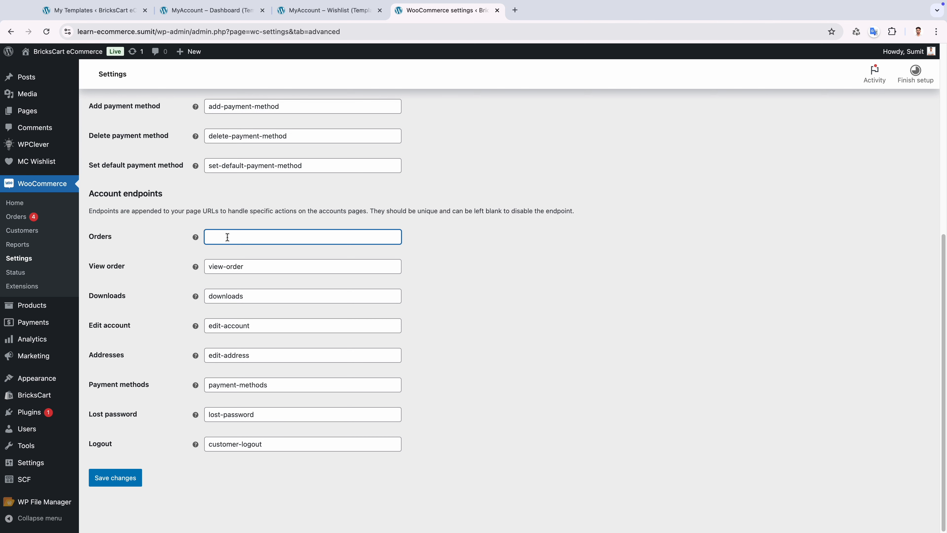
key("super+z")
left_click(180, 253)
View the default and customized My account pages on the storefront and return to the WooCommerce settings.
key("ctrl+Right")
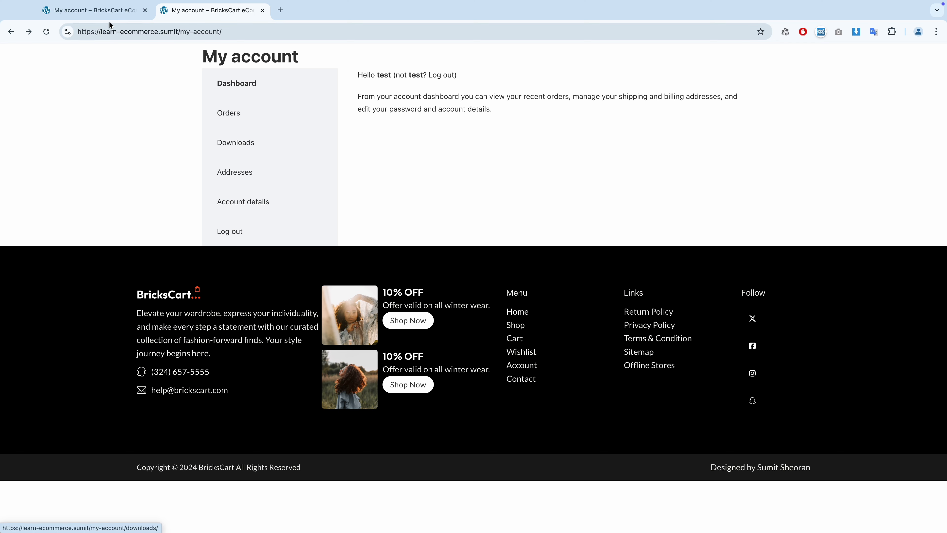
key("ctrl+shift+Tab")
key("ctrl+Left")
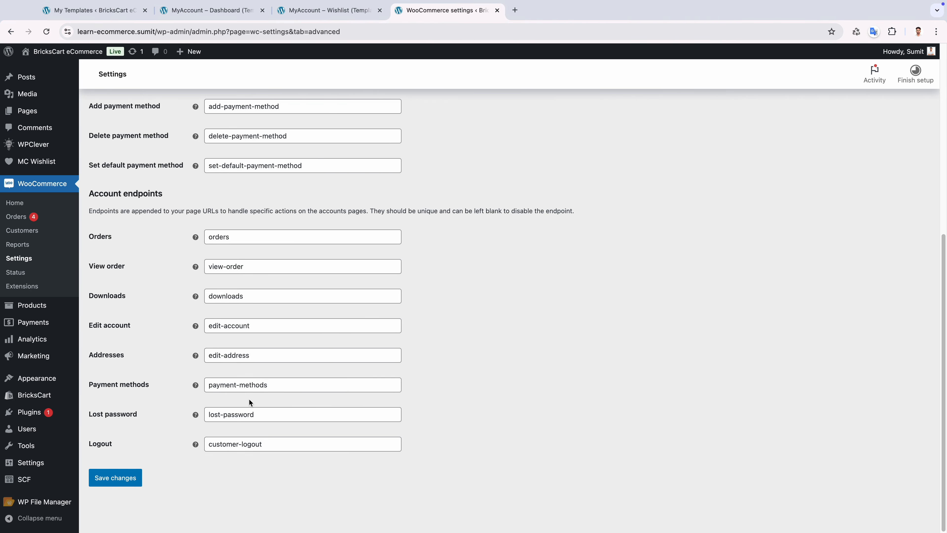
Leave the WooCommerce settings without saving and open the My account page in the Bricks builder.
scroll(169, 466, "up", 5)
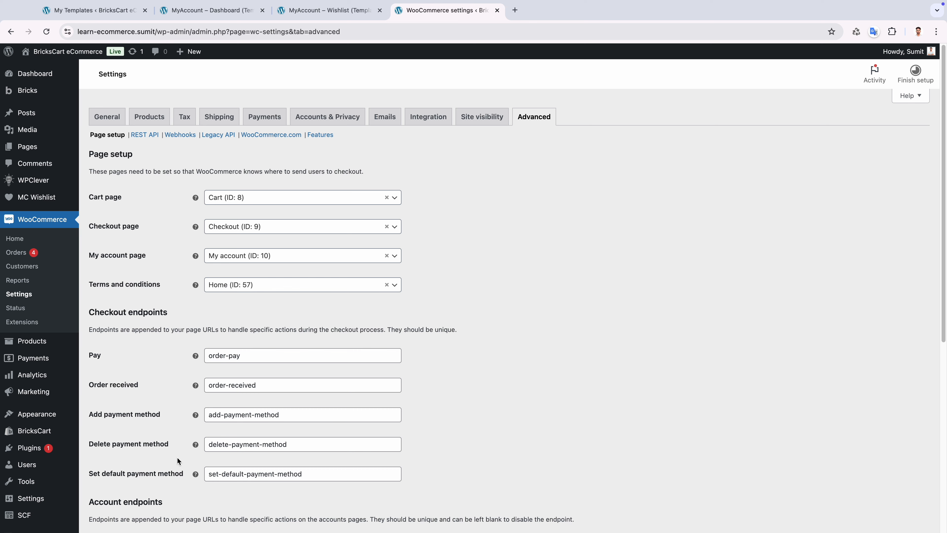
left_click(28, 147)
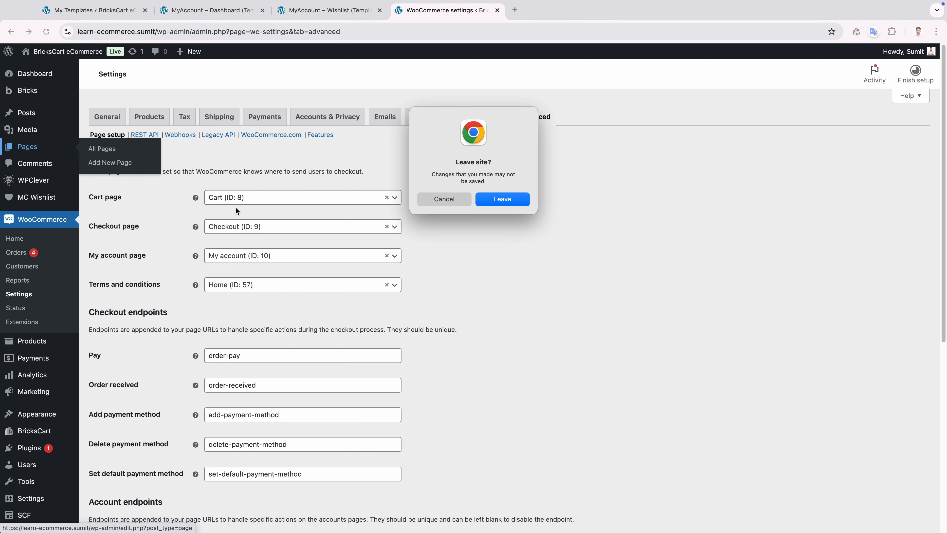
left_click(503, 199)
scroll(324, 356, "down", 3)
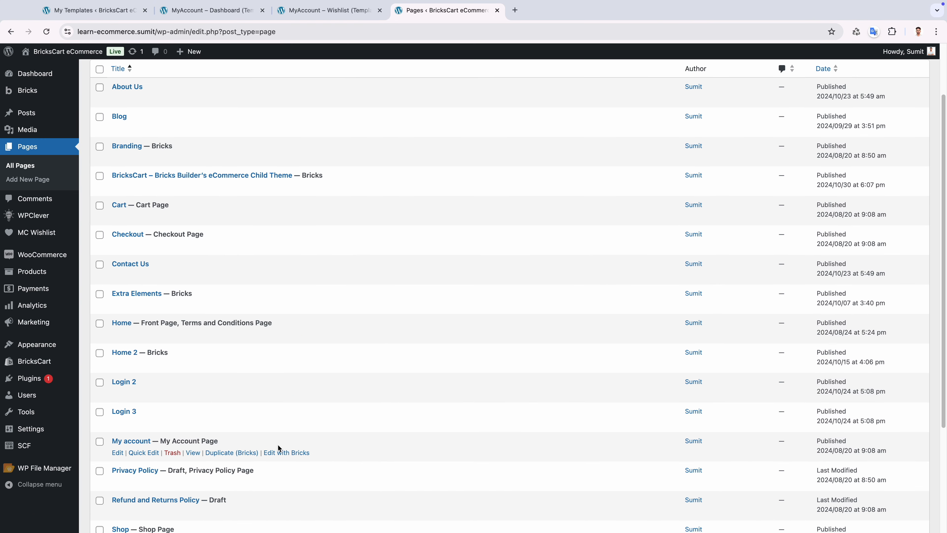
left_click(283, 451)
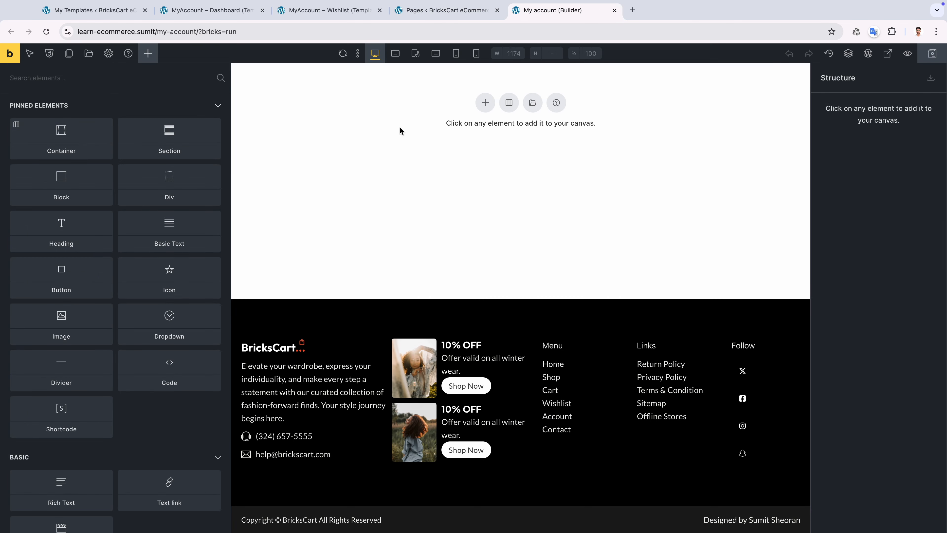
Add the Account - Page element to the empty My account page canvas.
left_click(128, 83)
type("accoun")
left_click(76, 112)
Disable the navigation of the Account - Page element, save the page and expand the element's content settings.
left_click(839, 113)
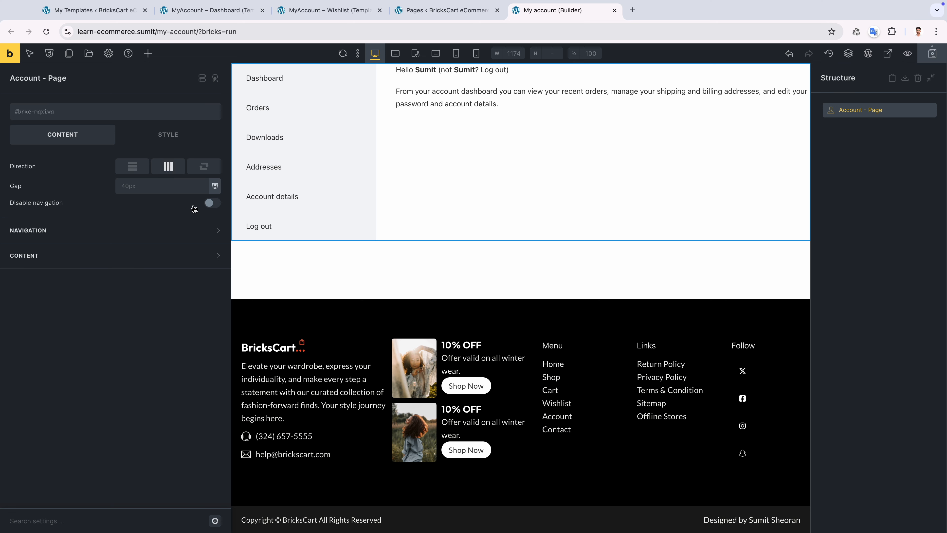
left_click(210, 204)
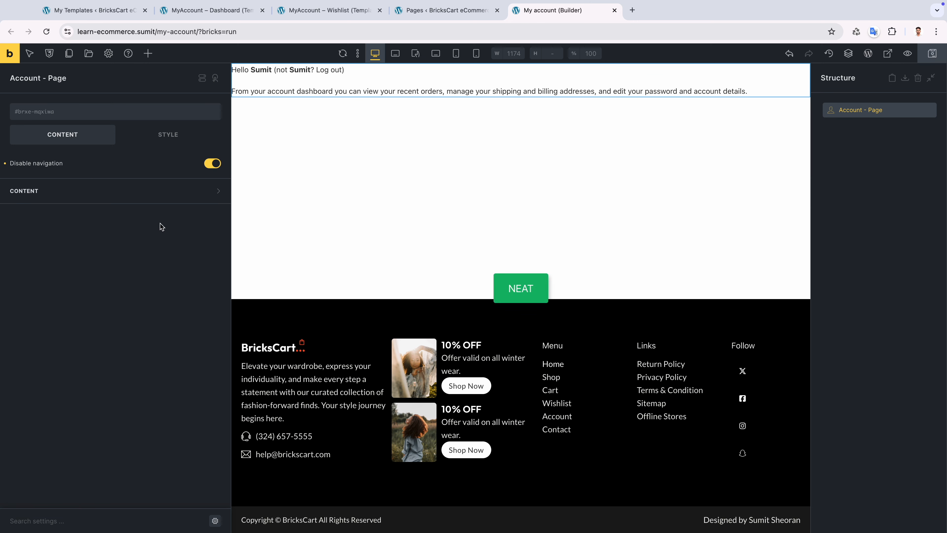
left_click(153, 193)
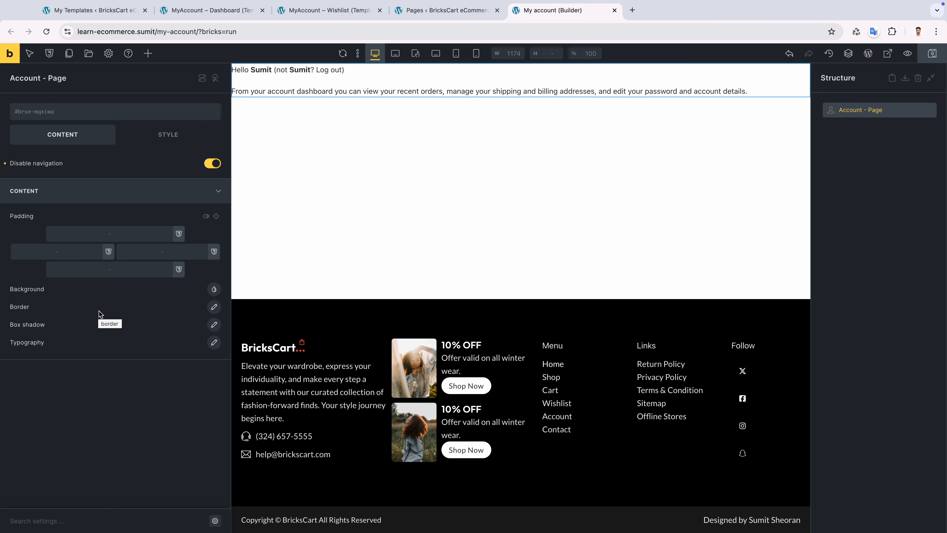
Reload the learn-ecommerce My account page on the storefront to check it, and return to the builder.
key("ctrl+Right")
key("ctrl+Left")
key("ctrl+Right")
left_click(232, 16)
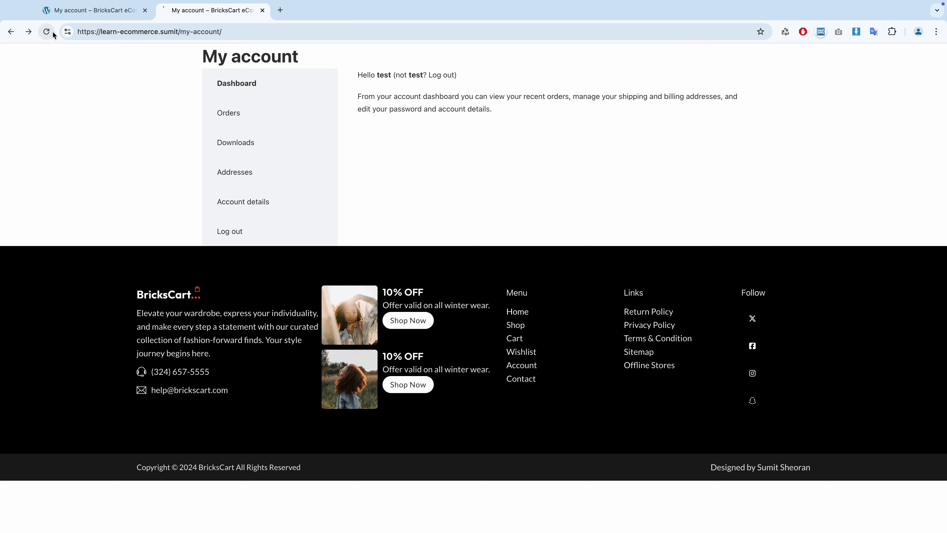
key("ctrl+Left")
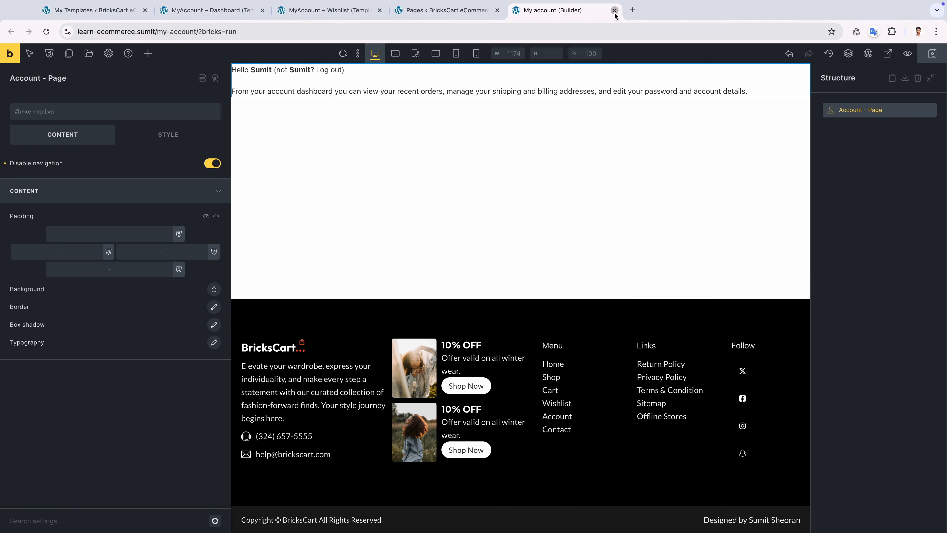
Close the My account page builder and open the Bricks templates list.
left_click(614, 10)
mouse_move(26, 91)
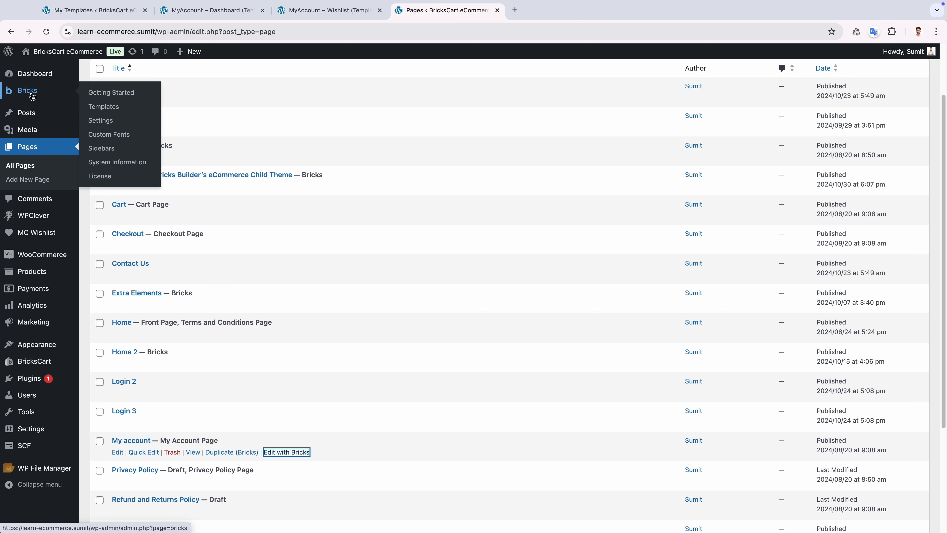
left_click(127, 109)
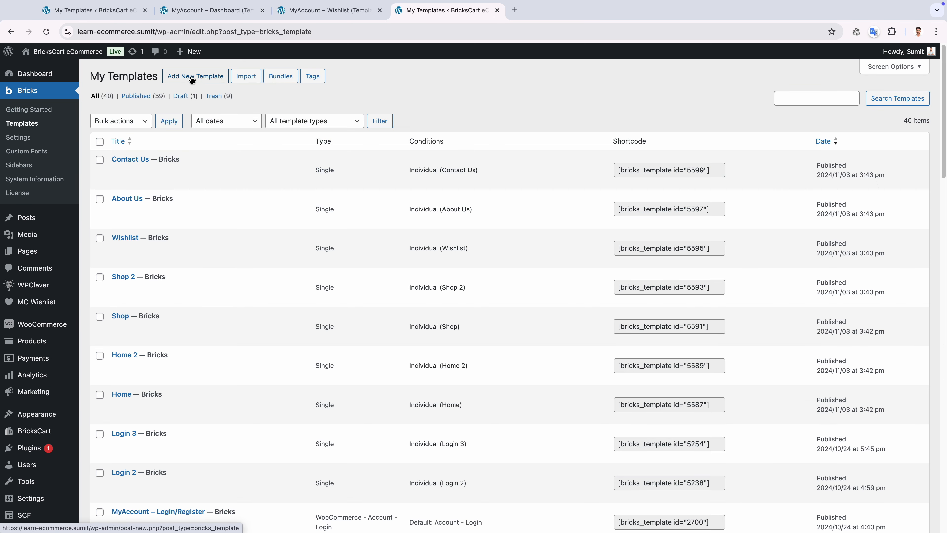
Create and publish a new template titled "Account - Dashboard" with the type WooCommerce - Account - Dashboard.
left_click(192, 76, "super")
left_click(536, 10)
type("Account -")
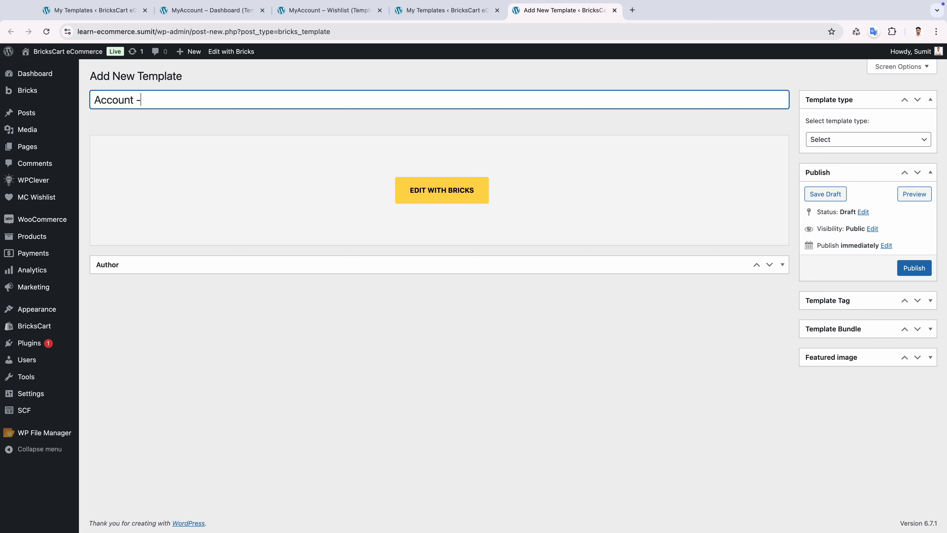
type(" Dashboard")
left_click(820, 139)
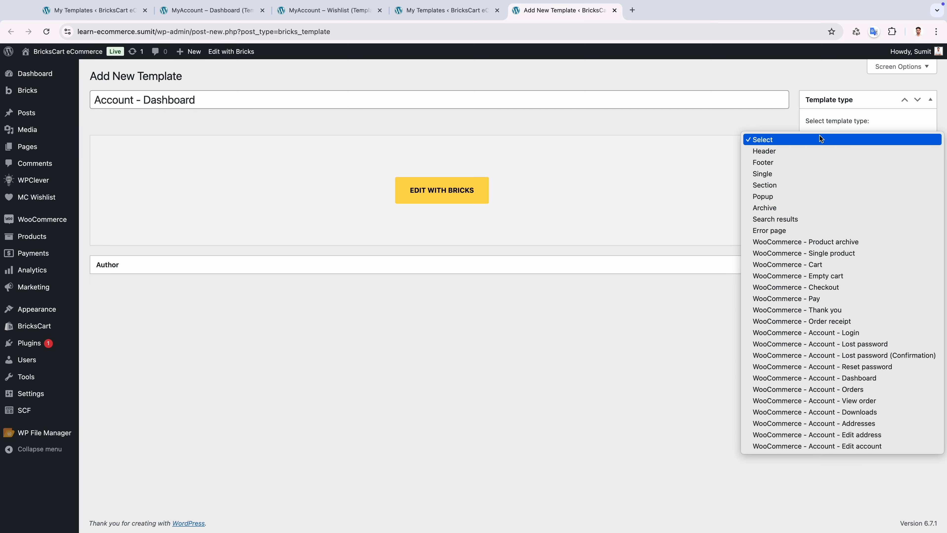
left_click(810, 378)
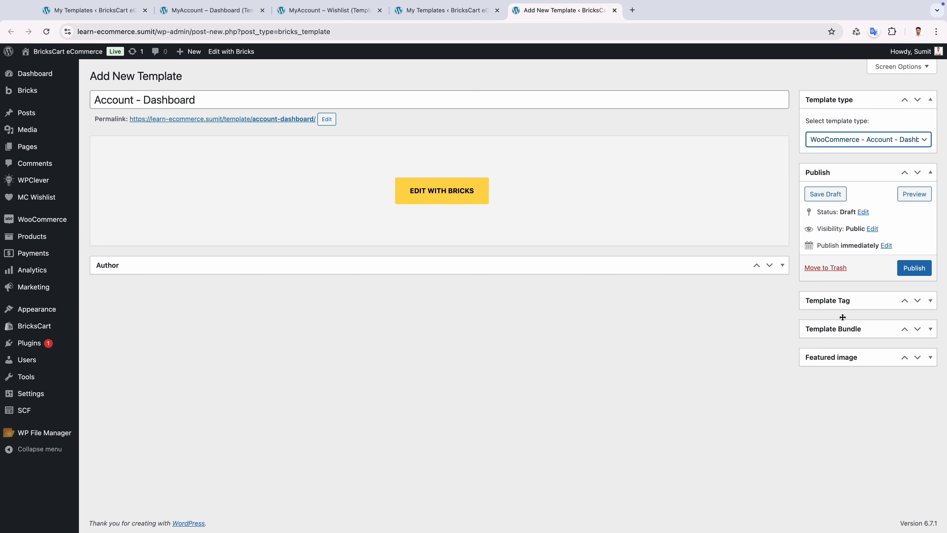
left_click(903, 274)
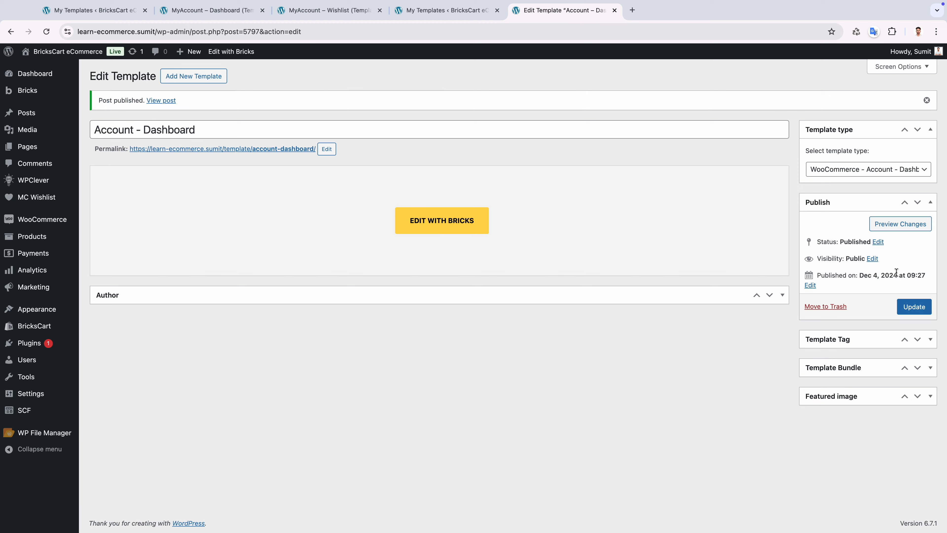
Open the Account - Dashboard template in the Bricks builder and close its WordPress edit page.
left_click(435, 220)
left_click(656, 11)
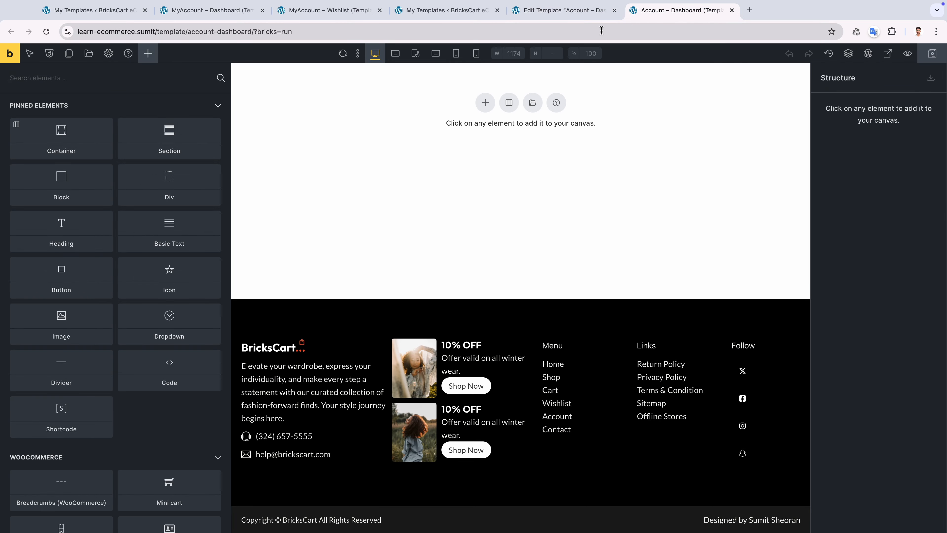
left_click(582, 10)
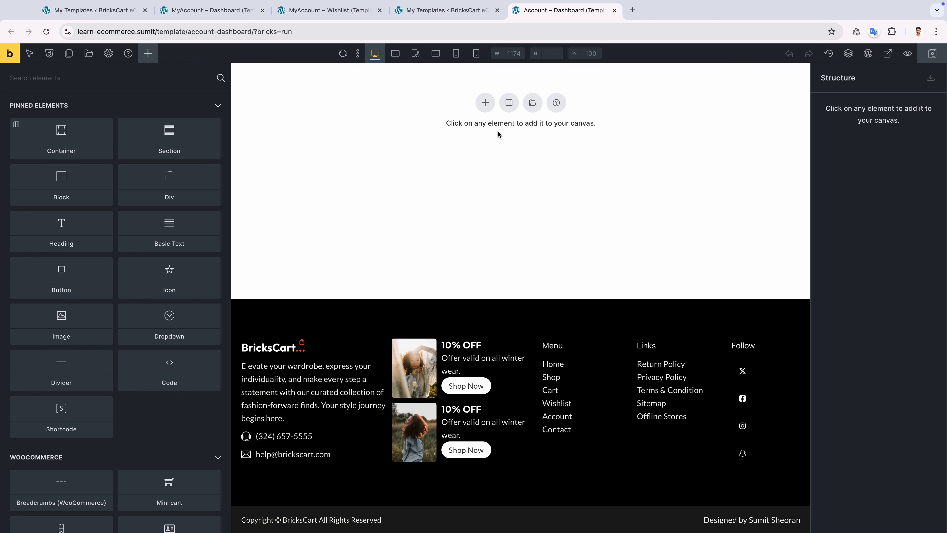
Add a section to the empty canvas and insert two blocks into its container.
left_click(486, 106)
left_click(836, 114)
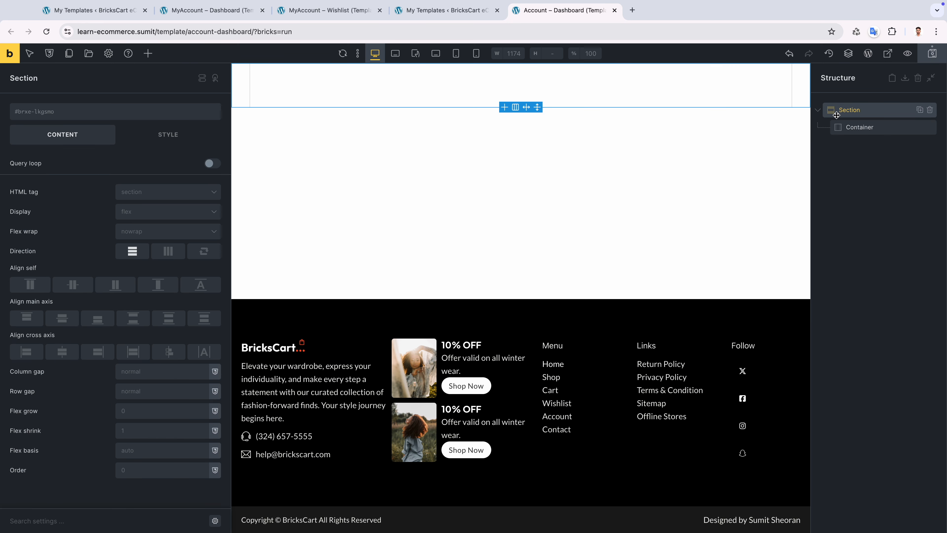
left_click(845, 127)
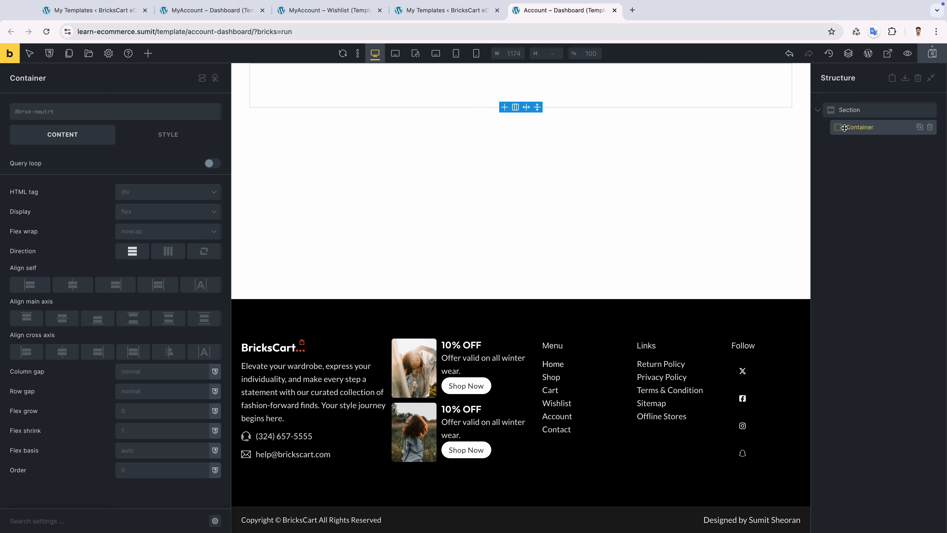
left_click(148, 53)
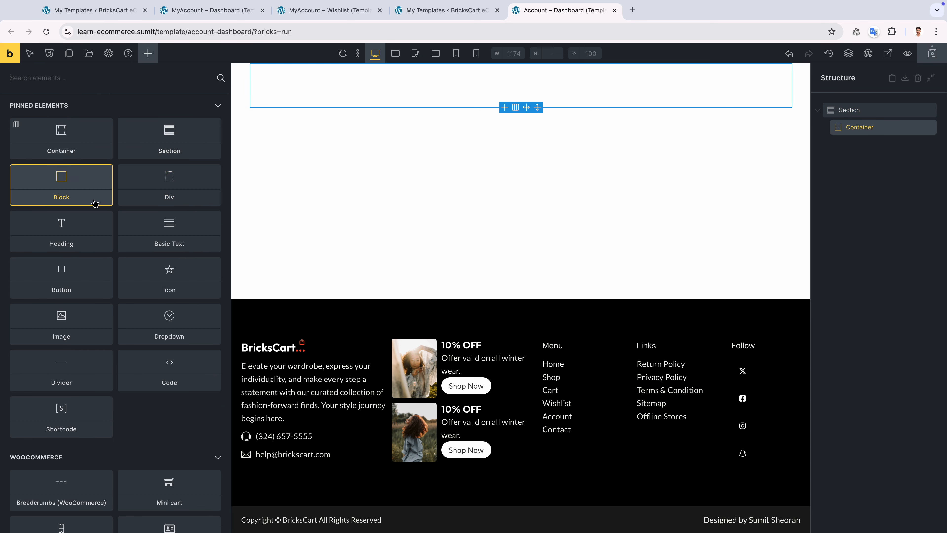
double_click(61, 185)
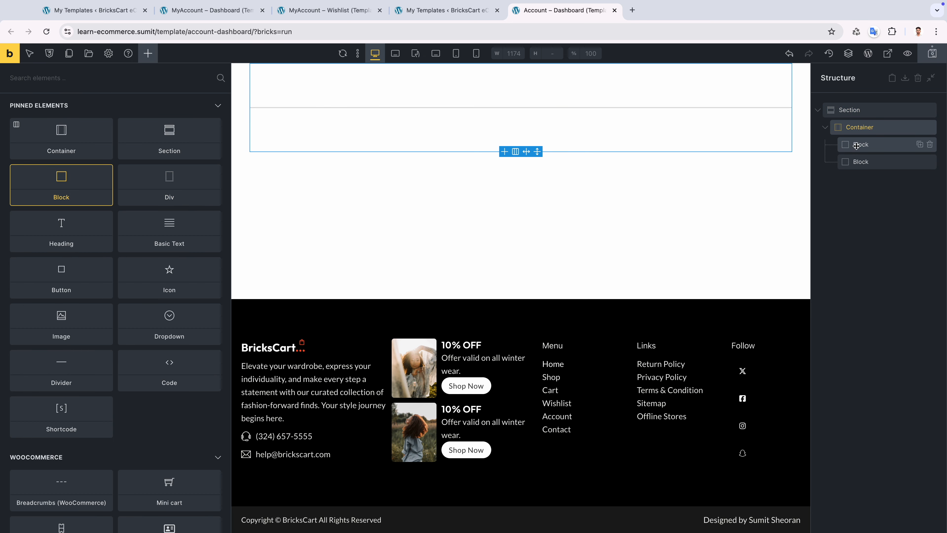
Create the class account-section on the section.
left_click(859, 109)
left_click(103, 118)
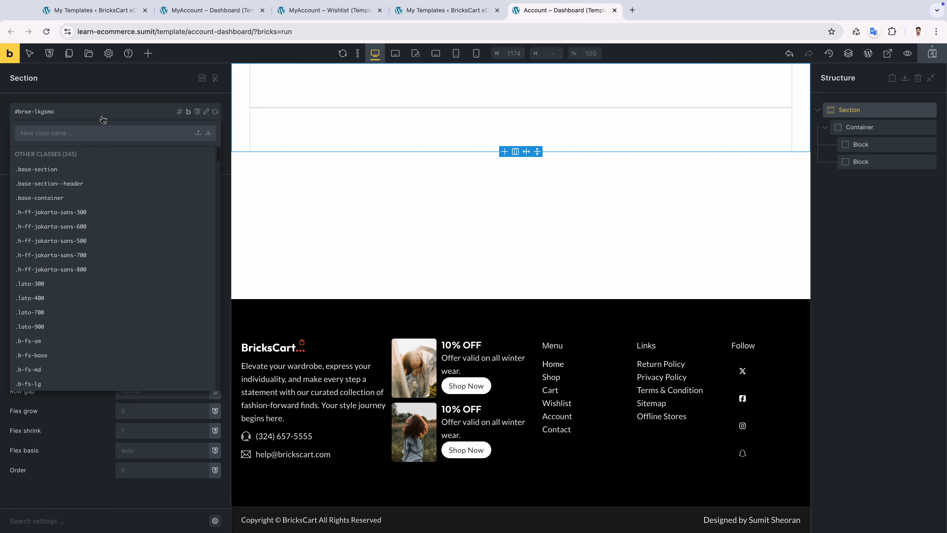
type("account-s")
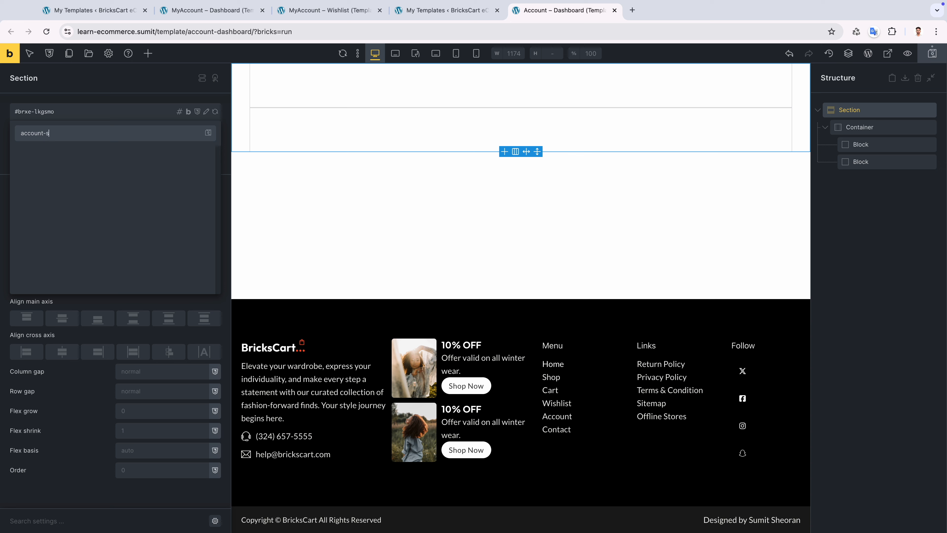
key("Return")
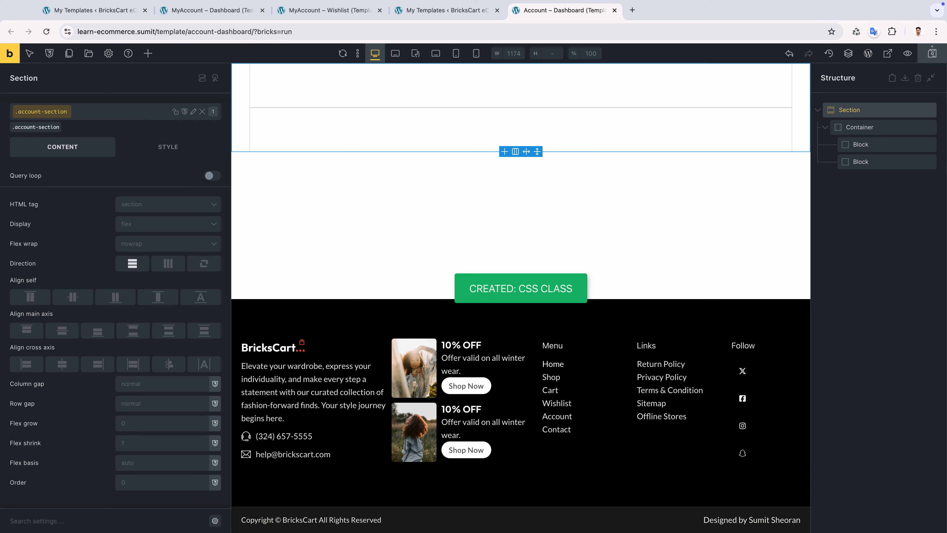
Set the background color of the account-section class to var(--bc-light-beige).
left_click(163, 147)
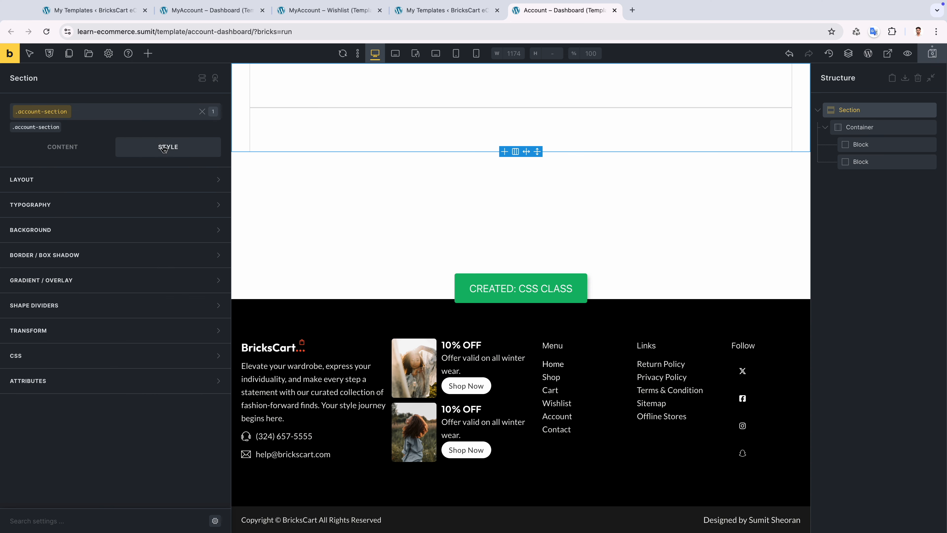
left_click(100, 229)
left_click(214, 253)
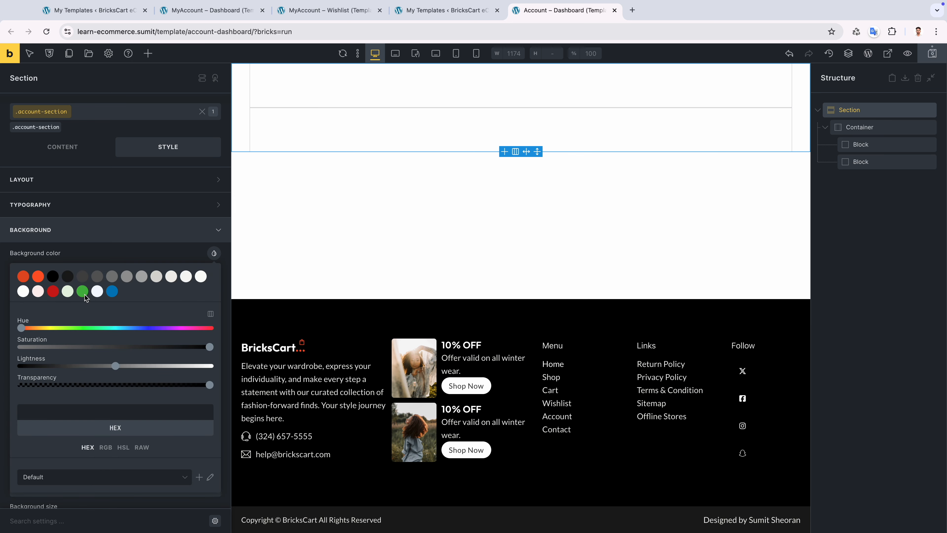
left_click(186, 278)
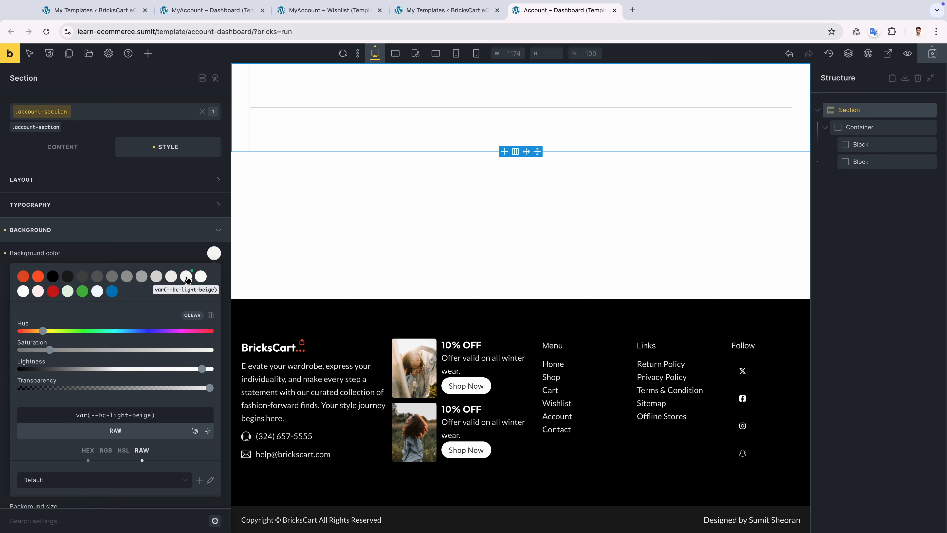
left_click(173, 278)
left_click(181, 274)
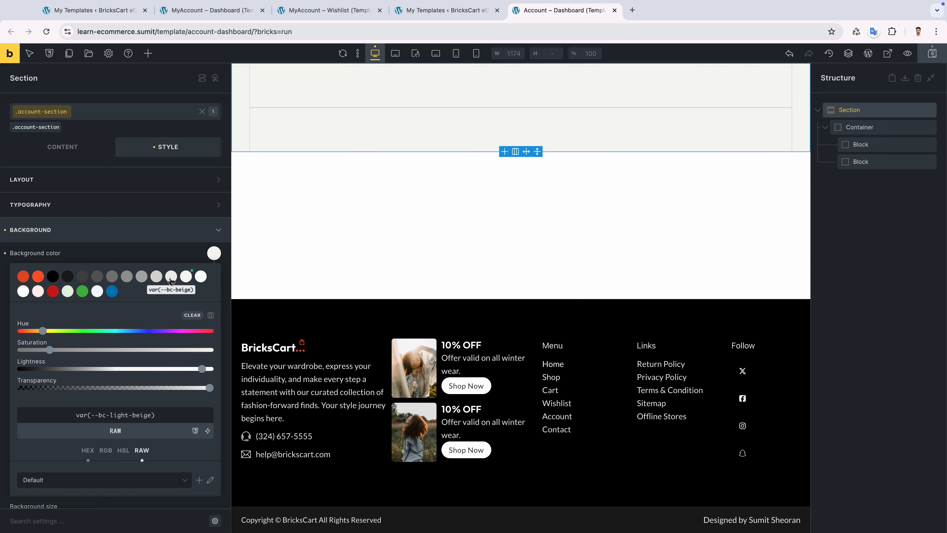
left_click(121, 230)
Set the account-section padding to 6rem at the top and bottom and 2rem at the left and right.
left_click(120, 180)
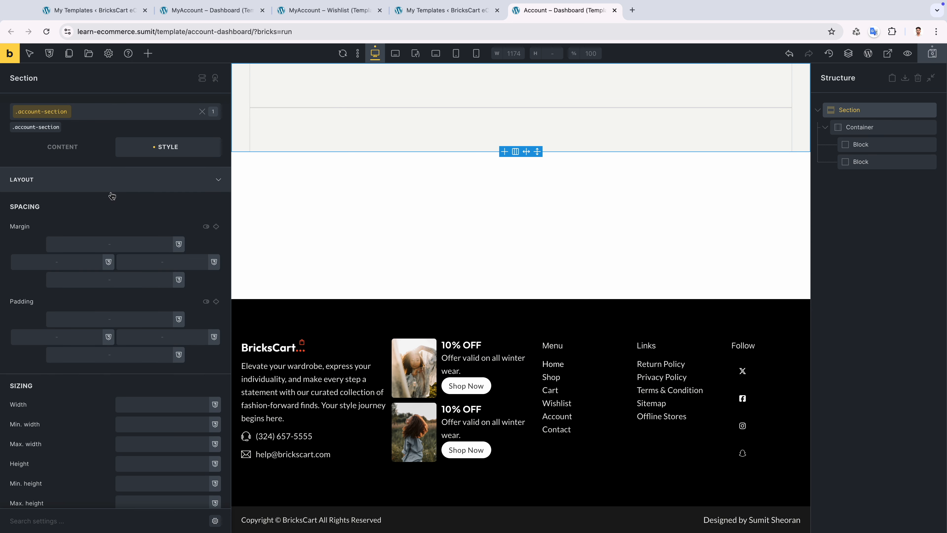
scroll(119, 238, "down", 2)
left_click(119, 255)
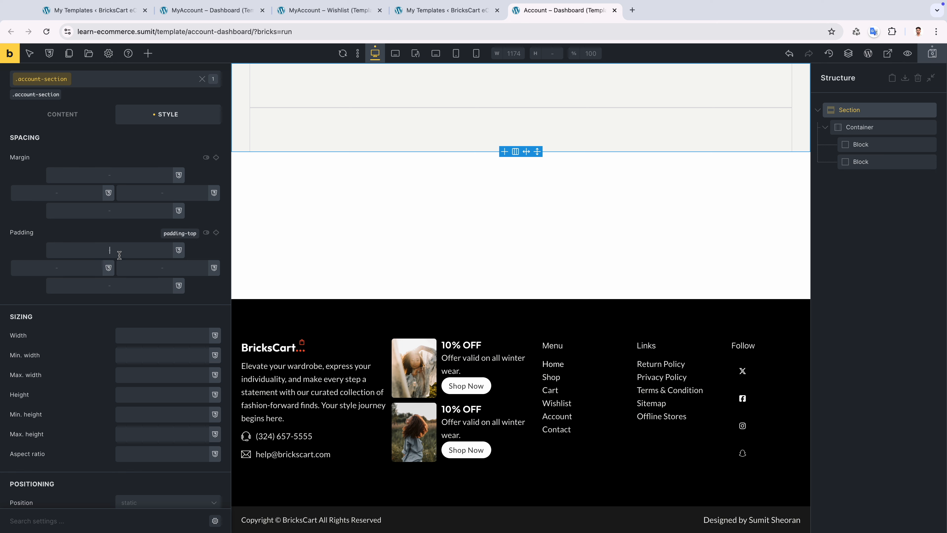
type("6rem")
left_click(120, 284)
type("6rem")
left_click(150, 267)
type("2rem")
left_click(91, 271)
type("2rem")
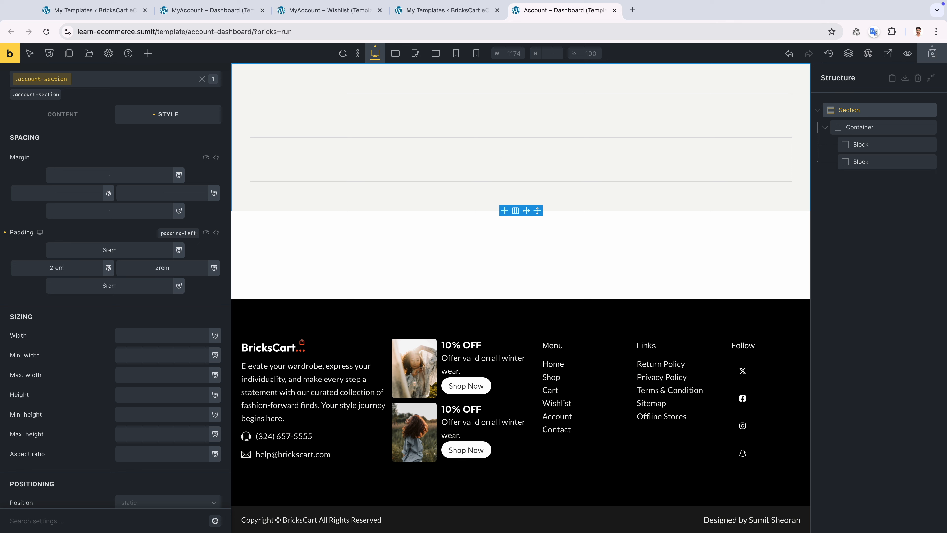
Create the class account-container on the section's container.
left_click(847, 129)
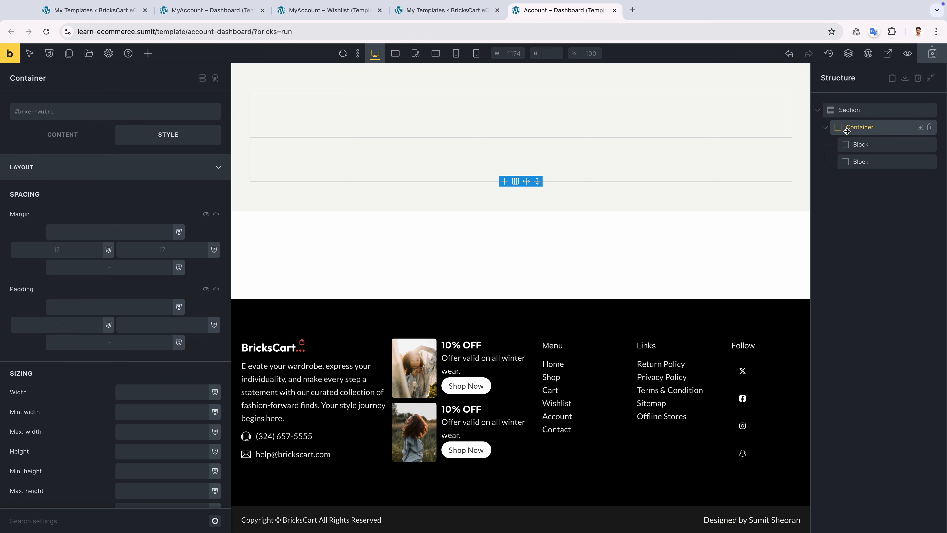
left_click(56, 111)
type("account-cont")
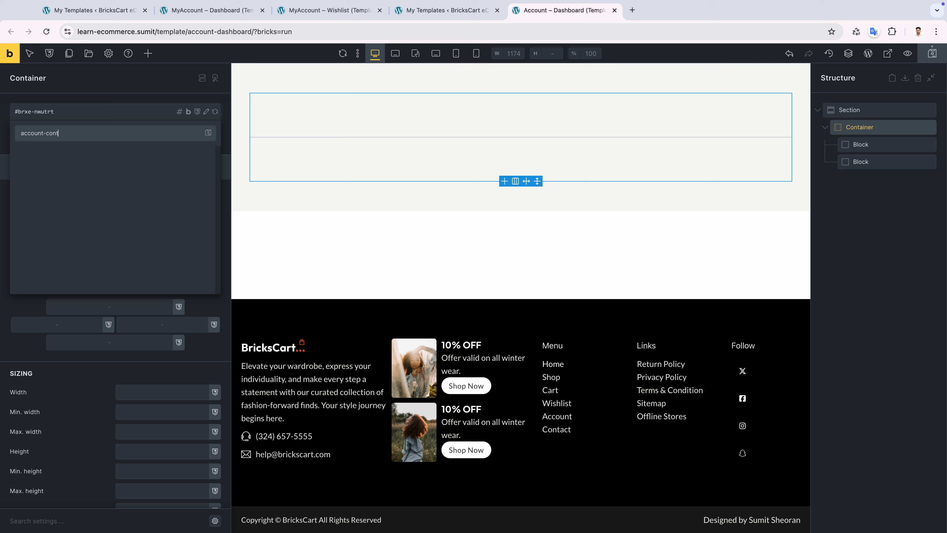
type("ainer")
key("Return")
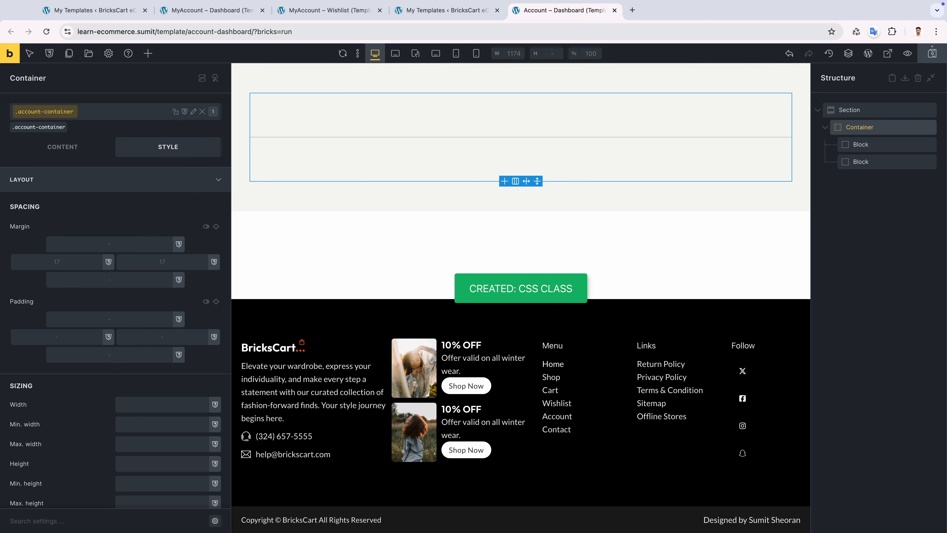
Set the account-container display to grid with the template columns minmax(30rem, 0.25fr) 1fr.
left_click(62, 146)
left_click(138, 225)
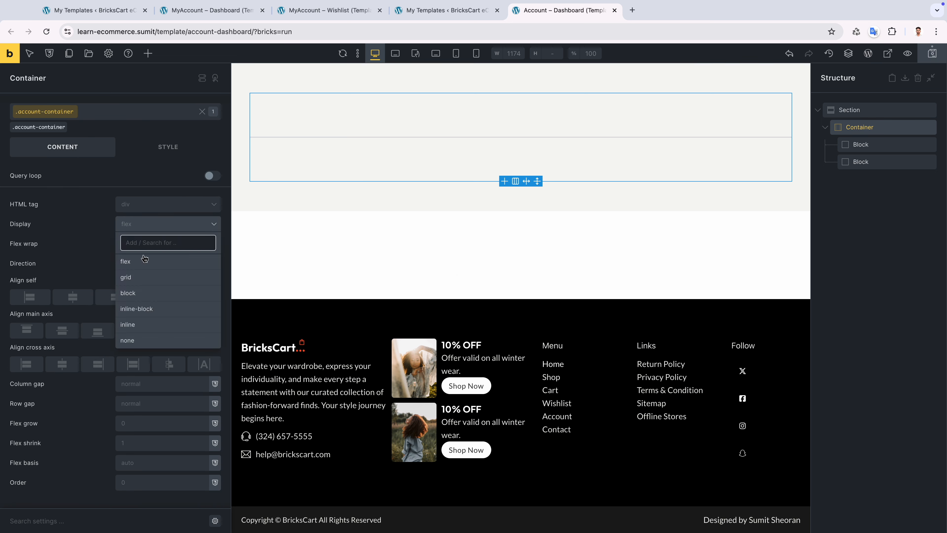
left_click(141, 276)
left_click(111, 277)
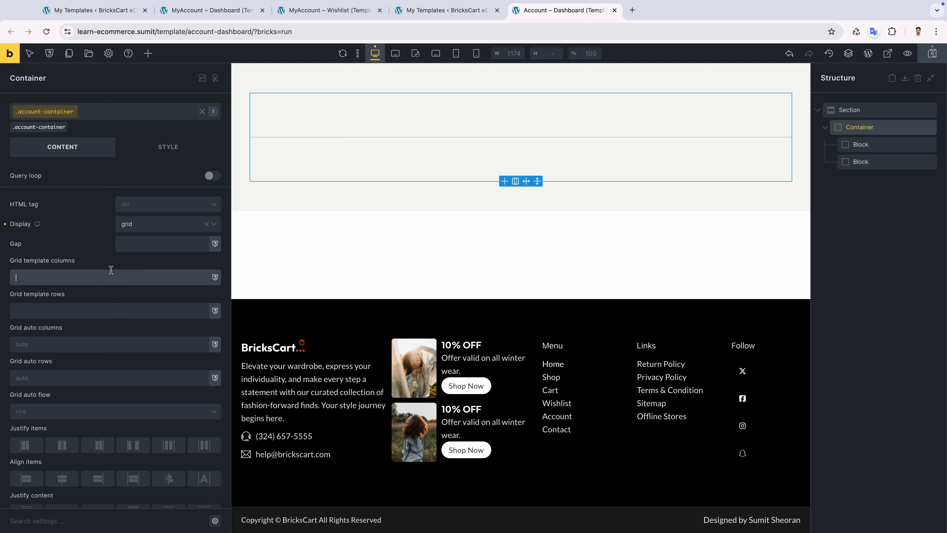
type("minmax(30rem, 0.25fr) 1fr")
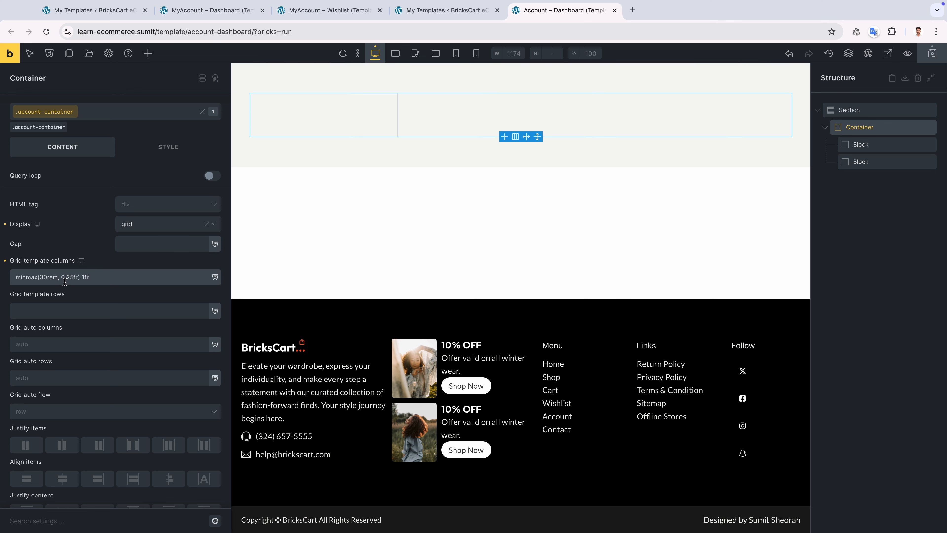
left_click_drag(80, 277, 38, 279)
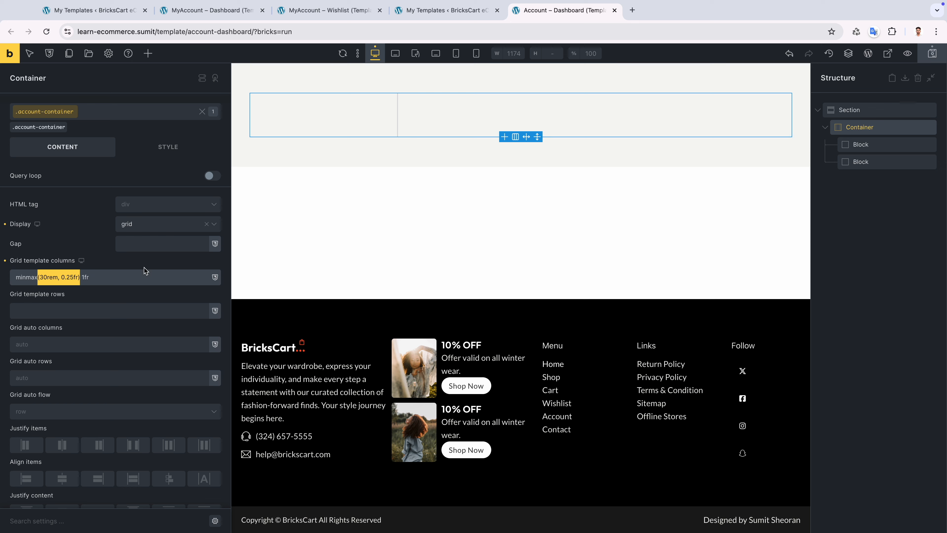
left_click(135, 276)
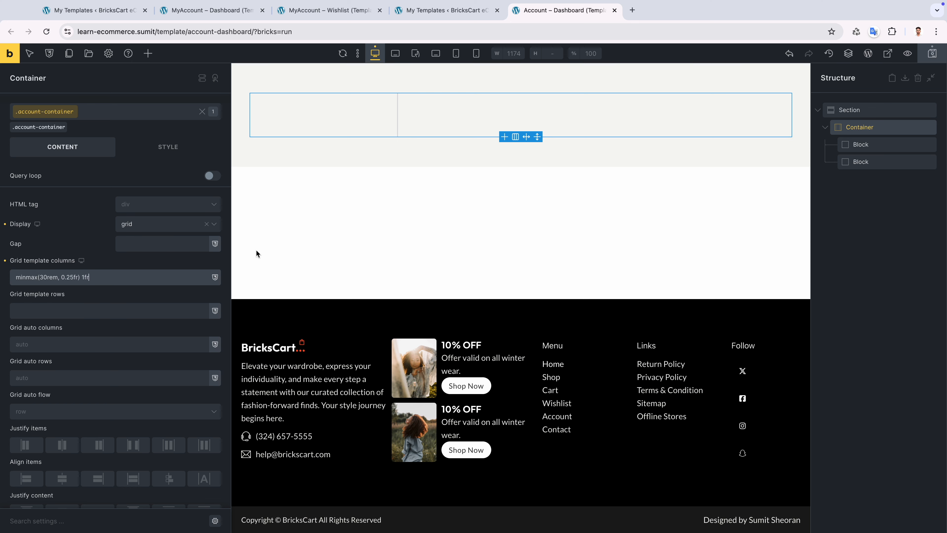
Set the account-container grid template columns to minmax(23rem, 0.25fr) 1fr at the 766 px breakpoint.
left_click(436, 55)
left_click(96, 271)
type("minmax(30rem, 0.25fr) 1fr")
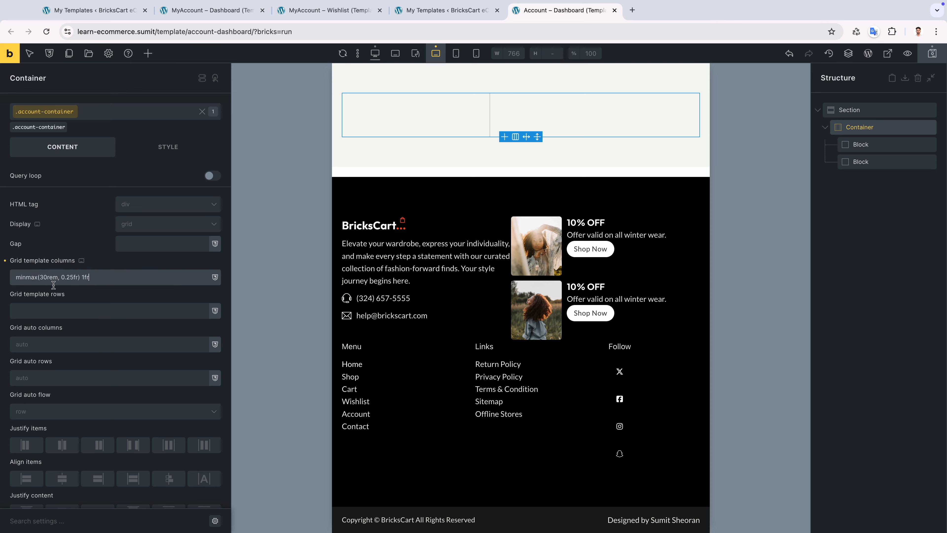
left_click_drag(46, 277, 41, 279)
type("23")
Set the minimum width of the first account-container grid column to 23rem at the 1049 px breakpoint.
left_click(396, 54)
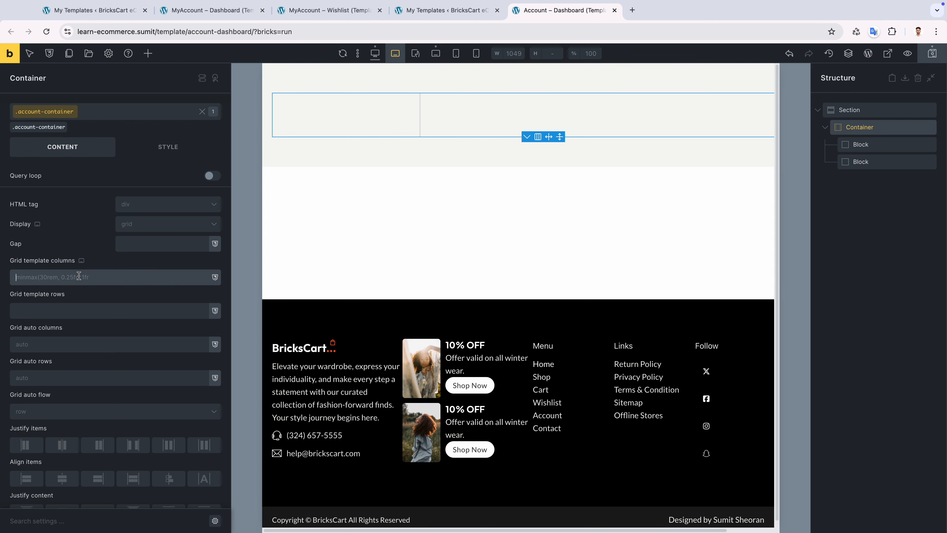
left_click(46, 276)
left_click_drag(46, 277, 39, 278)
type("23")
Set the account-container grid template columns to 1fr at the 766 px breakpoint and return to the desktop view.
left_click(436, 53)
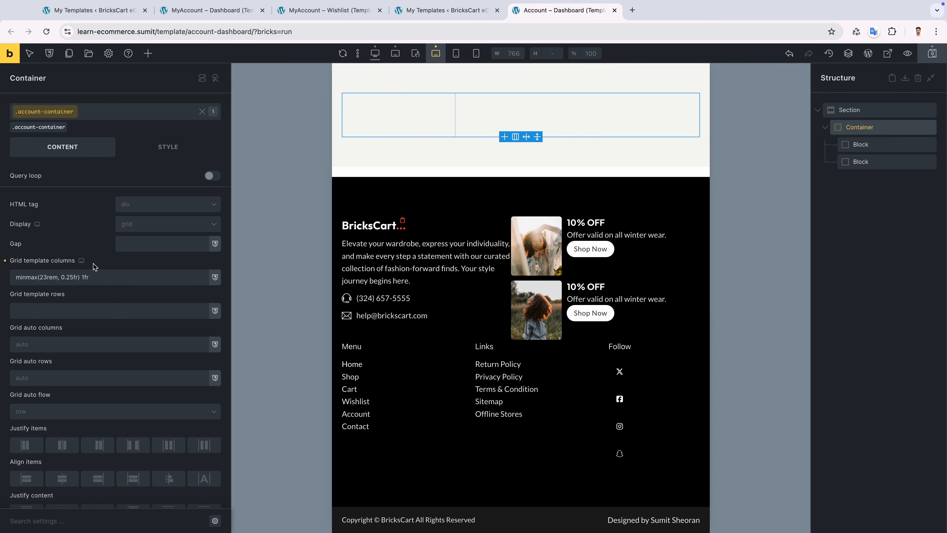
left_click(82, 276)
type("1fr")
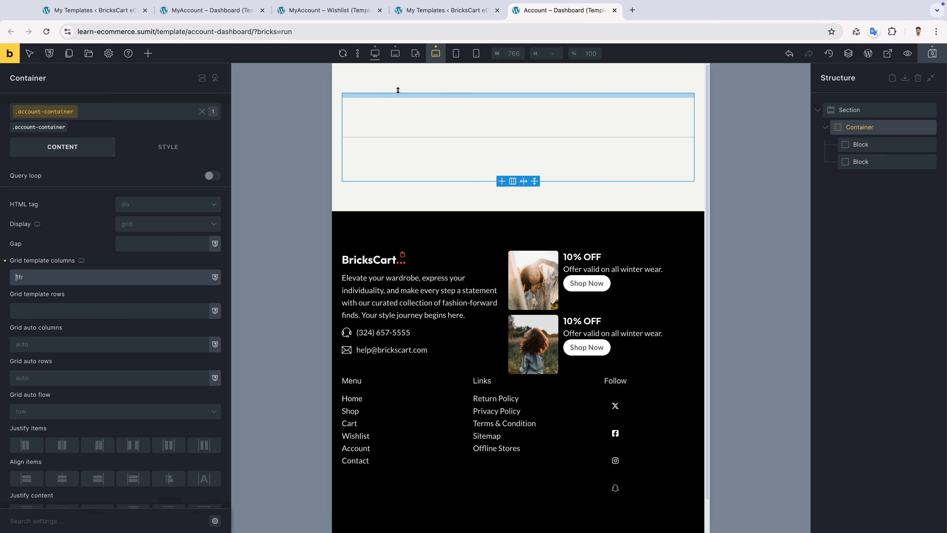
left_click(376, 56)
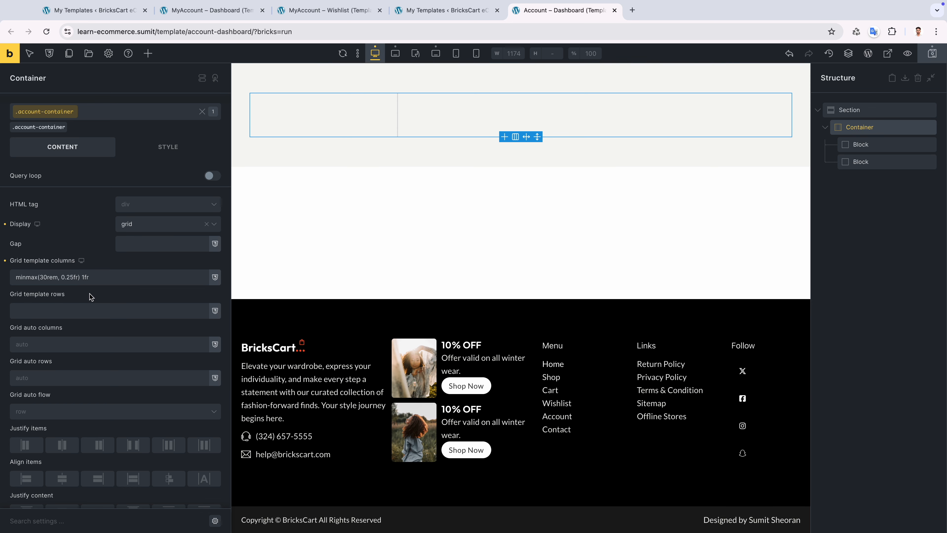
Set the account-container width to 100% and its maximum width to 1100px.
left_click(139, 151)
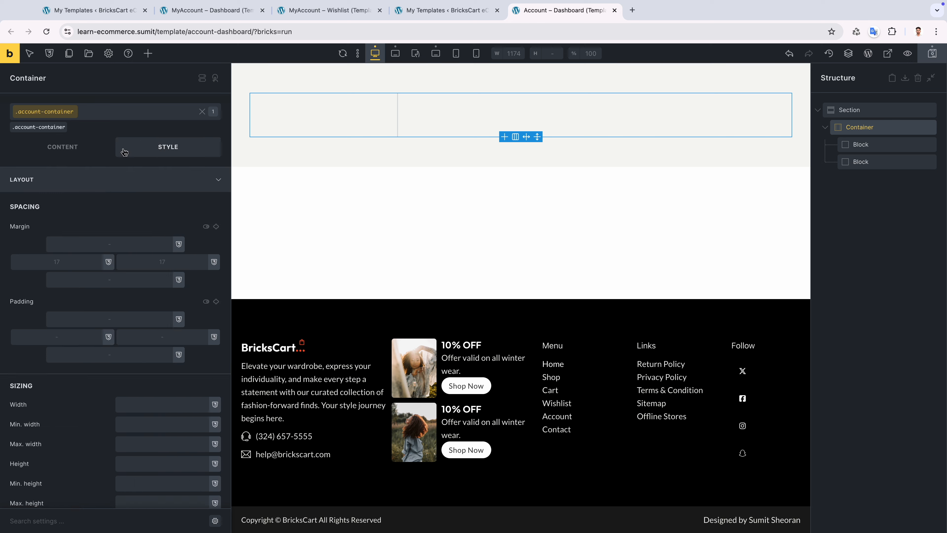
scroll(104, 295, "down", 5)
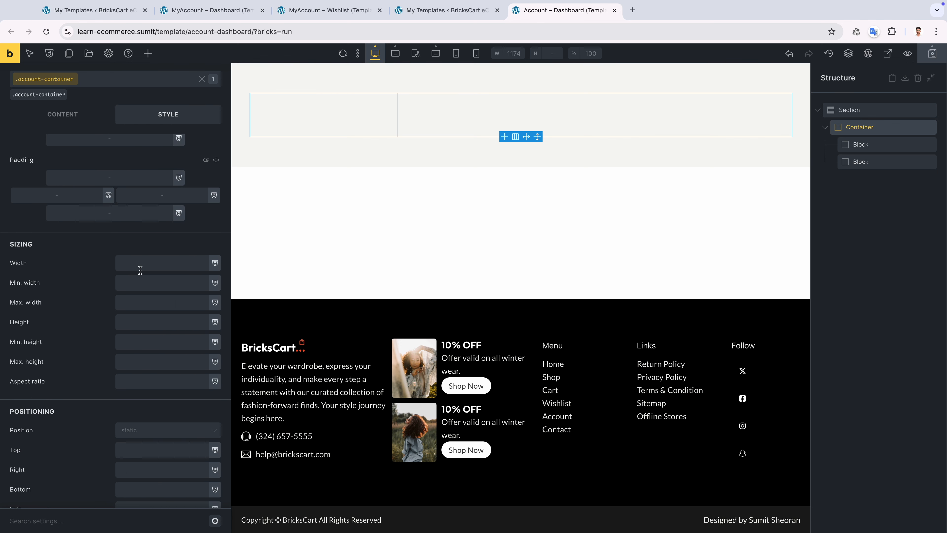
left_click(140, 270)
type("100%")
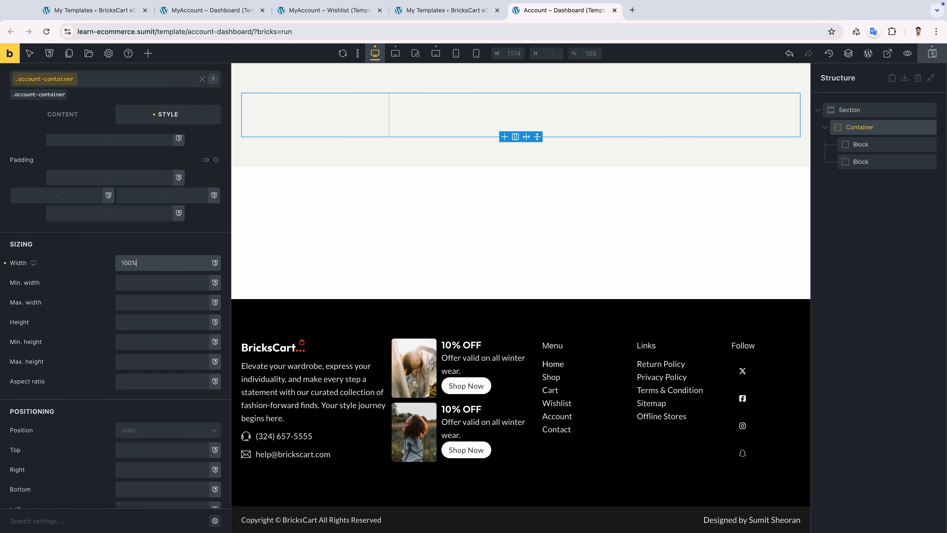
left_click(148, 303)
type("1100px")
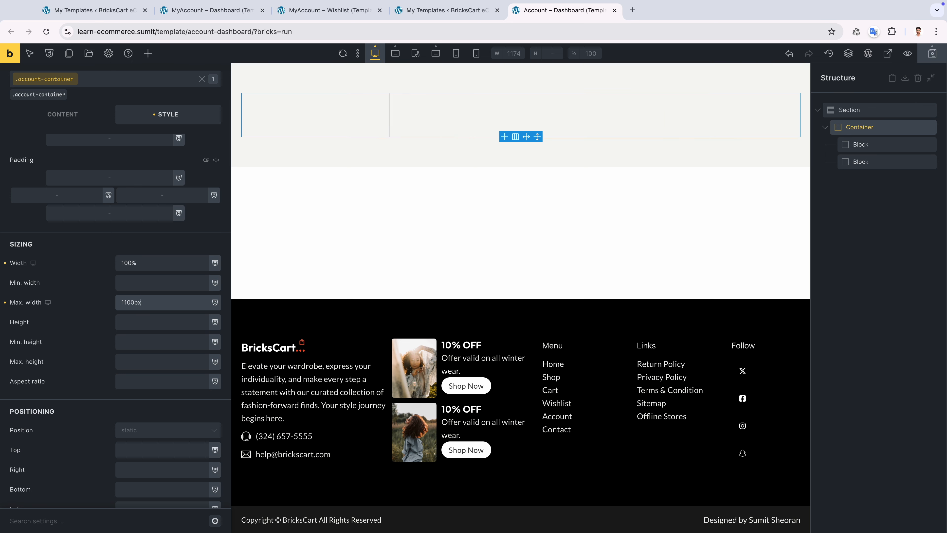
Set the account-container height to 90vh and its maximum height to 900px.
left_click(146, 322)
type("90vh")
left_click(144, 362)
type("900")
Set the account-container overflow to hidden.
scroll(90, 320, "down", 10)
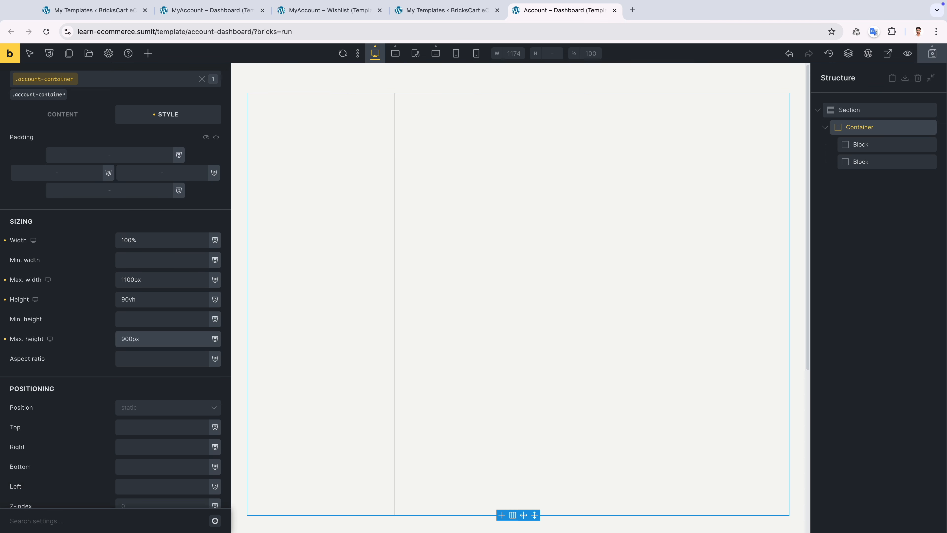
left_click(124, 322)
type("hidden")
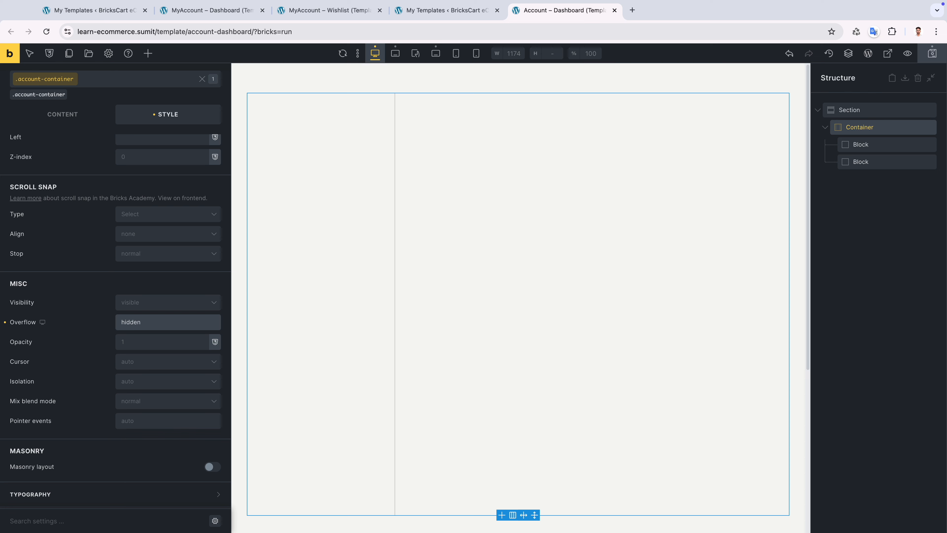
Apply the border-radius-base variable to all four corners of the account-container border.
scroll(126, 332, "down", 5)
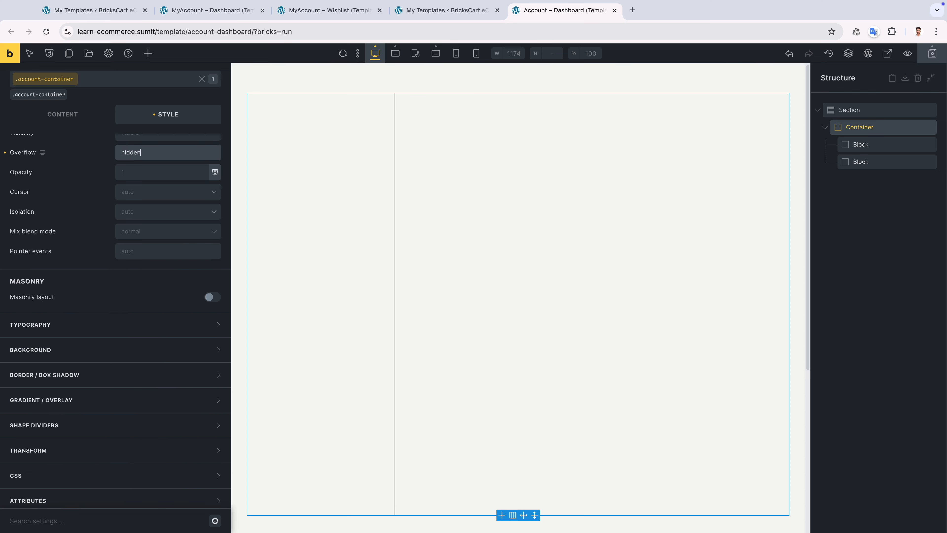
left_click(127, 356)
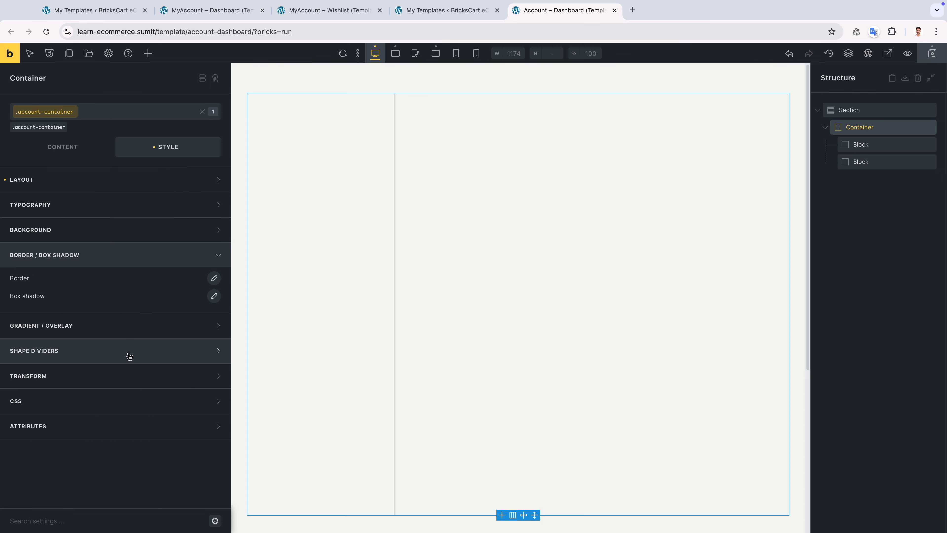
left_click(212, 278)
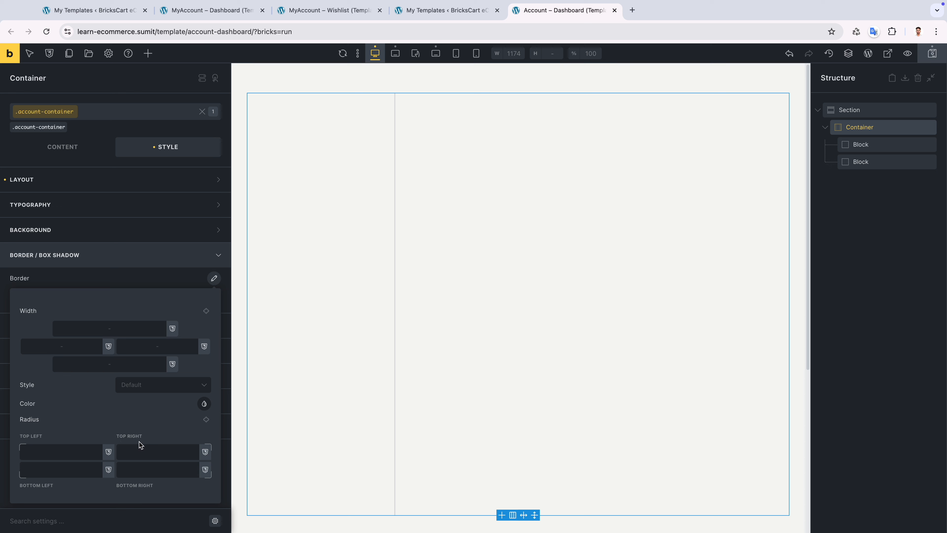
left_click(85, 451)
type("rad")
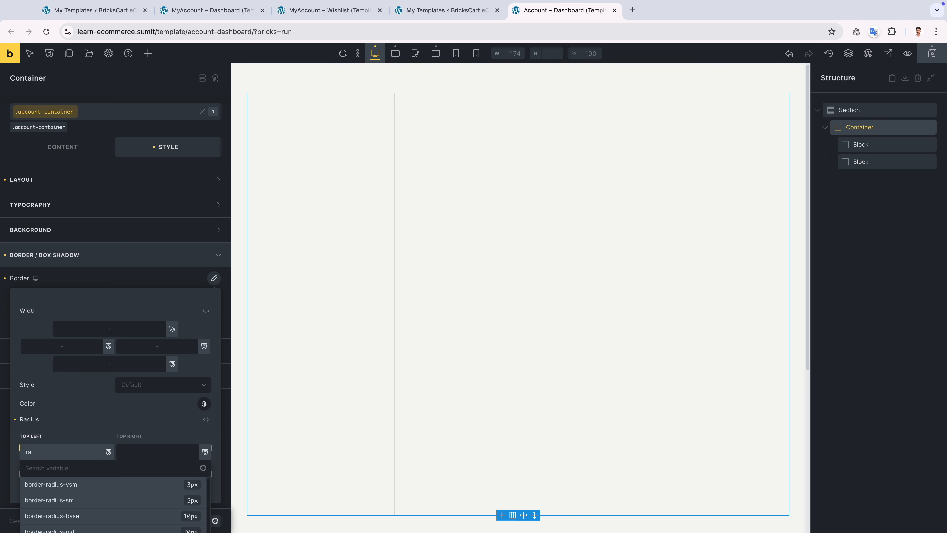
left_click(93, 516)
left_click(210, 422)
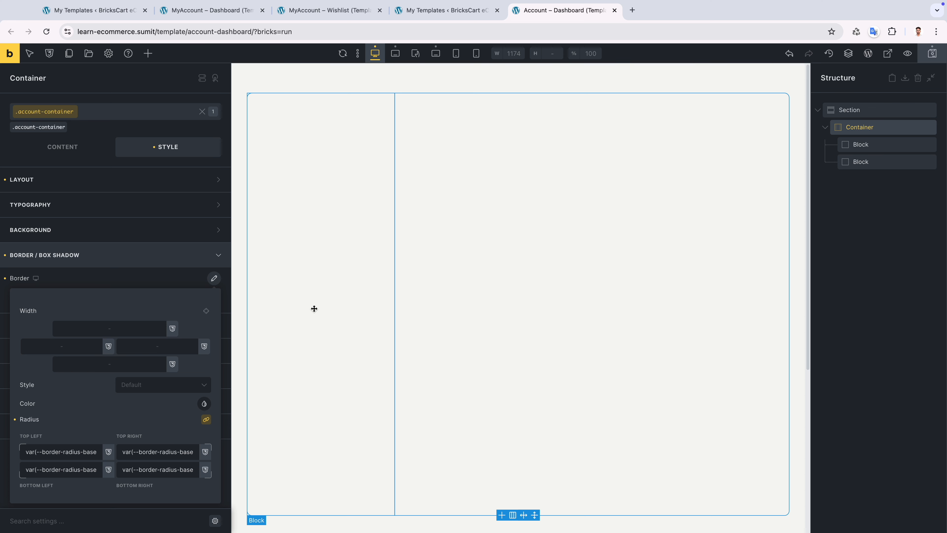
Rename the first block in the container to nav and the second block to content.
double_click(857, 145)
type("nav")
scroll(667, 224, "up", 2)
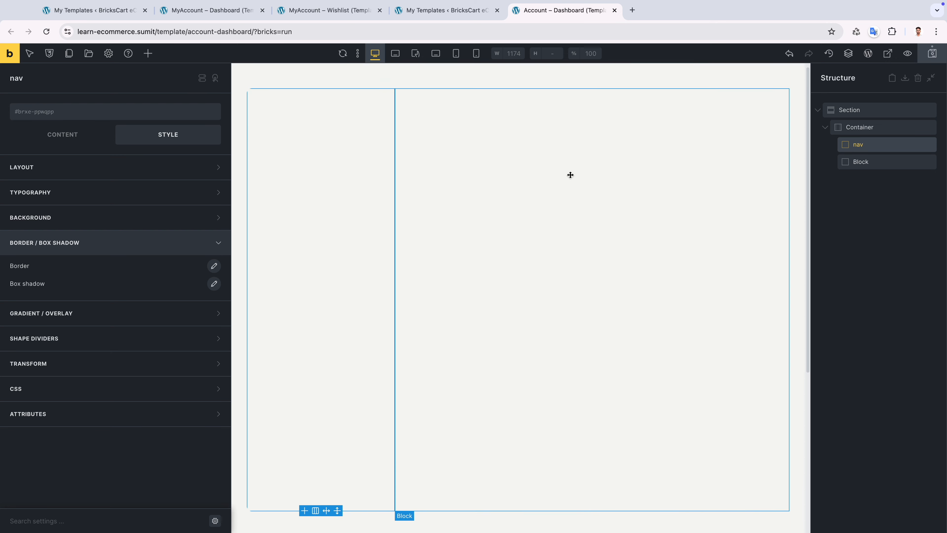
left_click(860, 162)
double_click(860, 162)
type("content")
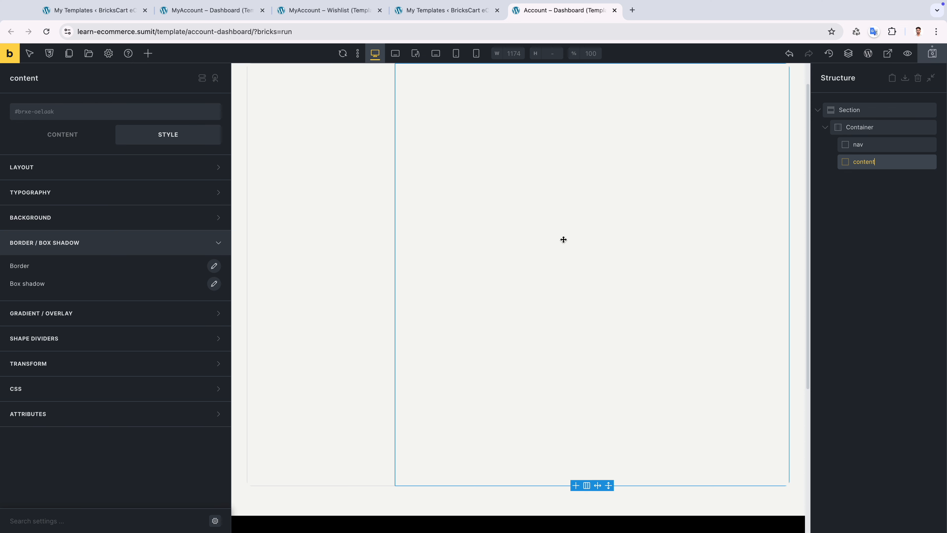
scroll(541, 244, "up", 2)
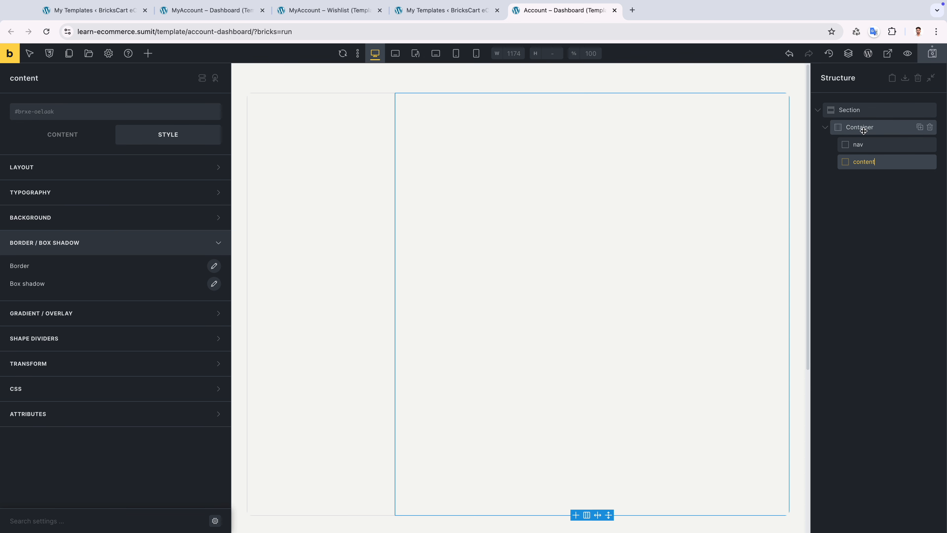
Review the account-container grid layout at the 1049 px and 766 px breakpoints, ending on the desktop view.
left_click(864, 144)
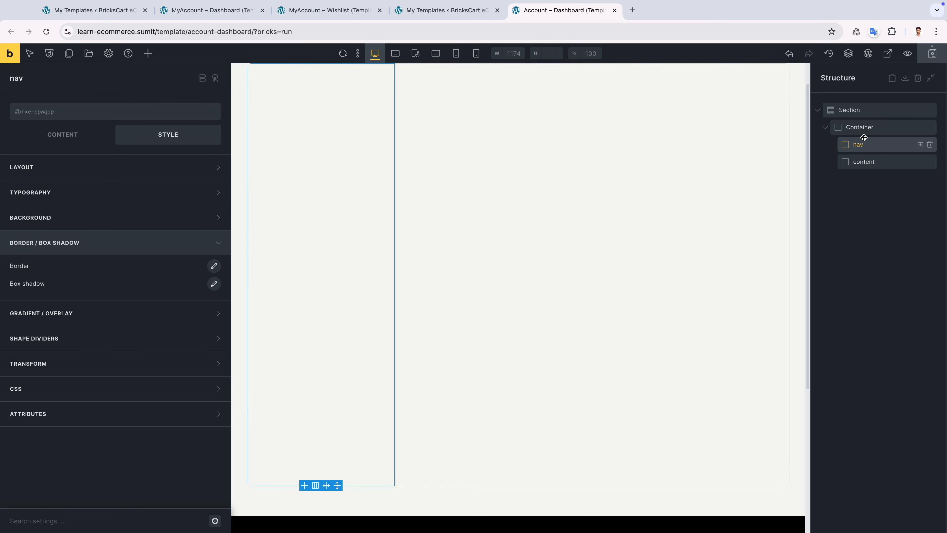
left_click(863, 129)
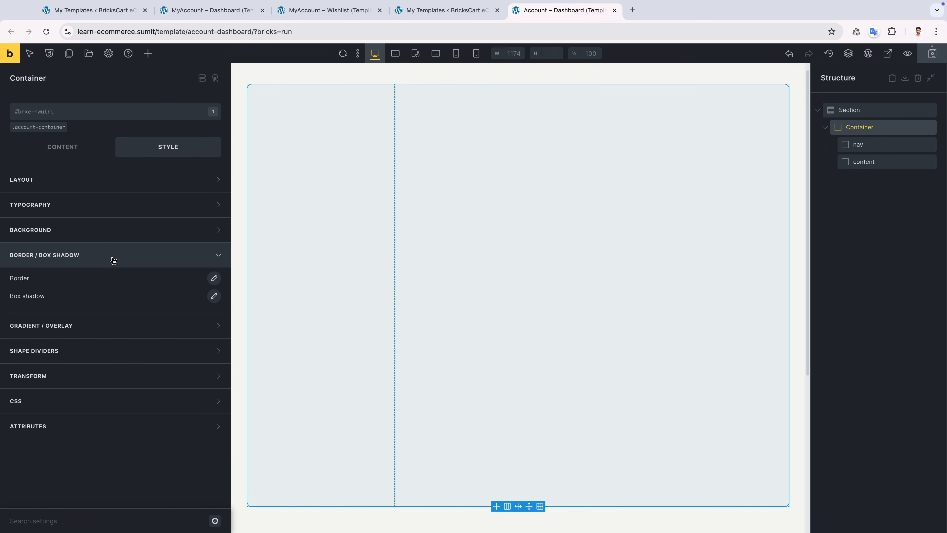
left_click(39, 127)
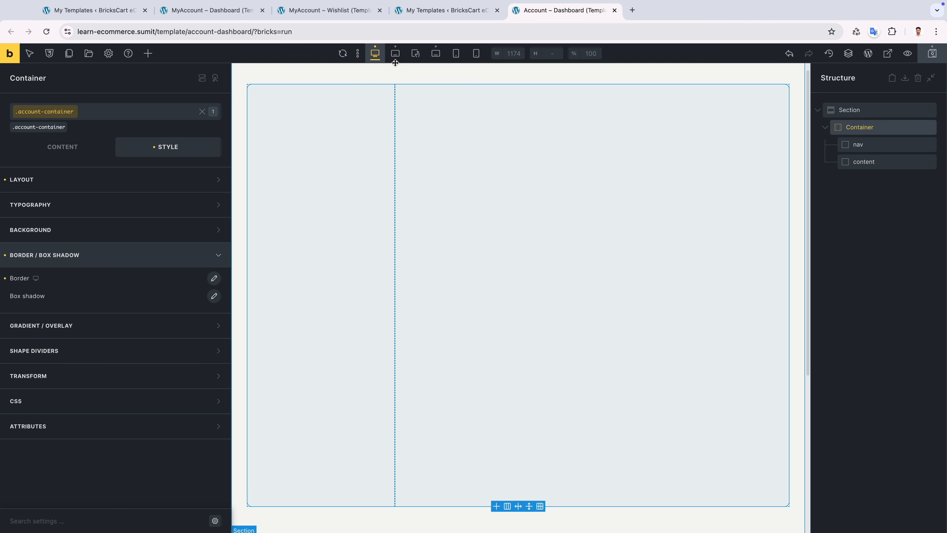
left_click(397, 55)
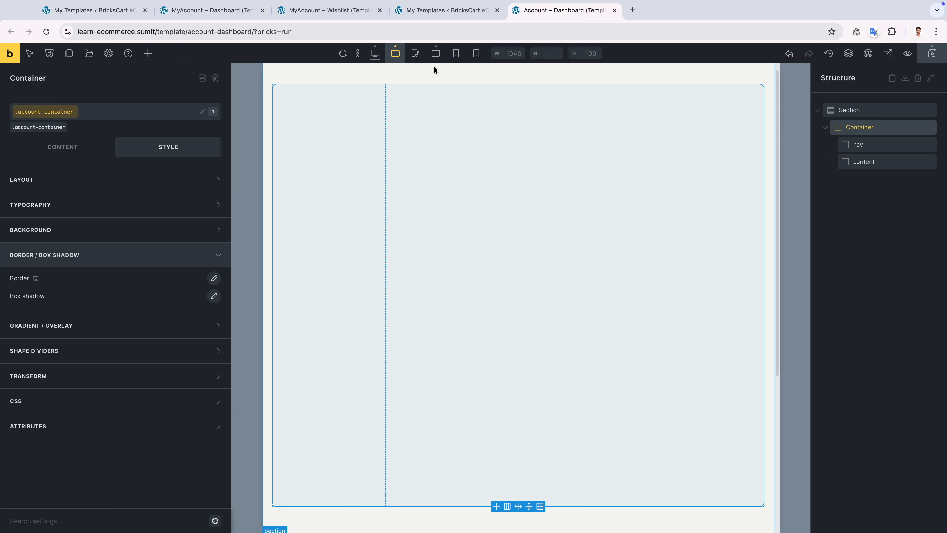
left_click(62, 147)
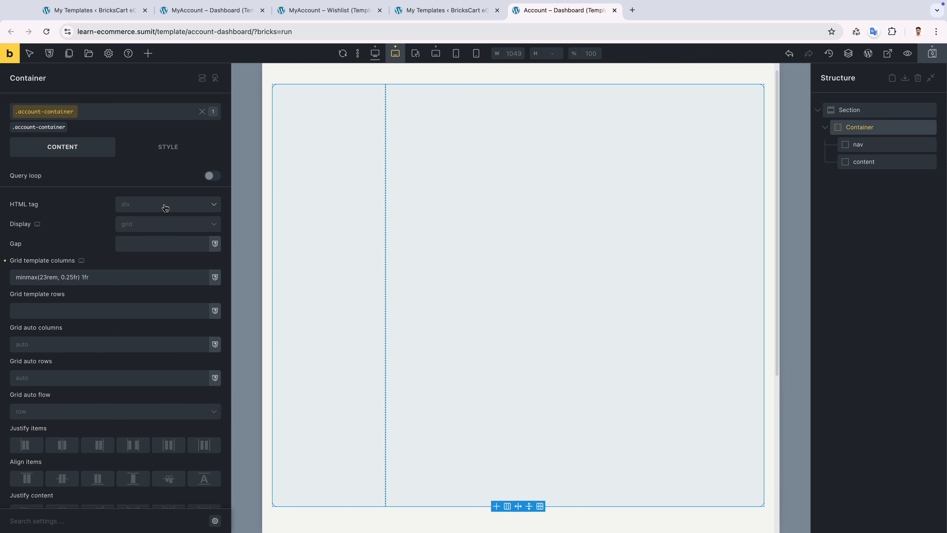
left_click(436, 53)
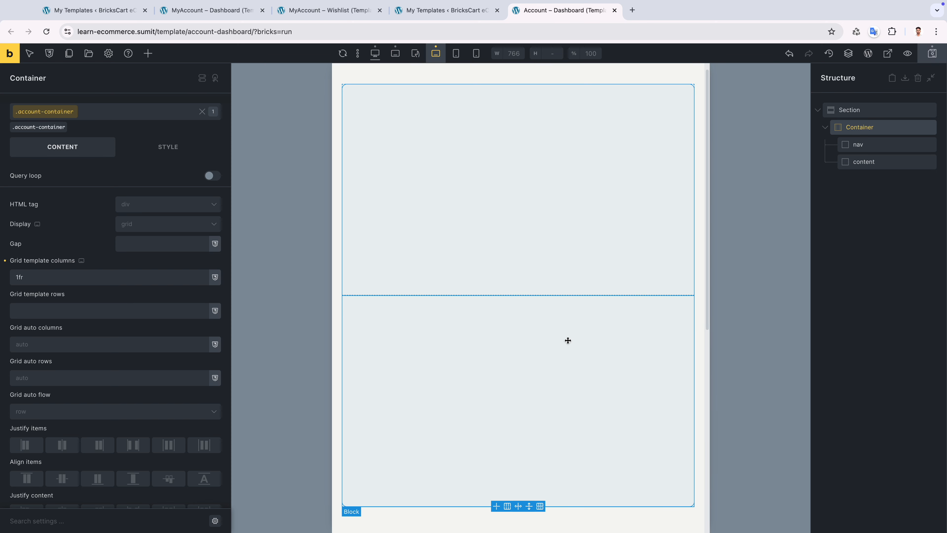
left_click(375, 53)
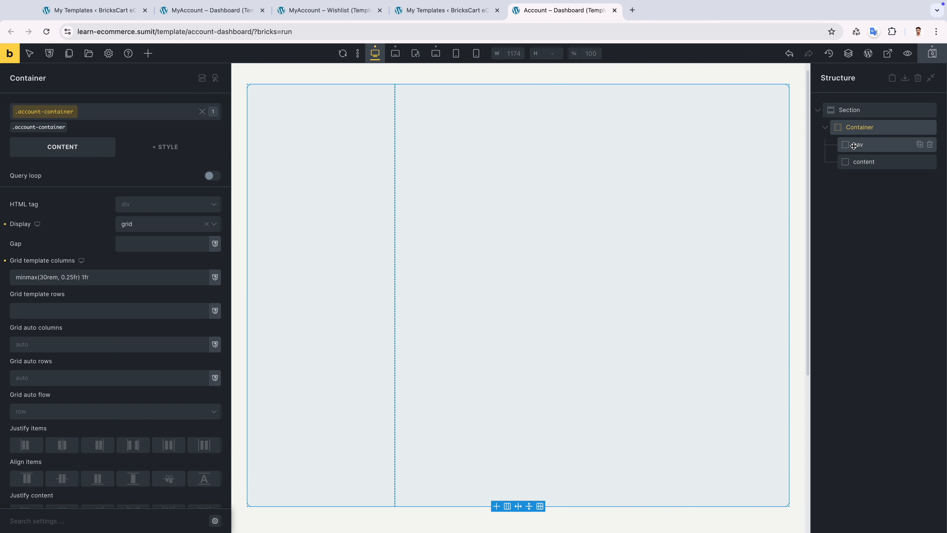
Create the class account-nav-container on the nav block.
left_click(854, 146)
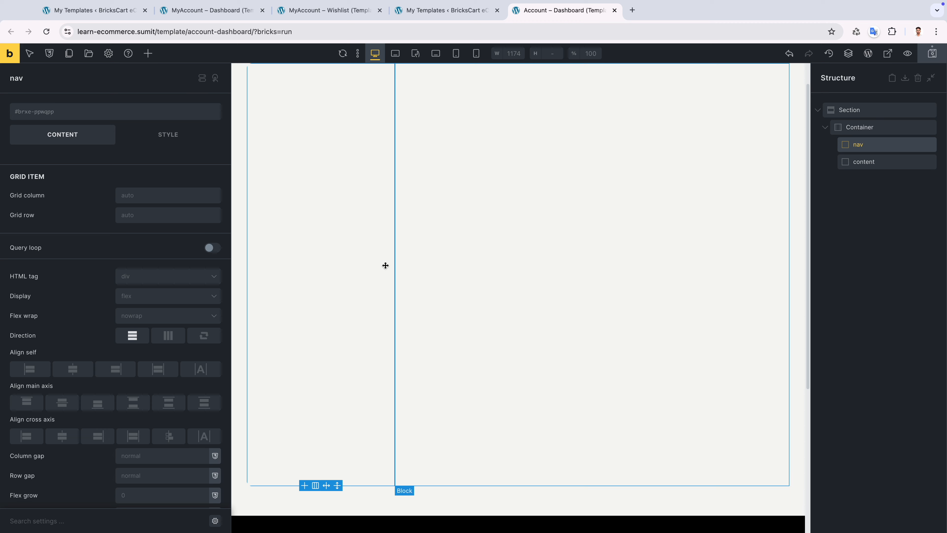
left_click(107, 118)
type("account-nav-container")
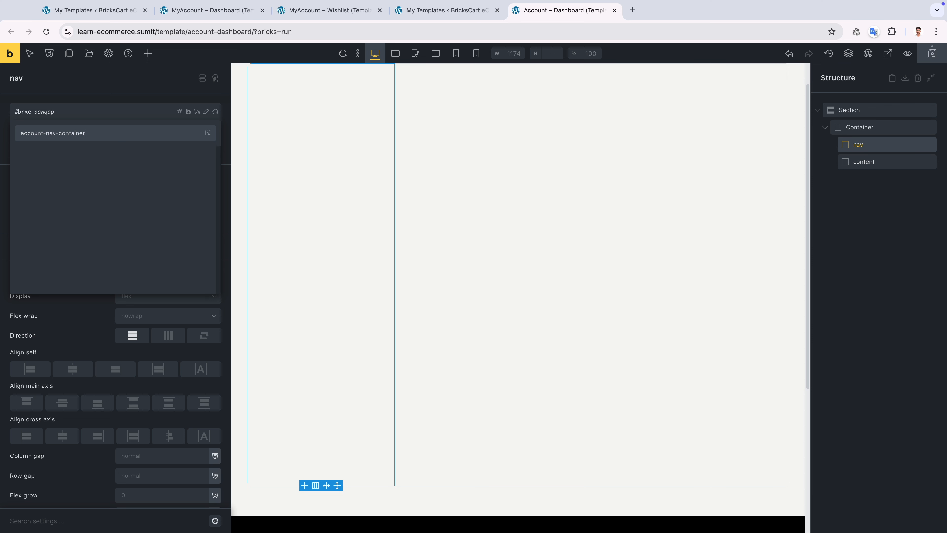
key("Return")
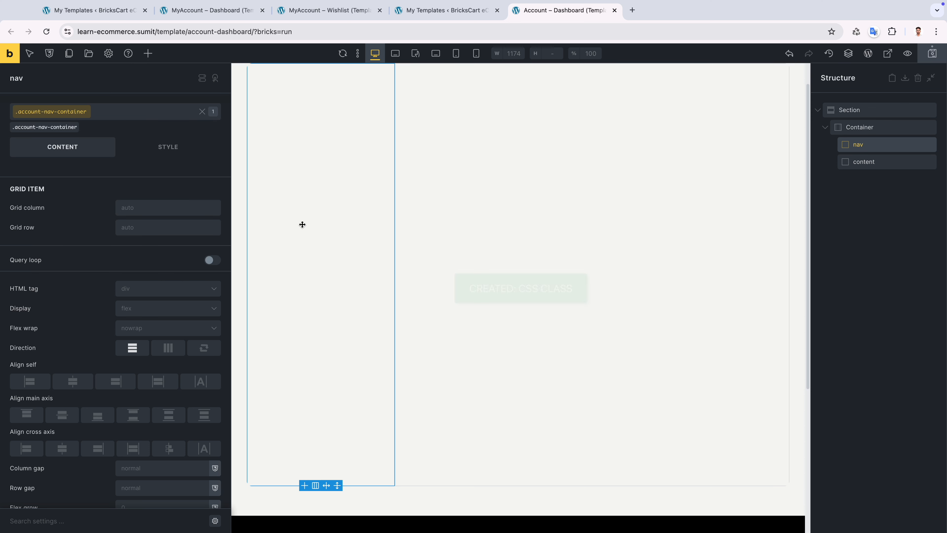
Set the account-nav-container background color to black.
scroll(241, 218, "up", 1)
left_click(162, 153)
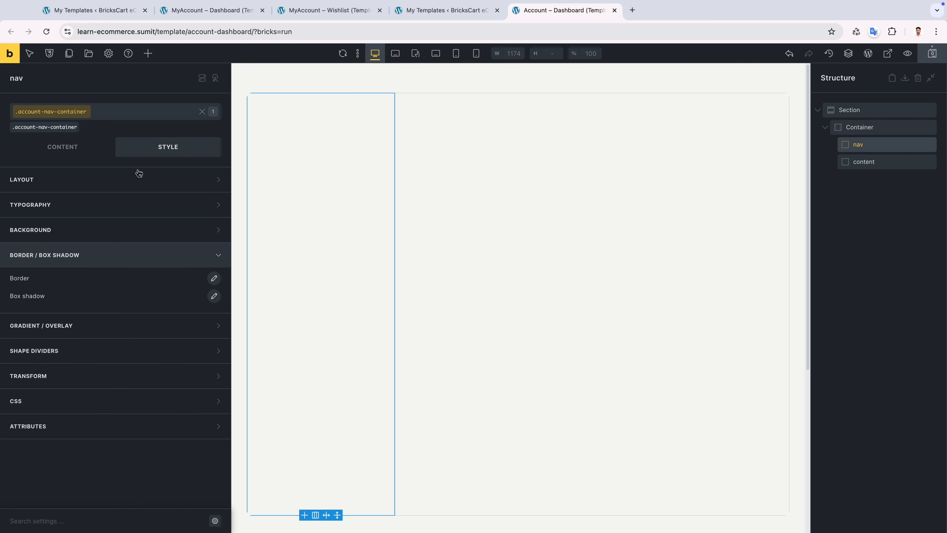
left_click(125, 224)
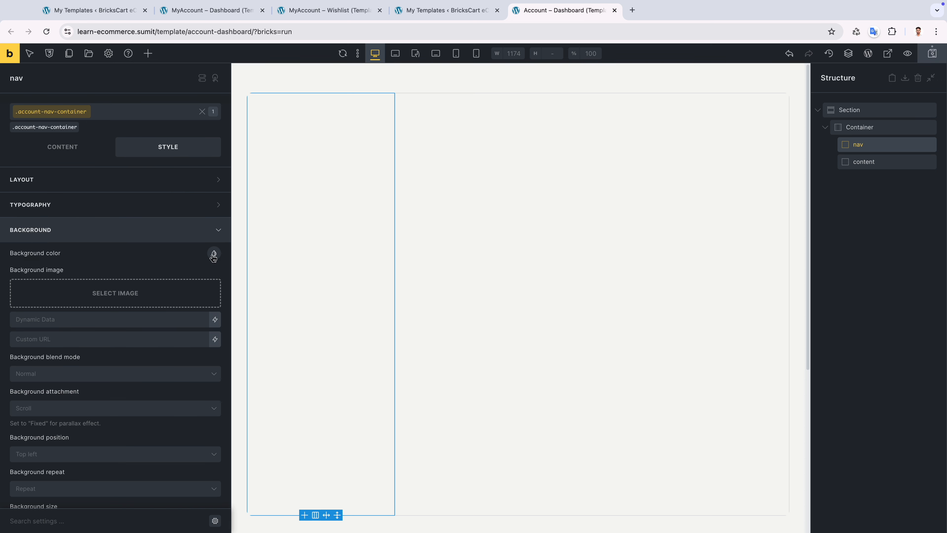
left_click(214, 253)
left_click(53, 276)
left_click(144, 241)
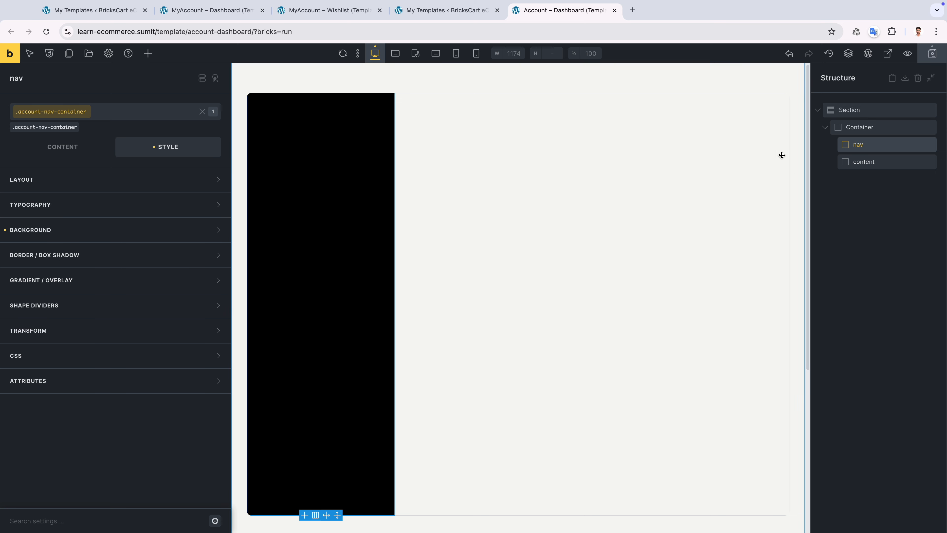
Create the class account-content-container on the content block.
left_click(858, 162)
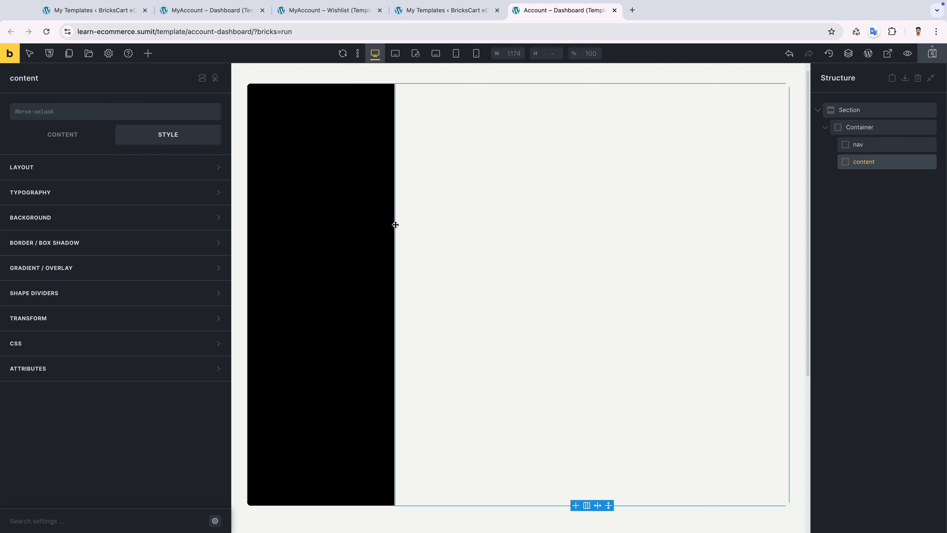
left_click(101, 119)
type("a")
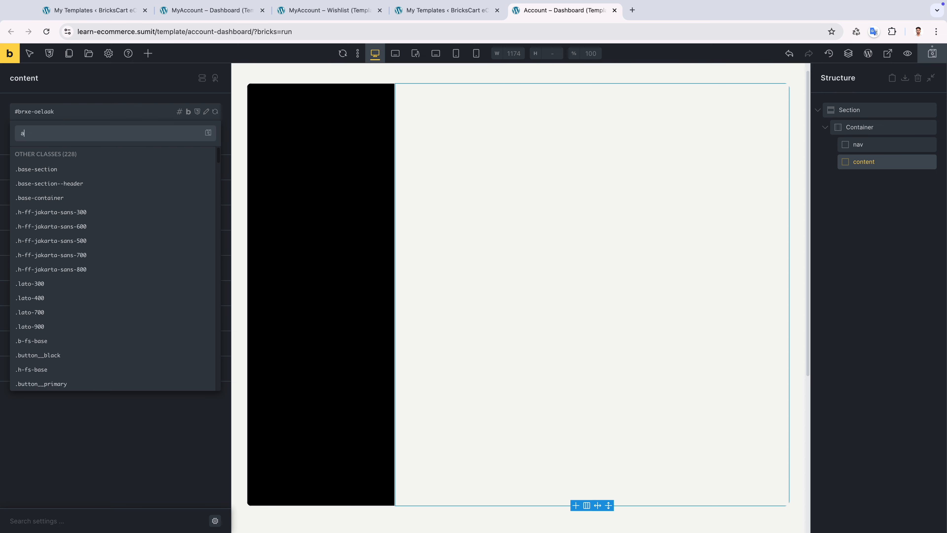
type("ccount-content-container")
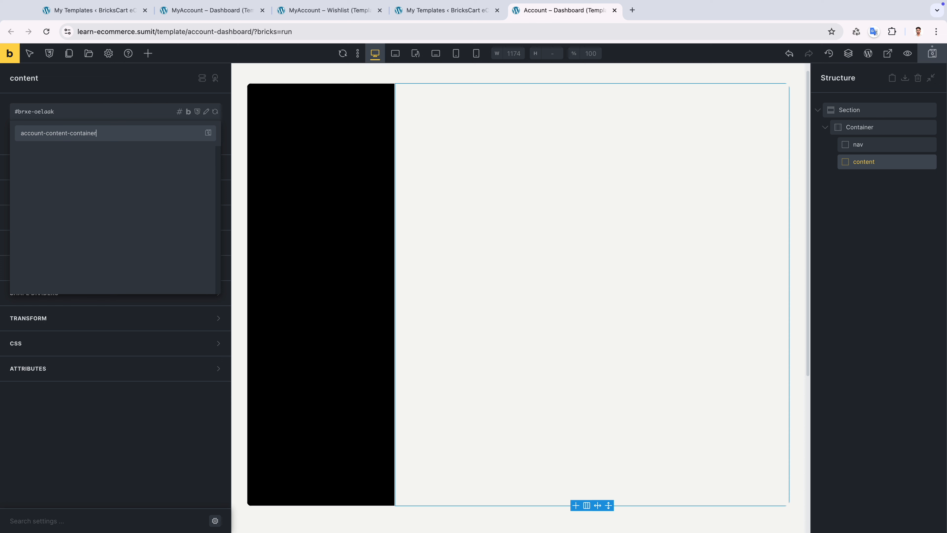
key("Return")
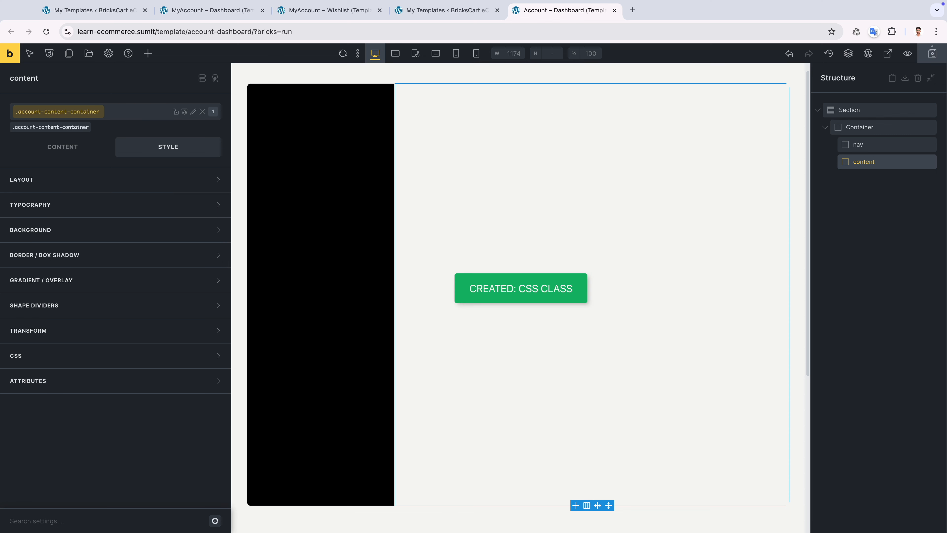
Give the account-content-container a solid off-white border with width 1 on the top, right and bottom sides only.
left_click(80, 254)
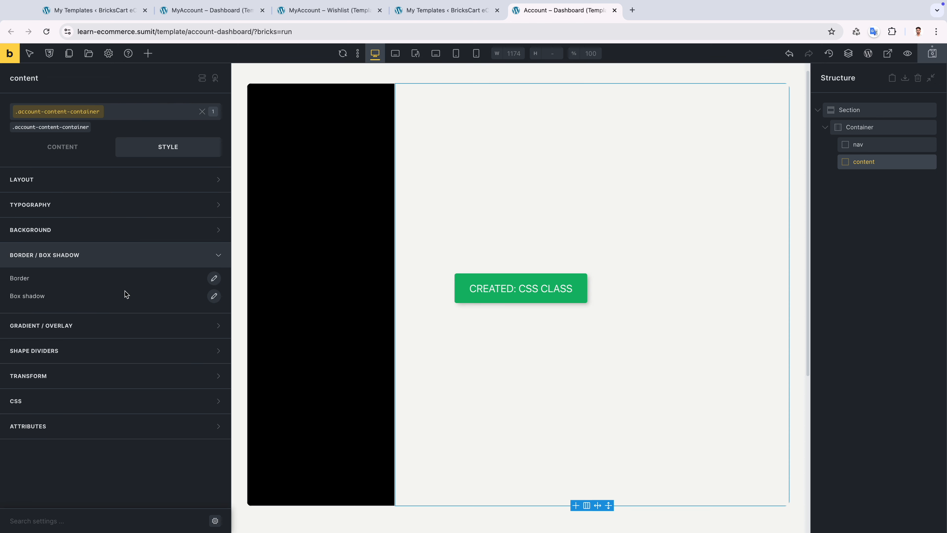
left_click(213, 278)
type("1")
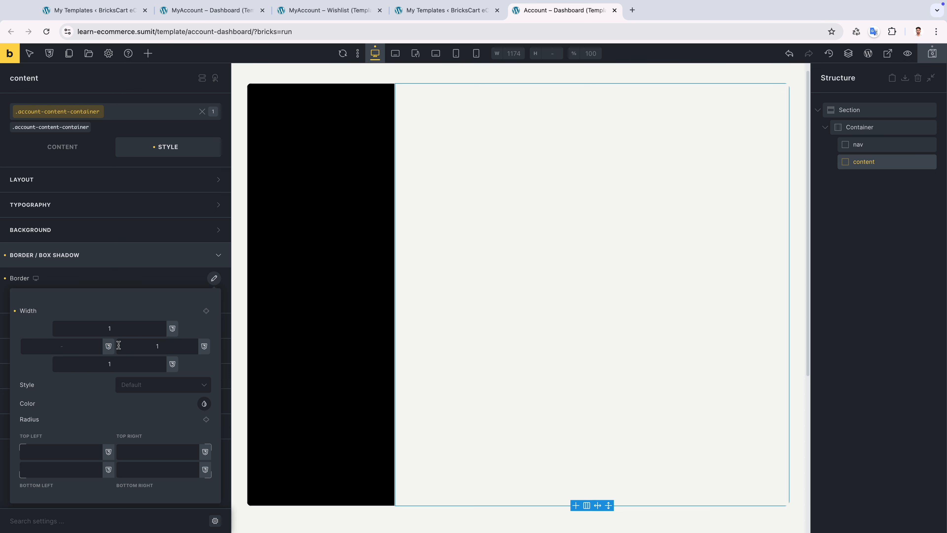
left_click(134, 385)
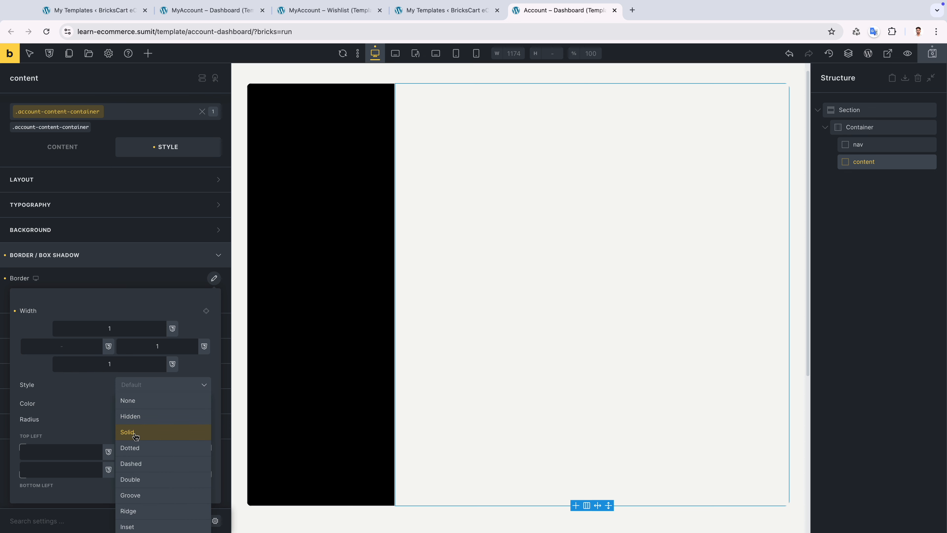
left_click(136, 433)
left_click(204, 403)
left_click(181, 426)
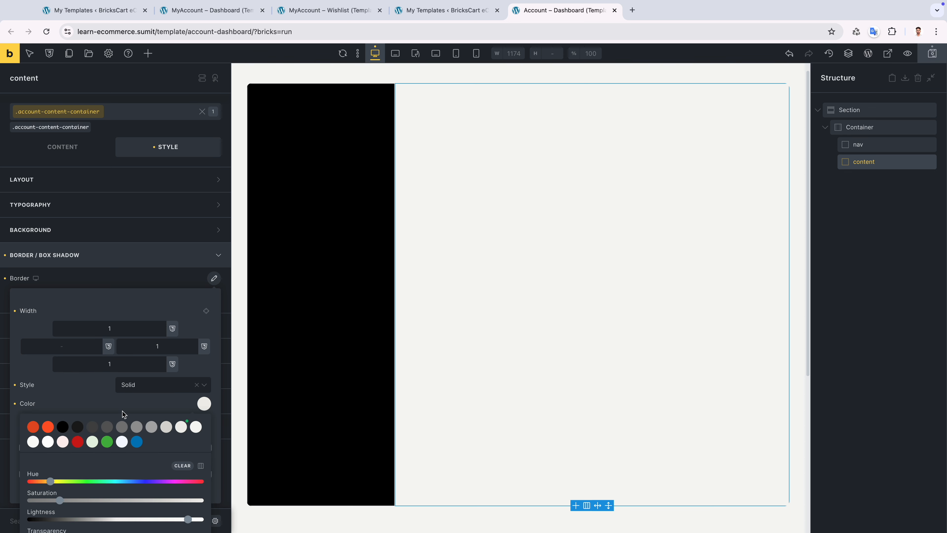
Set the top-right and bottom-right border radius of the content block's account-content-container class to border-radius-base.
left_click(123, 412)
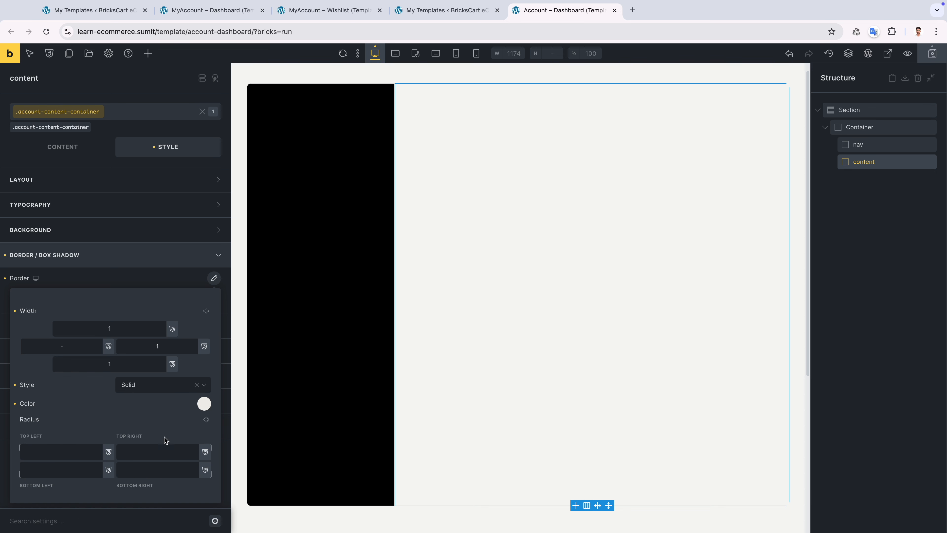
left_click(862, 300)
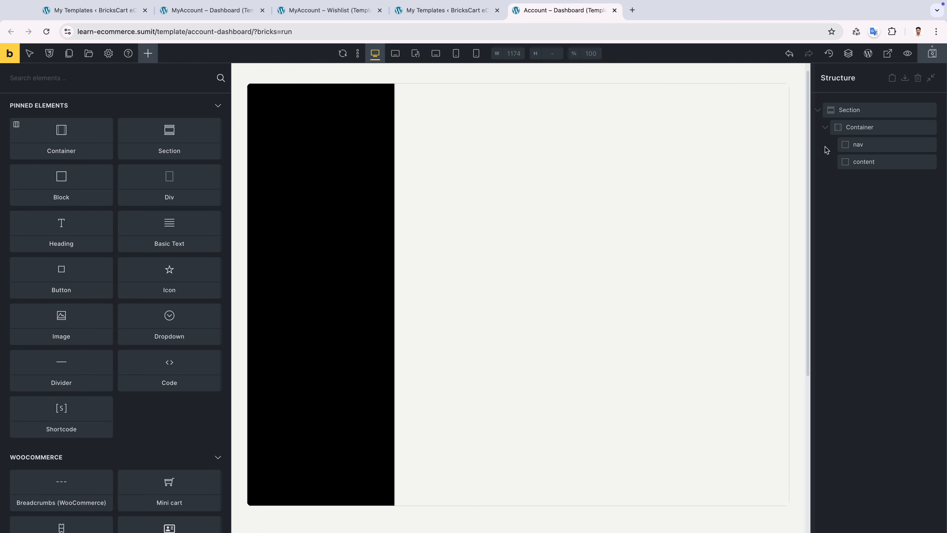
left_click(863, 162)
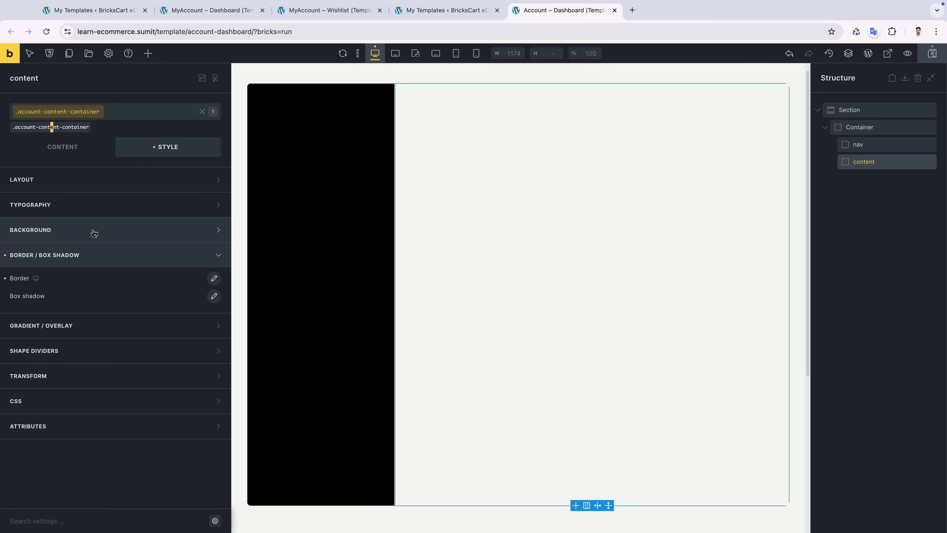
left_click(215, 278)
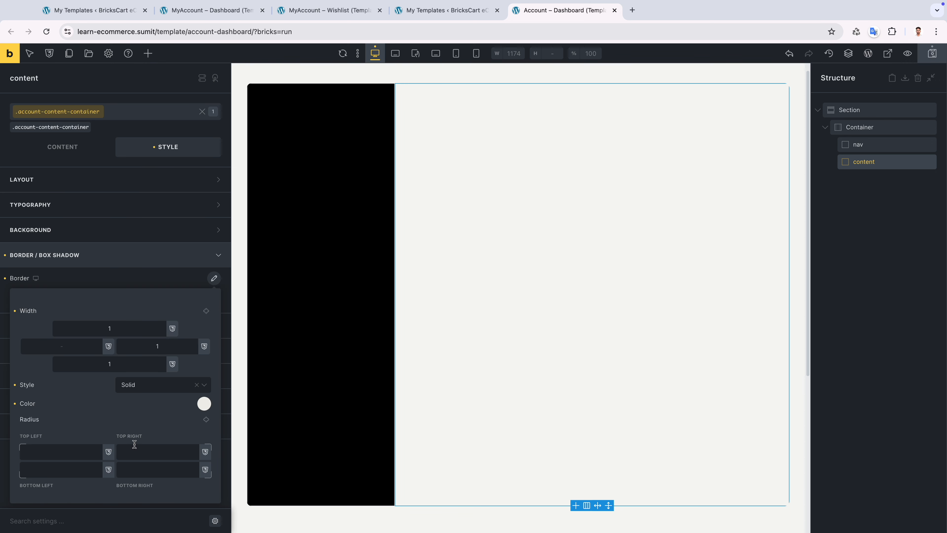
left_click(138, 452)
type("rad")
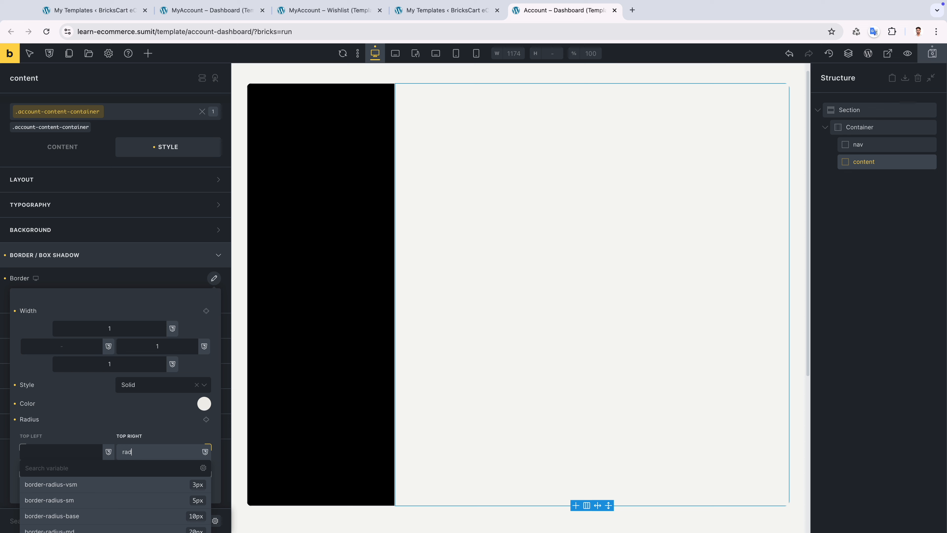
left_click(133, 517)
triple_click(174, 451)
key("super+c")
left_click(163, 469)
key("super+v")
left_click(887, 408)
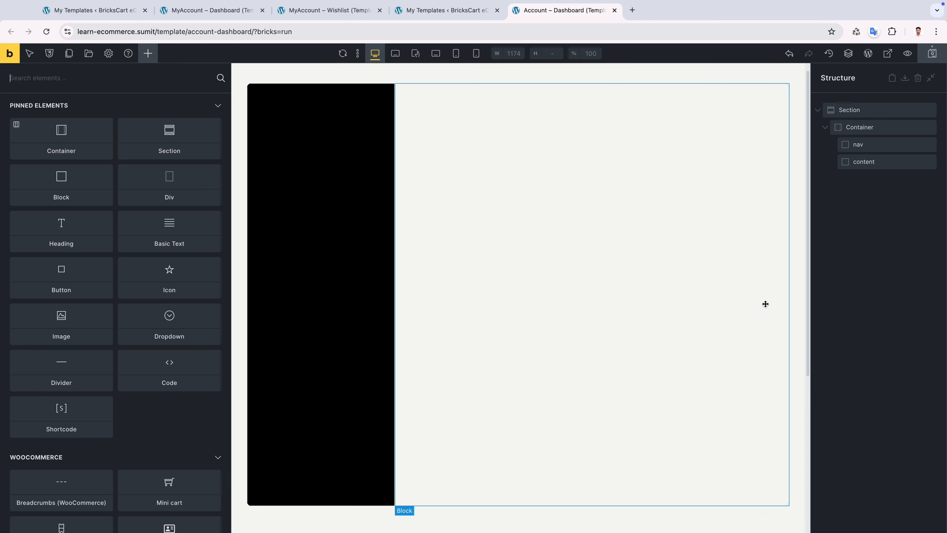
Set the top-left and bottom-left border radius of the nav block's account-nav-container class to var(--border-radius-base).
left_click(865, 144)
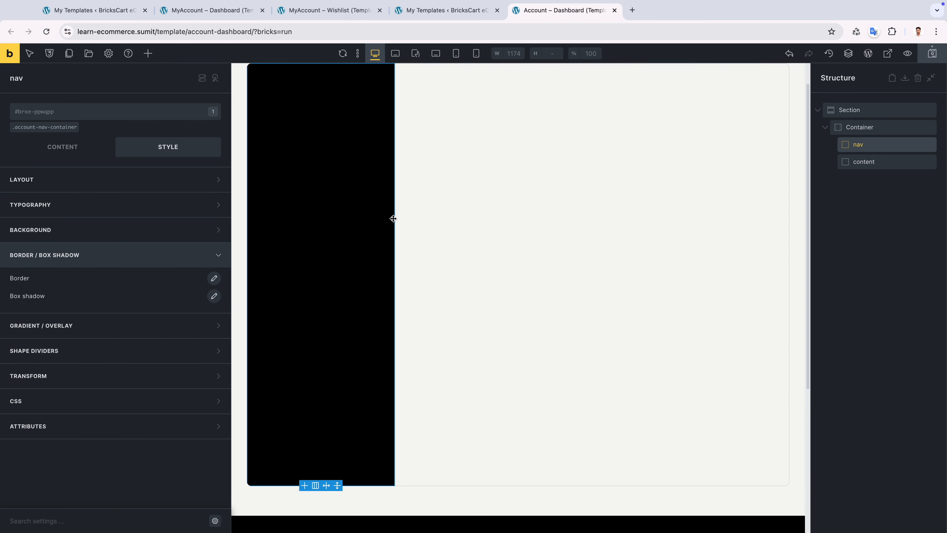
scroll(393, 219, "up", 2)
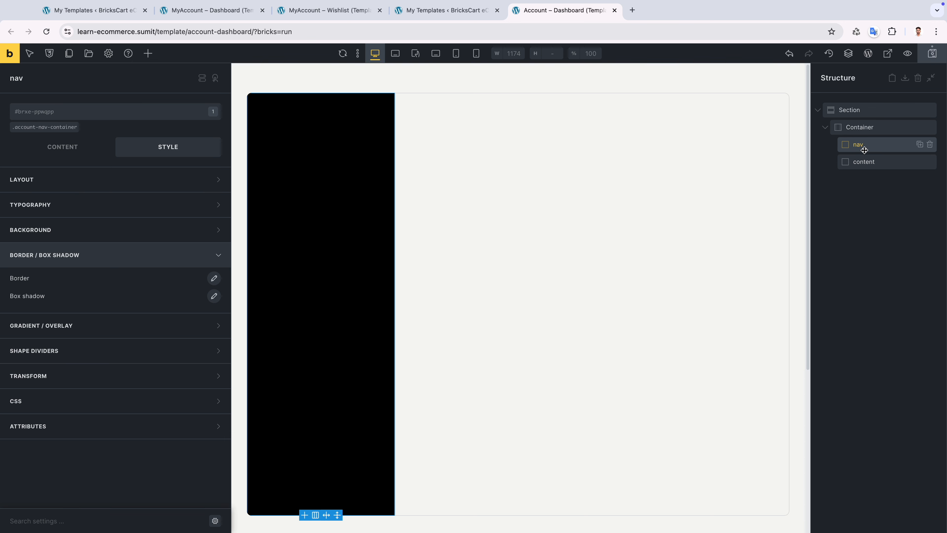
left_click(76, 126)
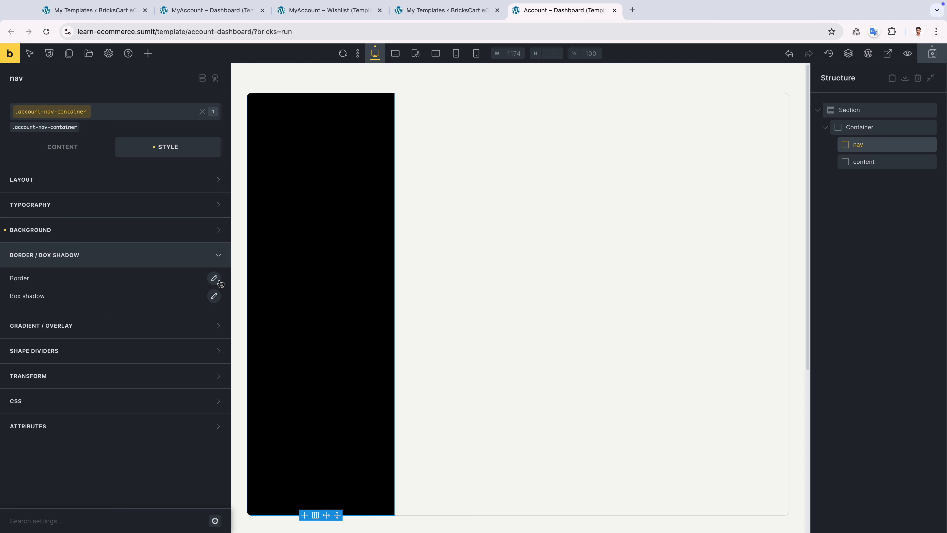
left_click(213, 278)
left_click(54, 451)
key("ctrl+v")
left_click(96, 424)
left_click(96, 420)
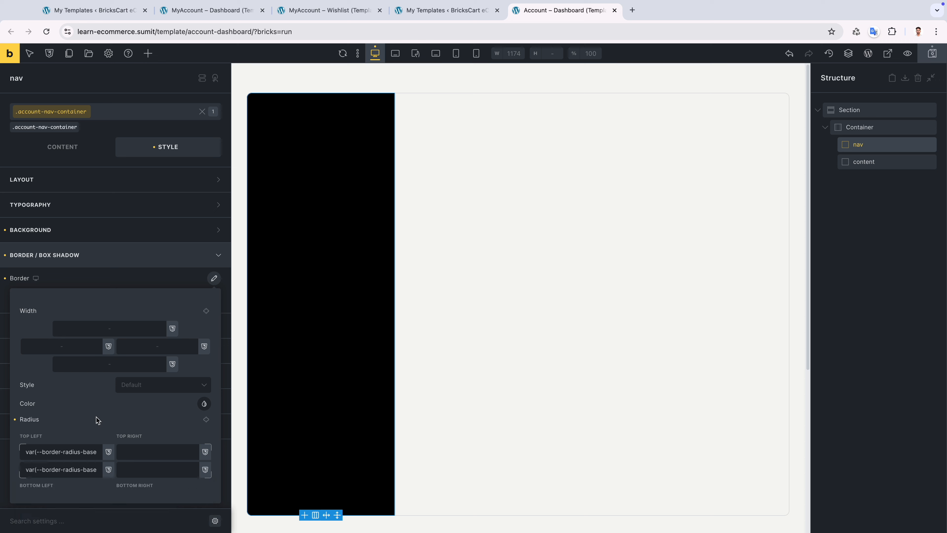
Give the account-nav-container class a solid black border with width 1 on the top, left and bottom sides only.
left_click(111, 264)
left_click(108, 257)
left_click(148, 289)
left_click(84, 345)
type("1")
left_click(100, 367)
type("1")
left_click(149, 385)
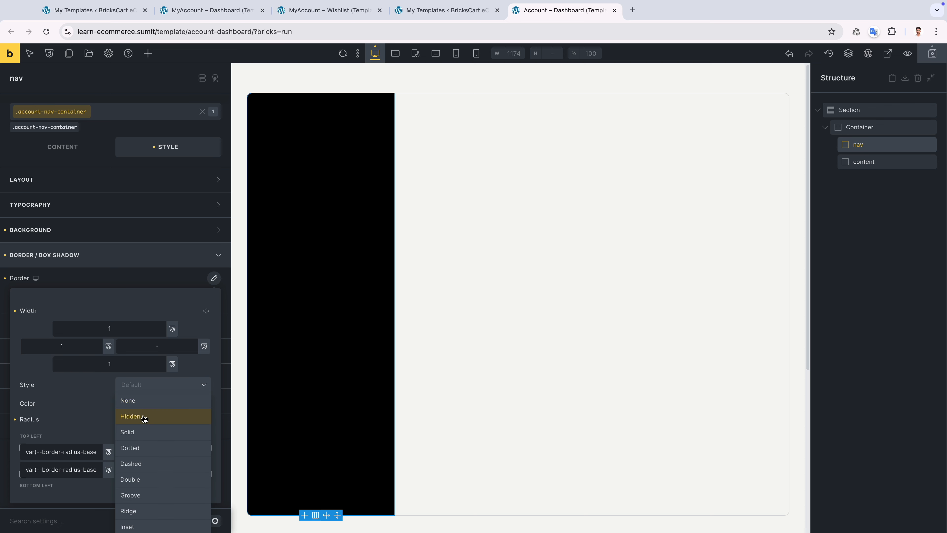
left_click(144, 433)
left_click(204, 403)
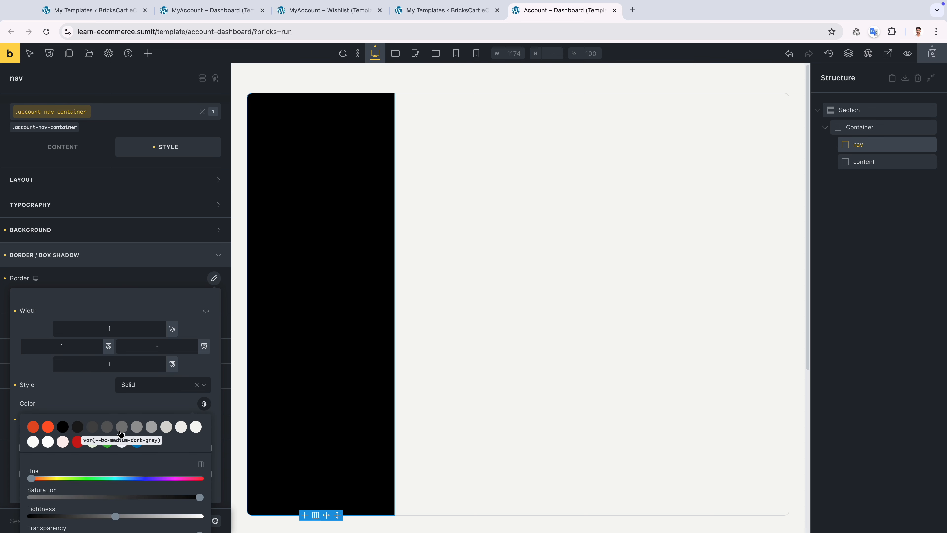
left_click(63, 426)
left_click(77, 407)
left_click(116, 255)
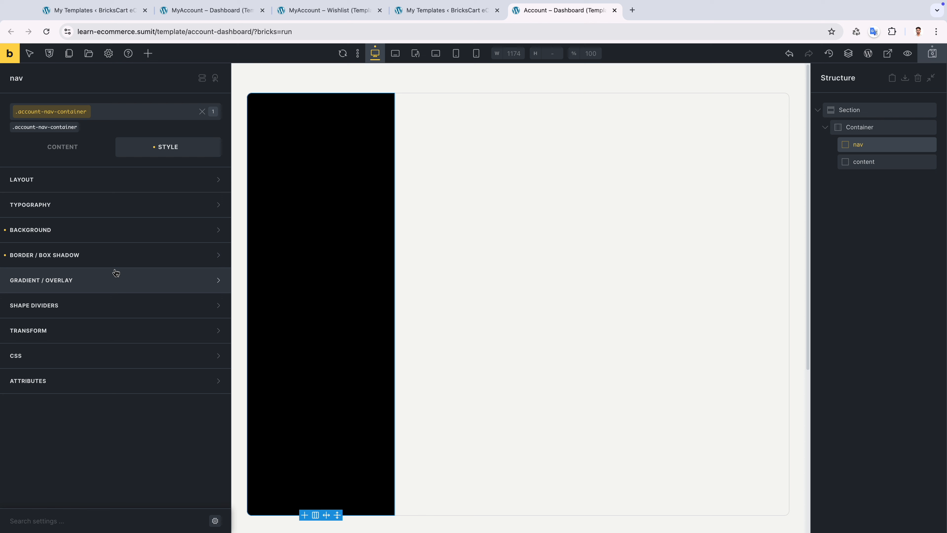
Clear the account-container's grid template columns value at the Tablet Landscape breakpoint.
left_click(185, 147)
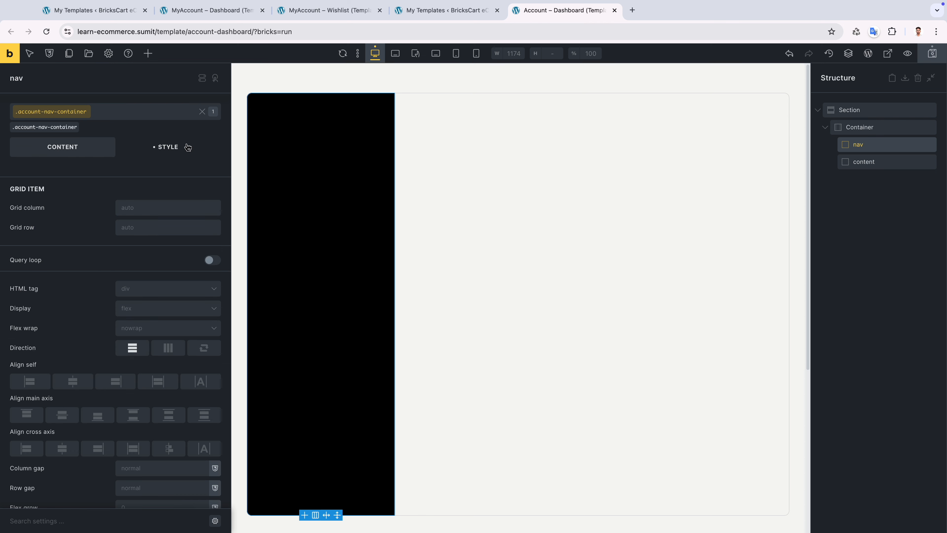
left_click(396, 56)
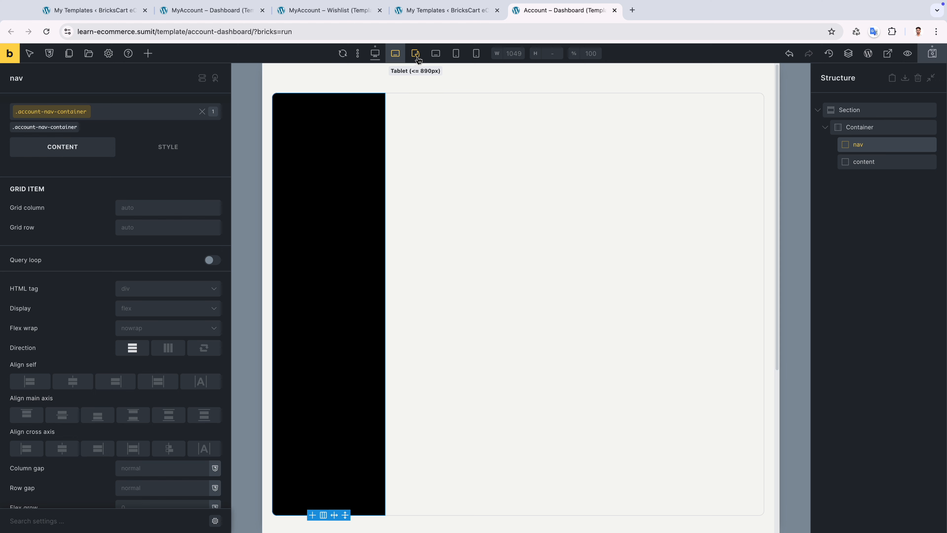
left_click(850, 128)
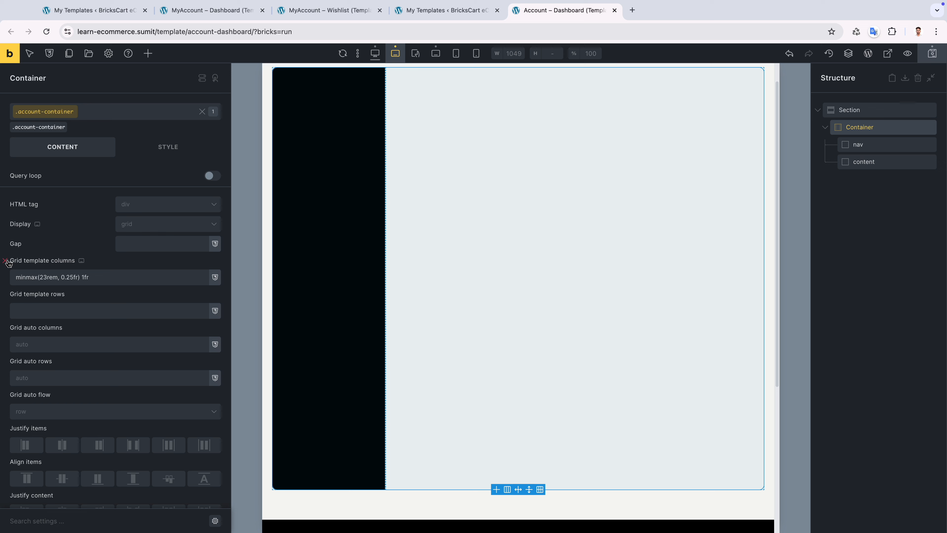
triple_click(30, 276)
left_click(5, 260)
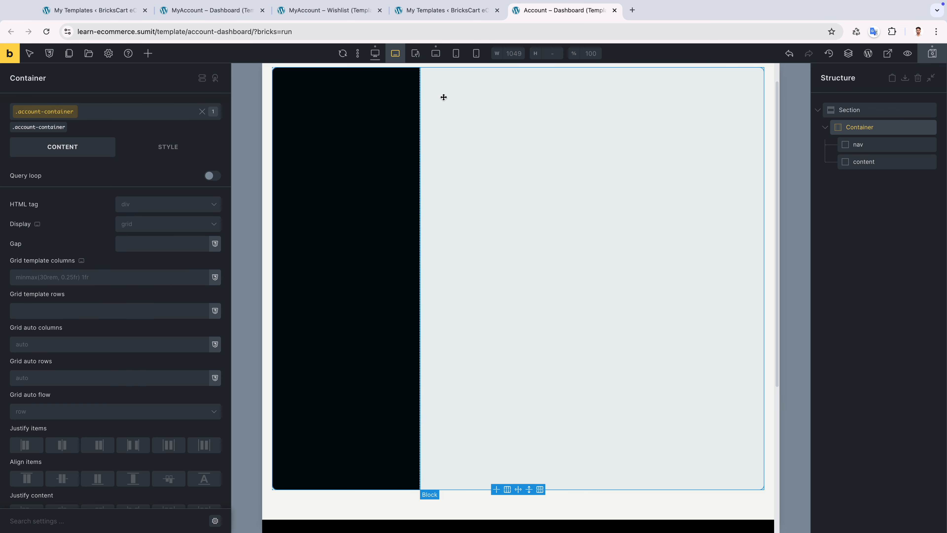
Set the account-container's grid template columns to minmax(23rem, 0.25fr) 1fr at the Tablet breakpoint and compare the layout with the wider breakpoints.
left_click(416, 53)
left_click(80, 276)
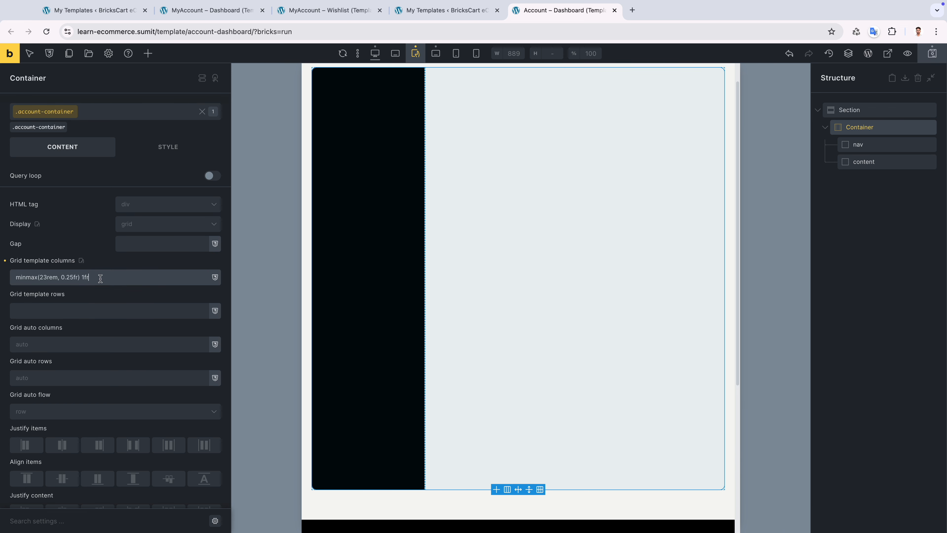
left_click(398, 59)
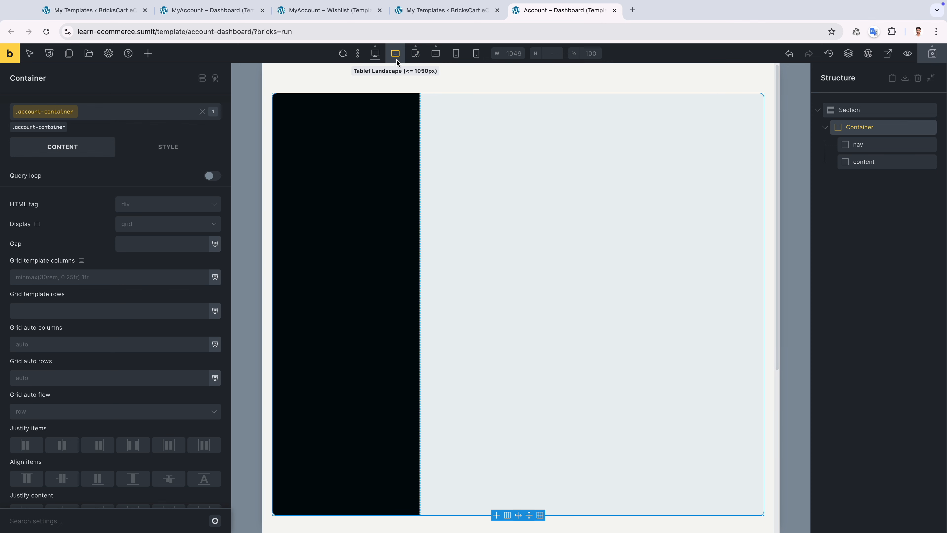
left_click(374, 54)
left_click(393, 55)
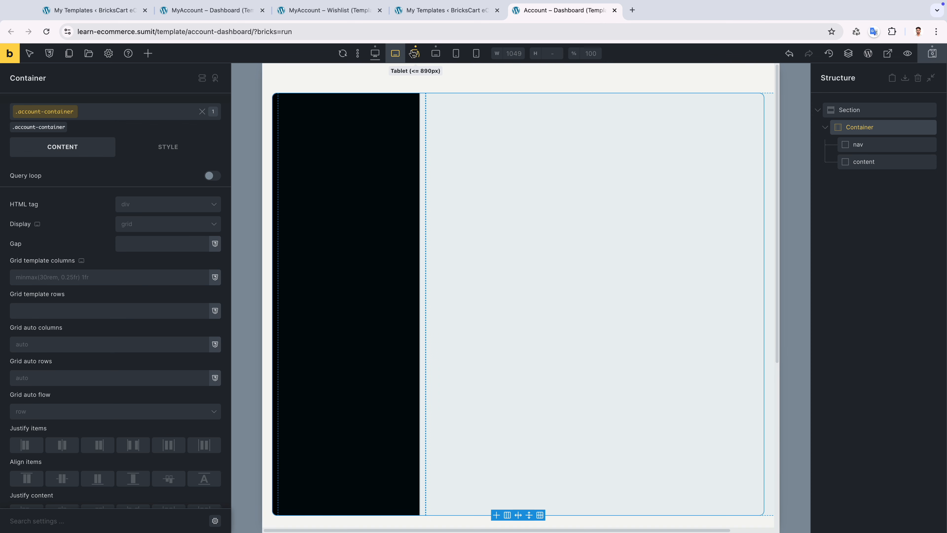
left_click(415, 55)
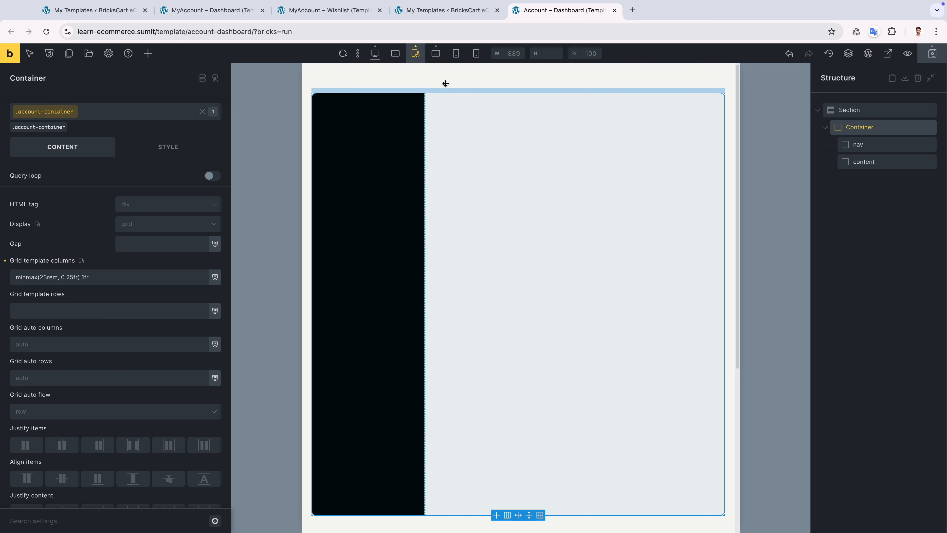
At the 766 px wide breakpoint, set the account-nav-container's bottom-left radius to 0 and top-right radius to border-radius-base.
left_click(435, 53)
left_click(569, 386)
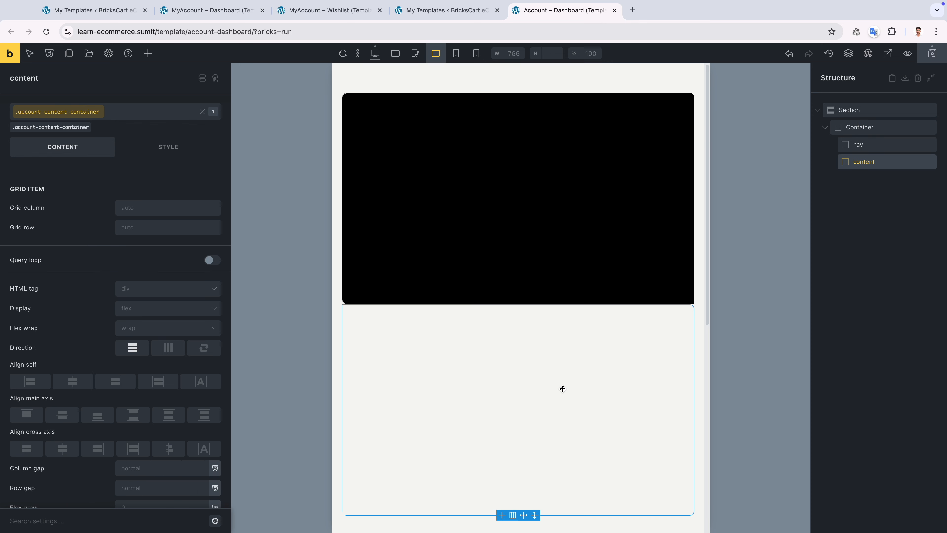
left_click(608, 170)
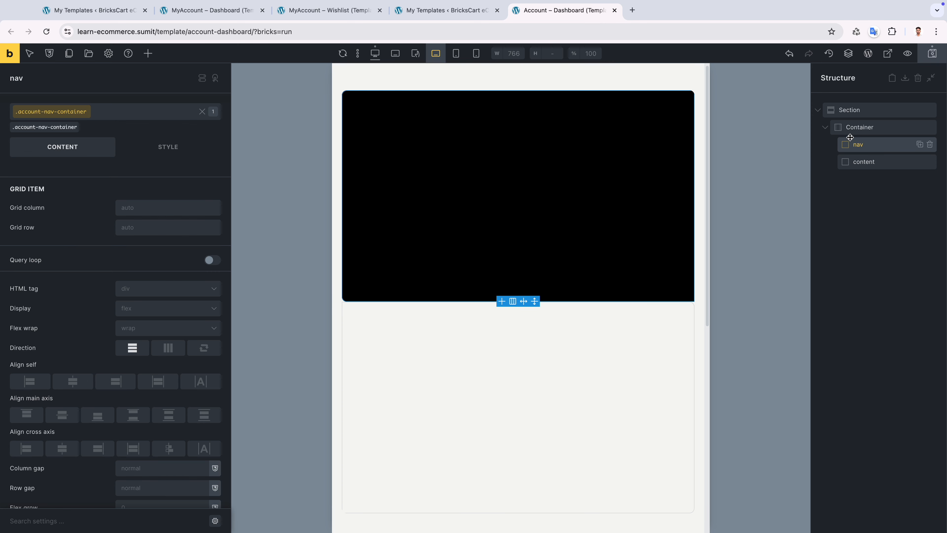
left_click(168, 149)
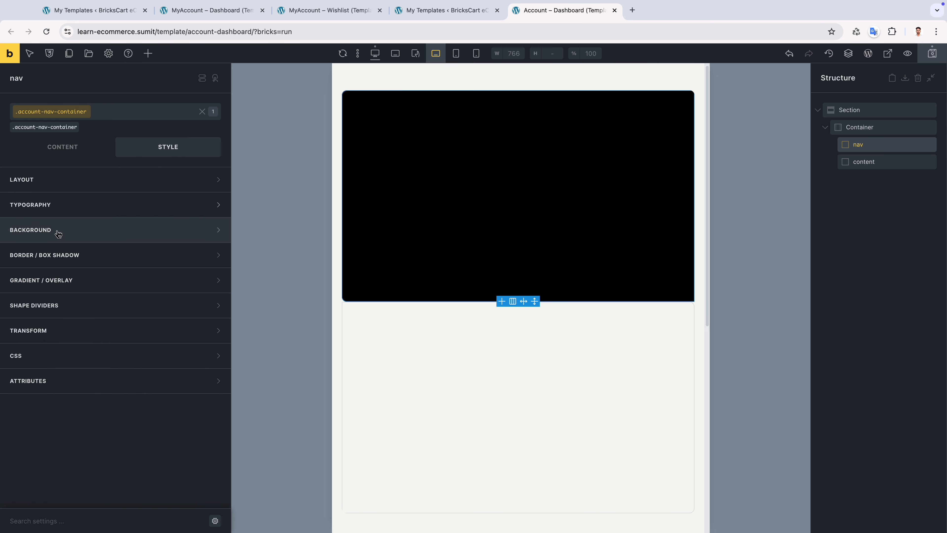
left_click(69, 256)
left_click(214, 278)
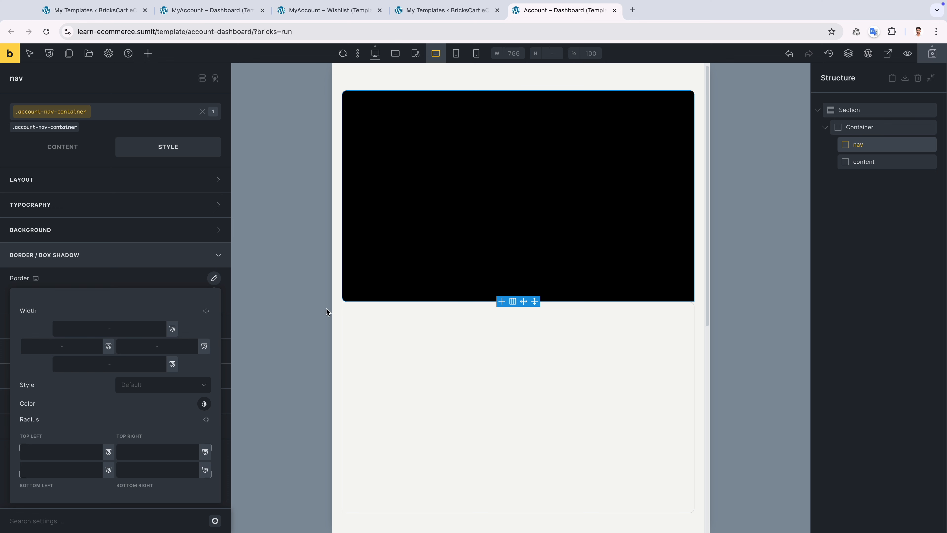
left_click(80, 468)
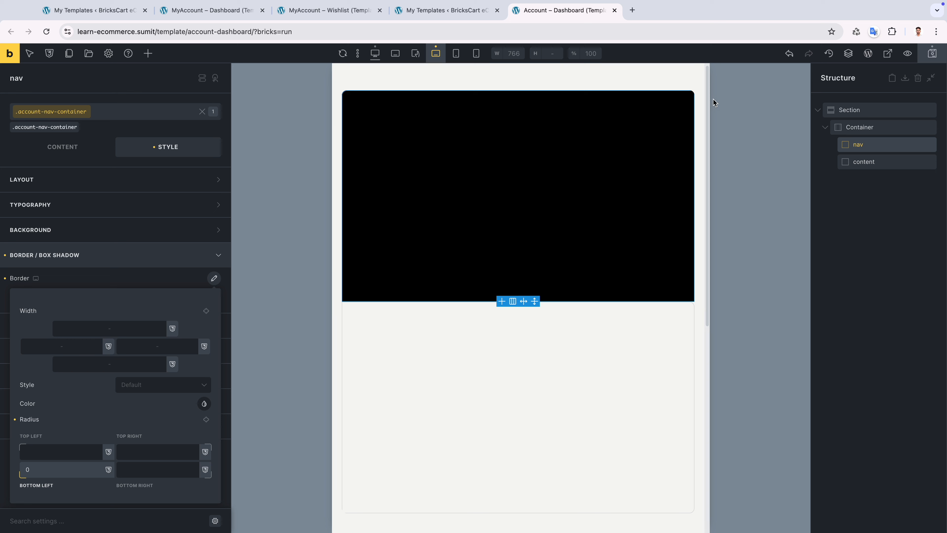
left_click(178, 446)
type("rad")
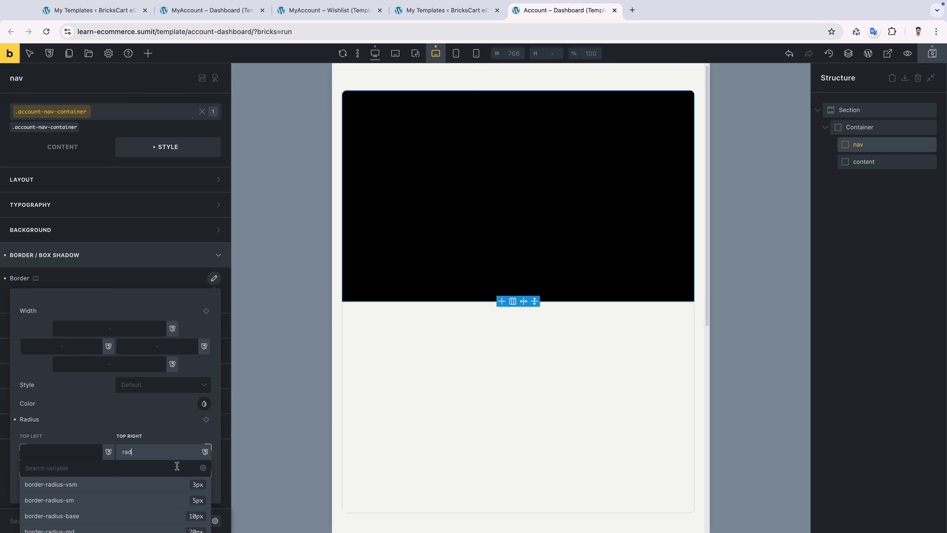
left_click(154, 513)
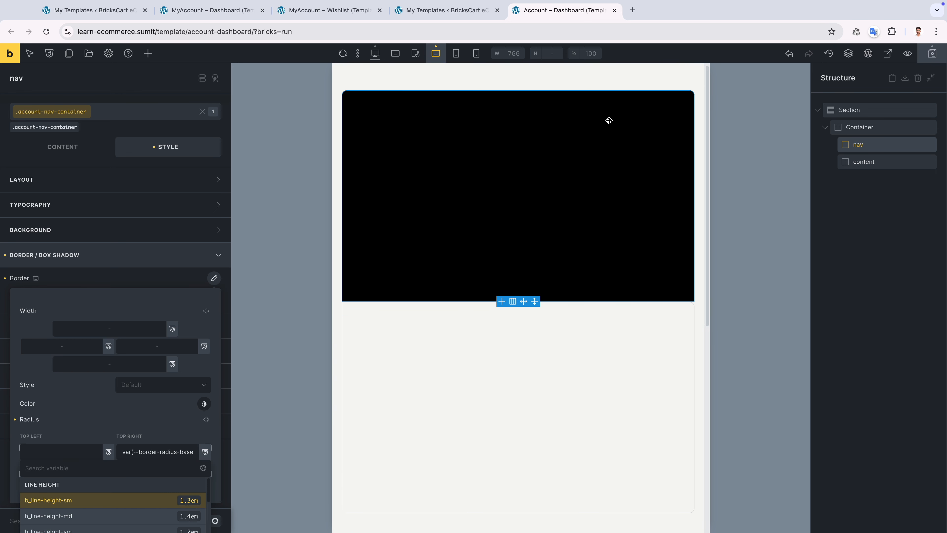
At the 766 px wide breakpoint, set the account-content-container's top-right radius to 0 and bottom-left radius to border-radius-base, and return to the desktop view.
left_click(869, 163)
scroll(372, 351, "up", 1)
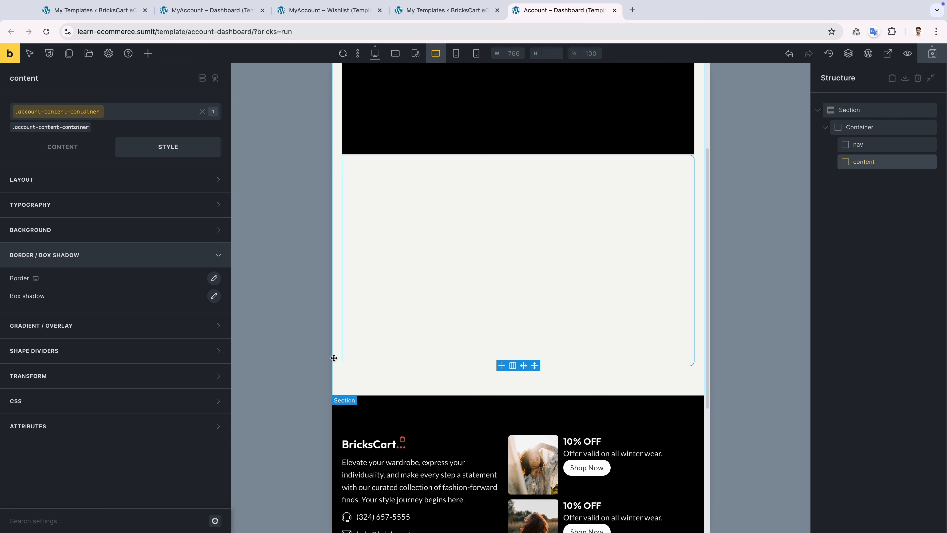
left_click(214, 278)
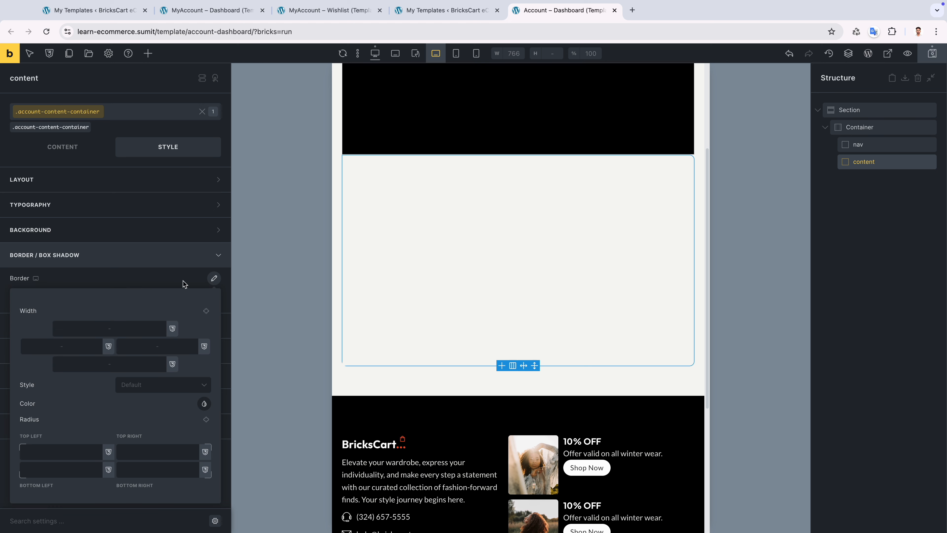
left_click(144, 450)
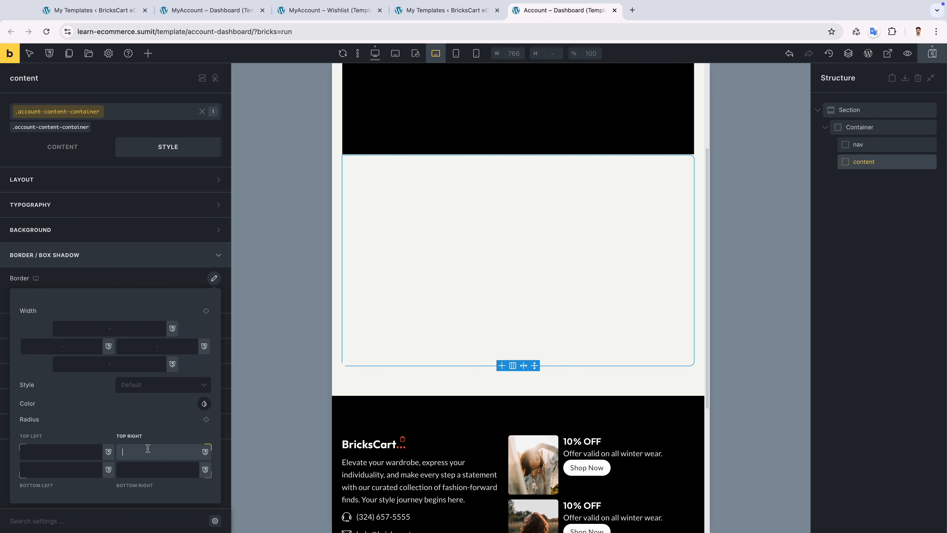
left_click(62, 474)
type("base")
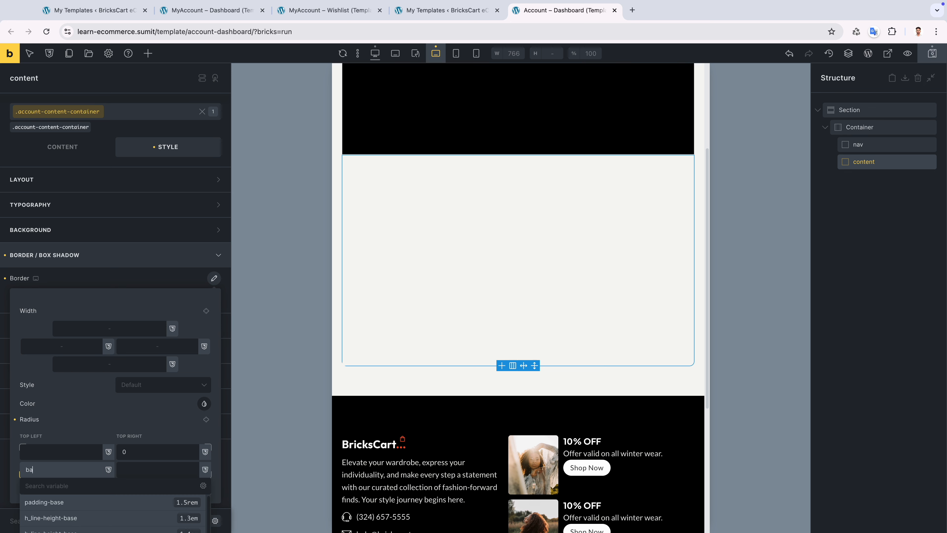
scroll(108, 481, "down", 1)
key("BackSpace")
key("BackSpace")
key("BackSpace")
key("BackSpace")
type("radi")
left_click(104, 503)
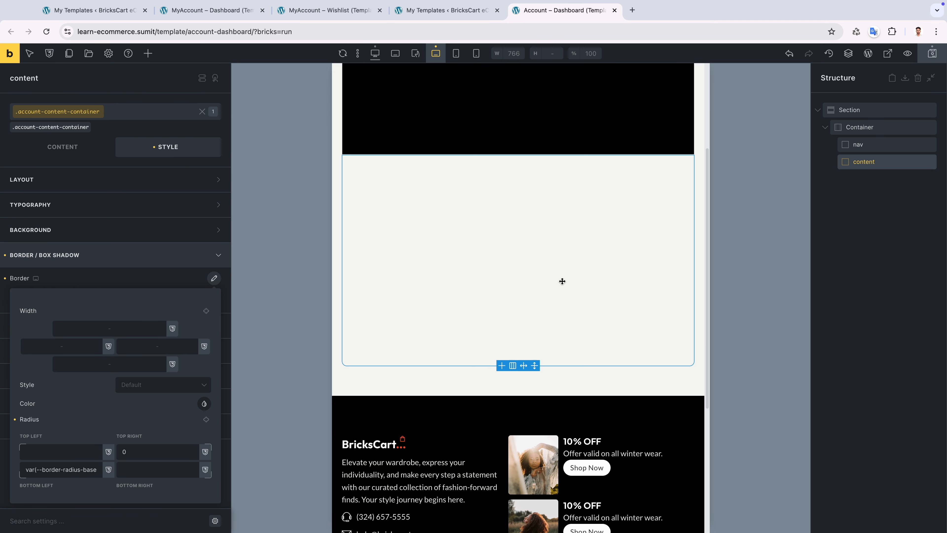
scroll(508, 275, "up", 5)
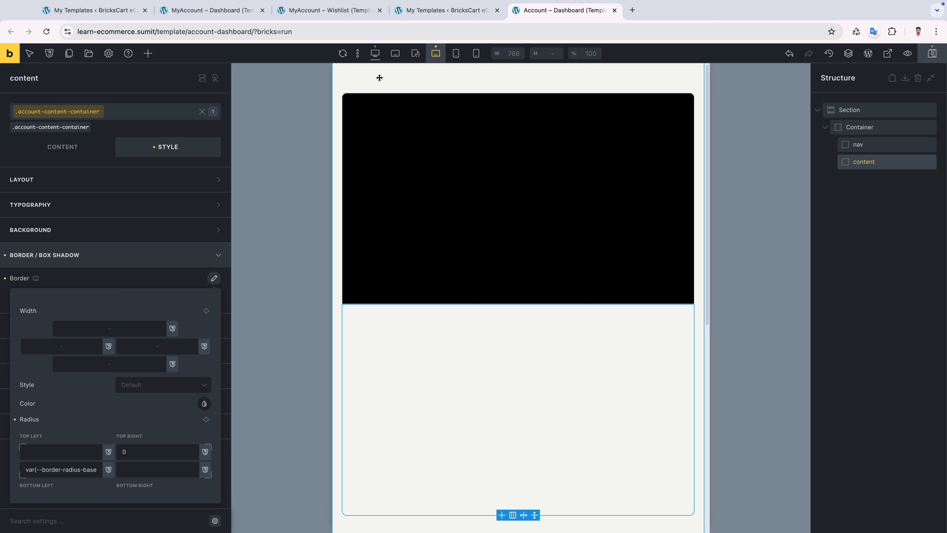
left_click(376, 53)
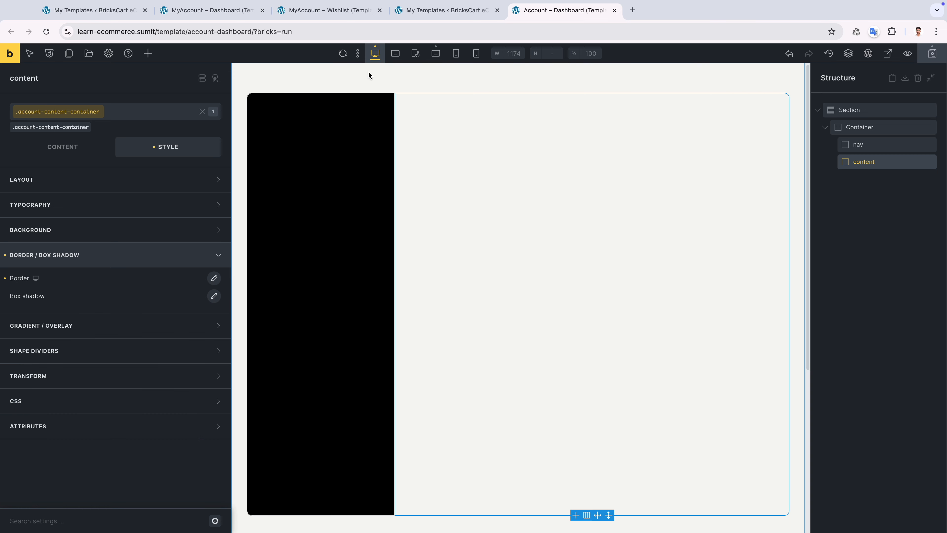
Add two blocks inside the nav block, nesting the second block within the first.
left_click(855, 145)
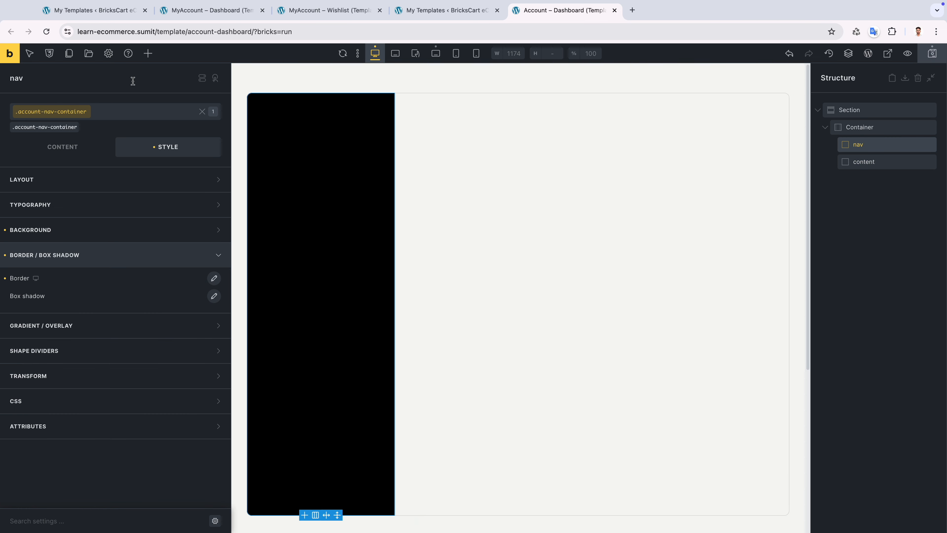
left_click(148, 53)
left_click(43, 194)
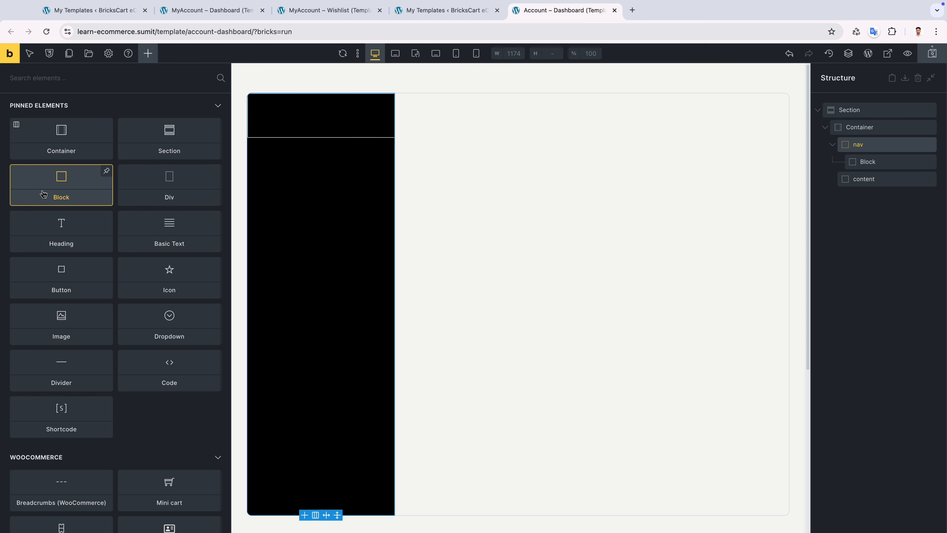
left_click(43, 194)
left_click_drag(853, 180, 857, 171)
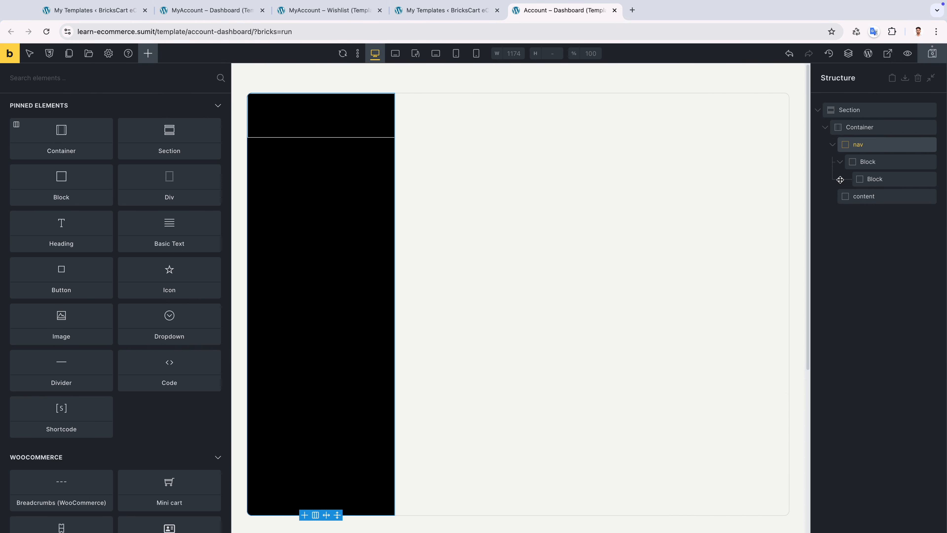
Create and assign the class account-nav-container-subwrapper to the outer block inside nav.
double_click(868, 163)
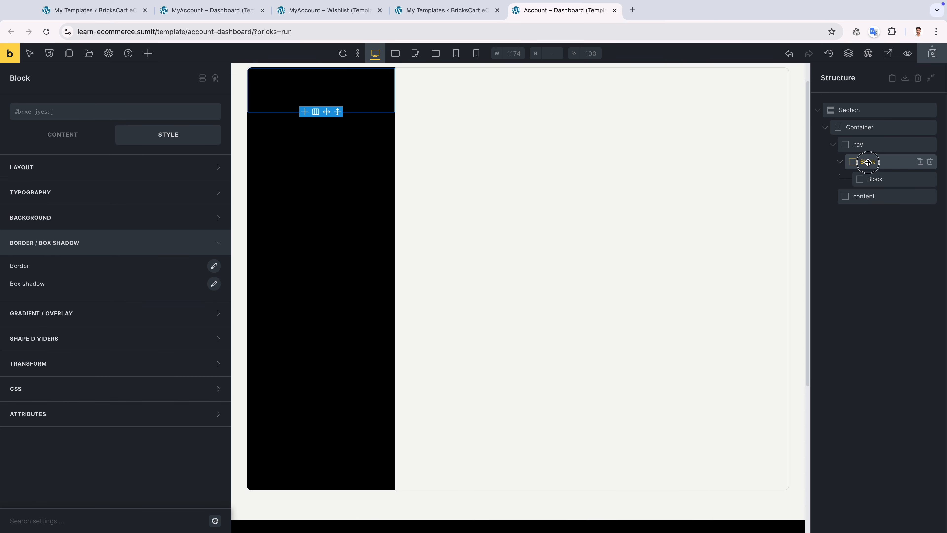
left_click(112, 119)
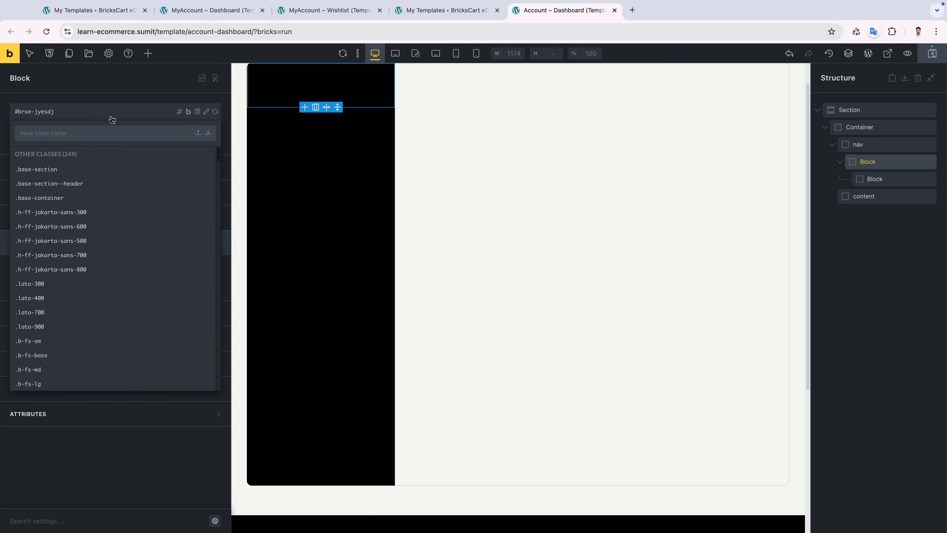
type("accoun")
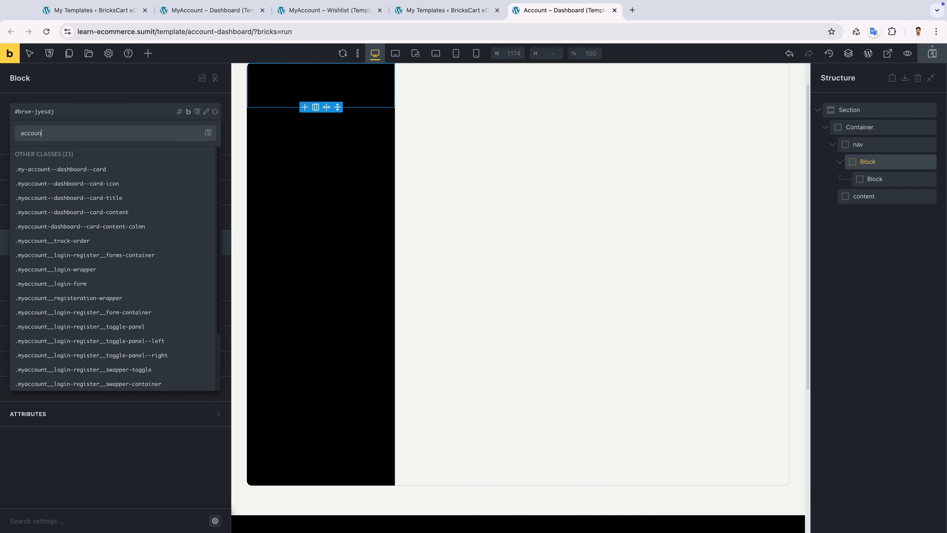
type("t-nav")
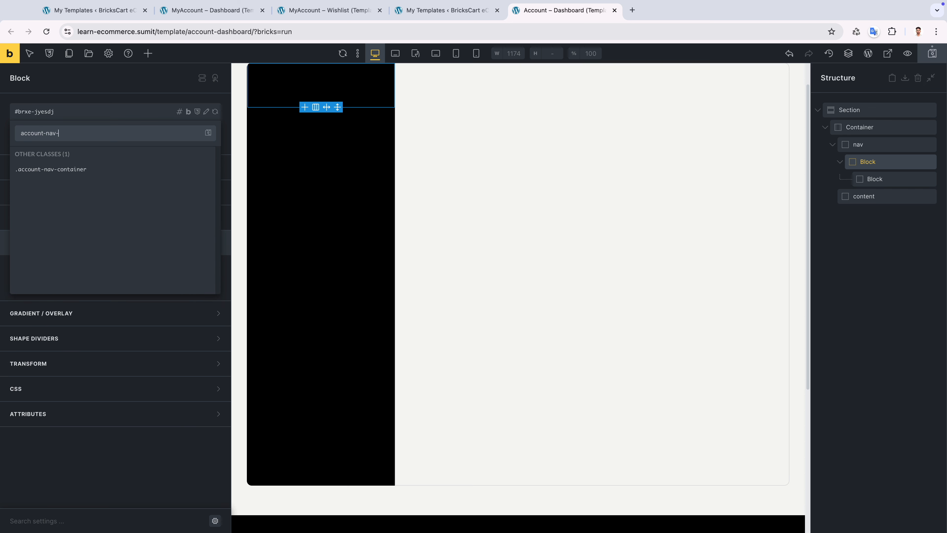
type("-container-")
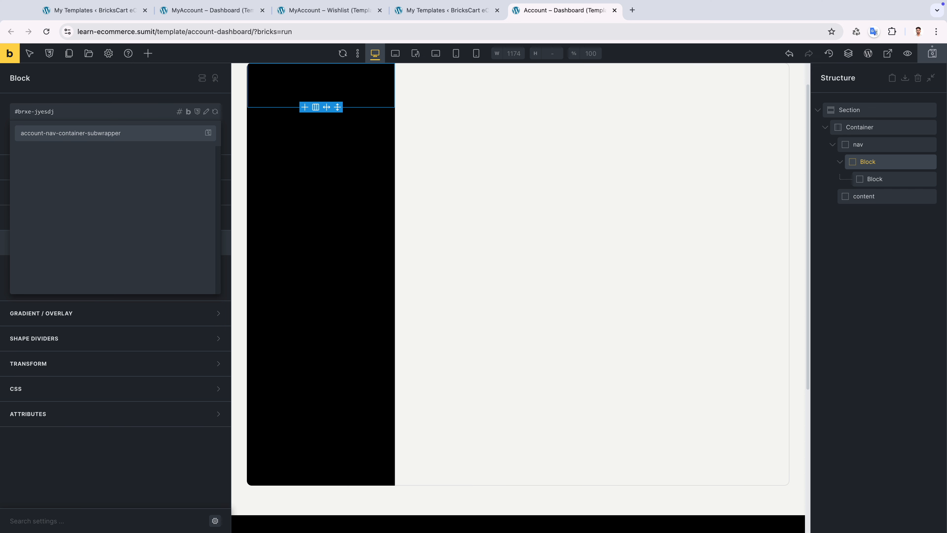
type("subwrapper")
key("Return")
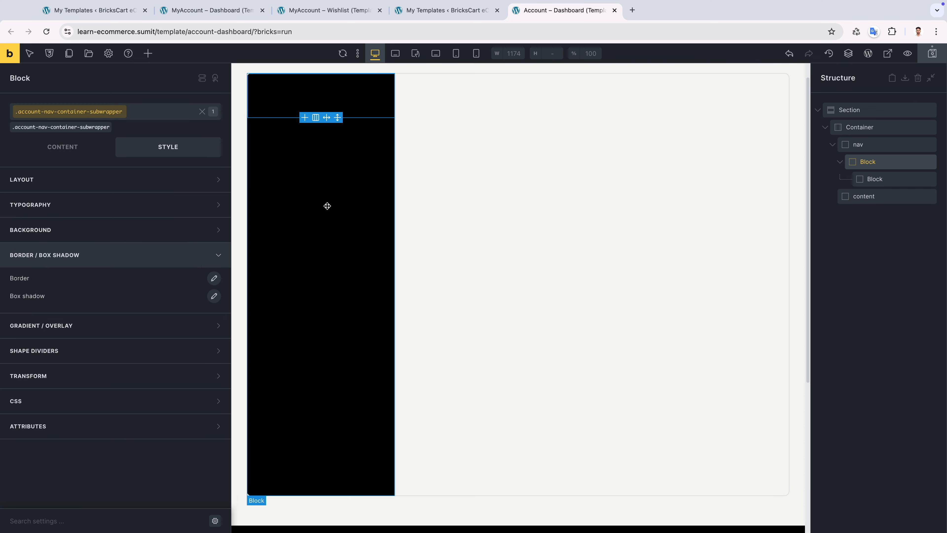
Set the account-nav-container's padding to padding-sm on all four linked sides.
scroll(328, 205, "up", 2)
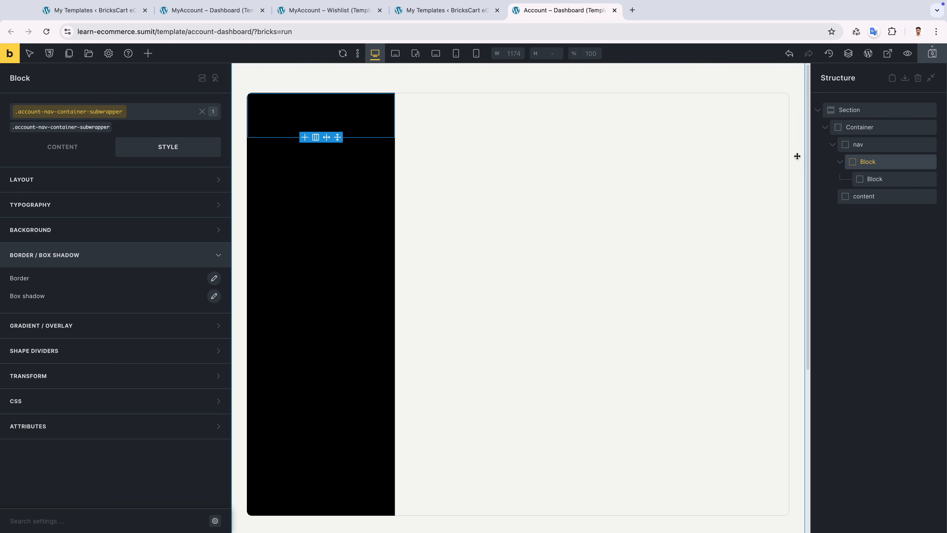
left_click(866, 146)
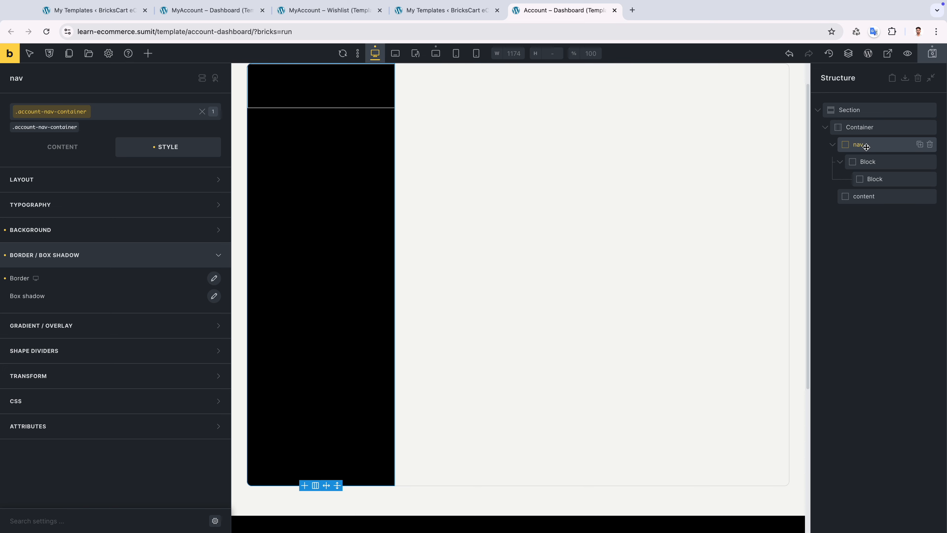
left_click(106, 181)
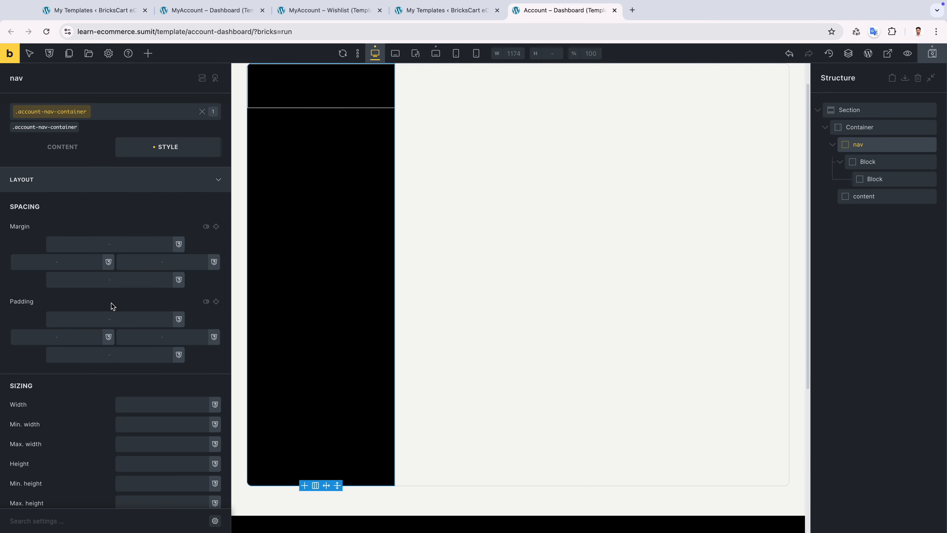
left_click(215, 301)
left_click(156, 320)
type("add")
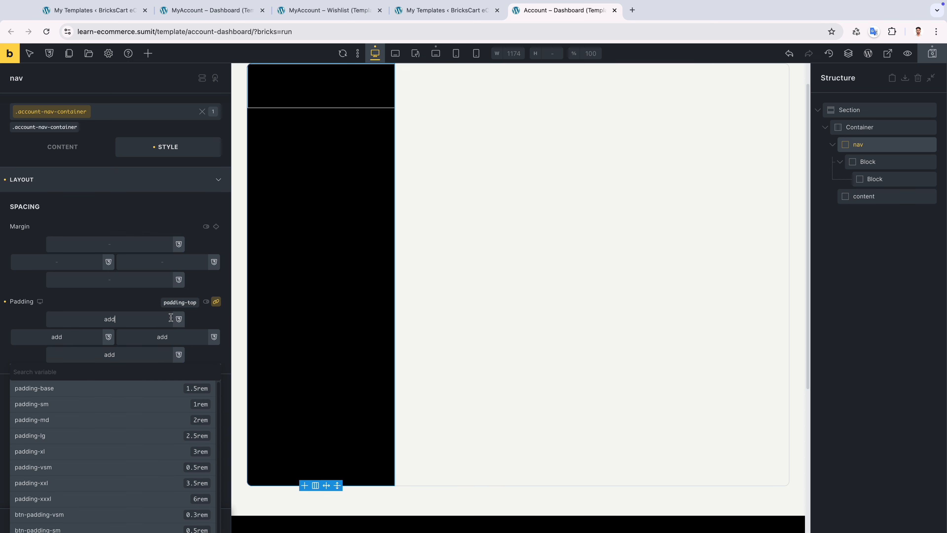
left_click(130, 404)
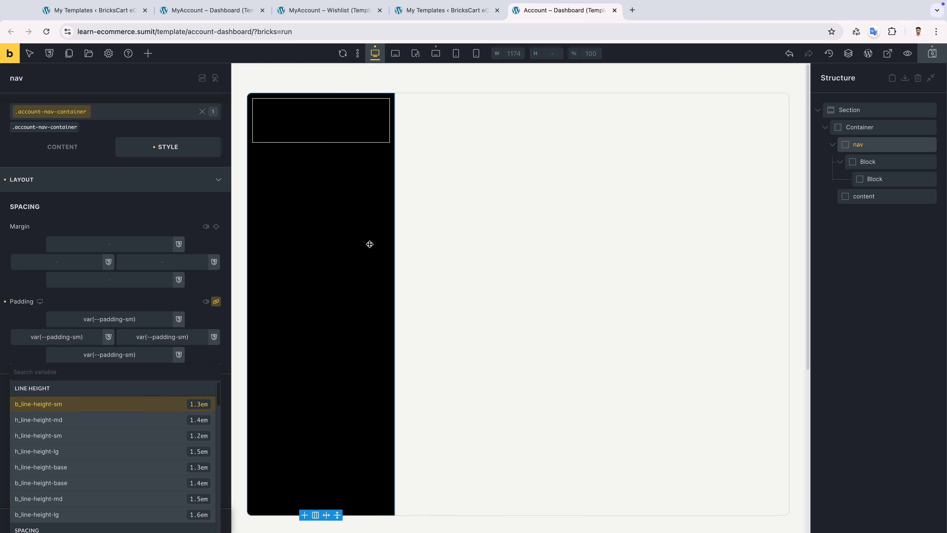
Set the row gap of the account-nav-container-subwrapper class to gap-sm.
left_click(866, 161)
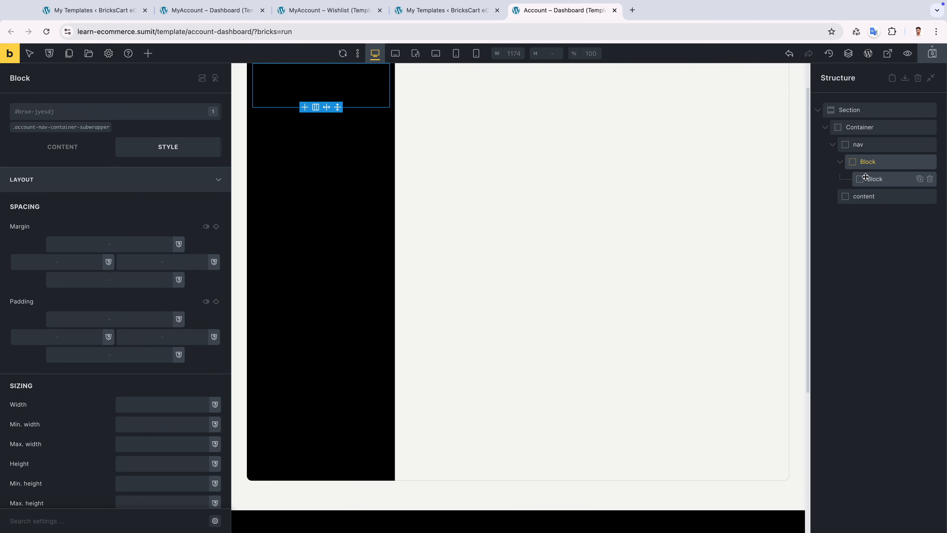
left_click(63, 147)
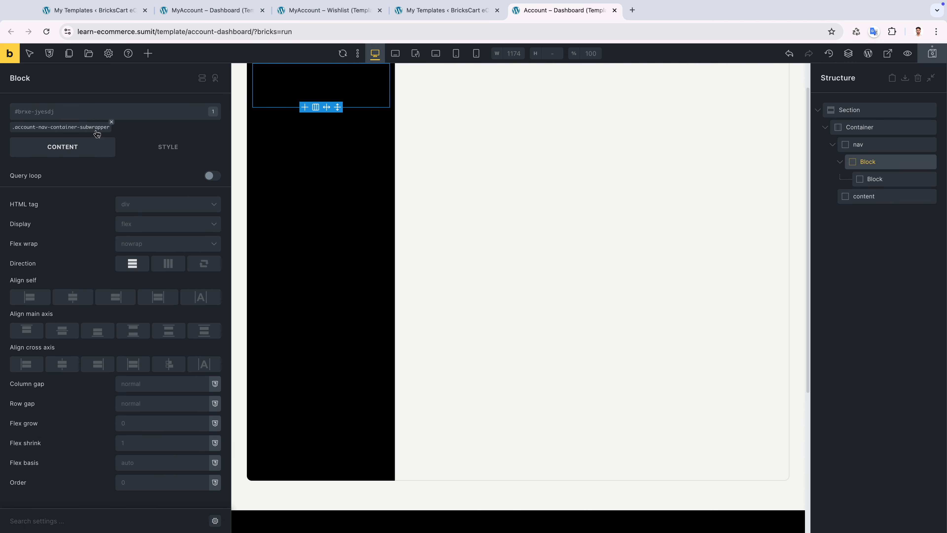
left_click(88, 130)
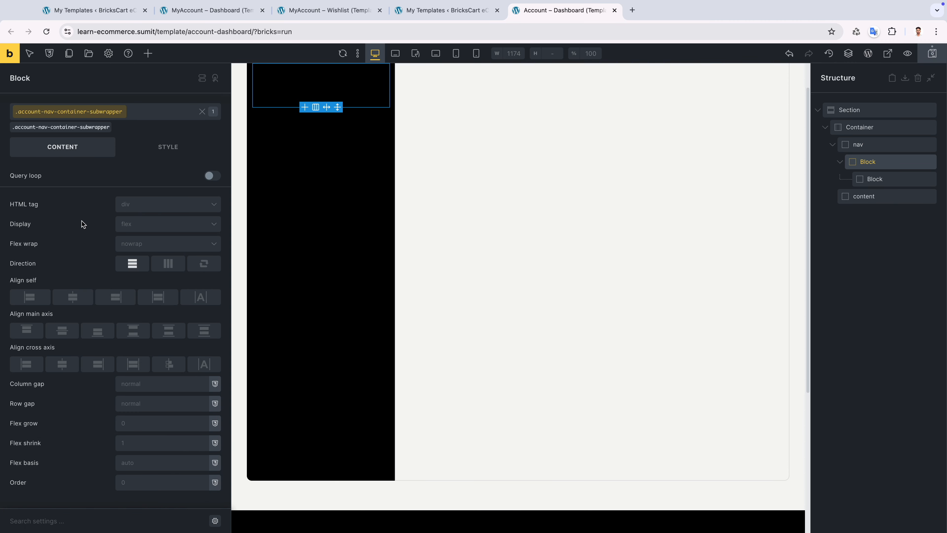
left_click(149, 402)
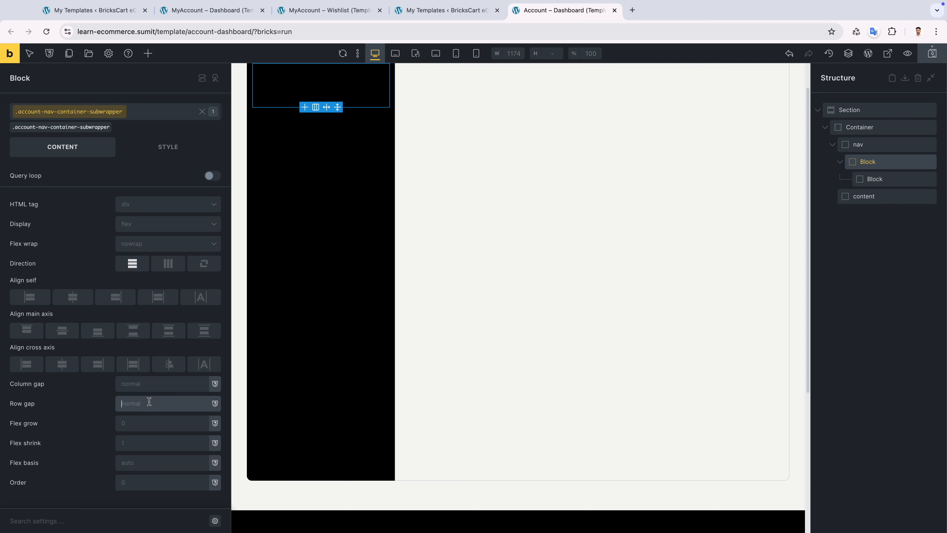
type("gap")
left_click(130, 451)
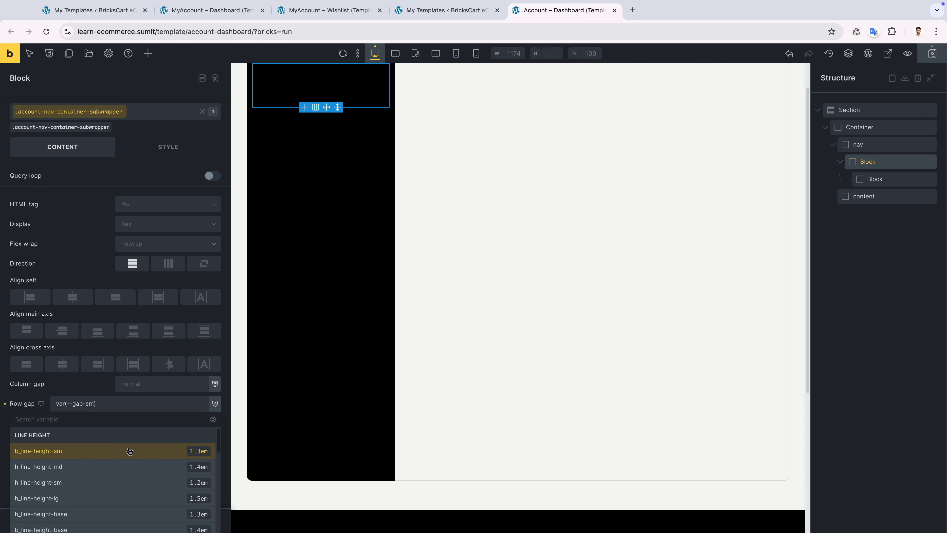
Compare with the reference My account page, and give the account-nav-container space-between main axis alignment and a gap-base row gap.
left_click(870, 147)
scroll(371, 203, "up", 1)
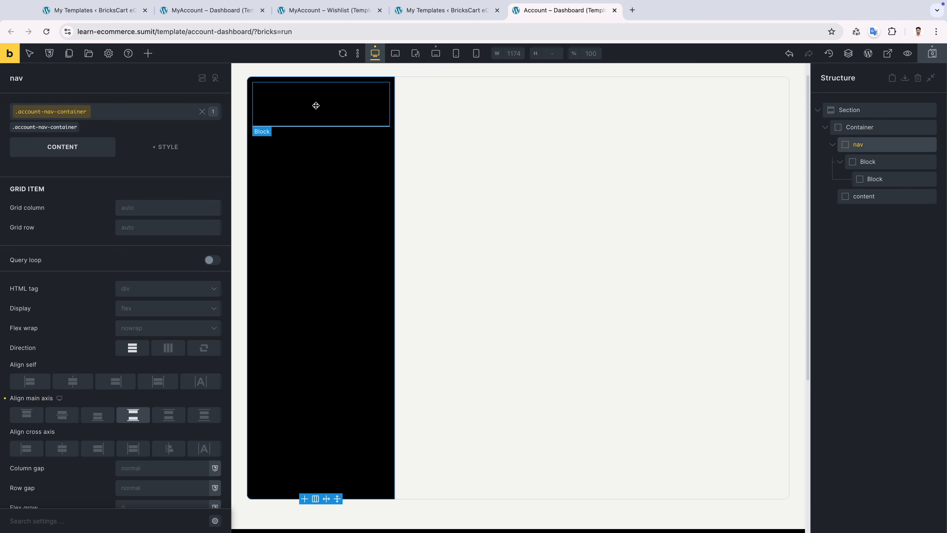
key("ctrl+Right")
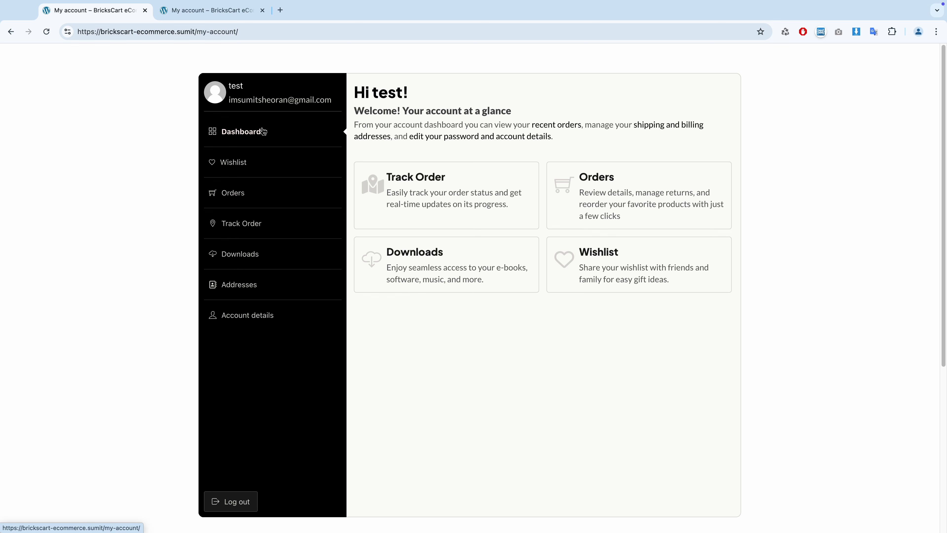
scroll(194, 177, "down", 1)
key("ctrl+Left")
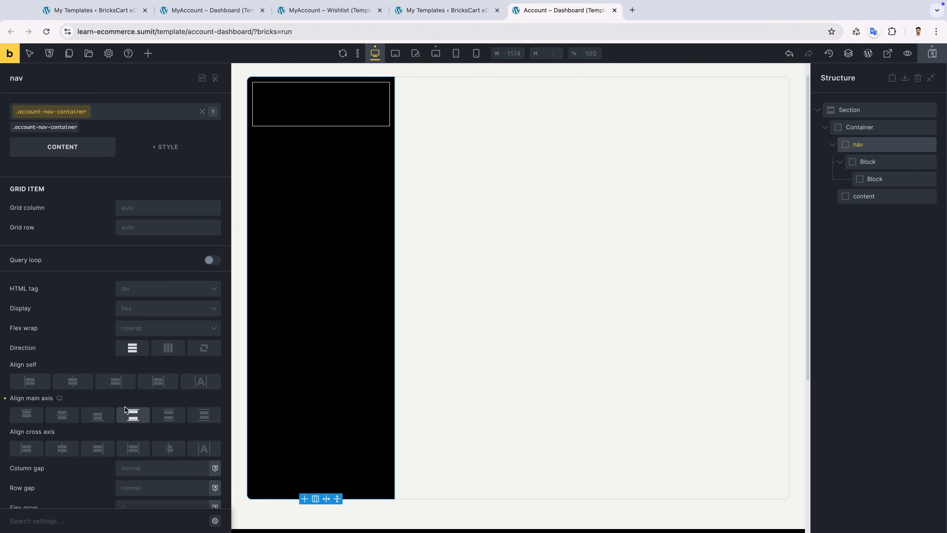
scroll(134, 435, "down", 3)
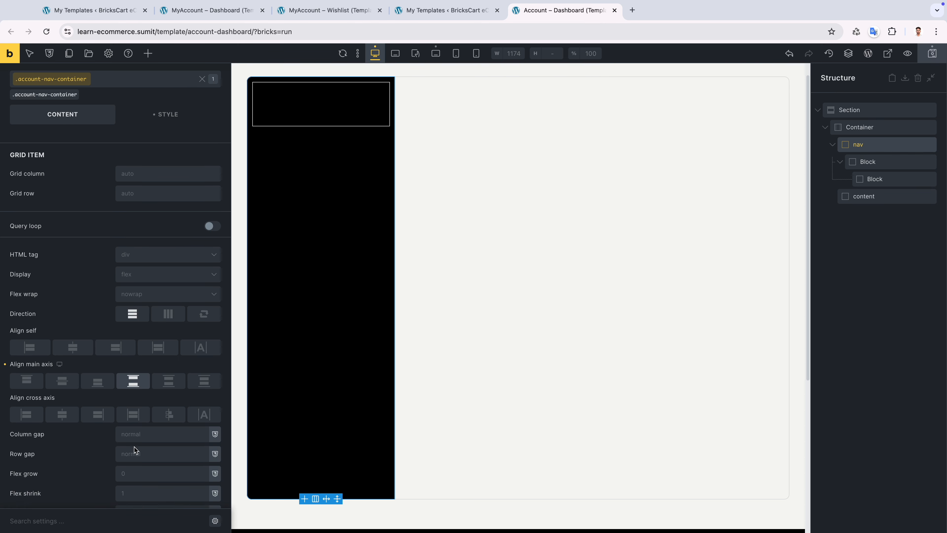
left_click(137, 444)
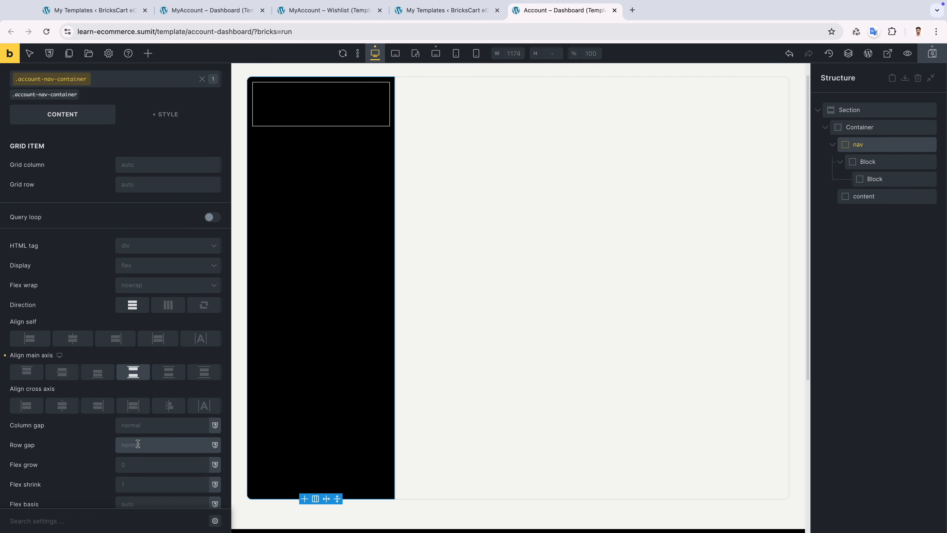
type("gap")
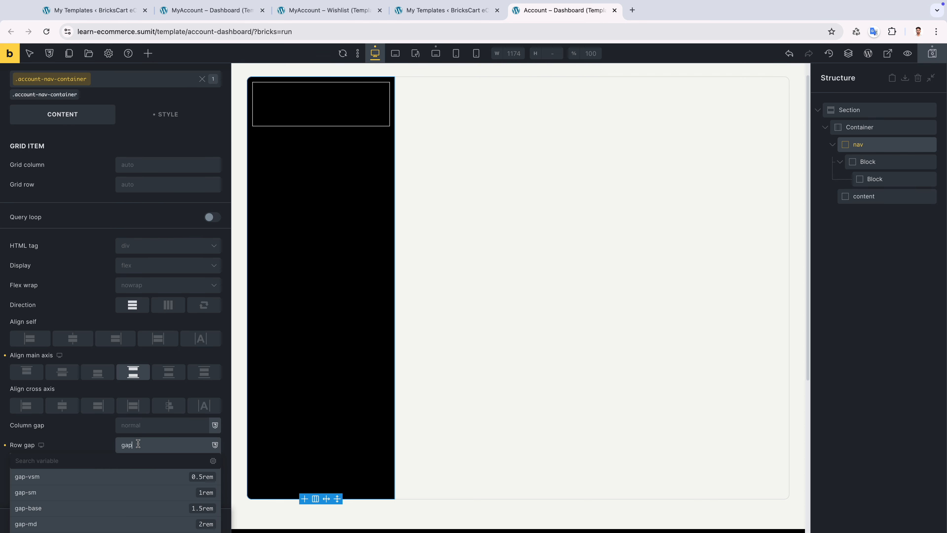
left_click(130, 507)
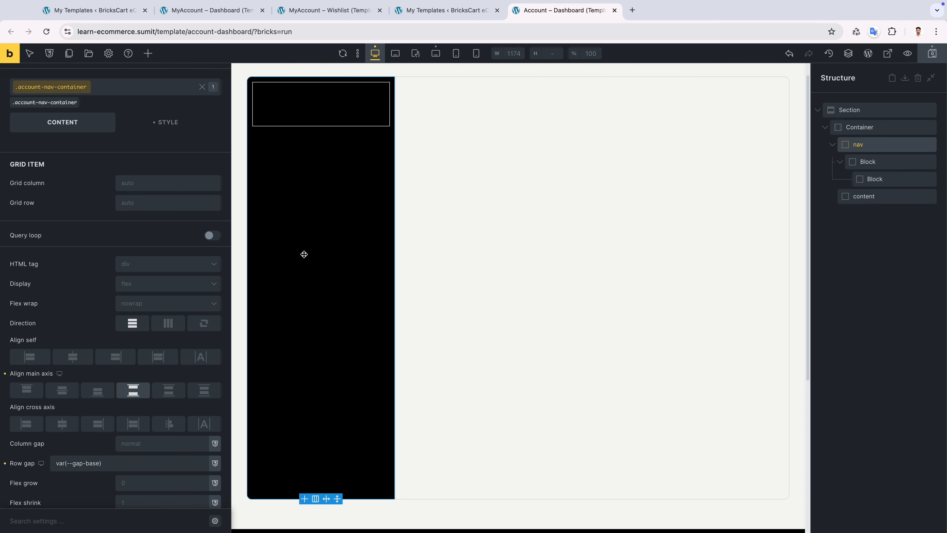
Add two divs inside the innermost block of the nav container.
left_click(867, 161)
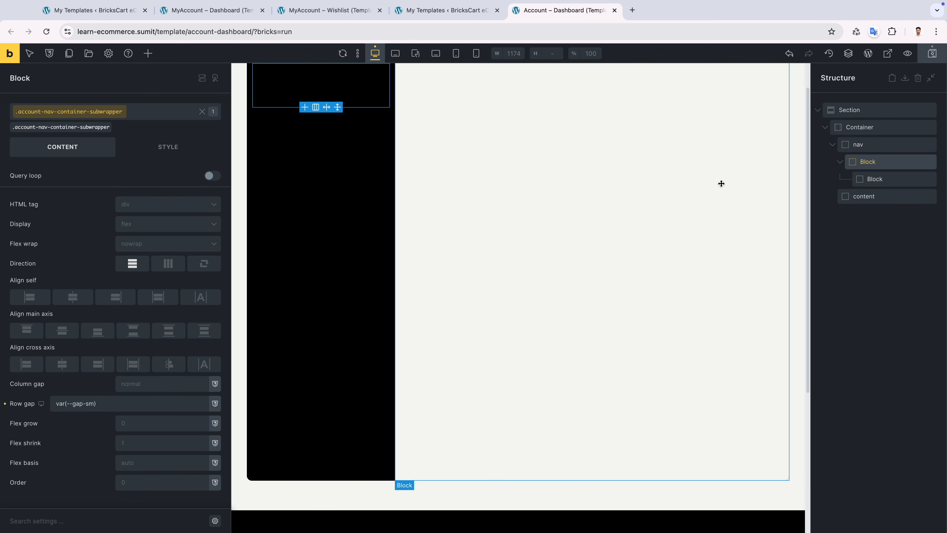
left_click(862, 179)
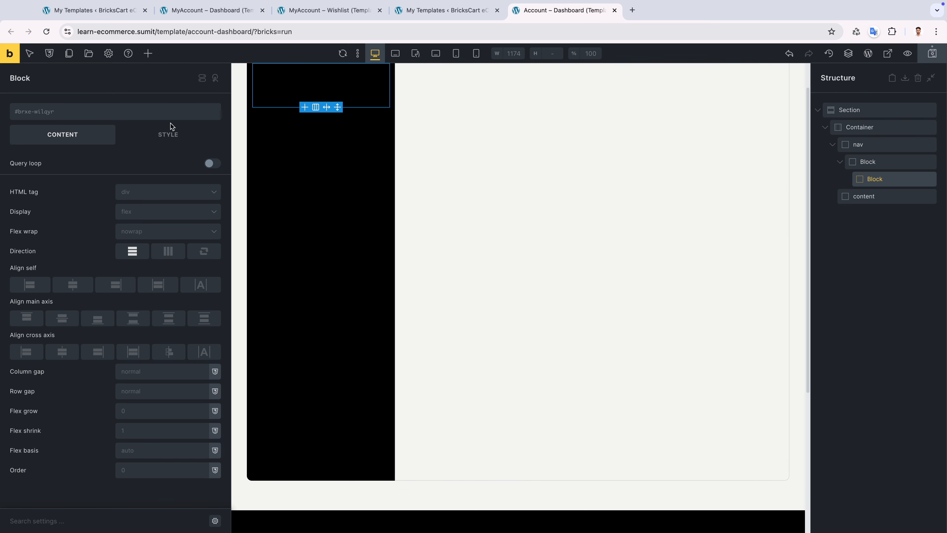
left_click(148, 53)
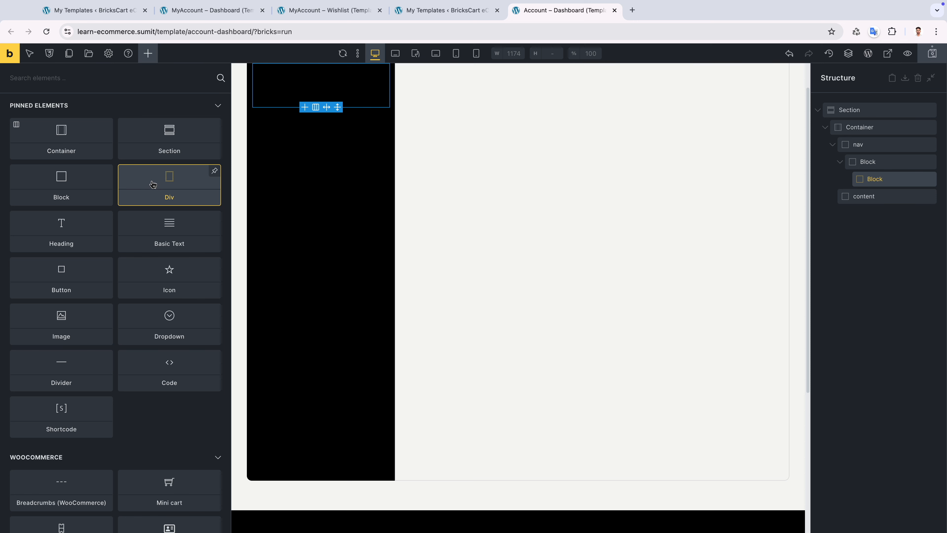
double_click(153, 184)
Set the width of the first div in the innermost nav block to 60px.
left_click(861, 198)
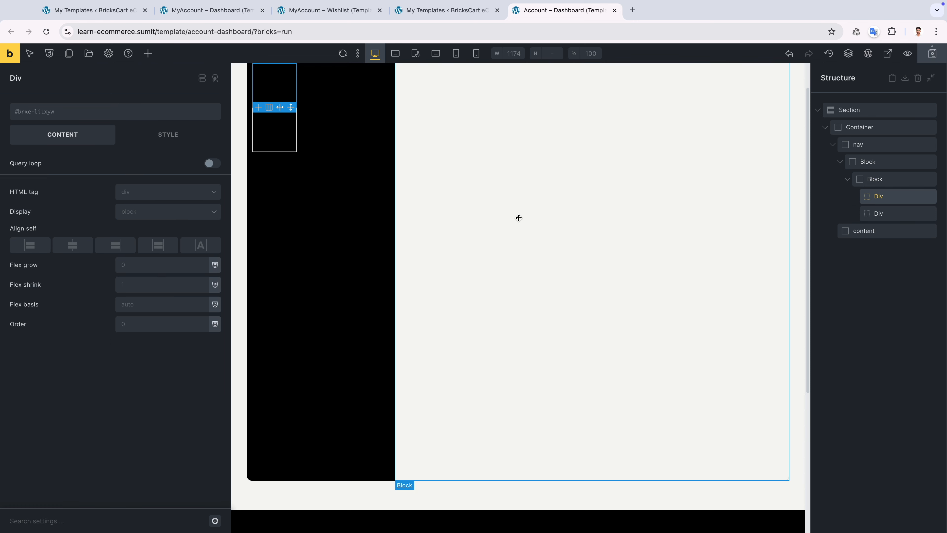
left_click(159, 139)
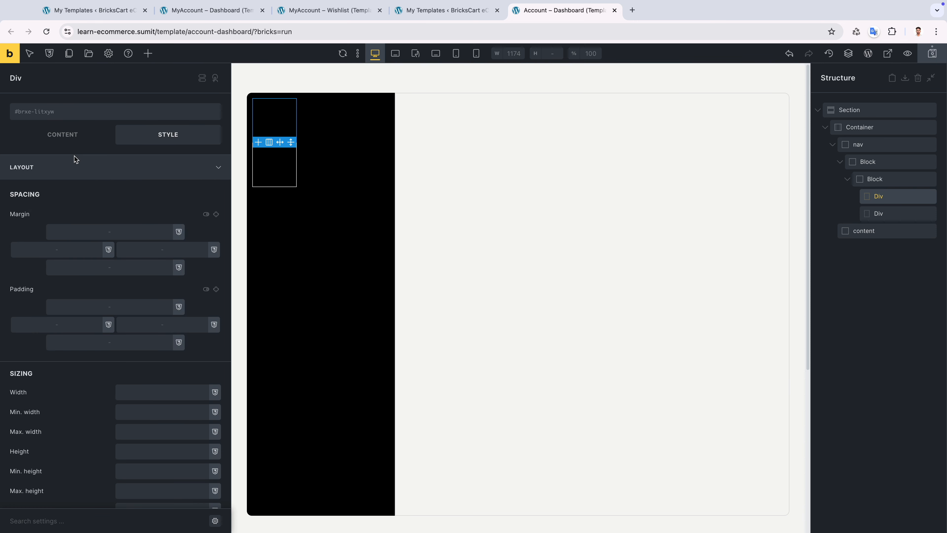
left_click(150, 399)
type("60")
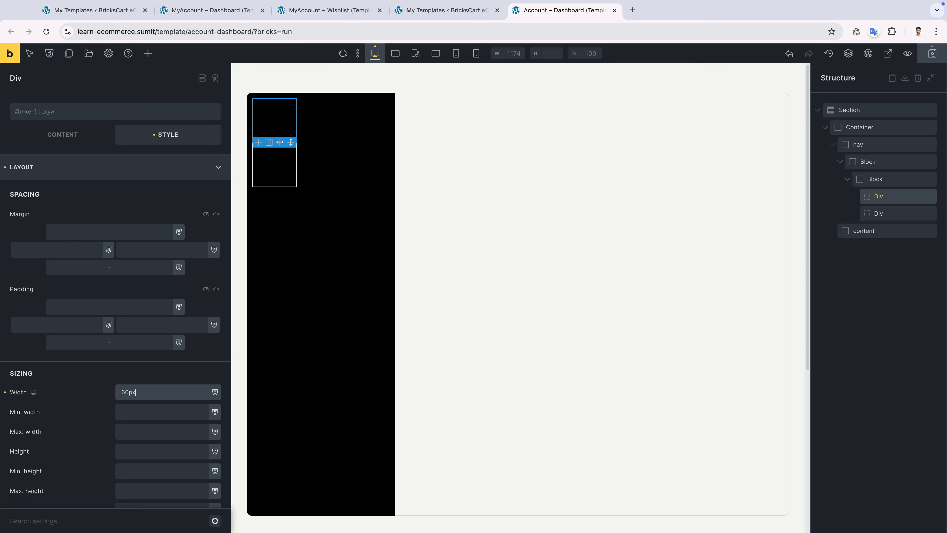
Set the width of the second div in the innermost nav block to calc(100% - 60px).
left_click(878, 213)
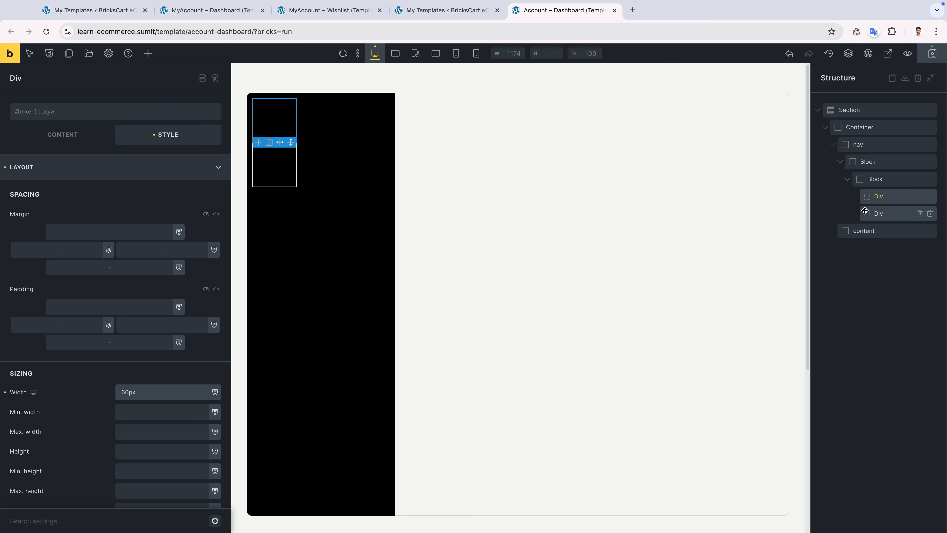
left_click(138, 388)
type("calc")
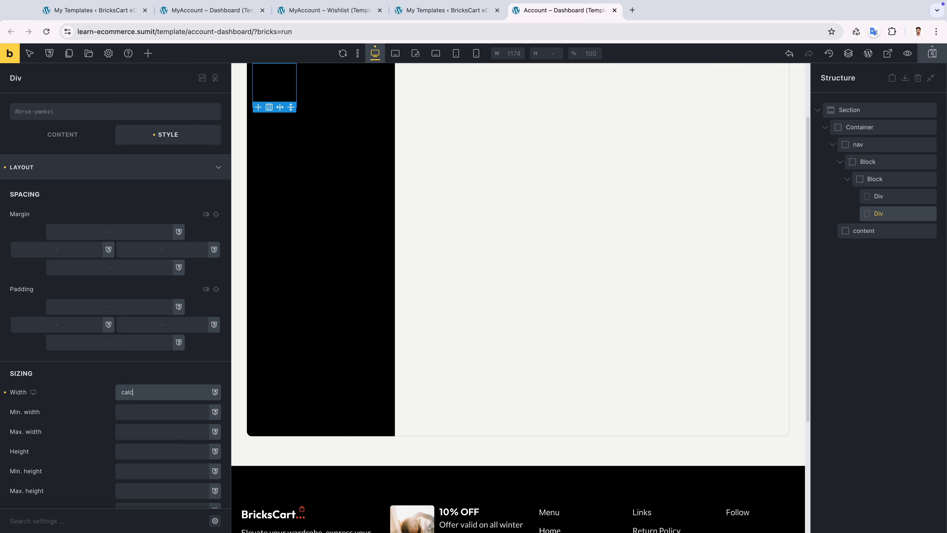
type("(100% -")
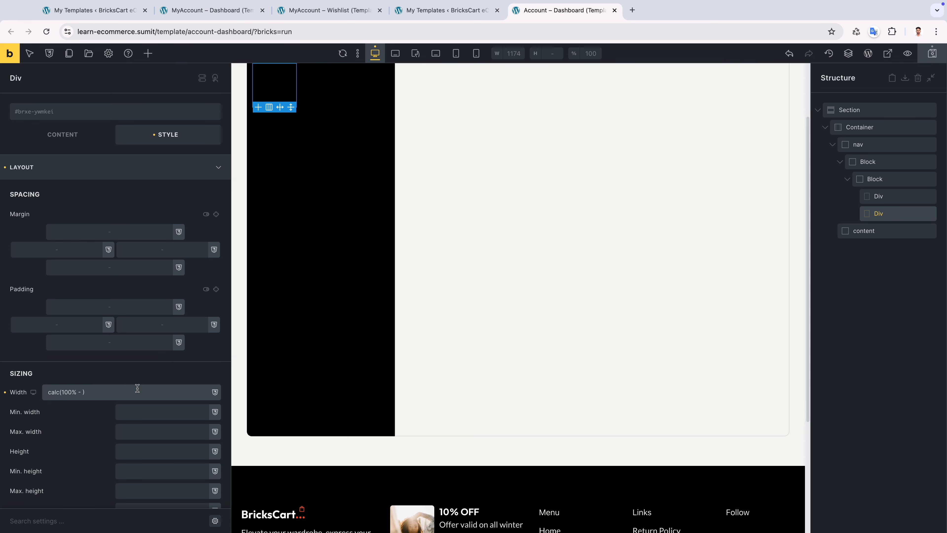
type("px")
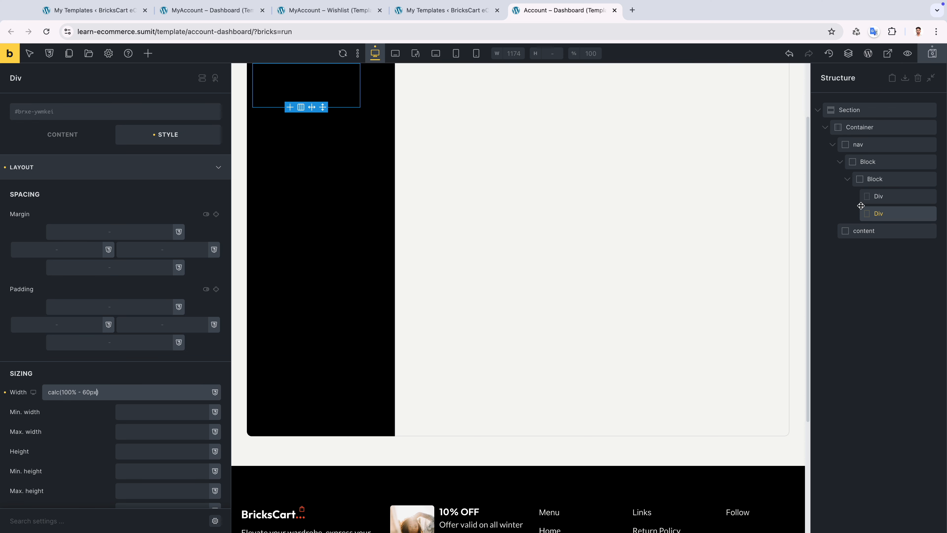
Lay out the innermost nav block horizontally with a column gap of 1rem.
left_click(873, 179)
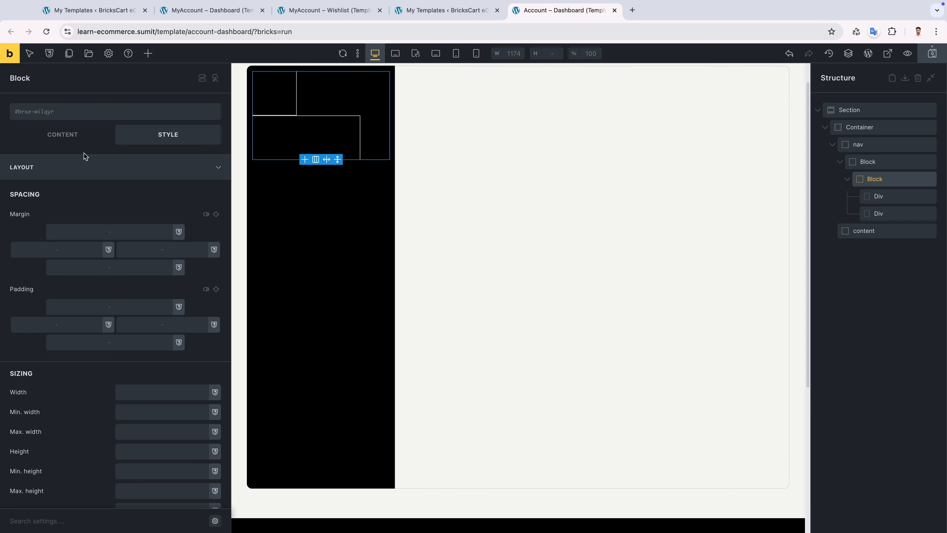
left_click(62, 134)
left_click(168, 251)
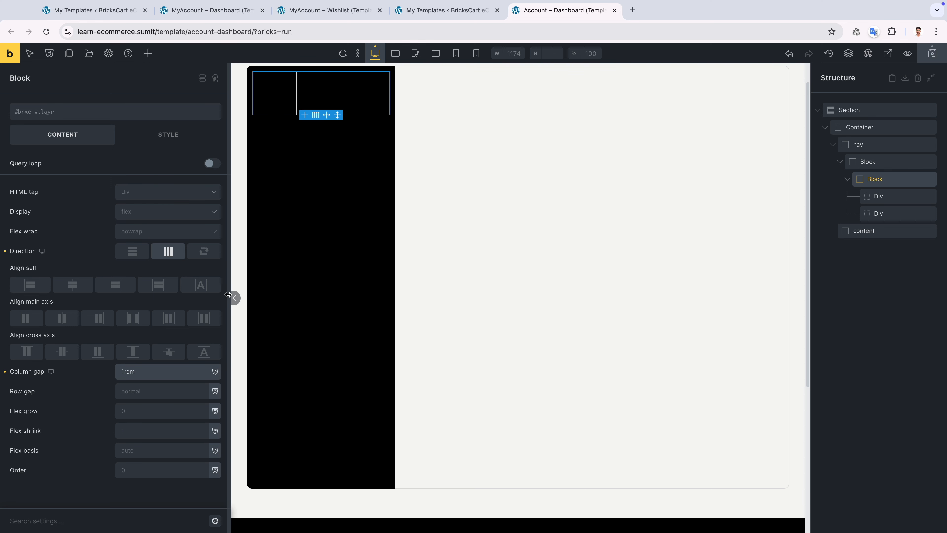
Add an Image element inside the first div and set its source to the user profile picture dynamic tag, {wp_user_picture}.
left_click(880, 196)
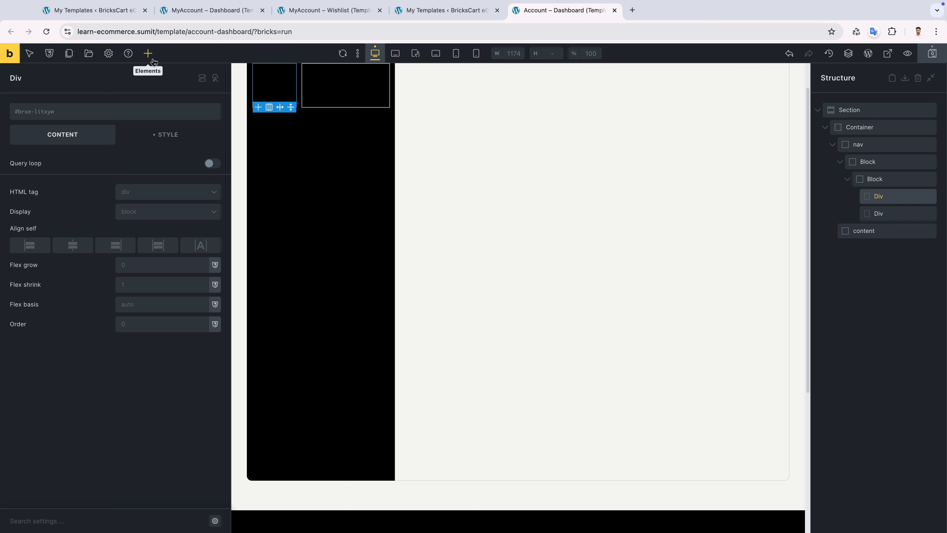
left_click(148, 53)
left_click_drag(83, 343, 888, 217)
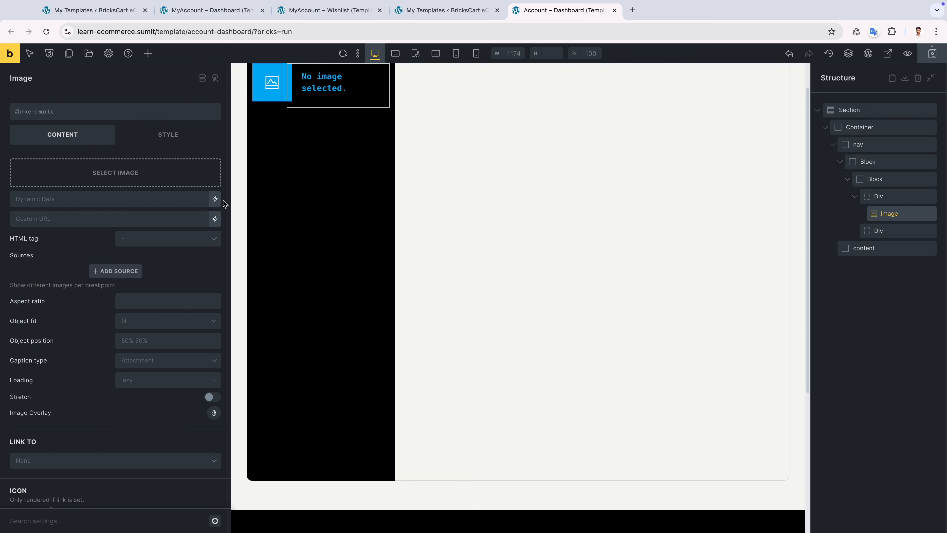
left_click(215, 199)
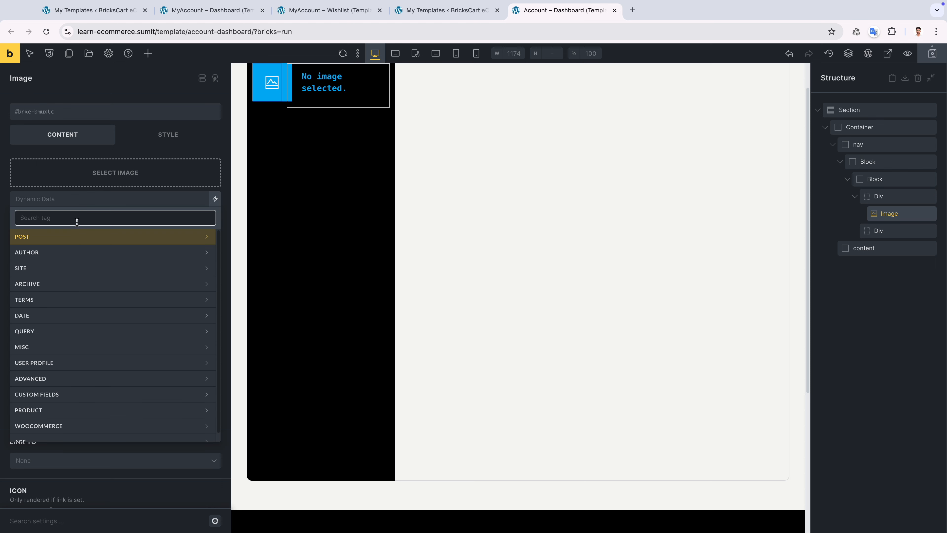
type("user")
scroll(76, 388, "down", 1)
left_click(75, 401)
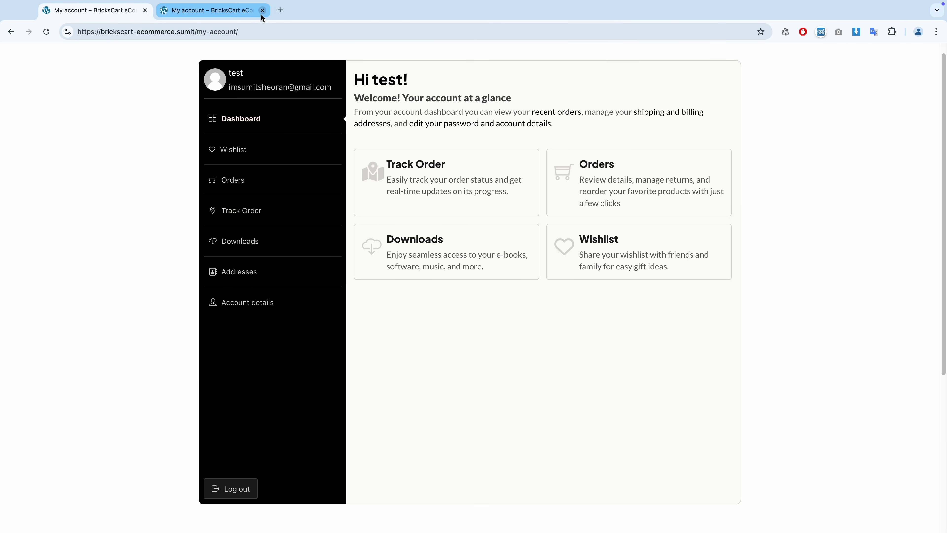
Open gravatar.com in a new tab of the browser window showing the reference My account page.
left_click(281, 11)
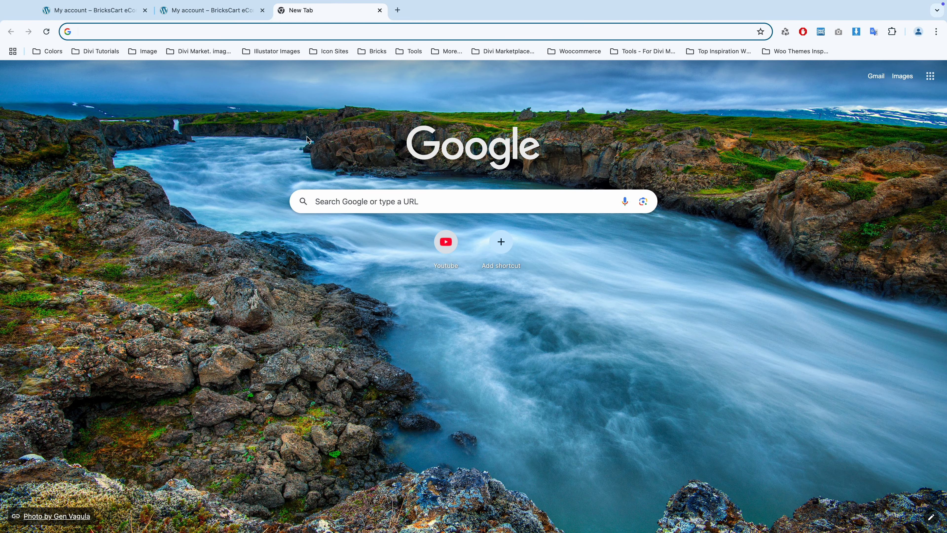
type("gra")
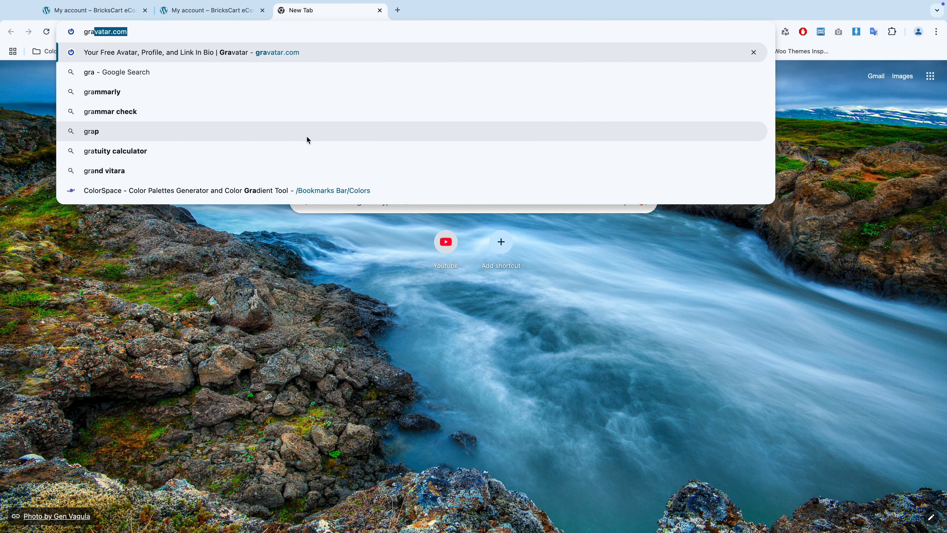
key("Return")
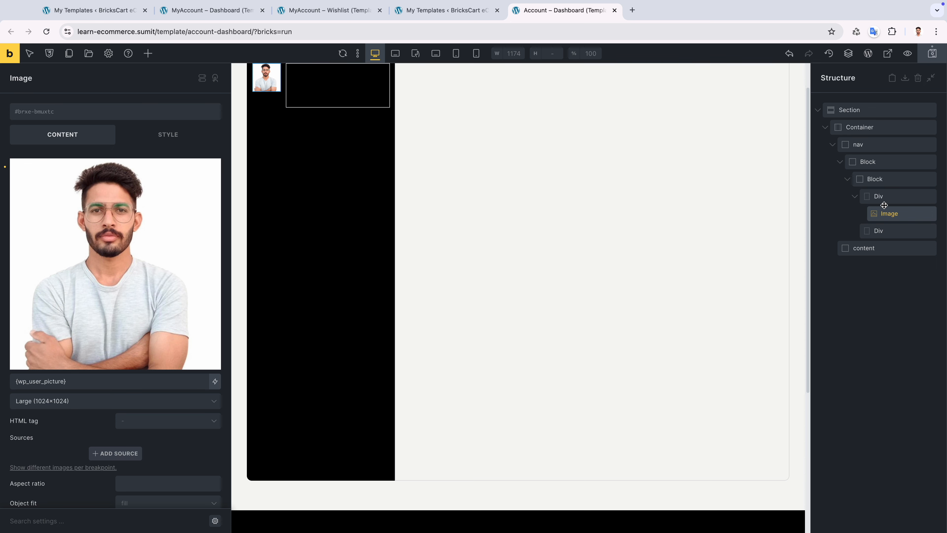
Round all four corners of the profile image with the border-radius-lg variable.
scroll(353, 214, "up", 1)
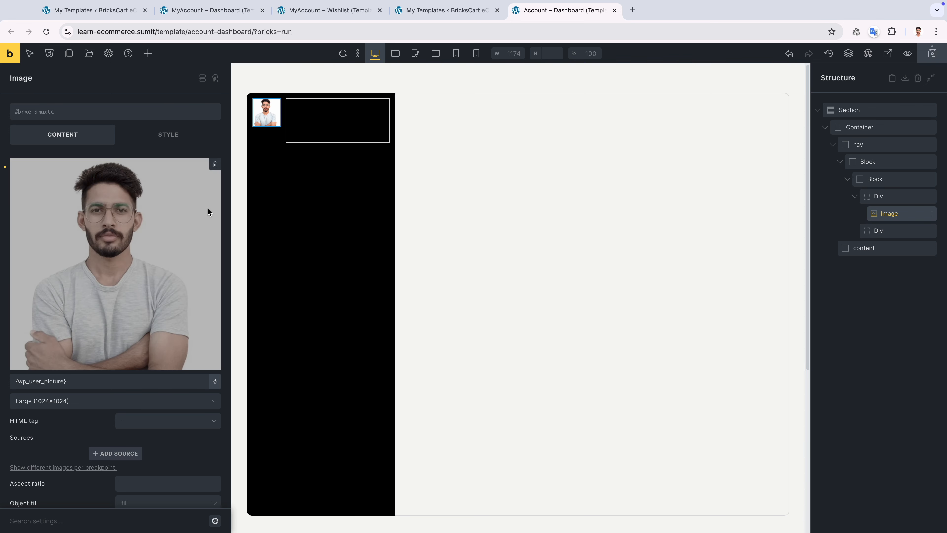
left_click(153, 139)
left_click(93, 165)
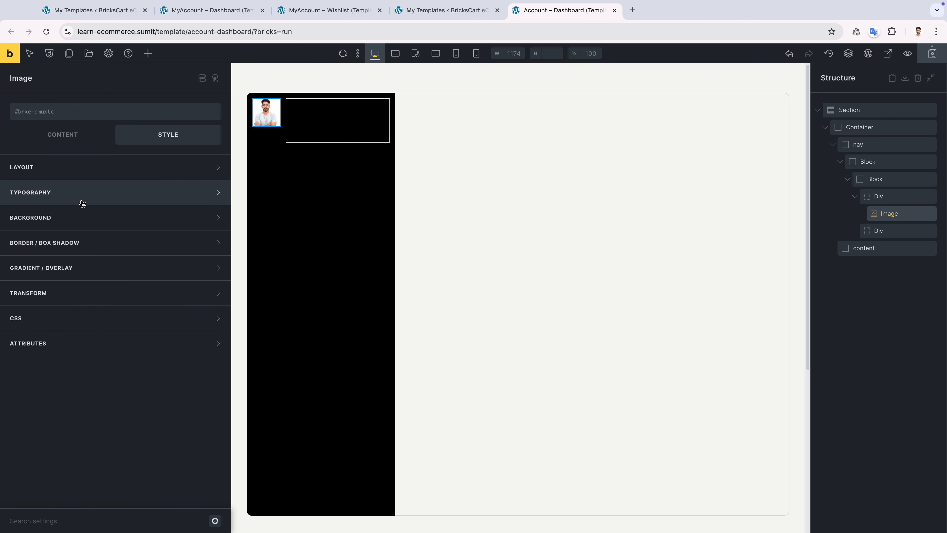
left_click(100, 246)
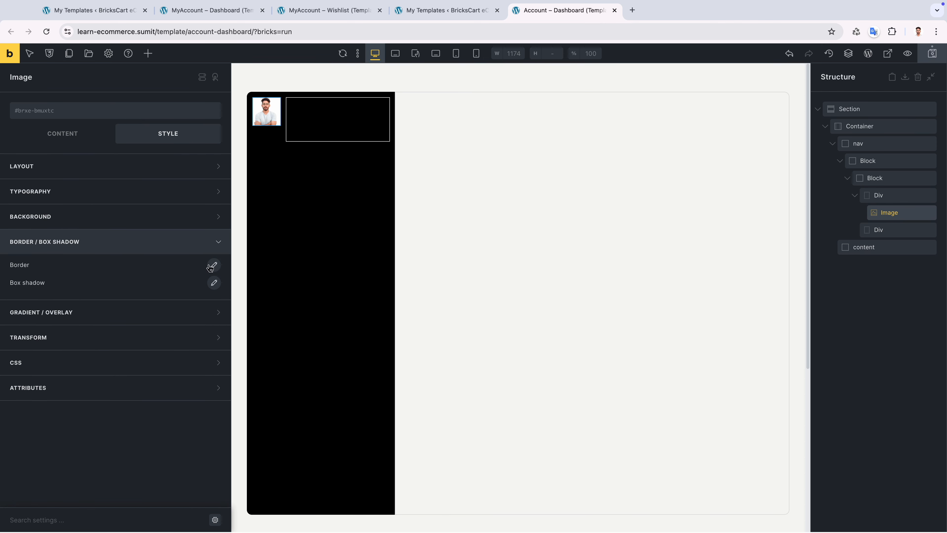
left_click(102, 265)
left_click(90, 436)
type("rad")
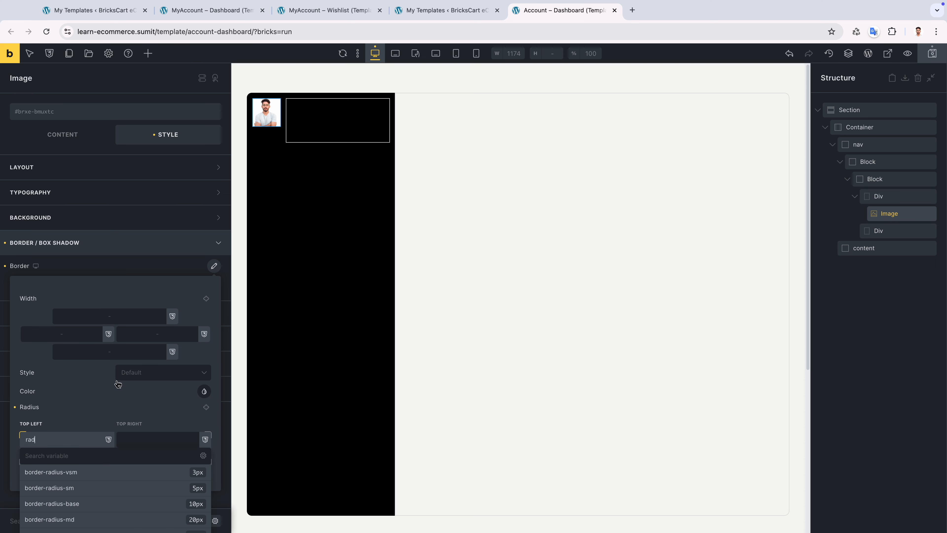
scroll(122, 448, "down", 2)
left_click(144, 472)
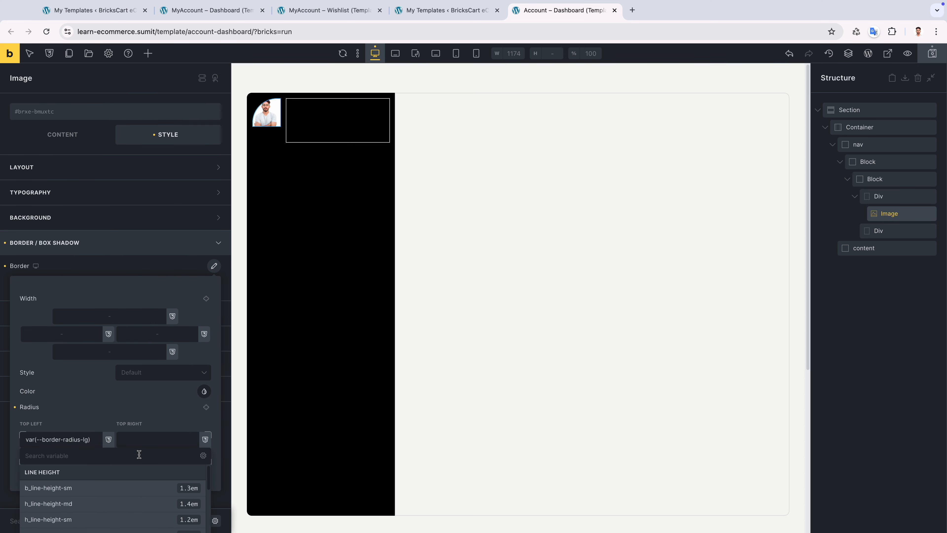
left_click(206, 406)
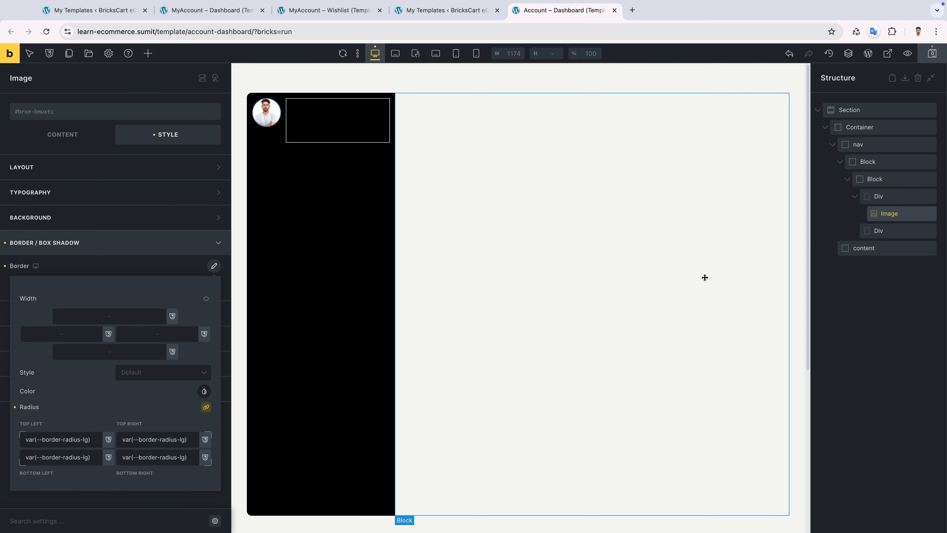
Add a Basic Text element to the second div and replace its placeholder with the {wp_user_display_name} dynamic tag.
left_click(860, 235)
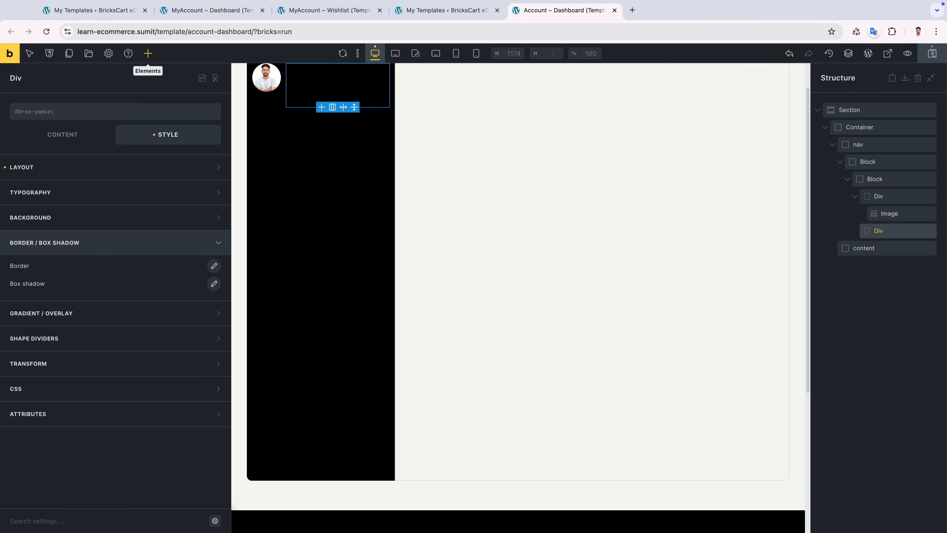
left_click(148, 54)
left_click(169, 232)
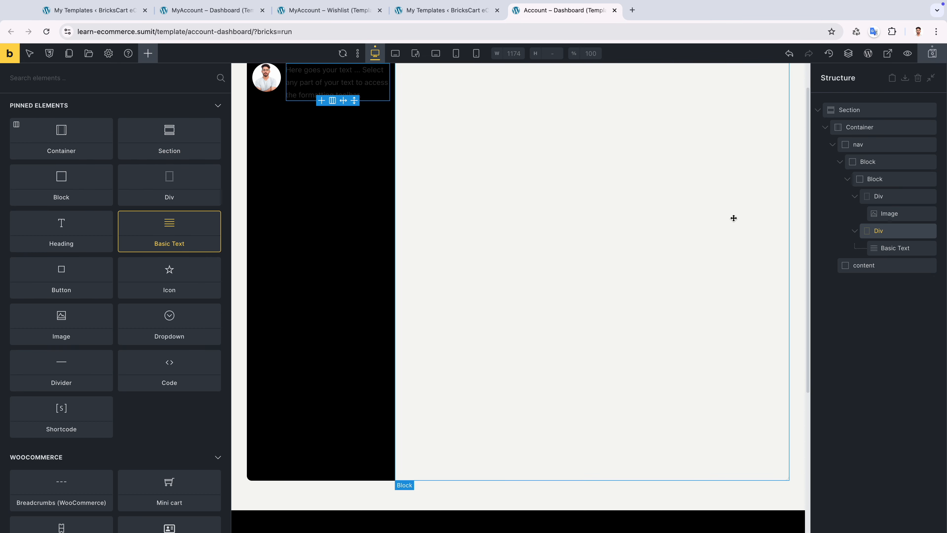
left_click(64, 143)
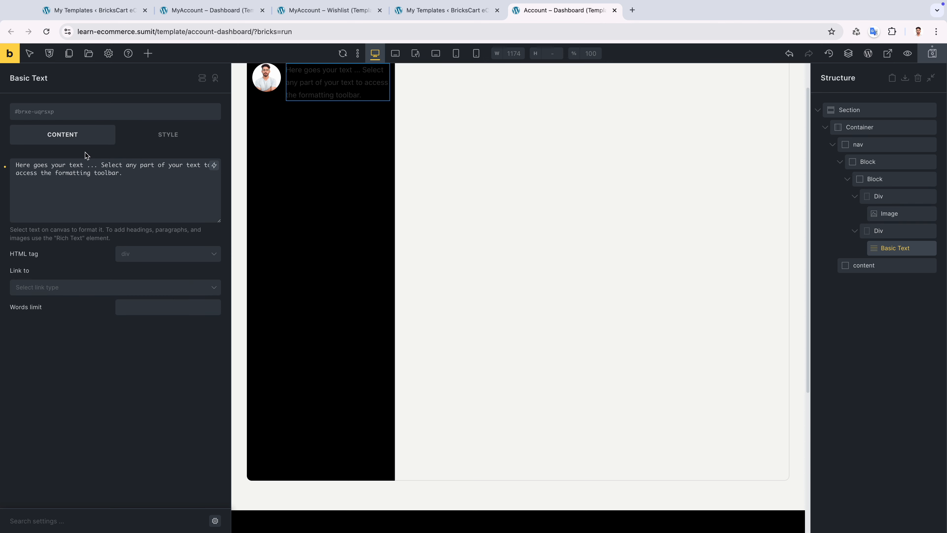
left_click(5, 171)
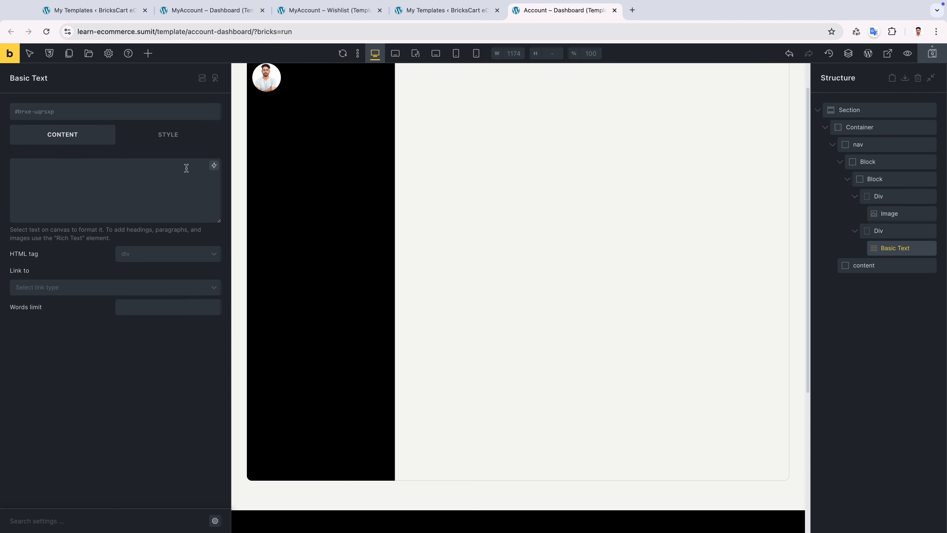
left_click(213, 165)
type("user")
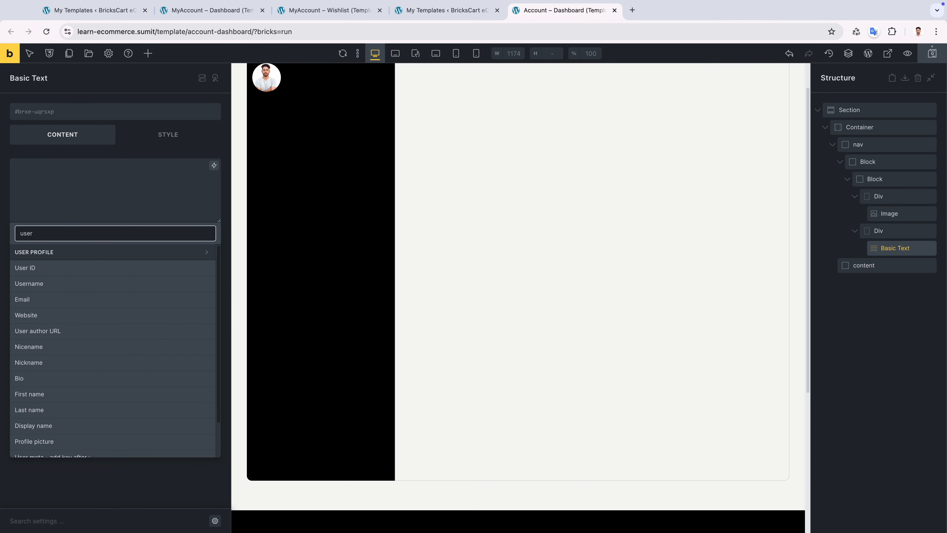
scroll(104, 396, "down", 1)
left_click(103, 412)
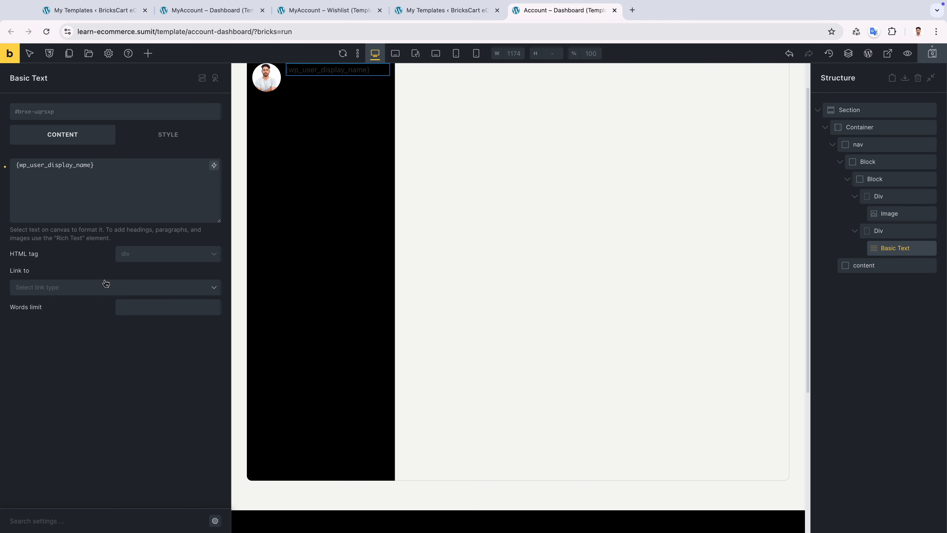
Apply the lato-700 and b-fs-base classes to the display name text.
left_click(86, 116)
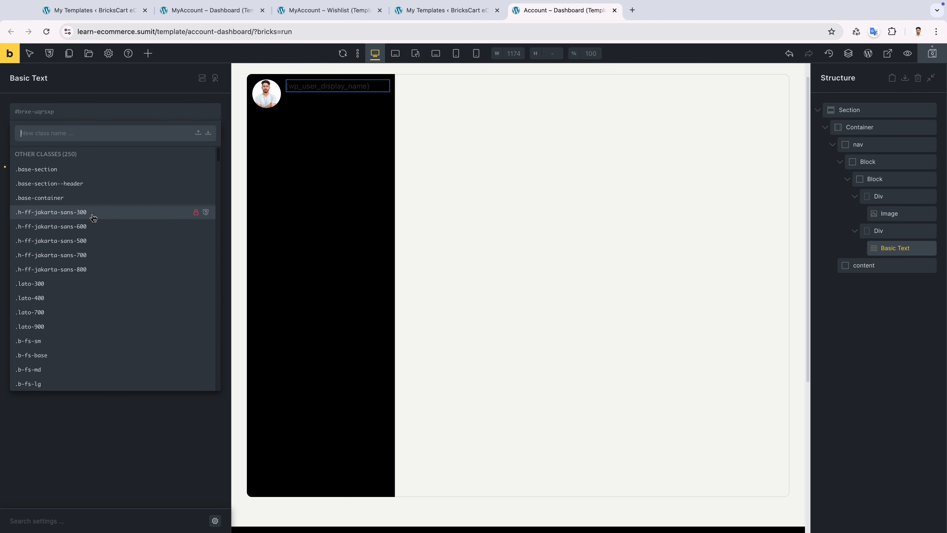
left_click(58, 314)
left_click(165, 157)
left_click(64, 112)
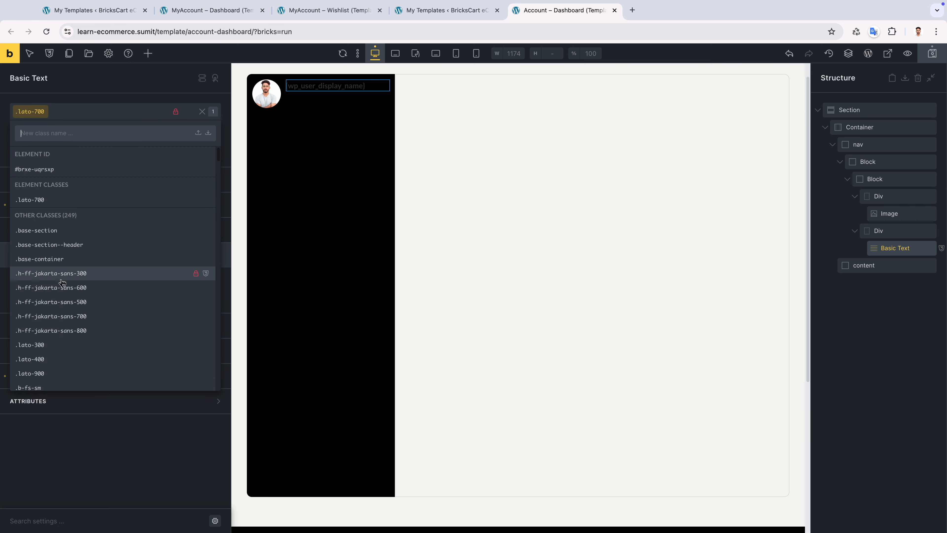
scroll(59, 340, "down", 3)
left_click(52, 288)
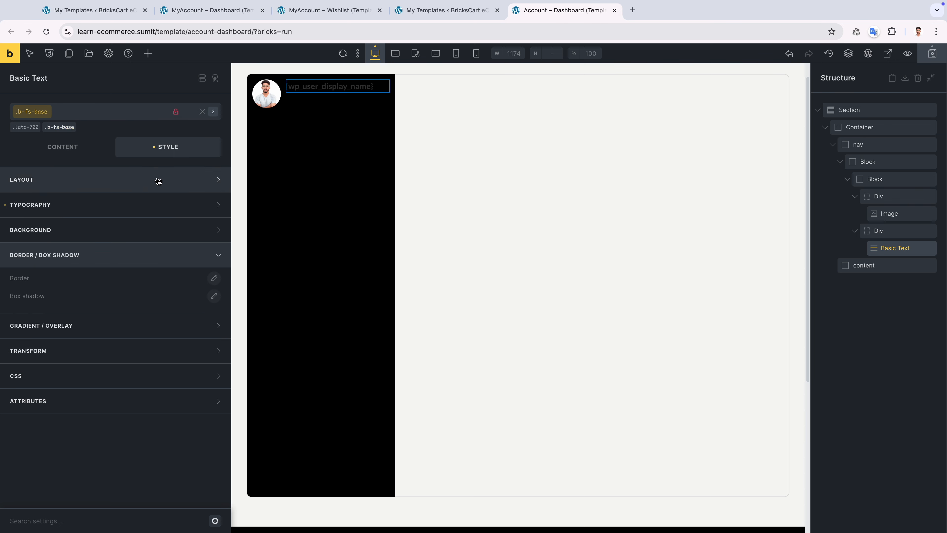
Set the display name text's typography color to the white palette swatch.
left_click(118, 209)
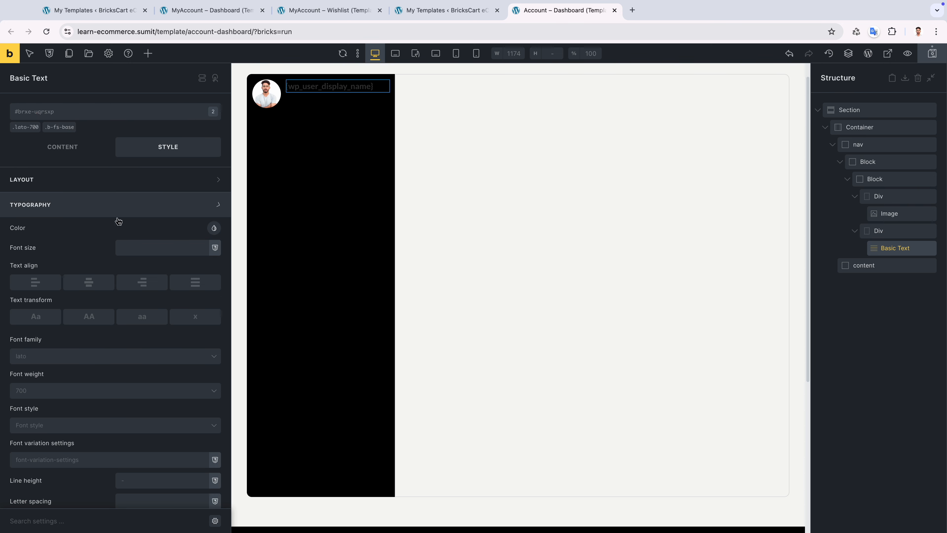
left_click(211, 230)
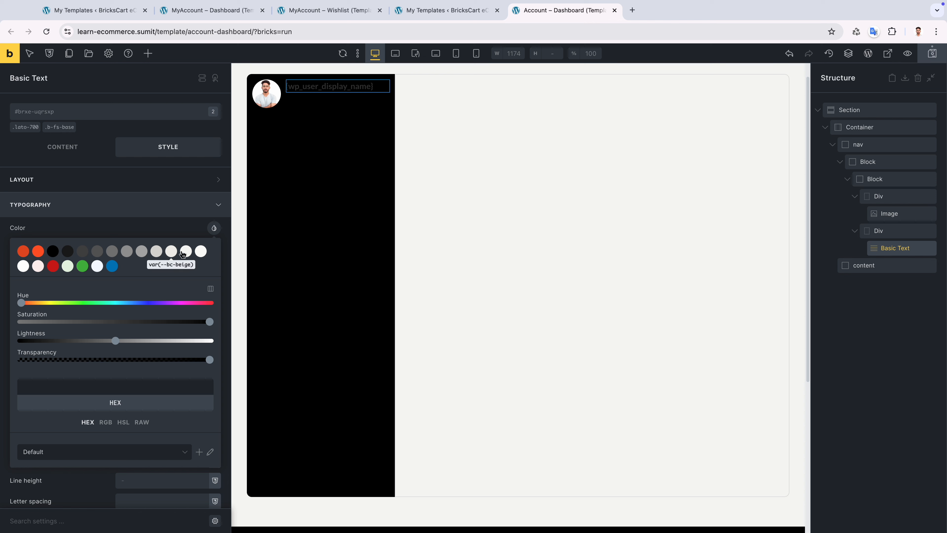
left_click(23, 266)
left_click(131, 212)
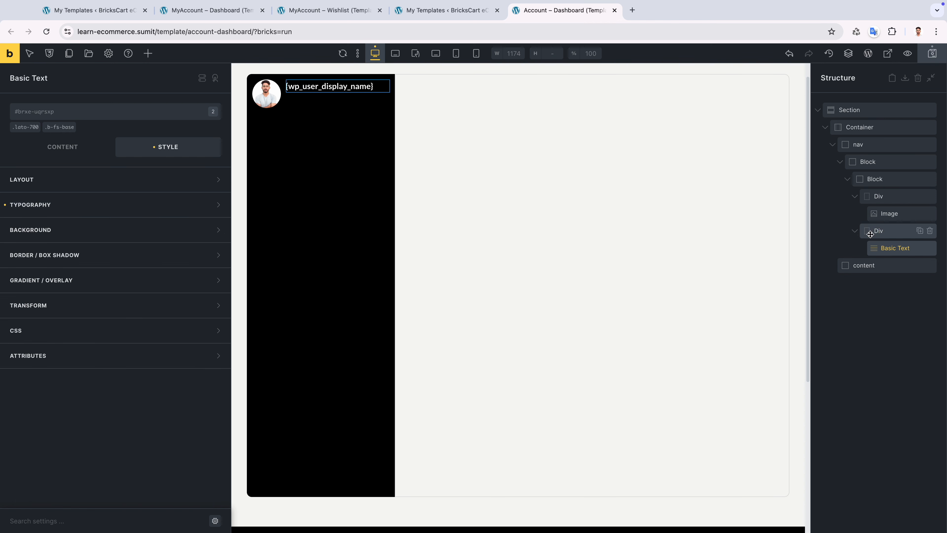
Duplicate the display name text and set the upper copy's typography color to bc-beige.
left_click(920, 249)
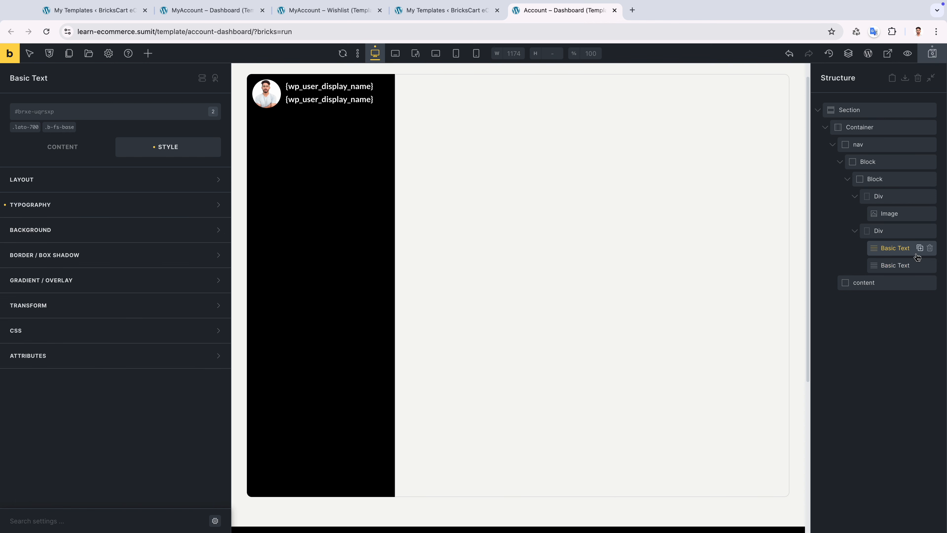
left_click(131, 211)
left_click(213, 228)
left_click(186, 251)
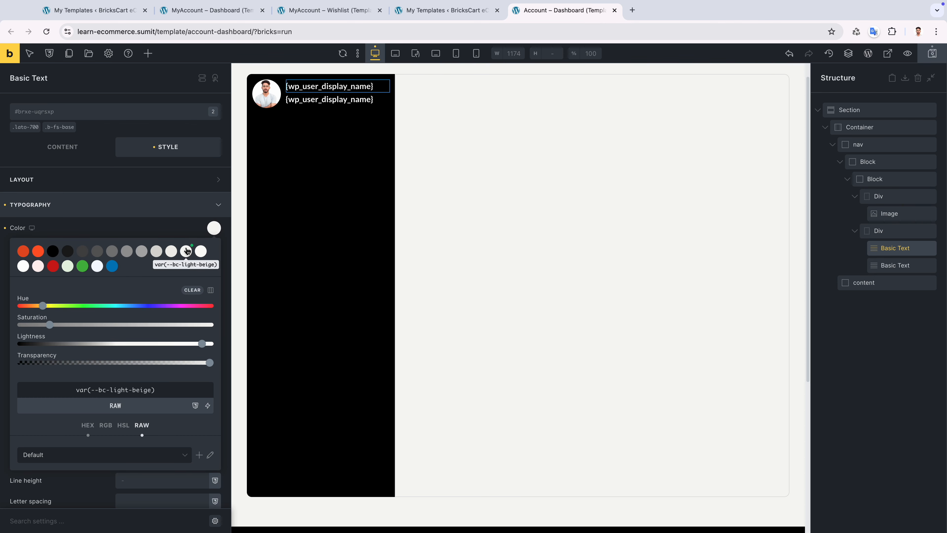
left_click(177, 253)
left_click(121, 204)
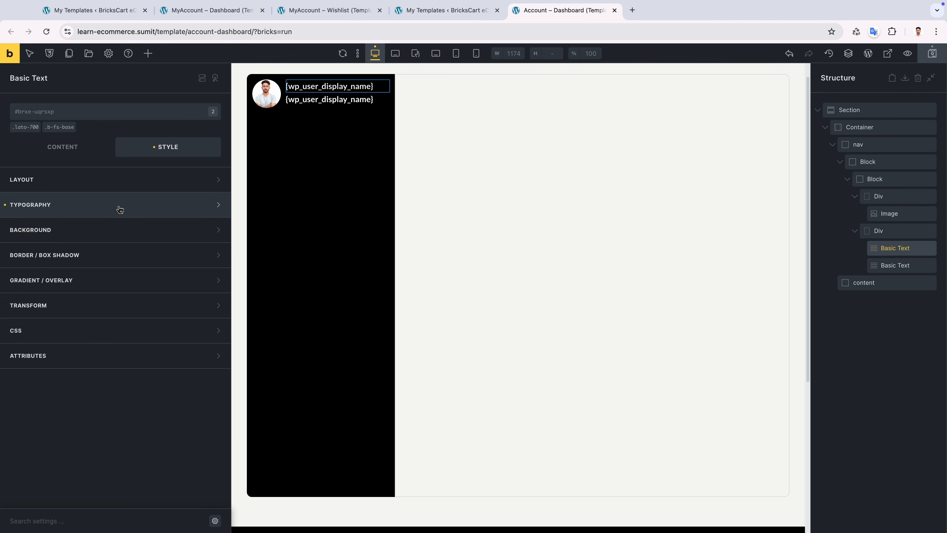
Change the upper Basic Text's dynamic tag to {wp_user_email}.
left_click(54, 149)
left_click_drag(47, 178, 86, 179)
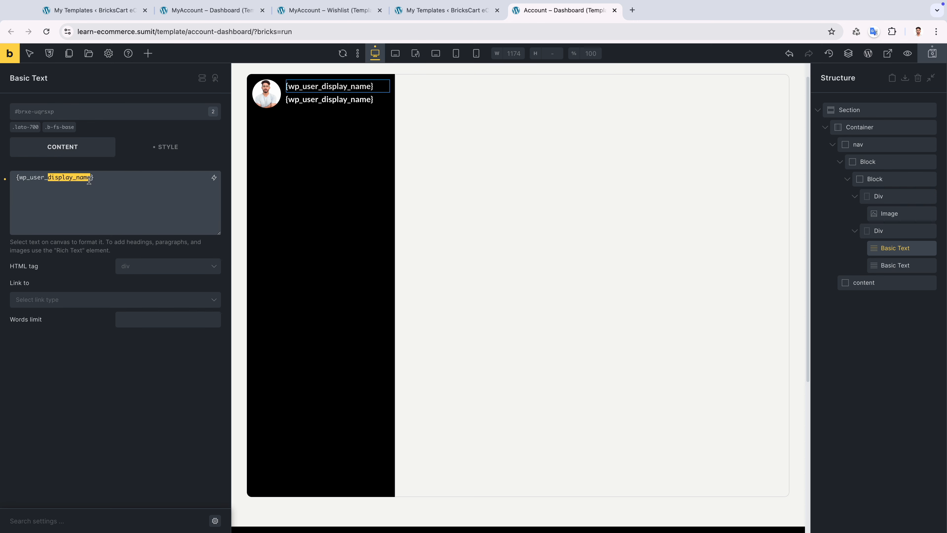
type("emai")
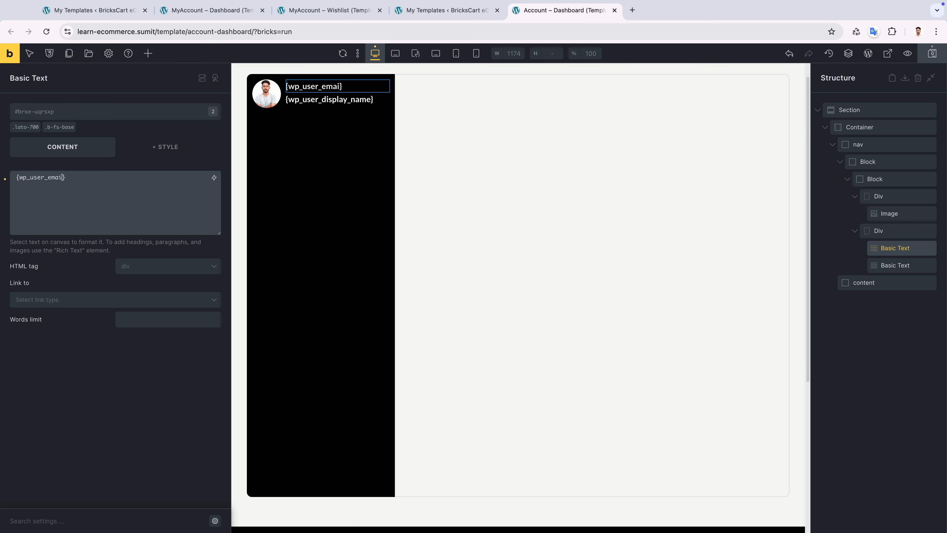
left_click(214, 178)
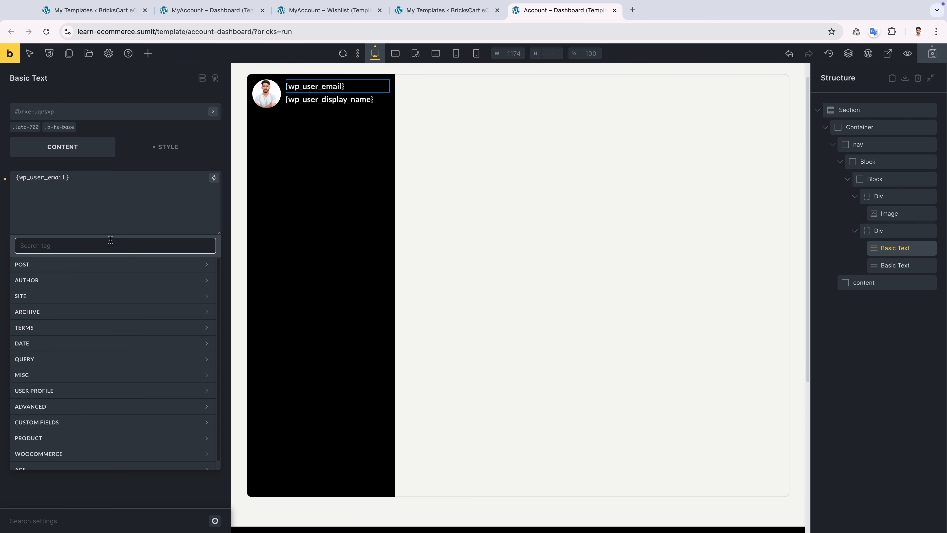
left_click(151, 216)
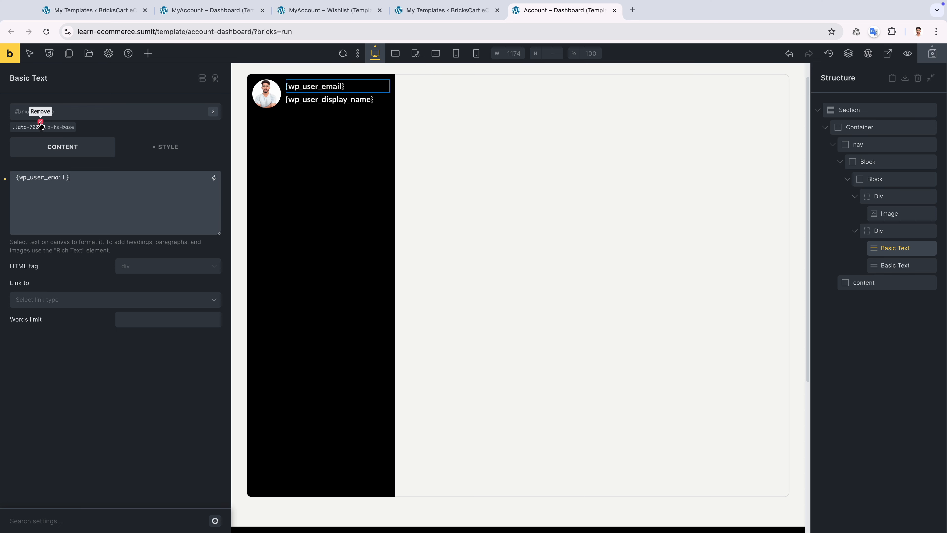
Replace the email text's lato-700 class with lato-400 and place the display name text above it.
left_click(40, 122)
left_click(59, 114)
left_click(54, 329)
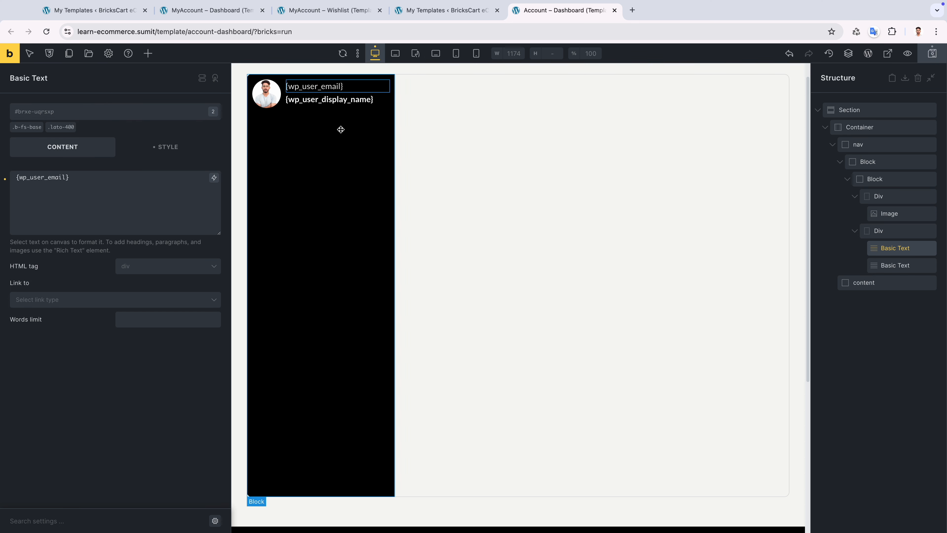
left_click_drag(872, 265, 881, 245)
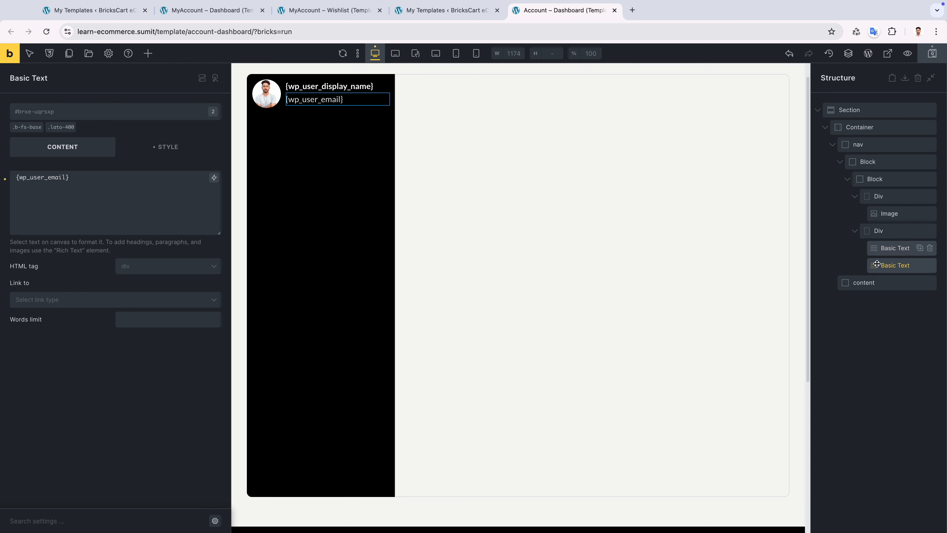
Add a Divider element below the user header inside the nav's subwrapper block.
left_click(847, 179)
left_click(866, 167)
left_click(148, 53)
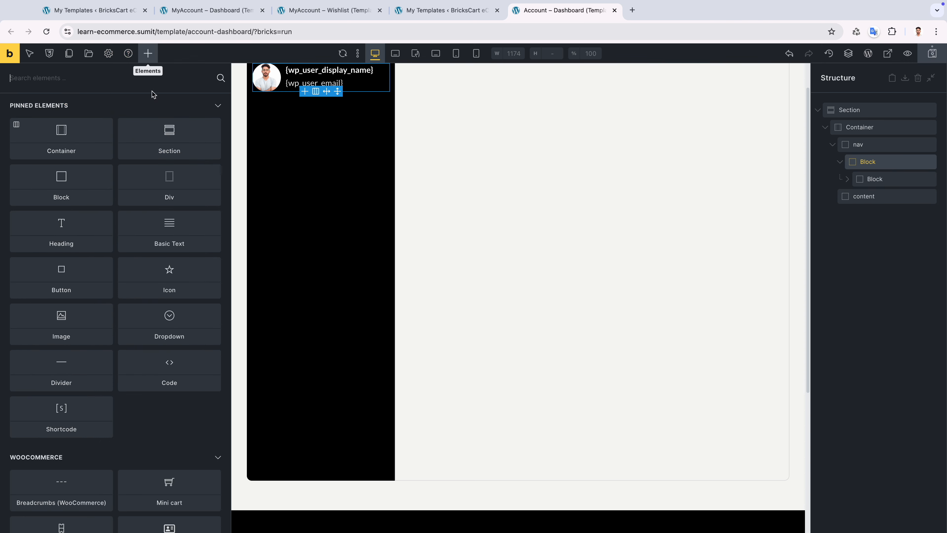
left_click(111, 390)
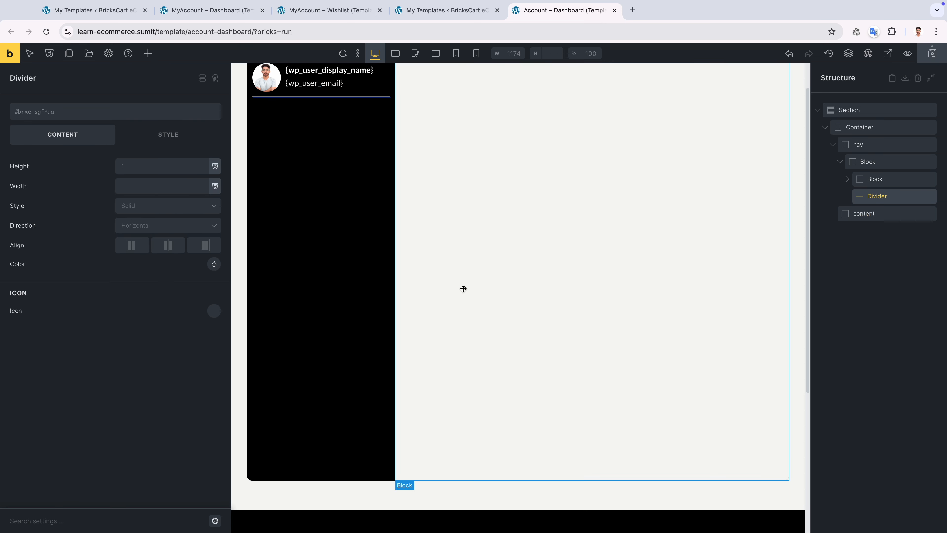
Set the divider's color to a dark grey from the palette.
left_click(214, 263)
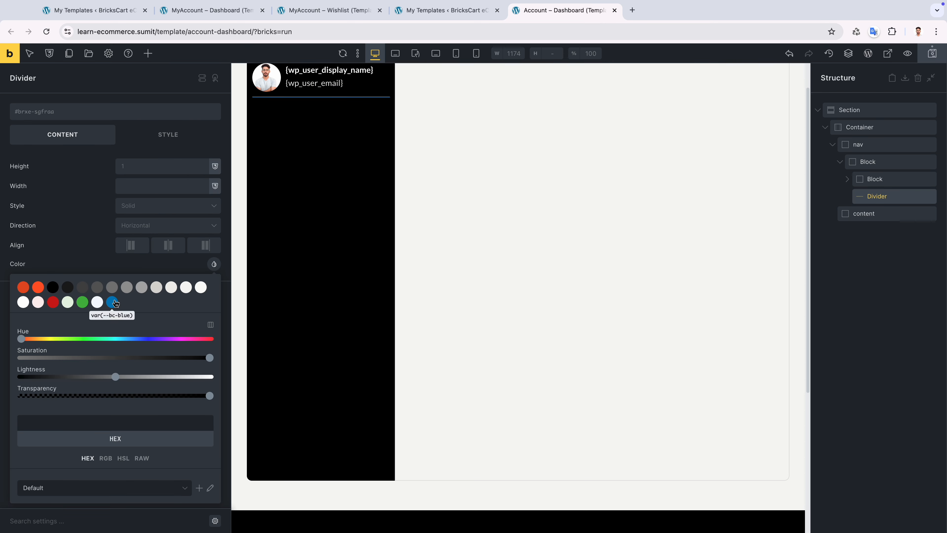
left_click(82, 287)
left_click(81, 238)
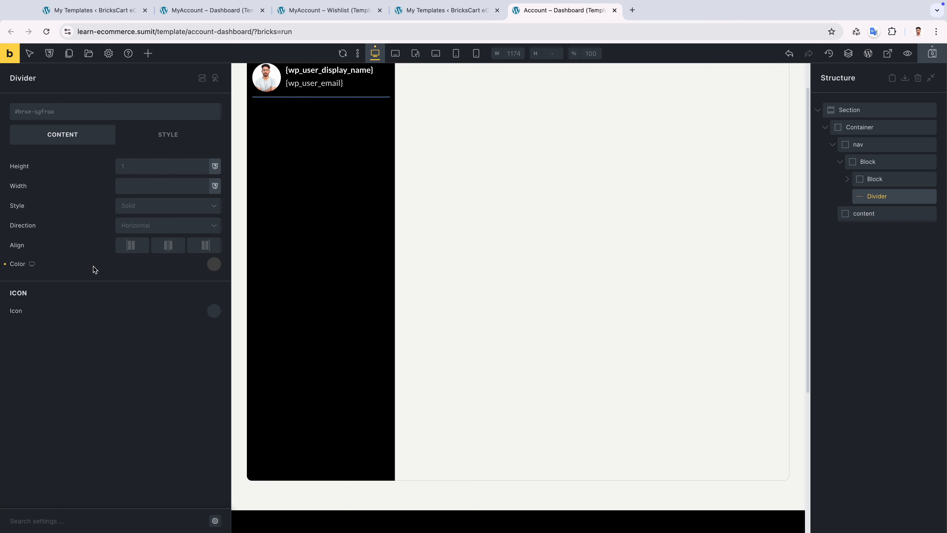
left_click(213, 265)
left_click_drag(76, 383, 59, 380)
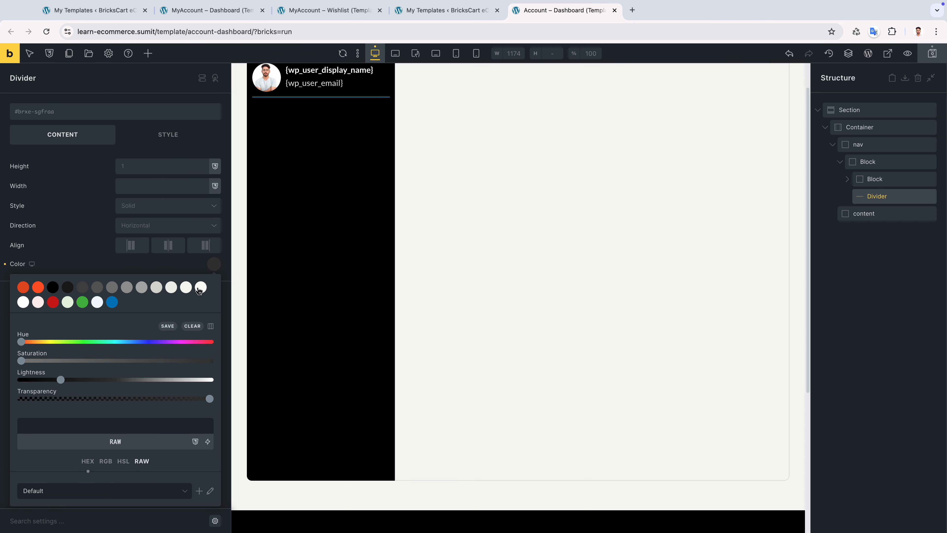
left_click(314, 335)
scroll(383, 277, "up", 1)
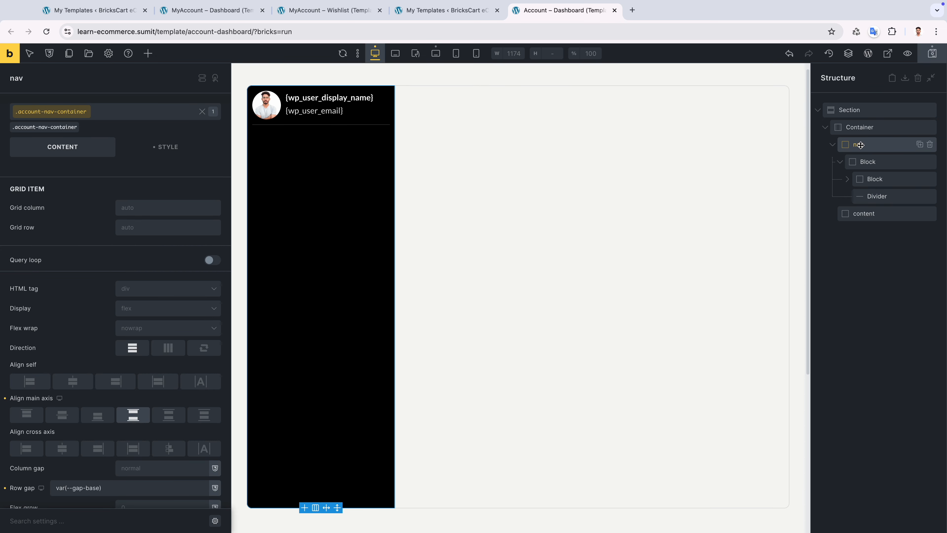
Add the Account Navigation - BricksCart element below the divider in the nav's subwrapper block.
left_click(868, 162)
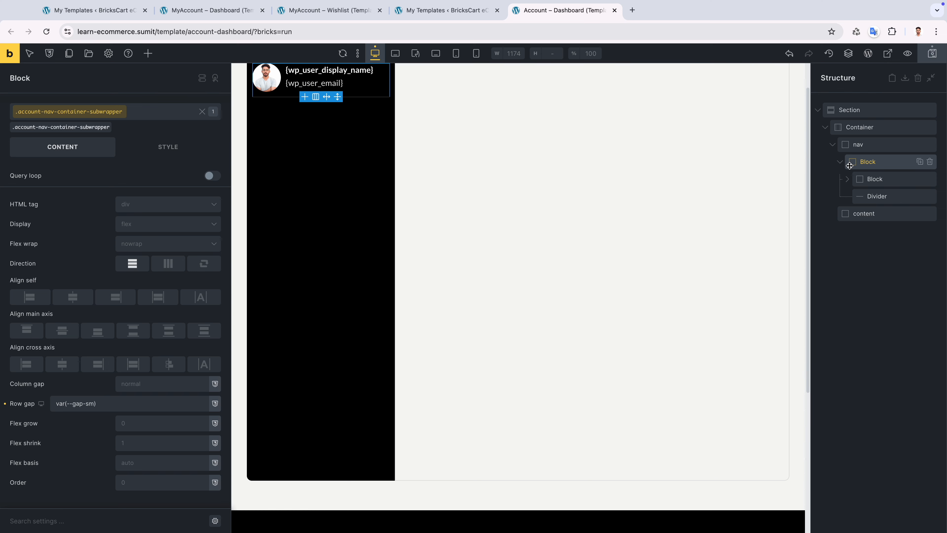
left_click(148, 53)
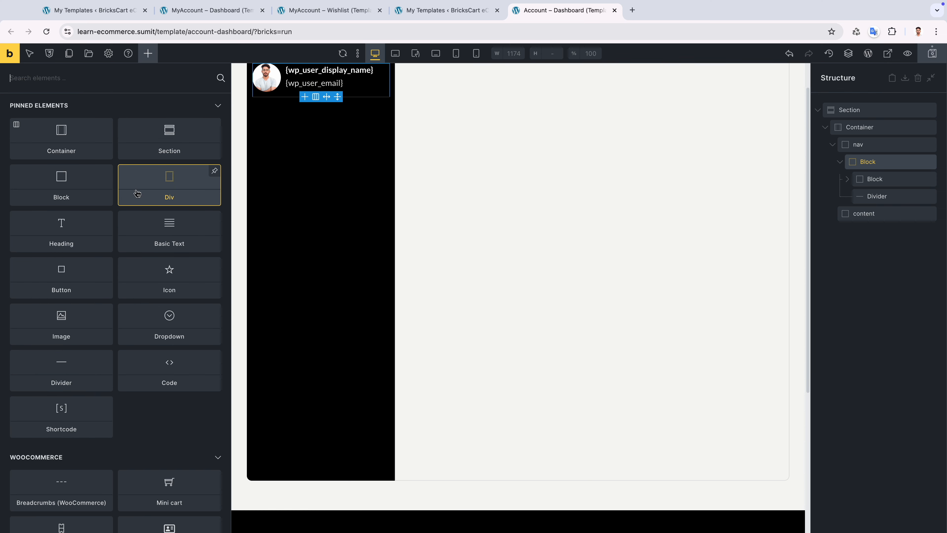
type("navi")
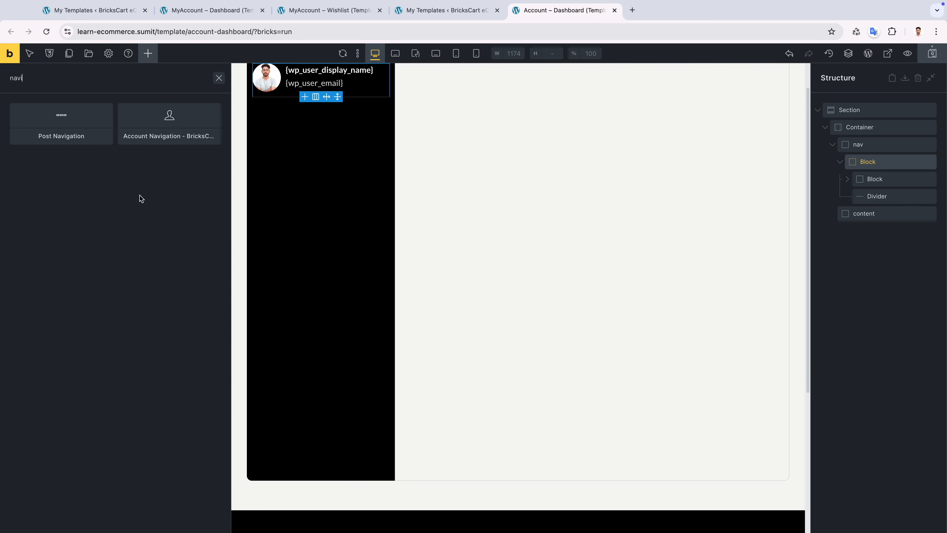
left_click_drag(169, 127, 873, 214)
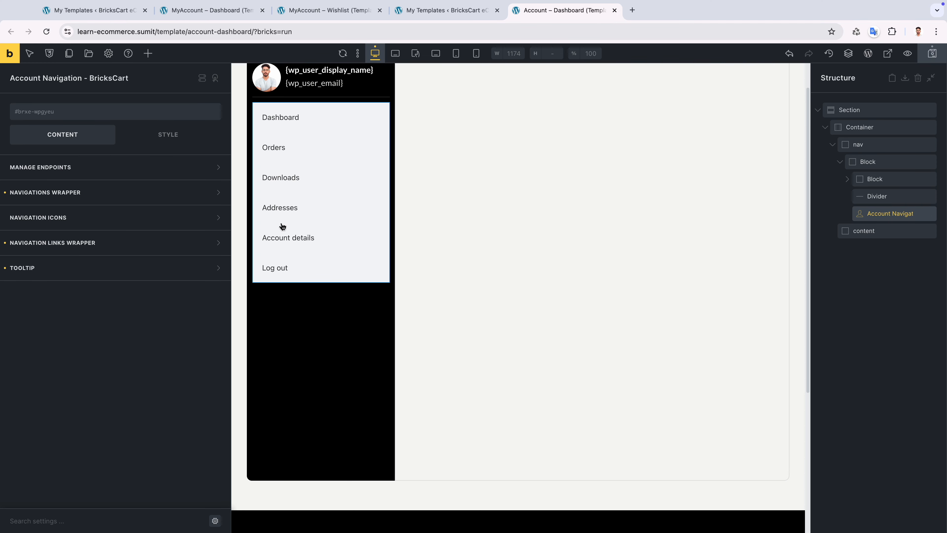
left_click(432, 10)
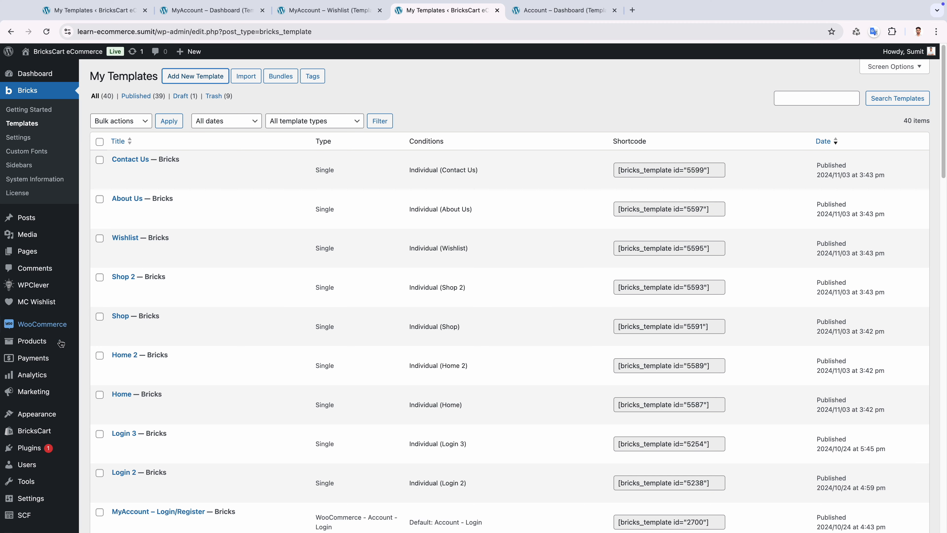
scroll(52, 377, "down", 1)
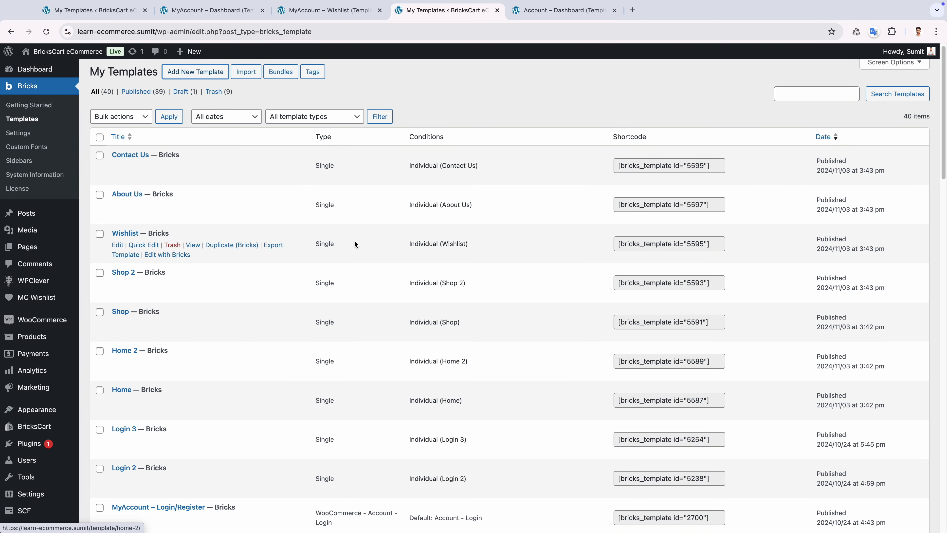
left_click(545, 28)
left_click(551, 13)
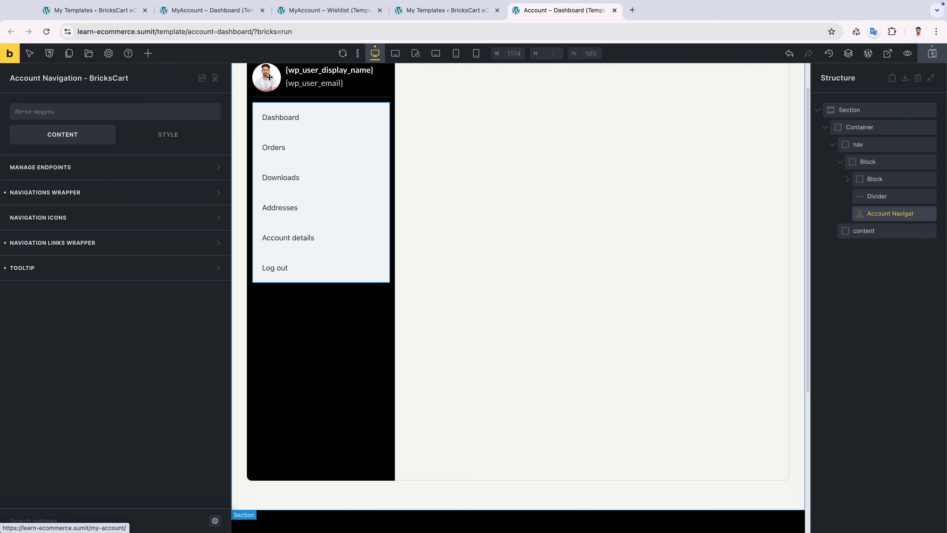
Add an Icon List element at the end of the nav's subwrapper block and delete the Account Navigation element.
left_click(155, 55)
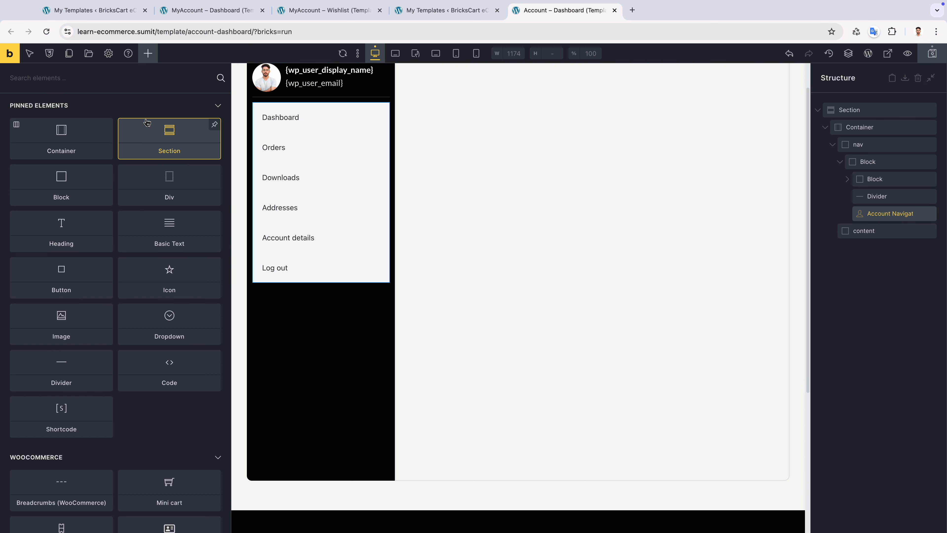
type("icon")
left_click_drag(91, 175, 867, 234)
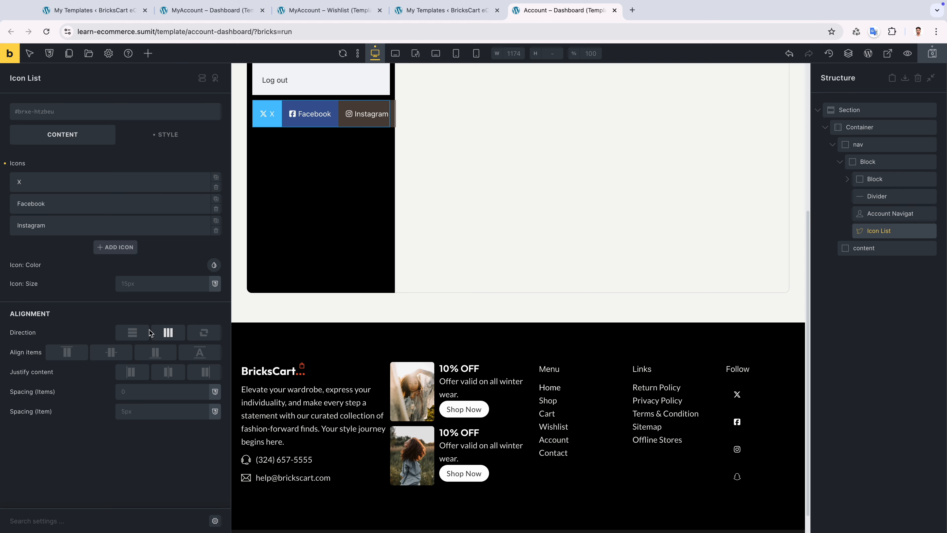
scroll(399, 227, "up", 5)
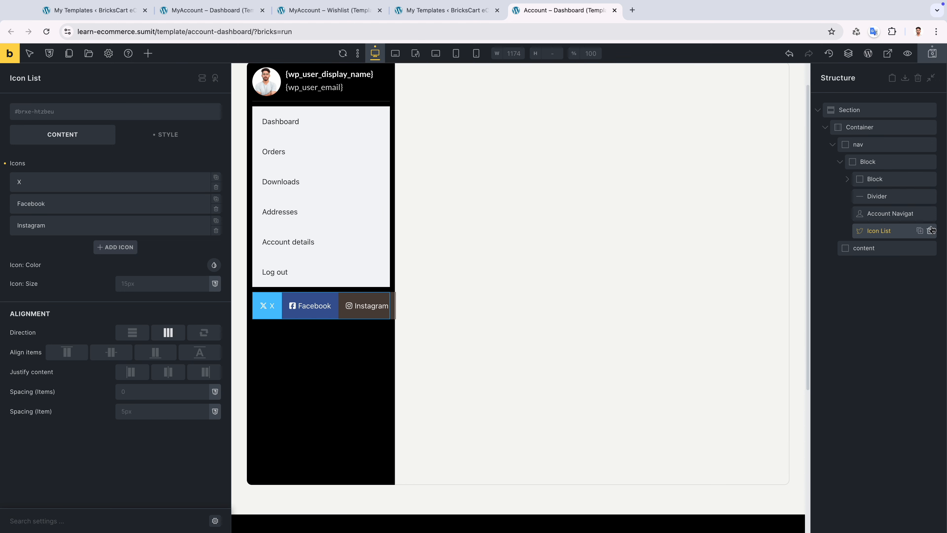
left_click(929, 215)
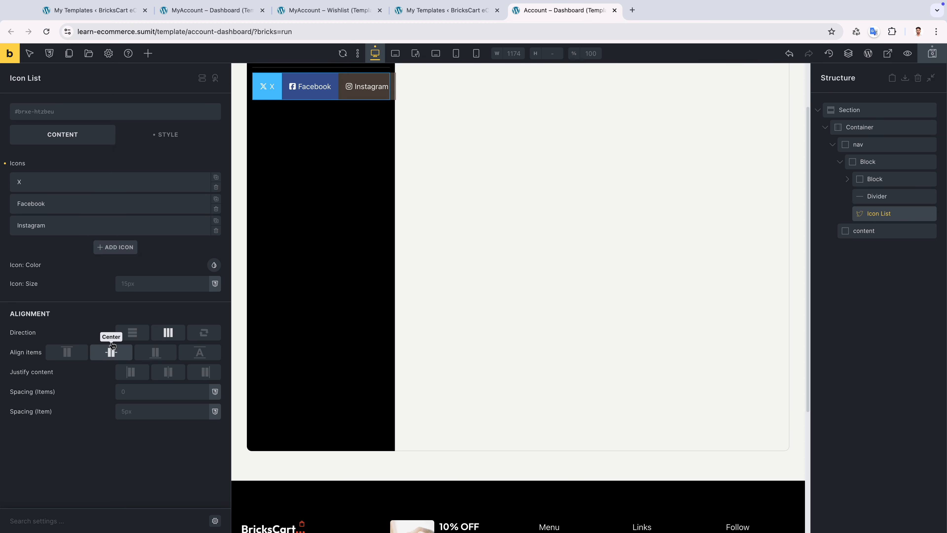
Set the Icon List's direction to vertical and remove its Facebook and Instagram items.
left_click(132, 332)
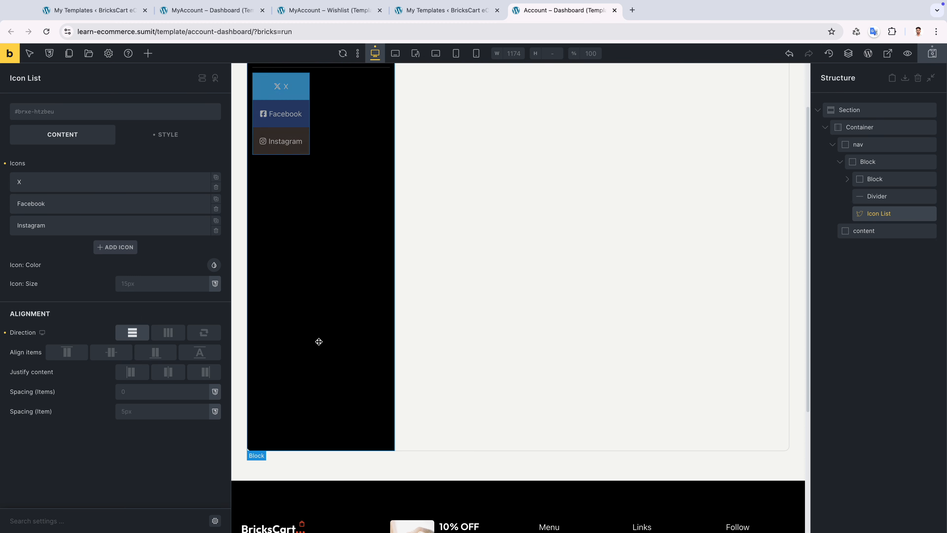
left_click(216, 209)
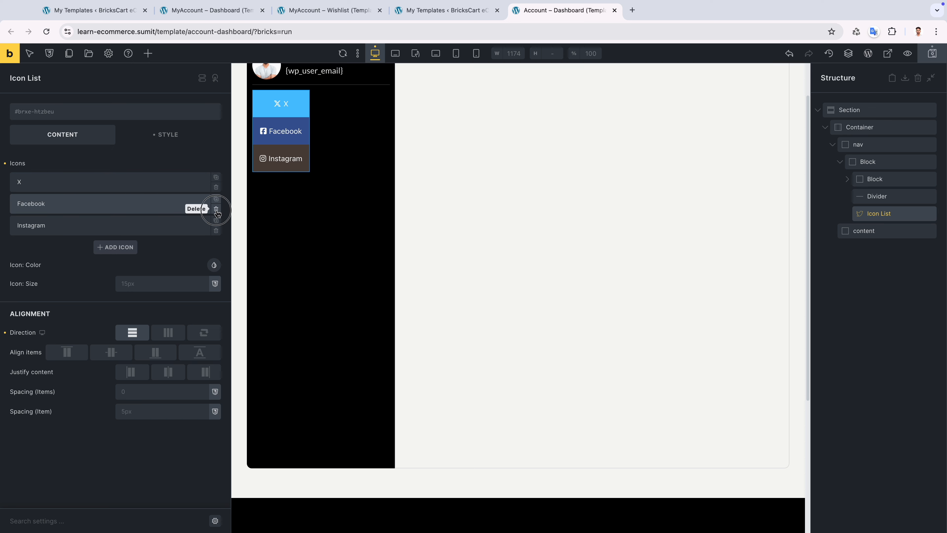
left_click(217, 210)
left_click(217, 211)
left_click(217, 210)
Replace the X item's icon with the Themify outlined four-square grid icon, searching for "grid".
left_click(112, 182)
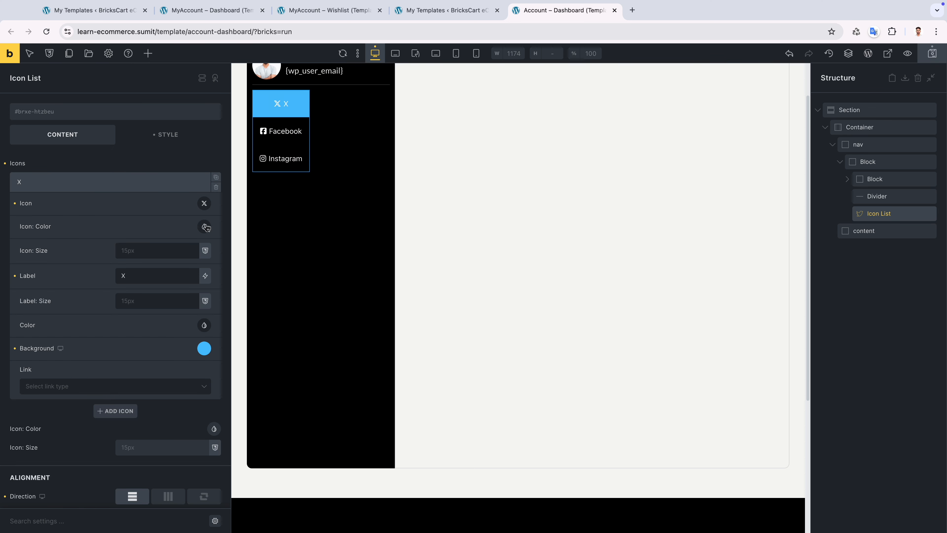
left_click(204, 203)
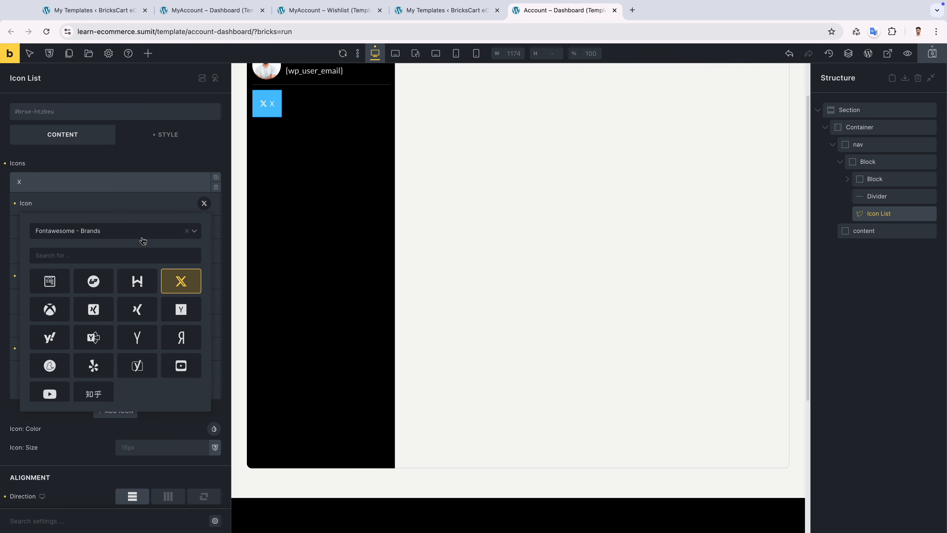
left_click(132, 258)
type("ga")
left_click(92, 232)
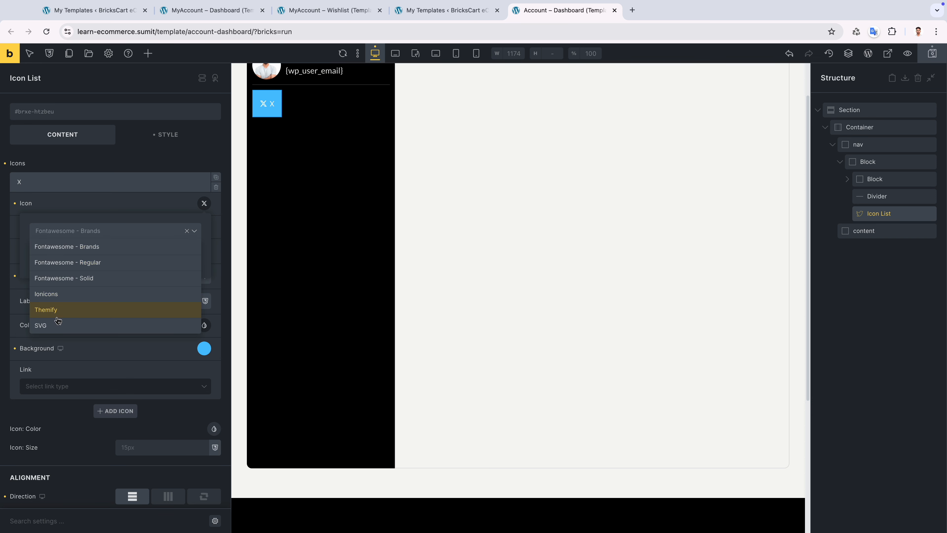
left_click(56, 314)
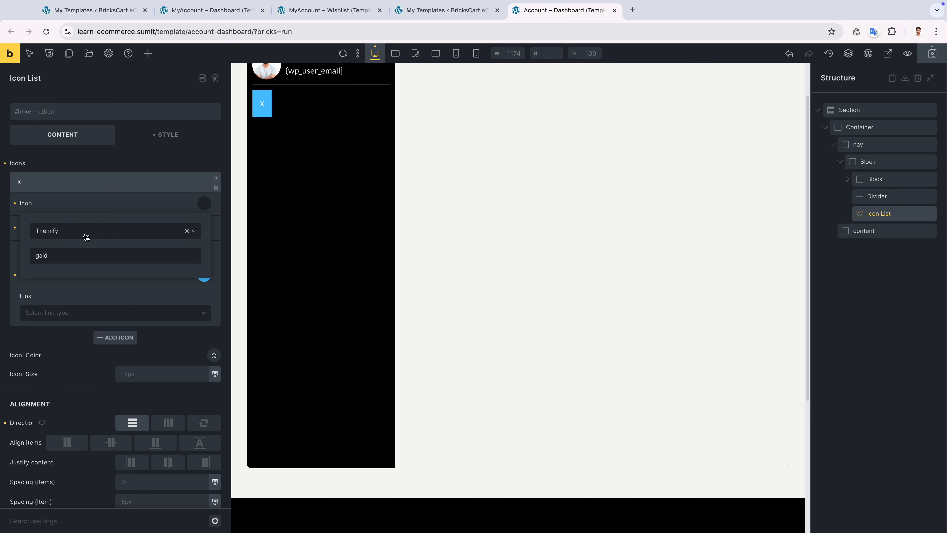
key("BackSpace")
key("BackSpace")
key("BackSpace")
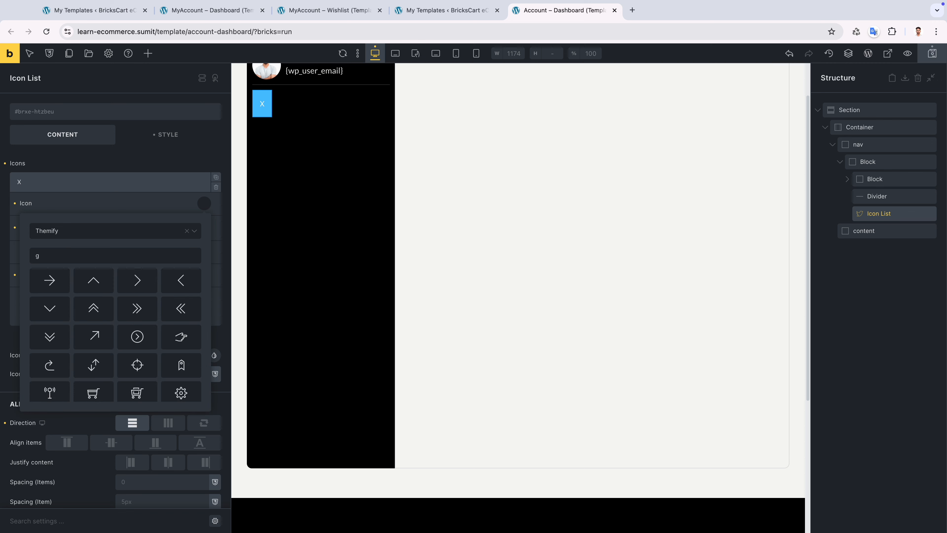
type("rid")
left_click(137, 280)
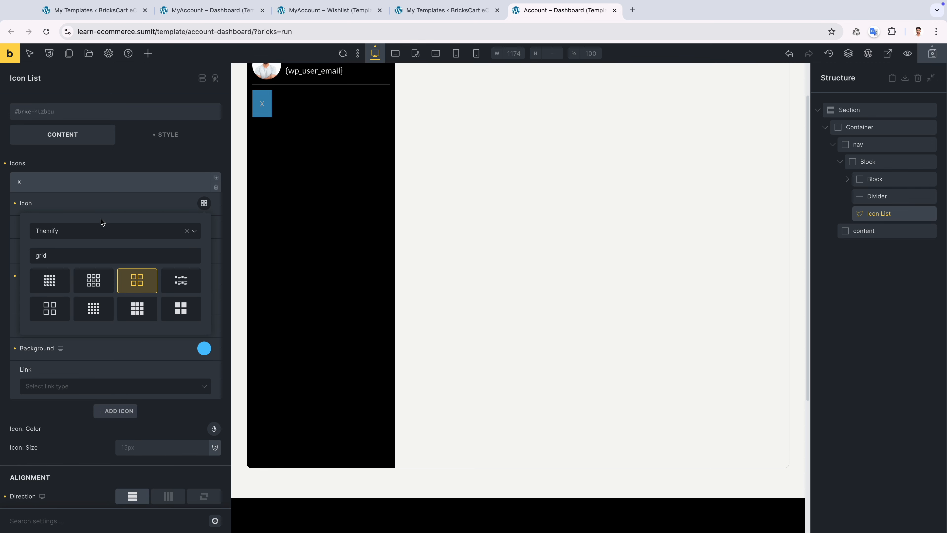
Clear the remaining icon item's background color and set its label to Dashboard.
left_click(204, 227)
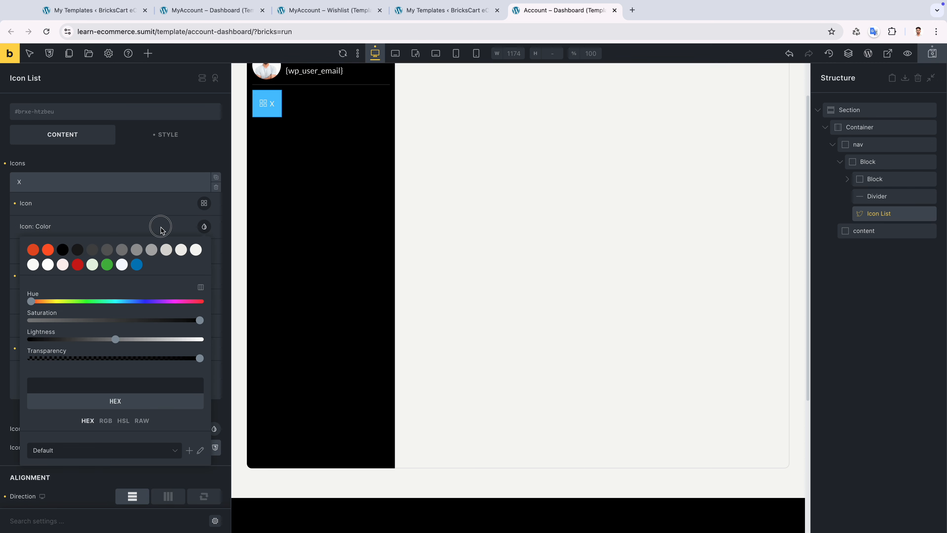
left_click(135, 283)
key("BackSpace")
type("Dashboard")
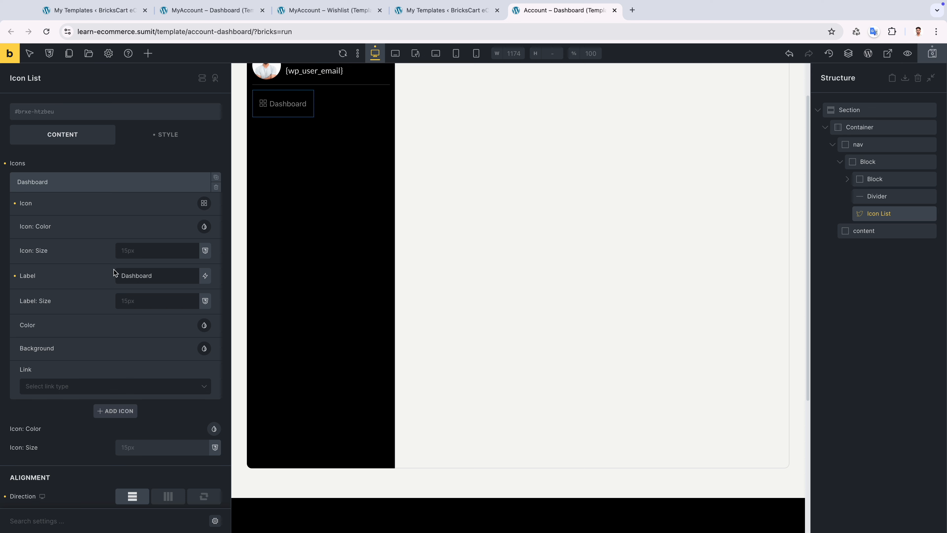
left_click(116, 187)
Apply the lato-400 class to the Icon List.
left_click(86, 112)
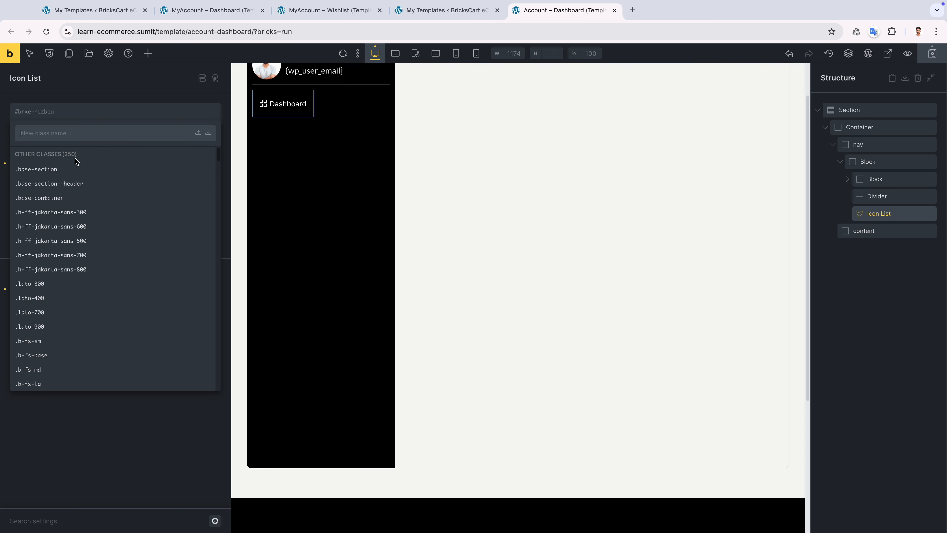
left_click(28, 127)
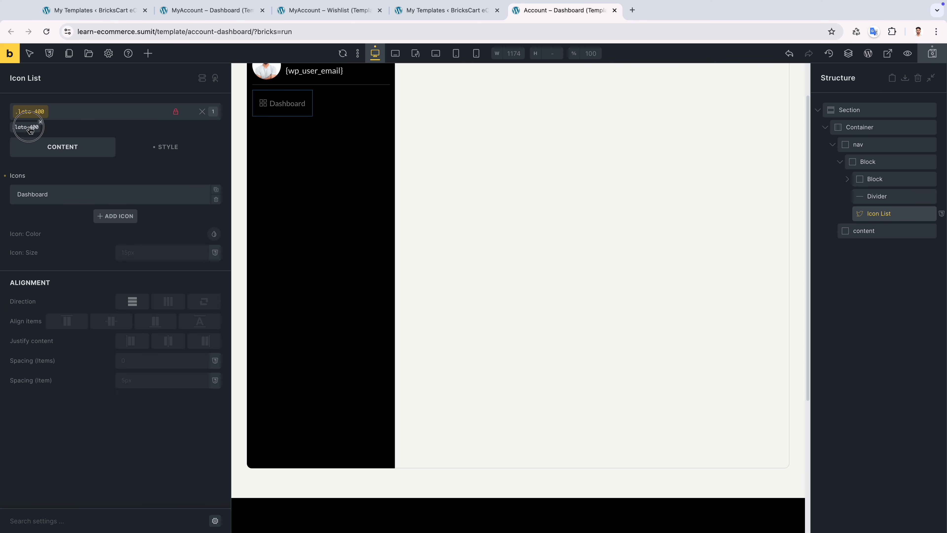
Replace the Icon List's lato-400 class with lato-700 and add the b-fs-base class.
left_click(62, 112)
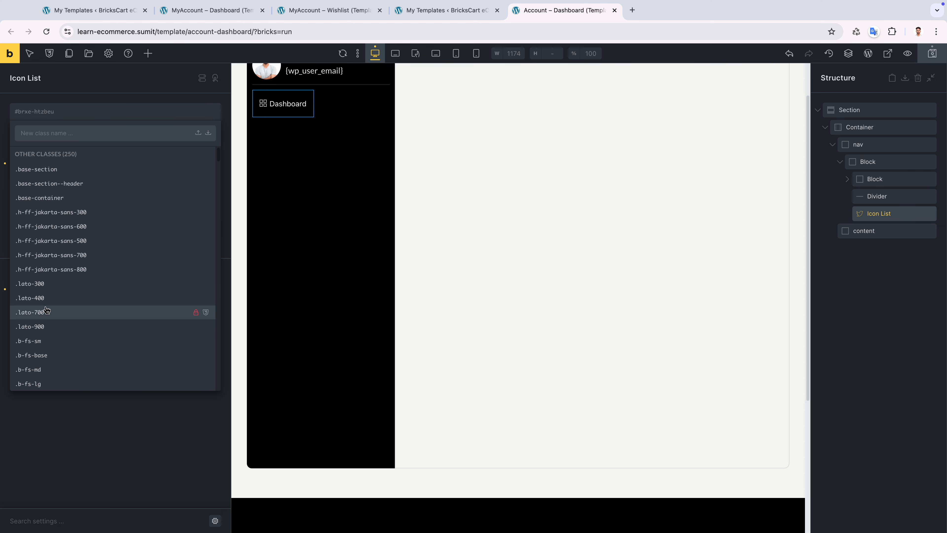
left_click(43, 313)
left_click(62, 116)
scroll(55, 310, "down", 5)
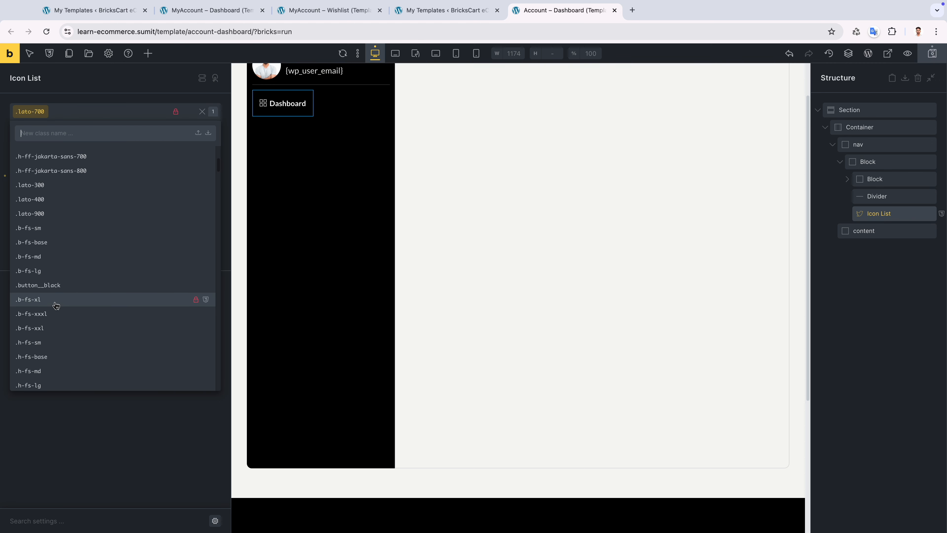
left_click(49, 246)
left_click(49, 128)
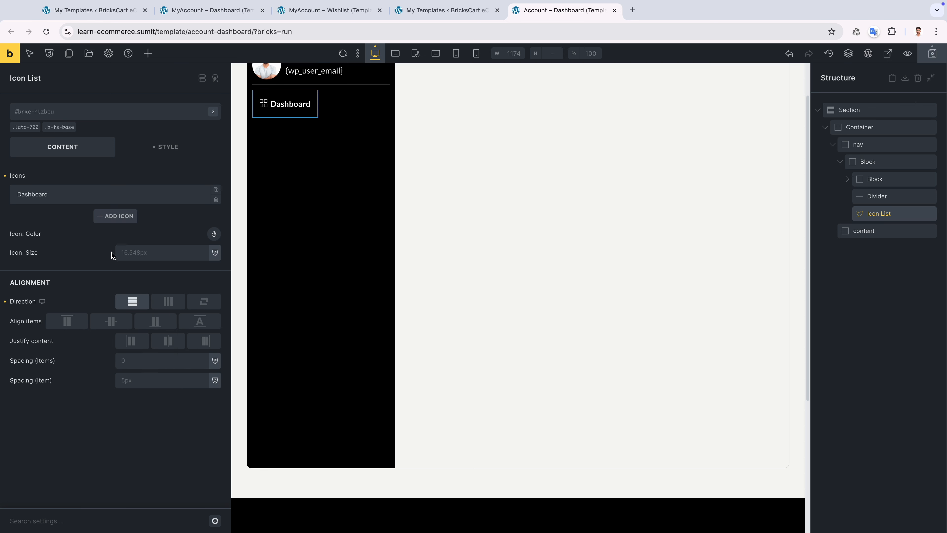
Duplicate the Dashboard item three times so the Icon List holds four items.
left_click(216, 190)
left_click(215, 190)
left_click(216, 191)
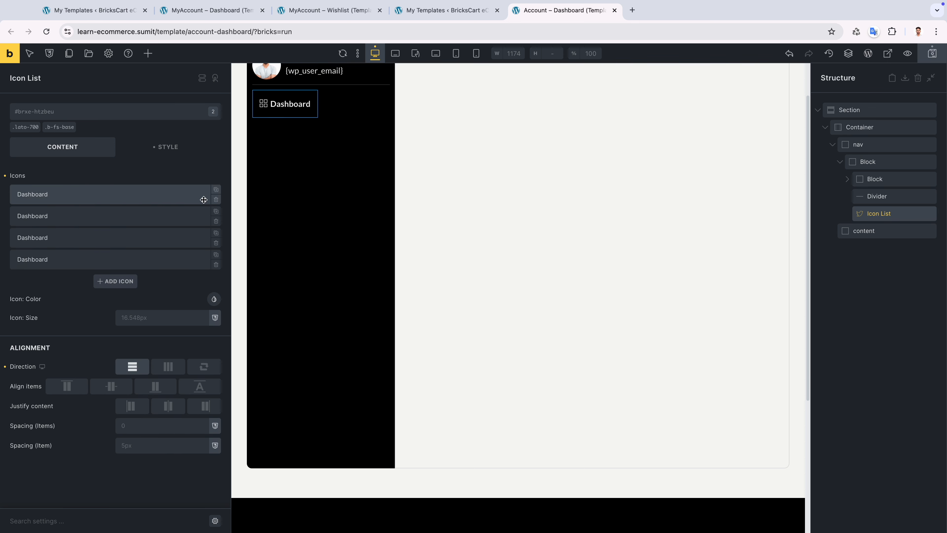
Give the second list item the outlined heart icon from Ionicons and label it Wishlist.
left_click(80, 219)
left_click(204, 237)
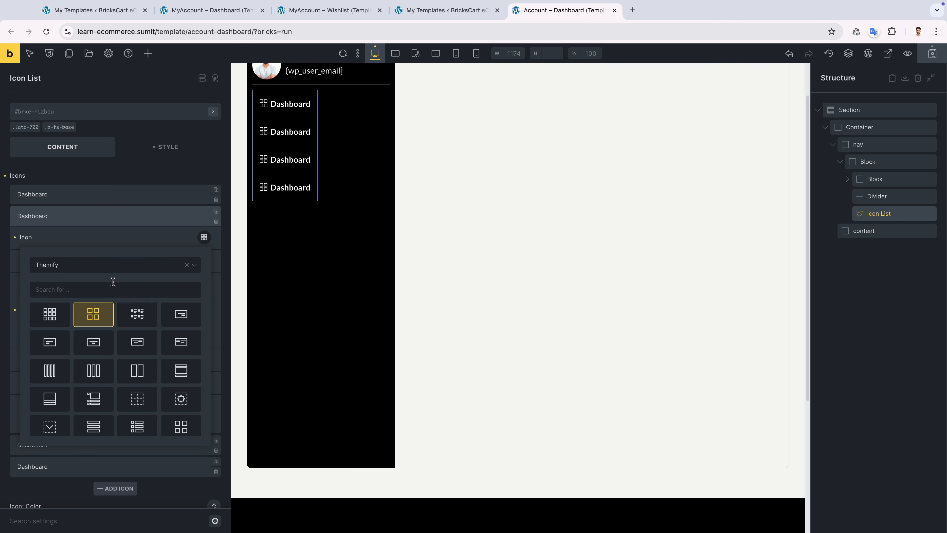
type("heart")
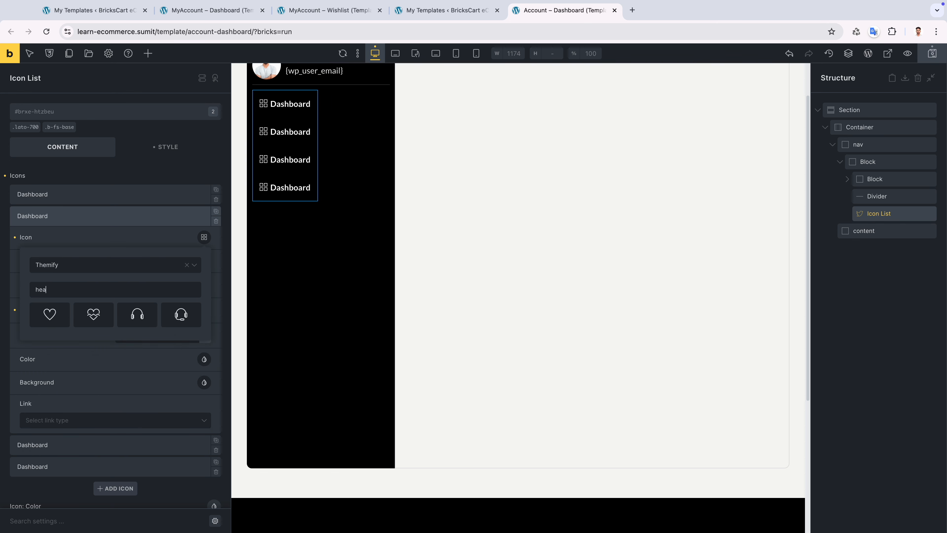
left_click(114, 265)
left_click(84, 328)
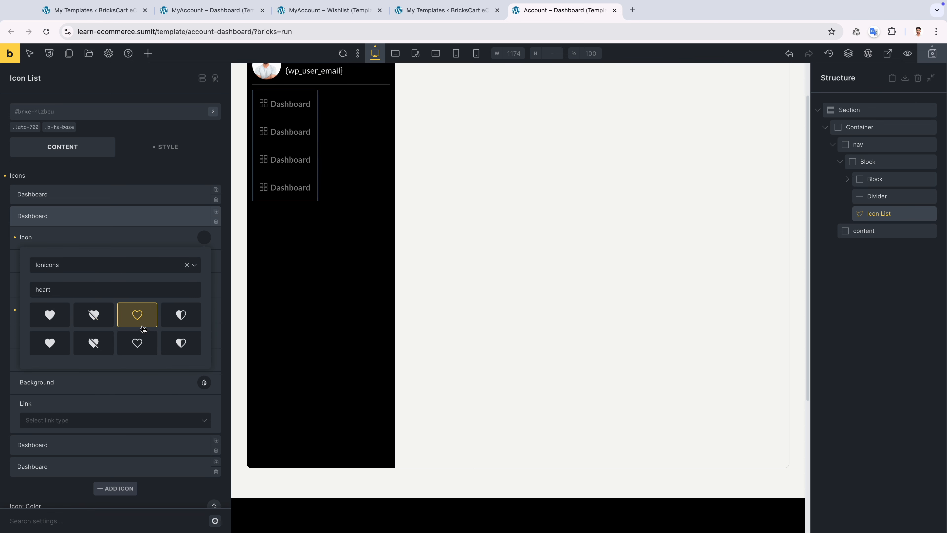
left_click(137, 343)
left_click(76, 238)
double_click(146, 310)
type("Wishlist")
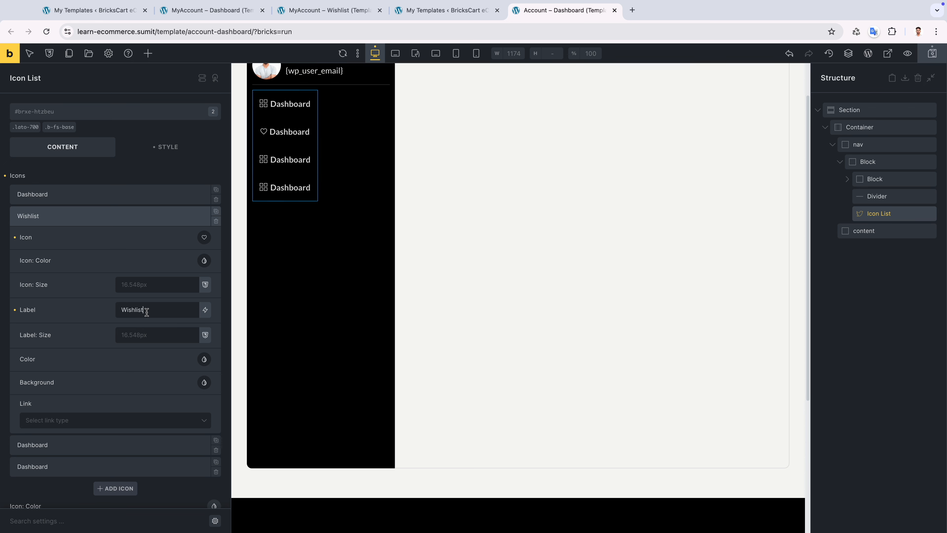
Label the third list item Orders and give it the first Themify cart icon, searching for "cart".
left_click(139, 235)
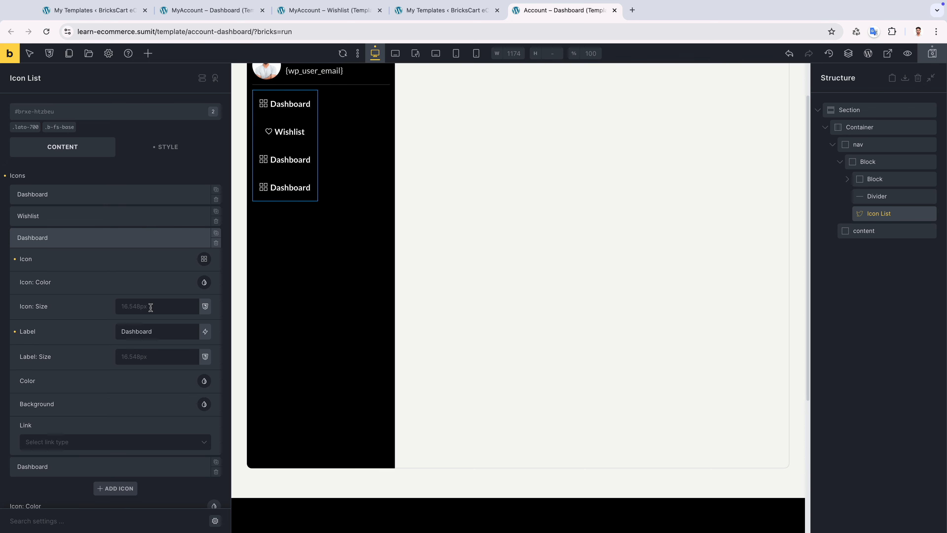
double_click(155, 331)
type("Orde")
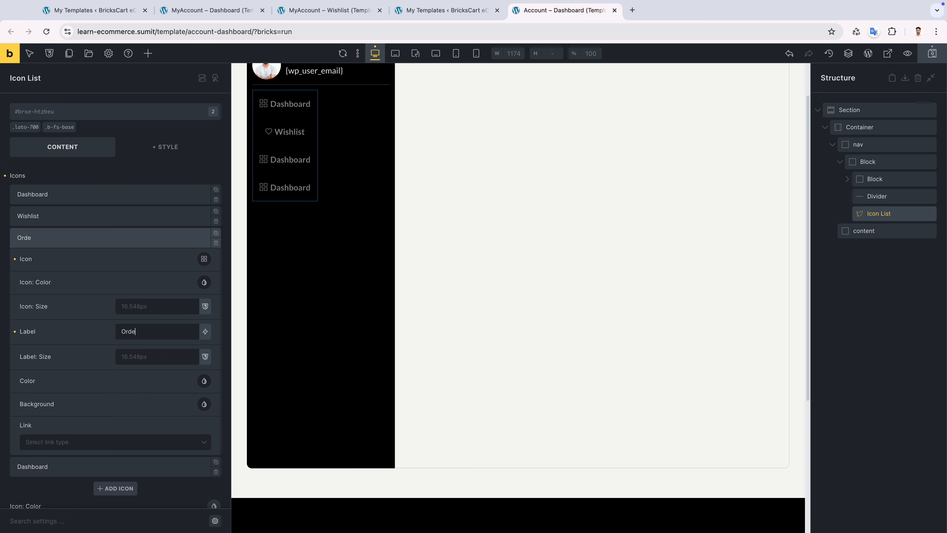
type("rs")
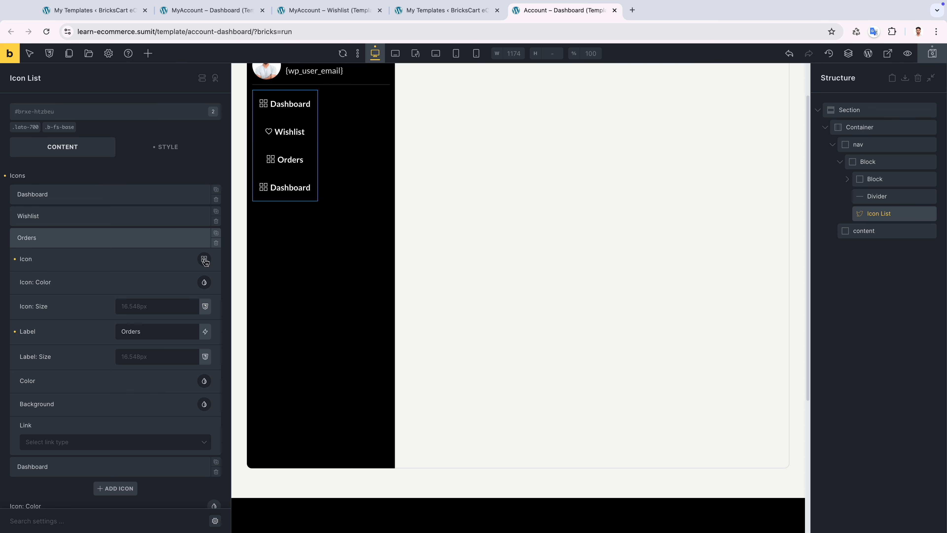
left_click(204, 259)
type("cart")
left_click(50, 336)
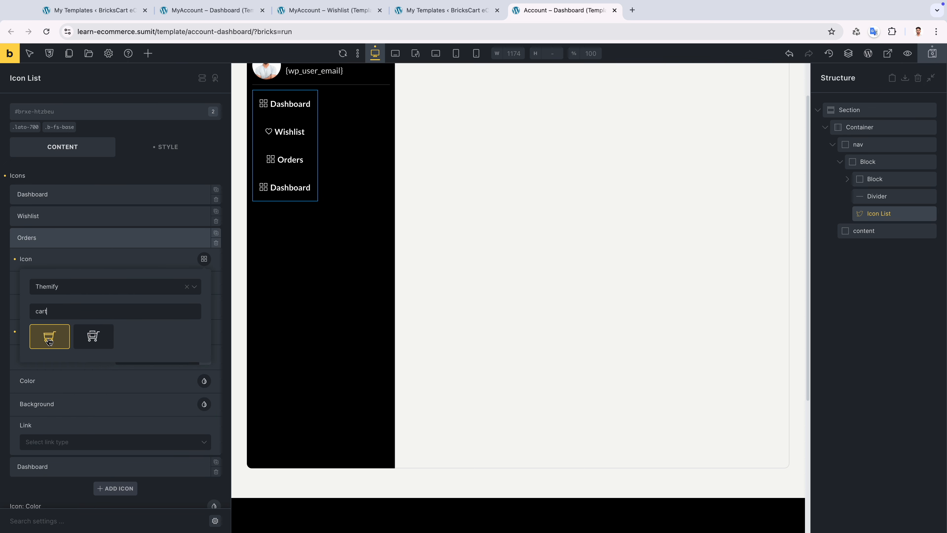
left_click(143, 243)
Label the fourth list item Downloads and give it the Themify cloud download icon.
left_click(131, 259)
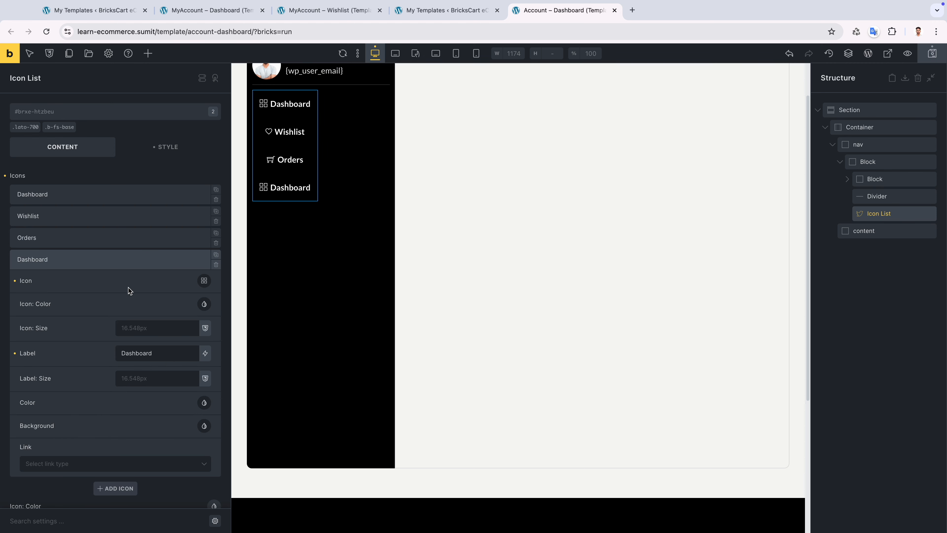
left_click_drag(127, 353, 171, 353)
type("ownloads")
left_click(204, 281)
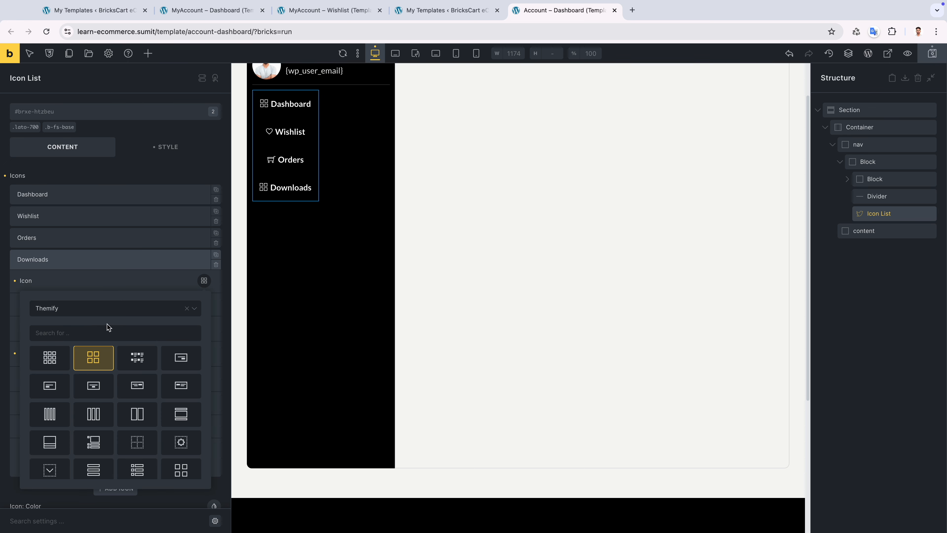
type("clo")
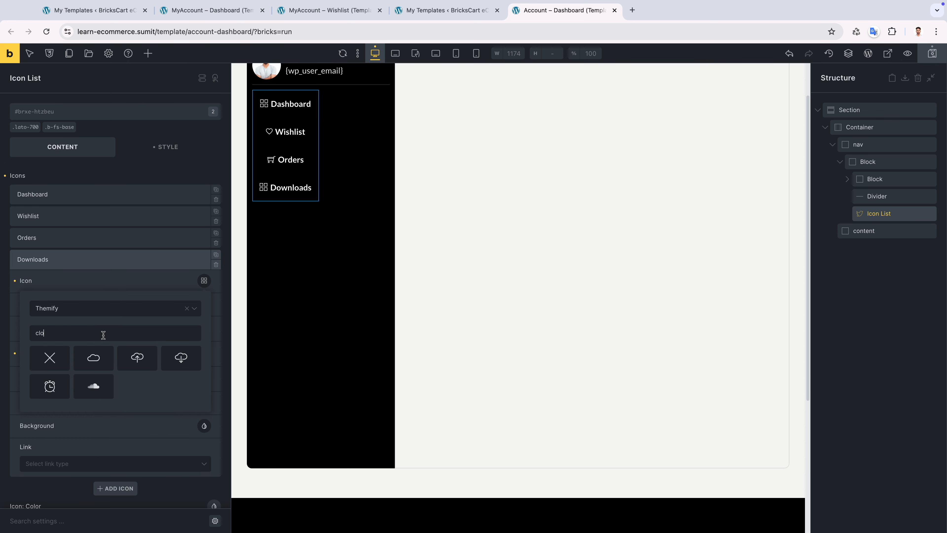
left_click(181, 357)
left_click(138, 266)
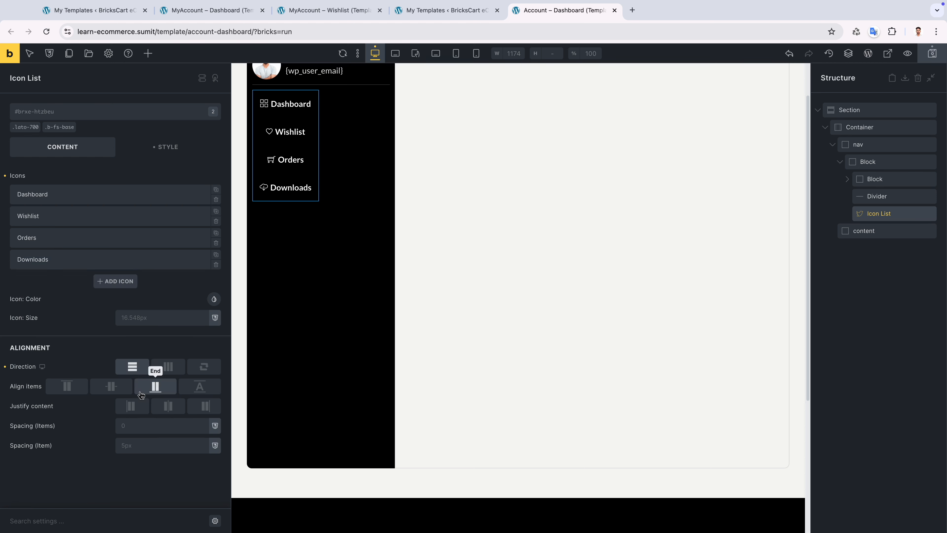
Set the Icon List's content justification to start and its item spacing to 1.5rem, and save the template.
left_click(132, 406)
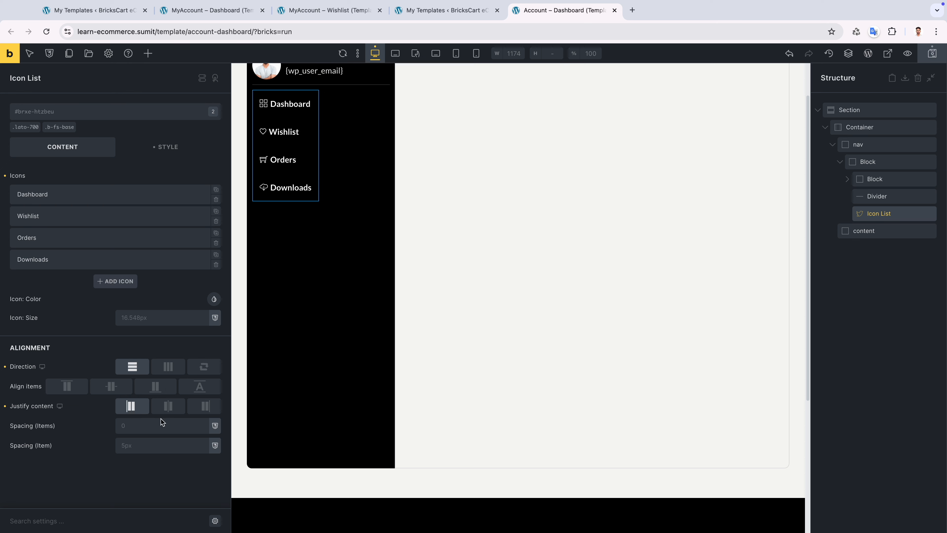
left_click(145, 445)
type("1")
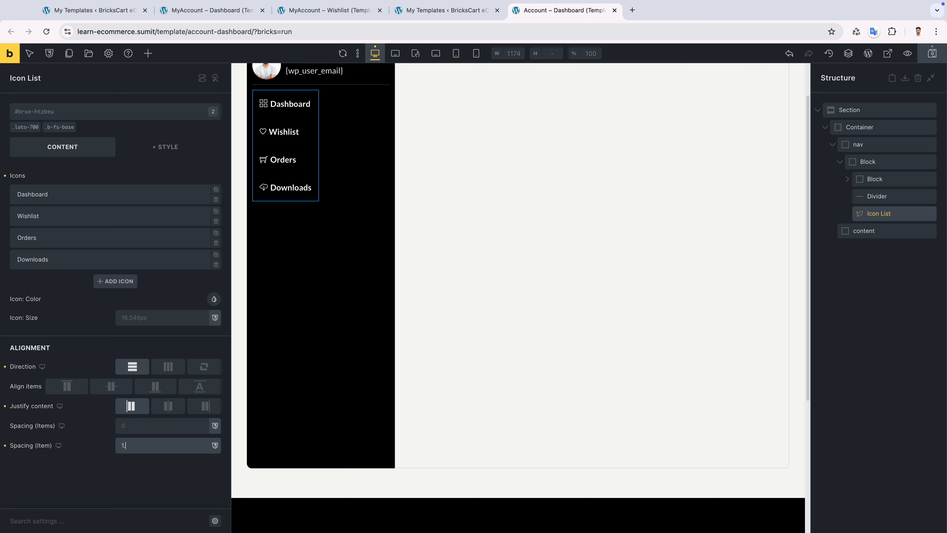
type(".5rem")
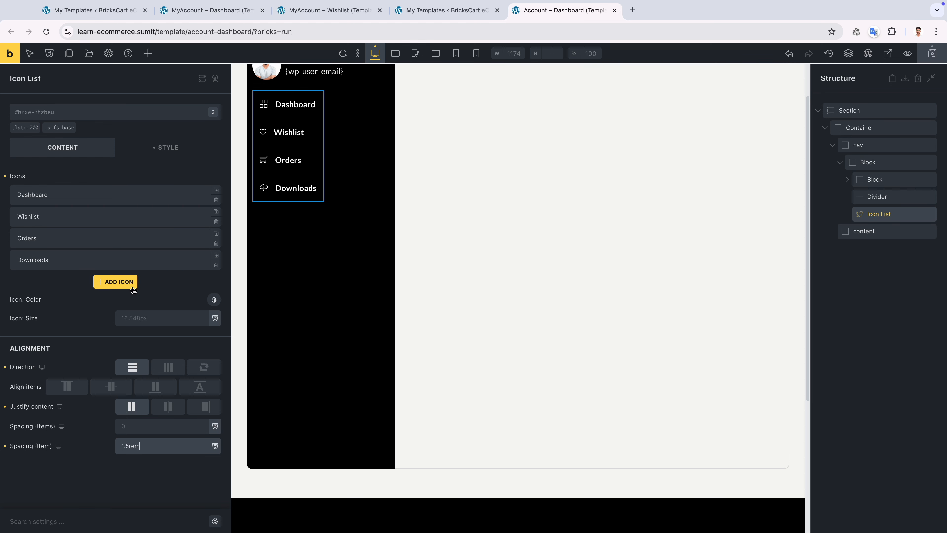
left_click(933, 53)
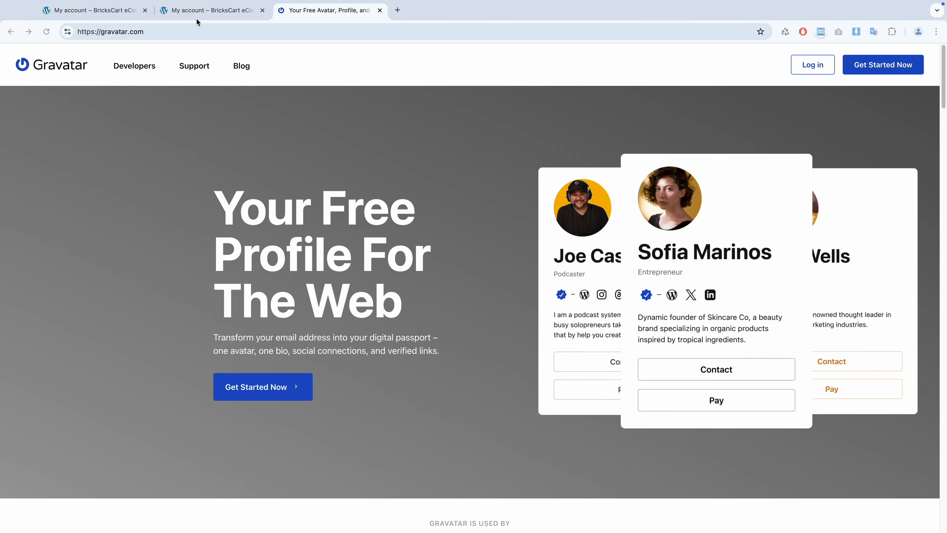
Reload the live My account page to check the sidebar navigation, and return to the Bricks editor.
left_click(196, 11)
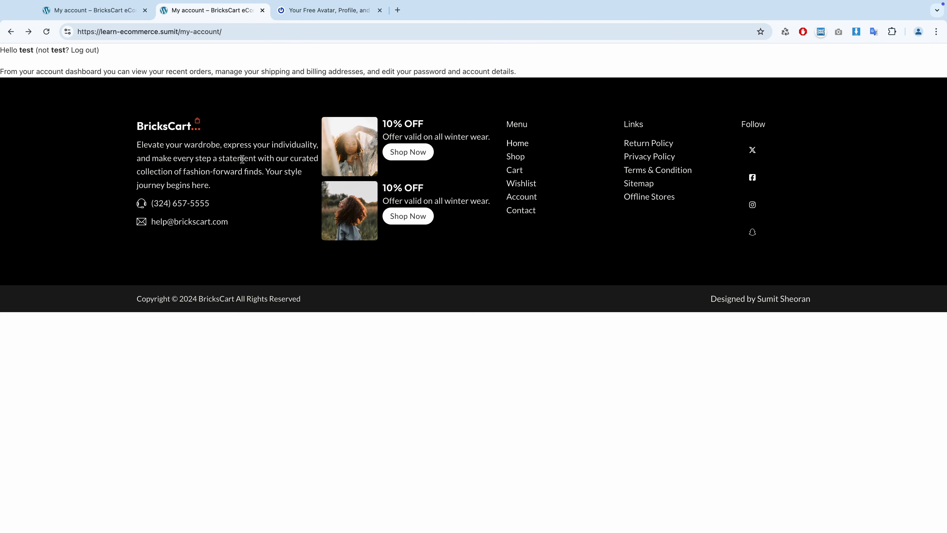
left_click(47, 32)
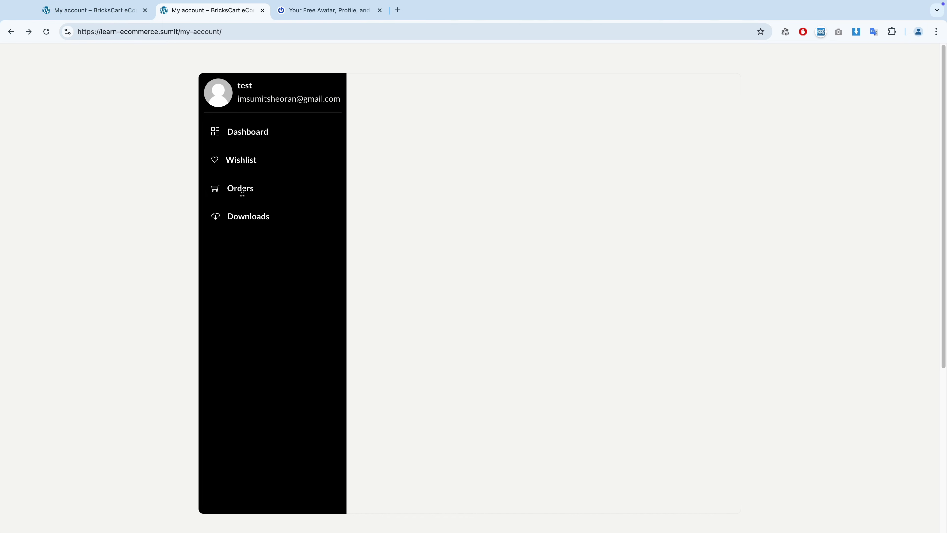
key("ctrl+Left")
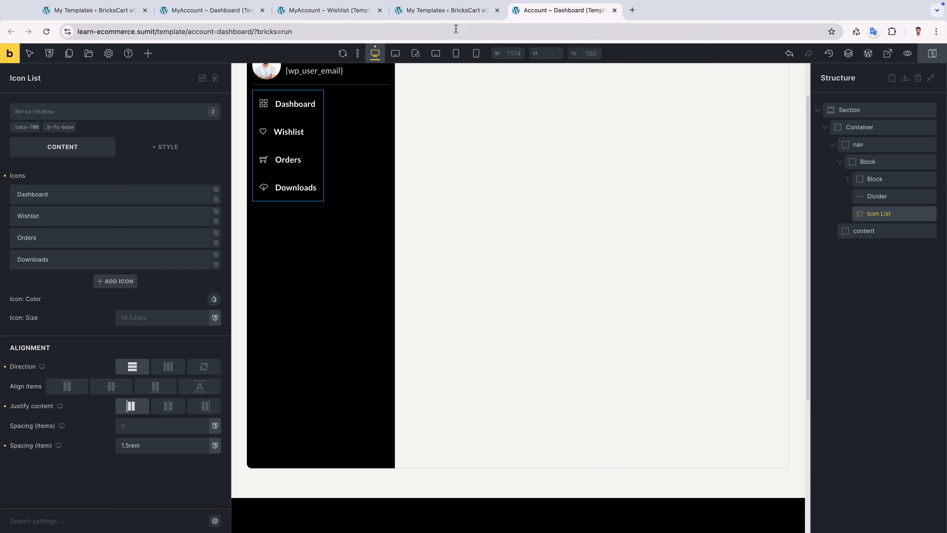
Open the account custom endpoints settings of BricksCart in the WordPress admin.
left_click(454, 16)
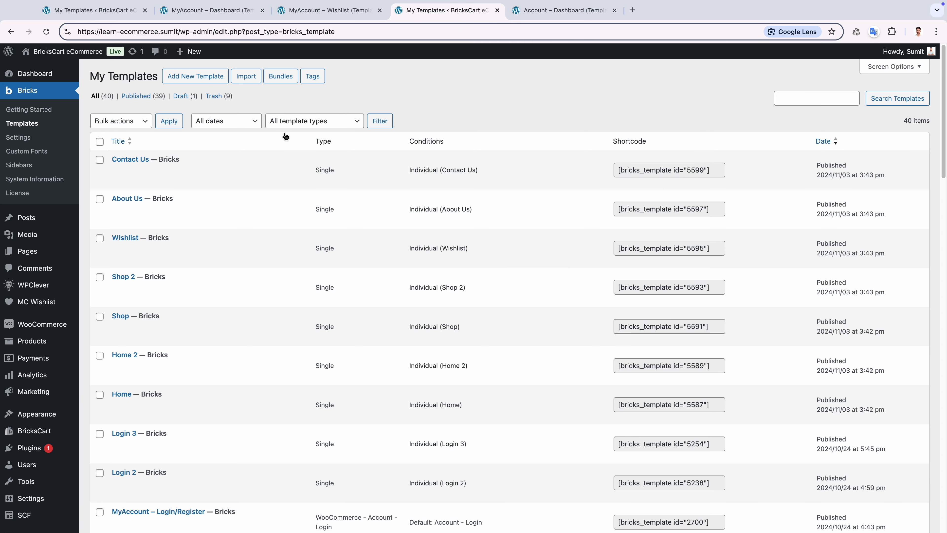
left_click(46, 433)
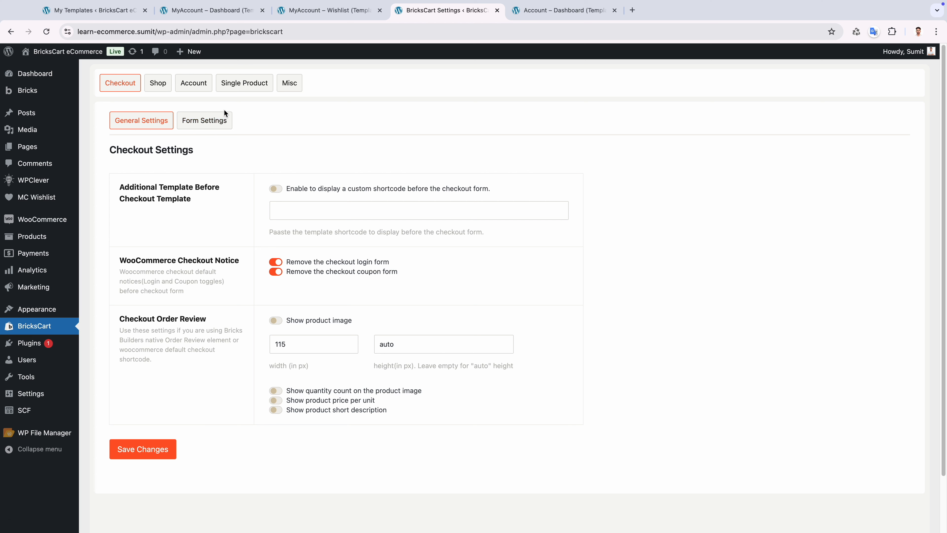
left_click(202, 87)
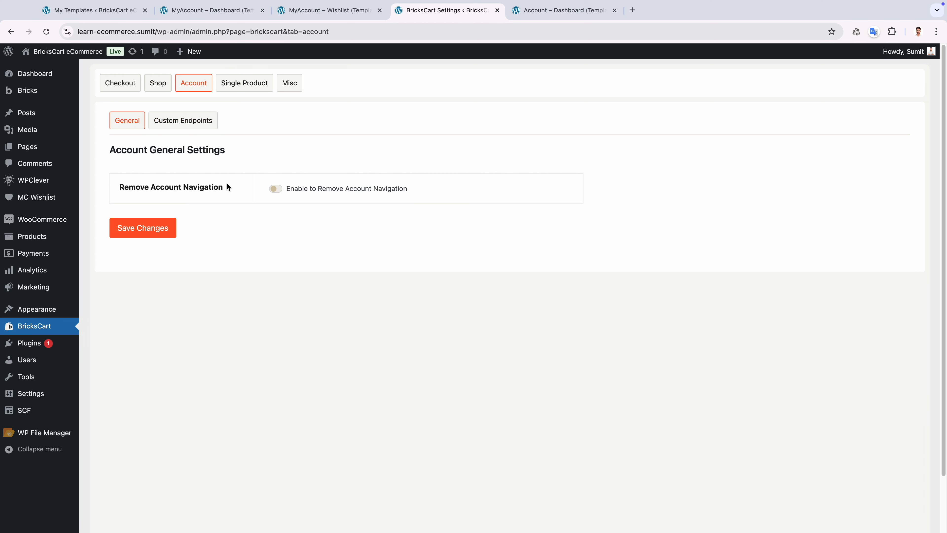
left_click(184, 123)
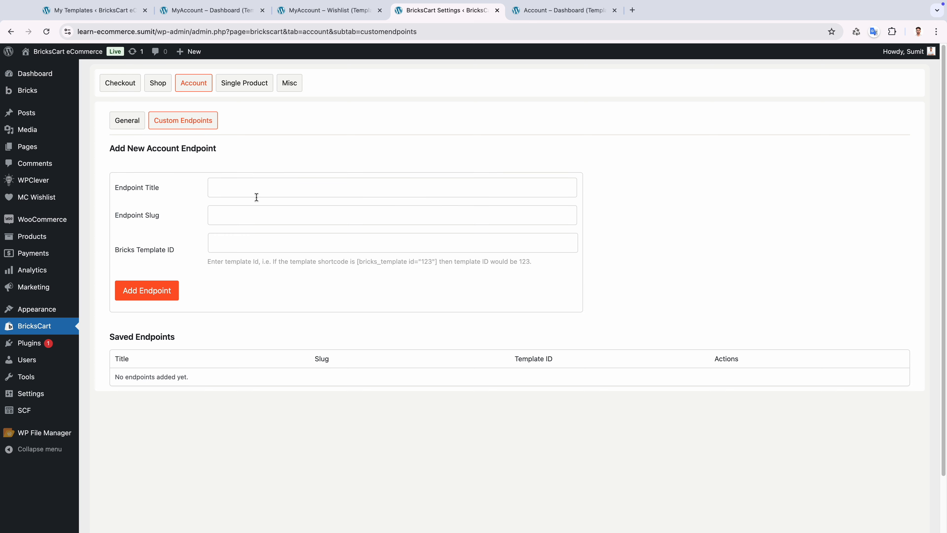
Enter Wishlist as the new endpoint's title and wishlist as its slug.
left_click(256, 189)
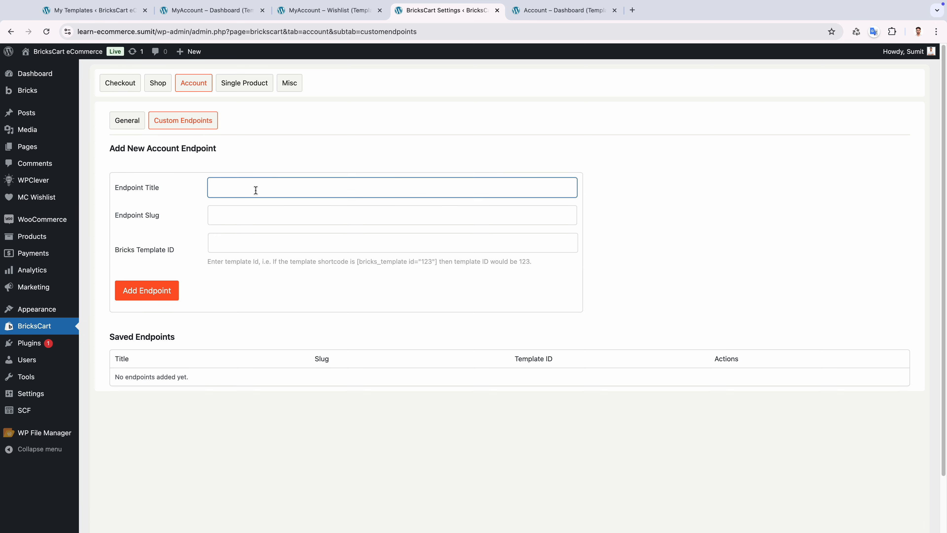
type("Wishlist")
key("Tab")
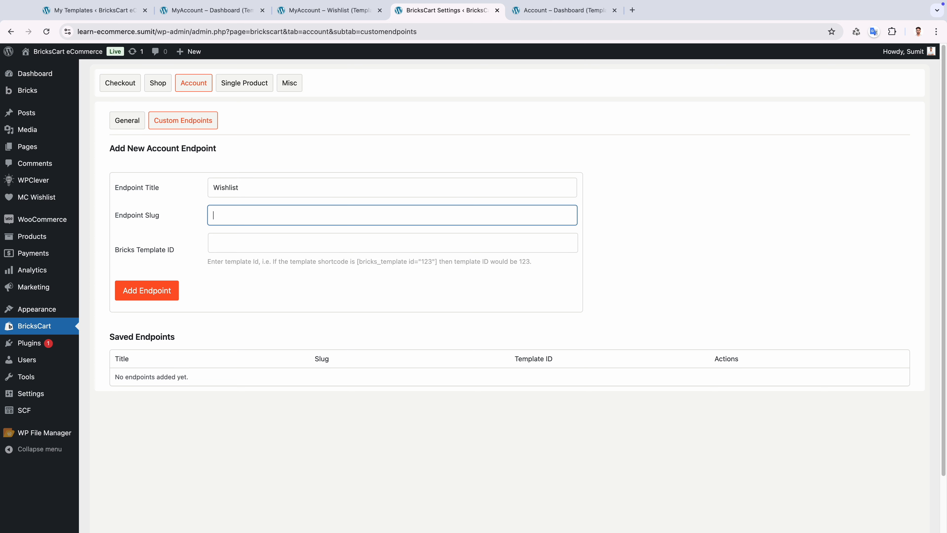
left_click(262, 239)
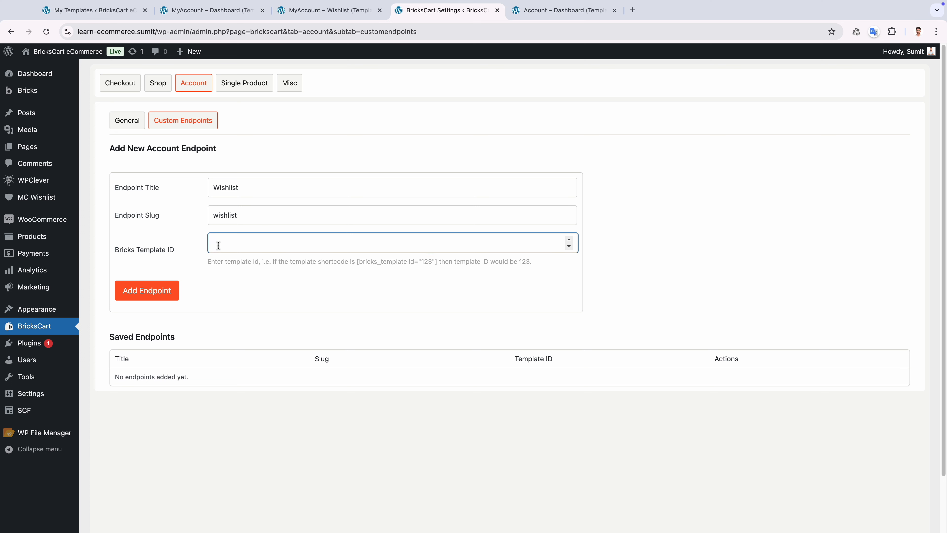
Use the Account – Dashboard template's ID 5797, taken from the templates list, for the Wishlist endpoint and add the endpoint.
mouse_move(41, 92)
left_click(100, 108, "super")
left_click_drag(664, 10, 579, 15)
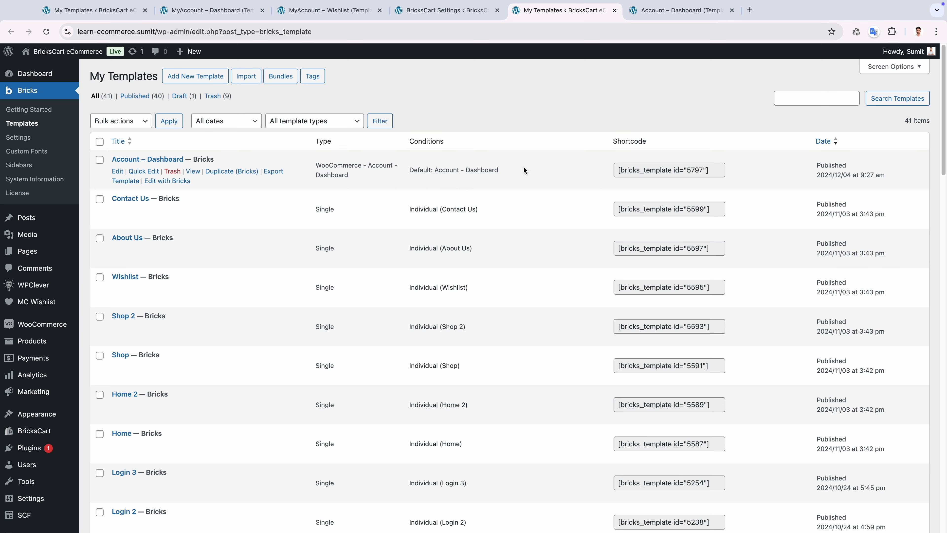
left_click_drag(704, 170, 687, 167)
left_click(447, 10)
left_click(279, 248)
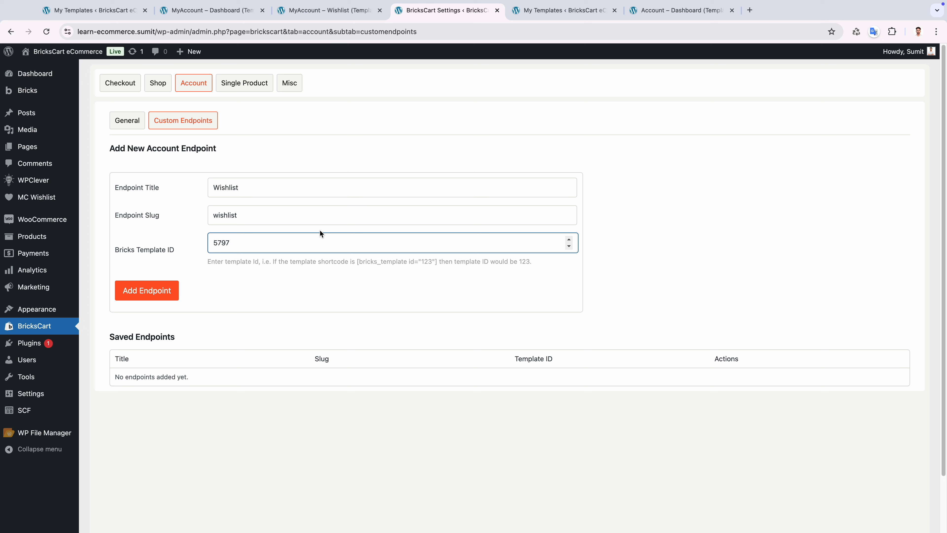
left_click(155, 291)
Add a second endpoint titled Track Order with slug track-order and Bricks template ID 5797.
left_click(237, 191)
type("Track Order")
left_click(304, 207)
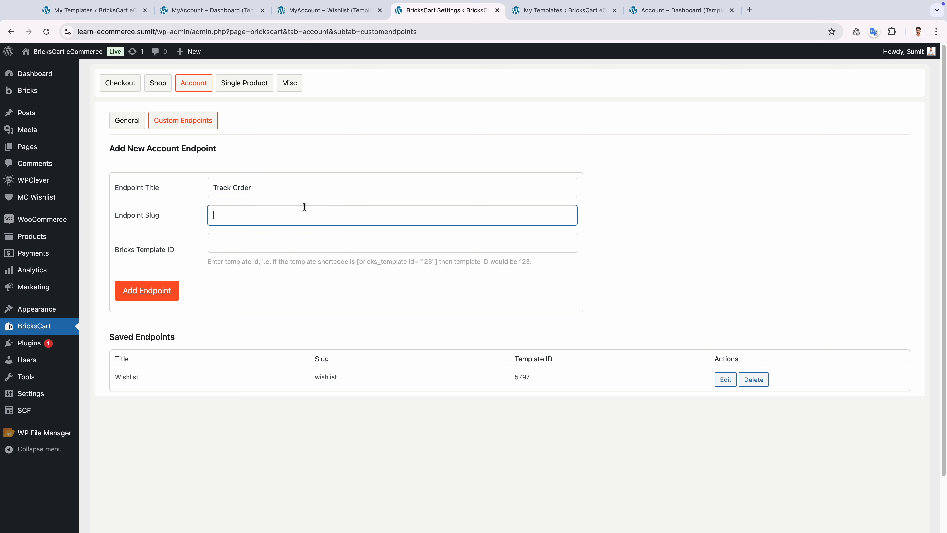
type("track-order")
left_click(277, 245)
type("5797")
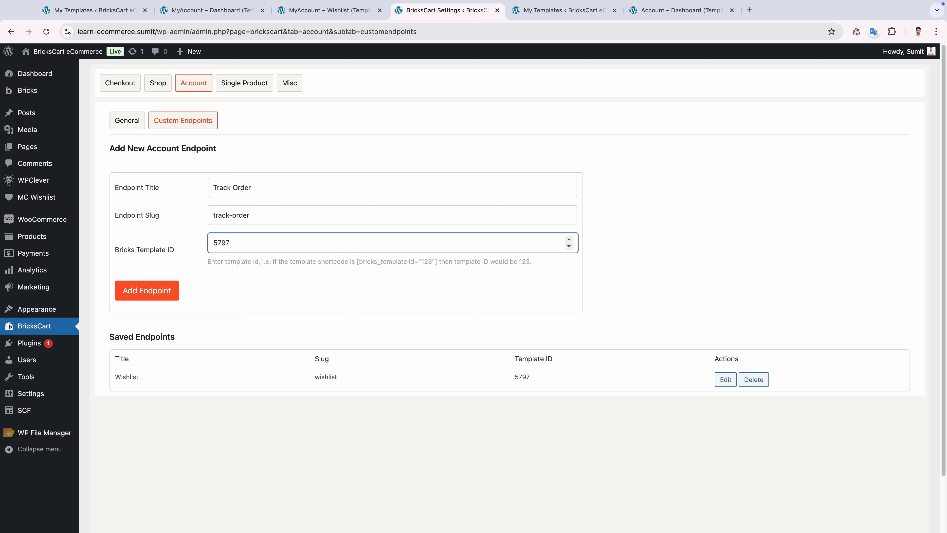
left_click(160, 299)
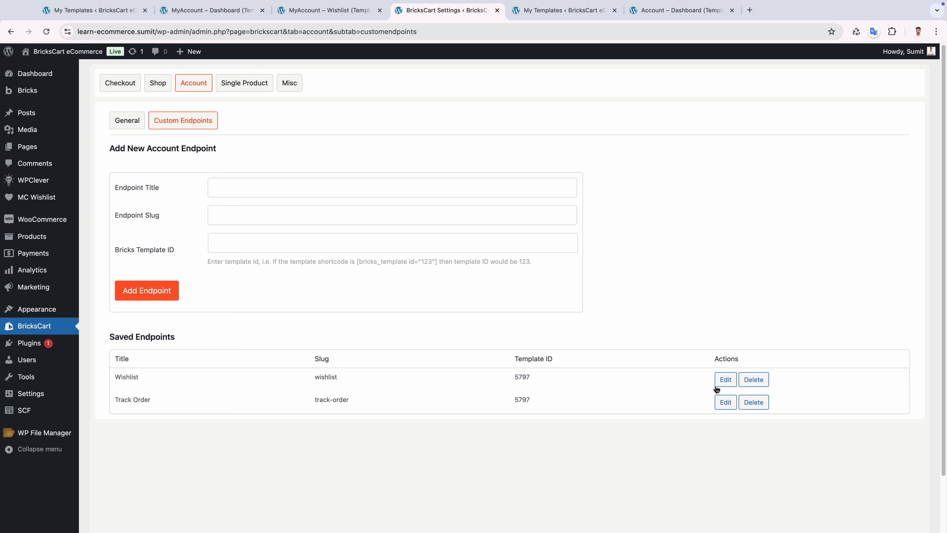
Open the saved Wishlist endpoint for editing and check the Bricks template ID assigned to it.
left_click(726, 379)
left_click_drag(234, 246, 213, 248)
left_click(200, 224)
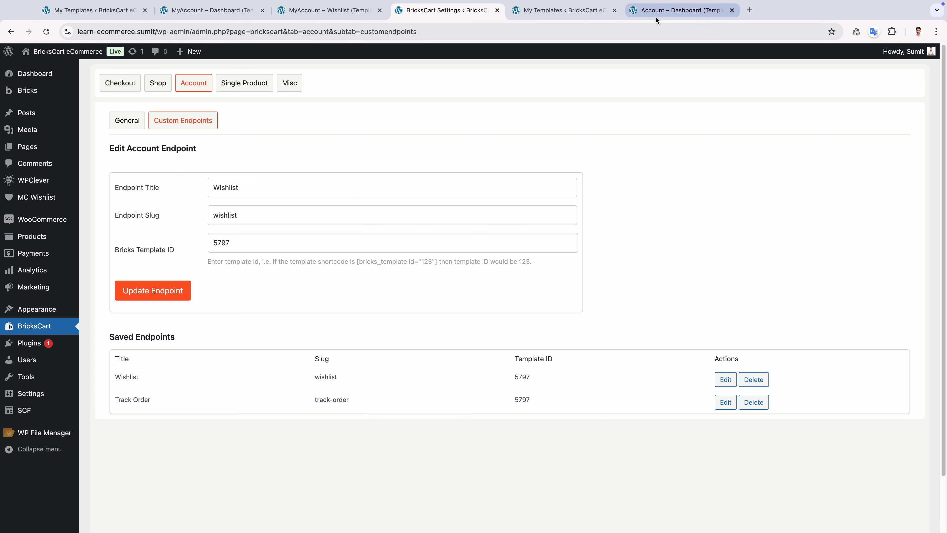
Return to the Account – Dashboard template in the Bricks builder, save it and reload the builder.
left_click(681, 10)
key("ctrl+s")
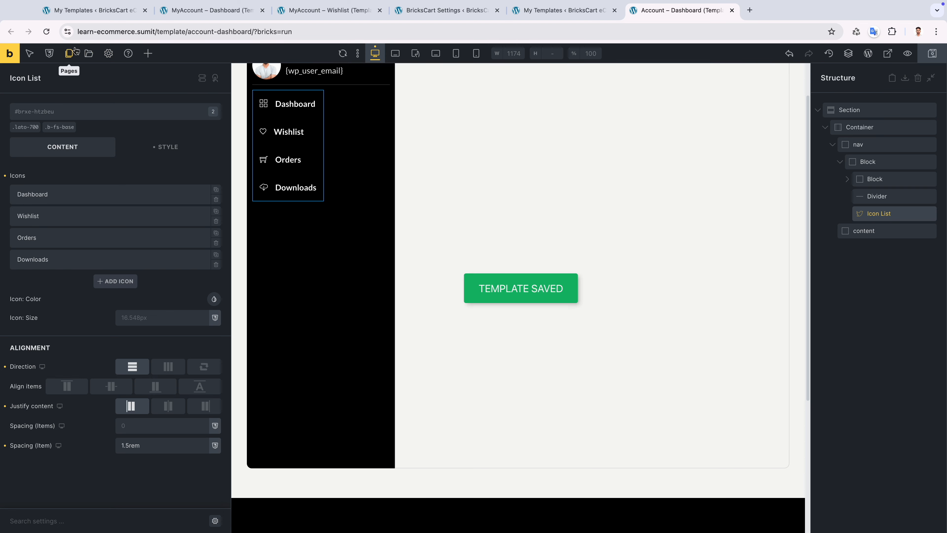
left_click(47, 31)
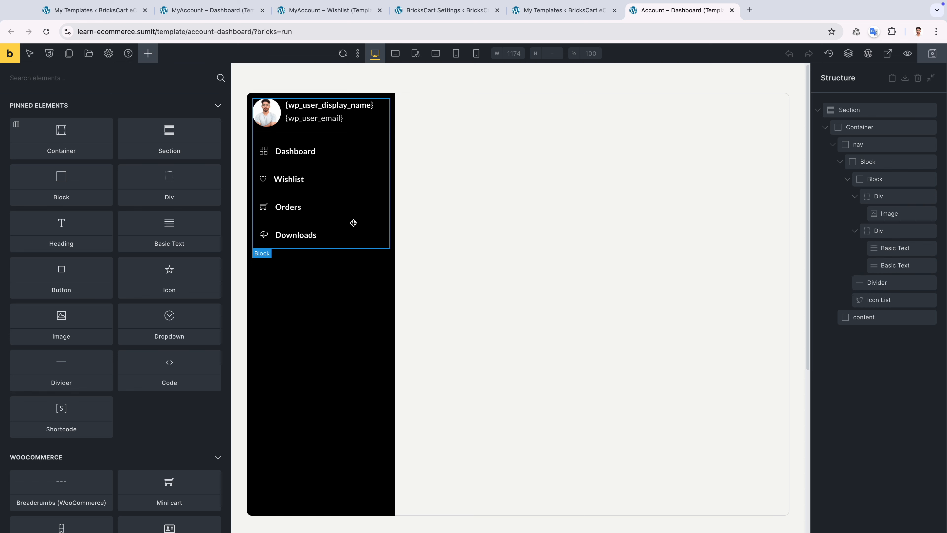
Try the Account Navigation - BricksCart element below the icon list, check its endpoint links, and delete the element.
left_click(288, 187)
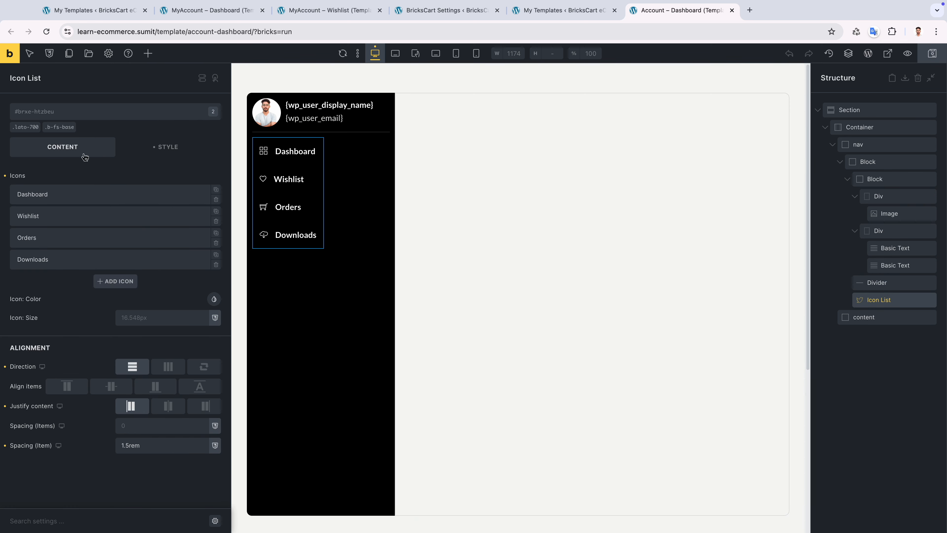
left_click(147, 56)
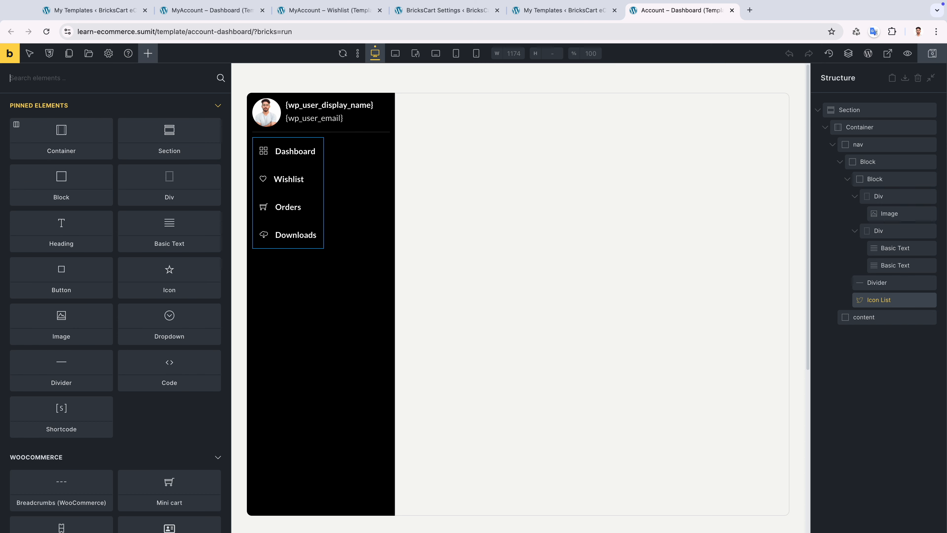
type("nav")
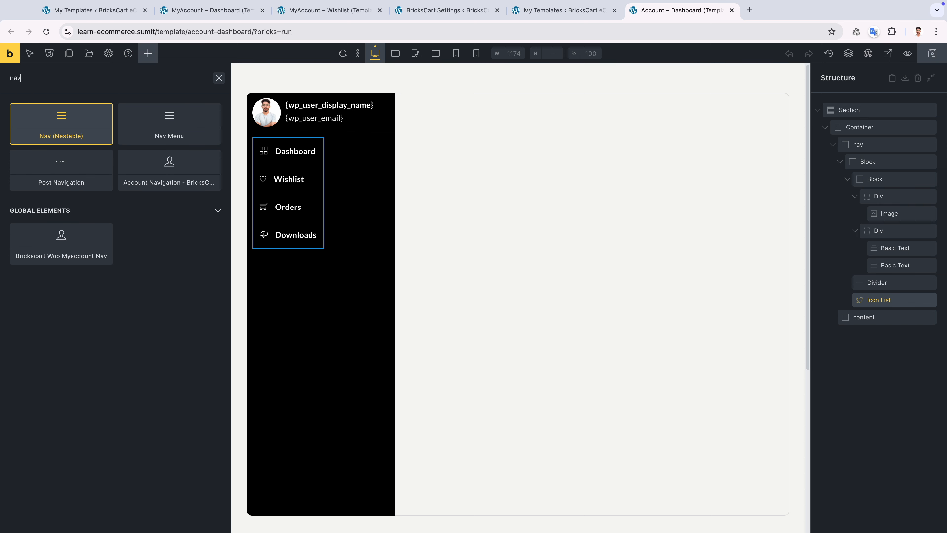
left_click(167, 175)
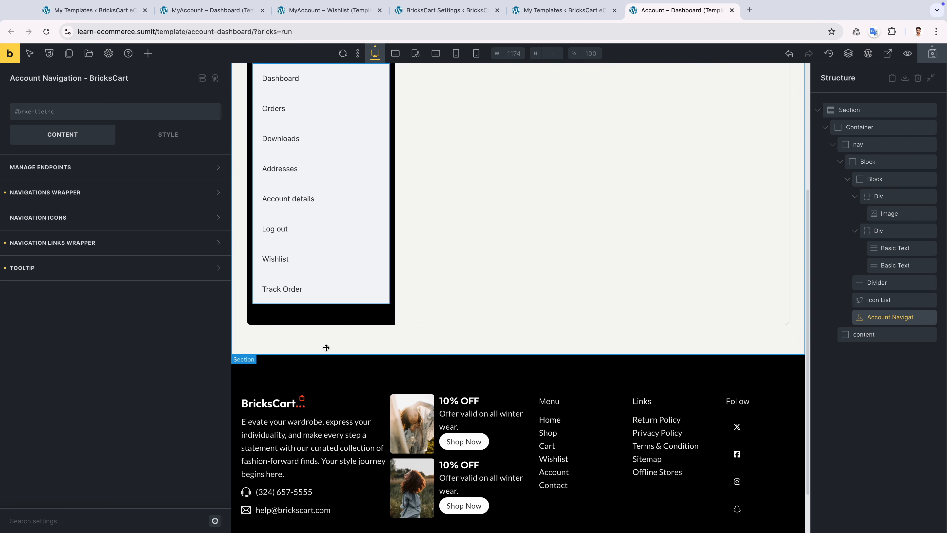
scroll(326, 347, "up", 3)
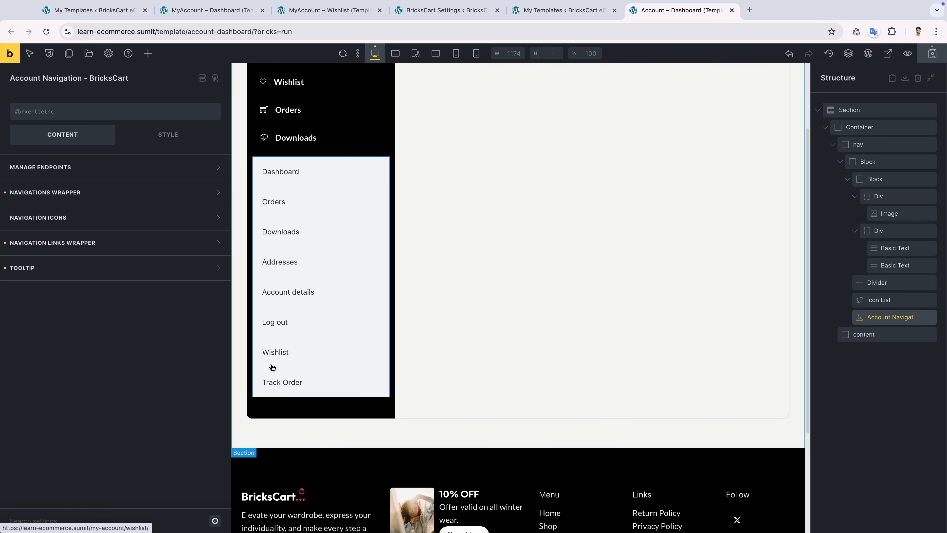
scroll(328, 380, "up", 2)
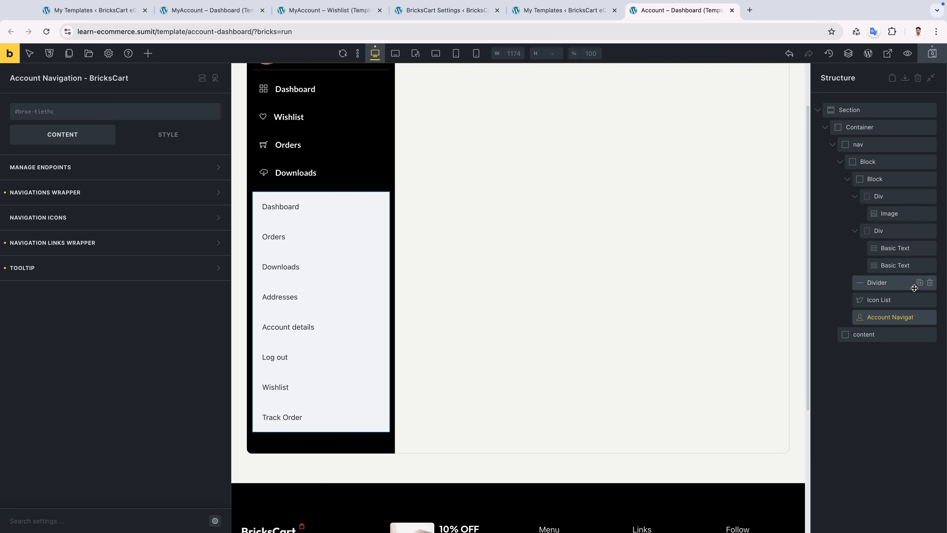
left_click(930, 317)
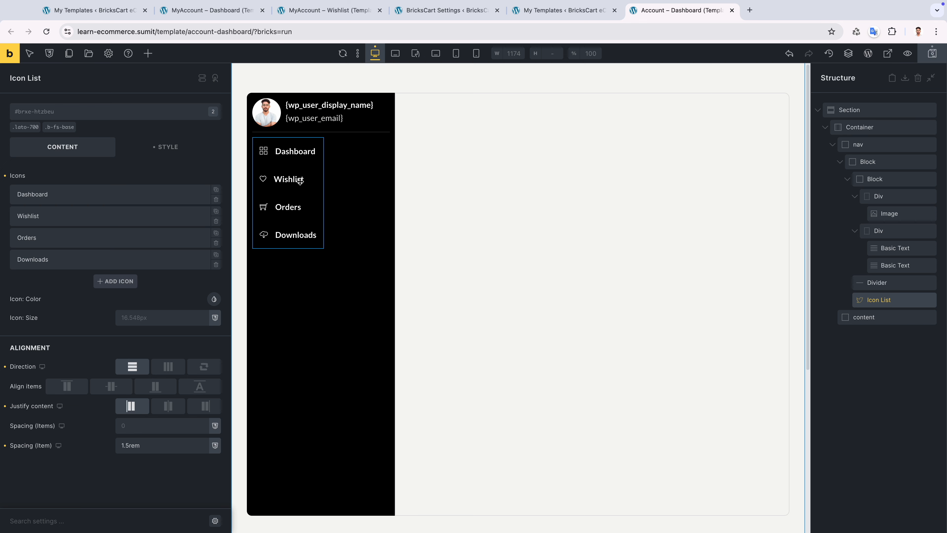
Set the icon list's direction to horizontal for the 766 px wide breakpoint.
left_click(395, 54)
left_click(415, 53)
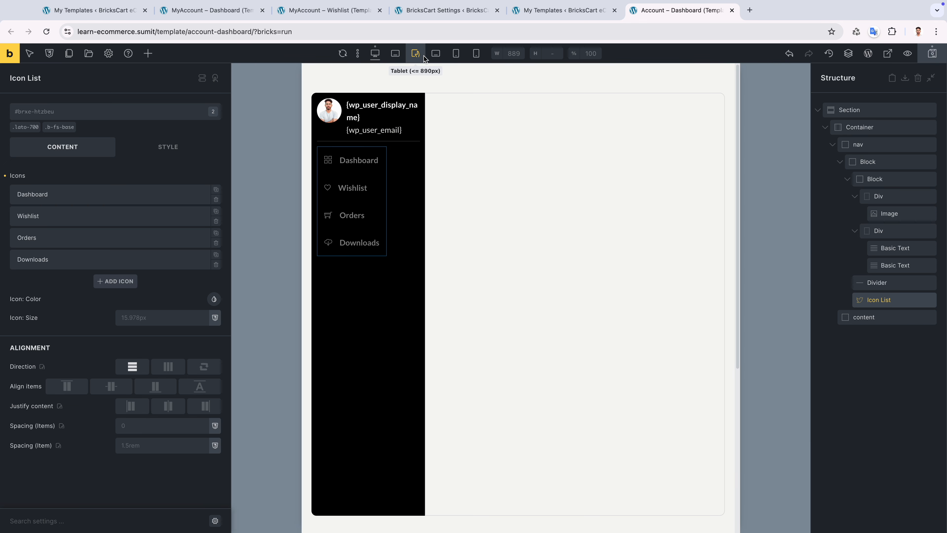
left_click(435, 53)
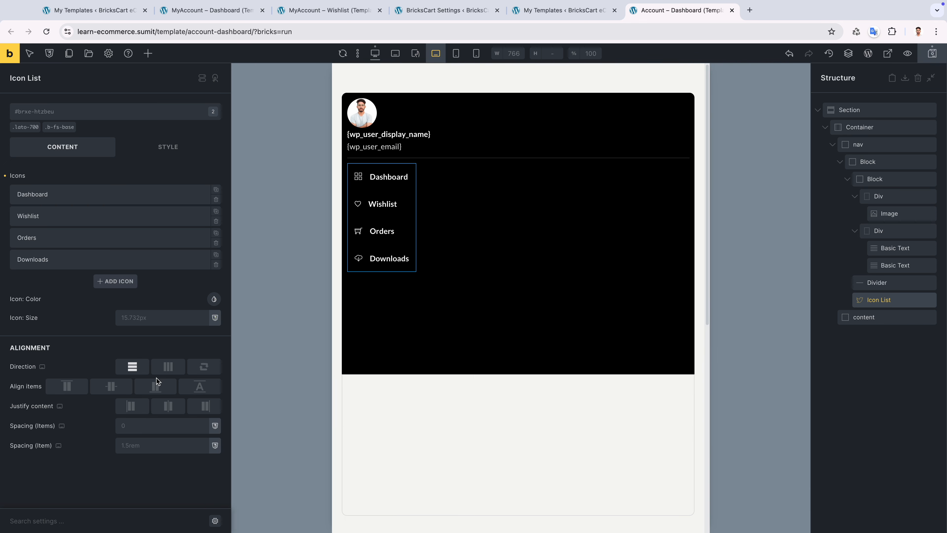
left_click(168, 366)
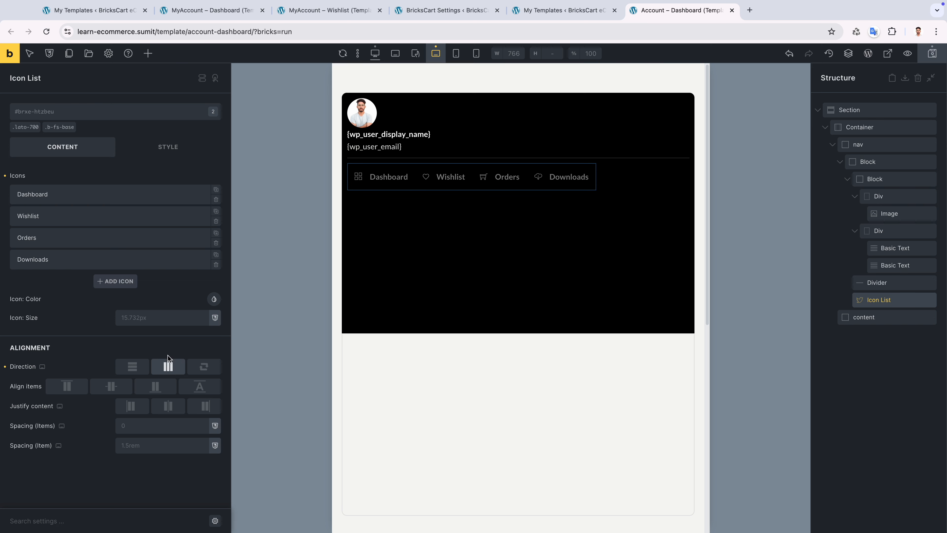
left_click(151, 321)
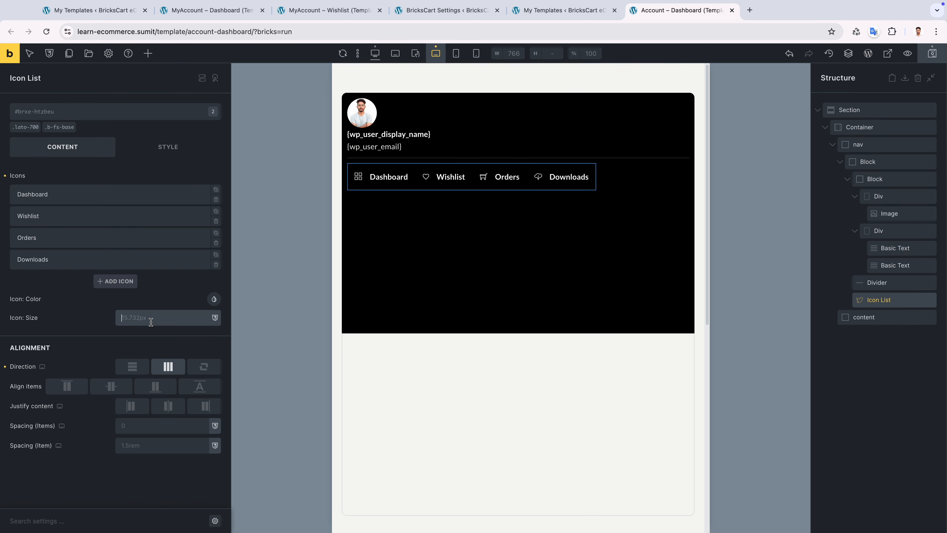
type("4rem")
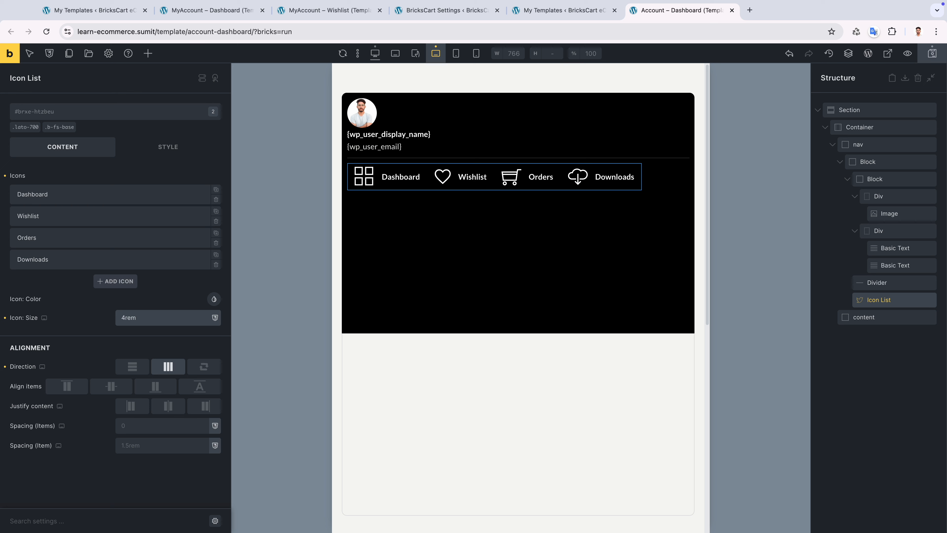
key("BackSpace")
key("BackSpace")
key("BackSpace")
key("BackSpace")
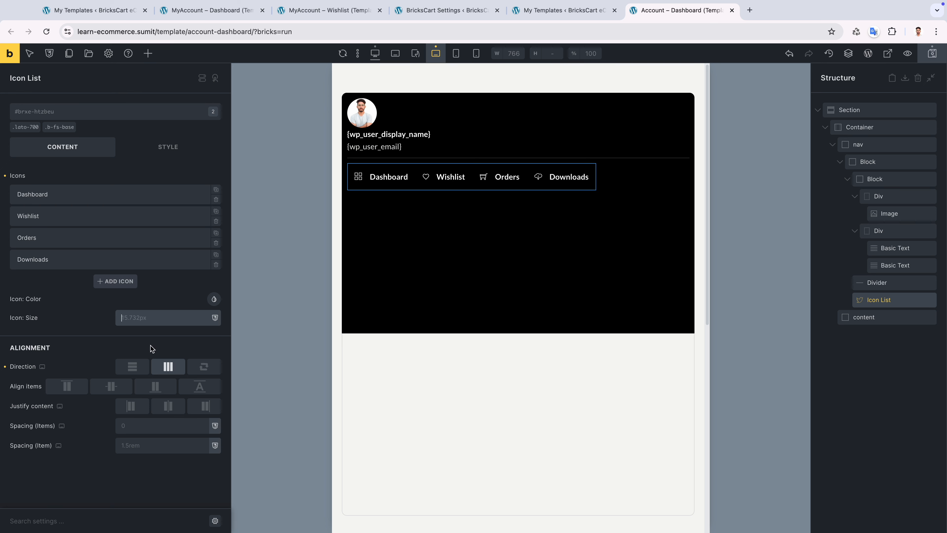
Set the spacing between the icon list's items to 2rem at the 766 px breakpoint.
left_click(165, 444)
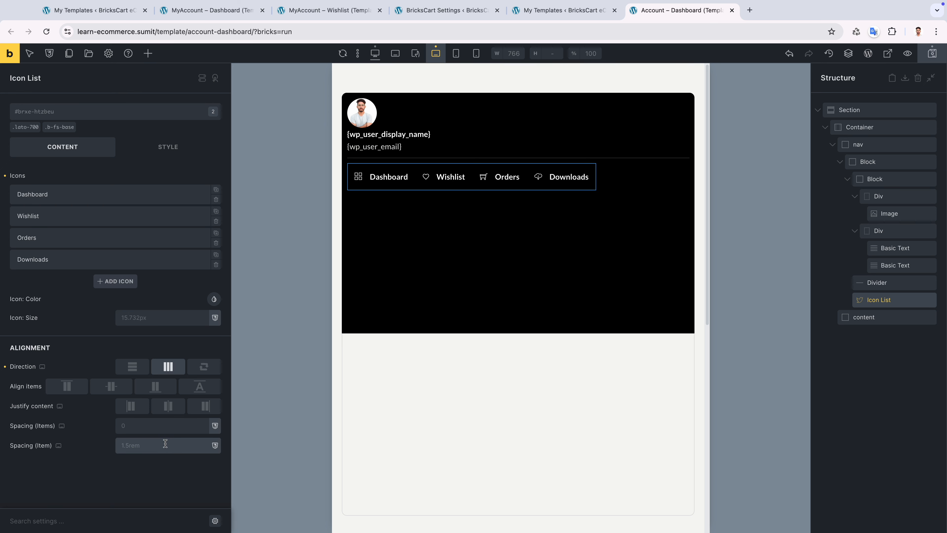
left_click(162, 428)
type("2rem")
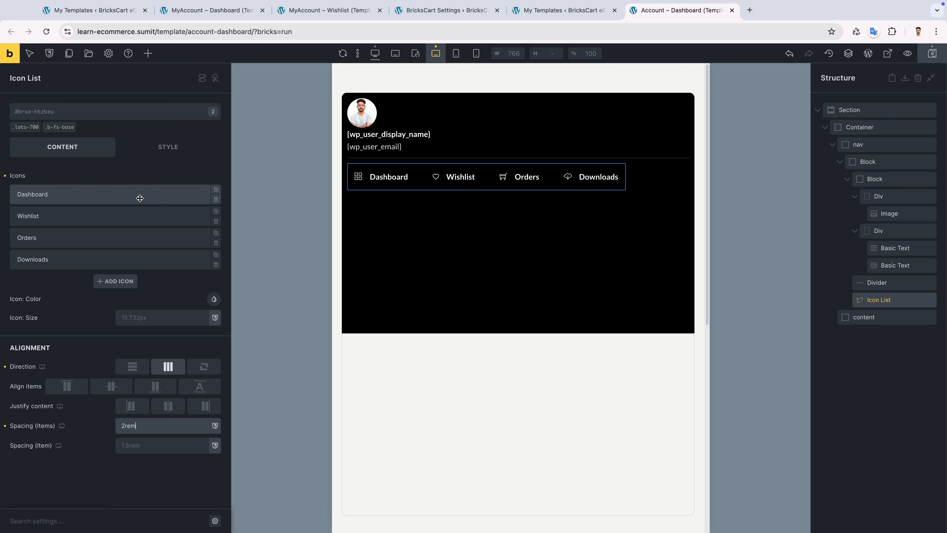
left_click(112, 194)
scroll(130, 368, "down", 1)
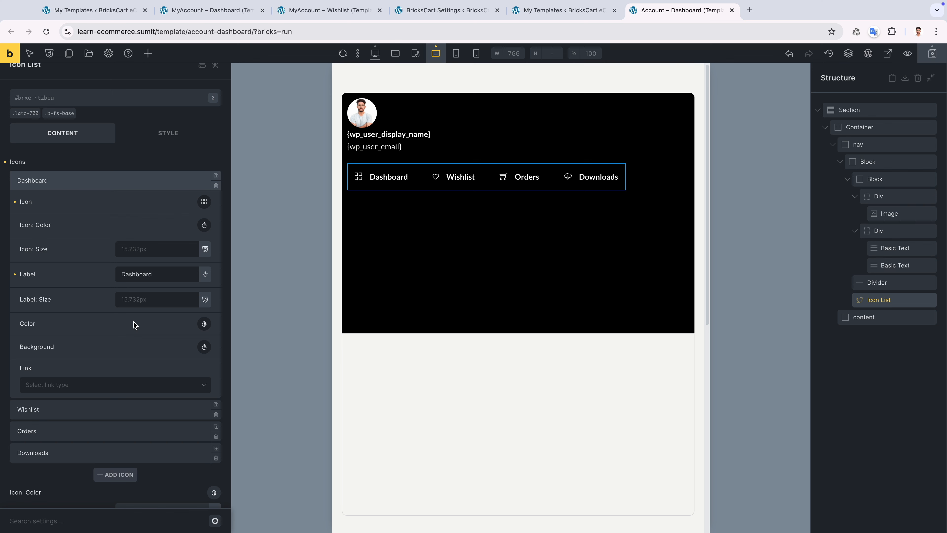
left_click(126, 182)
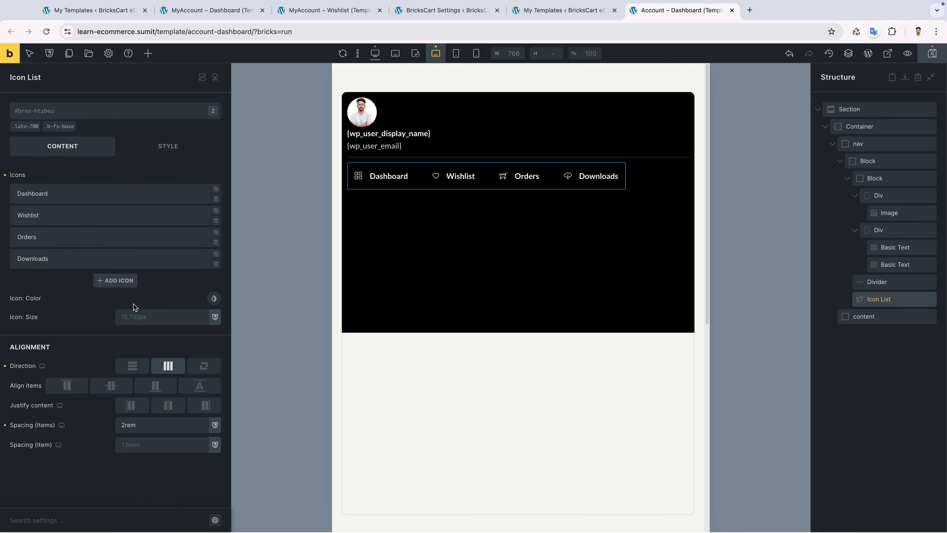
Give the icon list items a solid dark-gray border with linked widths of 1 on all four sides at this breakpoint.
left_click(167, 146)
left_click(86, 254)
left_click(214, 278)
left_click(85, 326)
type("1")
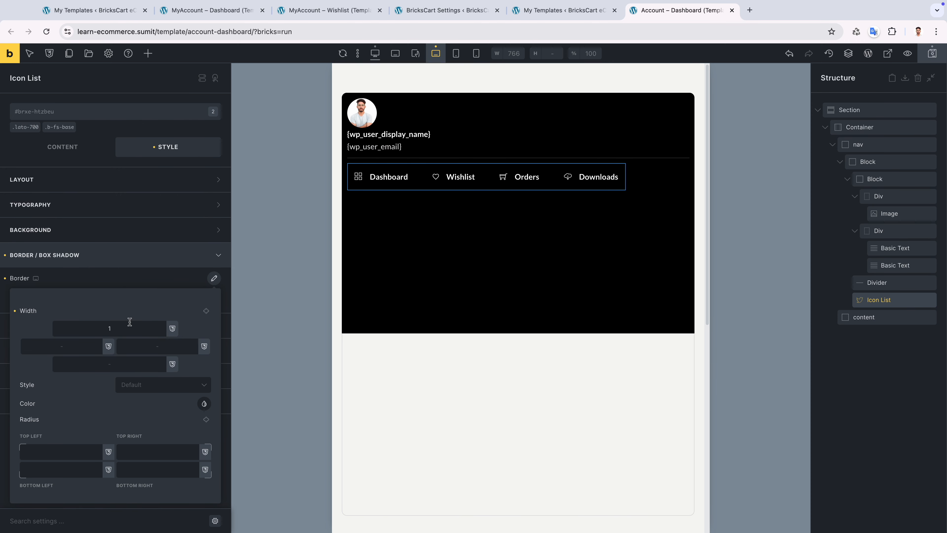
left_click(206, 310)
left_click(163, 385)
left_click(152, 430)
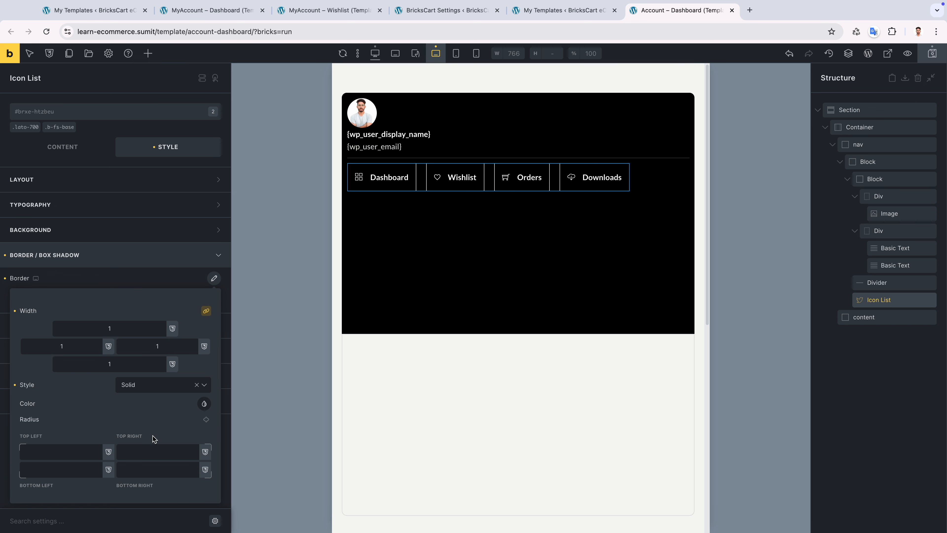
left_click(204, 403)
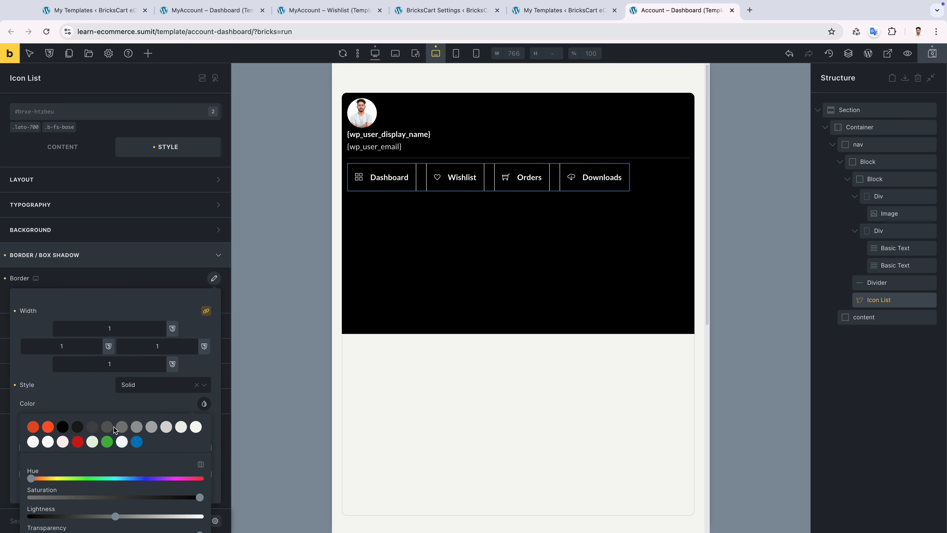
left_click(94, 428)
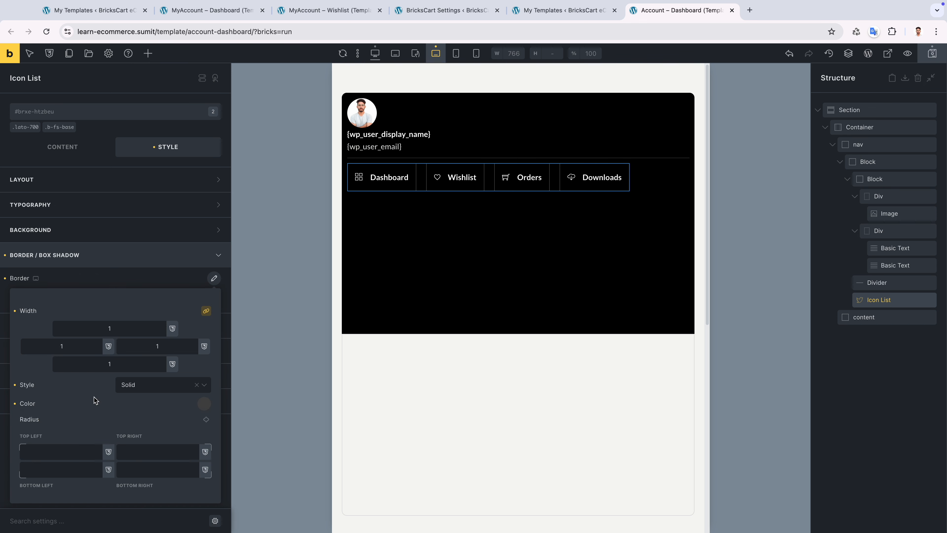
Set the icon list items' background to the near-black palette colour one shade darker than very-light-black.
left_click(123, 233)
left_click(213, 254)
left_click(83, 279)
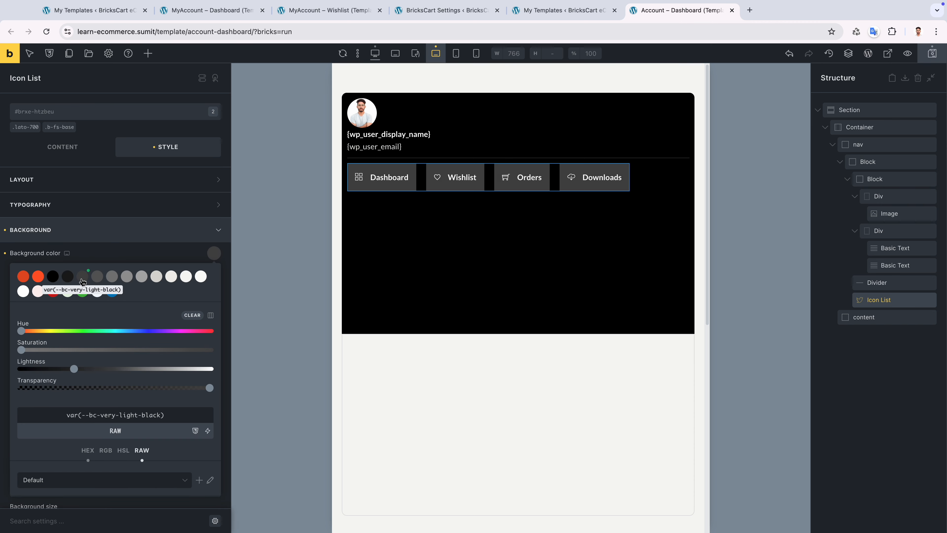
left_click(67, 277)
left_click(143, 243)
left_click(142, 241)
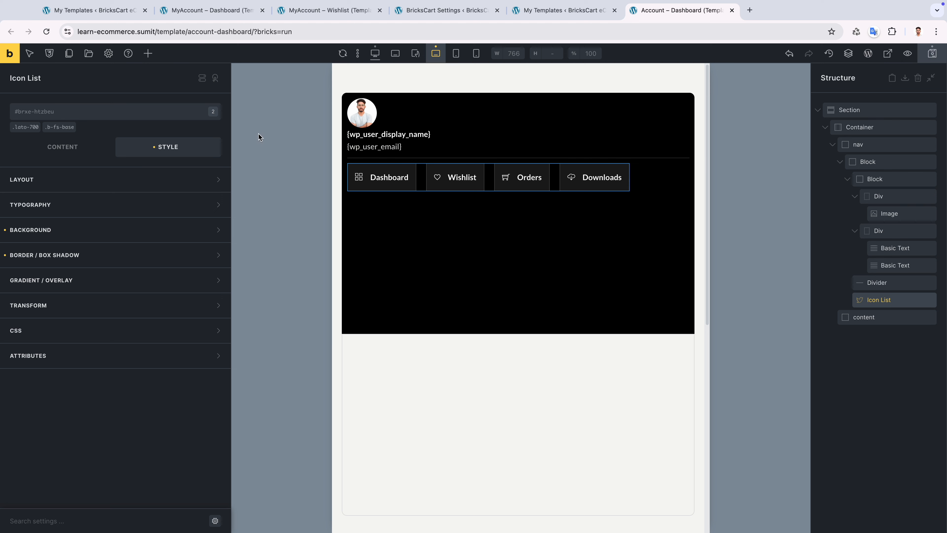
Return to the desktop breakpoint and link the icon list's Dashboard item to the custom URL /my-account/.
left_click(375, 54)
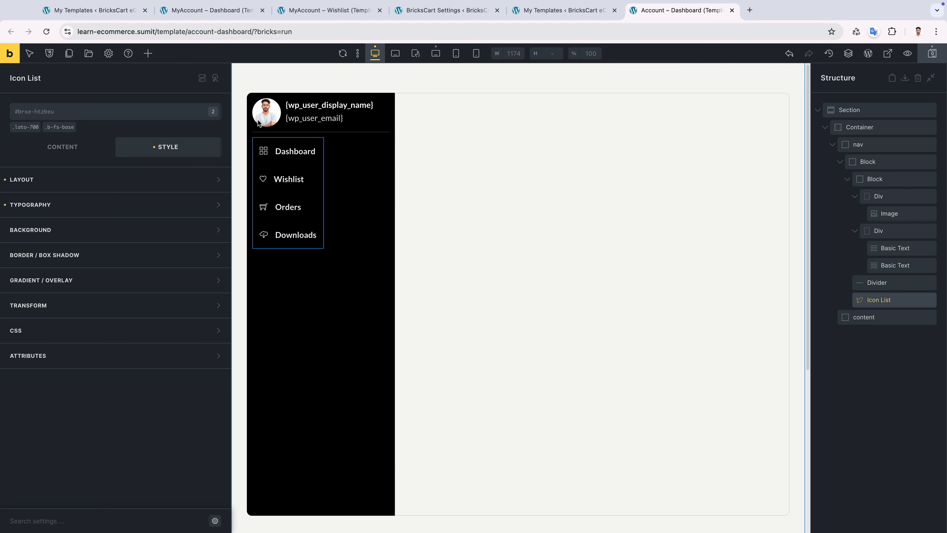
left_click(73, 147)
left_click(99, 194)
scroll(61, 328, "down", 1)
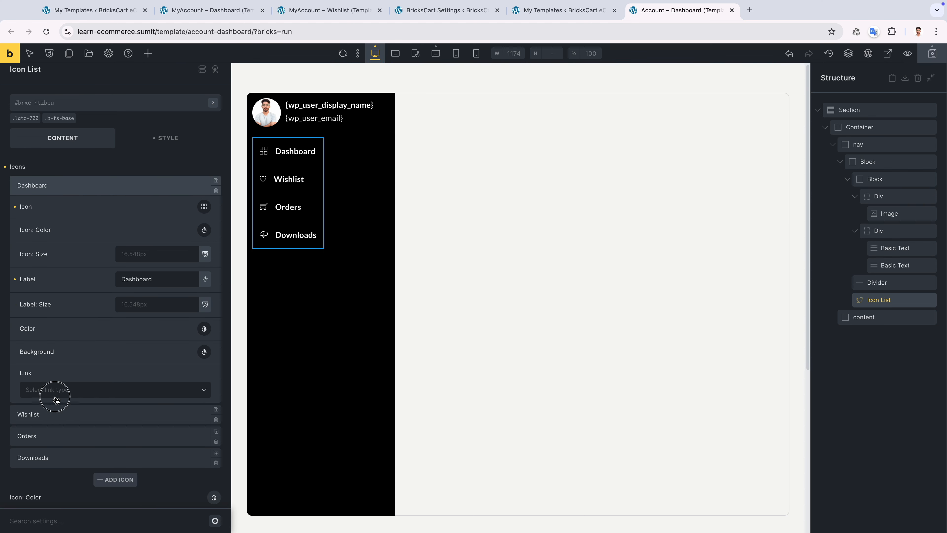
left_click(54, 398)
left_click(66, 452)
left_click(91, 415)
type("/myaccount")
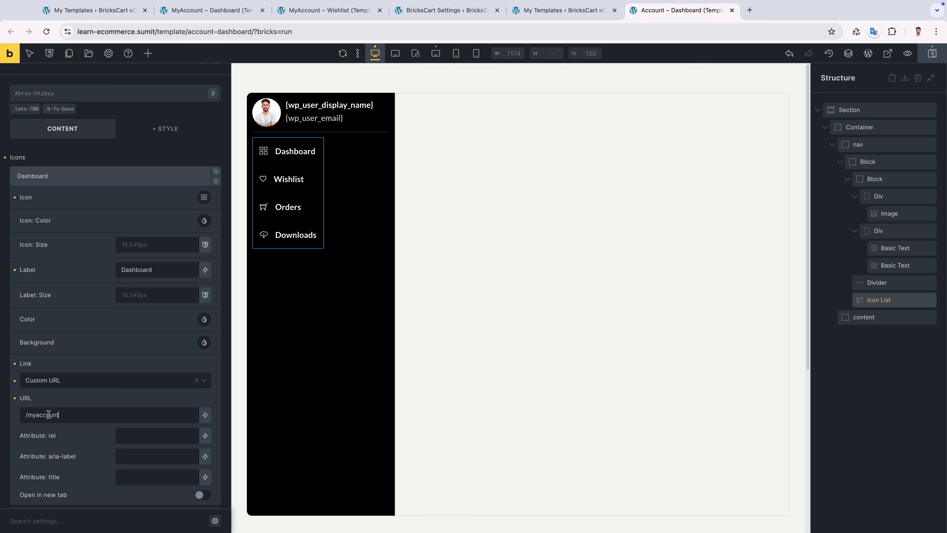
left_click(37, 415)
type("-")
key("End")
type("/")
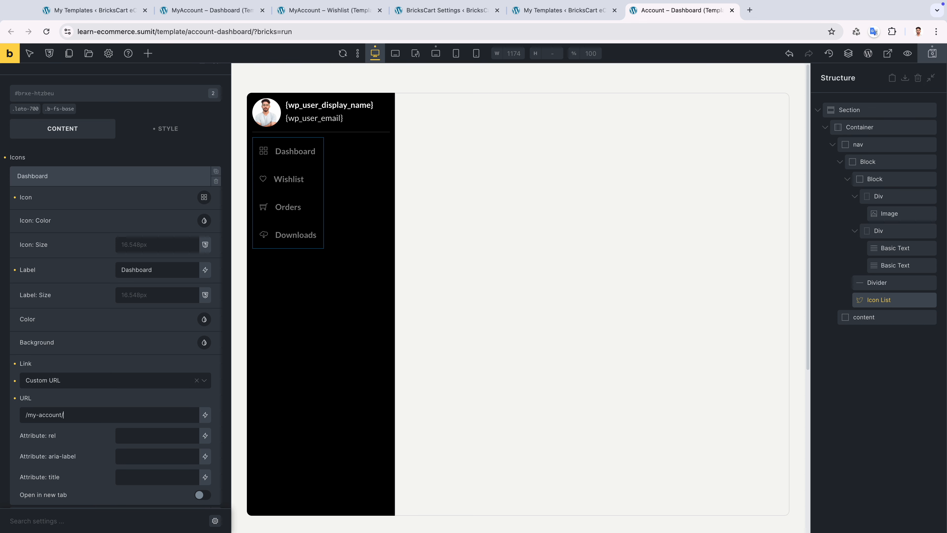
left_click(107, 182)
Link the icon list's Wishlist item to the custom URL /my-account/wishlist, reusing the Dashboard item's URL as its base.
left_click(97, 218)
left_click(66, 197)
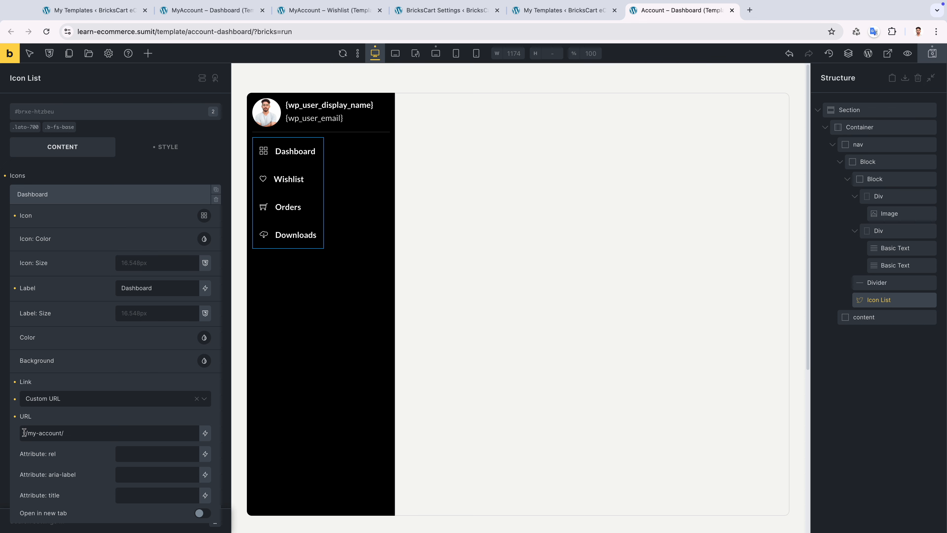
left_click(91, 204)
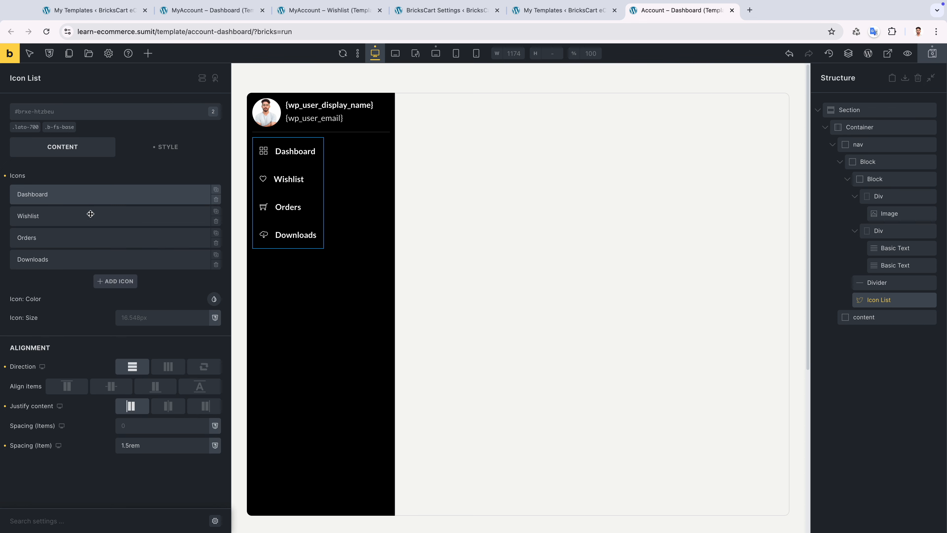
left_click(91, 216)
left_click(85, 421)
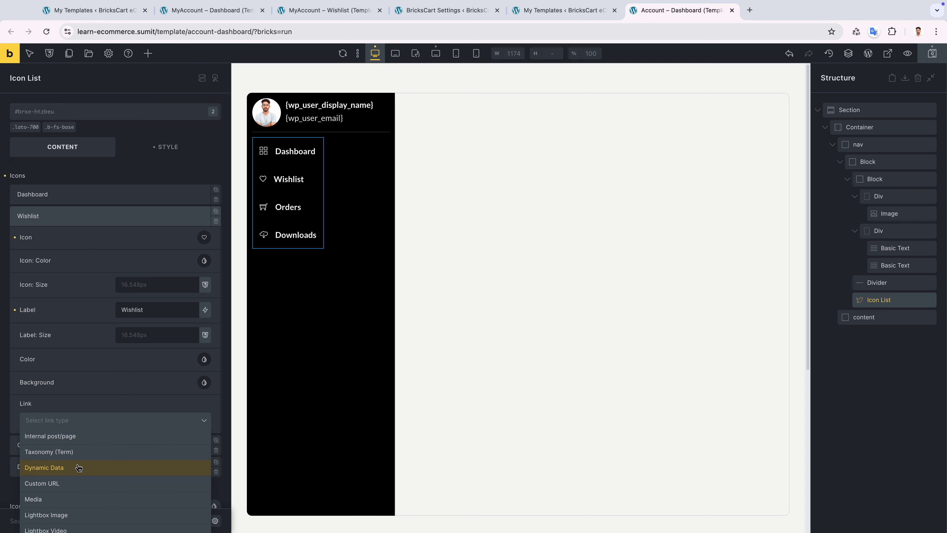
left_click(76, 484)
left_click(73, 455)
type("/my-account/")
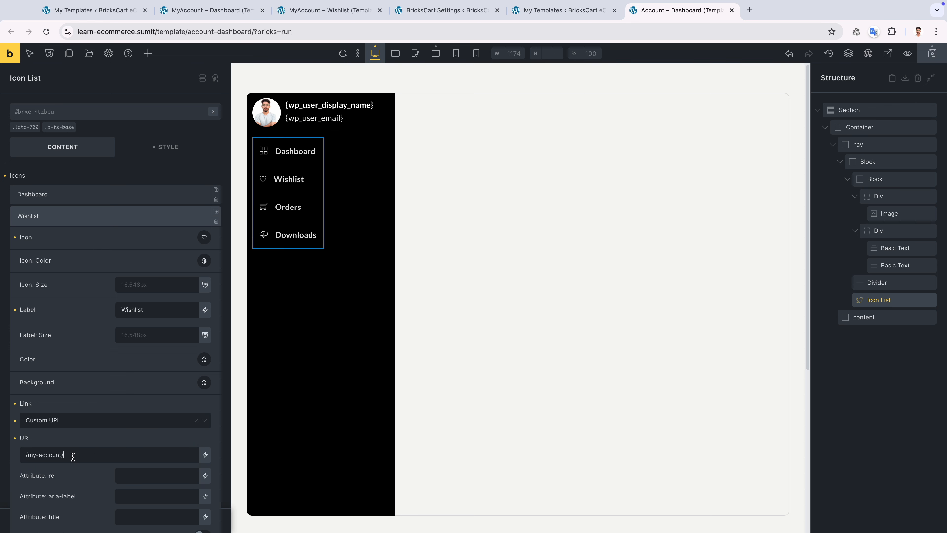
type("wishlist")
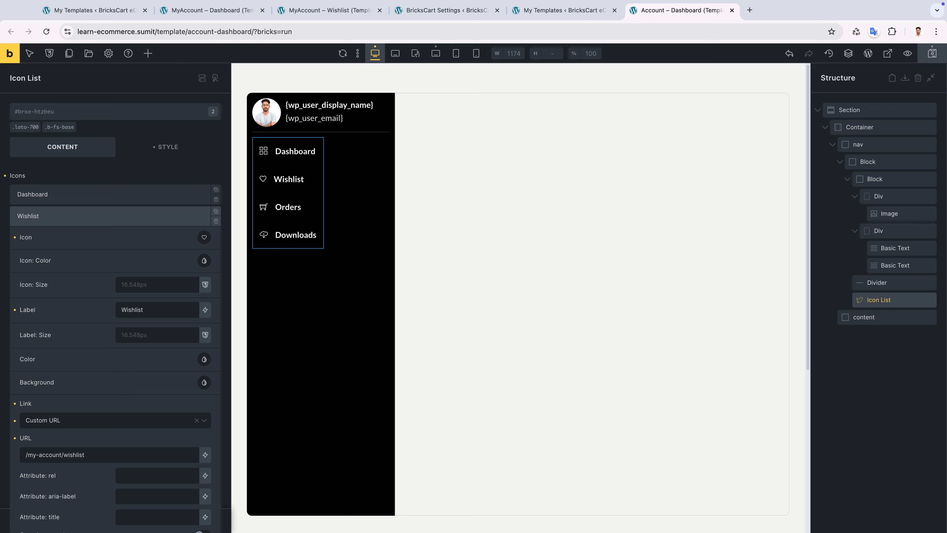
Replace the icon list below the divider with the Account Navigation - BricksCart element.
left_click(106, 195)
left_click(106, 196)
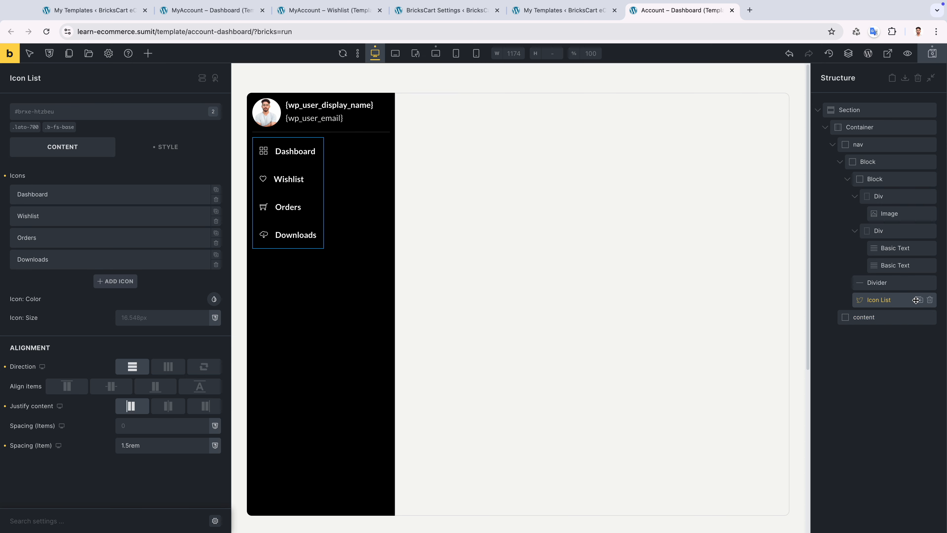
left_click(929, 301)
scroll(543, 345, "up", 3)
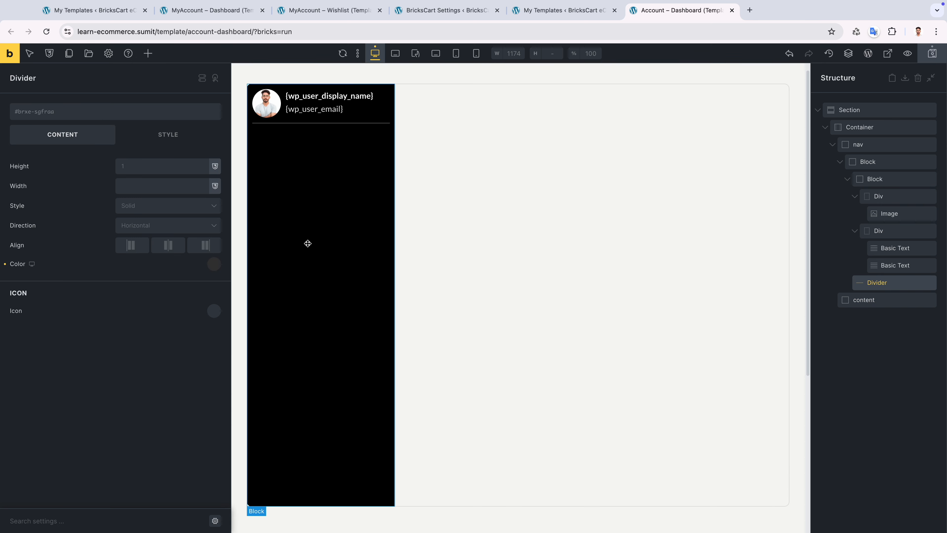
left_click(148, 53)
type("nav")
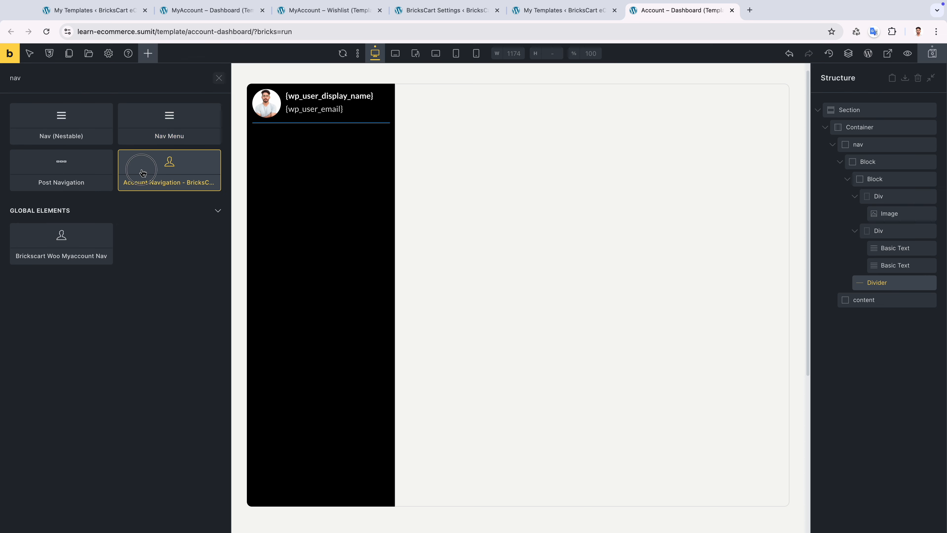
left_click(143, 172)
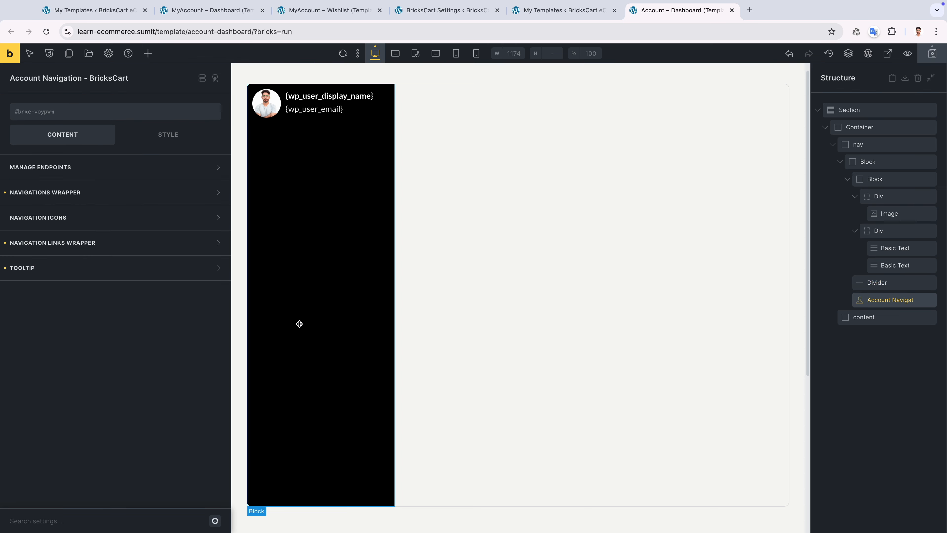
Disable the Logout endpoint in the account navigation and set the Dashboard endpoint's order to 10.
left_click(90, 168)
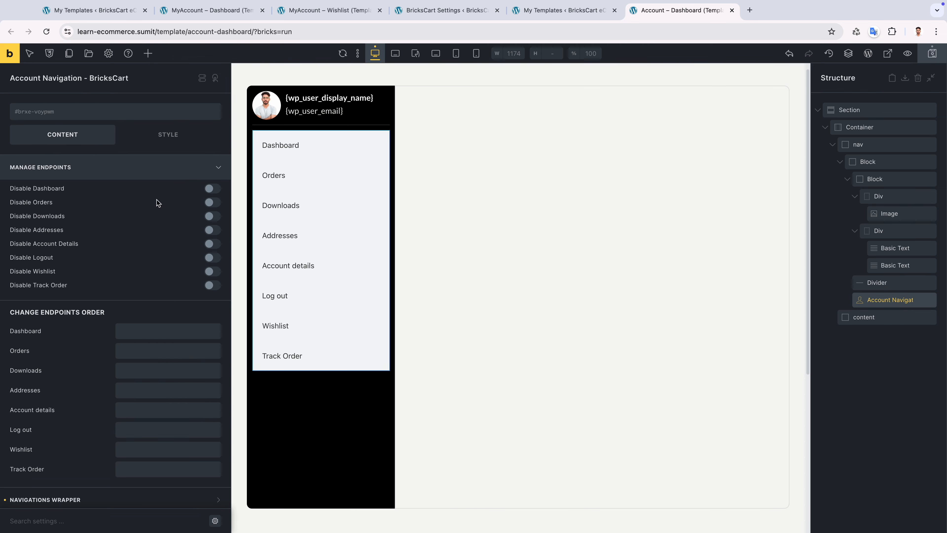
left_click(217, 259)
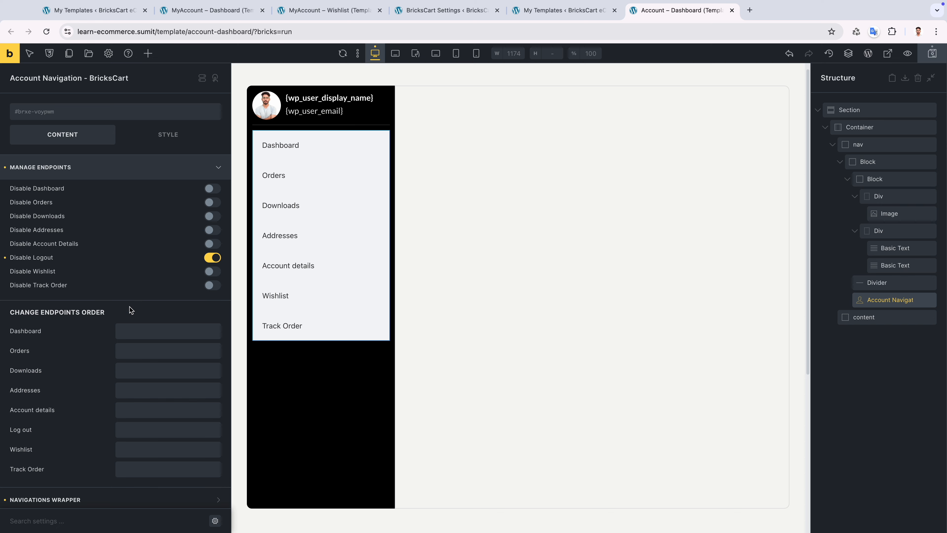
scroll(129, 307, "down", 1)
left_click(133, 312)
type("1")
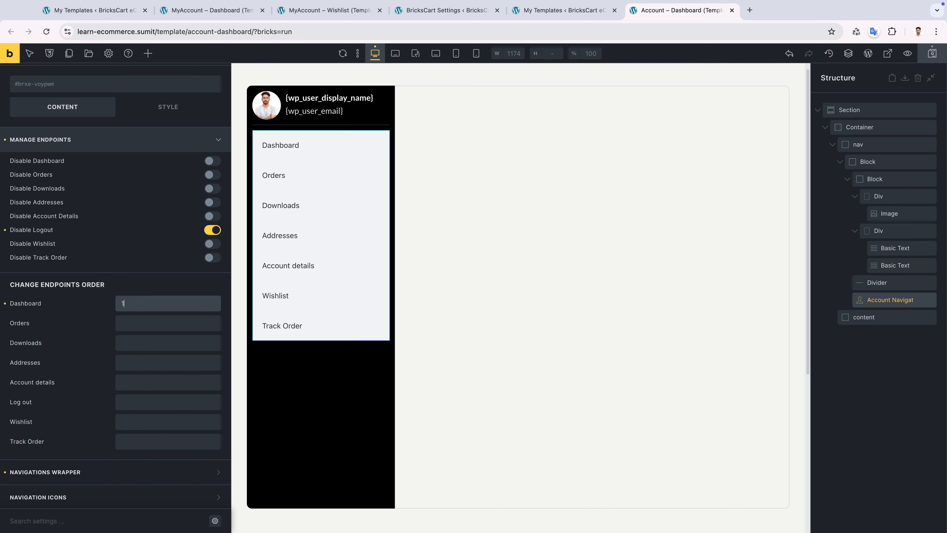
type("0")
Set the endpoint order to 30 for Orders, 50 for Downloads, 60 for Addresses, 70 for Account details, 20 for Wishlist and 40 for Track Order.
left_click(139, 323)
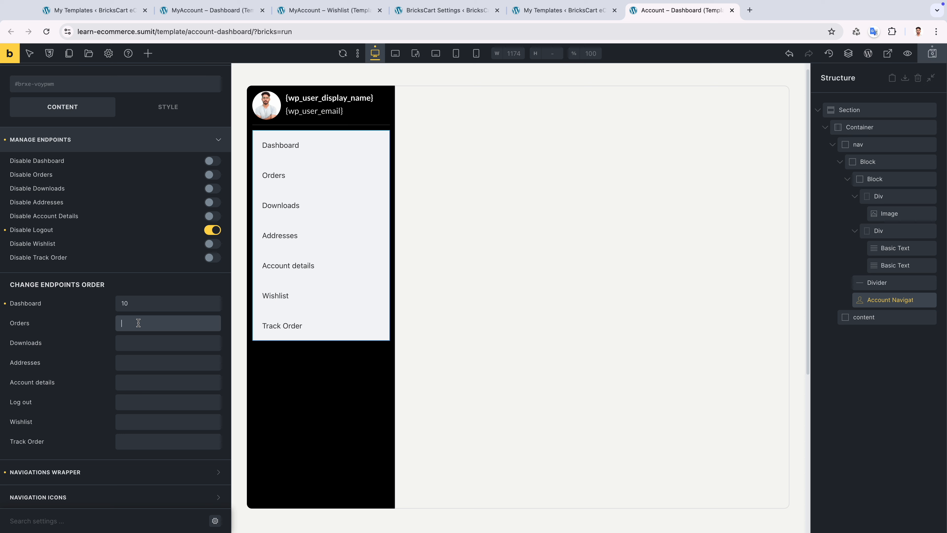
left_click(144, 340)
type("50")
left_click(139, 361)
type("60")
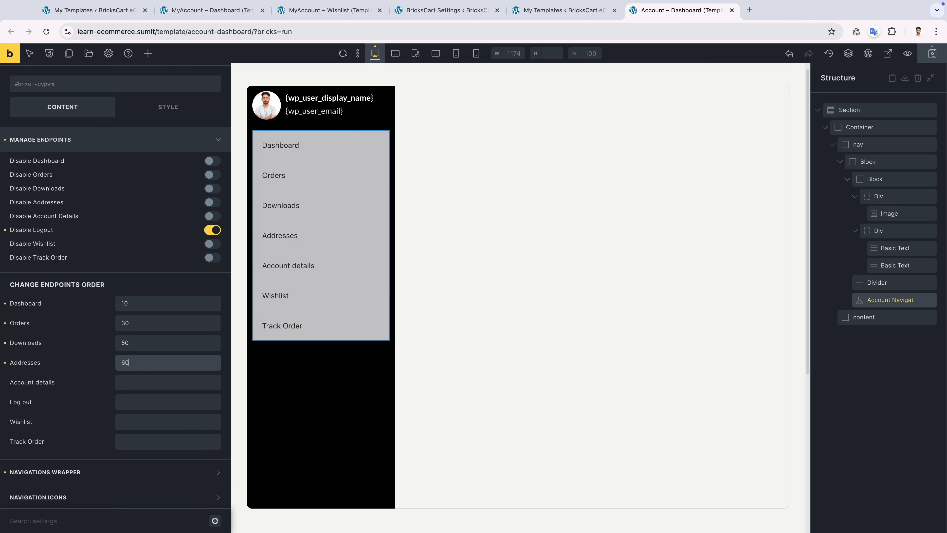
left_click(142, 382)
type("70")
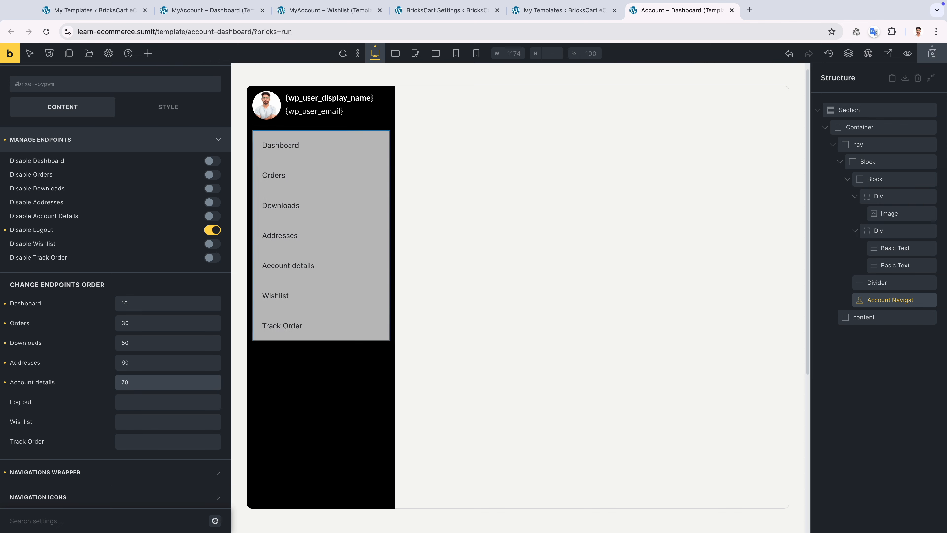
left_click(143, 420)
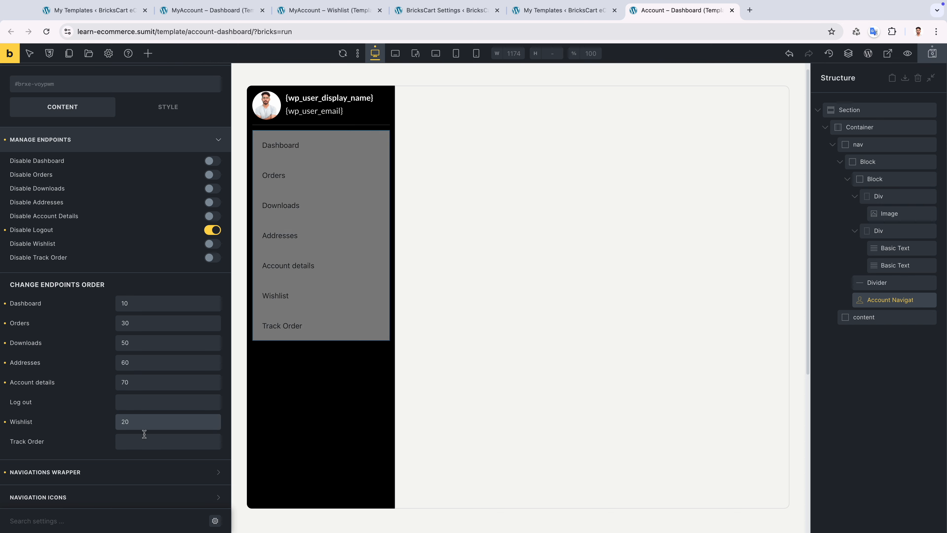
left_click(145, 440)
type("40")
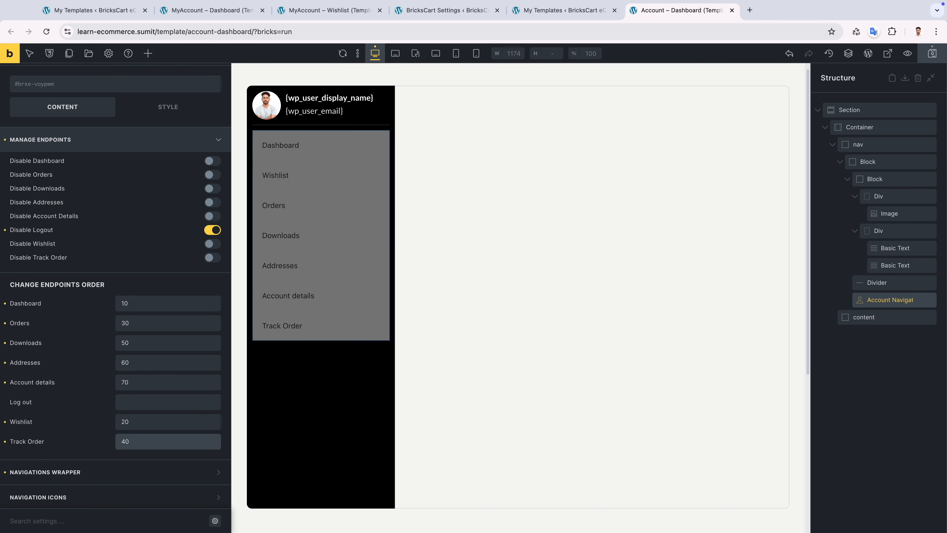
Set the navigations wrapper's background to the black palette colour.
scroll(97, 416, "down", 2)
left_click(98, 417)
scroll(119, 359, "down", 1)
left_click(214, 303)
left_click(57, 328)
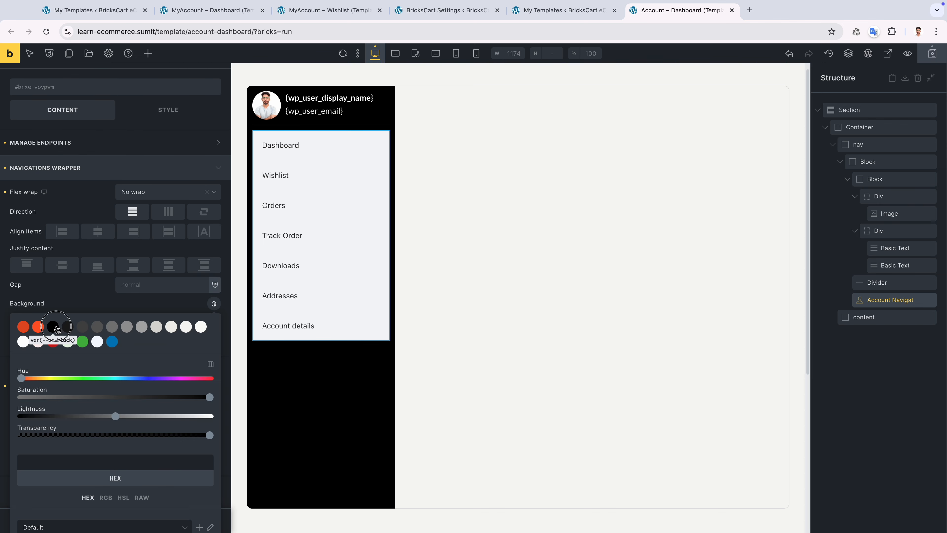
left_click(79, 297)
Assign the classes .lato-700 and .b-fs-base to the account navigation element.
scroll(108, 224, "up", 1)
left_click(97, 106)
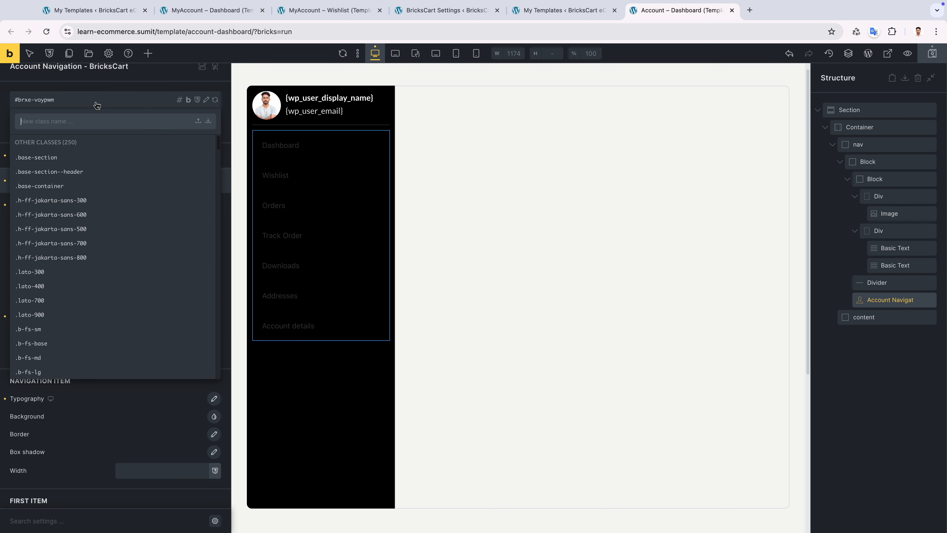
left_click(43, 301)
left_click(72, 102)
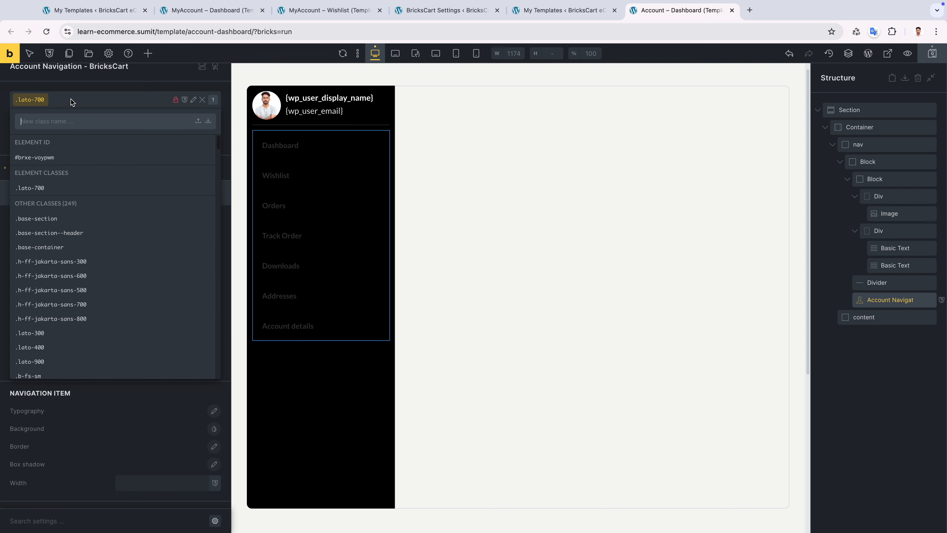
type("b-fs")
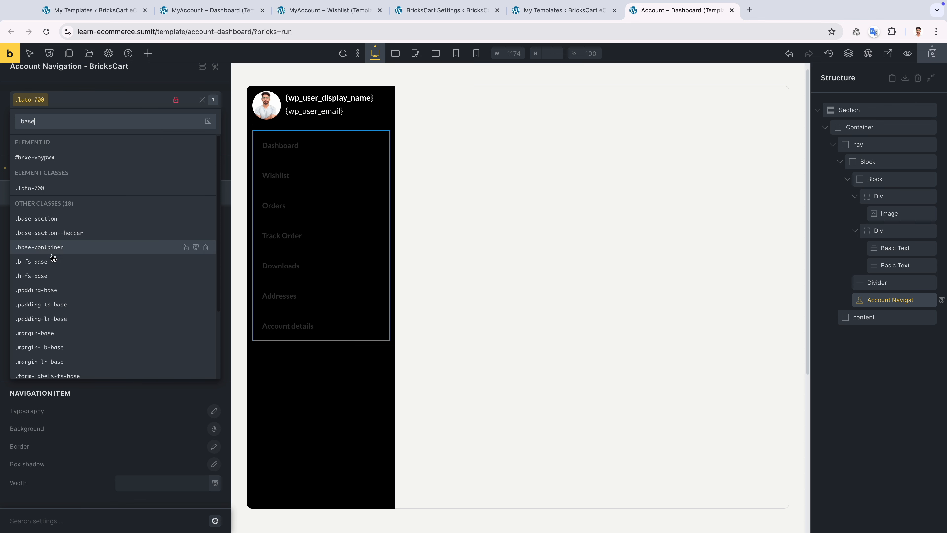
left_click(55, 247)
left_click(59, 115)
Give the navigations wrapper a solid bottom border of width 1 in the dark-gray palette colour.
scroll(149, 261, "down", 1)
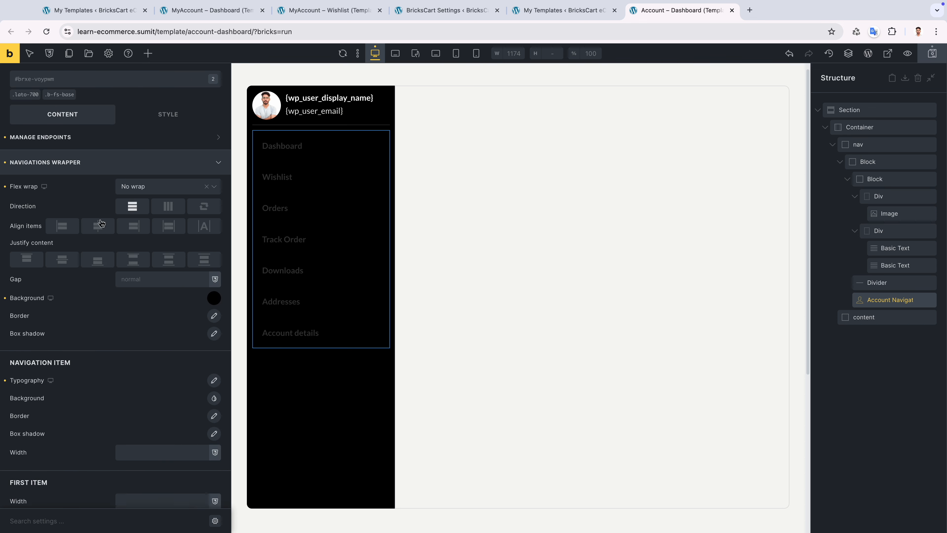
left_click(216, 308)
scroll(141, 358, "down", 1)
type("1")
left_click(141, 382)
left_click(136, 415)
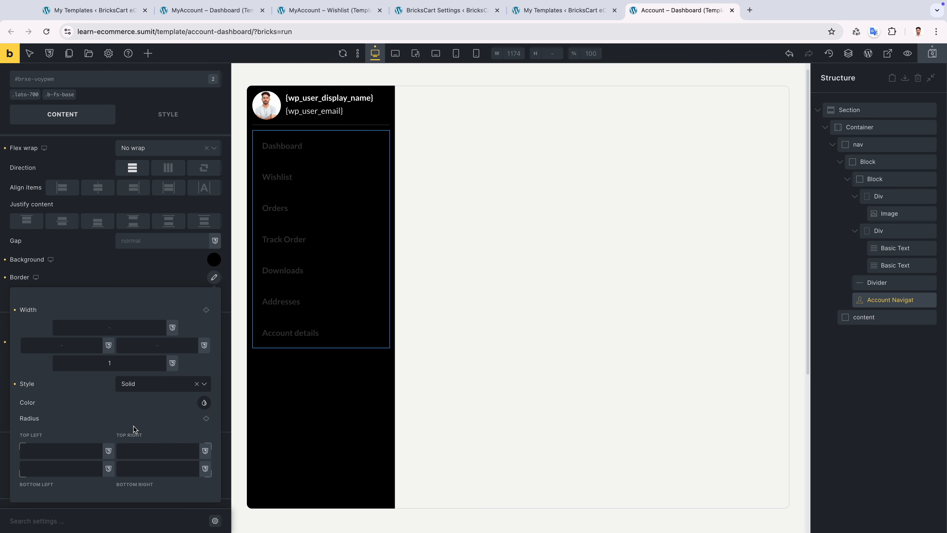
left_click(204, 403)
left_click(92, 425)
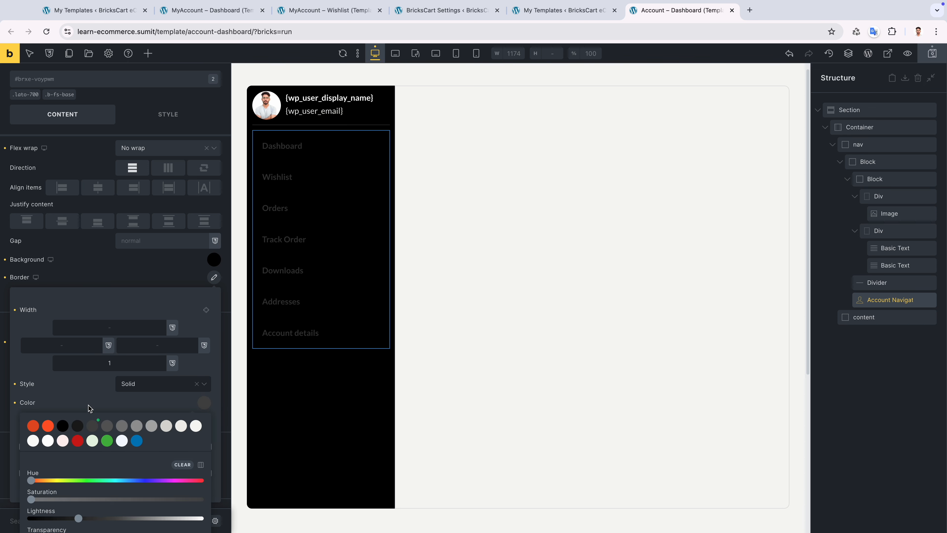
left_click(90, 405)
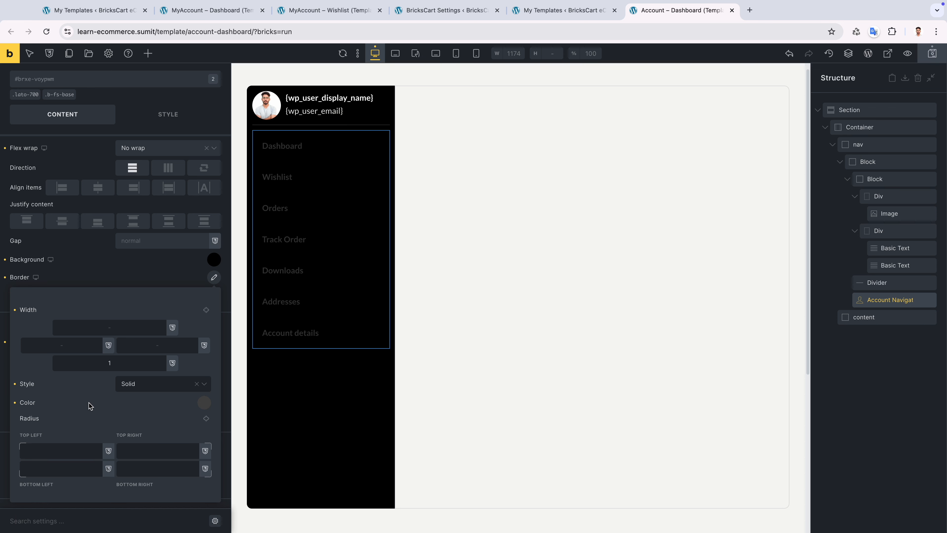
left_click(145, 279)
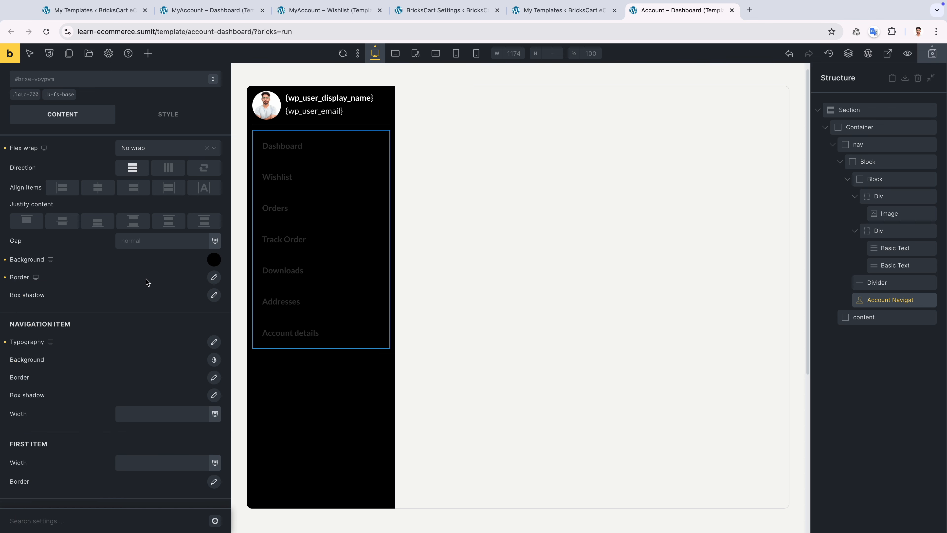
Save the template, refresh the canvas and review the navigations wrapper's border settings.
key("ctrl+s")
left_click(343, 56)
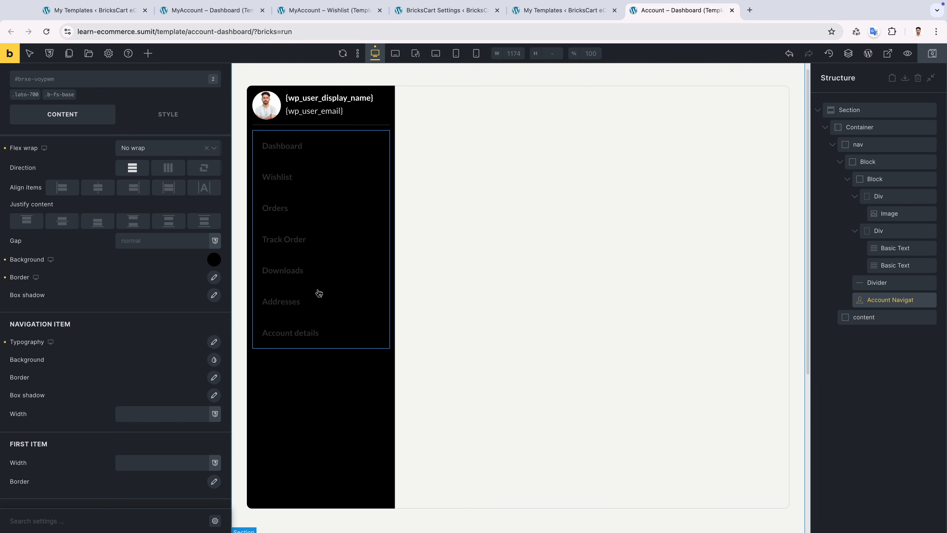
scroll(136, 310, "down", 2)
scroll(136, 311, "up", 2)
left_click(215, 280)
scroll(144, 310, "down", 3)
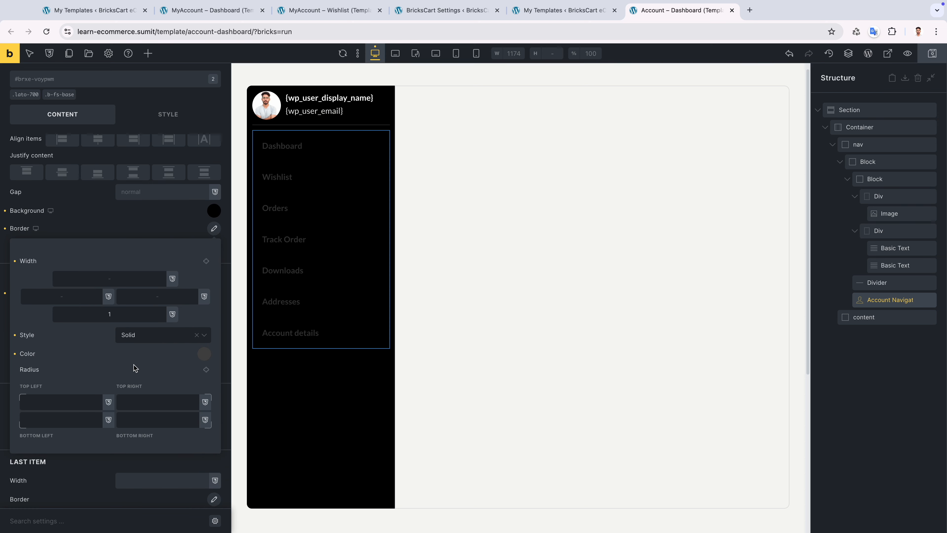
left_click(131, 231)
scroll(127, 270, "down", 2)
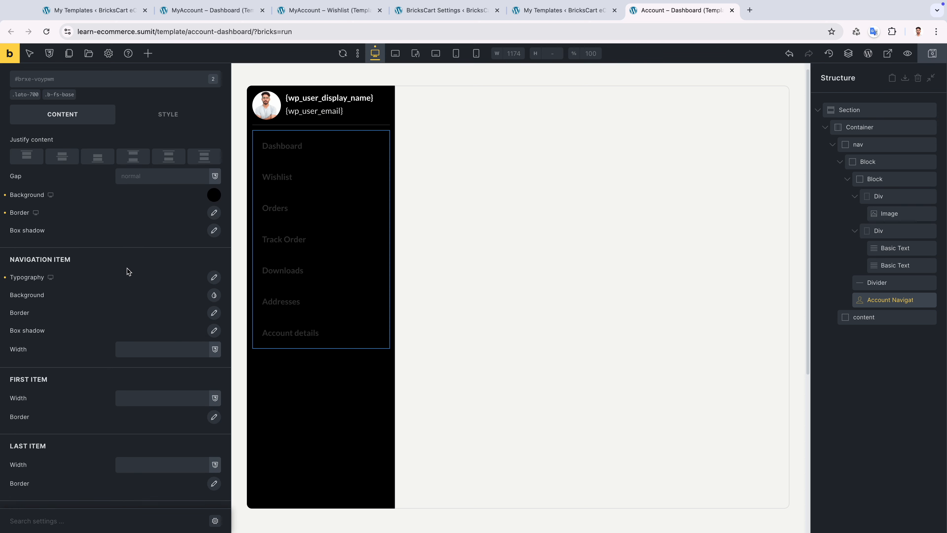
scroll(130, 263, "up", 2)
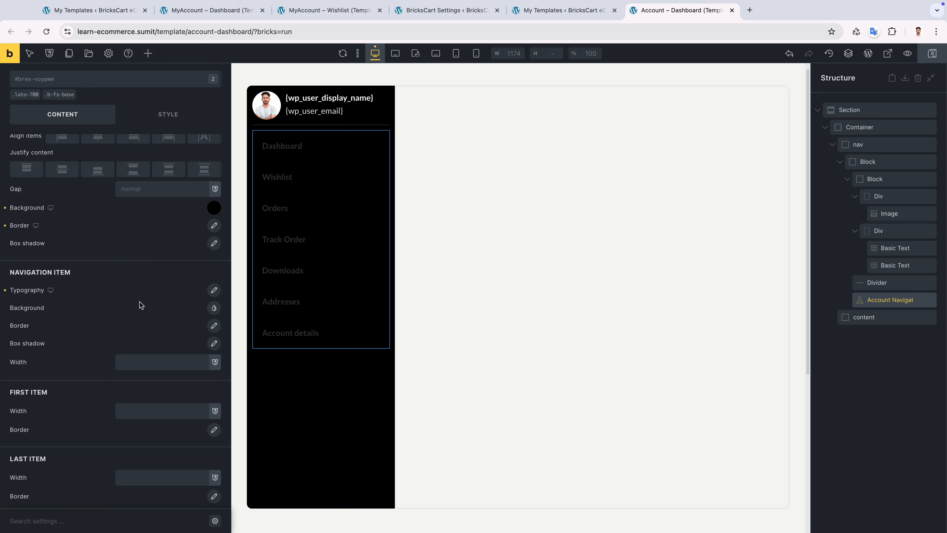
Set the navigation items' text colour to an off-white palette colour.
left_click(214, 289)
left_click(204, 316)
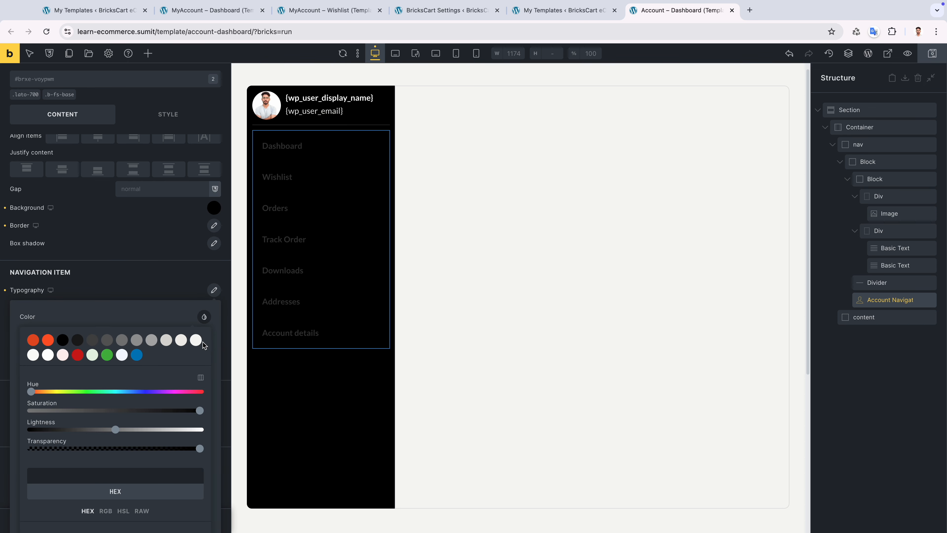
left_click(181, 340)
left_click(173, 293)
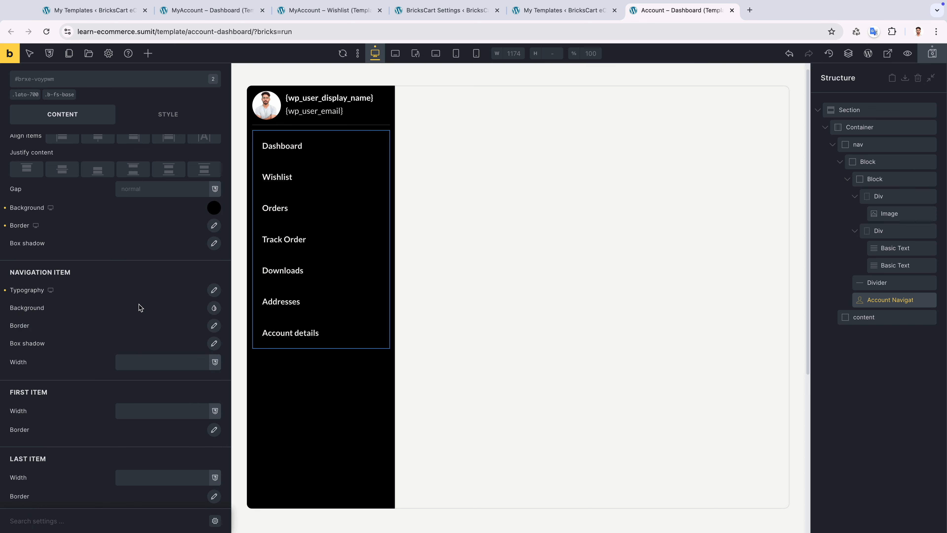
Clear the wrapper's border and give the navigation items a solid bottom border of width 1 in var(--bc-very-light-black).
scroll(197, 314, "down", 1)
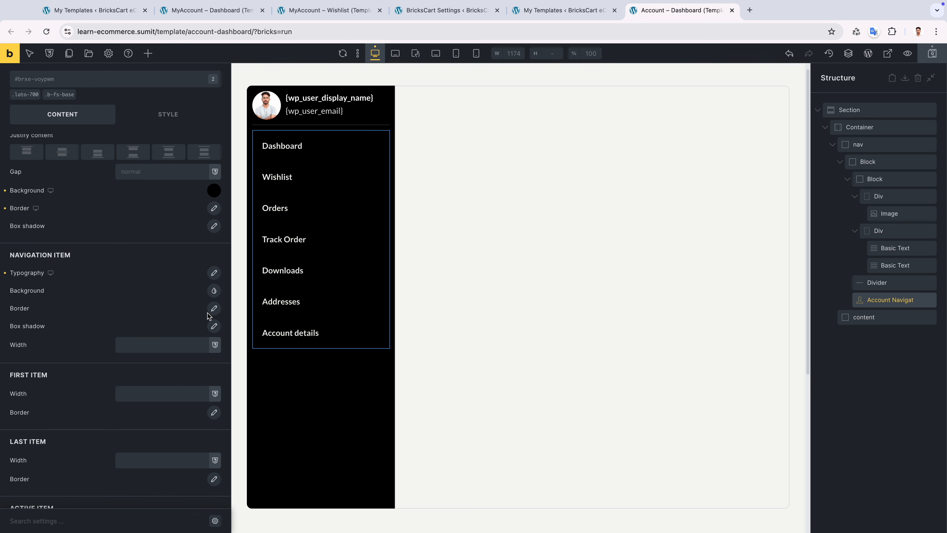
scroll(133, 308, "up", 1)
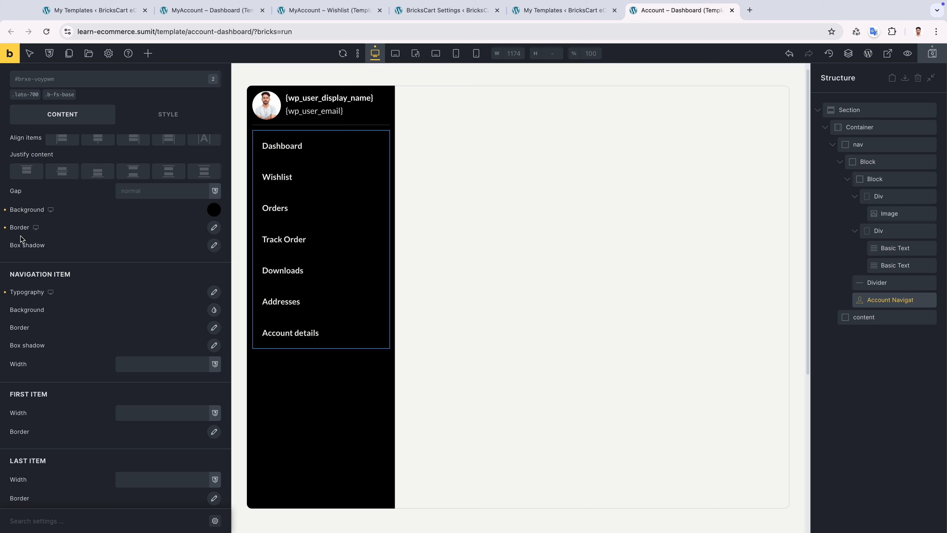
left_click(213, 327)
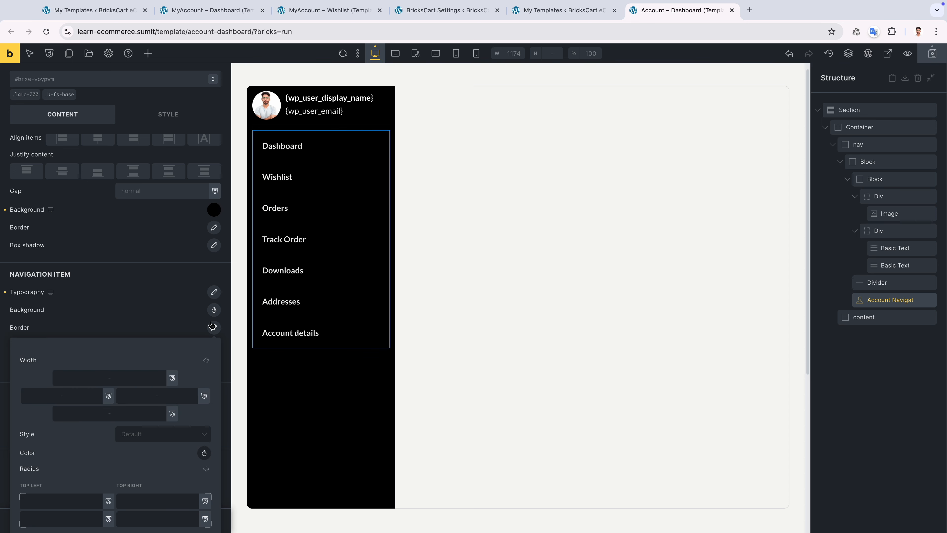
scroll(160, 339, "down", 3)
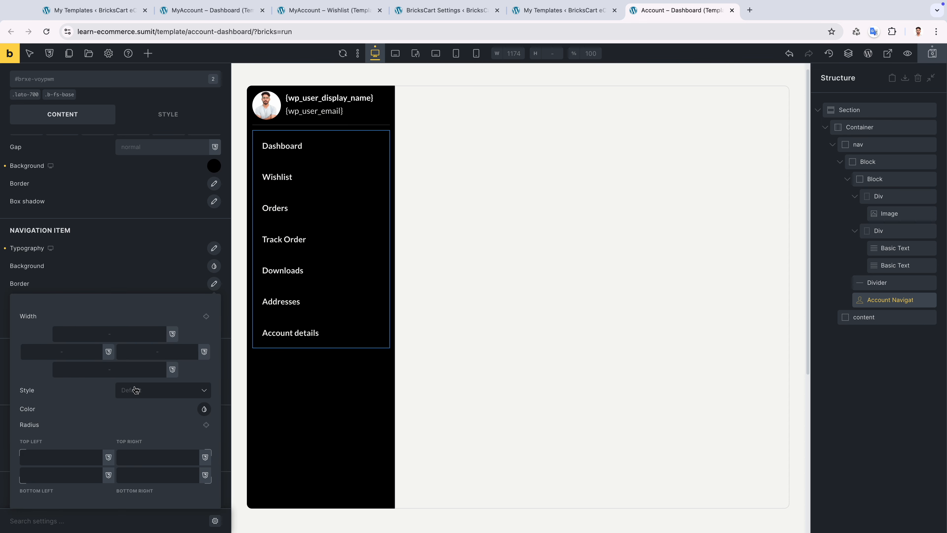
scroll(135, 388, "down", 1)
left_click(122, 355)
type("1")
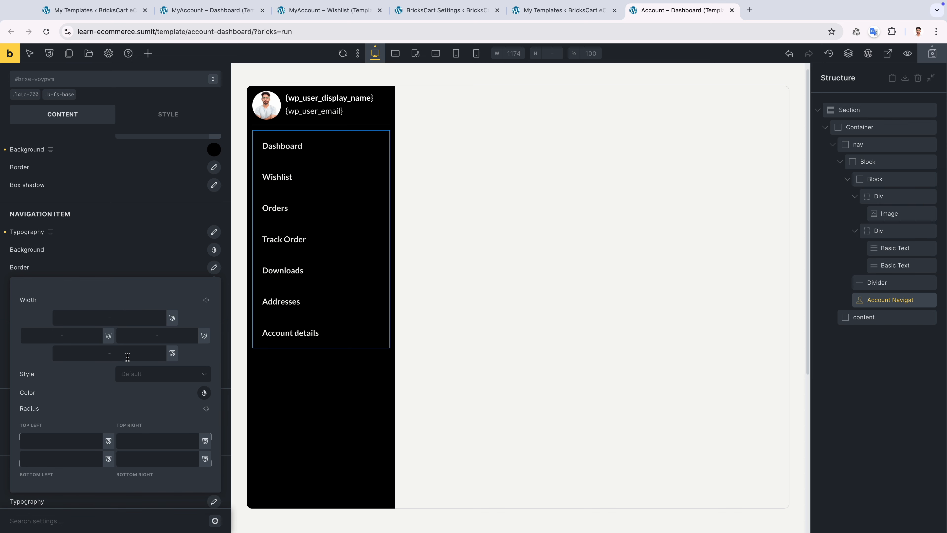
left_click(159, 374)
left_click(127, 421)
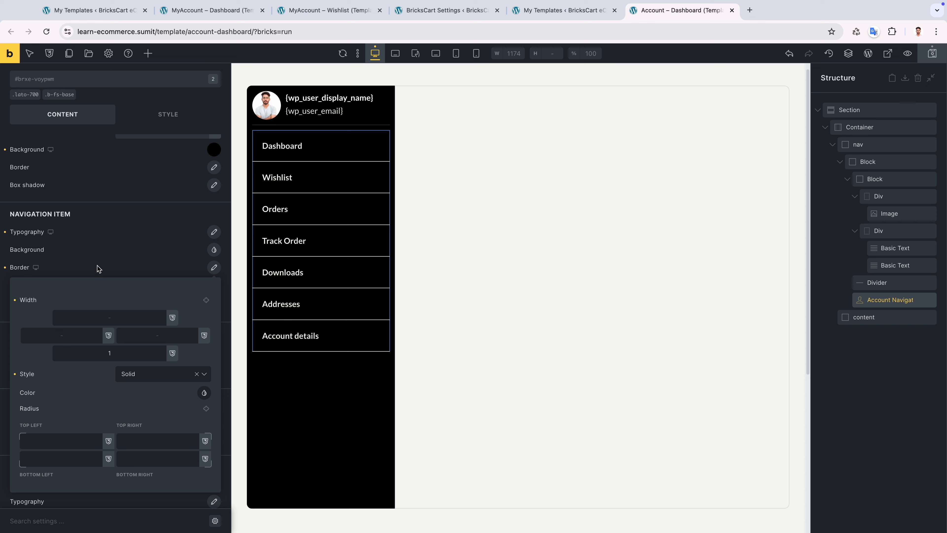
left_click(203, 393)
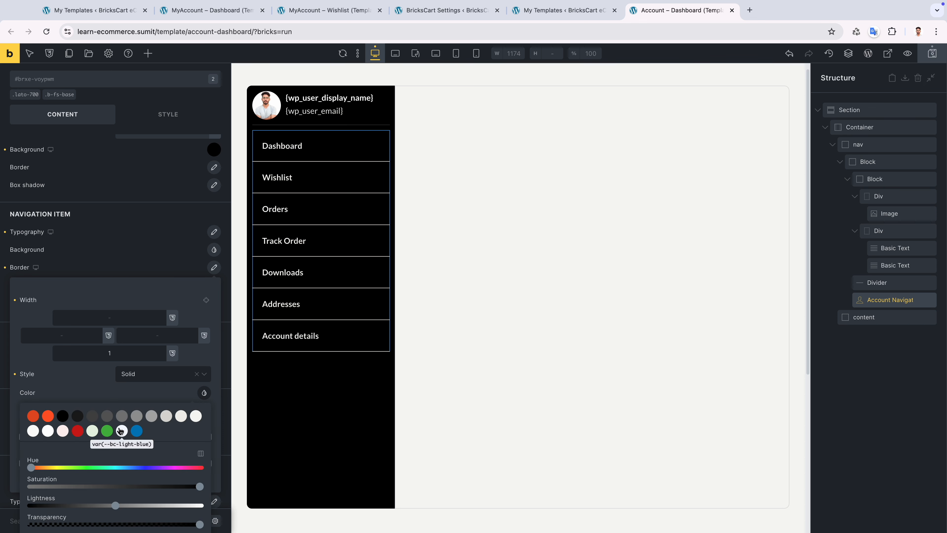
left_click(92, 416)
scroll(85, 418, "down", 4)
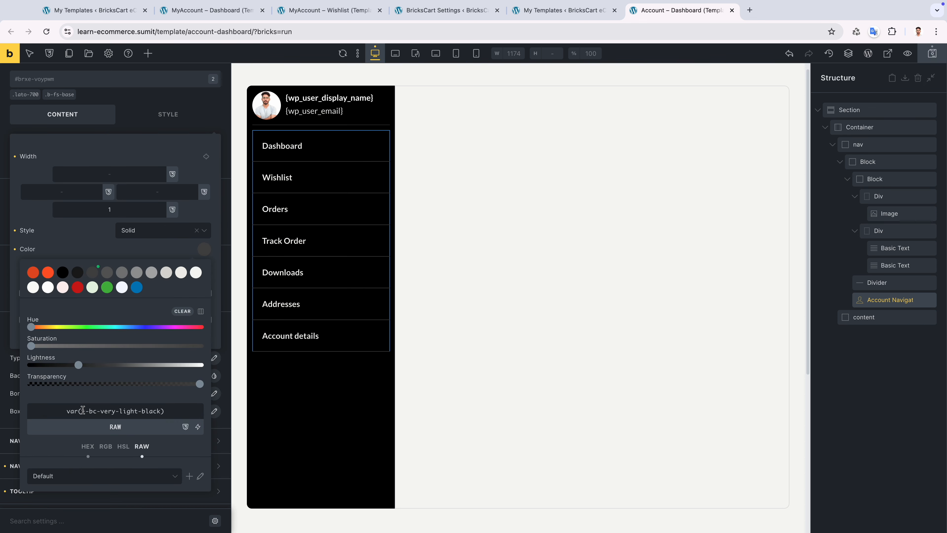
Darken the navigation items' bottom border colour by lowering its lightness to a near-black shade.
left_click_drag(78, 370, 58, 370)
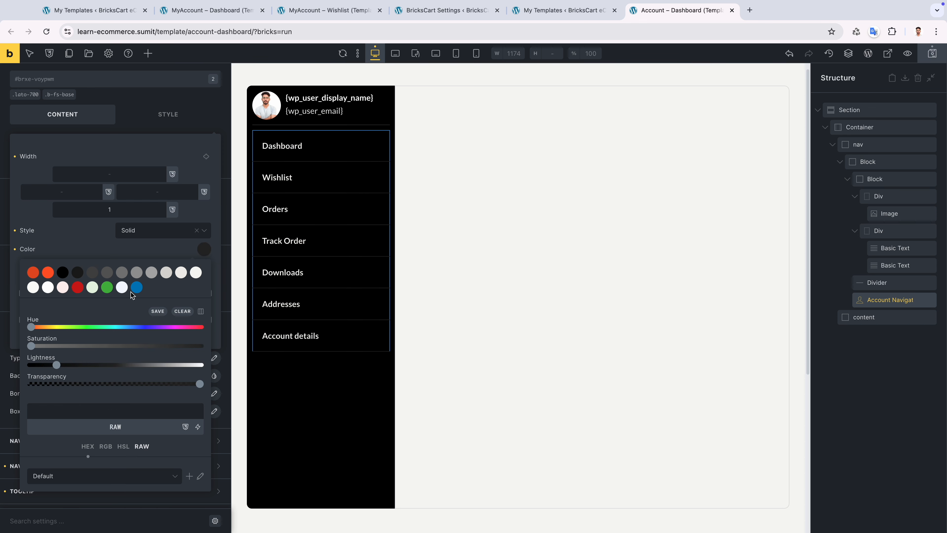
left_click(113, 243)
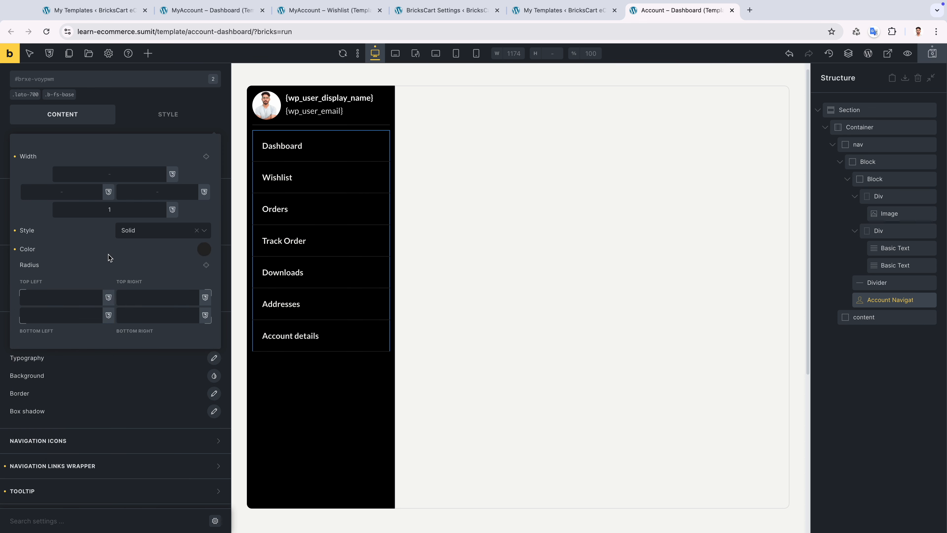
left_click(114, 359)
Set the last navigation item's bottom border width to 0.
scroll(123, 384, "up", 3)
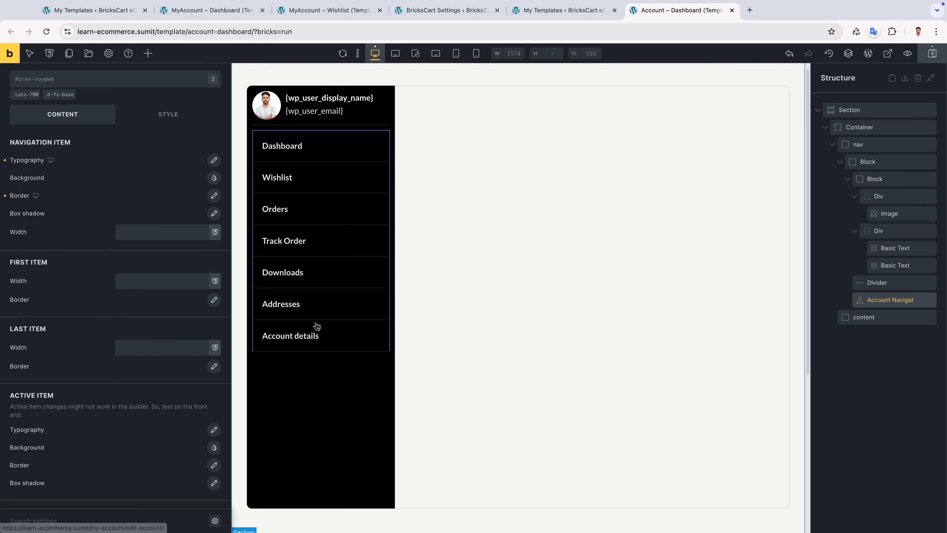
left_click(214, 366)
scroll(142, 380, "down", 3)
left_click(136, 372)
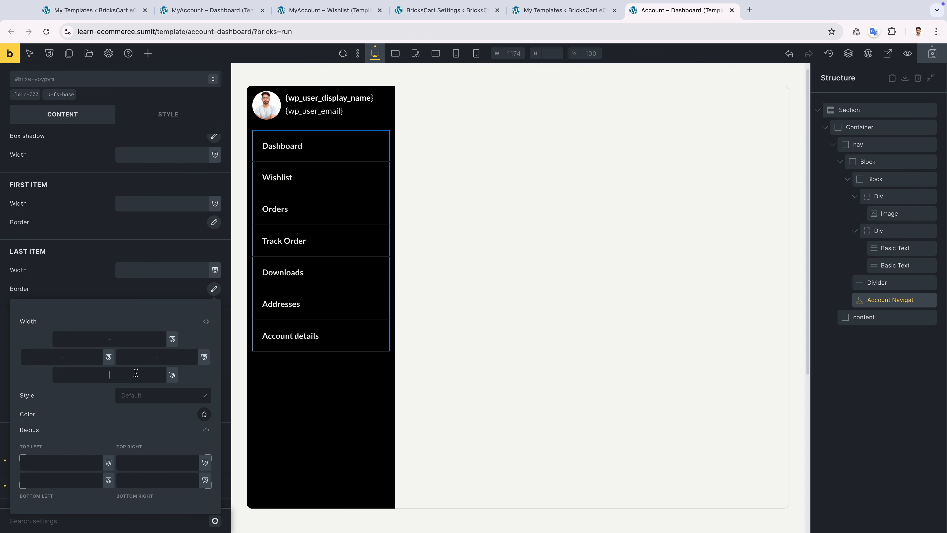
type("0")
left_click(131, 295)
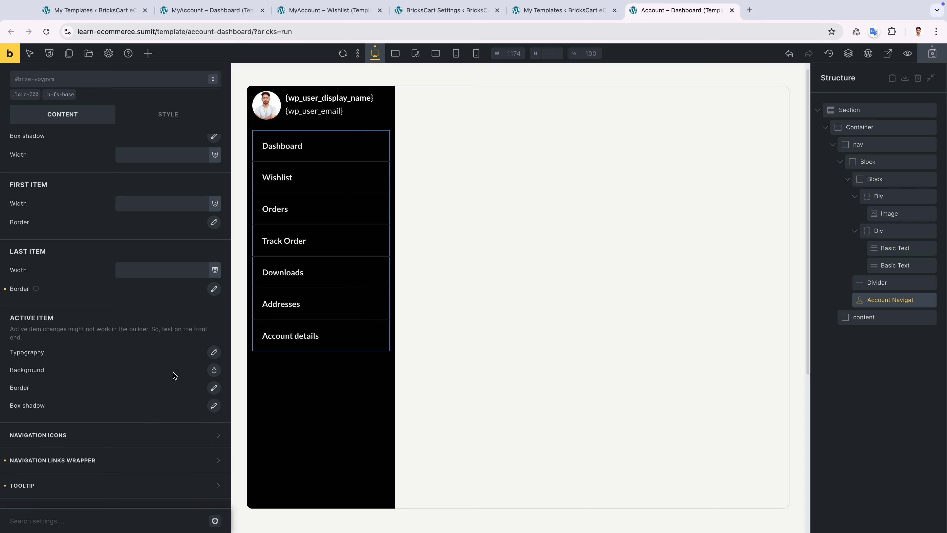
Set the active item's text colour to var(--bc-white) and check the regular navigation items' typography settings.
left_click(212, 353)
left_click(160, 391)
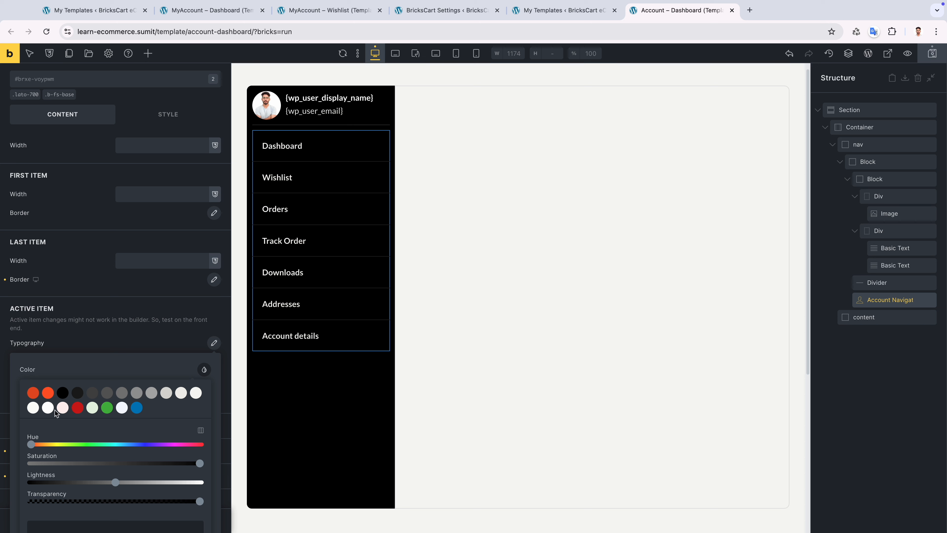
left_click(49, 410)
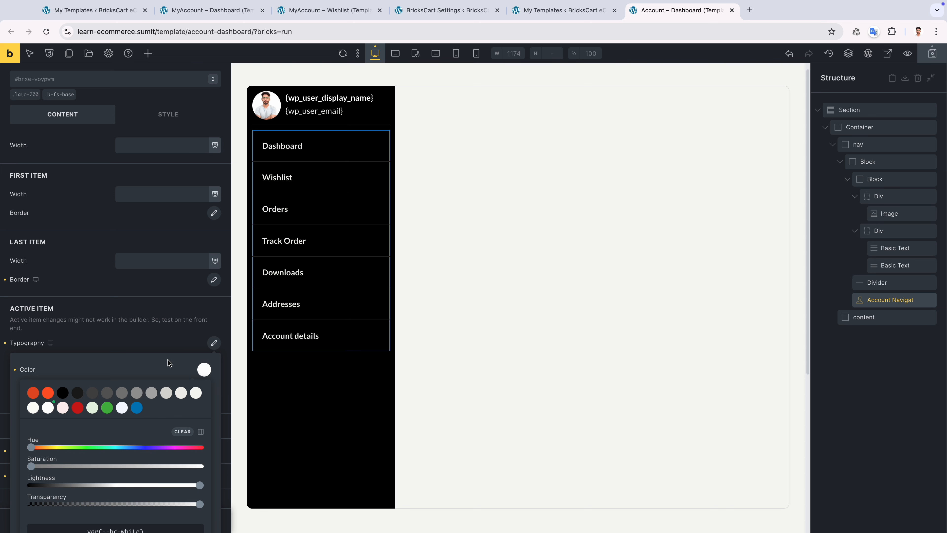
left_click(153, 348)
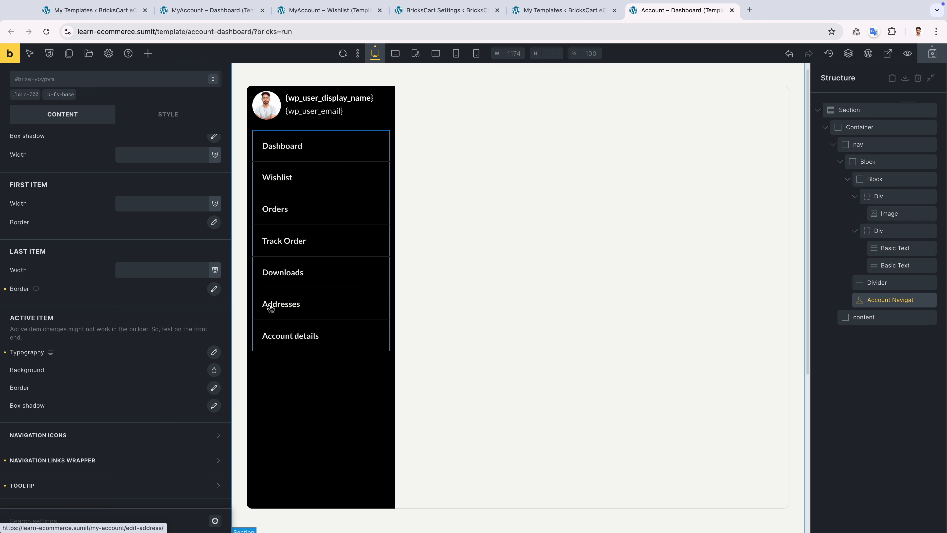
scroll(151, 291, "up", 2)
scroll(151, 291, "up", 2)
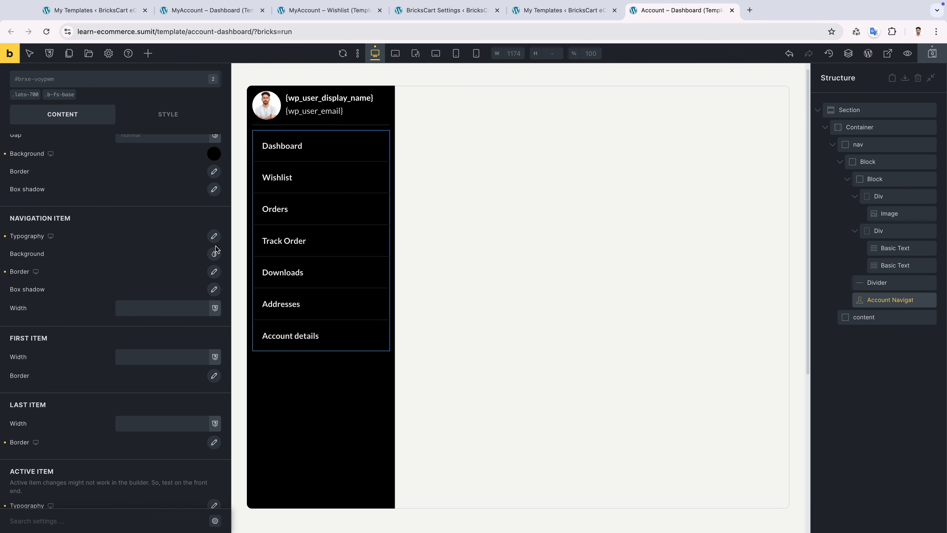
left_click(214, 236)
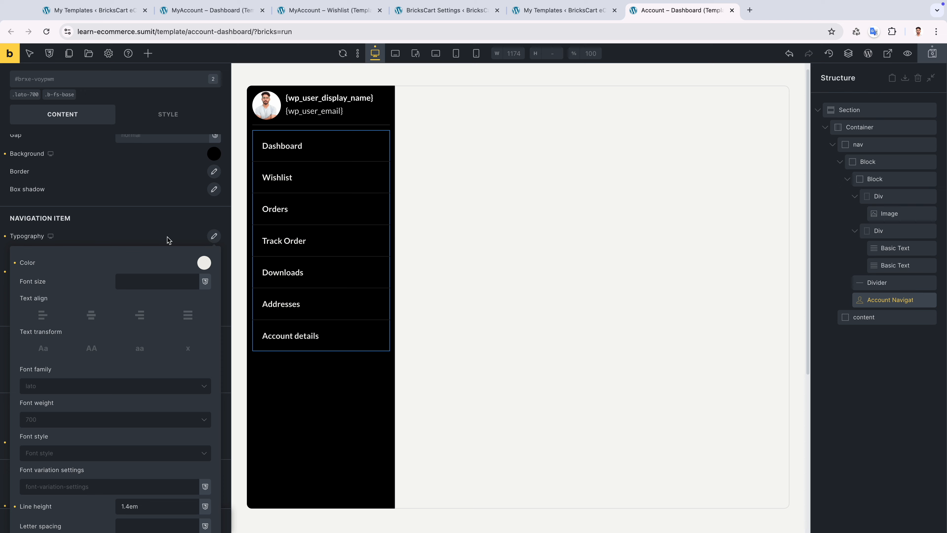
scroll(134, 374, "down", 4)
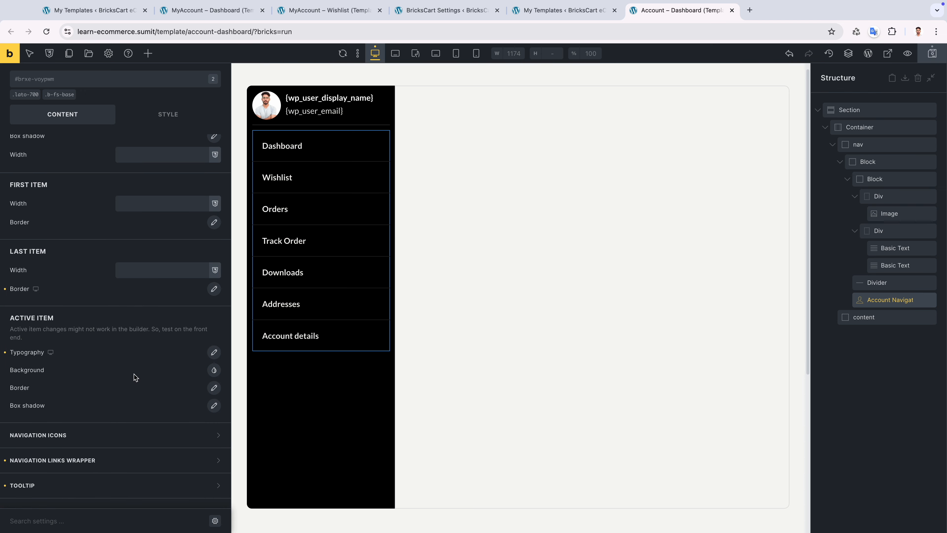
Set the Dashboard navigation icon to the outlined four-square grid icon from the Themify library.
left_click(99, 434)
scroll(146, 322, "up", 3)
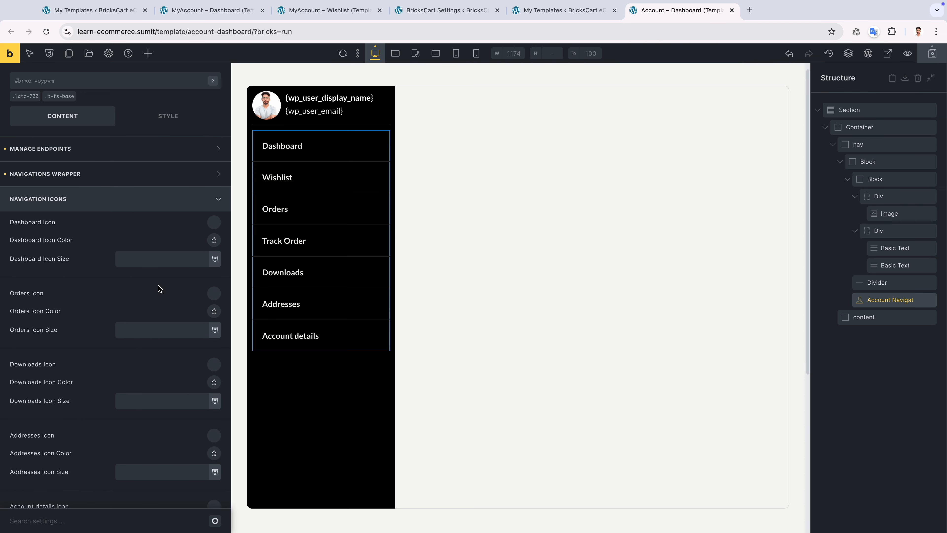
left_click(212, 224)
left_click(134, 250)
left_click(63, 325)
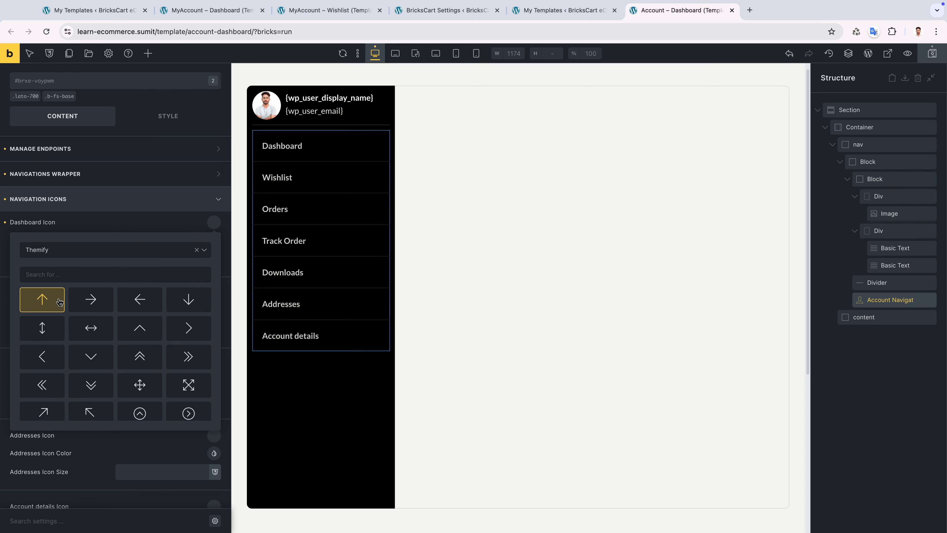
type("grid")
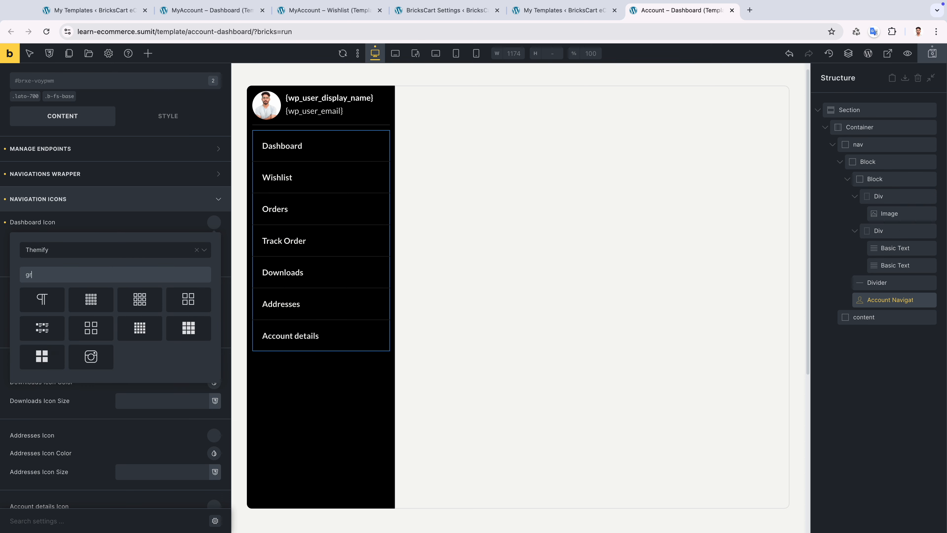
left_click(125, 303)
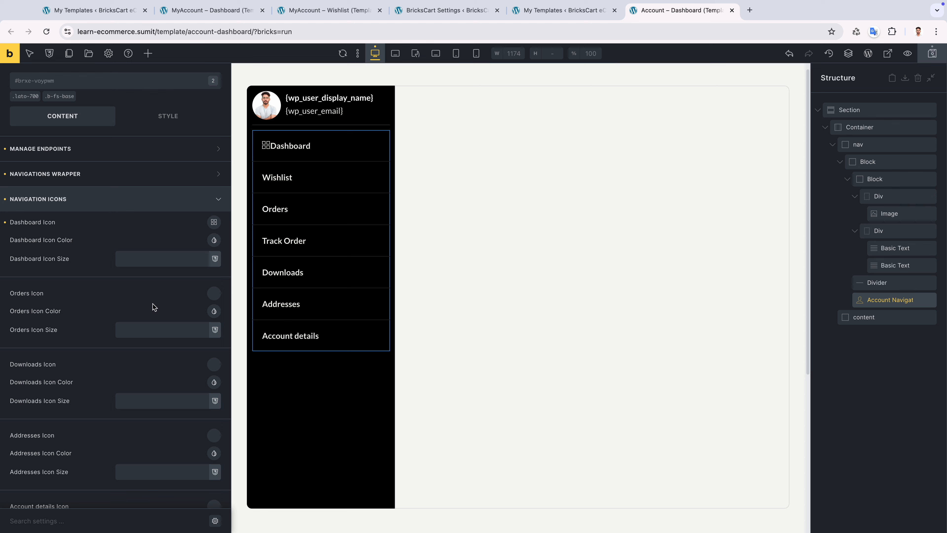
Set the Orders icon to a cart, comparing the Ionicons results for "cart" before choosing the Themify shopping cart icon.
scroll(161, 306, "down", 1)
left_click(214, 284)
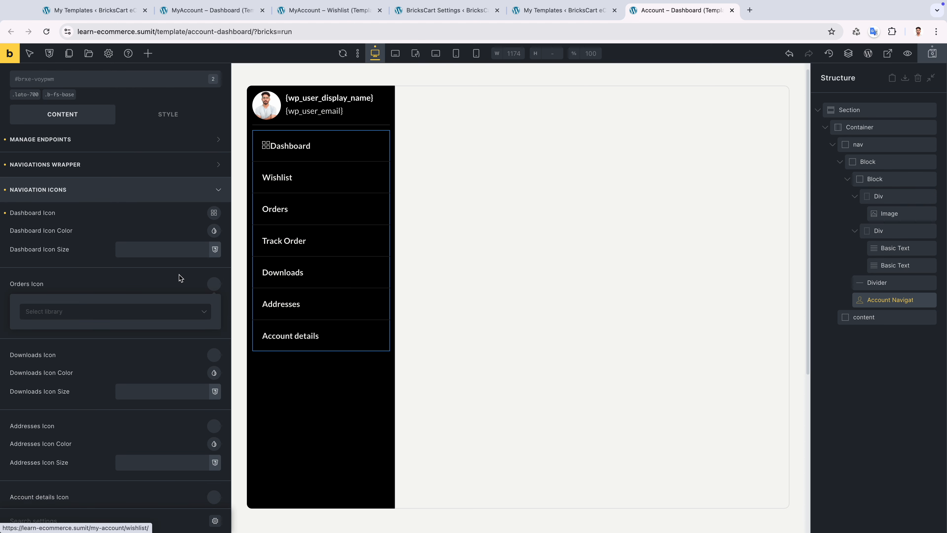
left_click(131, 313)
left_click(122, 375)
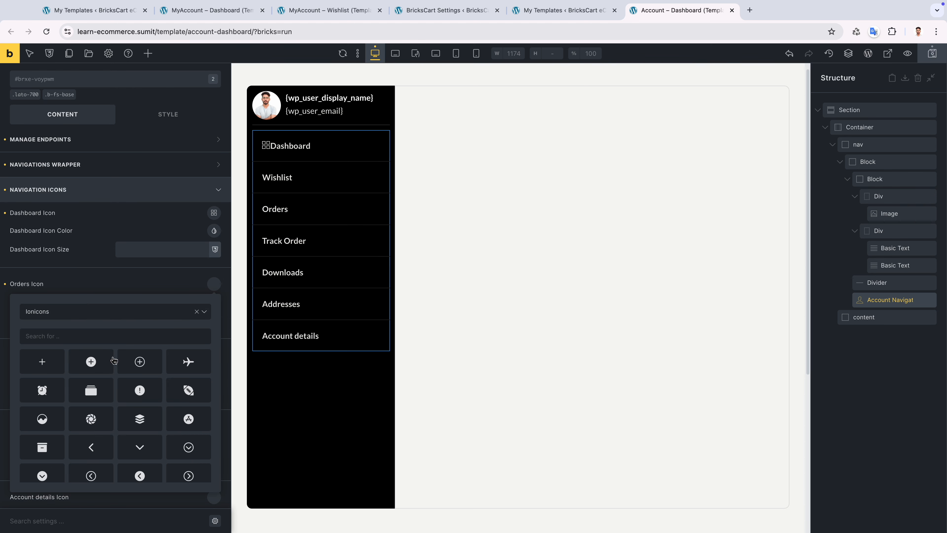
type("cart")
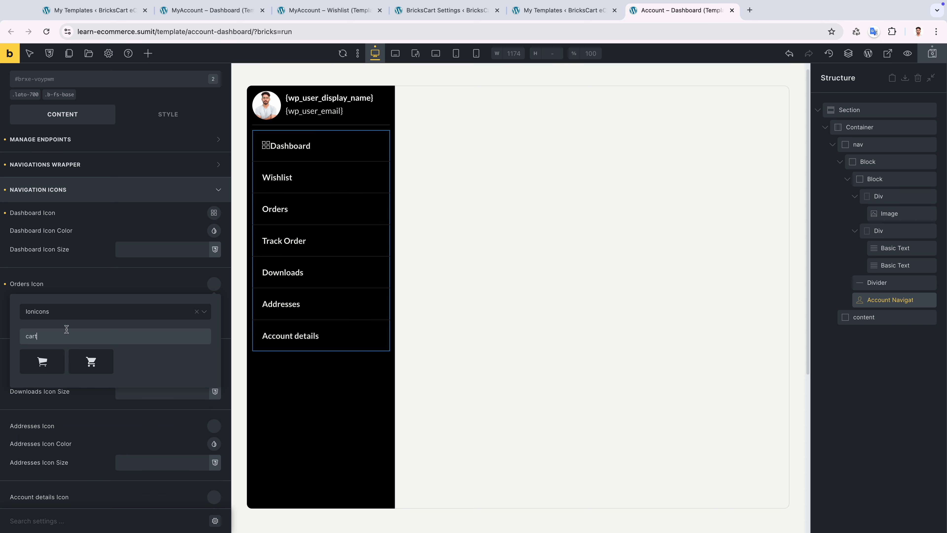
left_click(66, 316)
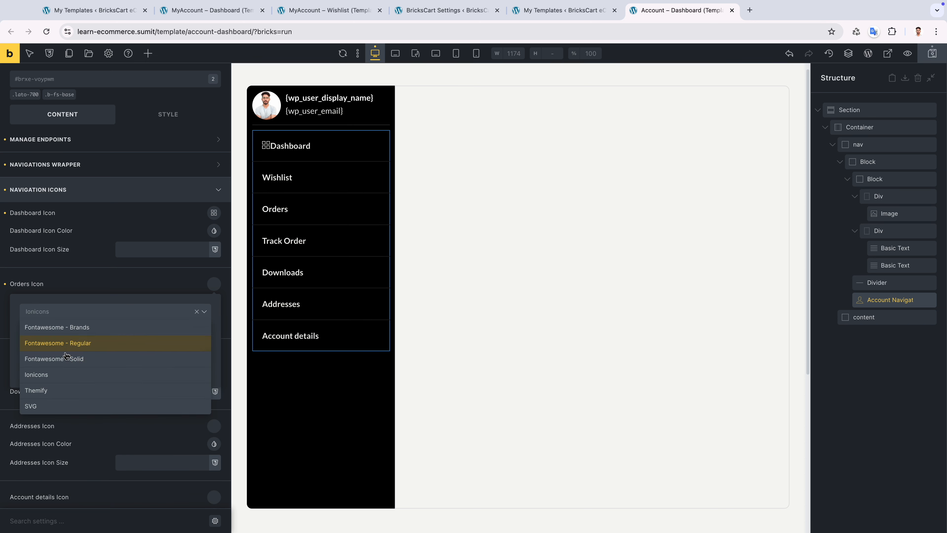
left_click(66, 391)
left_click(49, 372)
left_click(98, 292)
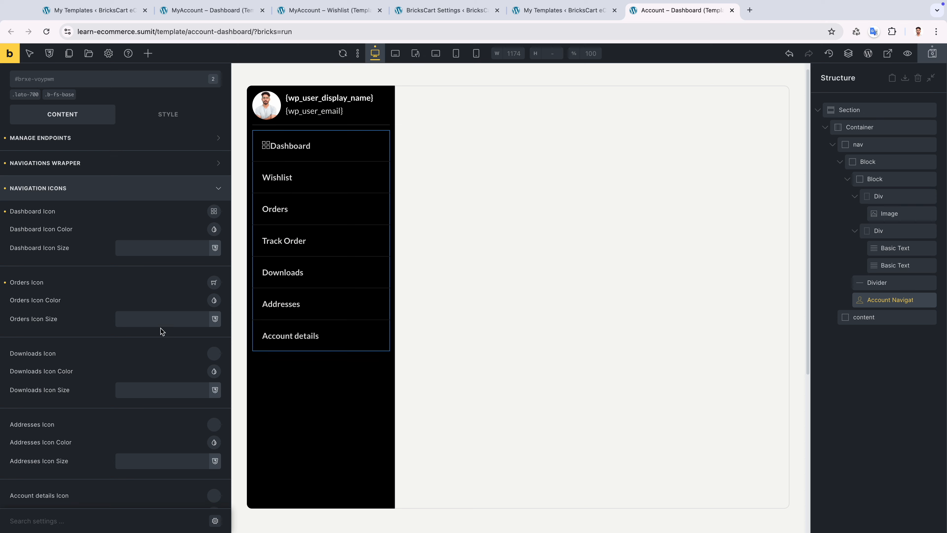
Set the Downloads icon to Themify's cloud with a down arrow, using the search term "cloud".
scroll(159, 328, "down", 2)
left_click(214, 280)
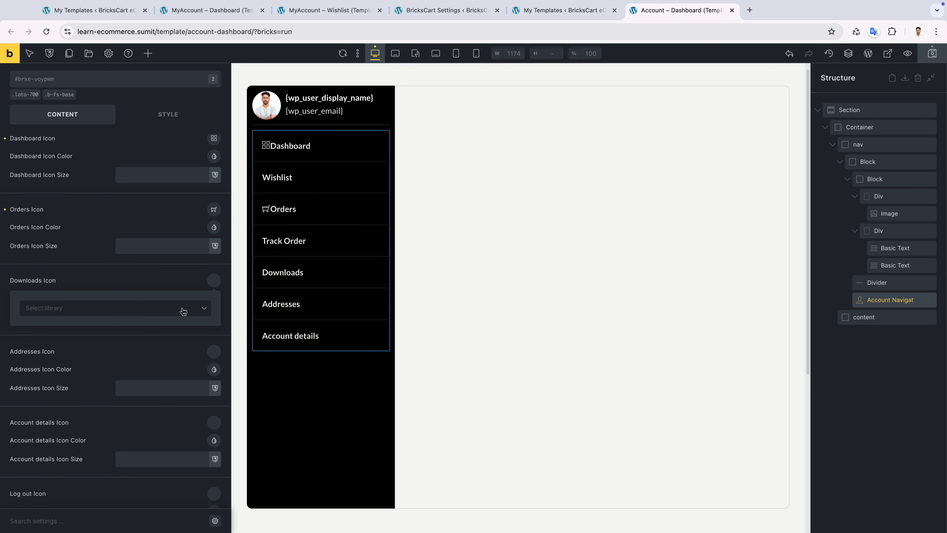
left_click(127, 318)
left_click(77, 382)
left_click(68, 333)
type("cloud")
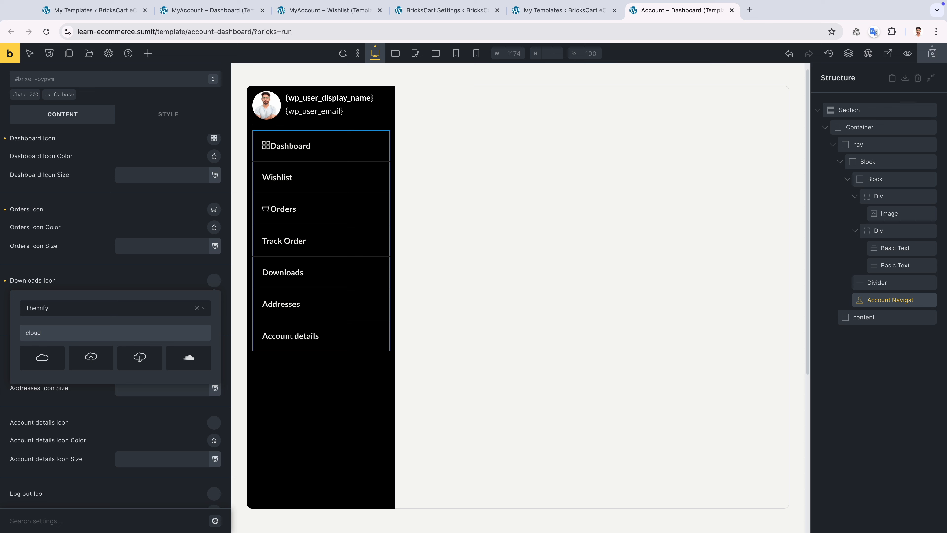
left_click(140, 358)
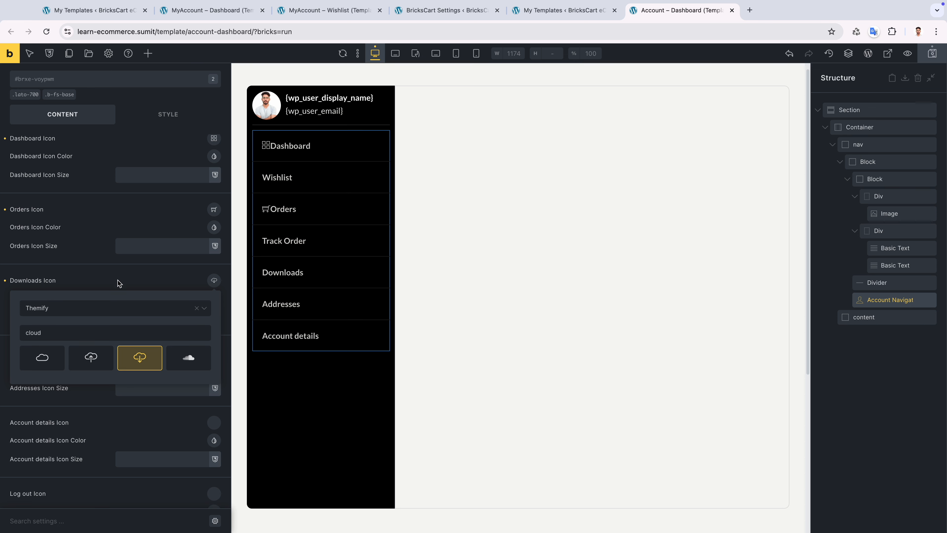
Set the Addresses icon to the address book icon from the Fontawesome - Regular library.
scroll(126, 290, "down", 1)
left_click(214, 299)
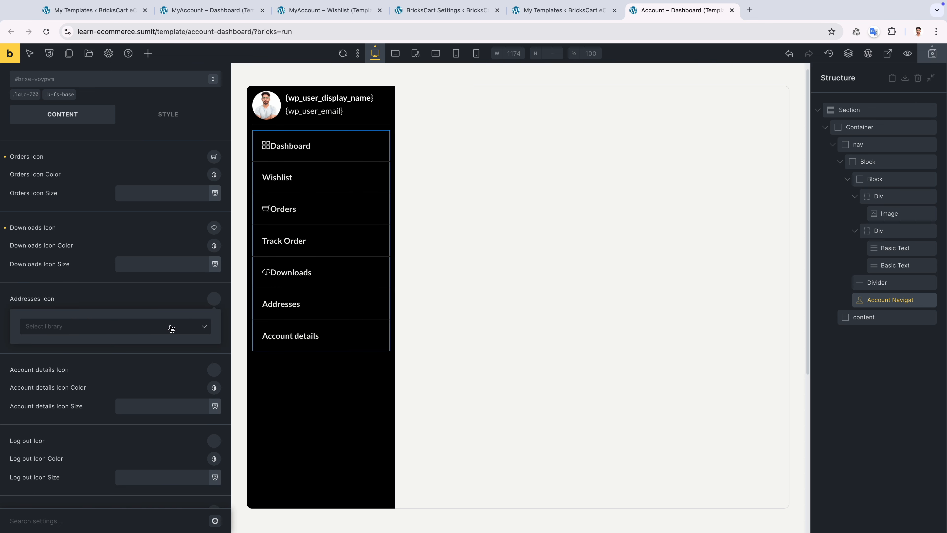
left_click(168, 326)
left_click(98, 359)
left_click(42, 376)
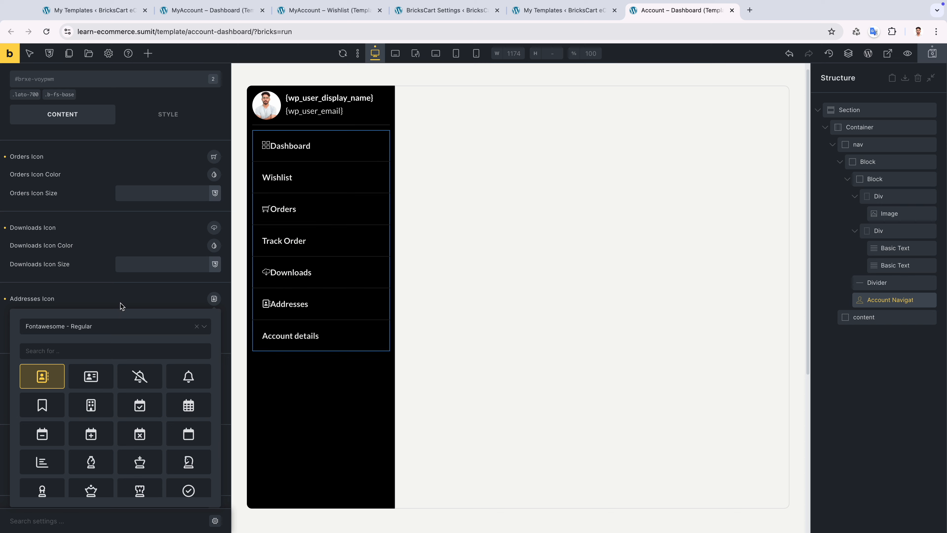
Set the Account details icon to the Themify person icon, using the search term "user".
scroll(176, 342, "down", 1)
left_click(213, 329)
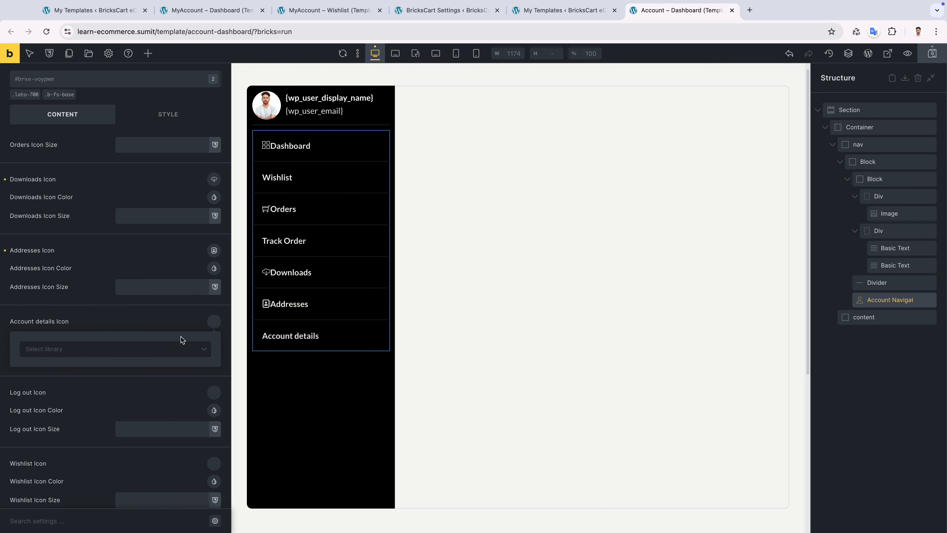
left_click(204, 342)
left_click(64, 406)
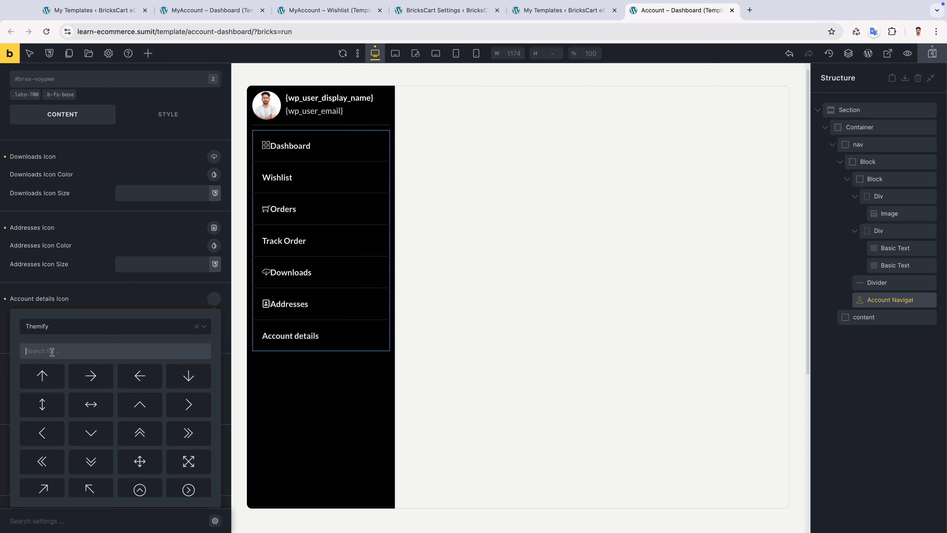
left_click(51, 351)
type("user")
left_click(41, 376)
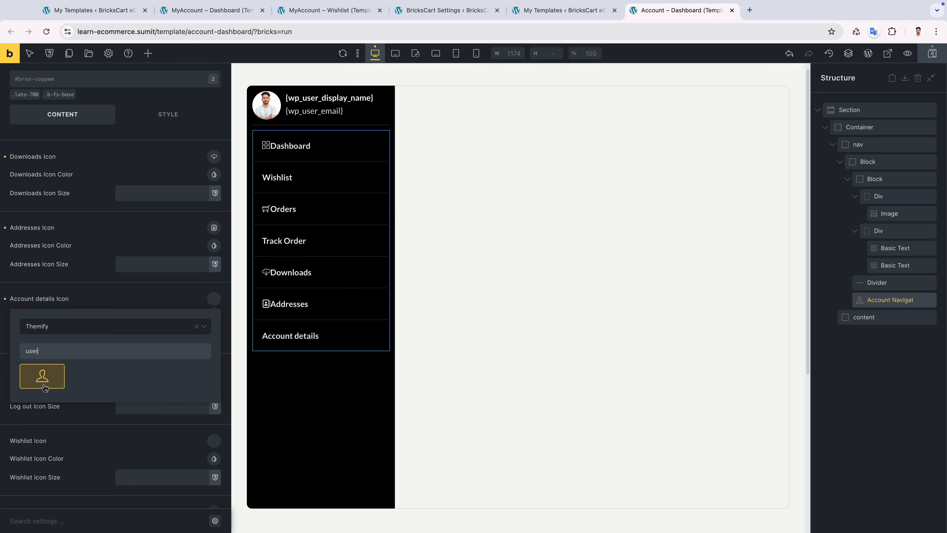
left_click(96, 296)
Set the Wishlist icon to the outlined heart from the Ionicons library, using the search term "heart".
scroll(82, 317, "down", 1)
scroll(82, 319, "down", 2)
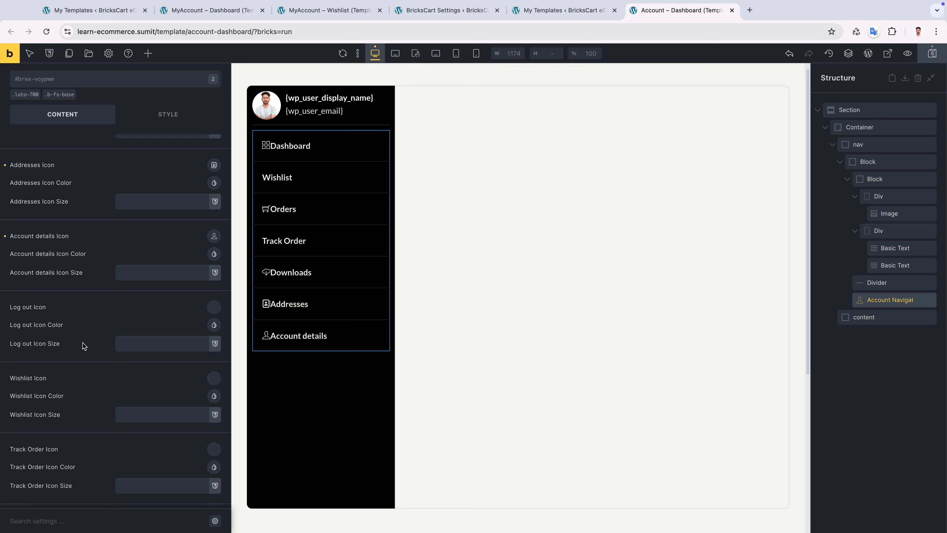
left_click(213, 360)
scroll(78, 384, "down", 1)
left_click(75, 370)
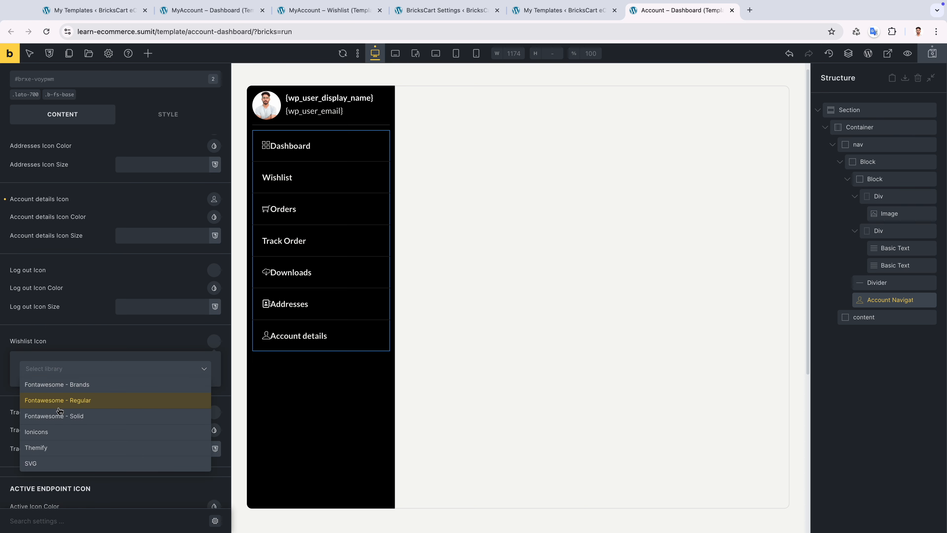
left_click(52, 434)
type("heart")
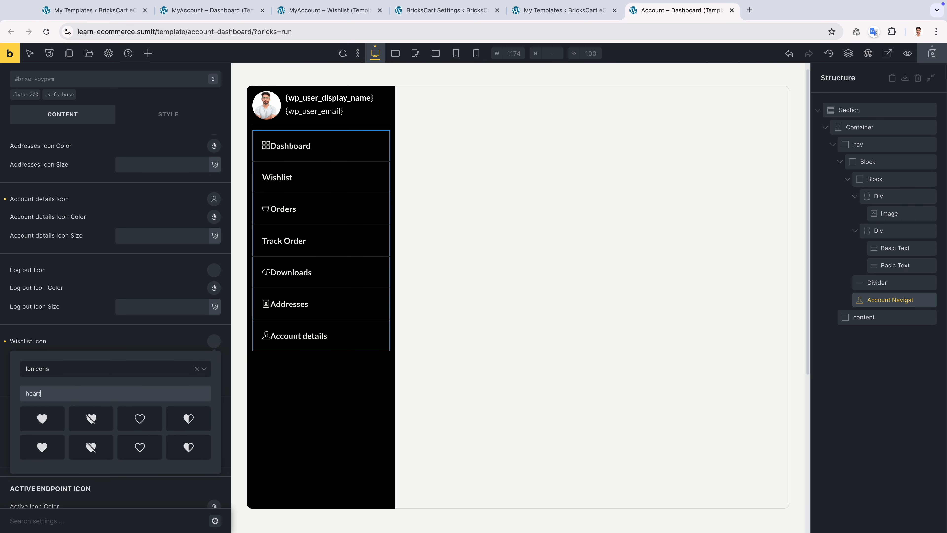
left_click(140, 446)
left_click(135, 341)
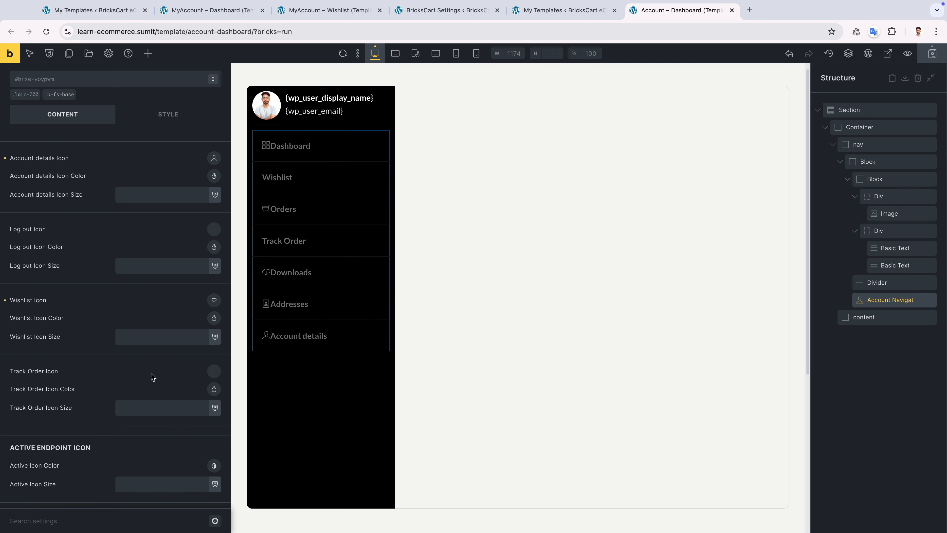
Set the Track Order icon to the location pin from the Themify library, using the search term "loca".
left_click(214, 370)
scroll(120, 408, "down", 1)
left_click(112, 371)
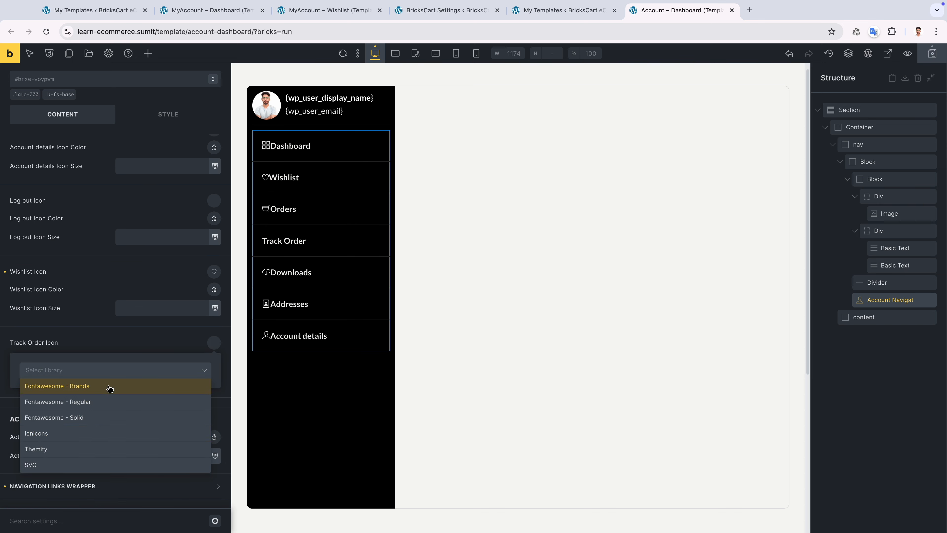
left_click(57, 449)
type("loca")
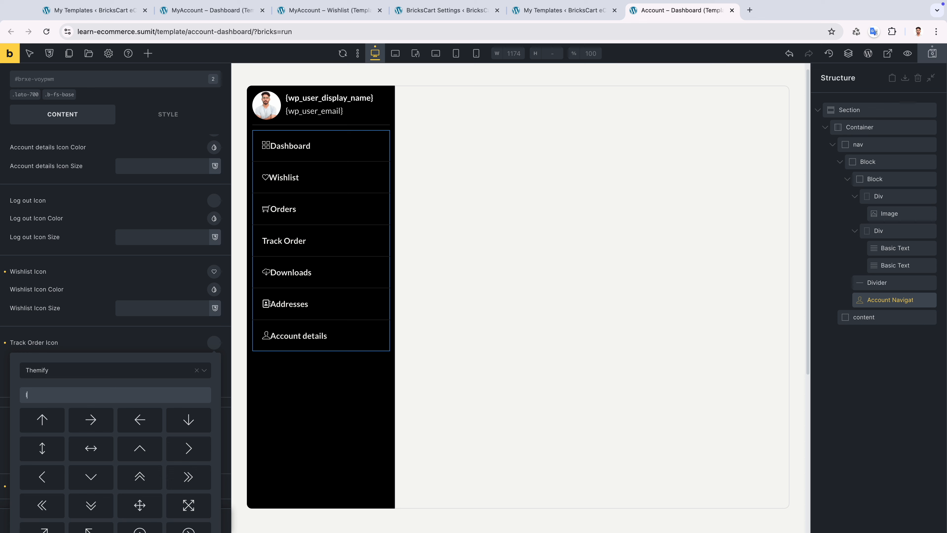
left_click(90, 420)
left_click(95, 345)
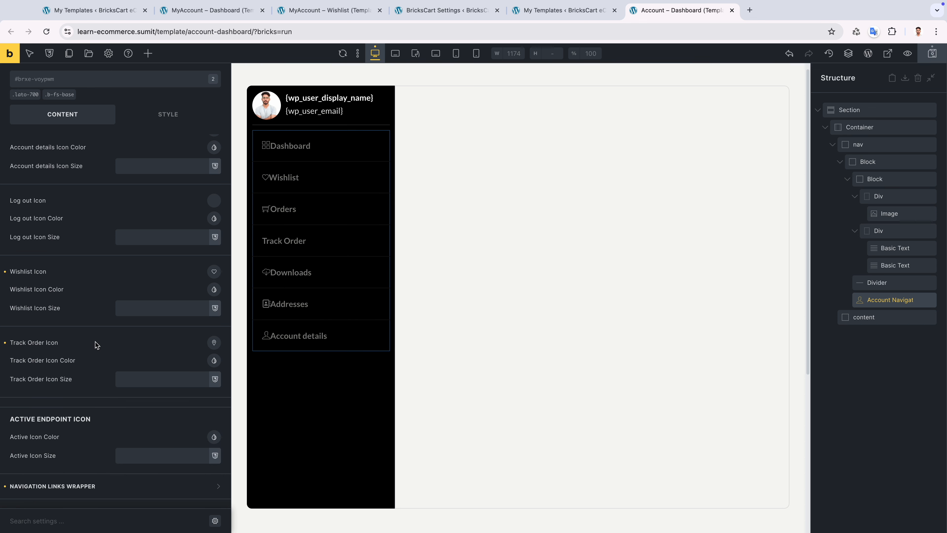
Set the gap between icons and labels in the navigation links wrapper to 1.5rem.
scroll(97, 351, "down", 1)
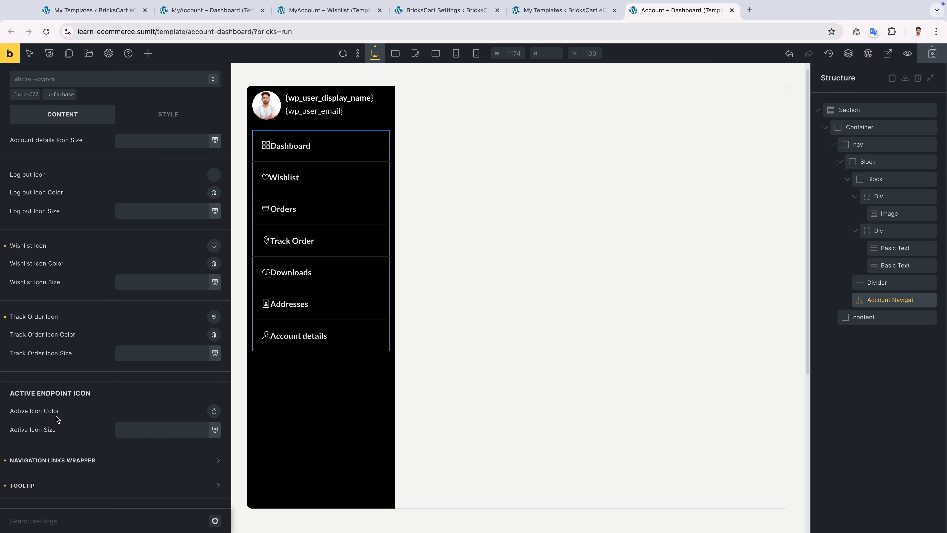
left_click(117, 460)
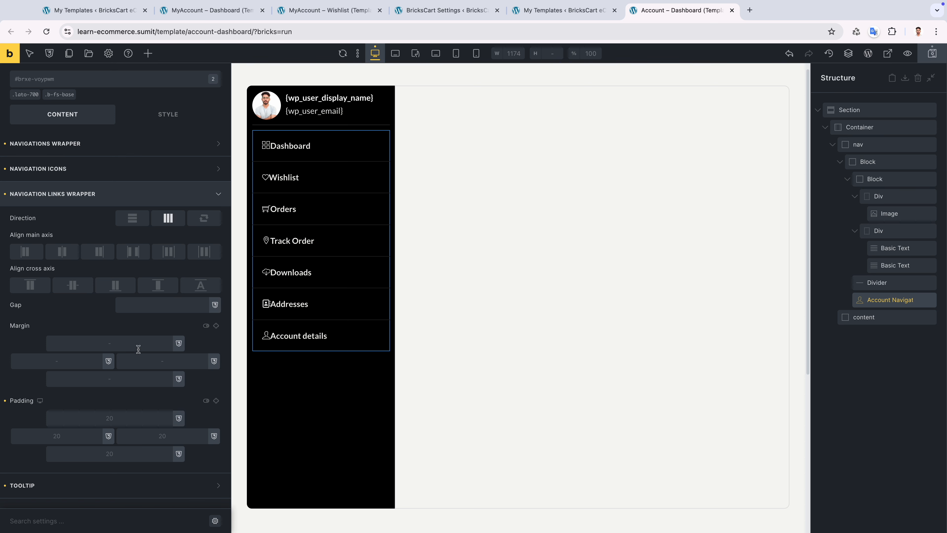
left_click(144, 301)
type("1rem")
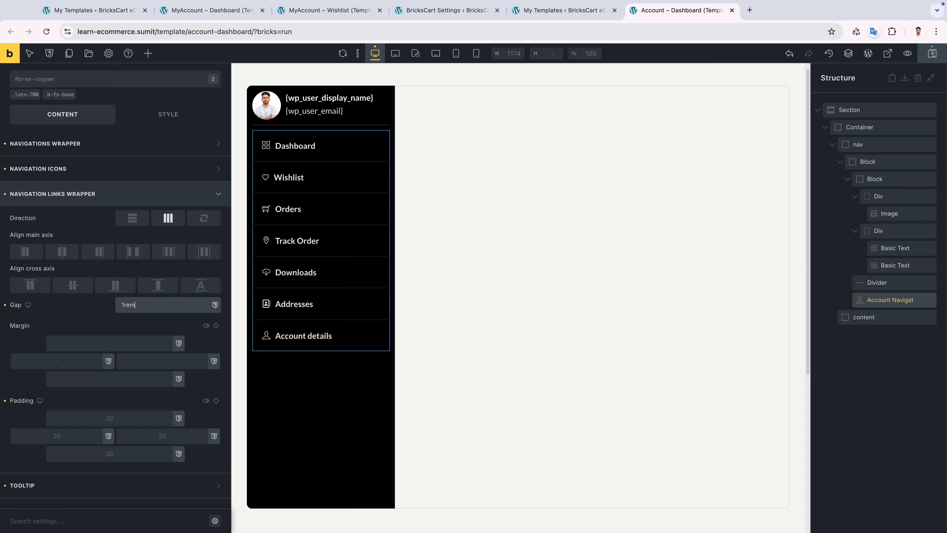
key("Up")
key("Up")
key("Up")
key("Up")
key("Up")
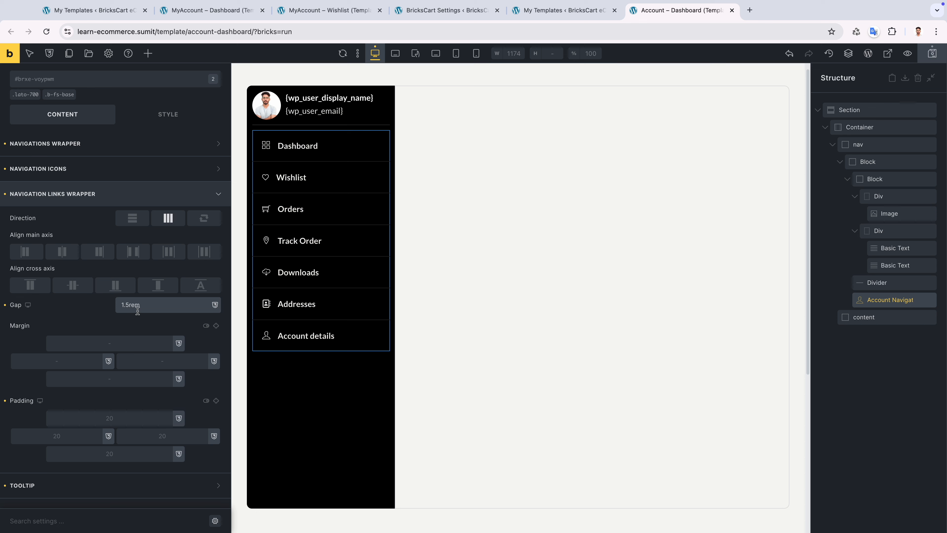
Open the icon library choices for the account navigation's tooltip icon.
left_click(105, 484)
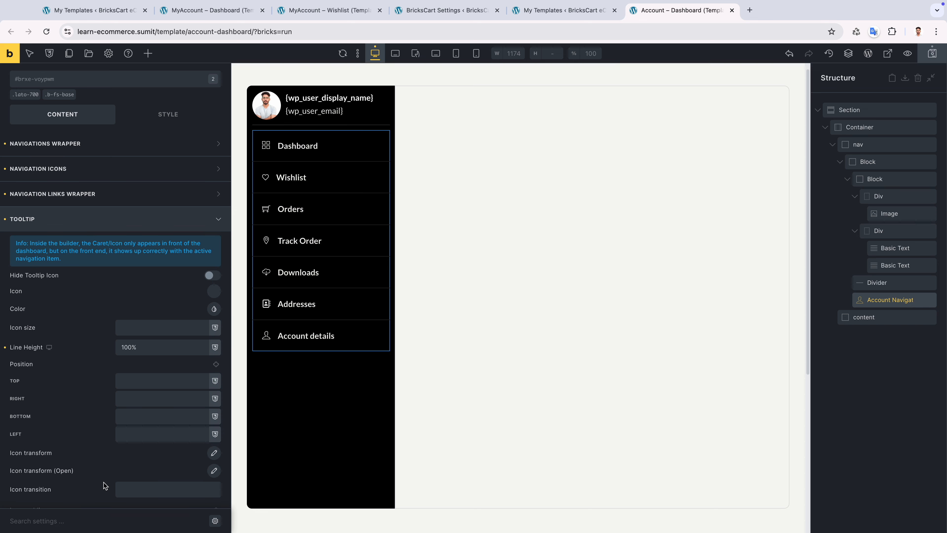
left_click(210, 292)
left_click(97, 318)
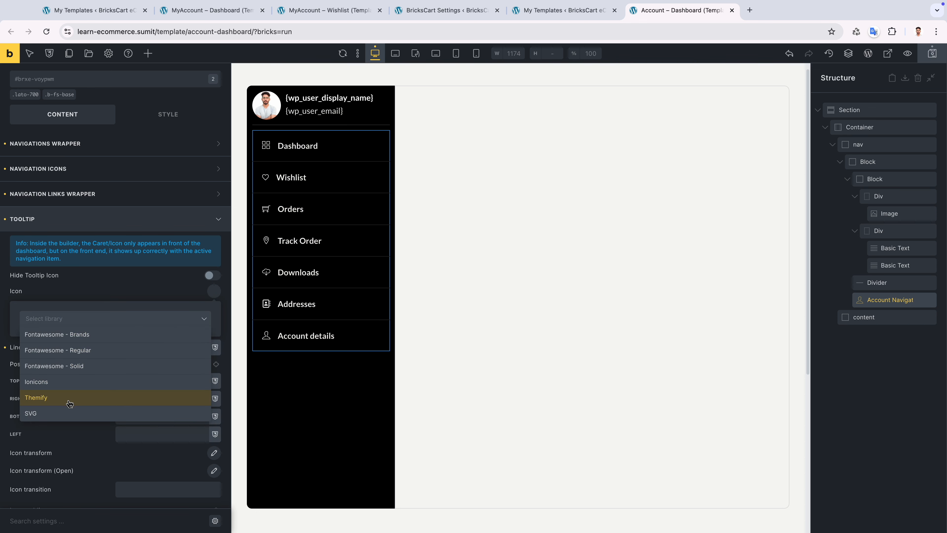
Choose the left-pointing caret from the Ionicons library, searching for "arrow", as the account navigation's tooltip icon.
left_click(71, 382)
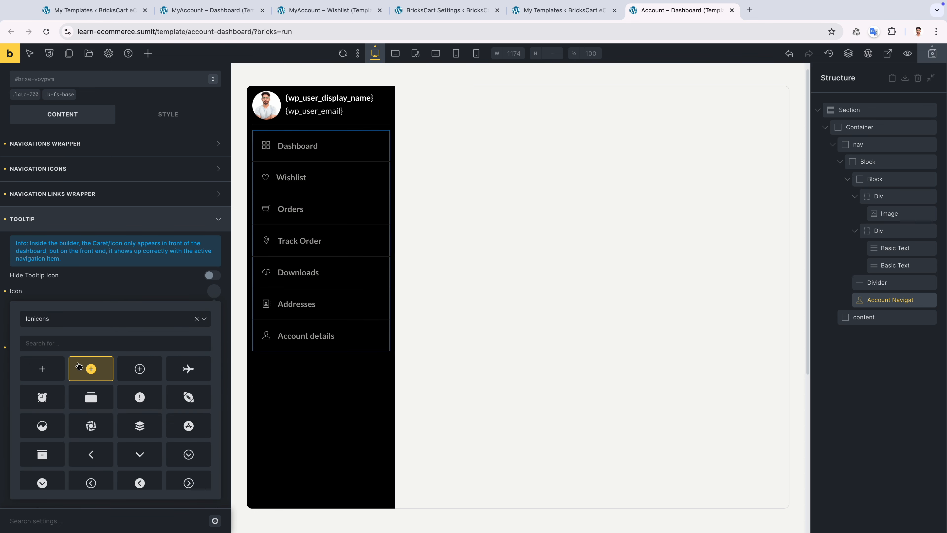
left_click(81, 343)
type("arrow")
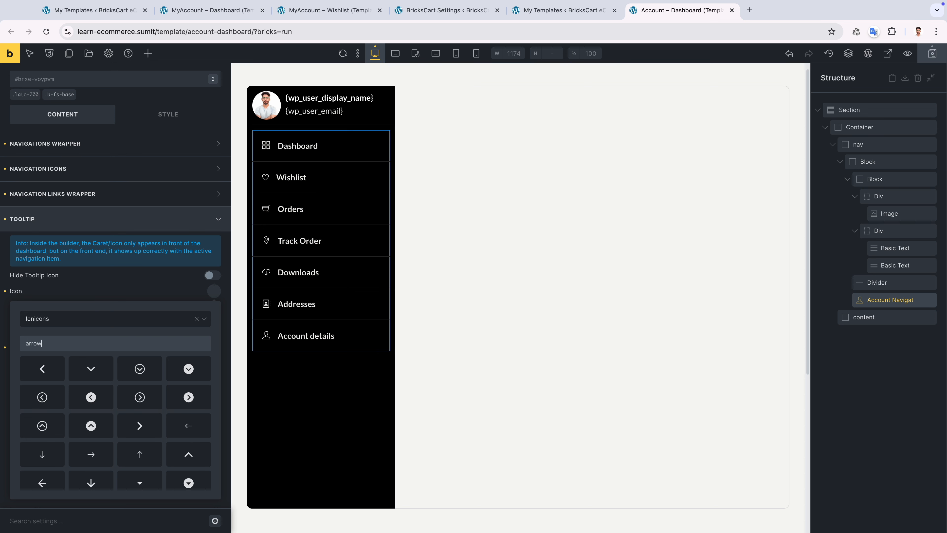
scroll(91, 419, "down", 3)
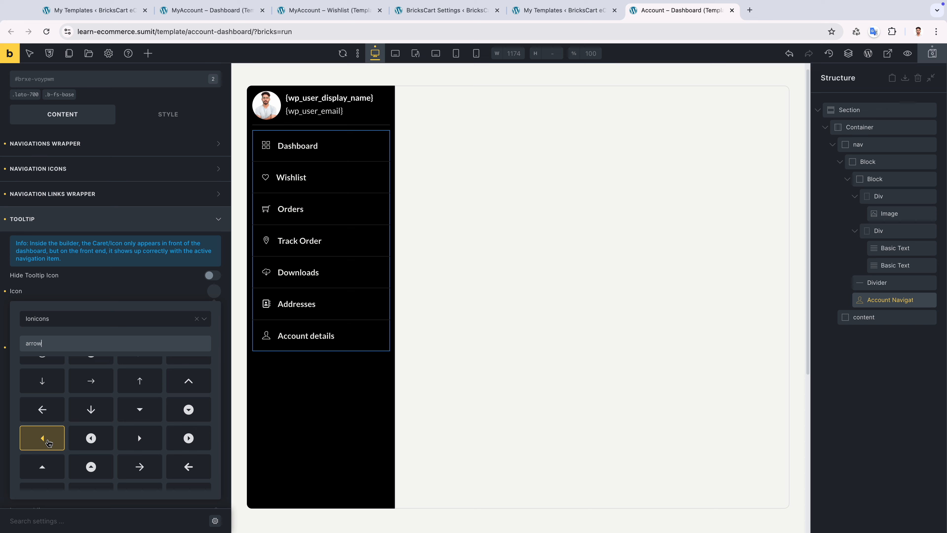
left_click(48, 442)
left_click(143, 295)
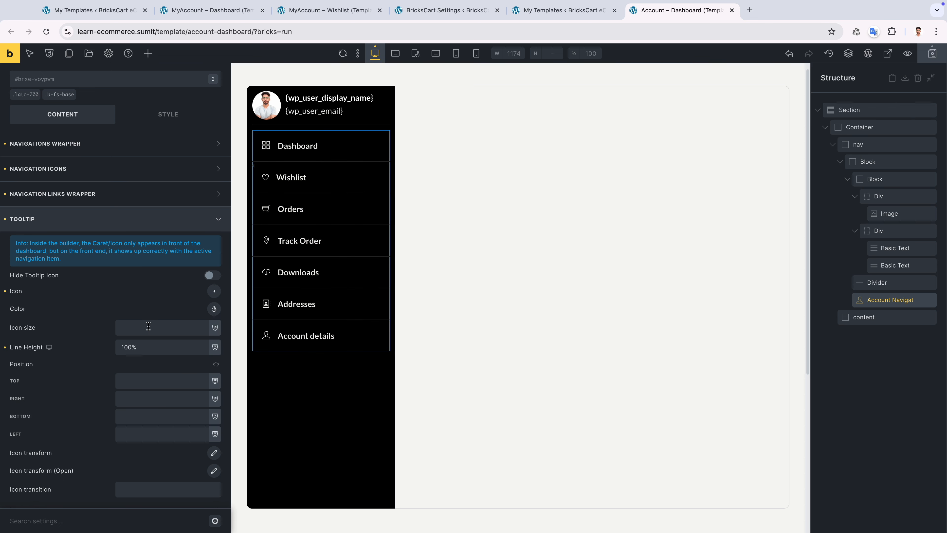
Set the tooltip icon's color to the white palette swatch var(--bc-white).
left_click(150, 327)
left_click(214, 309)
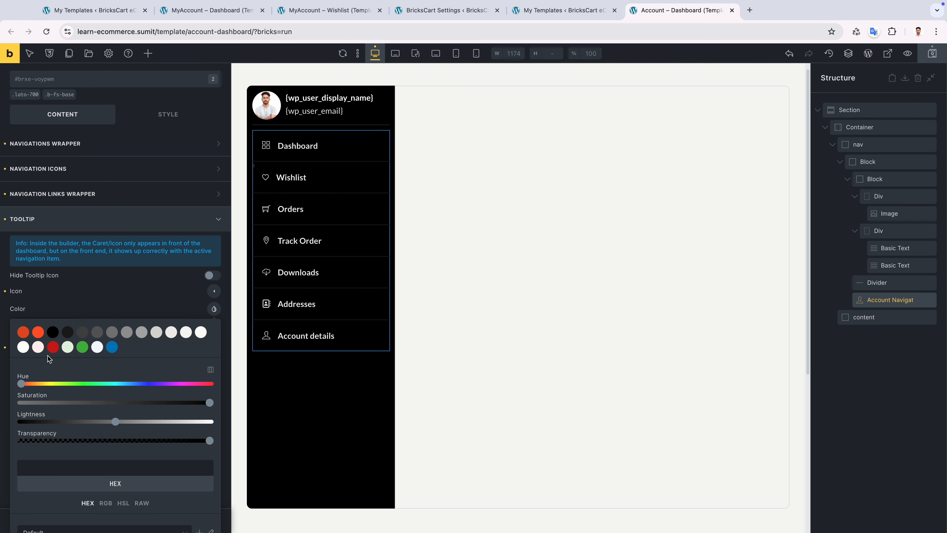
left_click(23, 347)
left_click(132, 308)
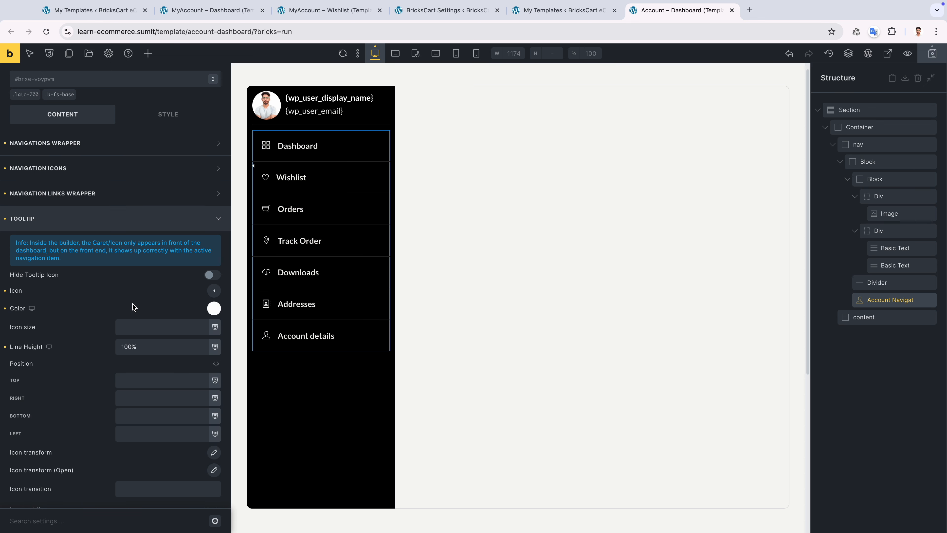
Position the tooltip icon at 25% top and -1.1rem right, and set its icon size to 3rem.
scroll(134, 306, "down", 1)
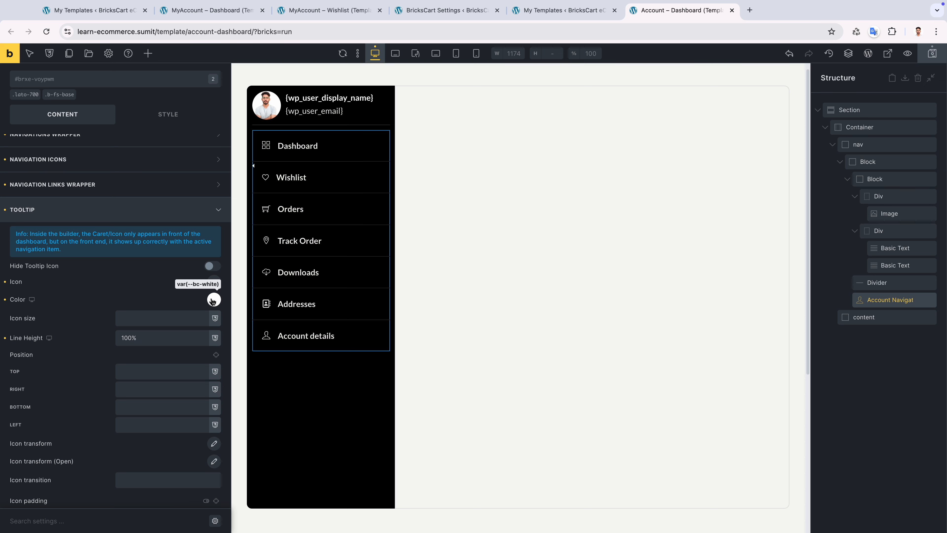
scroll(152, 314, "down", 2)
left_click(147, 323)
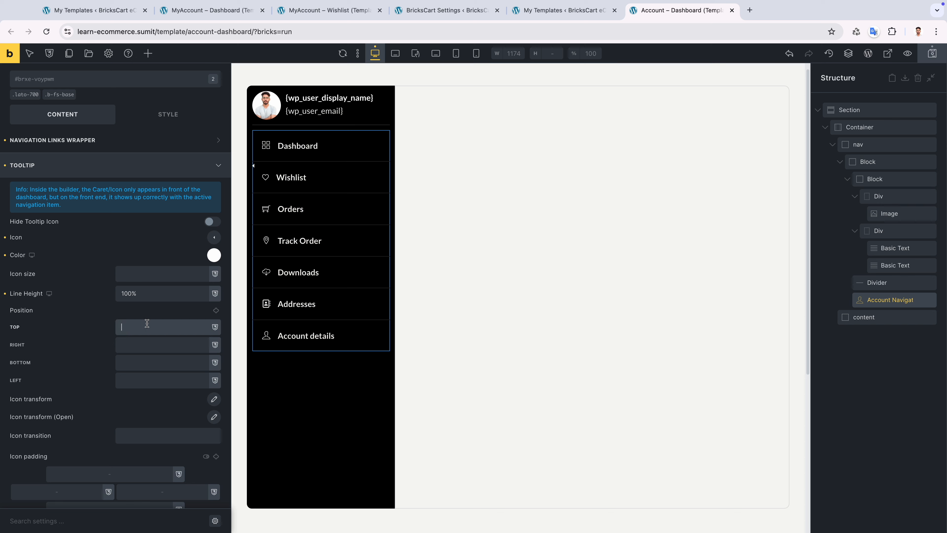
scroll(147, 323, "down", 1)
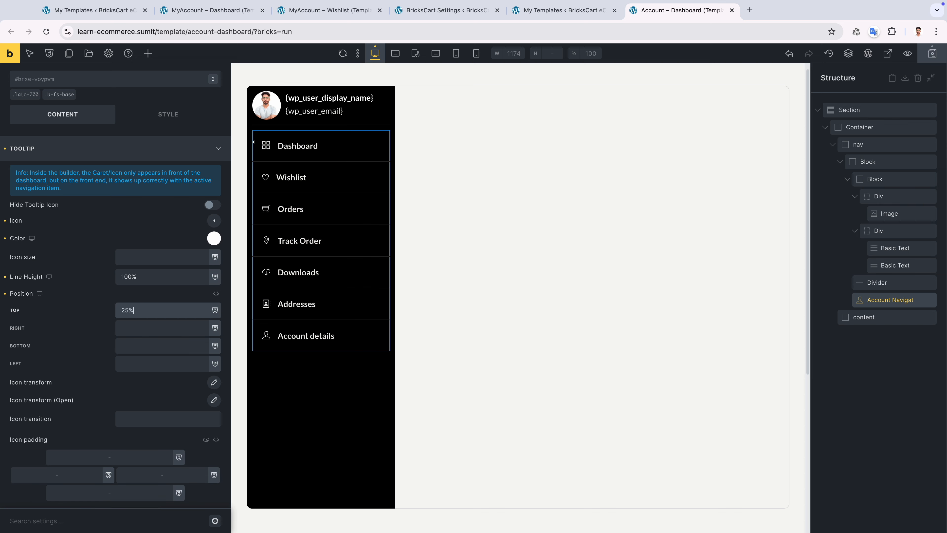
left_click(152, 329)
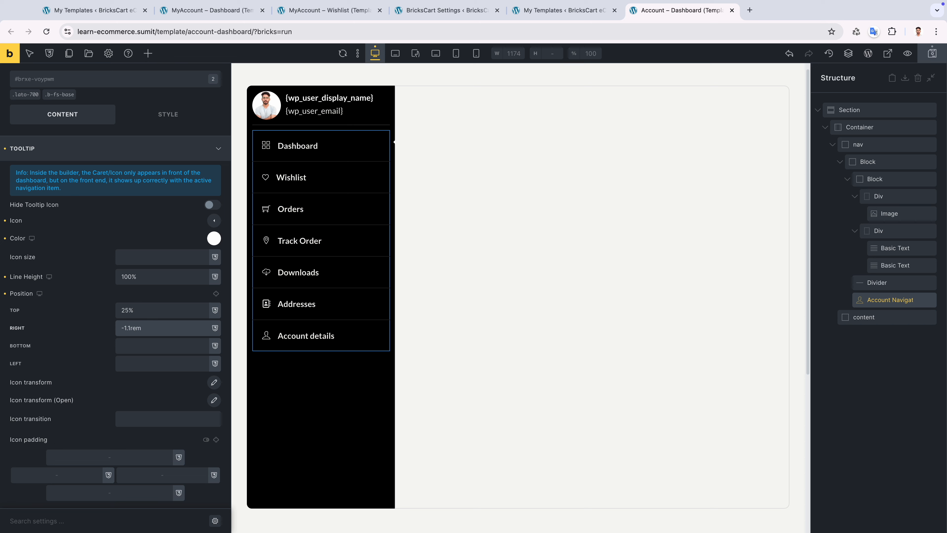
left_click(139, 258)
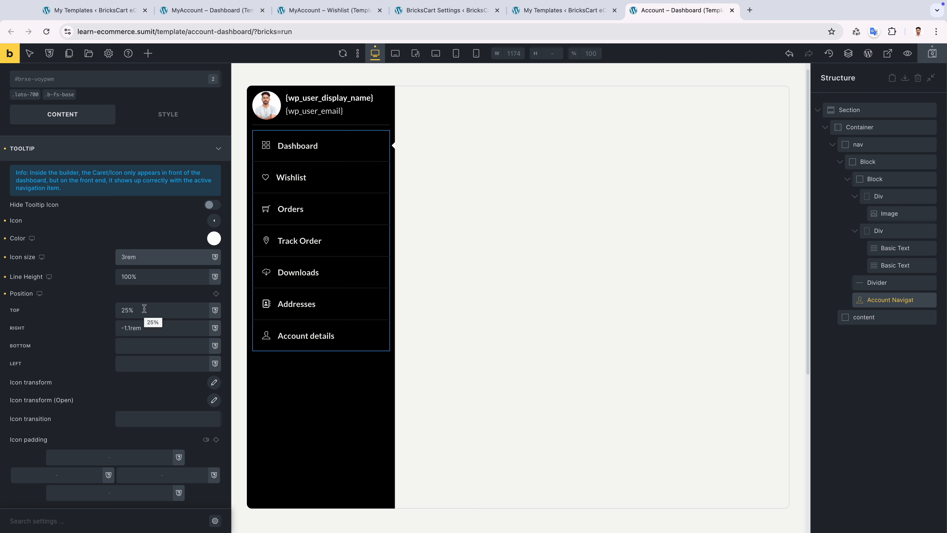
Save the template and reload the live My account page to check the navigation and its tooltip caret.
scroll(144, 308, "down", 1)
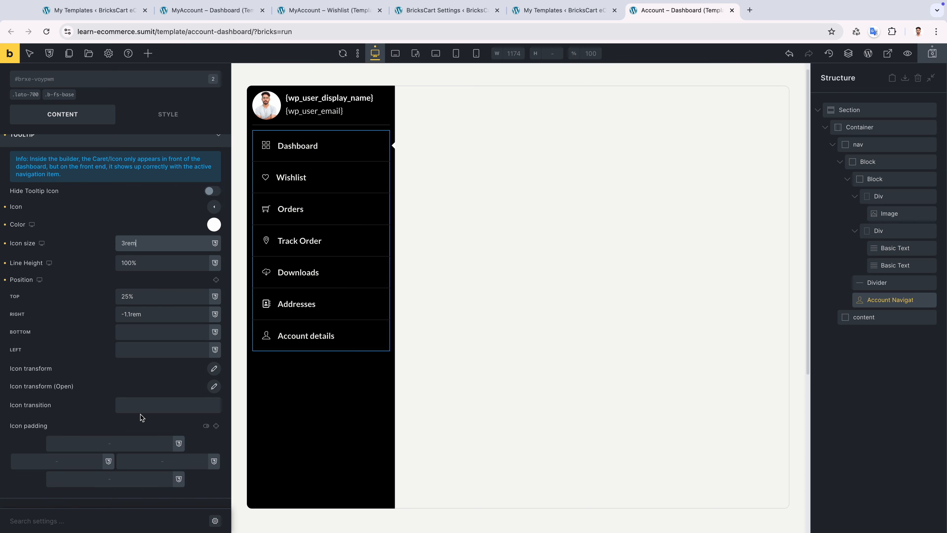
scroll(139, 414, "up", 6)
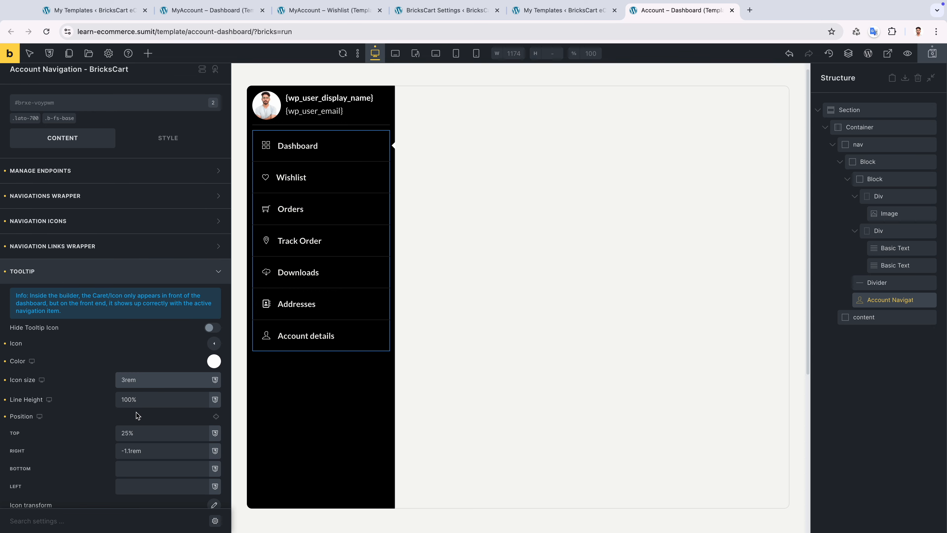
key("super+s")
key("ctrl+Right")
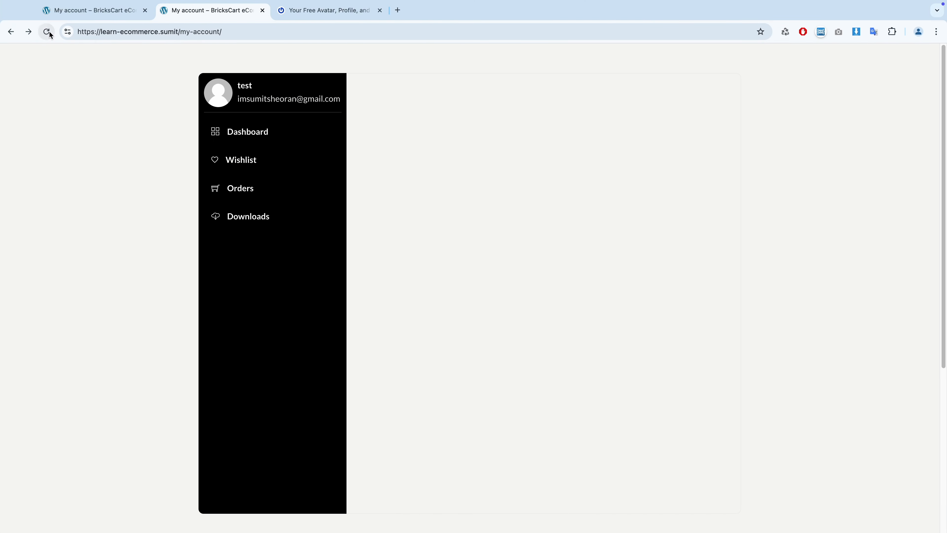
left_click(47, 32)
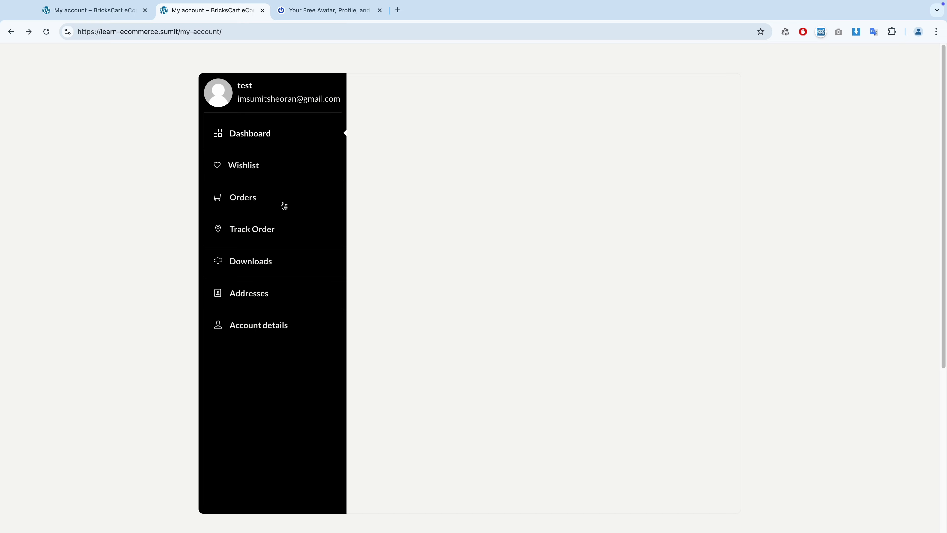
scroll(254, 295, "down", 1)
scroll(254, 296, "up", 1)
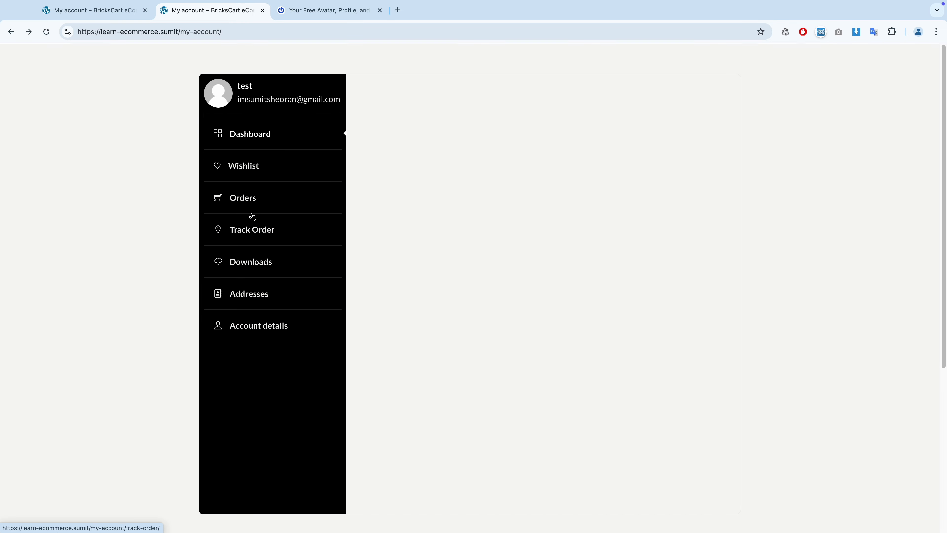
Return to the Account – Dashboard template in the builder and switch the canvas to the 766 px wide breakpoint.
key("ctrl+Left")
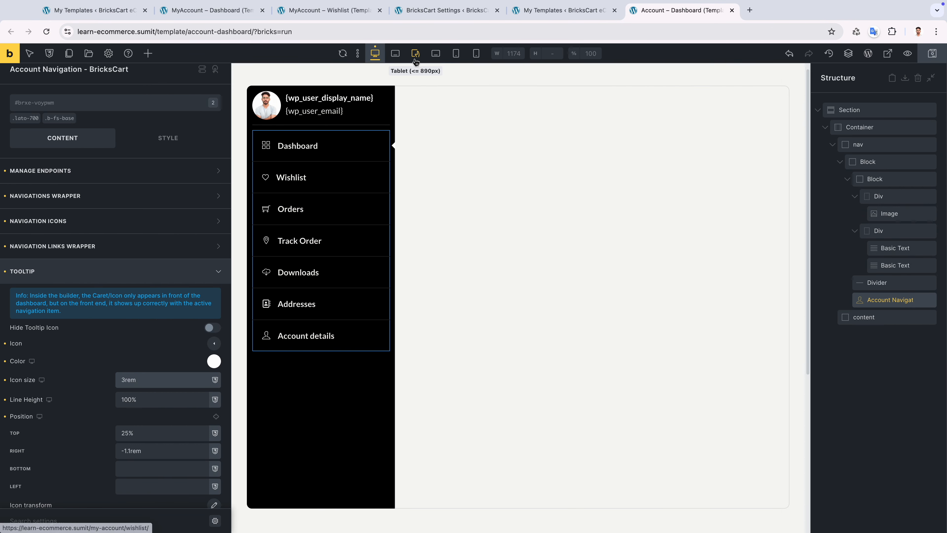
left_click(395, 53)
left_click(416, 54)
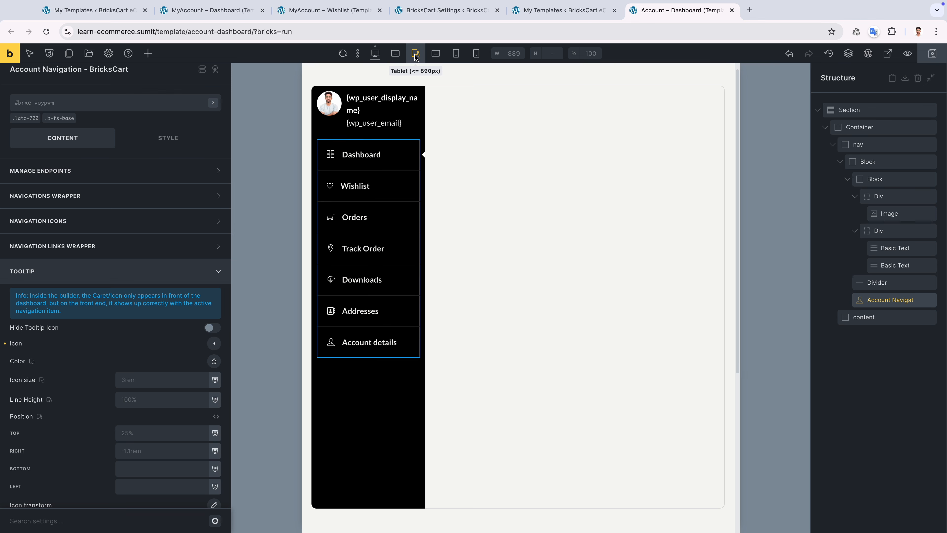
left_click(435, 54)
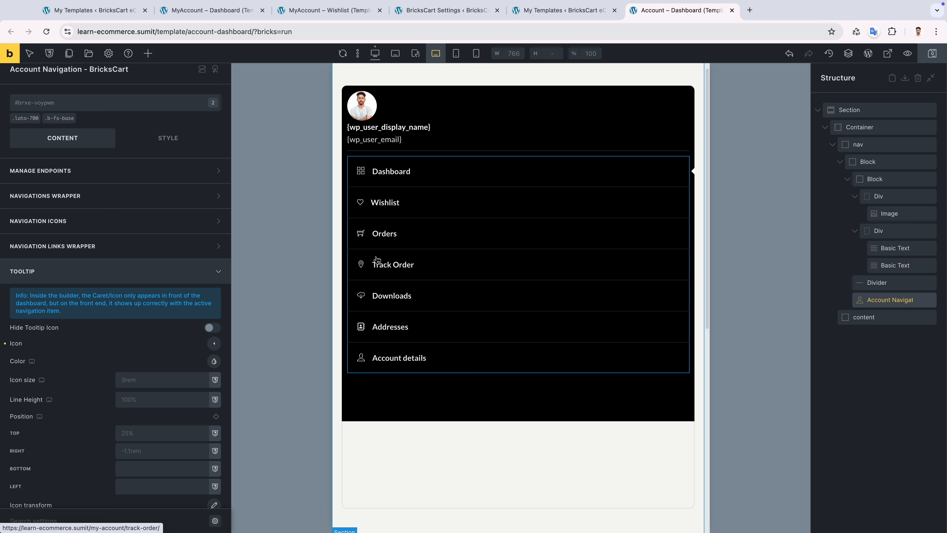
Set the navigations wrapper's flex wrap to Wrap and its direction to row at this breakpoint.
scroll(519, 268, "up", 1)
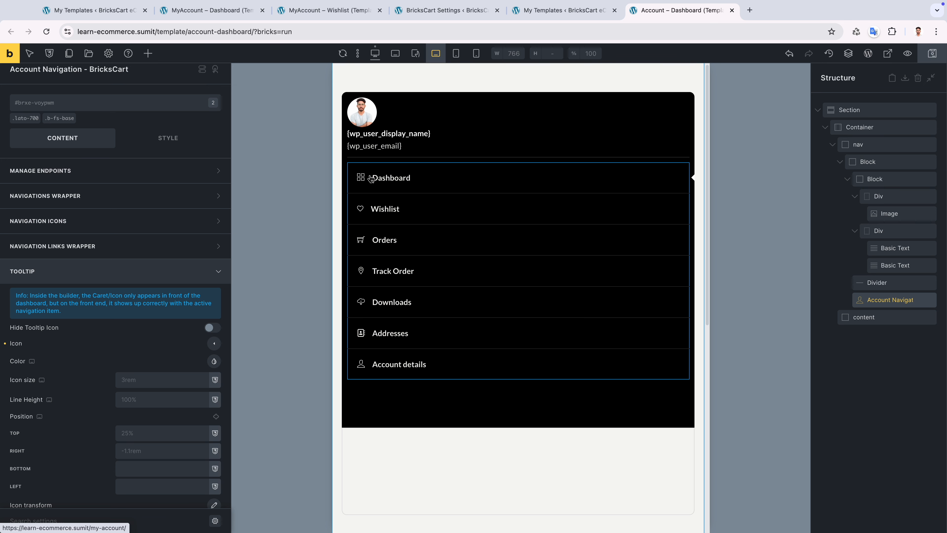
scroll(142, 198, "up", 1)
left_click(142, 181)
scroll(112, 299, "down", 3)
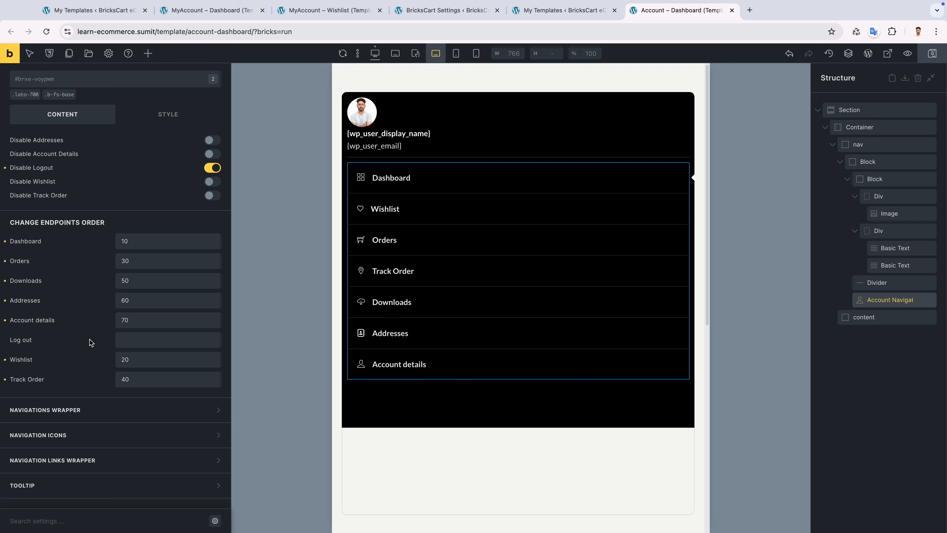
left_click(76, 408)
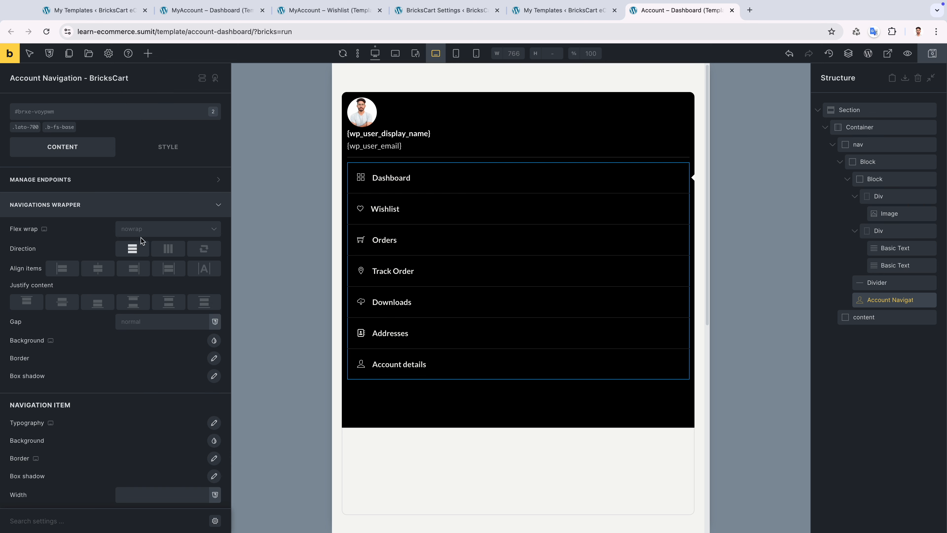
left_click(153, 233)
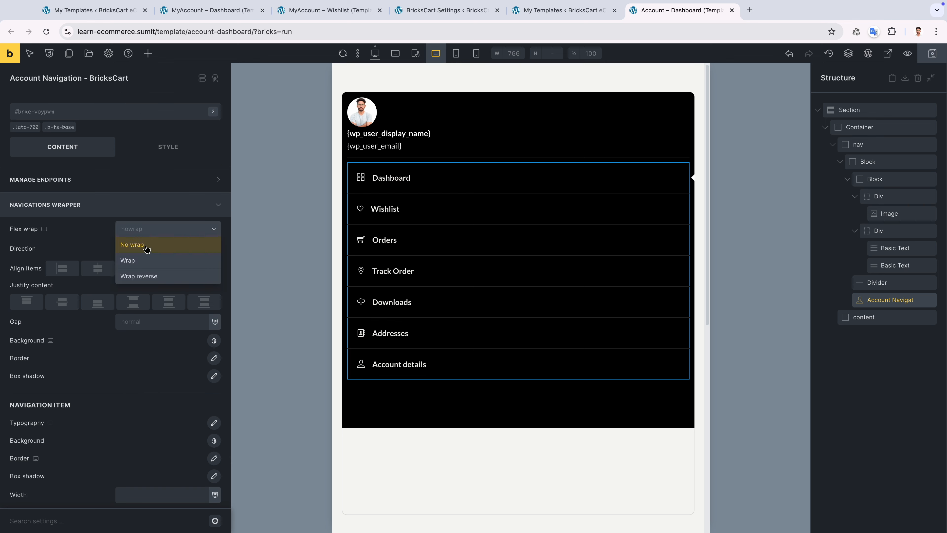
left_click(147, 258)
left_click(161, 249)
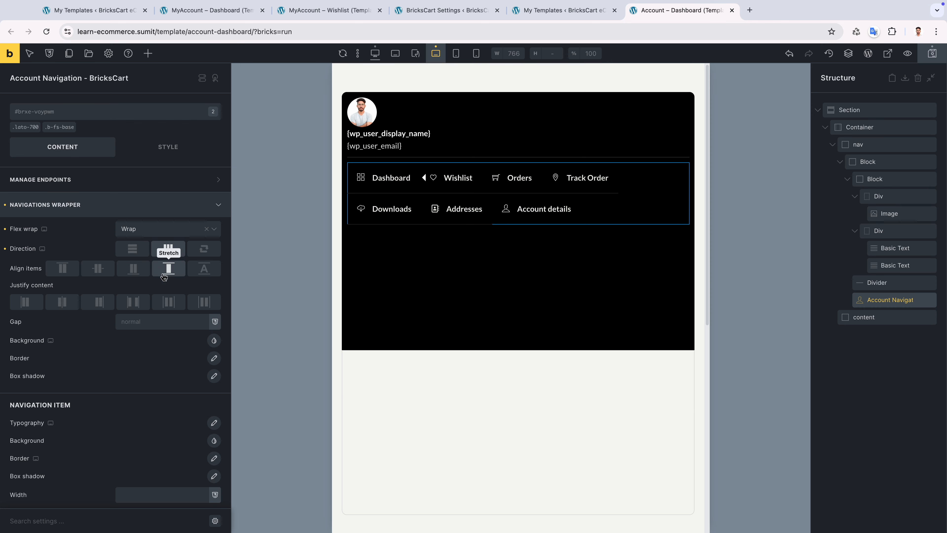
Set the navigations wrapper's gap to 1.5rem.
scroll(150, 295, "down", 2)
left_click(152, 297)
type("1rem")
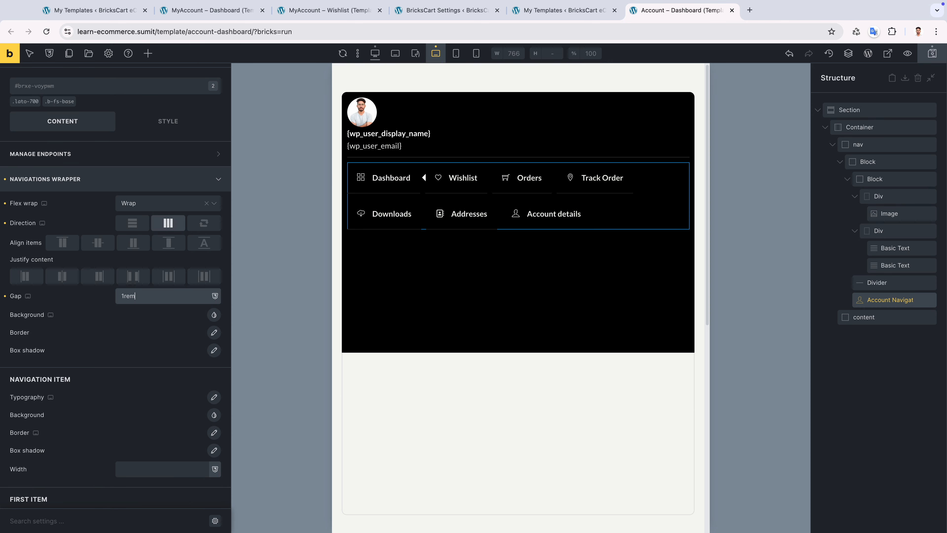
key("alt+Up")
key("alt+Up")
key("alt+Up")
key("alt+Up")
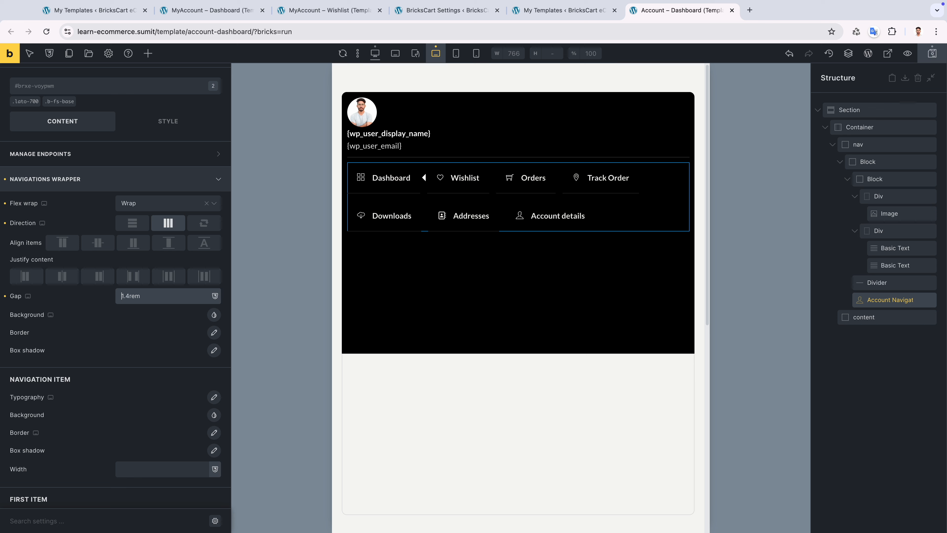
Hide the account navigation's tooltip icon at this breakpoint.
scroll(142, 433, "down", 10)
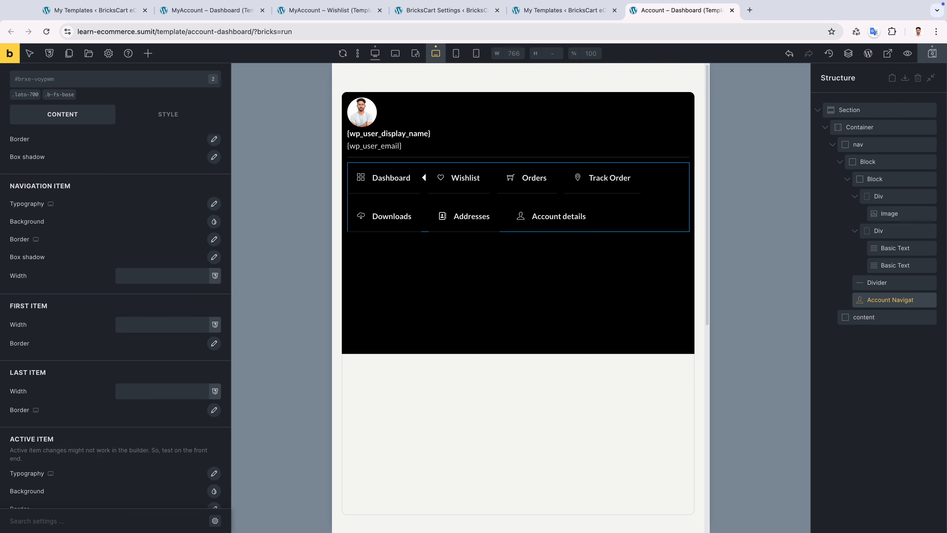
left_click(111, 479)
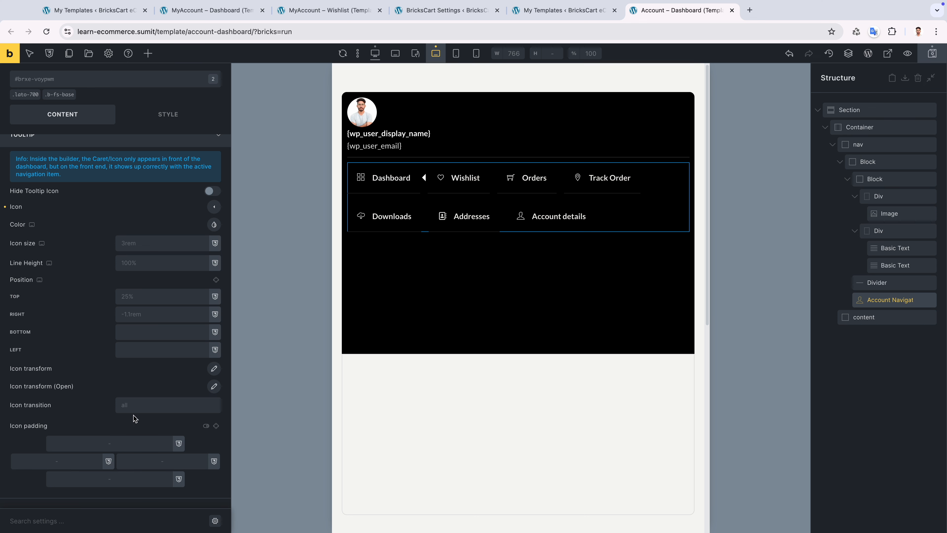
left_click(211, 191)
scroll(87, 276, "up", 5)
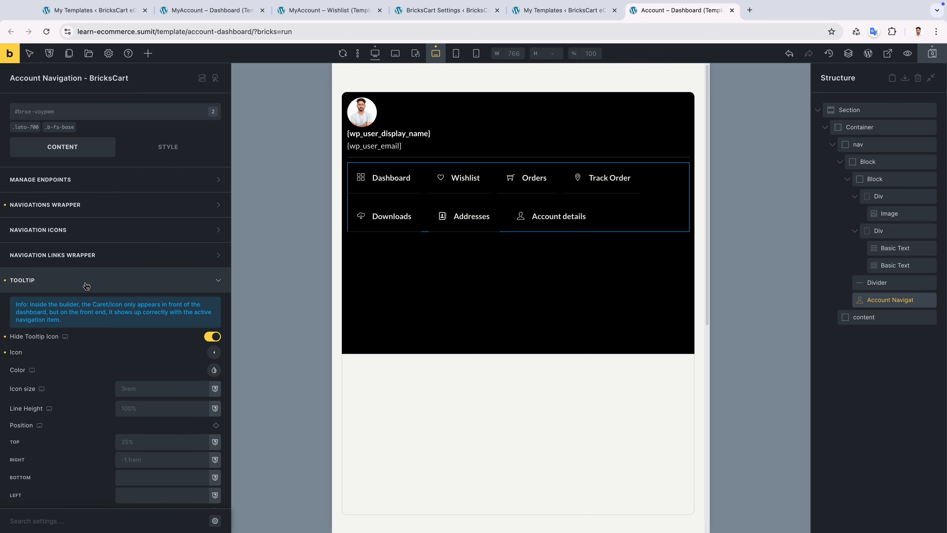
Give the navigation items a solid border with width 1 on all sides at the current breakpoint.
left_click(93, 205)
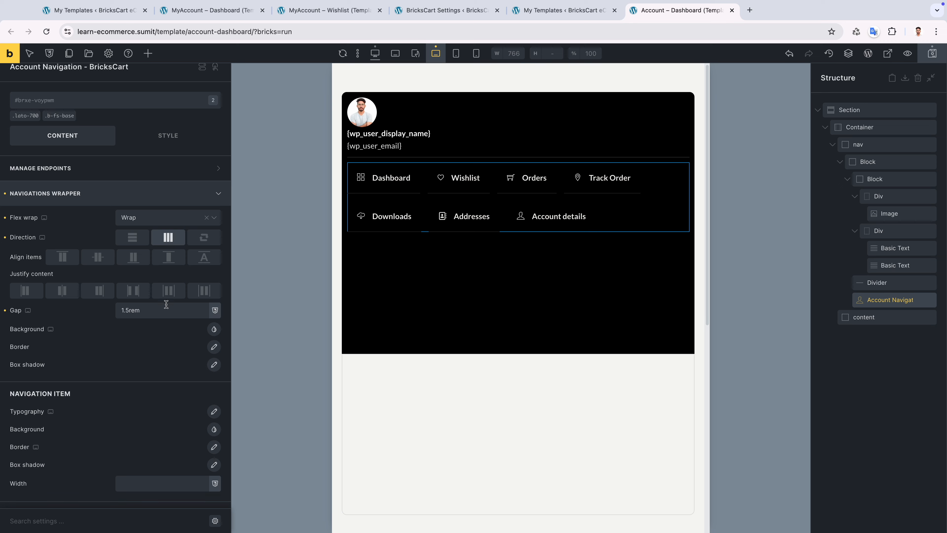
scroll(160, 320, "down", 3)
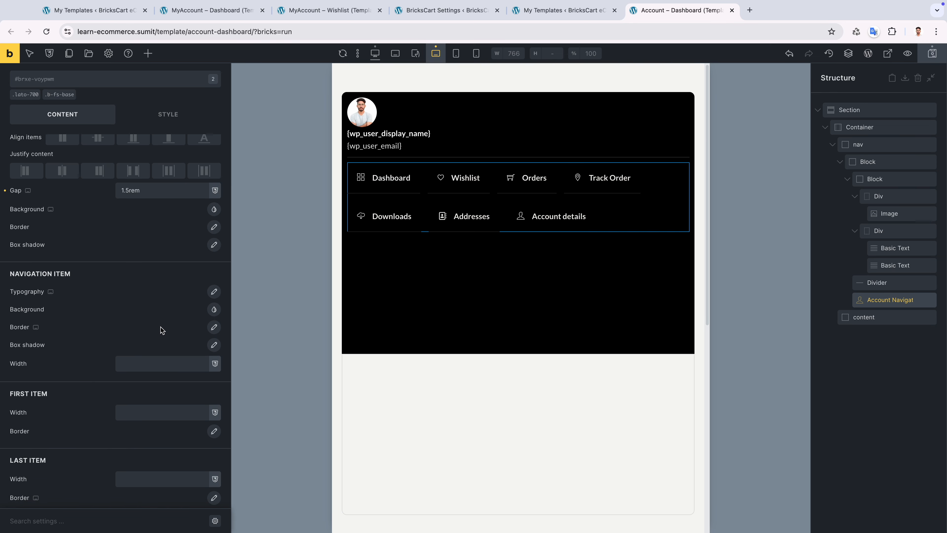
scroll(166, 330, "down", 3)
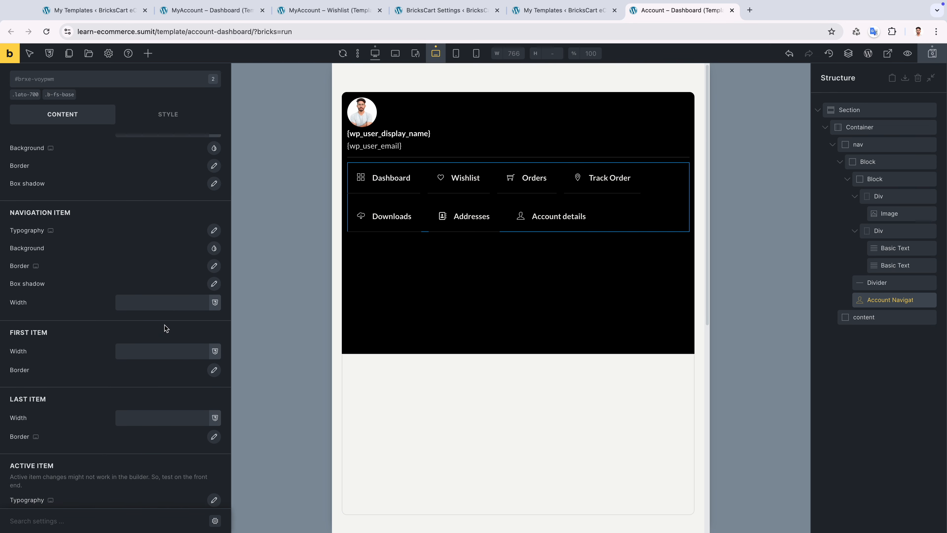
left_click(213, 263)
scroll(172, 320, "down", 1)
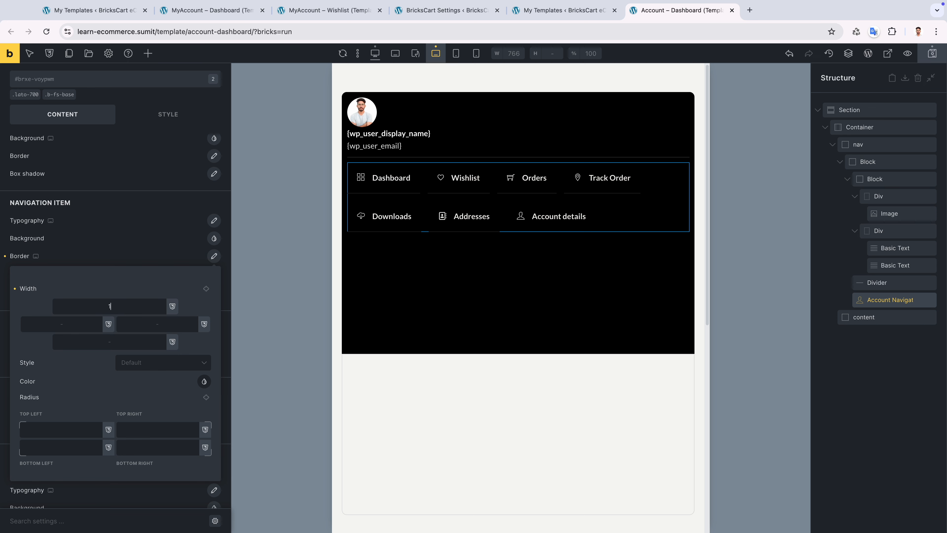
left_click(207, 288)
left_click(172, 361)
left_click(146, 411)
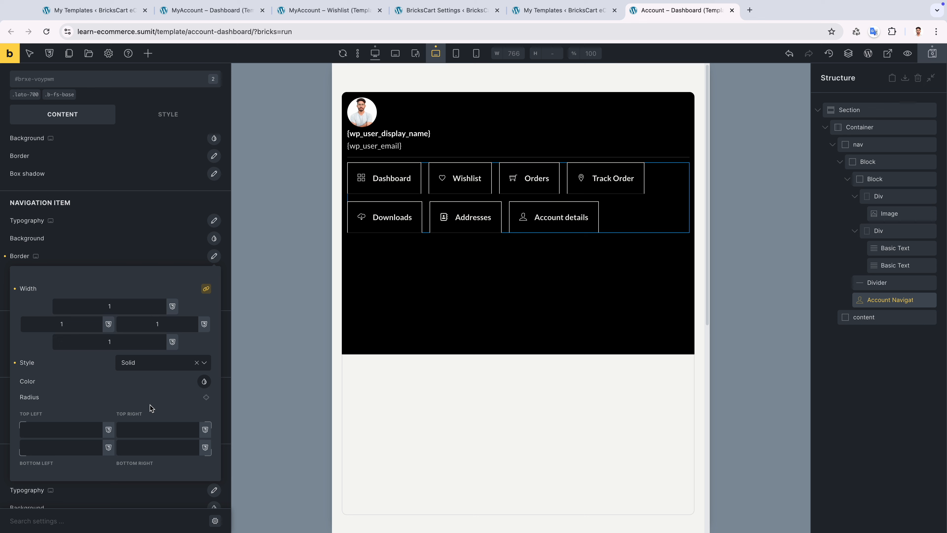
Set the navigation item border color to bc-very-light-black and all corner radii to border-radius-sm.
left_click(204, 381)
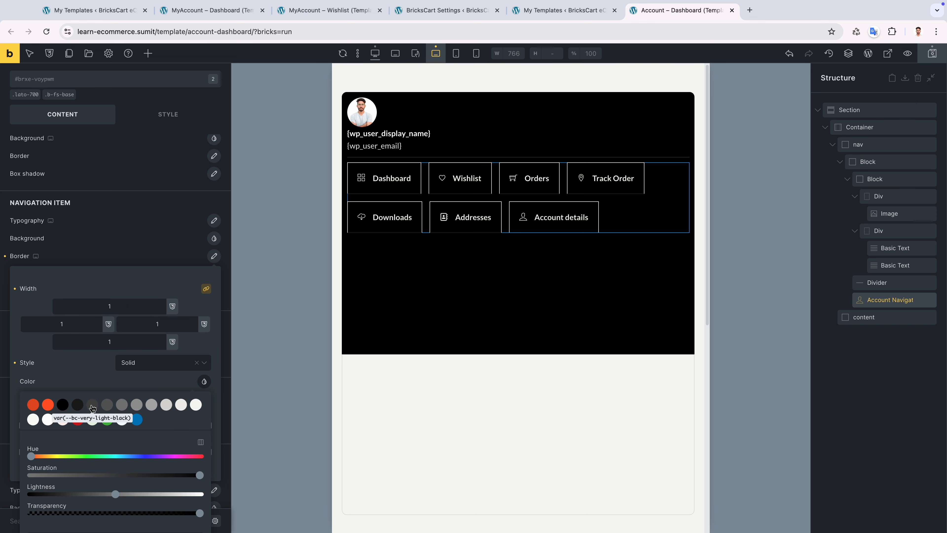
left_click(93, 406)
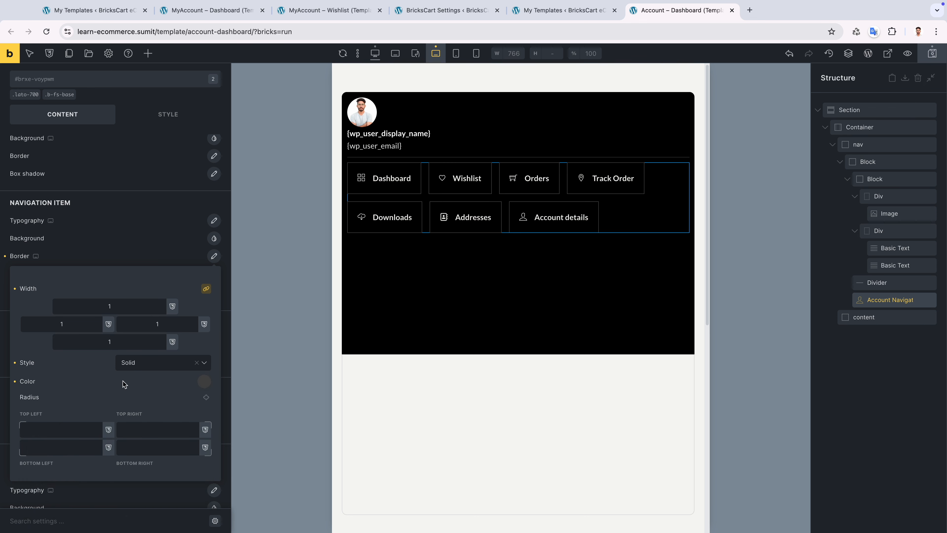
left_click(81, 434)
type("rad")
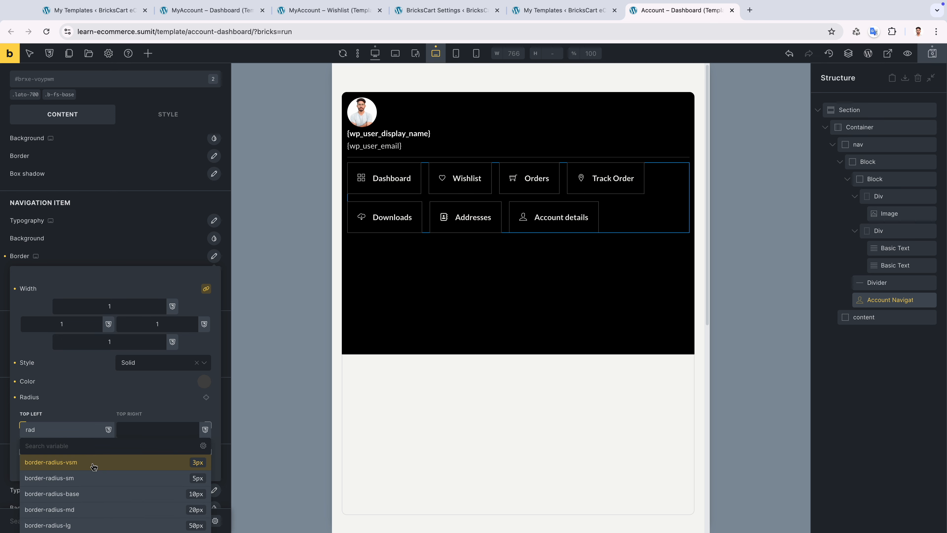
left_click(96, 477)
left_click(206, 396)
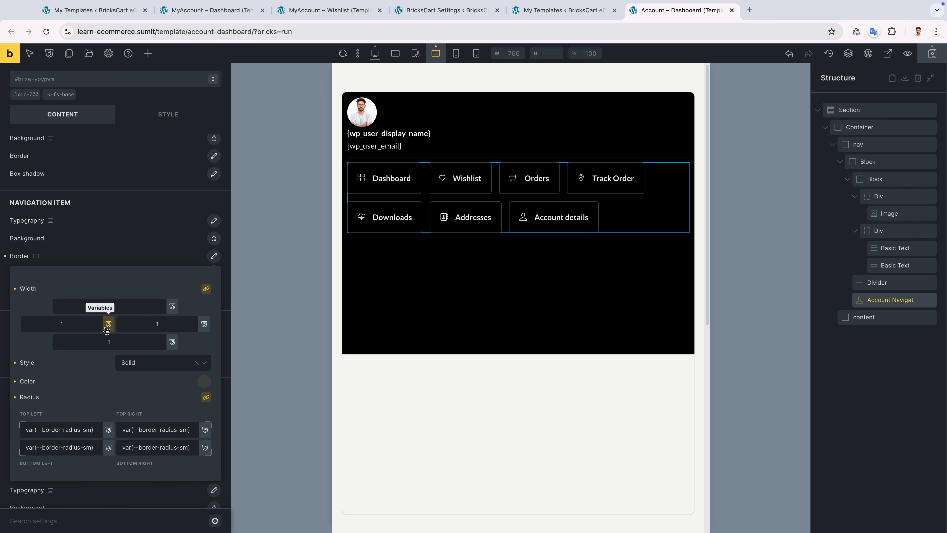
left_click(120, 257)
Set the navigation items' background to the near-black palette color just lighter than pure black.
left_click(214, 238)
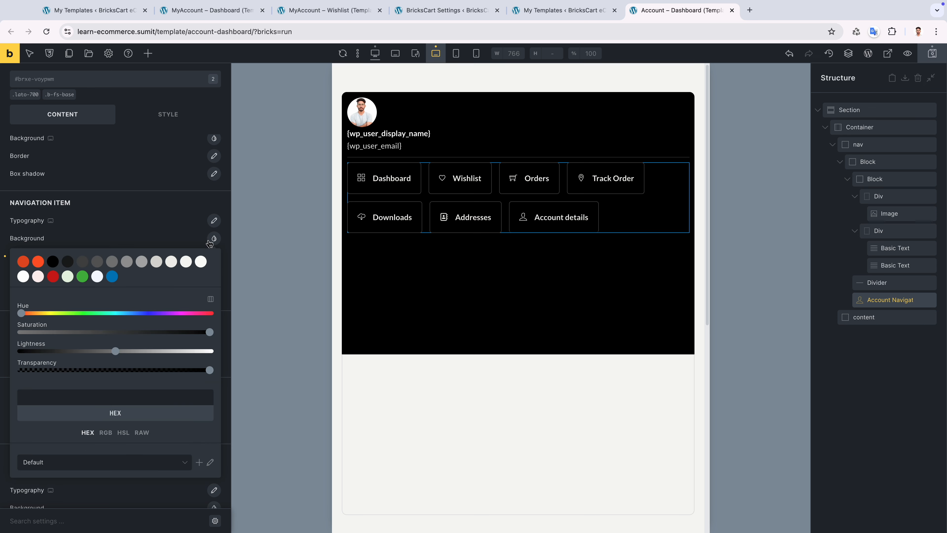
left_click(64, 265)
left_click(92, 239)
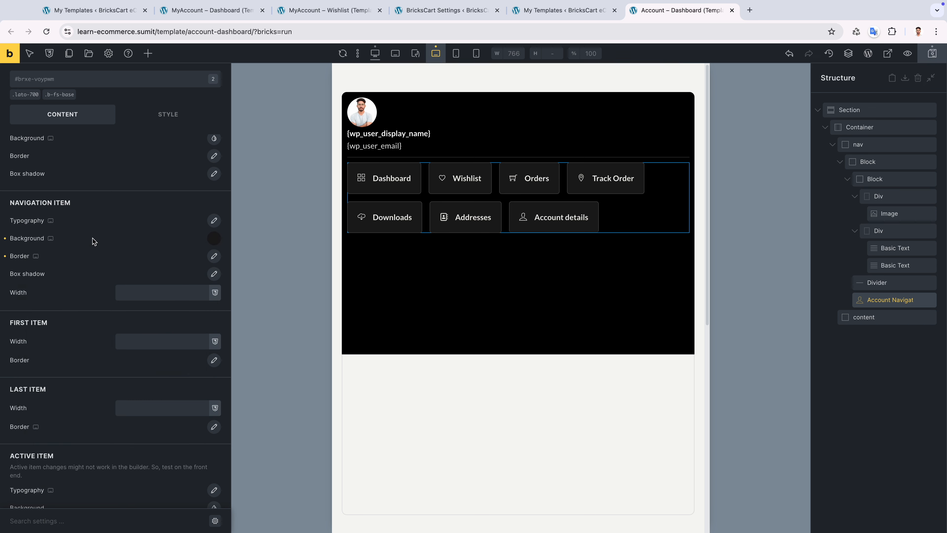
Reduce the navigations wrapper's gap to 1rem and save the template.
scroll(97, 233, "up", 1)
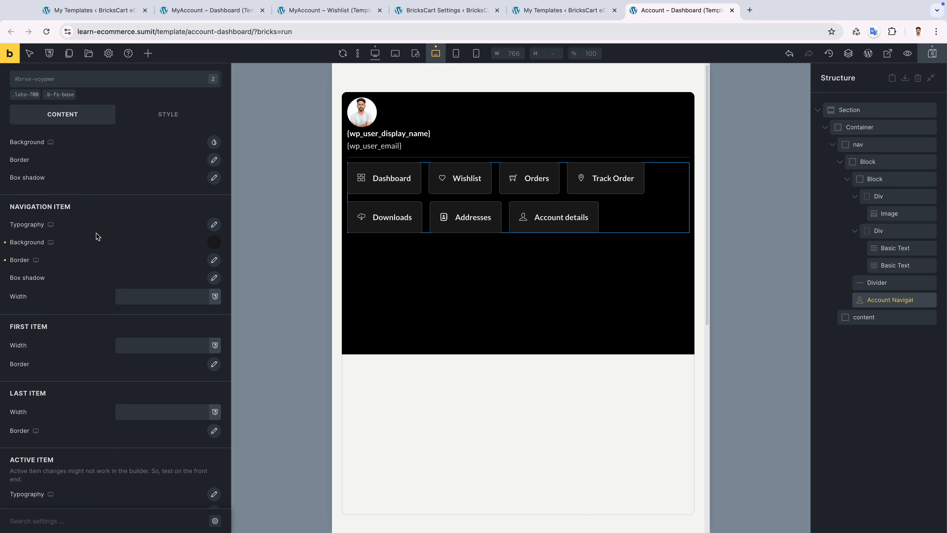
scroll(101, 256, "up", 5)
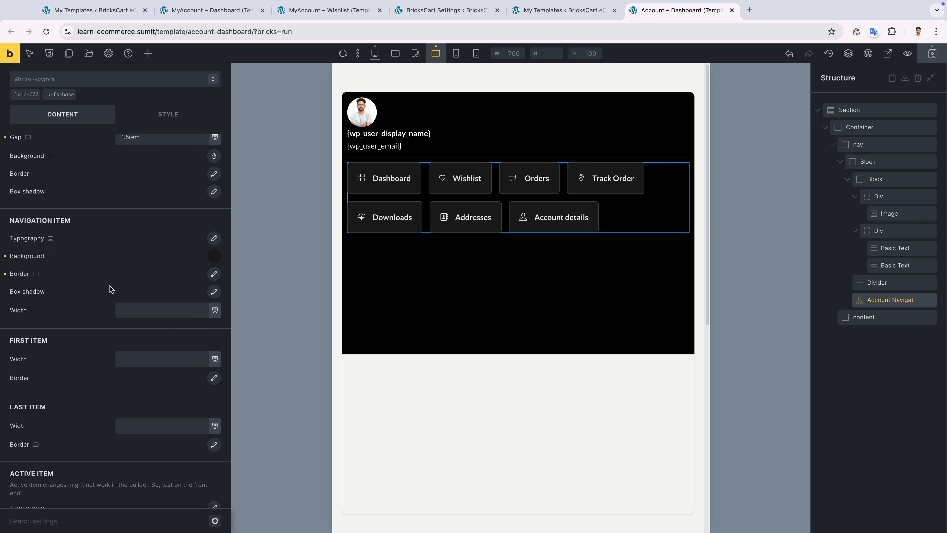
left_click_drag(129, 322, 123, 321)
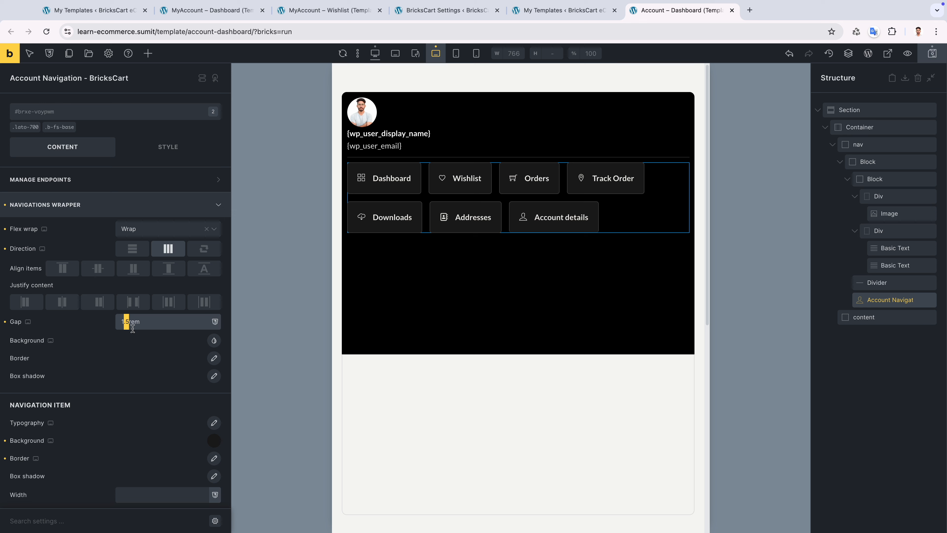
key("BackSpace")
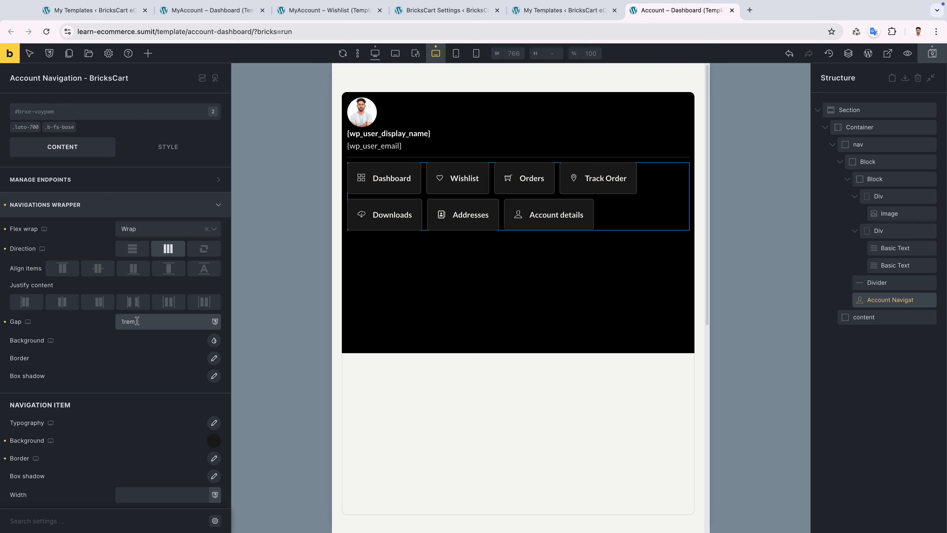
key("ctrl+s")
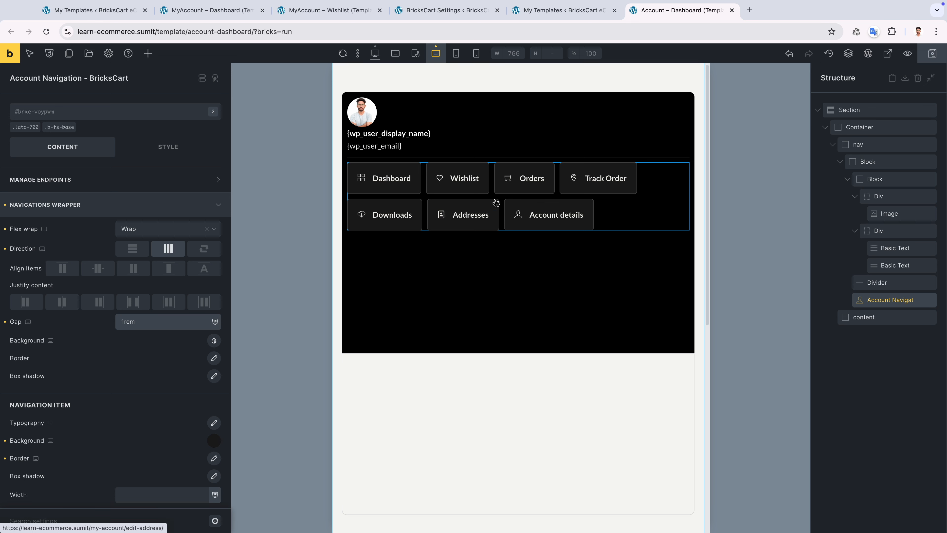
Set the navigation item width to calc((100 / 3) * 1% - (2 / 3) * 1rem) for a three-column layout.
scroll(166, 504, "down", 3)
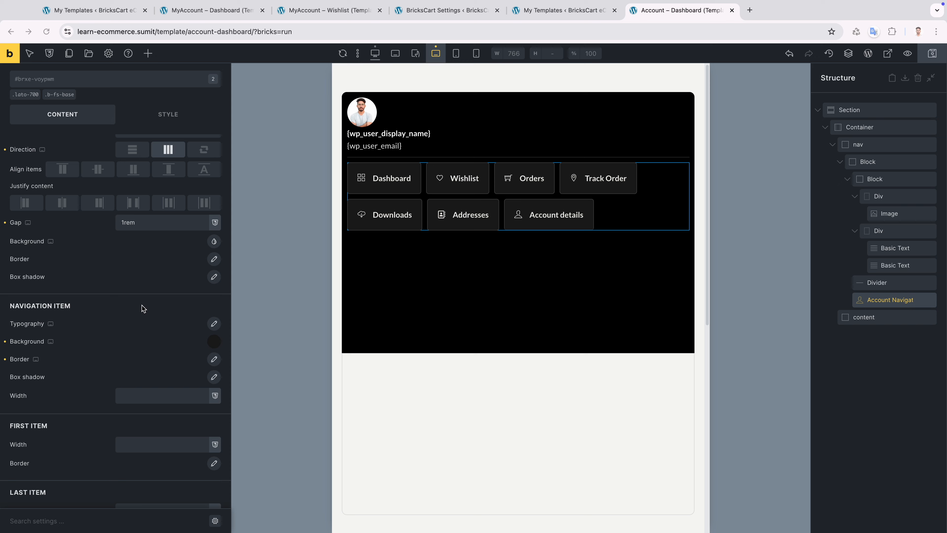
scroll(142, 308, "down", 7)
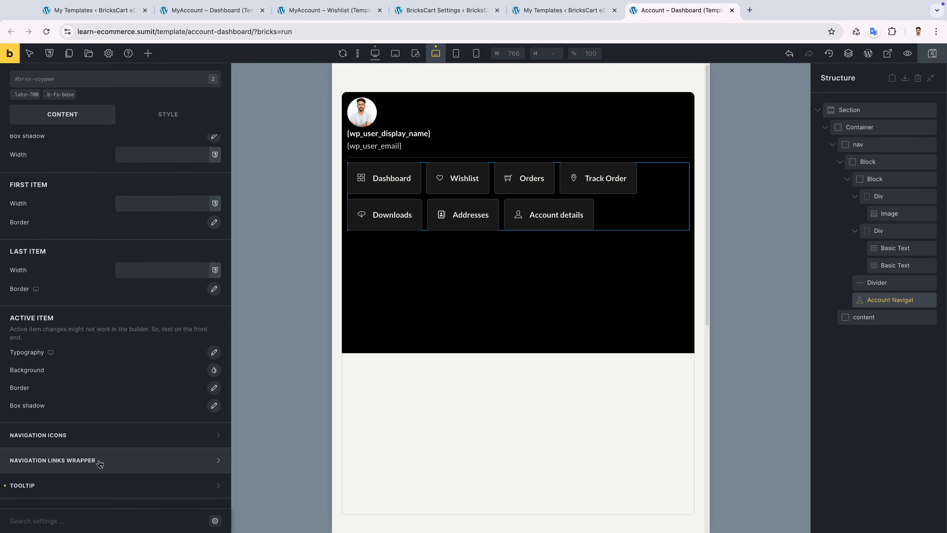
left_click(100, 462)
scroll(88, 401, "up", 2)
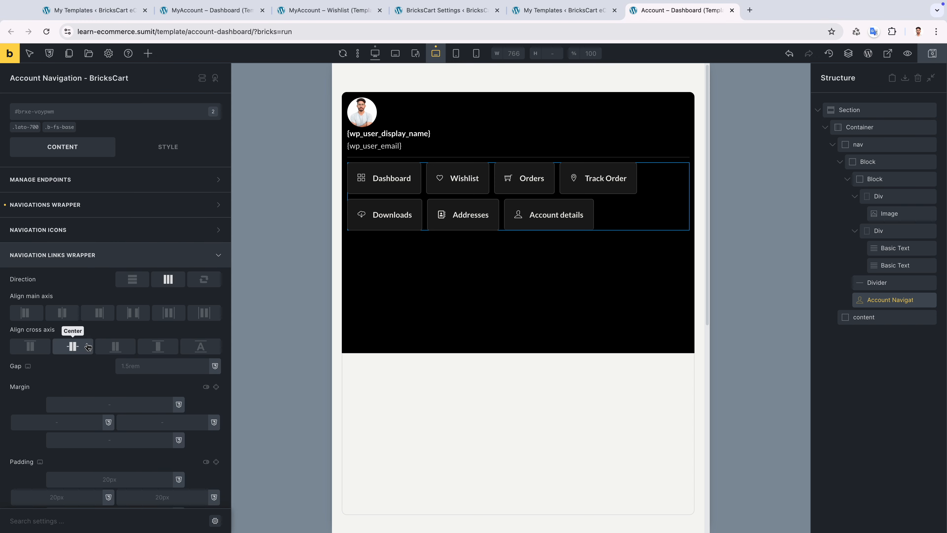
left_click(98, 209)
scroll(93, 321, "down", 1)
scroll(94, 324, "down", 3)
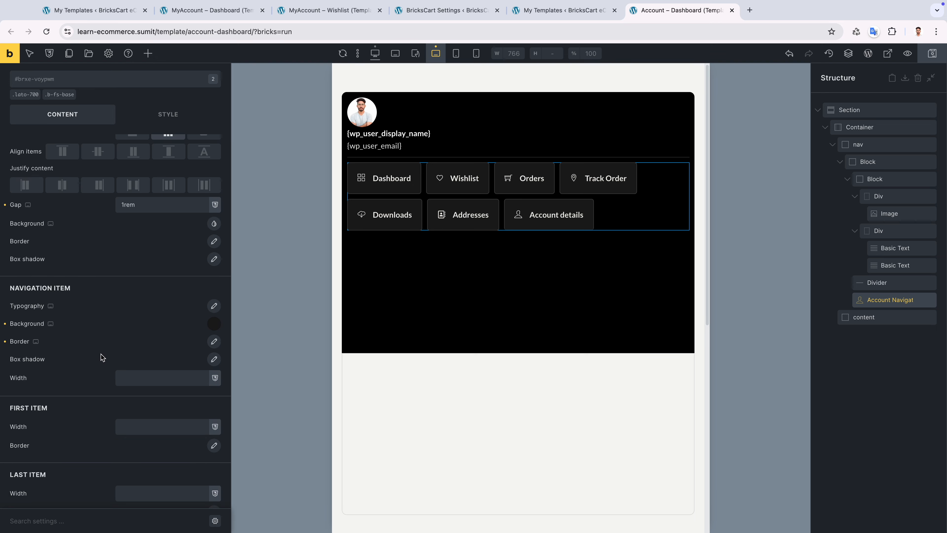
left_click(122, 377)
type("calc((100 / 3) * 1% - (2 / 3) * 1rem)")
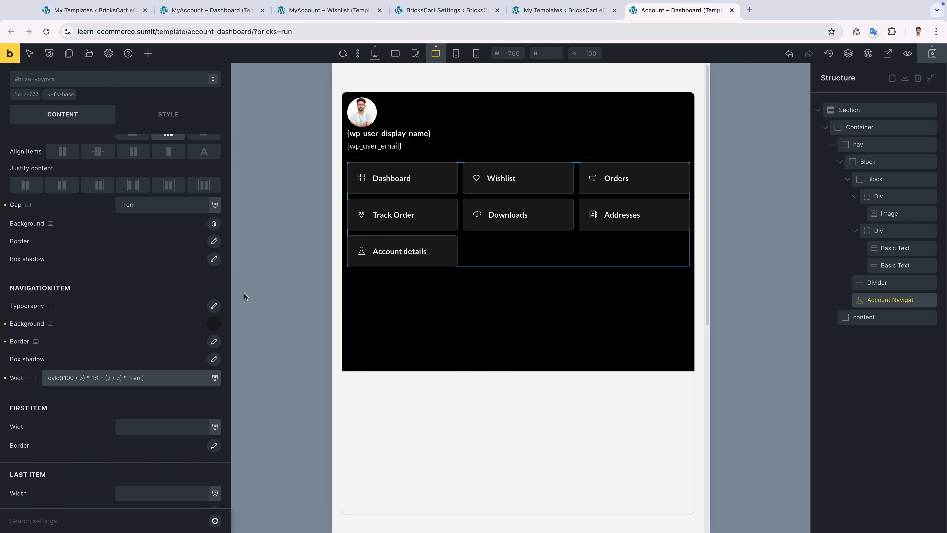
Set the last navigation item's width to 100%.
scroll(88, 339, "down", 5)
left_click(152, 330)
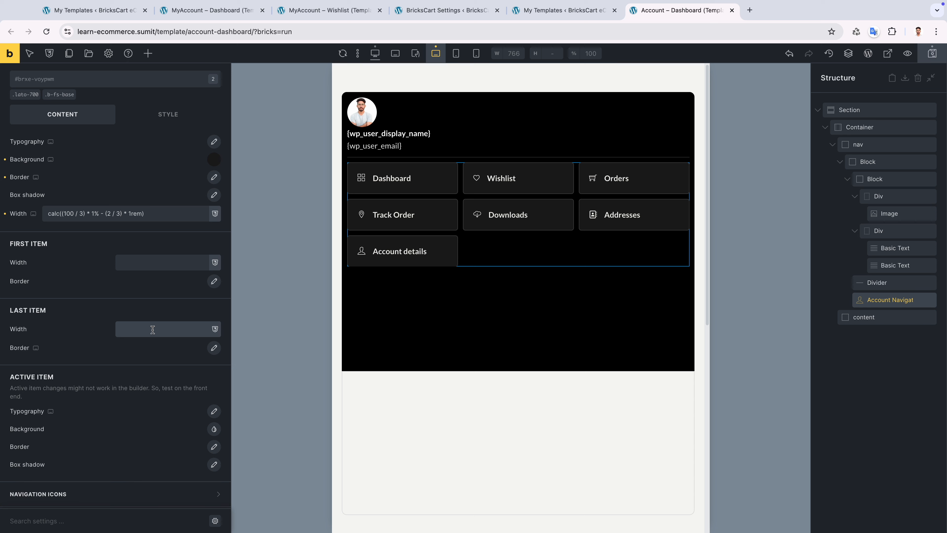
type("100%")
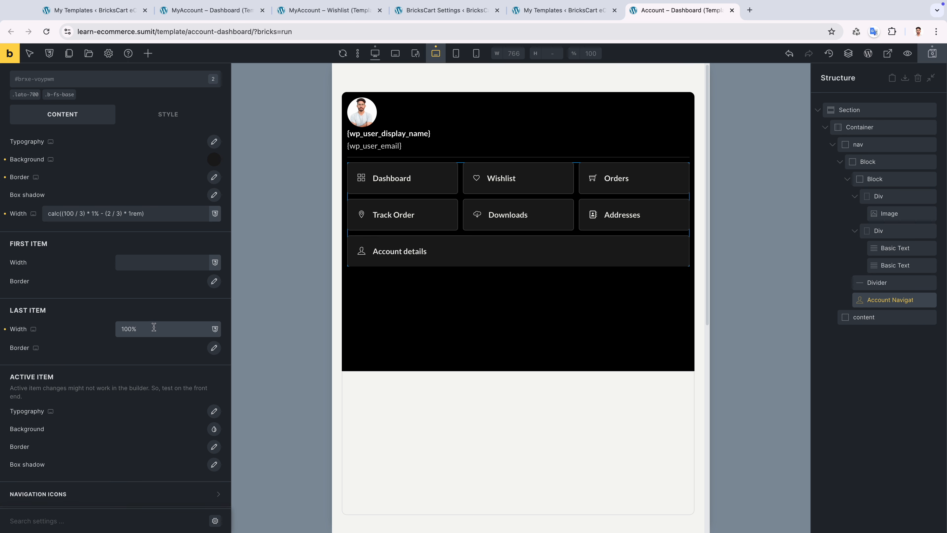
At the 477 px breakpoint, try a 50% navigation item width and replace it with calc(50% - 0.5rem).
left_click(456, 56)
left_click(152, 217)
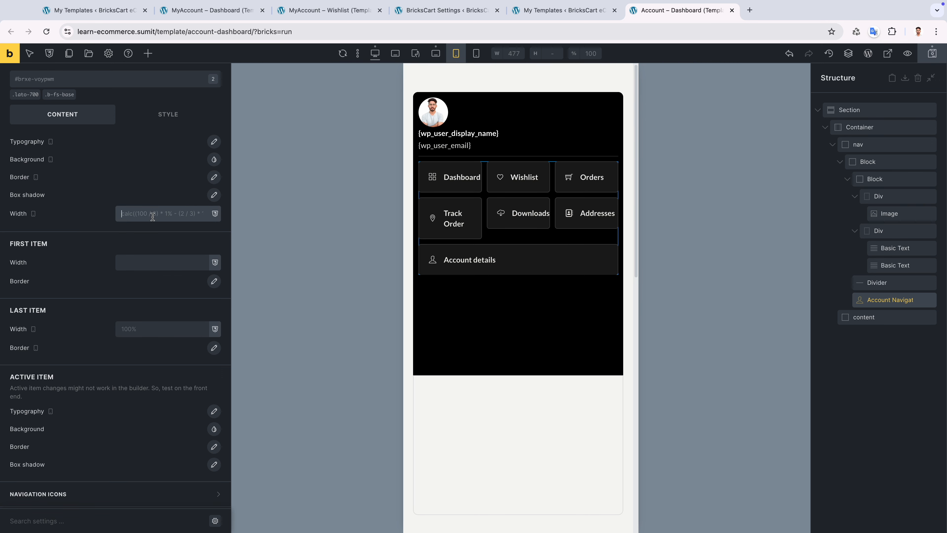
type("50%")
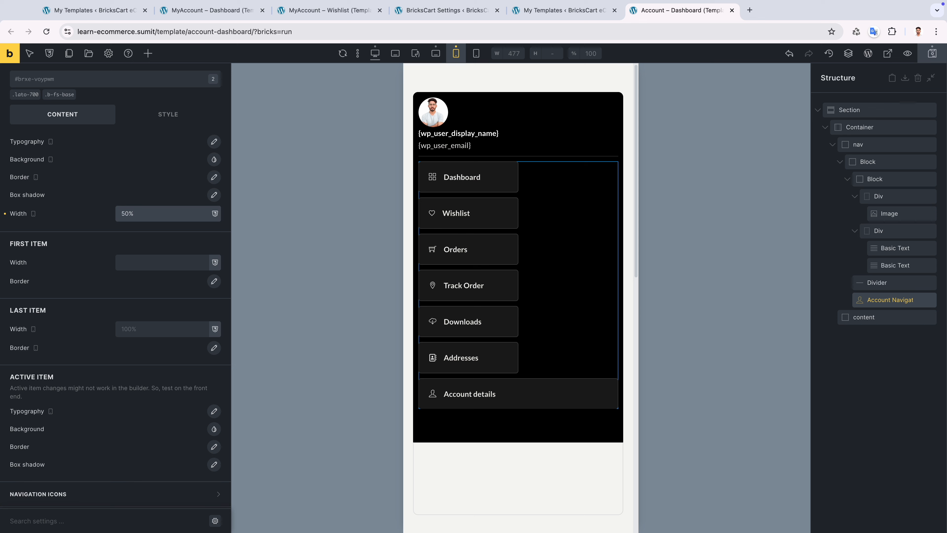
key("BackSpace")
key("BackSpace")
key("BackSpace")
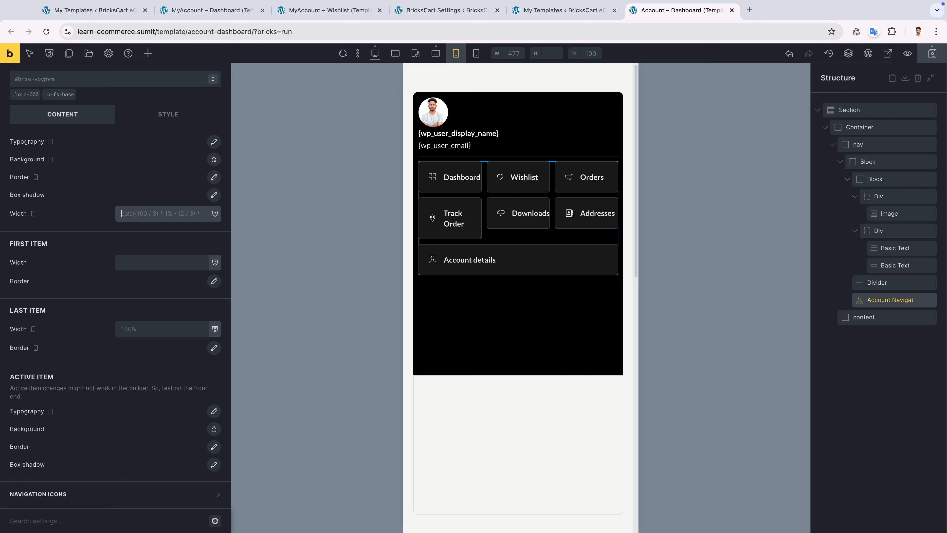
left_click(151, 214)
type("calc(50% - 0.5rem)")
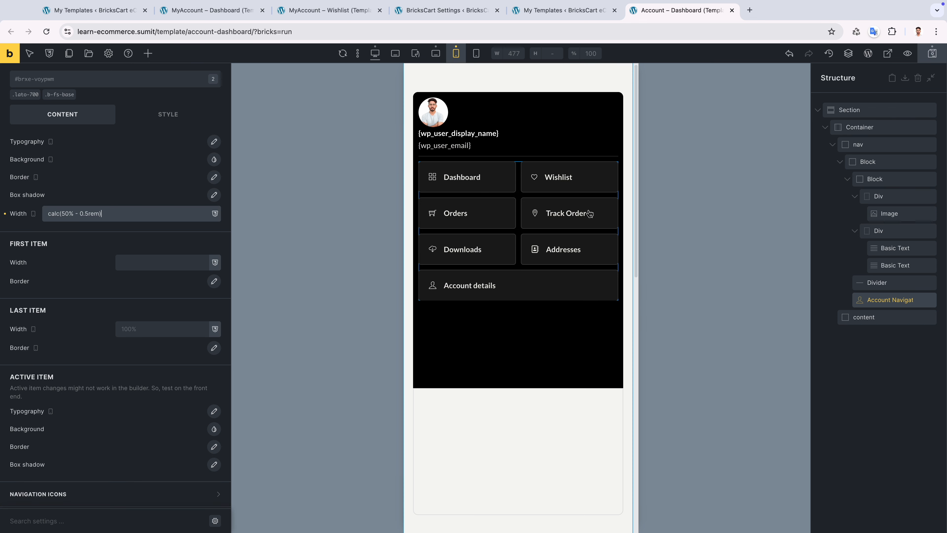
Switch to the 349 px breakpoint and set the navigation item width to 100%.
left_click(476, 53)
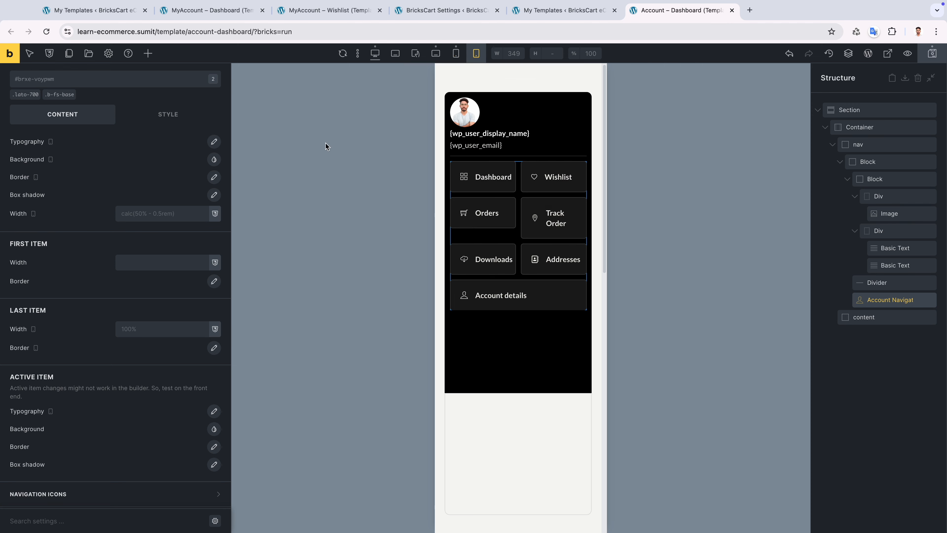
left_click(187, 213)
type("100%")
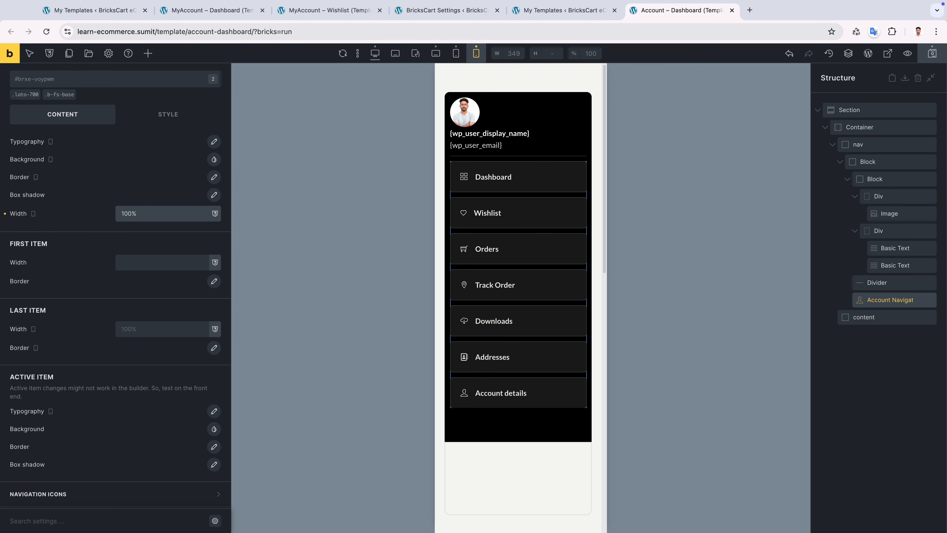
Return to the desktop breakpoint, collapse the nested blocks inside nav in the structure tree, and select the nav element.
left_click(375, 53)
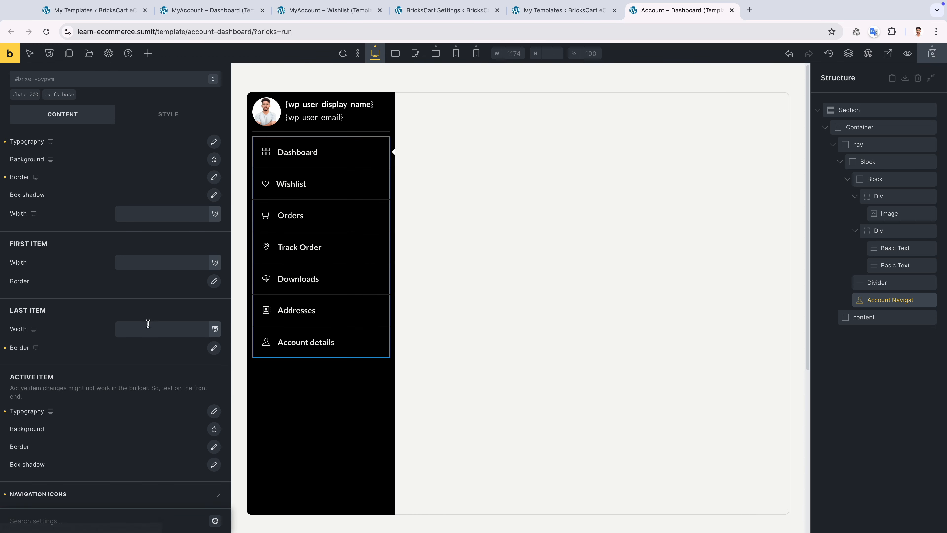
left_click(840, 162)
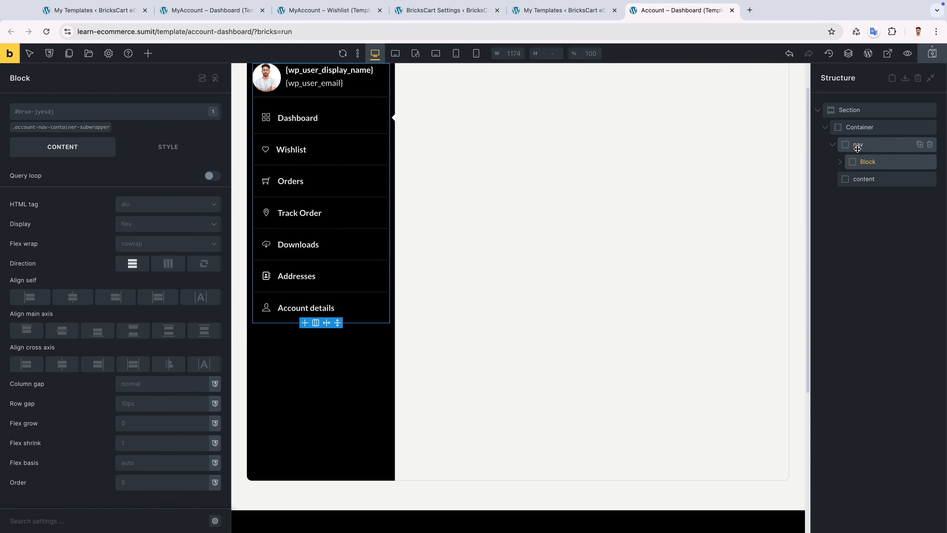
left_click(858, 148)
left_click(840, 162)
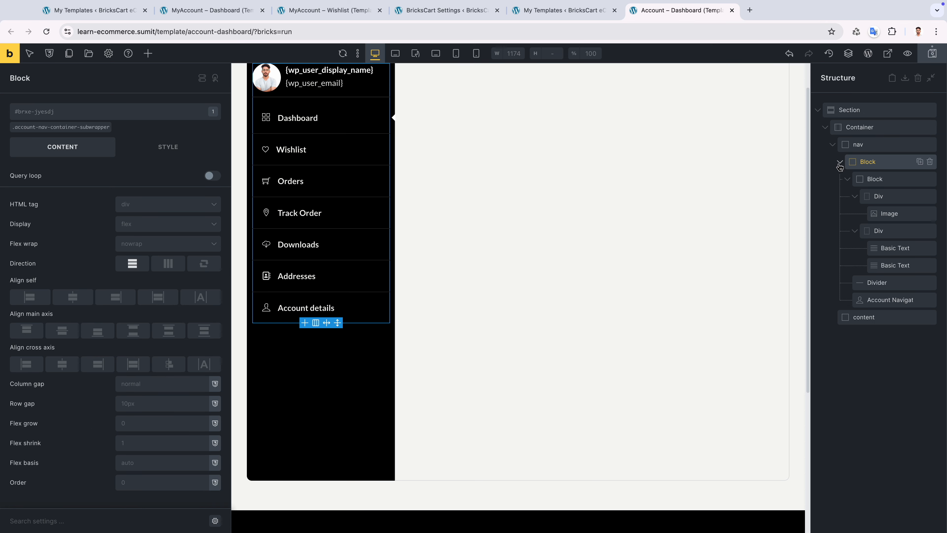
left_click(847, 180)
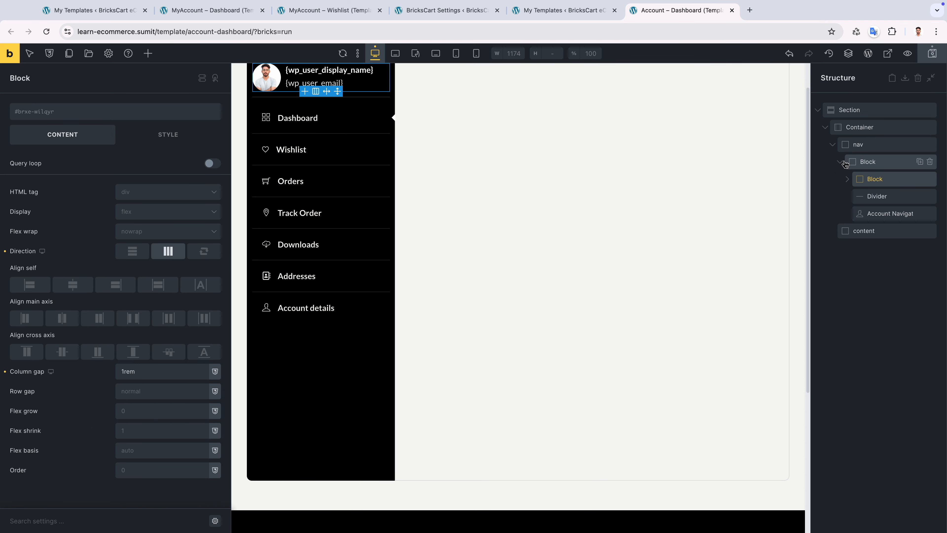
left_click(851, 146)
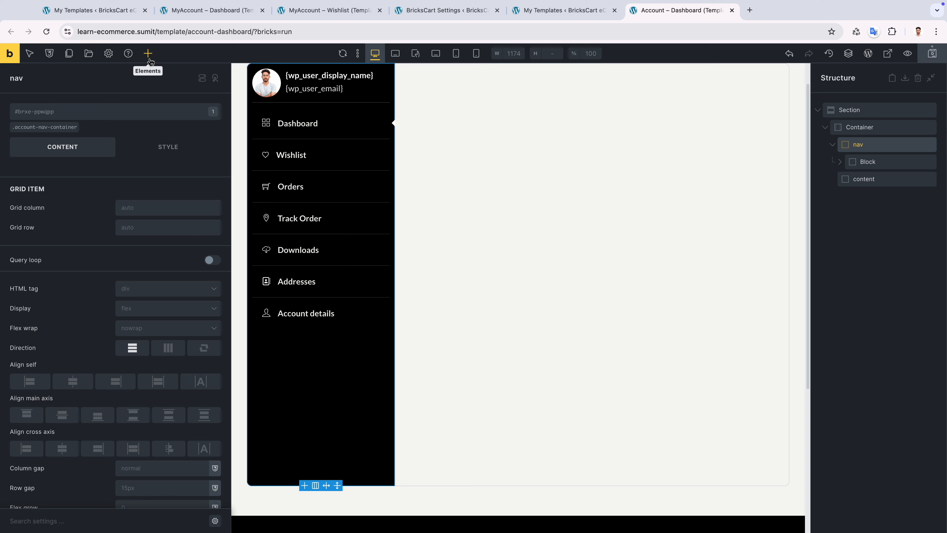
Paste a copy of the Account Navigation element into nav and rename it Account Navigation Logout - BricksCart.
right_click(293, 203)
left_click(311, 206)
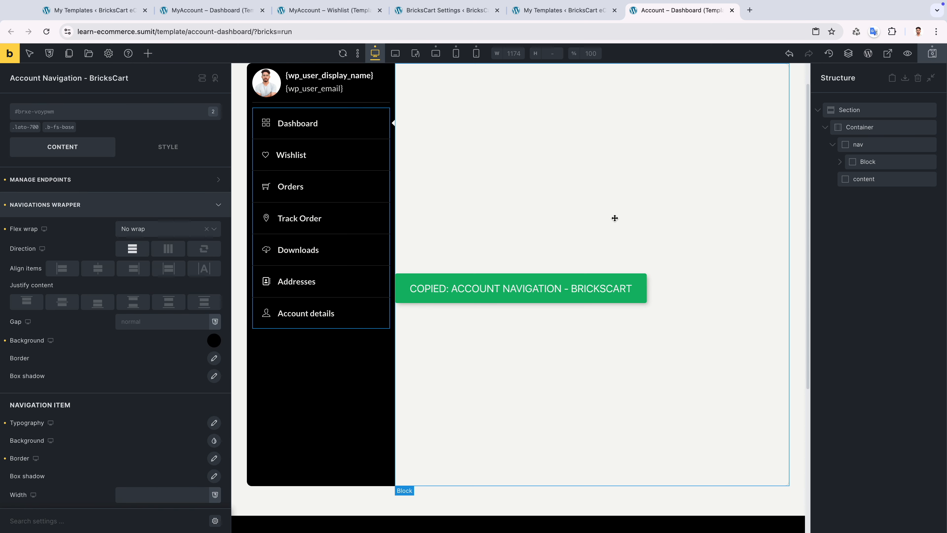
right_click(848, 156)
left_click(846, 167)
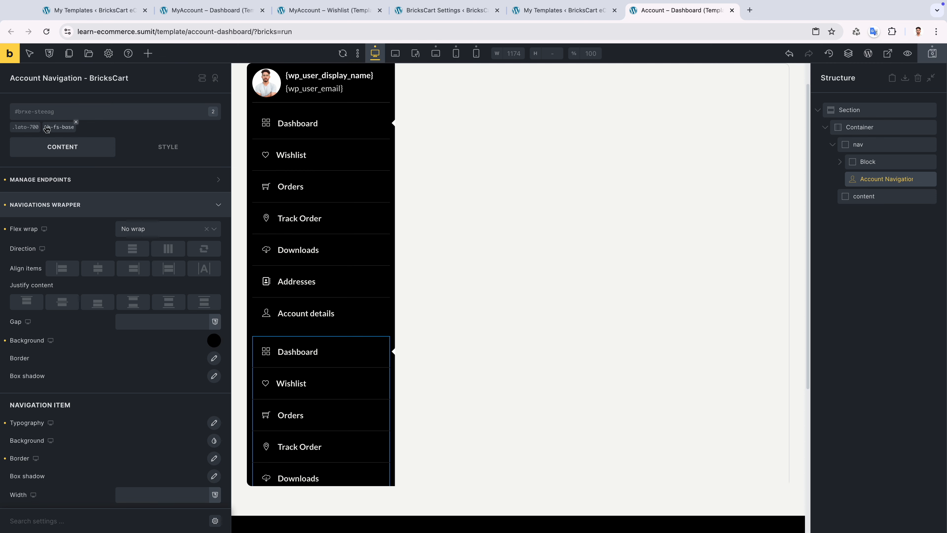
left_click(80, 79)
type("Logout")
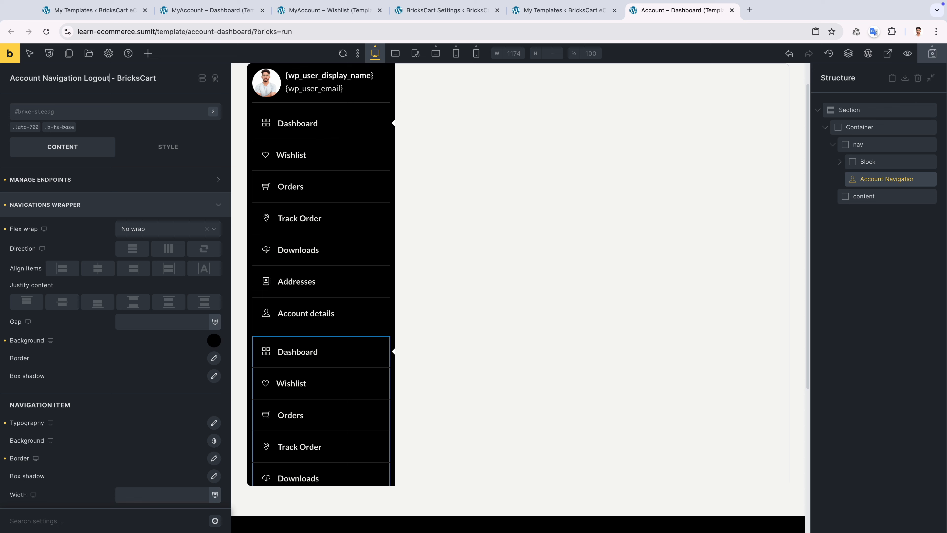
Disable the Dashboard, Orders, Downloads, Addresses, Account Details, Wishlist and Track Order endpoints of the copied navigation, and enable Logout.
scroll(67, 284, "down", 1)
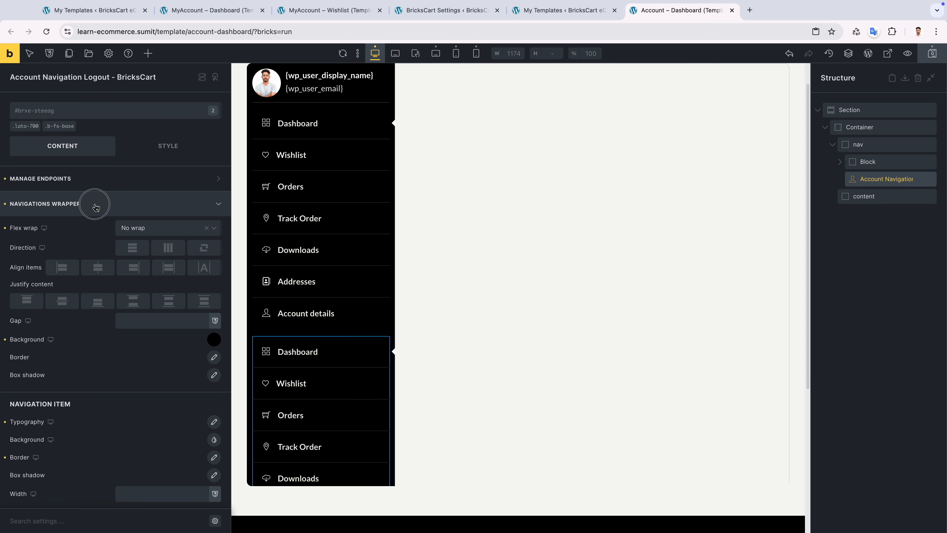
left_click(106, 174)
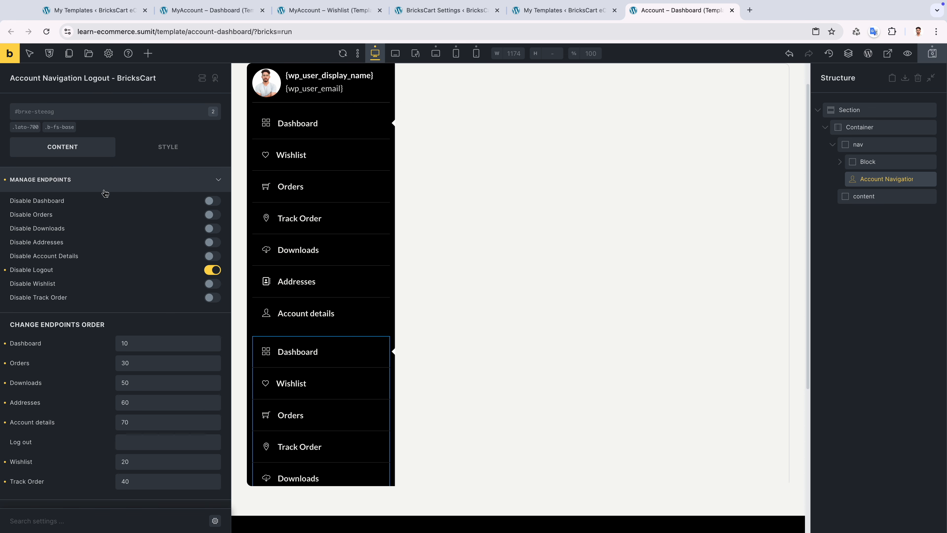
left_click(213, 281)
left_click(213, 294)
left_click(212, 253)
left_click(213, 239)
left_click(212, 225)
left_click(213, 212)
left_click(211, 198)
left_click(213, 267)
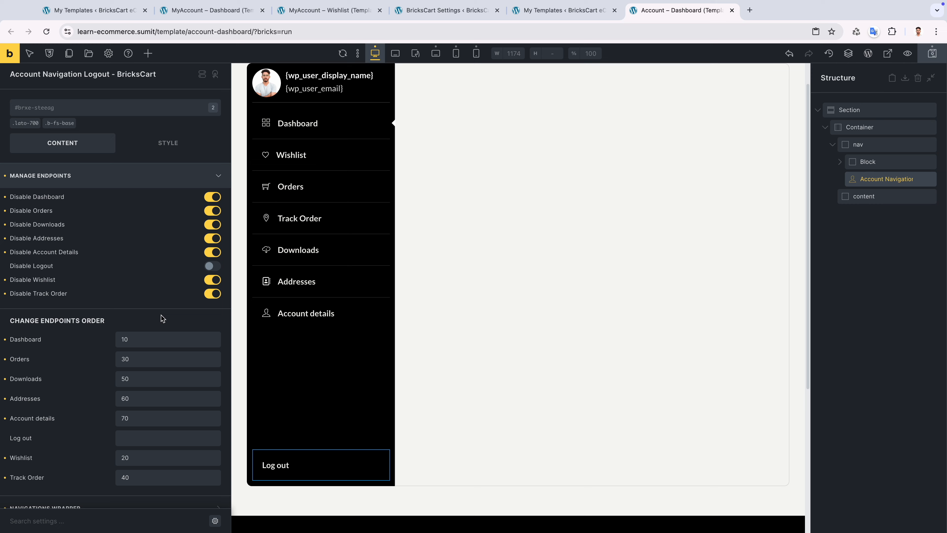
Clear the endpoint order values for Dashboard, Orders, Downloads, Addresses and Account details in the logout navigation.
scroll(162, 318, "down", 3)
left_click(5, 271)
left_click(5, 291)
left_click(5, 310)
left_click(5, 330)
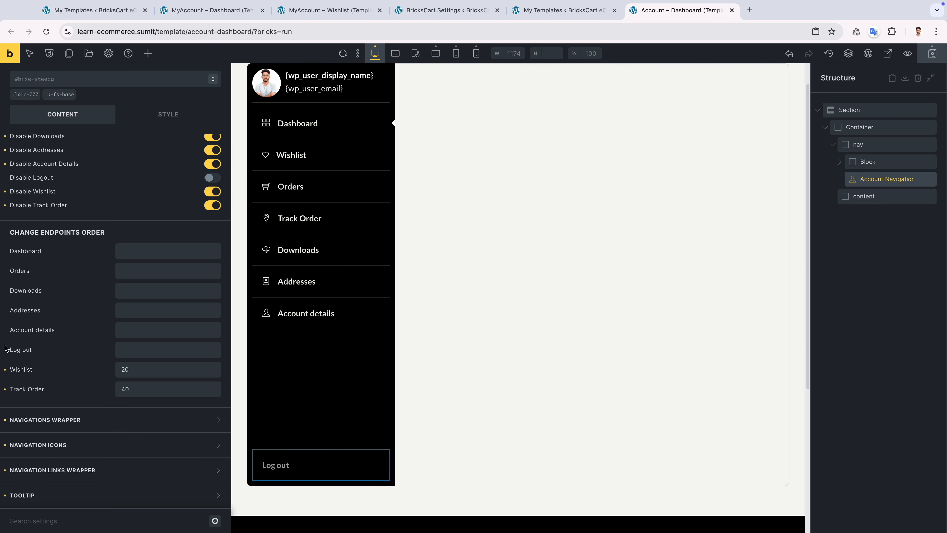
Clear the logout navigation wrapper's flex wrap setting and change its background to the near-black palette colour.
left_click(93, 417)
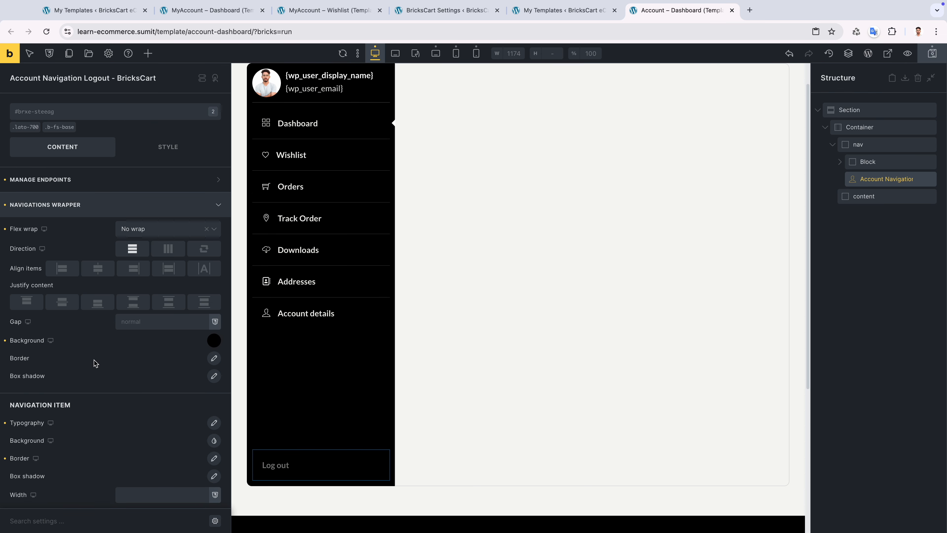
left_click(5, 218)
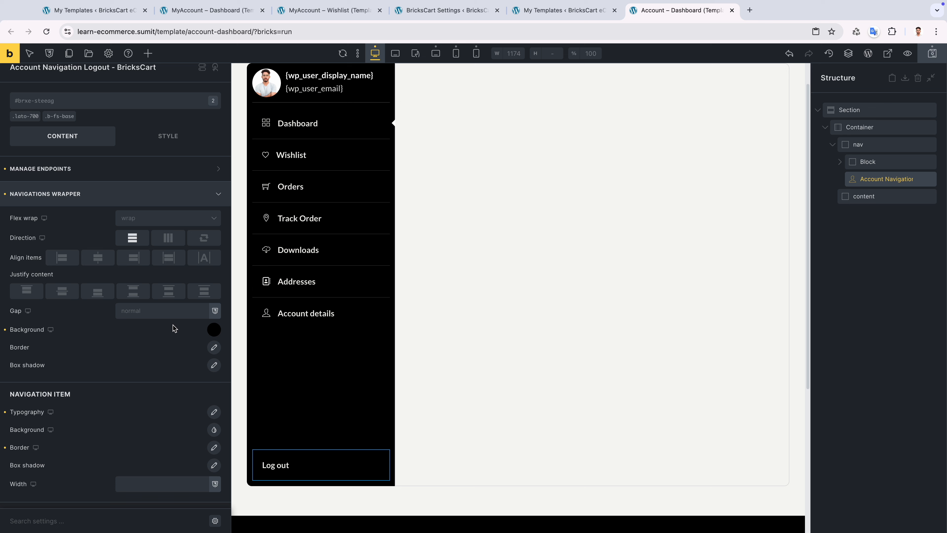
left_click(214, 330)
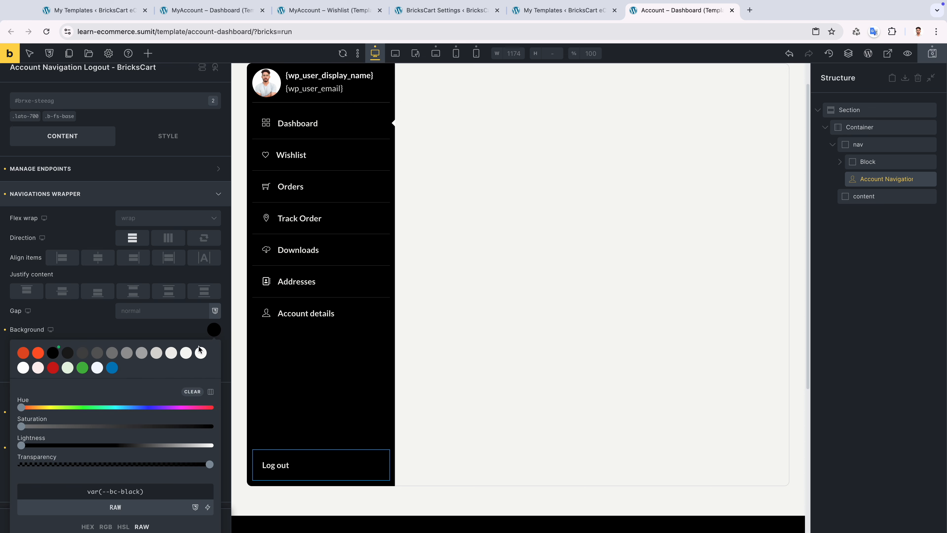
left_click(68, 353)
Give the logout navigation wrapper a solid border of width 1 on all sides in a dark grey palette colour.
left_click(212, 340)
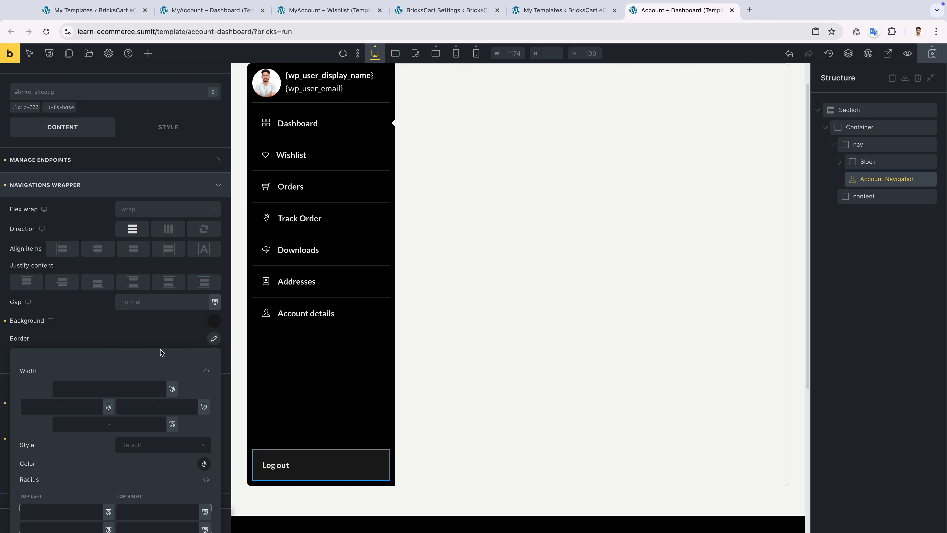
left_click(102, 384)
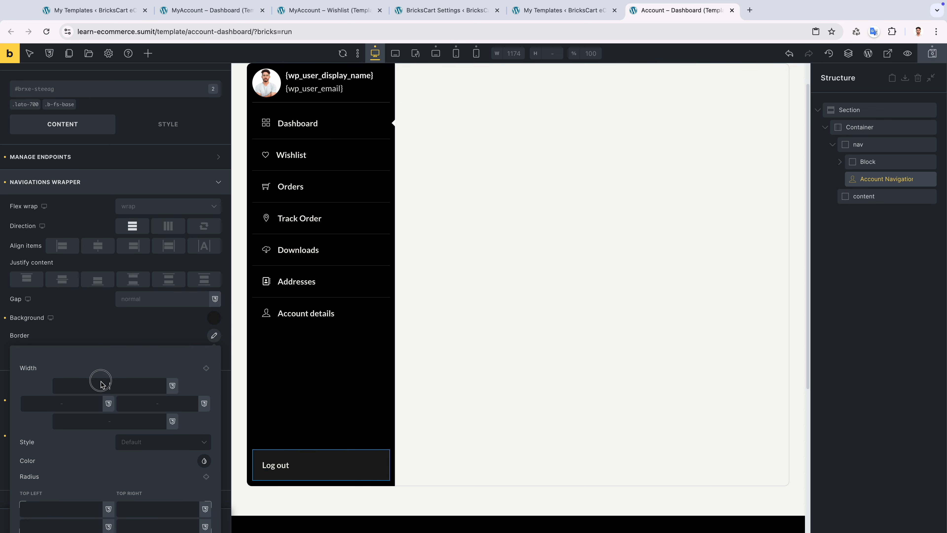
left_click(206, 368)
left_click(149, 442)
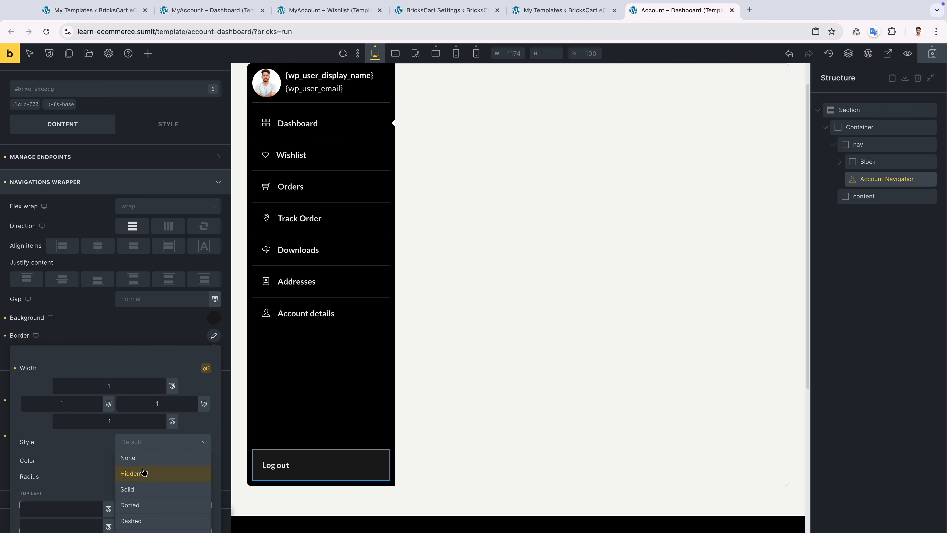
left_click(129, 489)
scroll(142, 462, "down", 2)
left_click(204, 373)
left_click(110, 395)
left_click(100, 372)
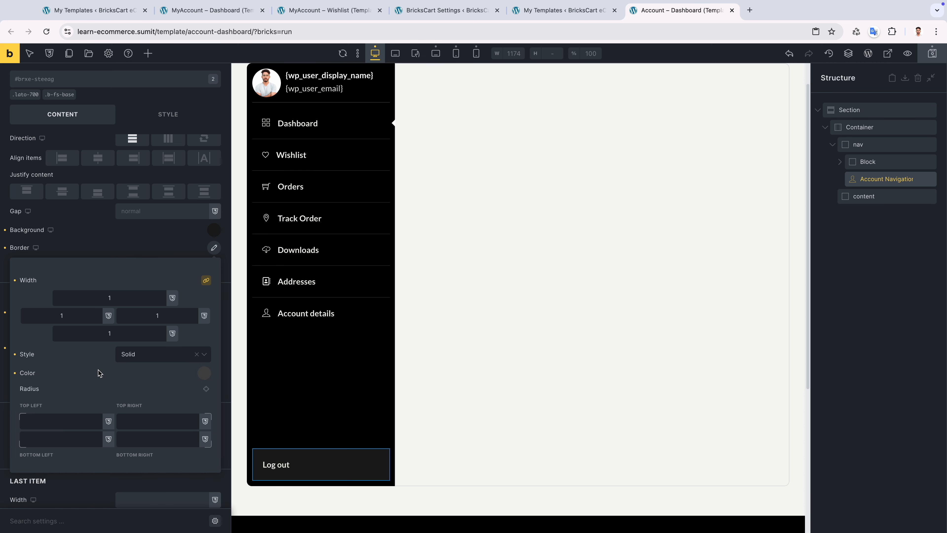
left_click(121, 253)
Set the wrapper border's corner radius to var(--border-radius-sm) and link it across all four corners.
left_click(213, 248)
scroll(82, 390, "down", 4)
left_click(79, 296)
type("rad")
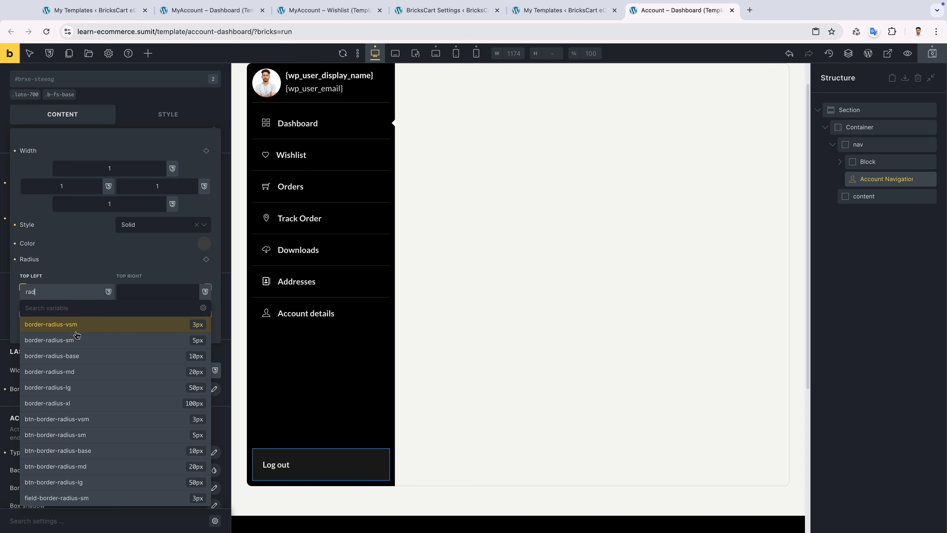
left_click(90, 346)
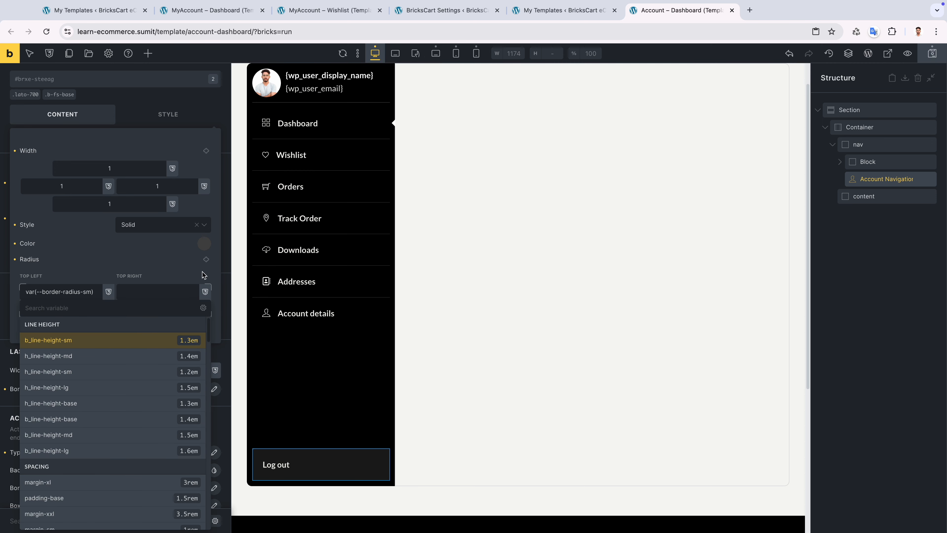
left_click(206, 259)
Clear the last item's border and the active item's typography settings in the logout navigation.
left_click(79, 369)
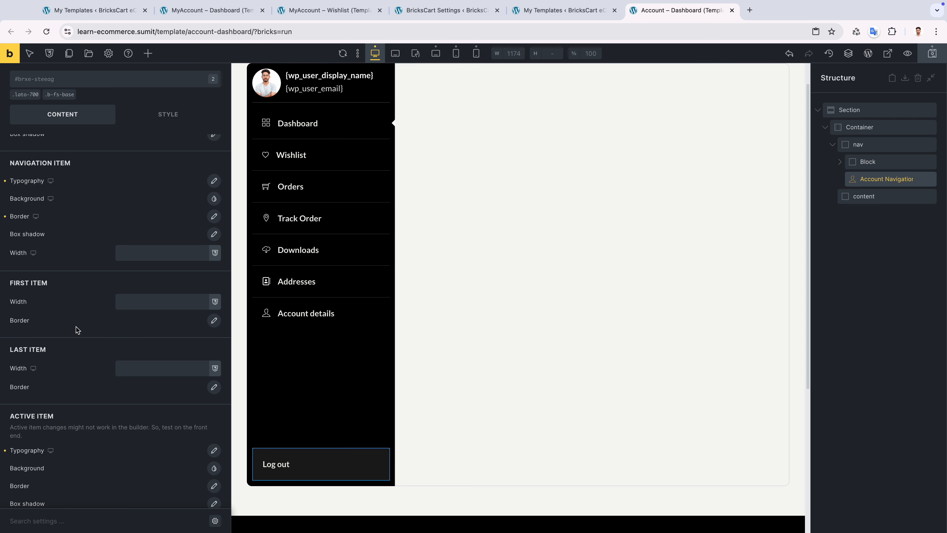
scroll(72, 358, "down", 3)
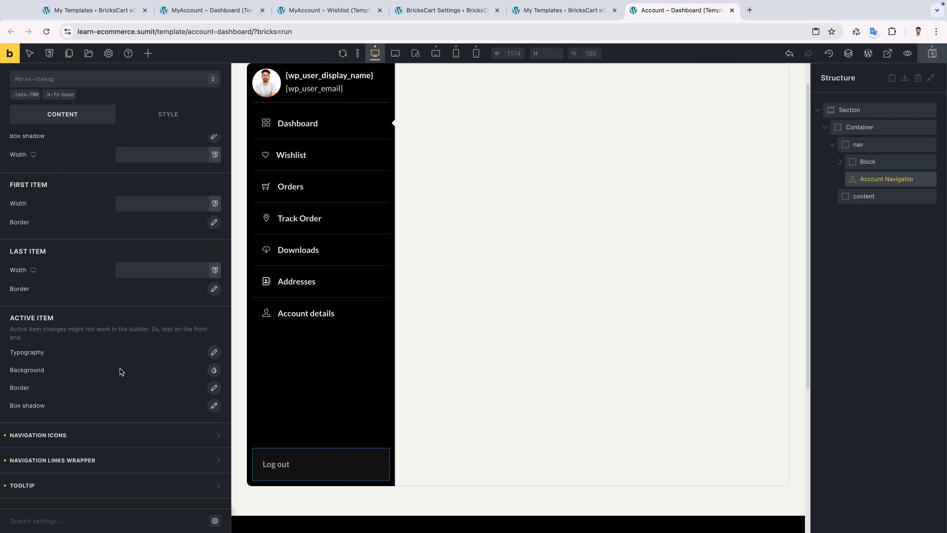
Remove the icons assigned to the disabled endpoints in the logout navigation's icon settings.
left_click(71, 435)
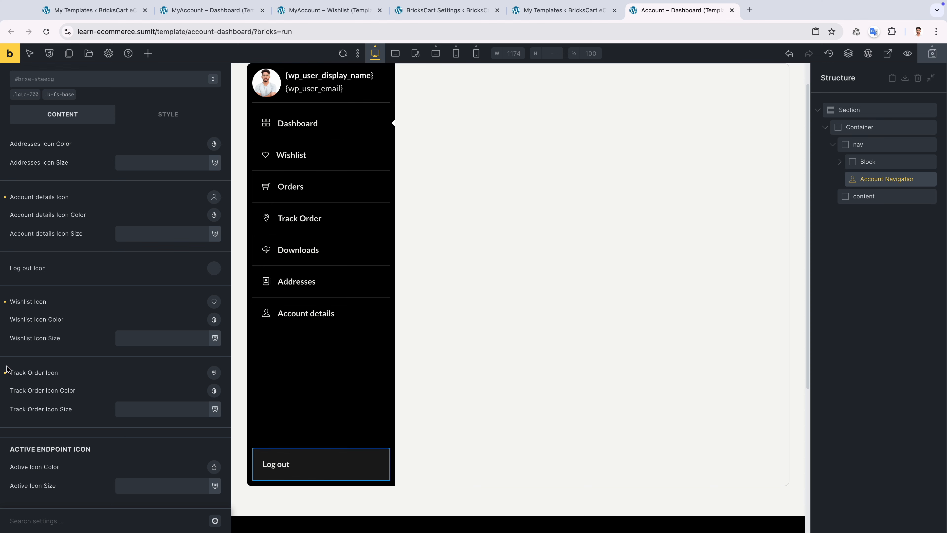
scroll(6, 369, "up", 10)
left_click(5, 231)
Assign the outlined log-out arrow from Ionicons as the Log out icon and set its size to 2.2rem.
scroll(148, 328, "down", 2)
left_click(211, 287)
left_click(154, 321)
left_click(56, 378)
left_click(78, 337)
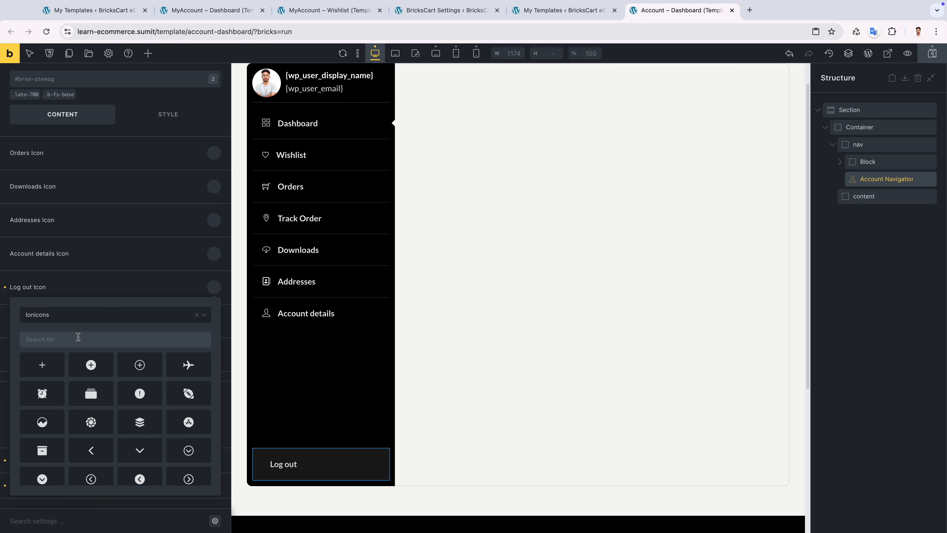
type("log")
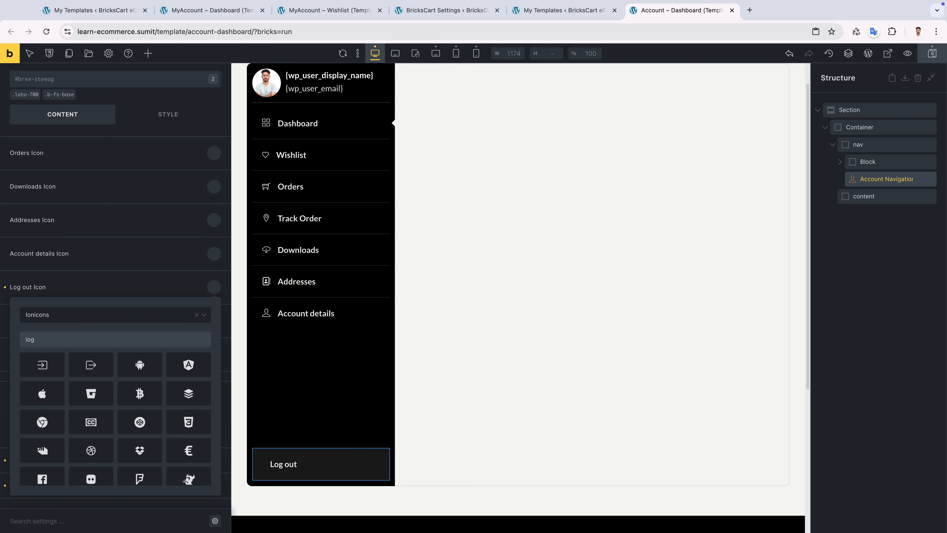
left_click(91, 365)
left_click(99, 280)
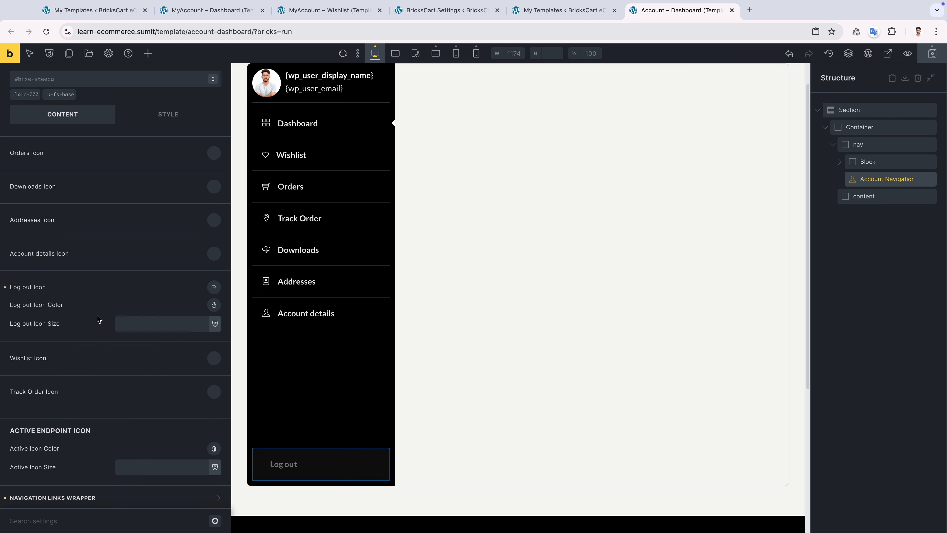
left_click(131, 327)
type("2rem")
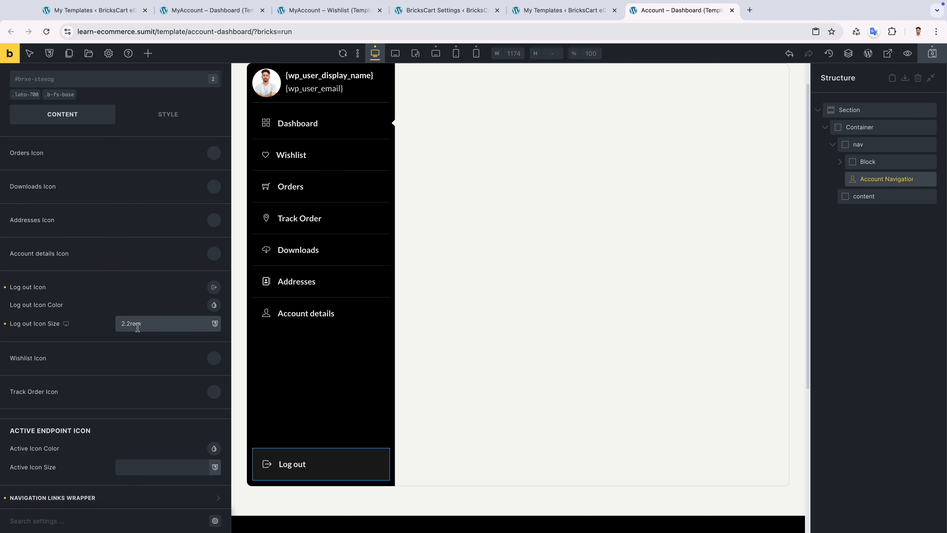
Set the logout navigation element's width to fit-content in its layout sizing.
scroll(123, 421, "down", 2)
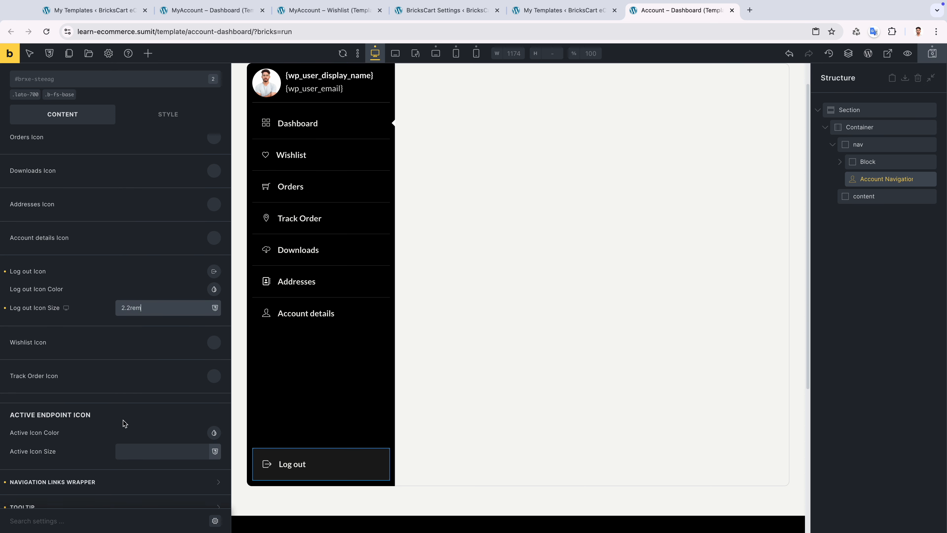
left_click(116, 455)
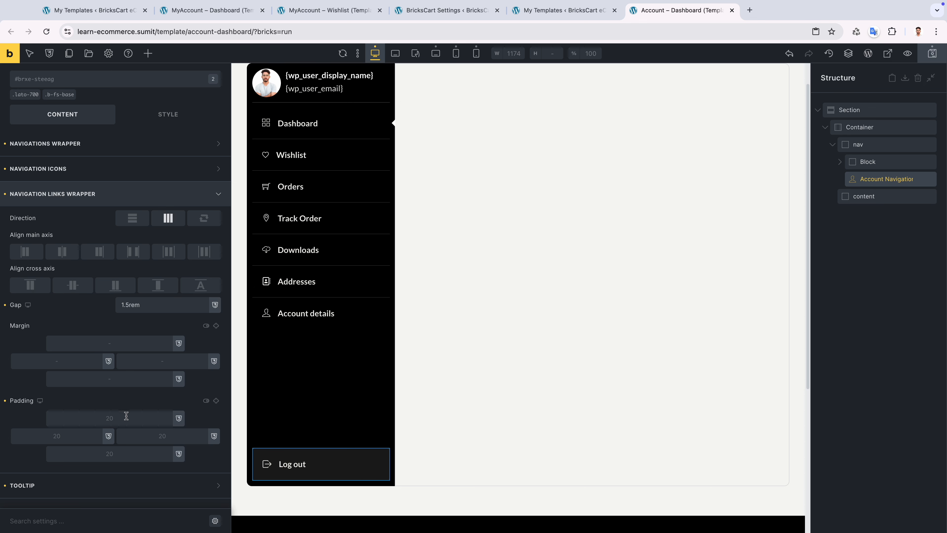
left_click(180, 114)
left_click(118, 180)
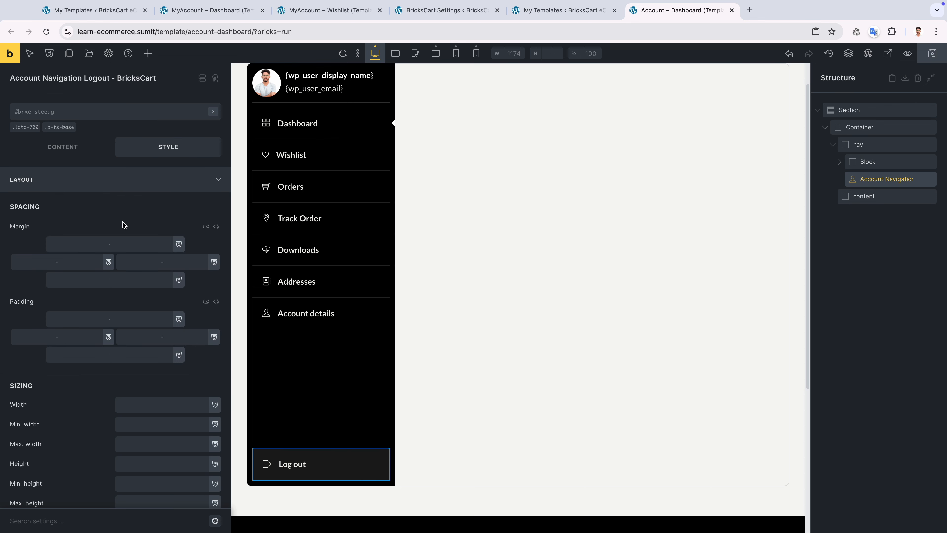
scroll(125, 221, "down", 3)
left_click(136, 302)
type("fit-content")
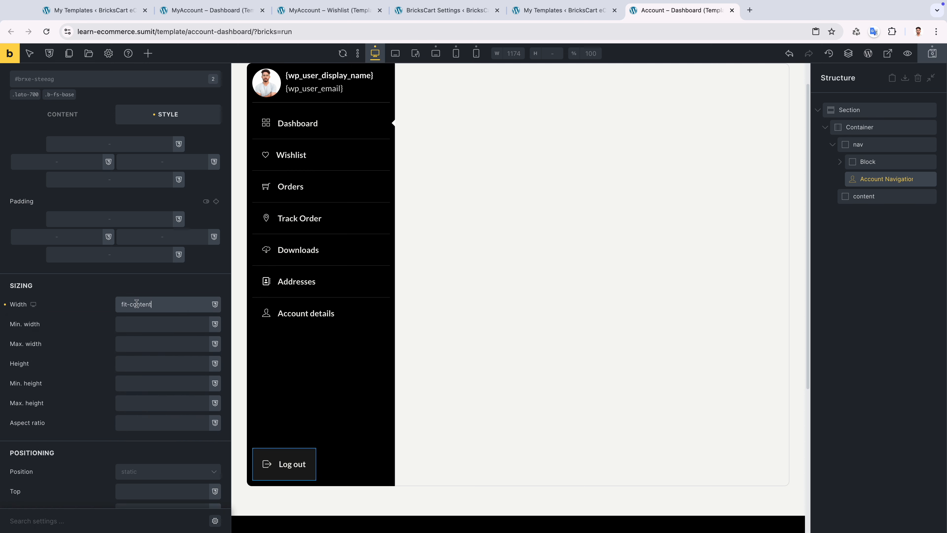
scroll(78, 396, "up", 3)
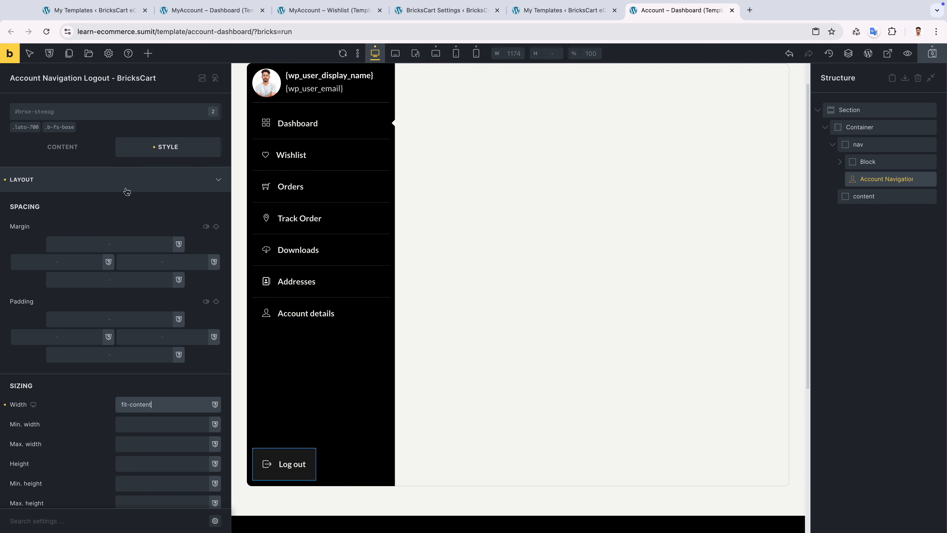
Set the logout link wrapper's padding to 1rem vertically and 1.5rem horizontally, and save the template.
left_click(125, 188)
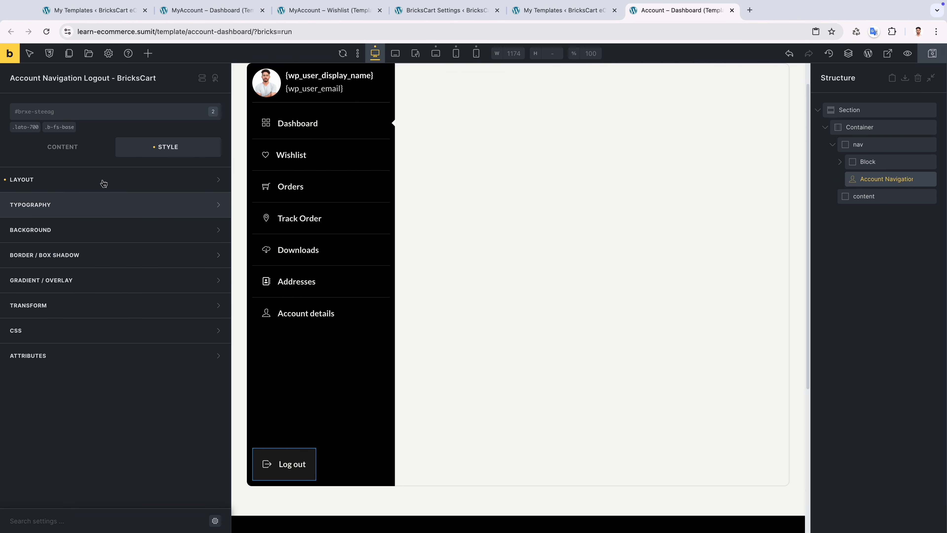
left_click(65, 147)
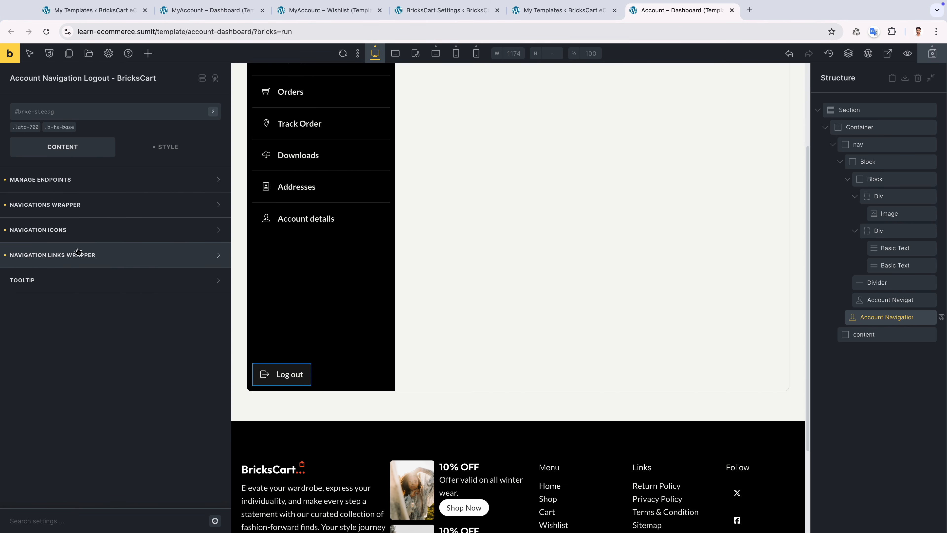
left_click(79, 254)
scroll(143, 418, "down", 2)
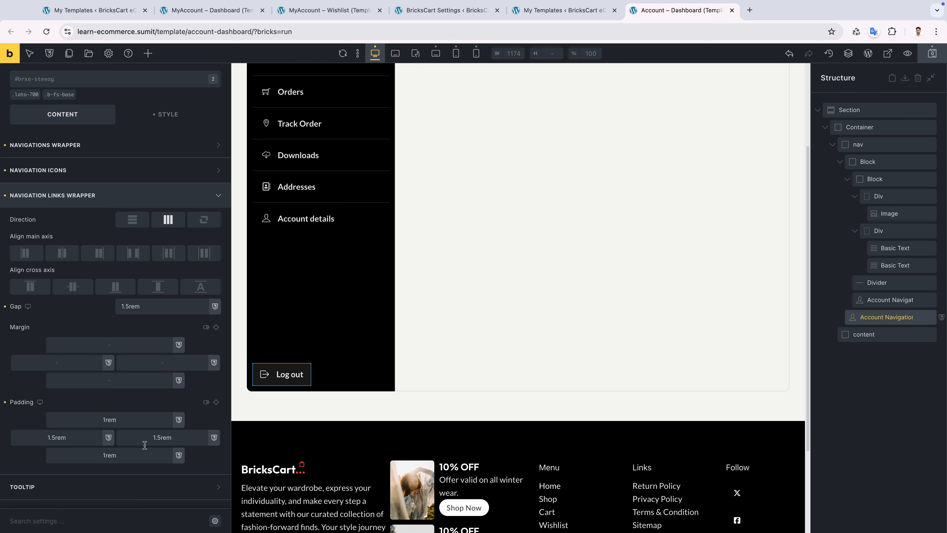
scroll(145, 445, "up", 2)
key("ctrl+s")
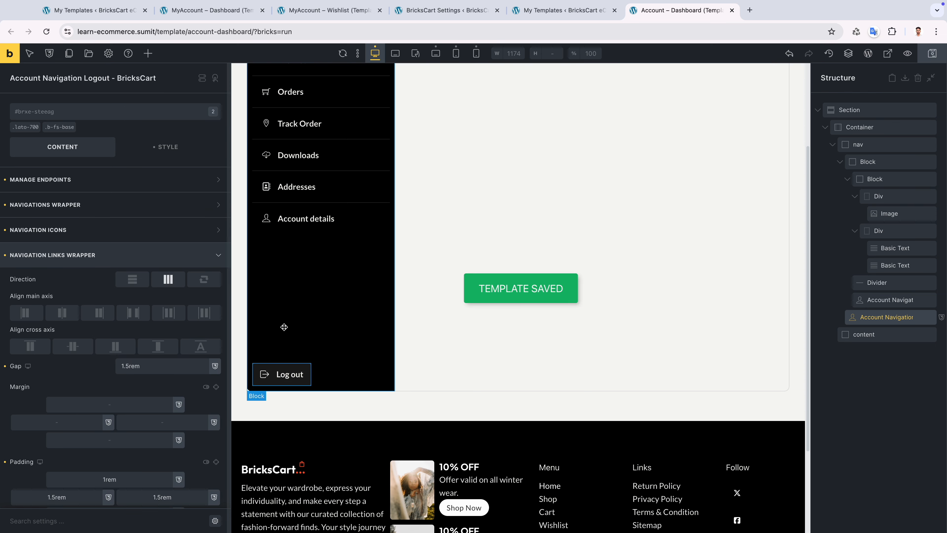
Switch to the other browser window, reload the my-account page to check the navigation and logout button, and return to the builder.
scroll(320, 420, "up", 2)
key("ctrl+Right")
left_click(47, 33)
scroll(135, 320, "down", 1)
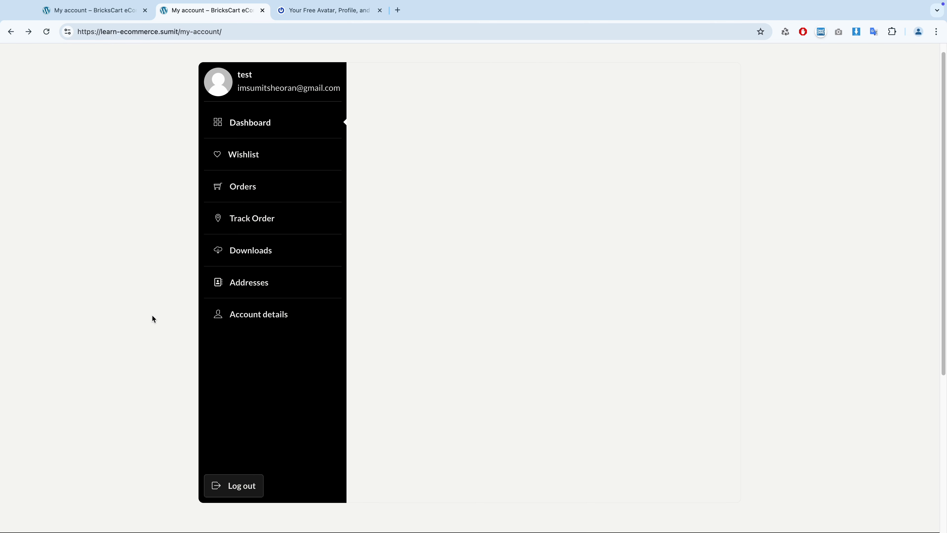
scroll(523, 316, "up", 1)
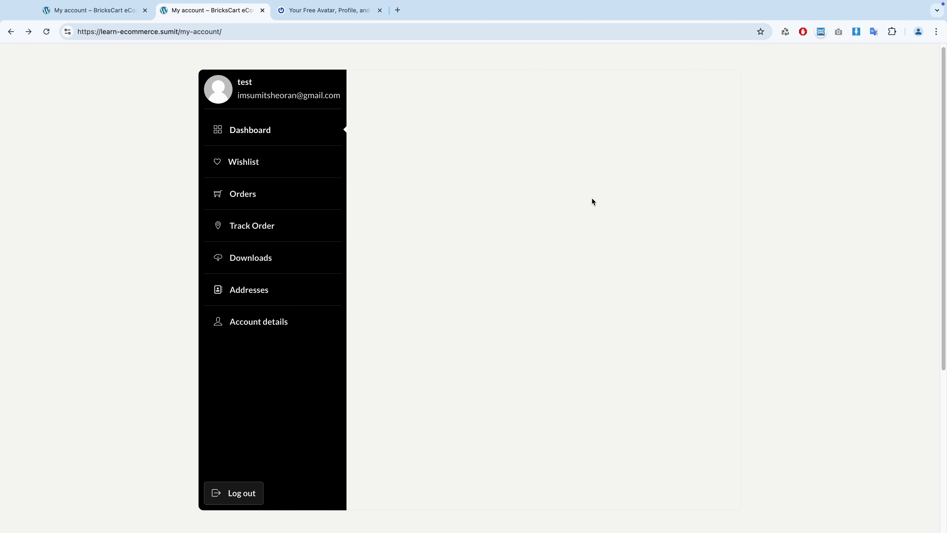
key("ctrl+Left")
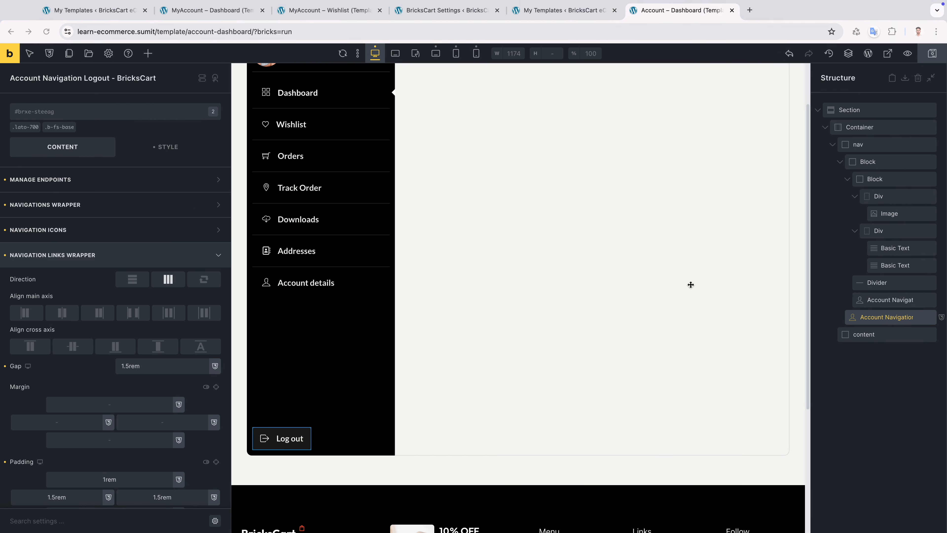
Give the content container's .account-content-container class a near-white background colour from the palette.
left_click(827, 145)
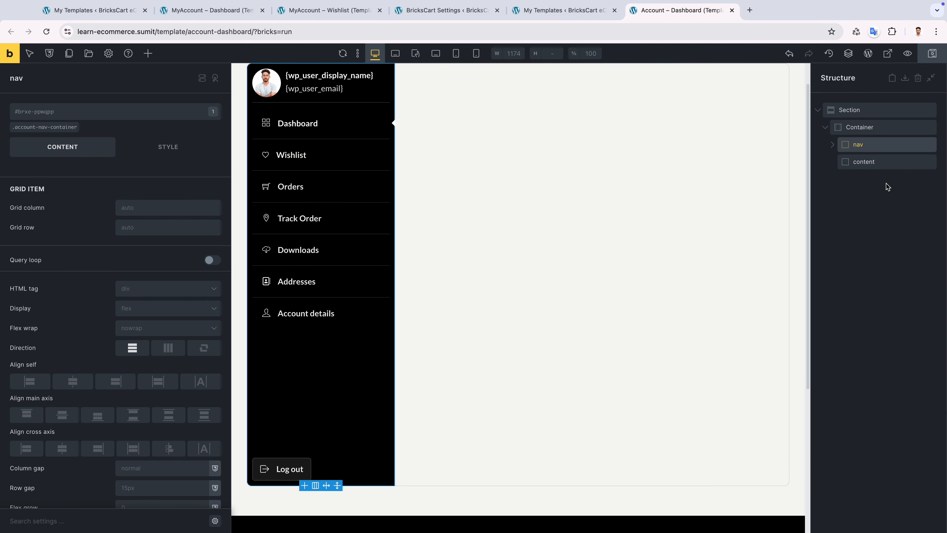
left_click(869, 162)
scroll(474, 289, "up", 1)
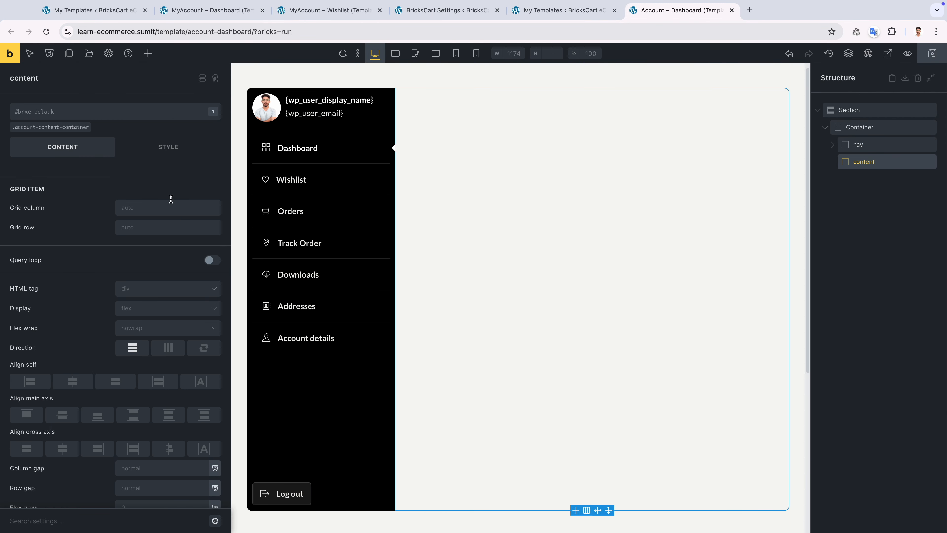
left_click(73, 131)
left_click(168, 146)
left_click(76, 224)
left_click(214, 253)
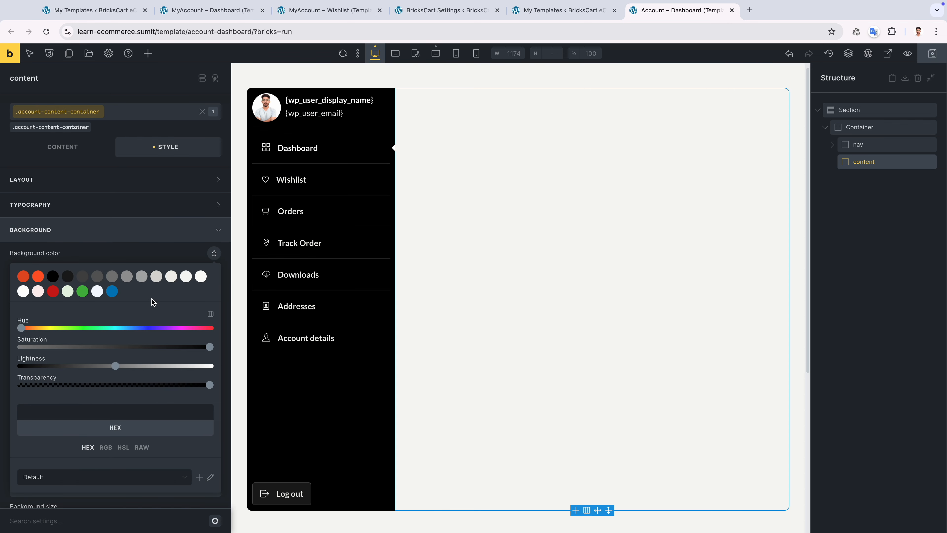
left_click(23, 291)
left_click(115, 238)
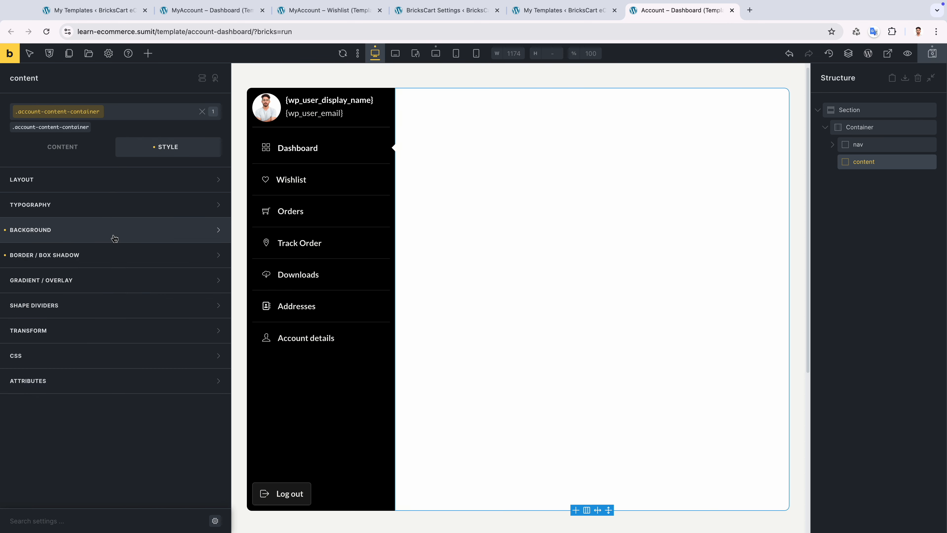
Reload the my-account page in the other browser window, inspect it at a 705 px wide responsive viewport, and return to the builder.
key("ctrl+Right")
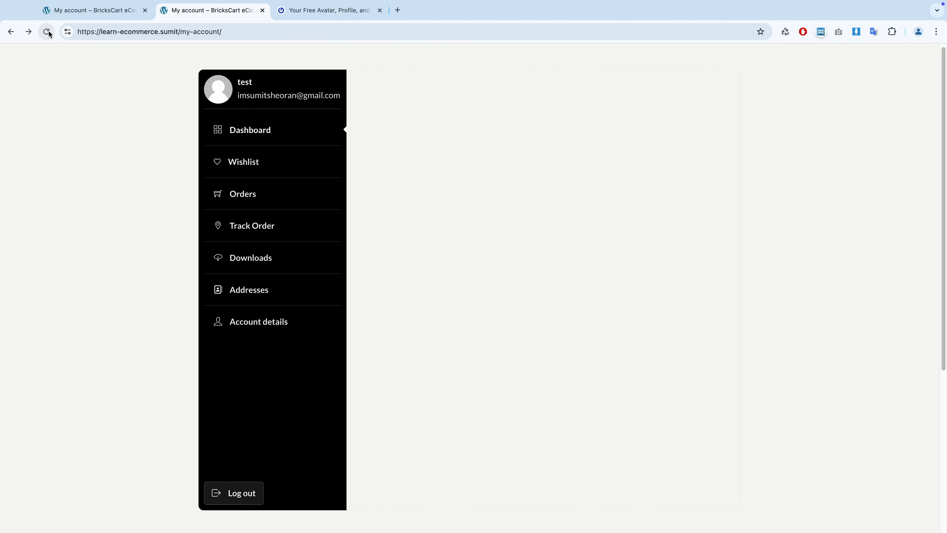
left_click(47, 32)
scroll(148, 247, "down", 5)
scroll(148, 254, "up", 4)
right_click(51, 272)
left_click(77, 458)
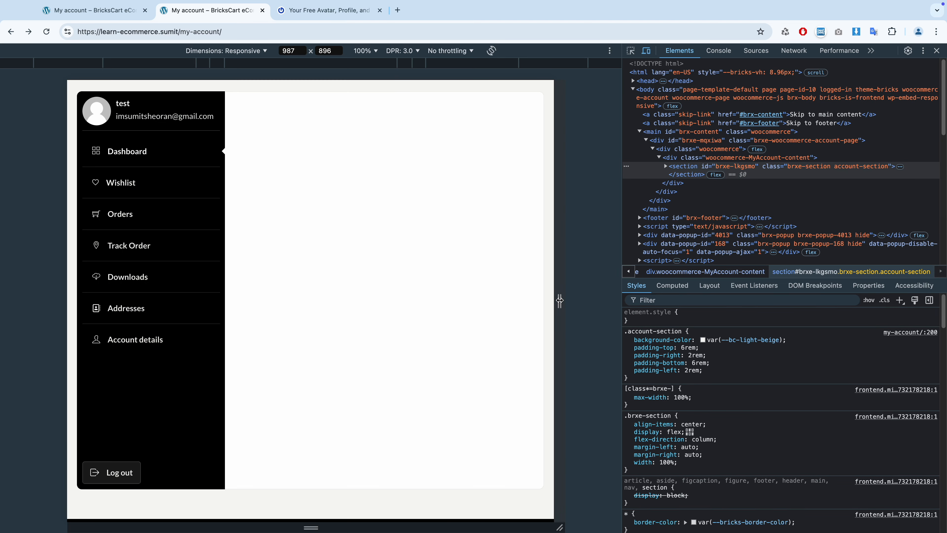
left_click_drag(559, 301, 490, 292)
key("ctrl+Left")
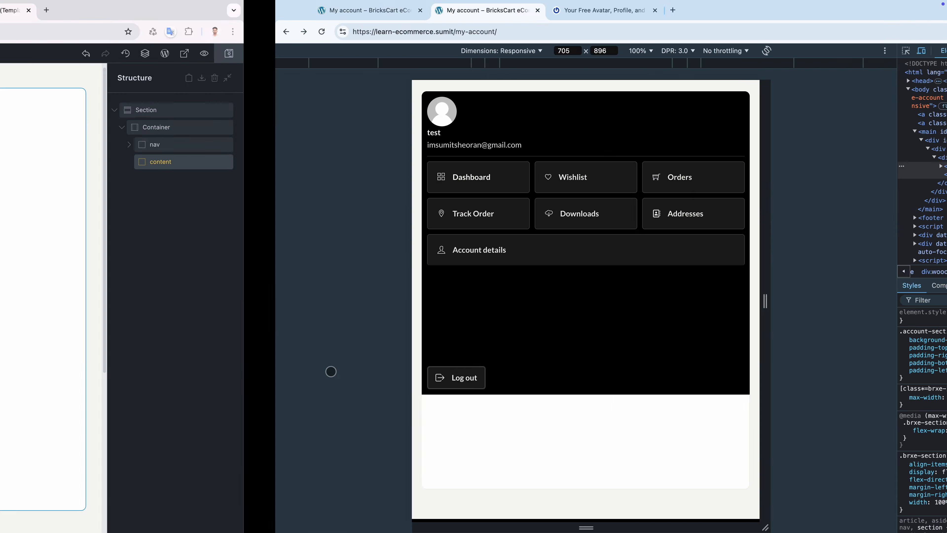
At the 766 px wide breakpoint, set the .account-container class's height and maximum height to 100%.
left_click(859, 126)
left_click(52, 127)
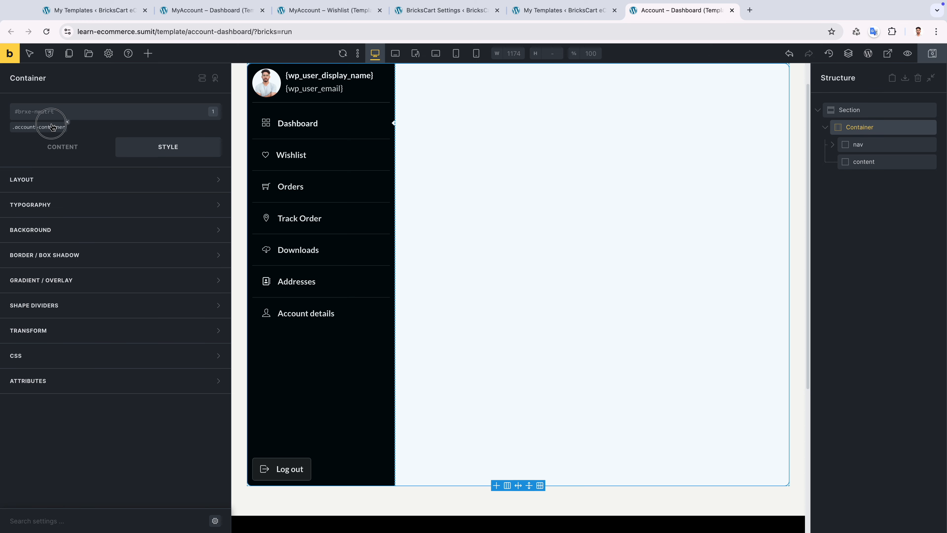
left_click(115, 190)
scroll(165, 193, "down", 2)
left_click(395, 56)
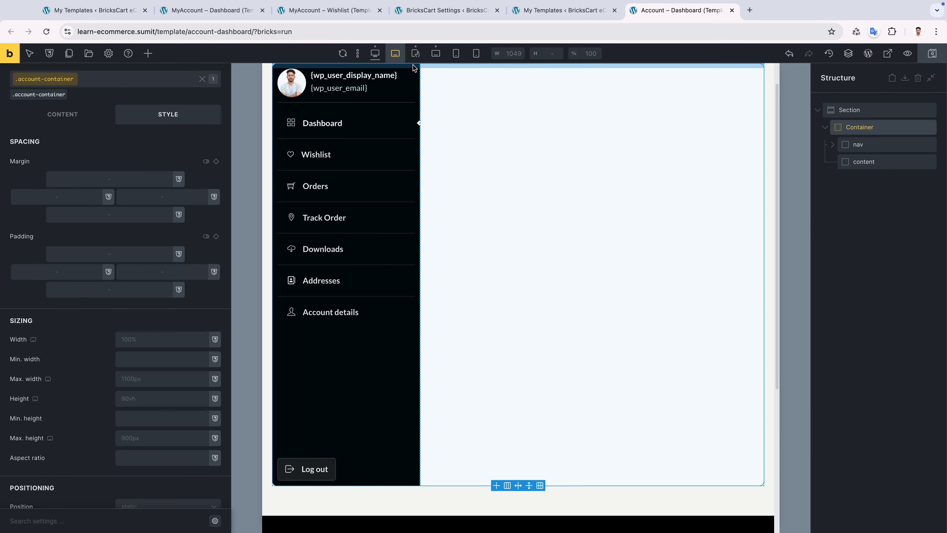
left_click(416, 56)
left_click(436, 56)
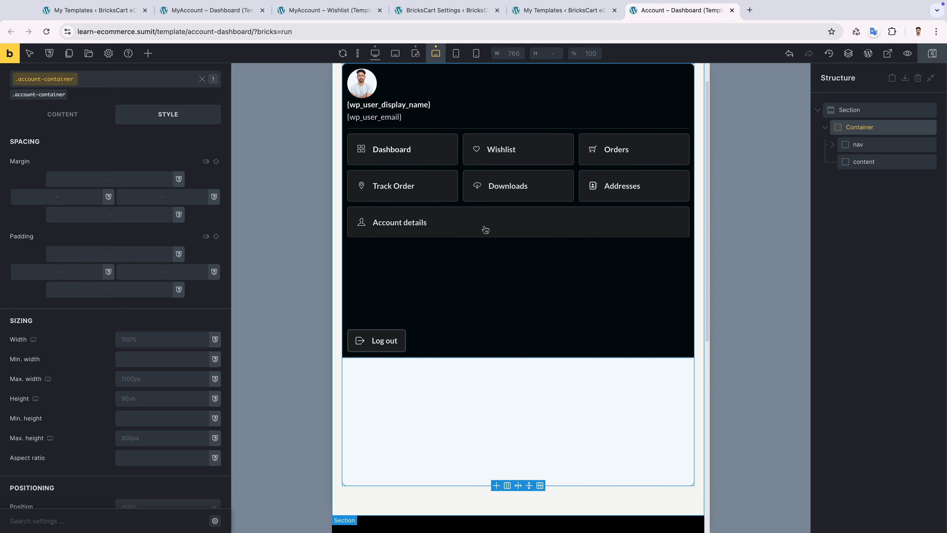
scroll(145, 359, "down", 1)
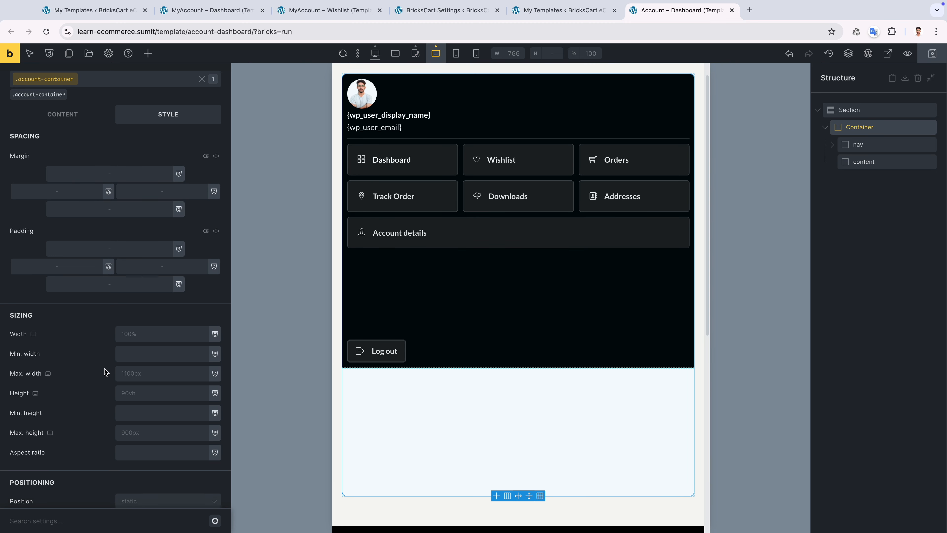
left_click(138, 386)
type("100%")
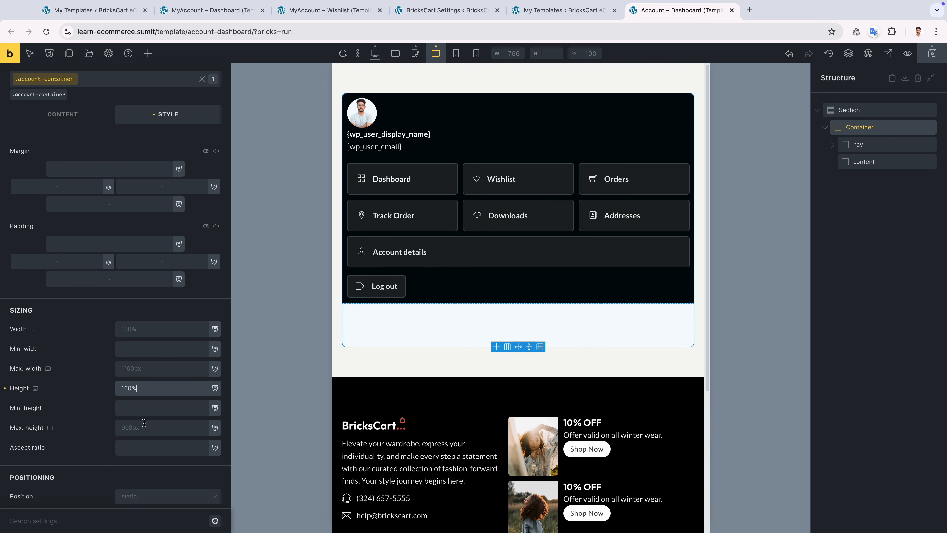
left_click(143, 429)
type("100%")
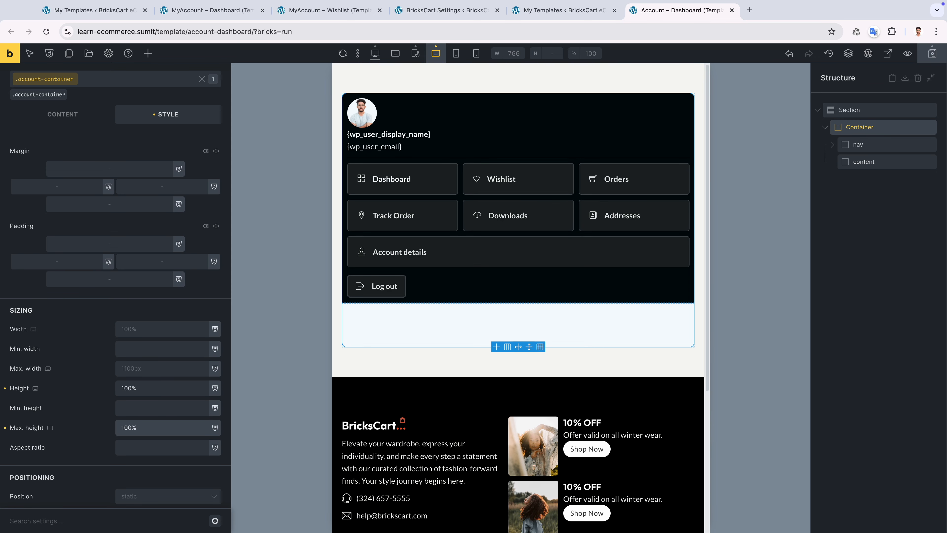
Reload the narrow my-account preview in the other browser window and return to the builder.
key("ctrl+Right")
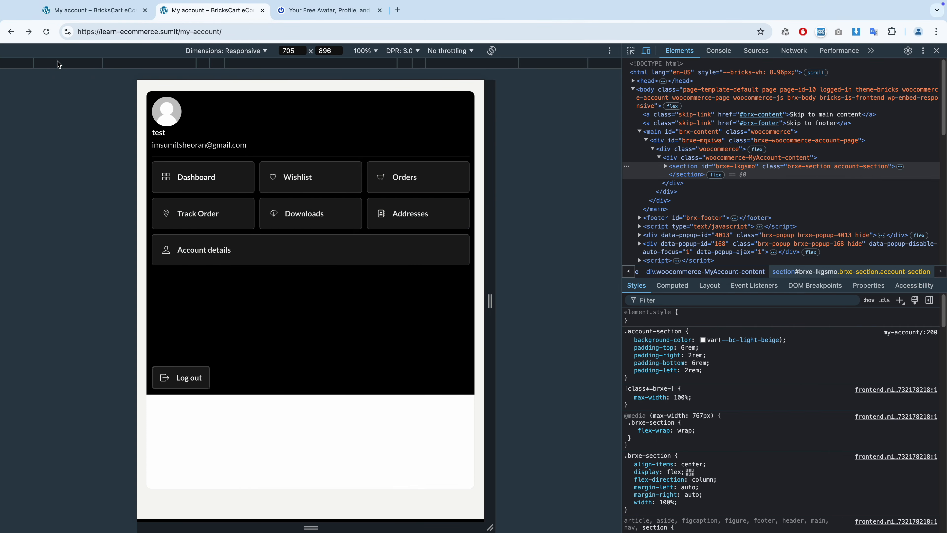
left_click(47, 32)
key("ctrl+Left")
Set flex wrap to No wrap on the block holding the user's avatar, name and e-mail at the 766 px wide breakpoint.
left_click(452, 120)
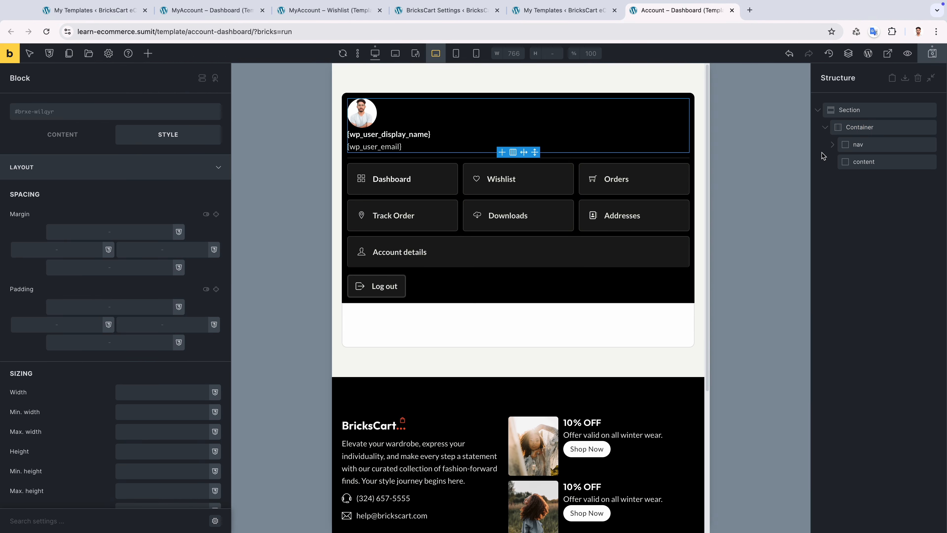
left_click(832, 147)
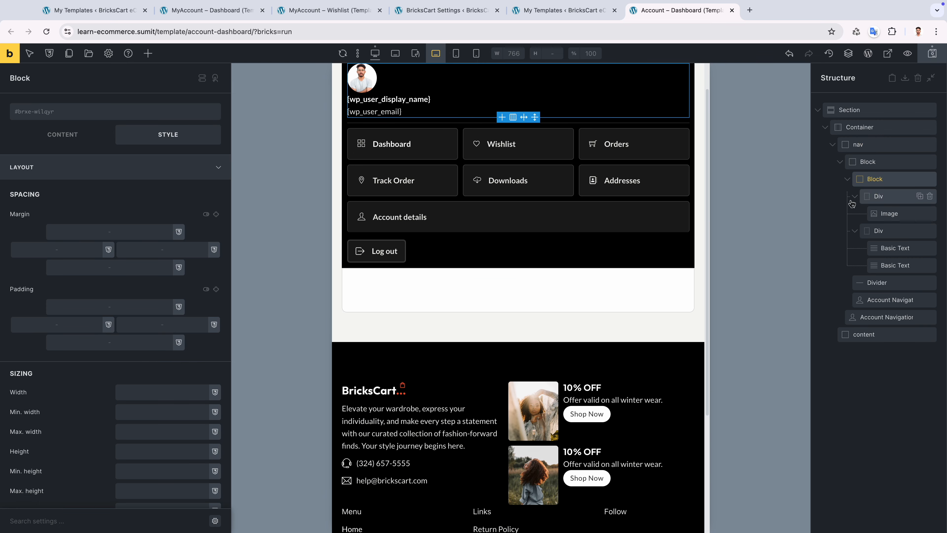
left_click(62, 134)
left_click(167, 231)
left_click(148, 245)
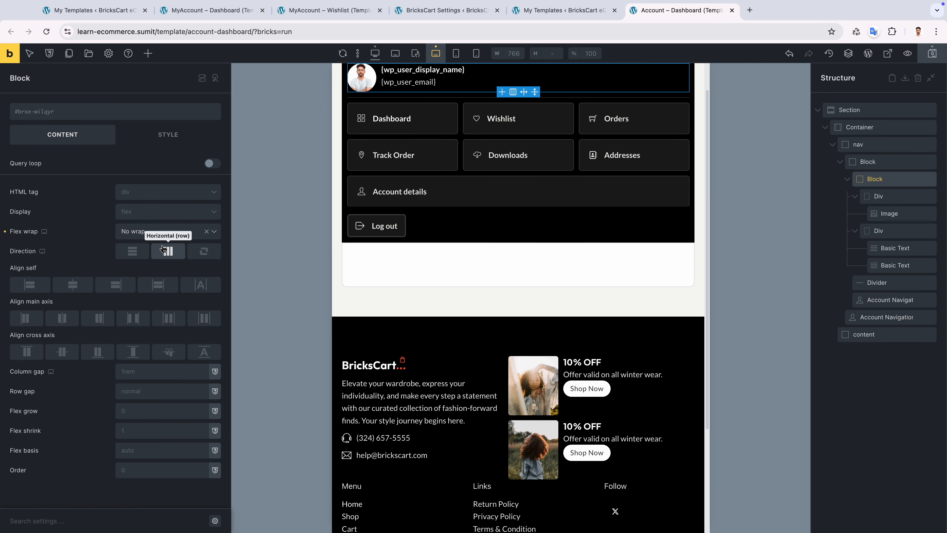
scroll(690, 266, "up", 2)
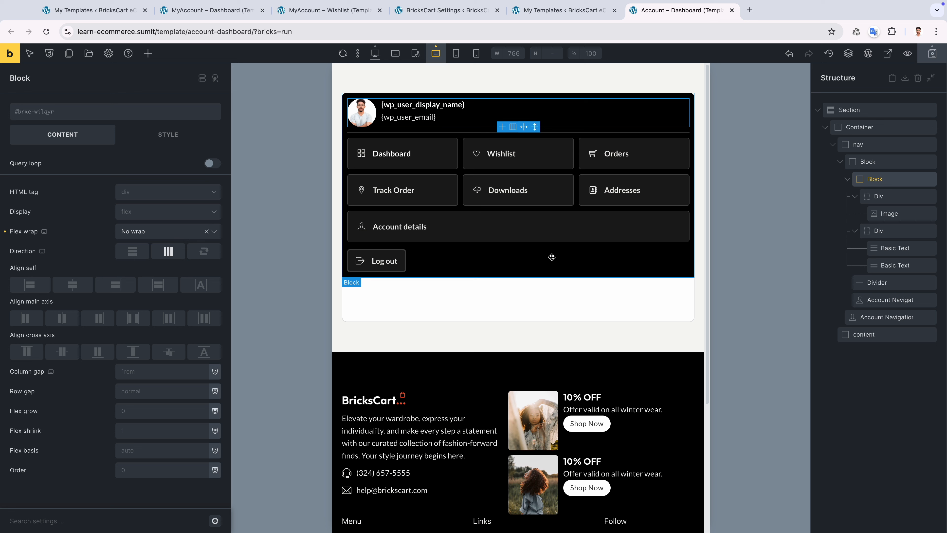
Set the last navigation item's bottom border width to 1 in the Account Navigation's wrapper settings at this breakpoint.
left_click(571, 215)
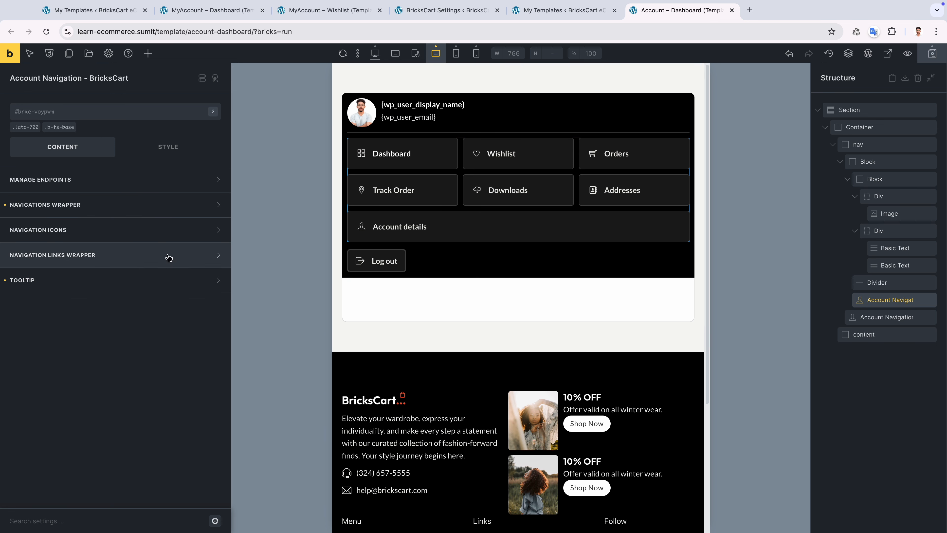
left_click(80, 205)
scroll(138, 341, "down", 5)
scroll(133, 385, "down", 3)
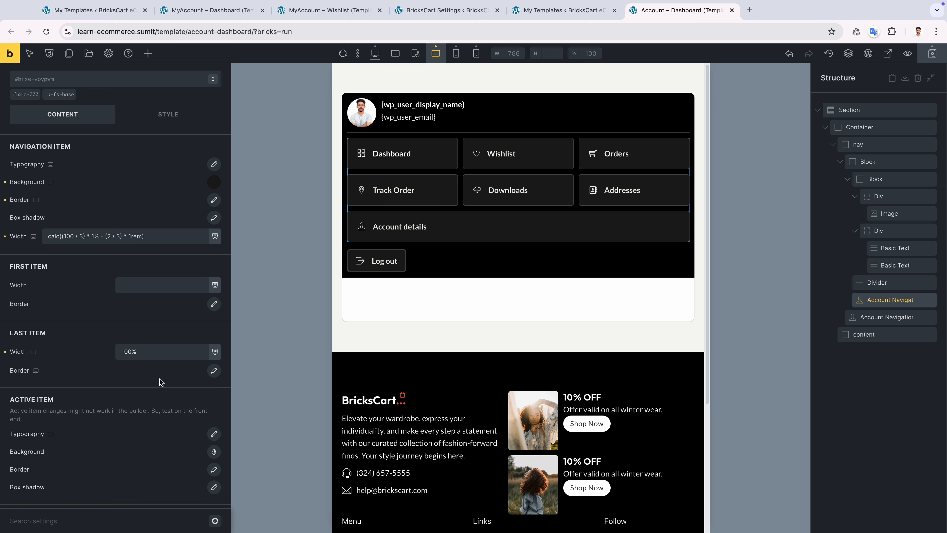
left_click(212, 372)
left_click(123, 434)
type("1")
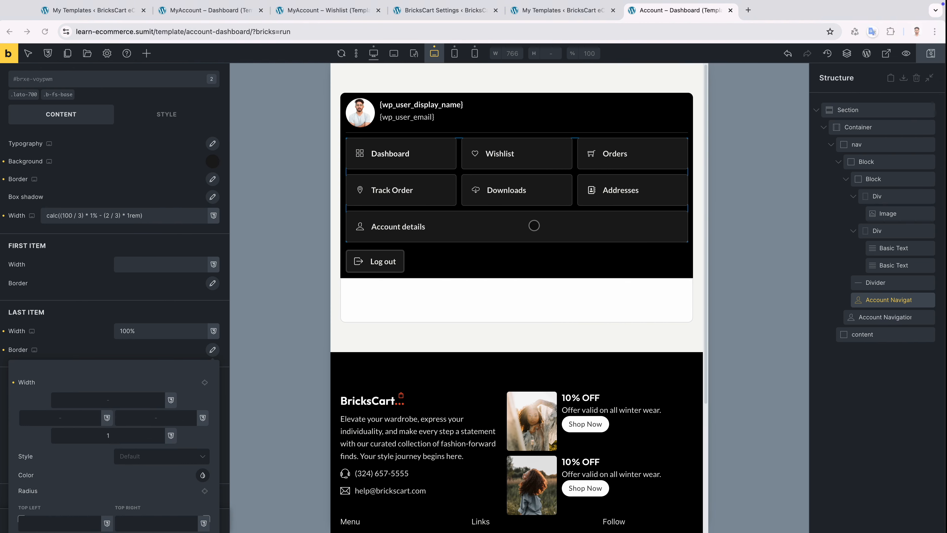
Check the my-account page at a wider viewport in the other browser window, and return to the builder's desktop breakpoint.
scroll(652, 329, "down", 2)
scroll(653, 330, "down", 3)
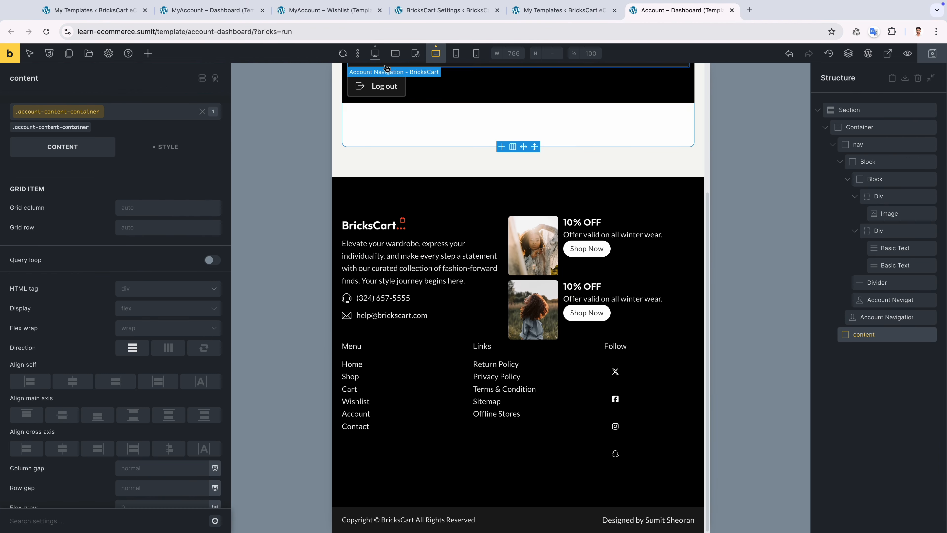
key("ctrl+Right")
left_click_drag(490, 300, 560, 308)
scroll(415, 298, "down", 1)
key("ctrl+Left")
scroll(499, 250, "up", 8)
scroll(379, 317, "up", 3)
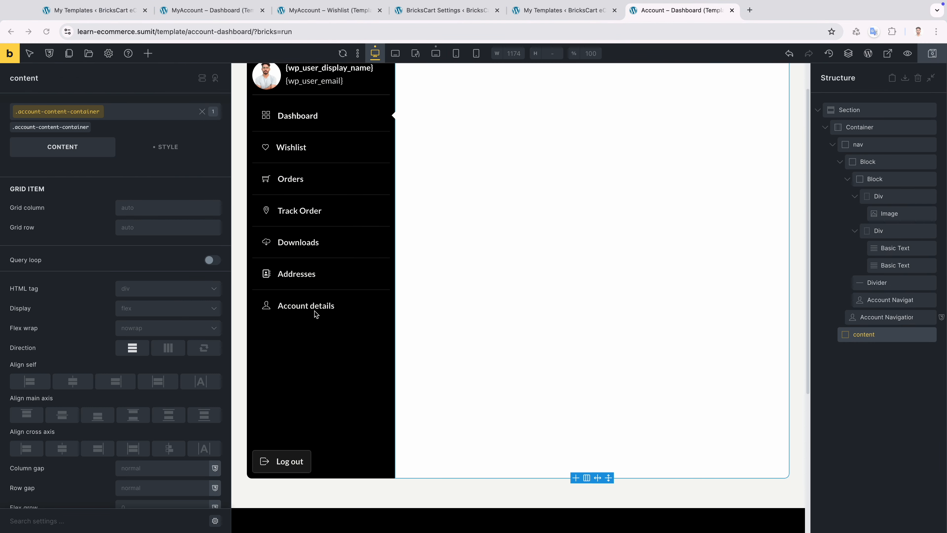
Save the Account Navigation element as a global element.
left_click(344, 201)
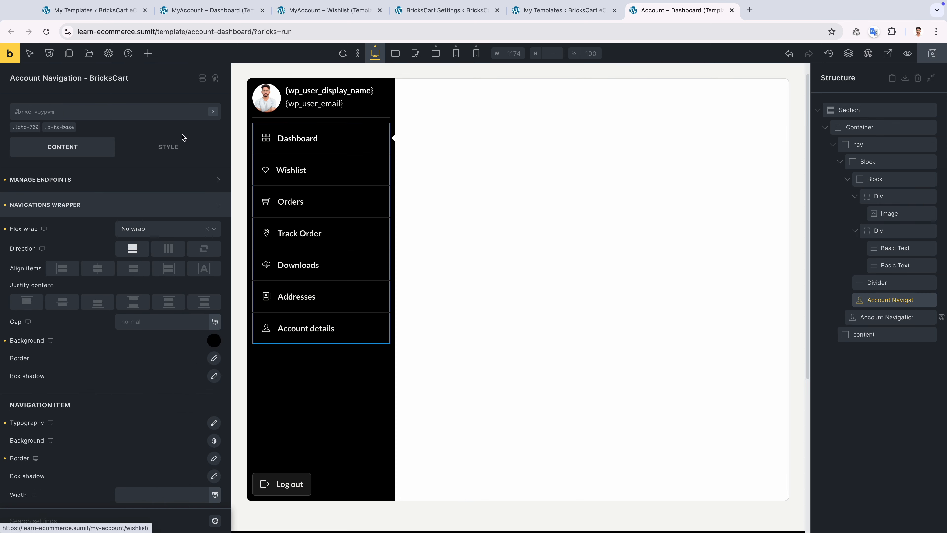
right_click(334, 187)
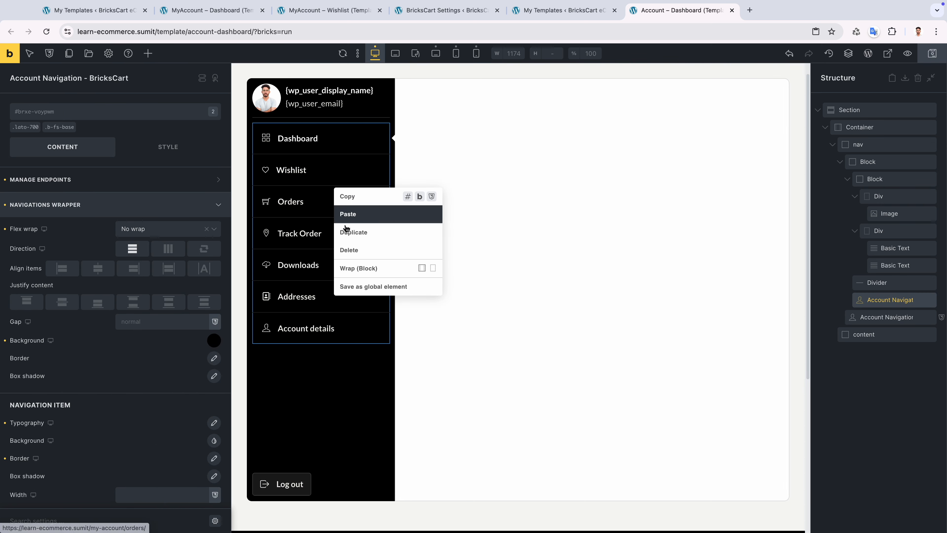
left_click(361, 289)
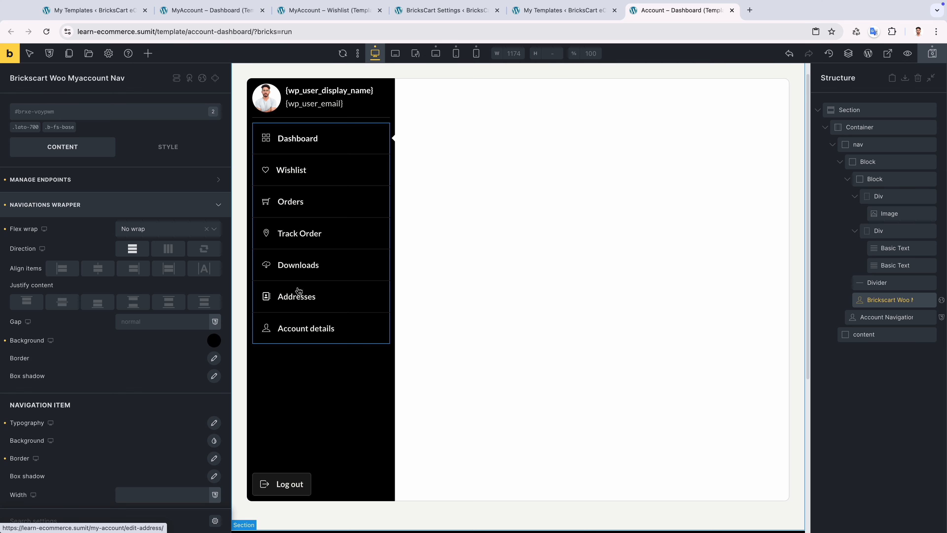
Open the global navigation's endpoint settings and switch Disable Dashboard on and back off.
scroll(302, 265, "up", 1)
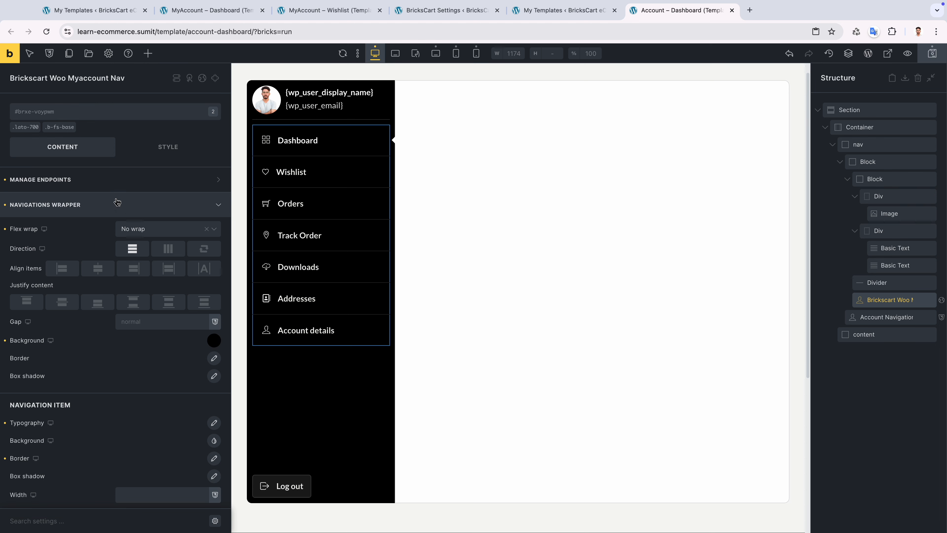
left_click(218, 180)
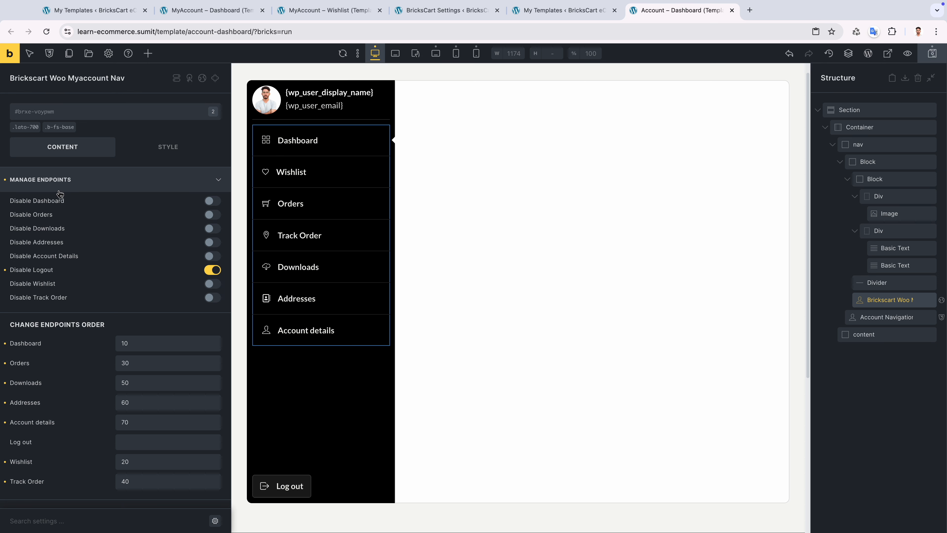
left_click(214, 205)
left_click(215, 205)
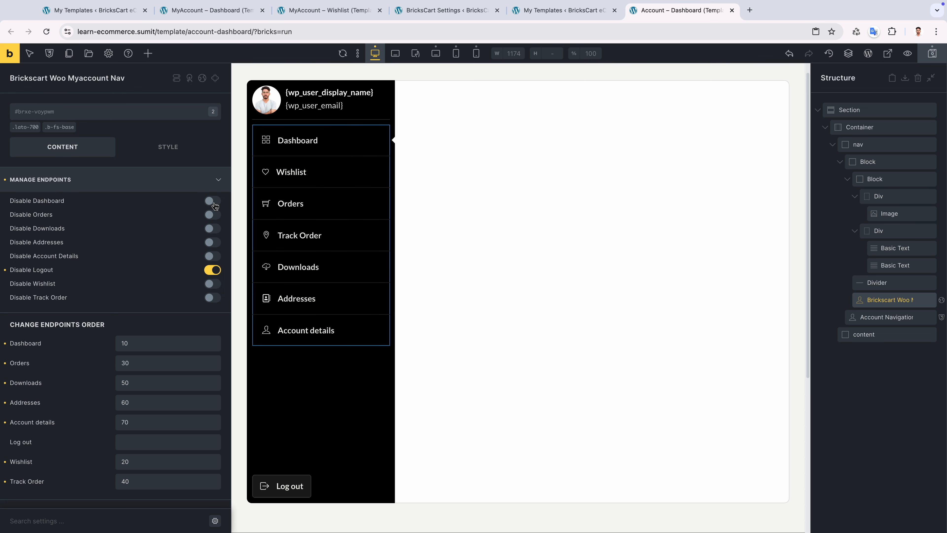
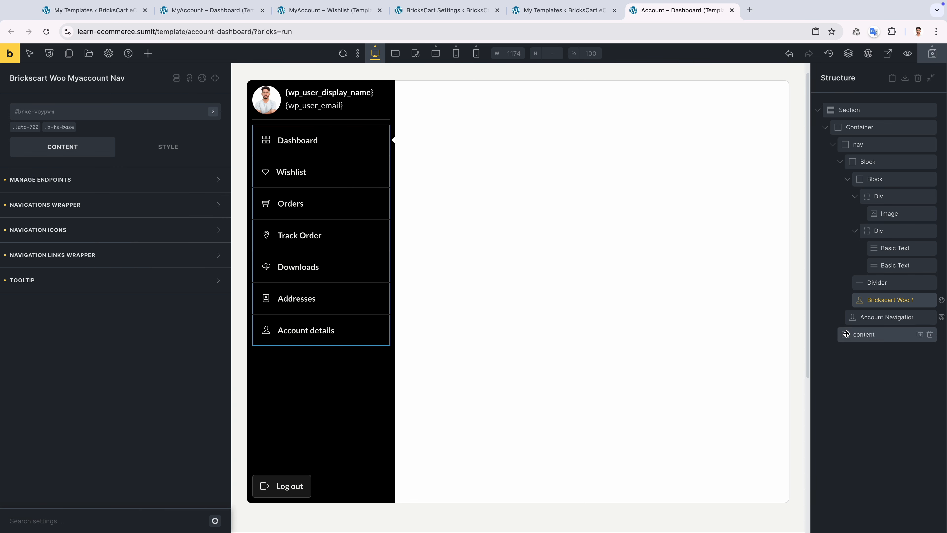
Add a Block inside the content container.
left_click(845, 334)
left_click(148, 54)
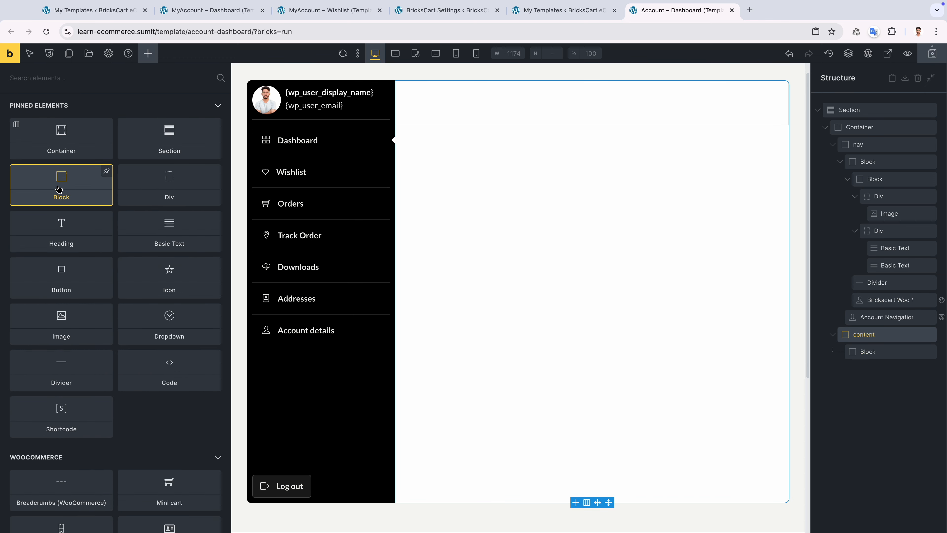
left_click_drag(59, 189, 733, 389)
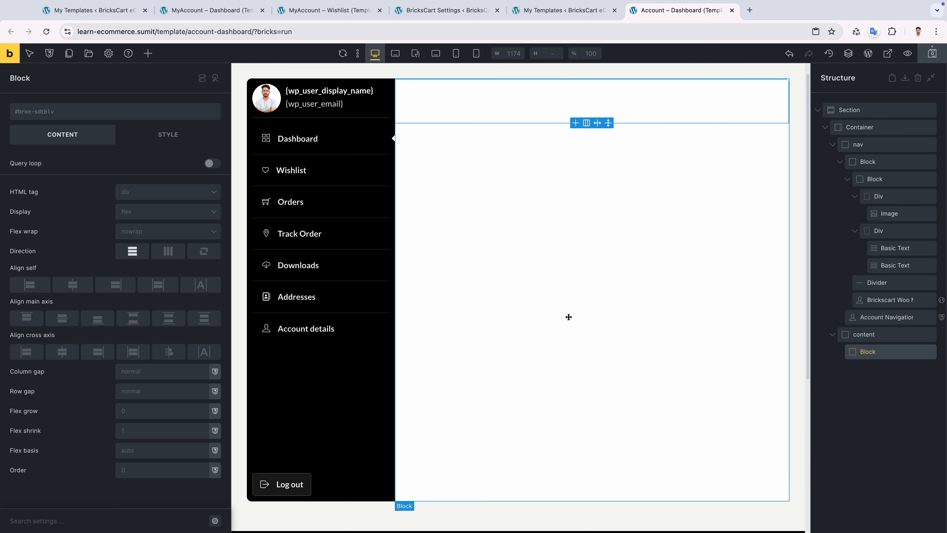
Set the content container's padding to var(--padding-base) on all sides.
left_click(858, 335)
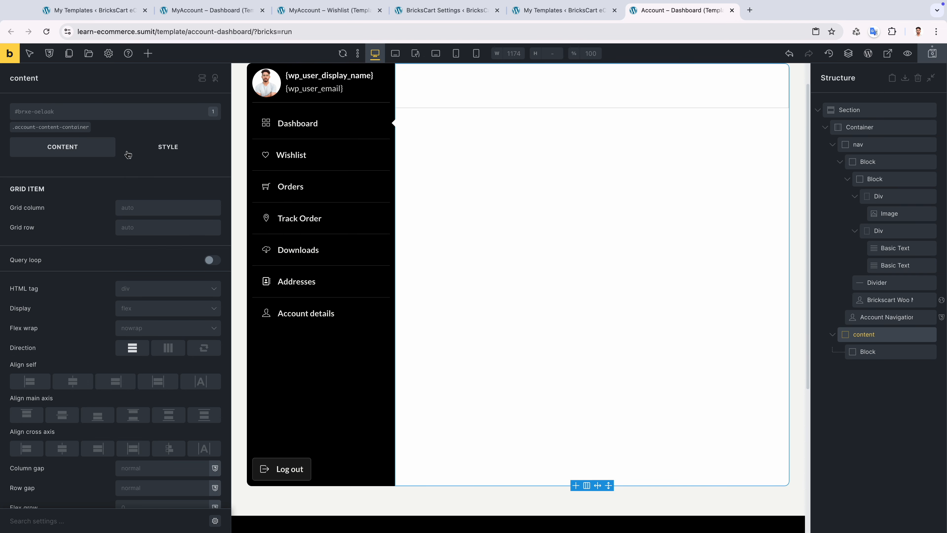
left_click(188, 146)
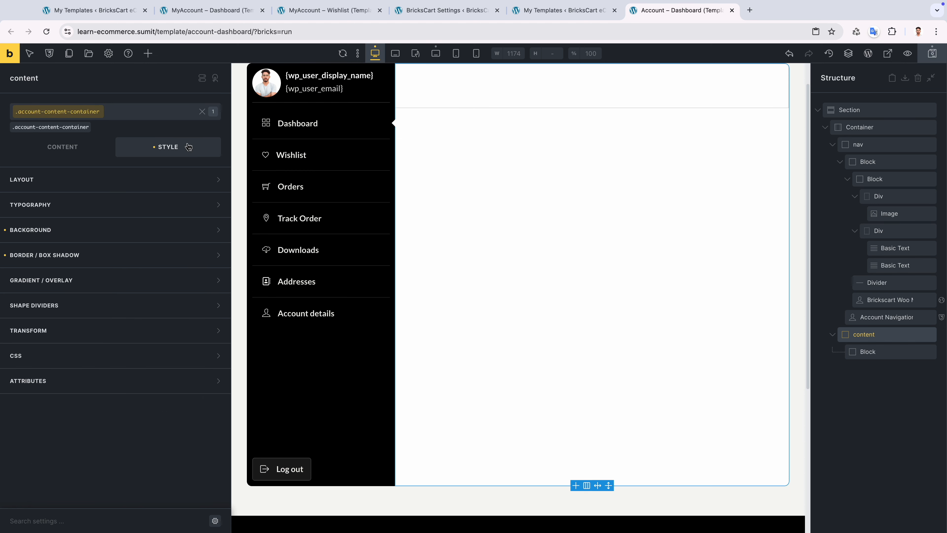
left_click(108, 189)
left_click(104, 317)
type("adding")
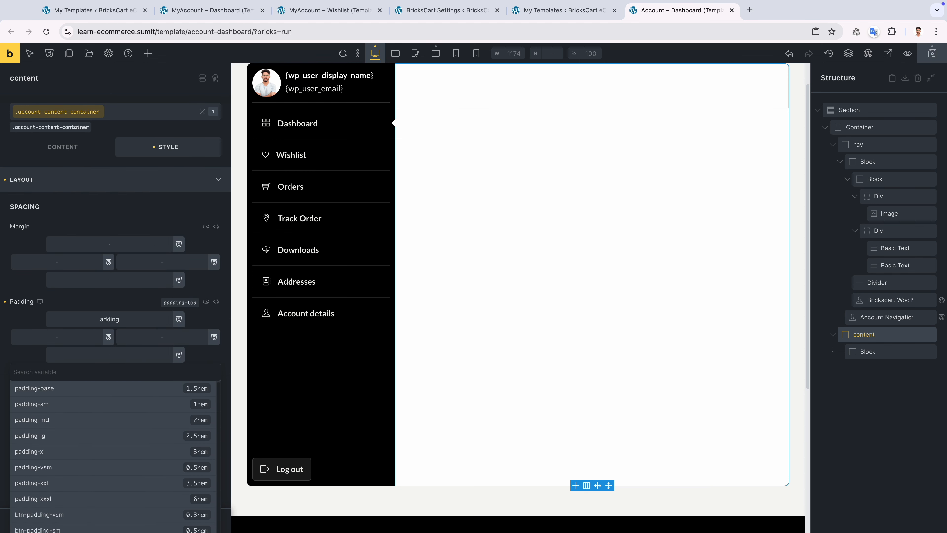
left_click(120, 390)
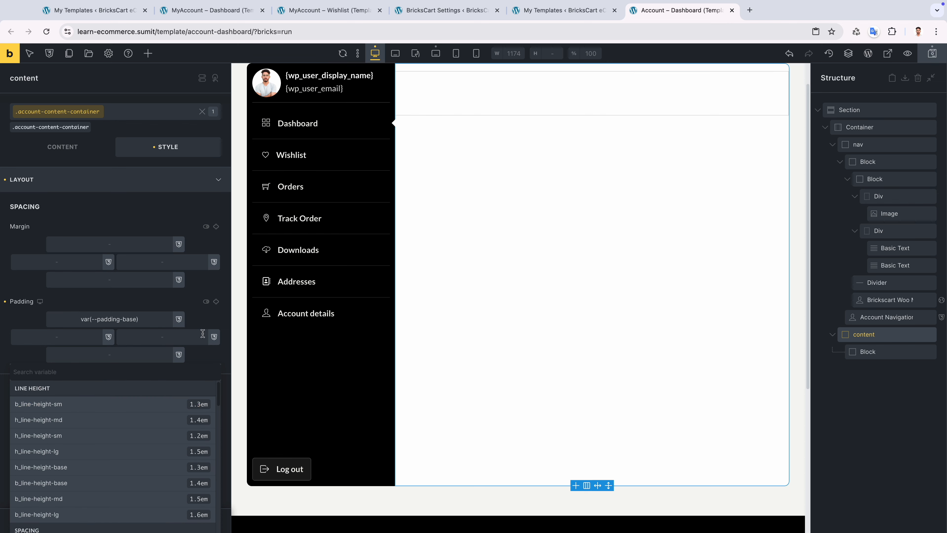
left_click(216, 302)
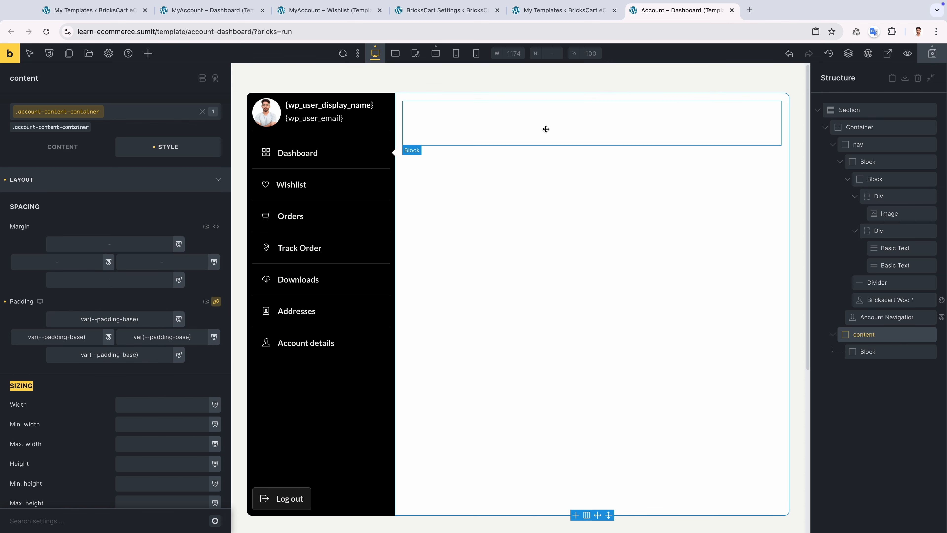
Add a Notice element inside the content container's block.
left_click(541, 129)
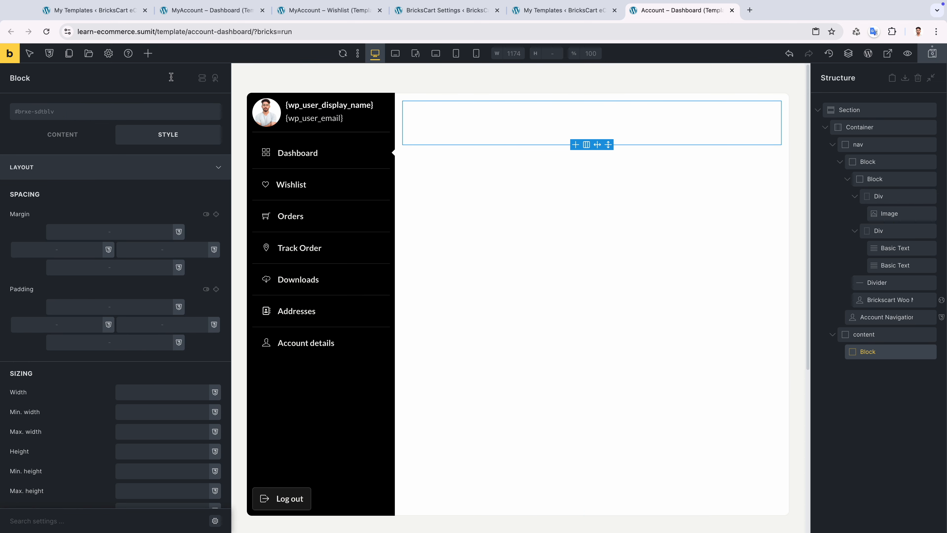
left_click(151, 61)
type("notice")
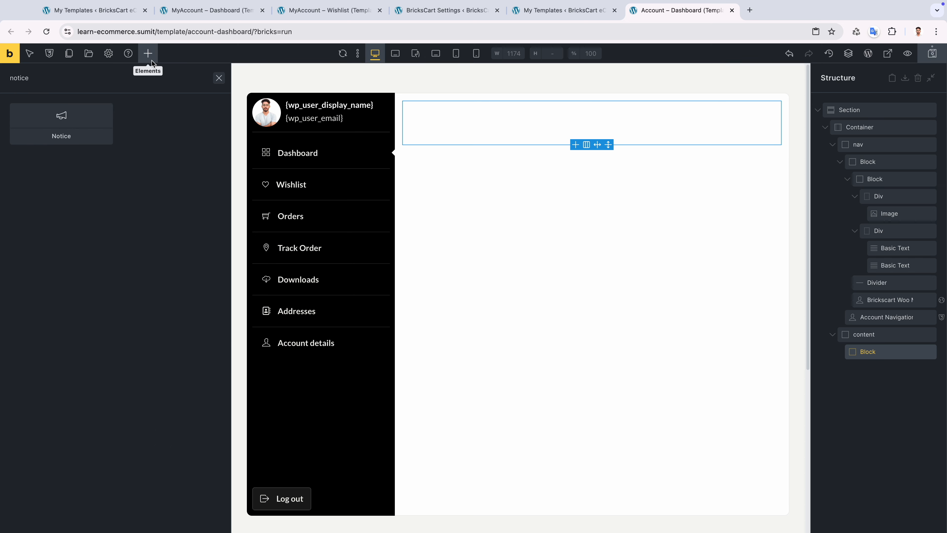
left_click_drag(61, 119, 854, 371)
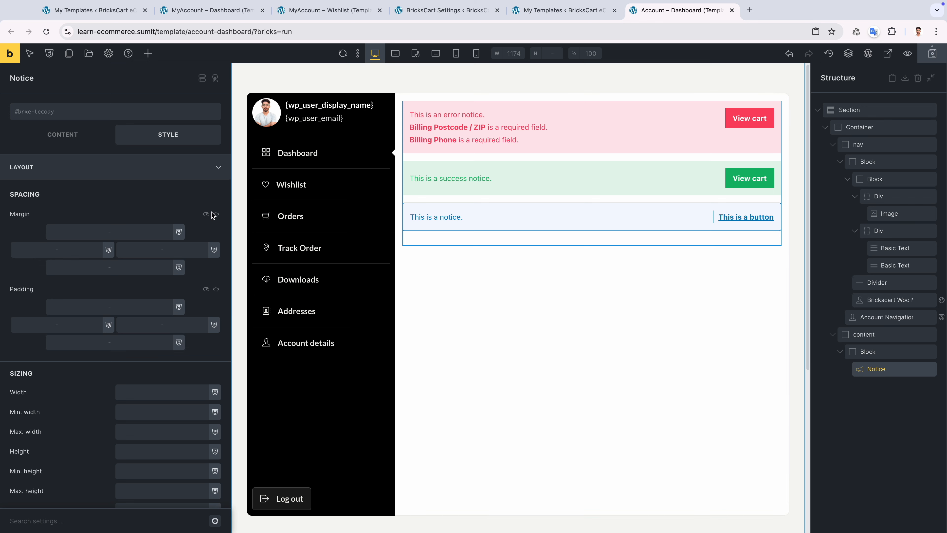
Set the error notice's padding to var(--padding-sm) on all sides.
left_click(63, 135)
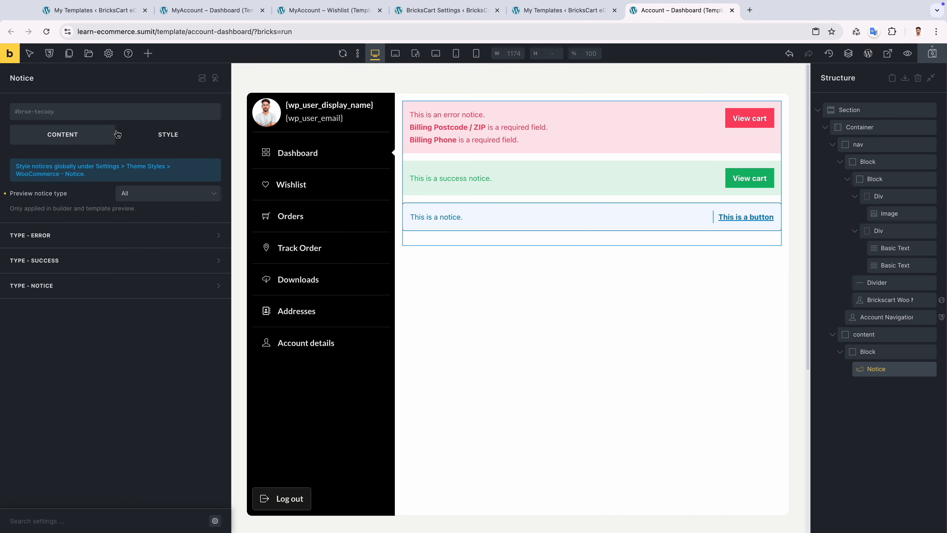
left_click(80, 234)
scroll(86, 254, "down", 3)
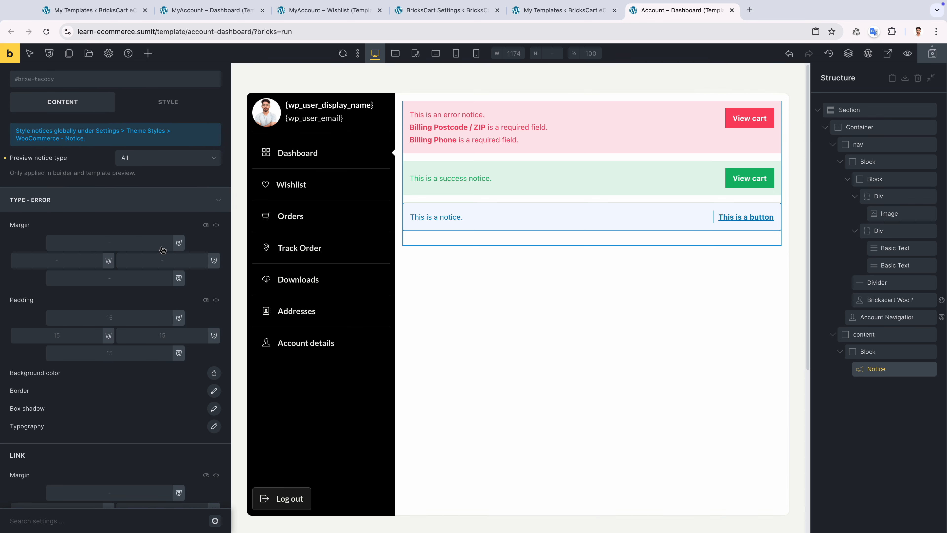
left_click(116, 290)
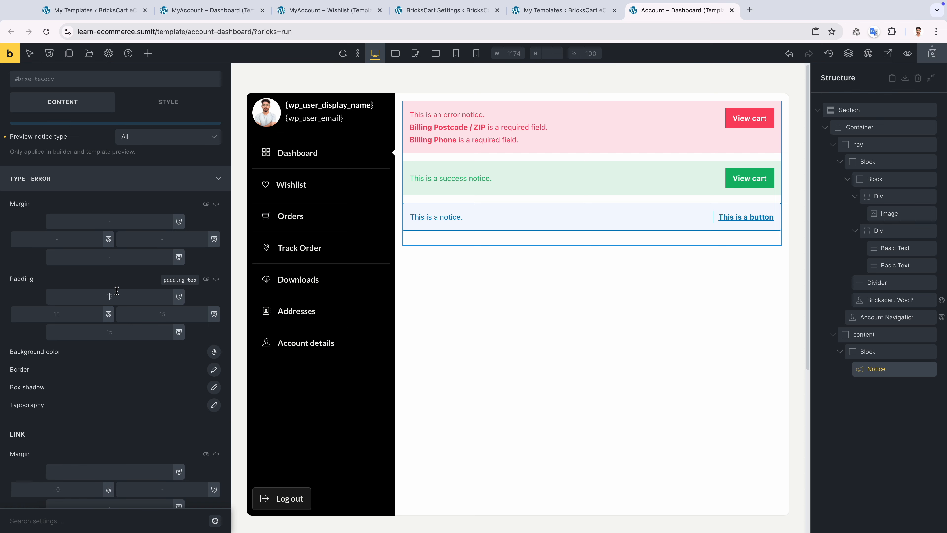
type("add")
left_click(110, 382)
left_click(216, 279)
Set the error notice's background color to var(--bc-light-red).
left_click(214, 351)
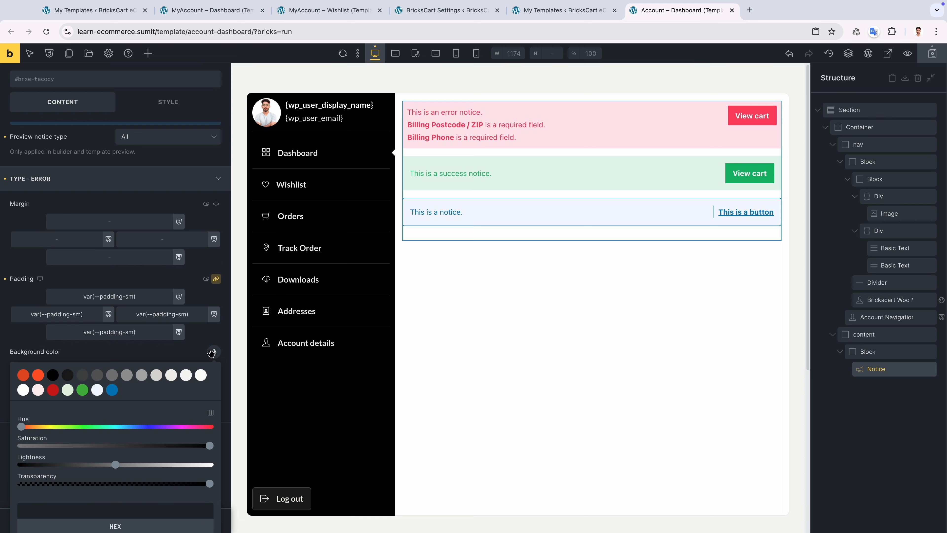
left_click(38, 390)
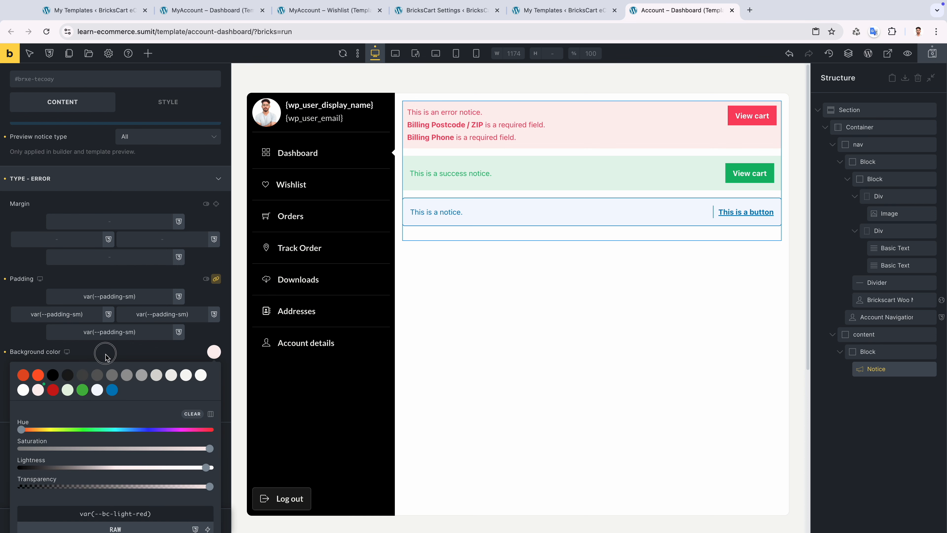
left_click(72, 351)
Give the error notice a solid red border with width 1 on all sides.
left_click(213, 356)
scroll(133, 366, "down", 2)
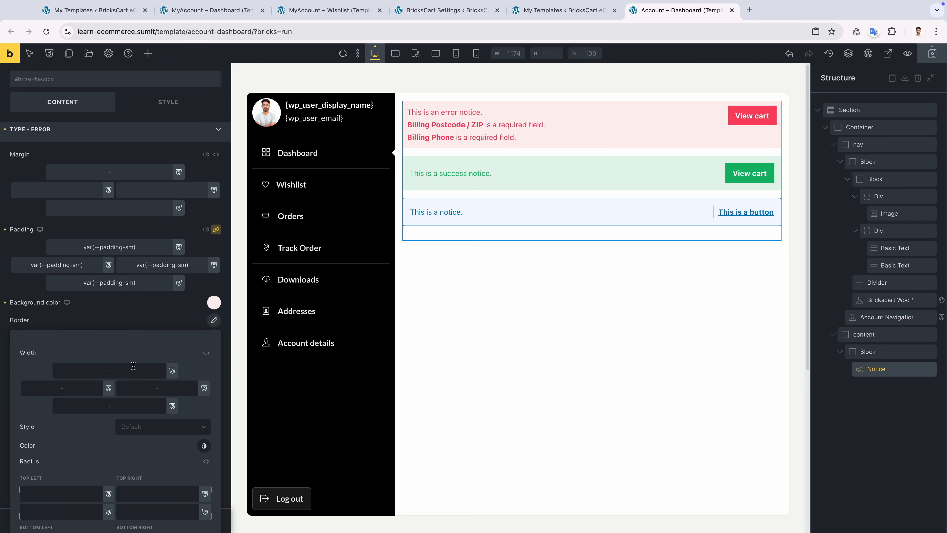
left_click(207, 352)
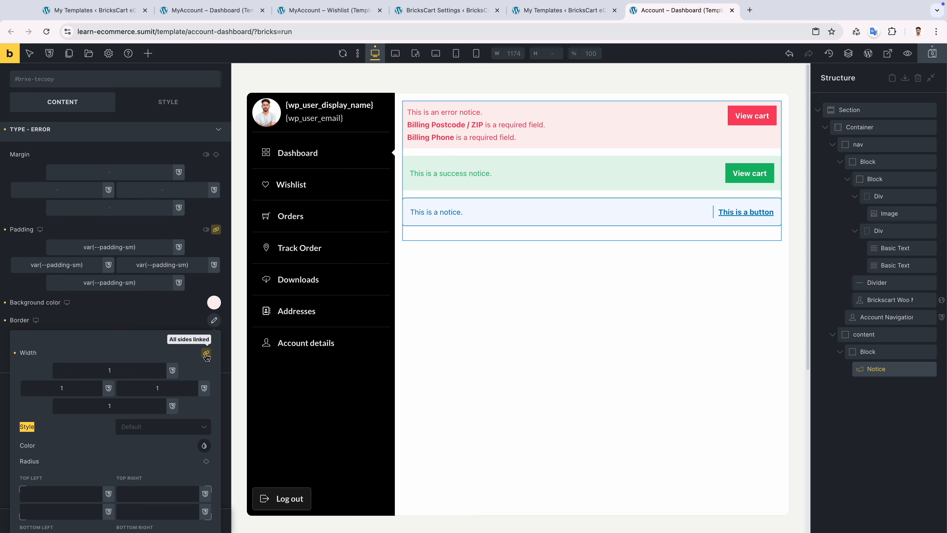
left_click(159, 427)
left_click(140, 473)
left_click(204, 446)
left_click(78, 484)
Round all corners of the error notice's border with var(--border-radius-sm).
scroll(124, 420, "down", 5)
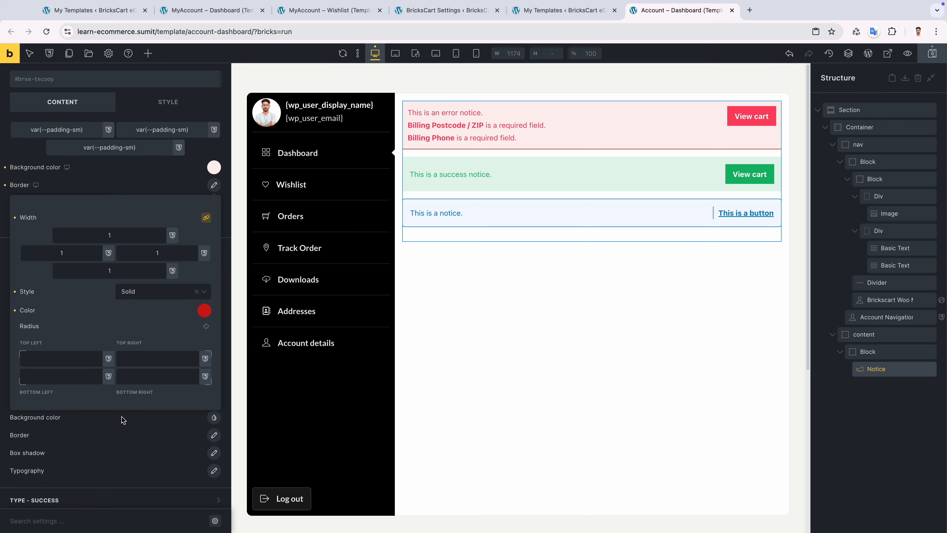
left_click(78, 359)
type("a")
key("BackSpace")
type("ra")
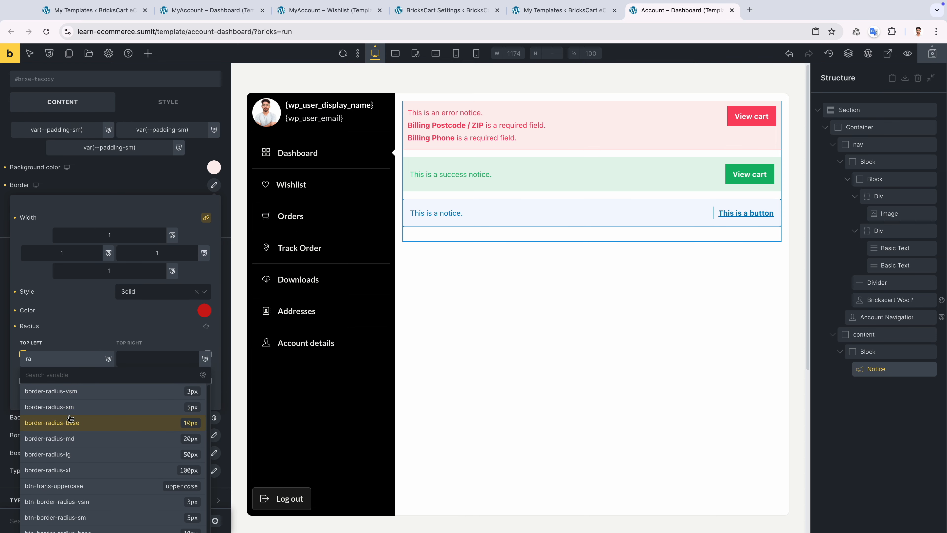
left_click(70, 407)
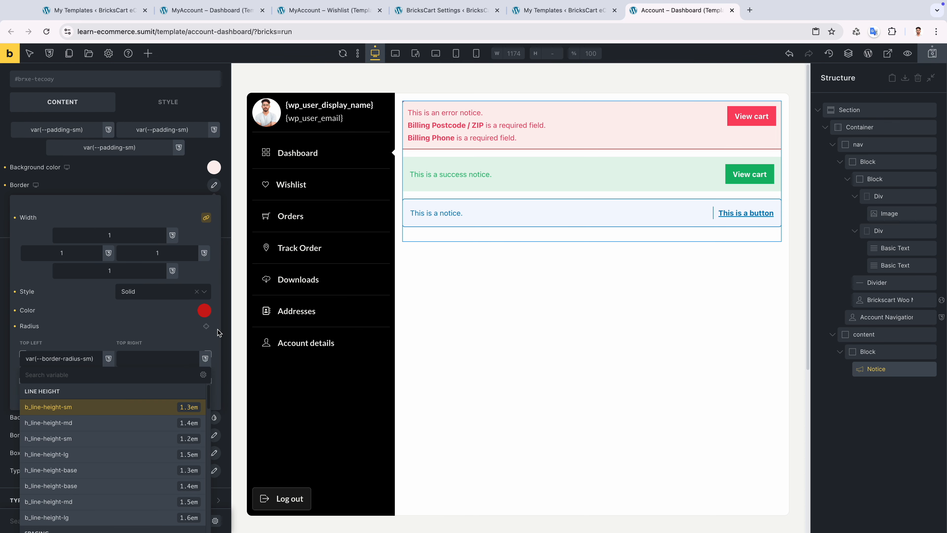
left_click(206, 325)
left_click(116, 194)
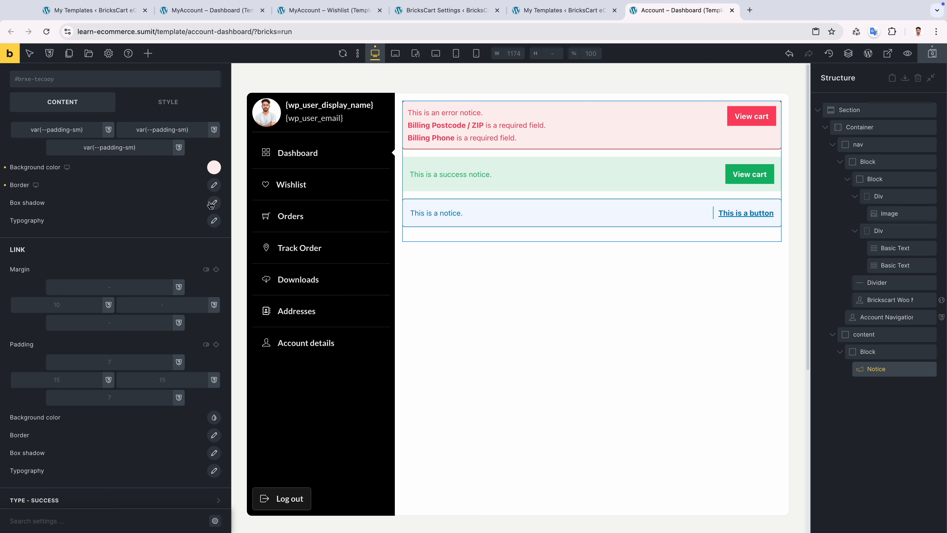
Set the error notice's text color to the palette's red.
left_click(214, 221)
left_click(204, 247)
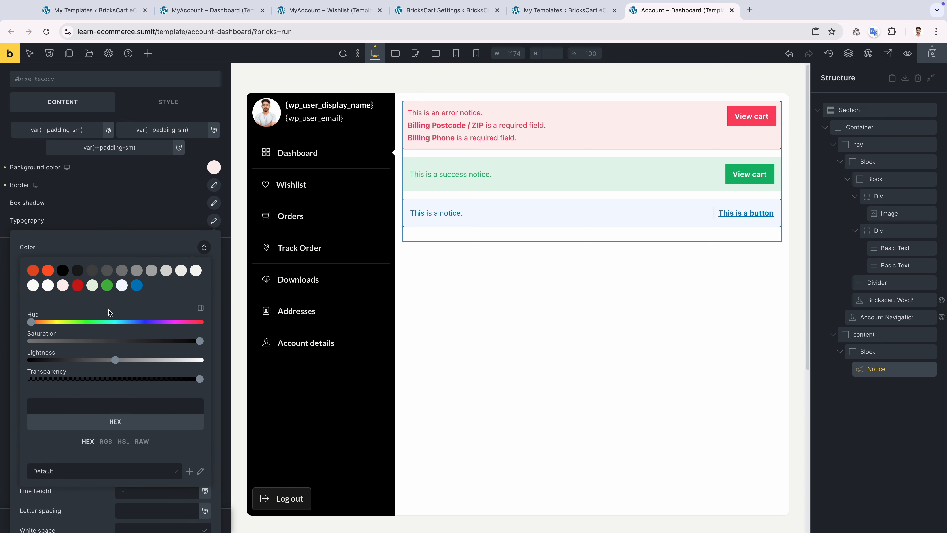
left_click(78, 285)
left_click(139, 221)
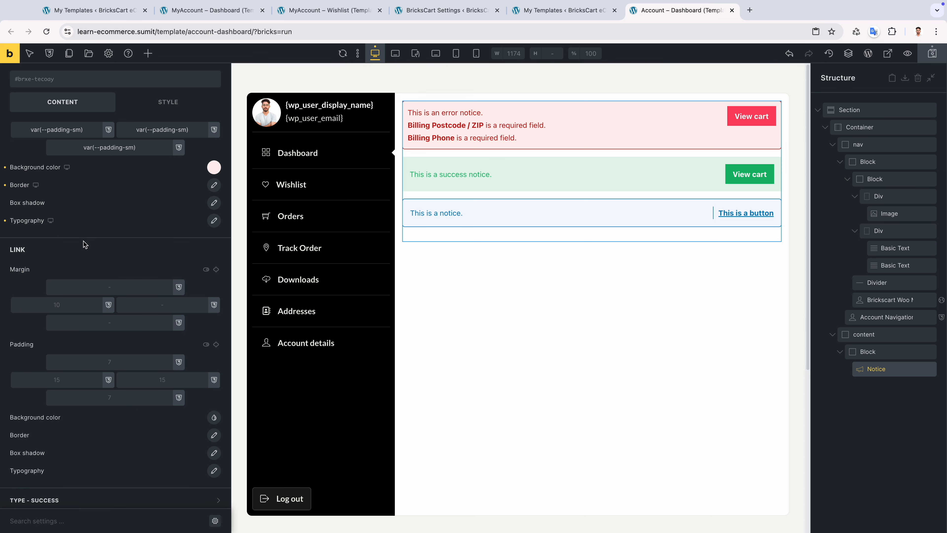
Set the background color of the error notice's link button to the palette's red.
scroll(84, 243, "down", 1)
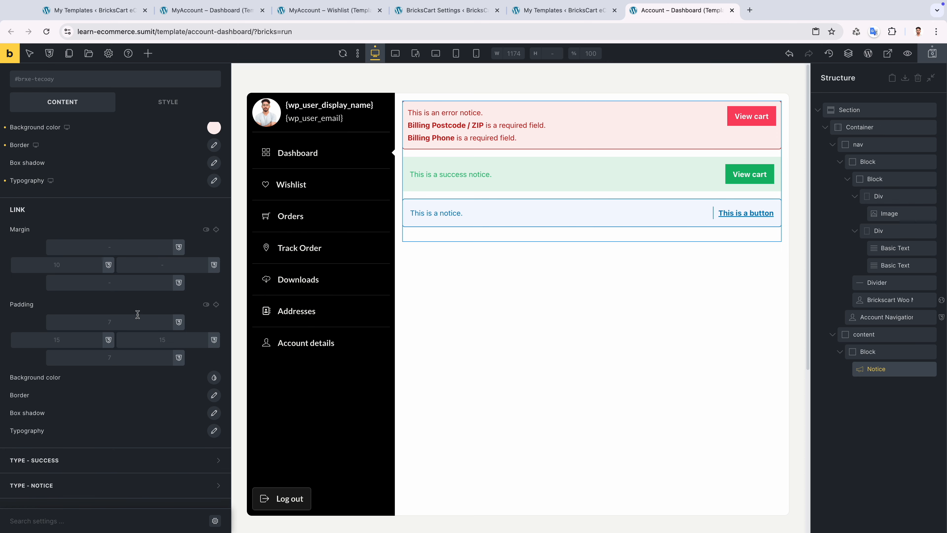
left_click(215, 380)
left_click(53, 415)
left_click(132, 381)
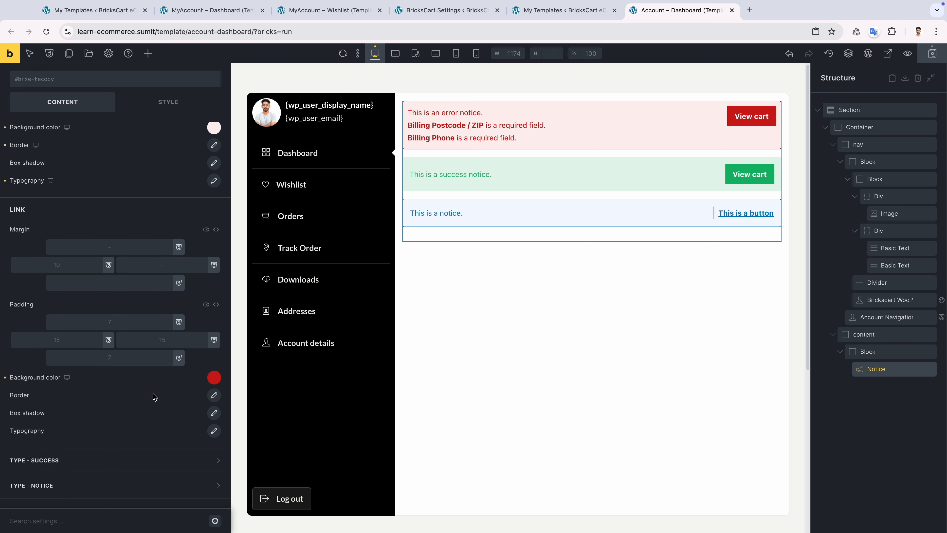
left_click(215, 396)
scroll(138, 421, "down", 1)
left_click(132, 416)
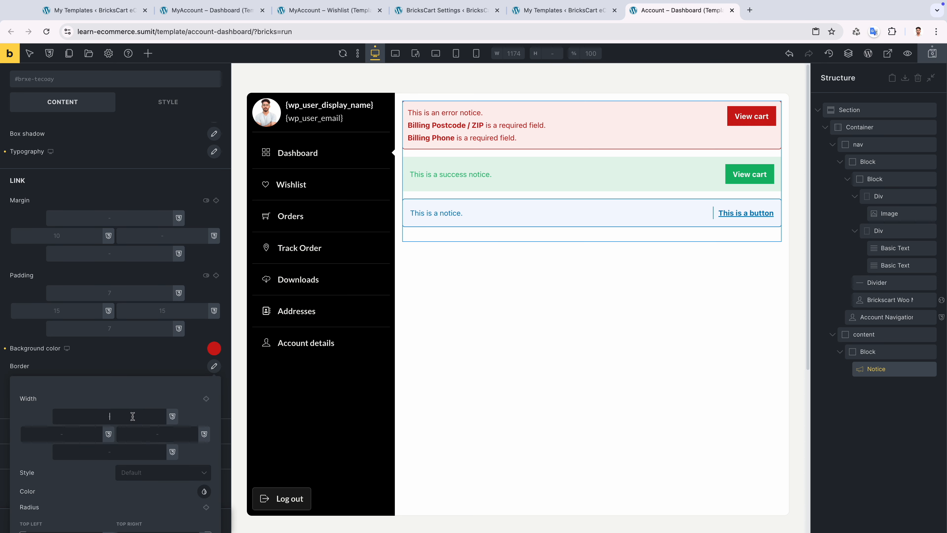
scroll(146, 365, "up", 1)
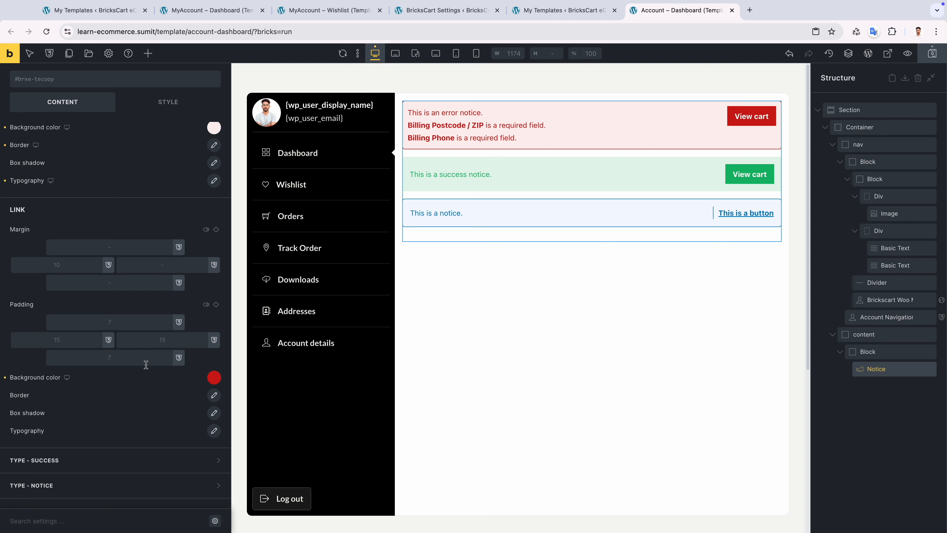
Set the text of the error notice's link button to a light palette color.
left_click(215, 432)
left_click(204, 421)
left_click(91, 458)
left_click(125, 392)
Round all corners of the error notice's link button with var(--btn-border-radius-lg).
left_click(214, 394)
left_click(90, 480)
type("rad")
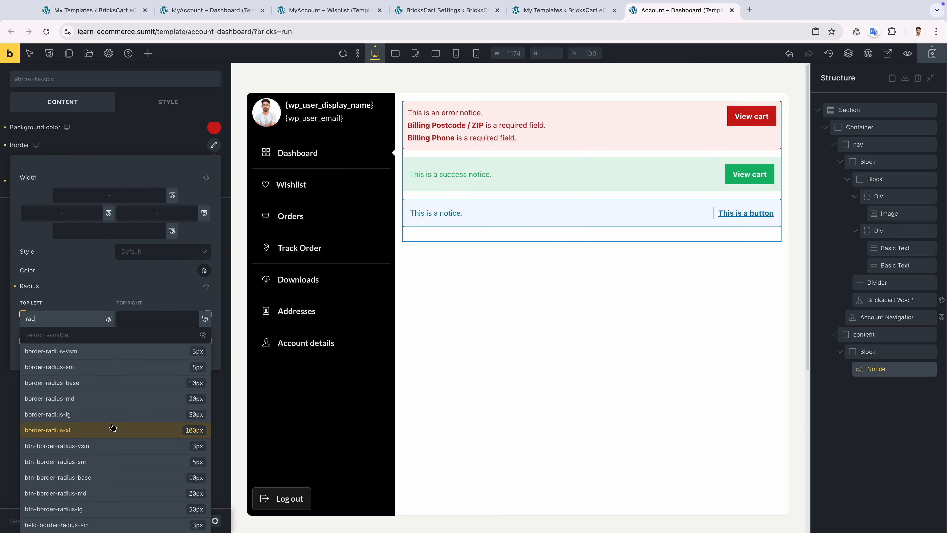
left_click(101, 509)
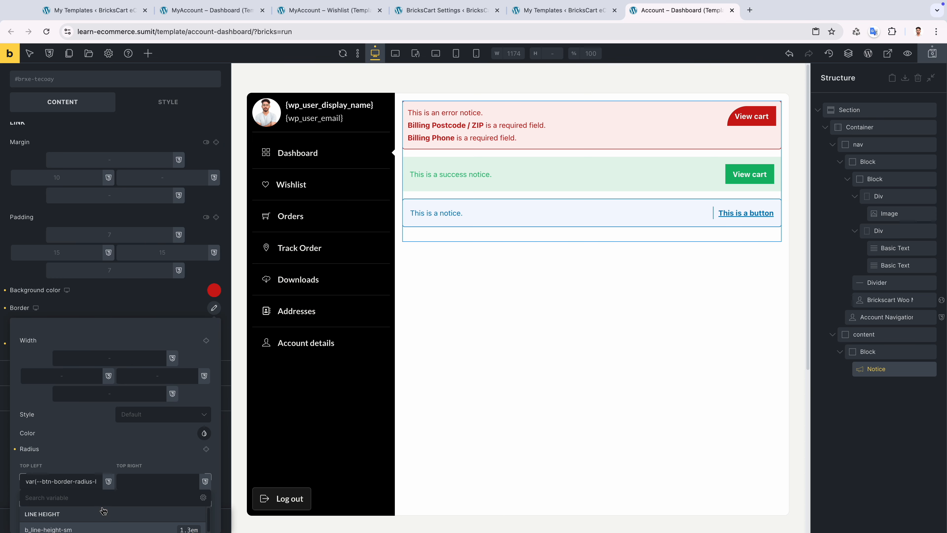
left_click(206, 450)
left_click(141, 310)
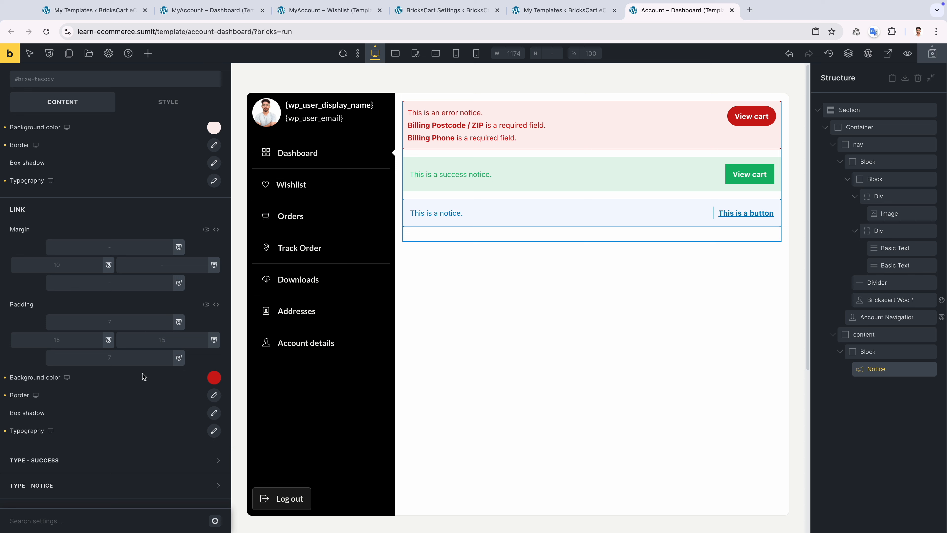
Set the success notice's background color to the palette's light green.
left_click(91, 460)
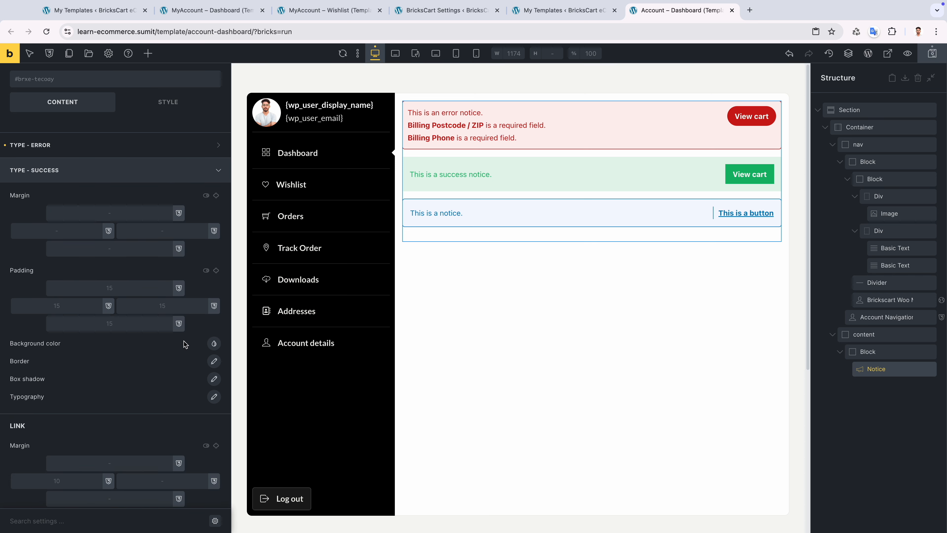
left_click(212, 344)
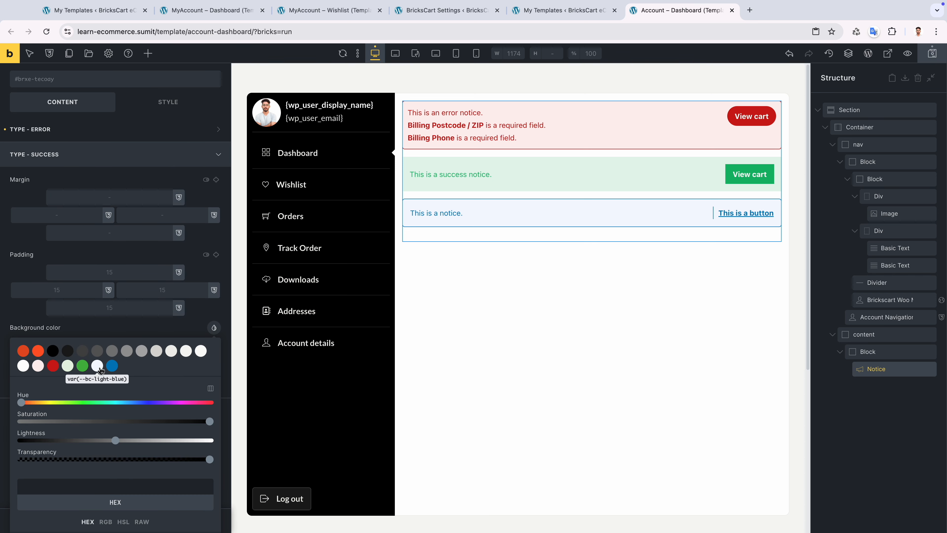
left_click(67, 370)
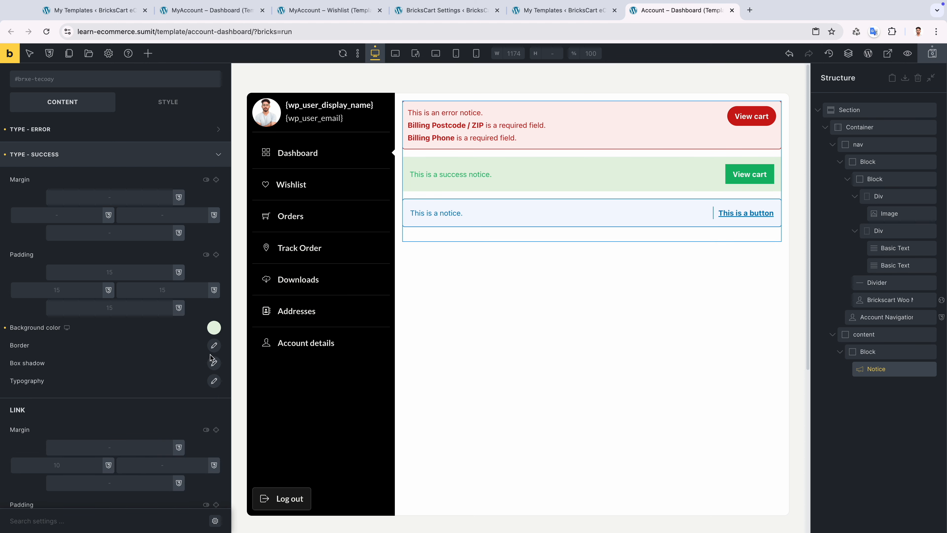
Round all corners of the success notice's border with var(--border-radius-sm).
left_click(214, 345)
type("rad")
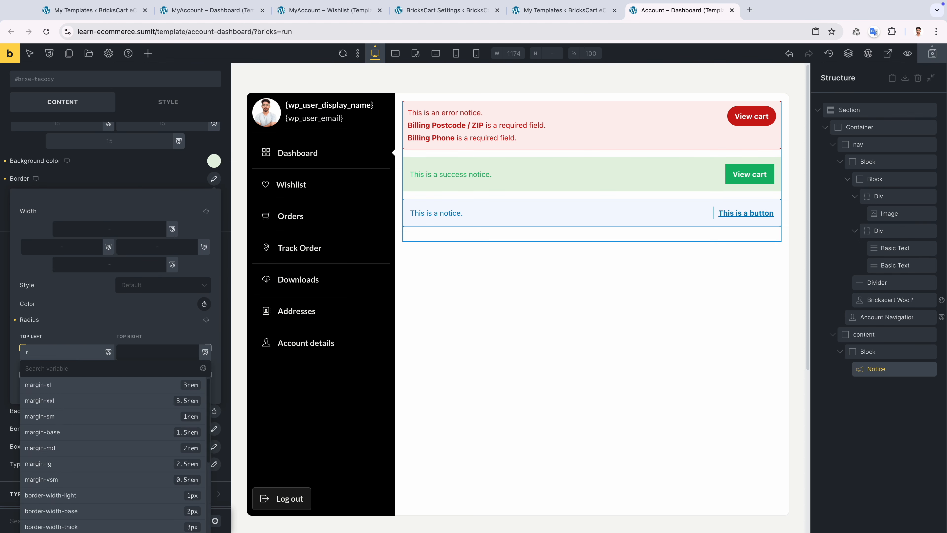
left_click(92, 400)
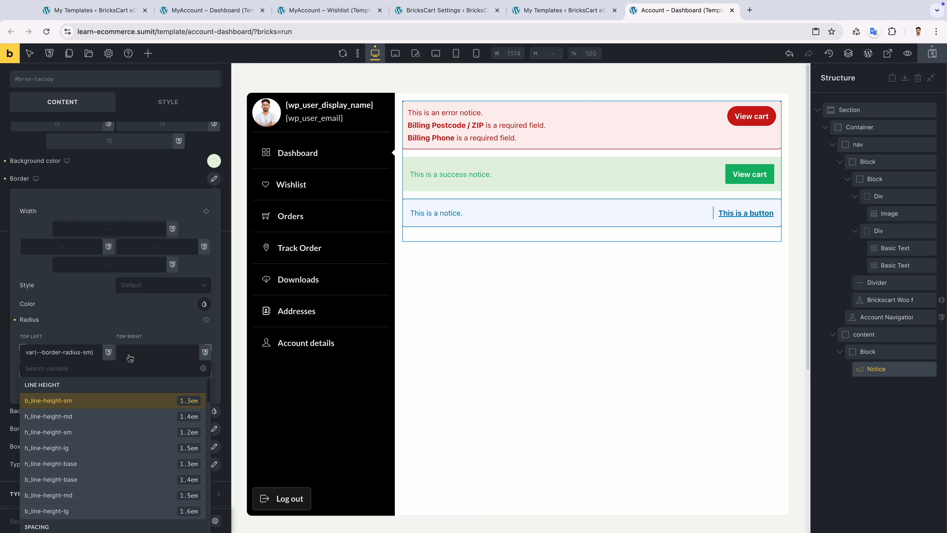
left_click(206, 319)
Give the success notice a solid border with width 1 on all sides, colored var(--bc-green).
left_click(131, 261)
left_click(206, 211)
left_click(188, 246)
left_click(183, 284)
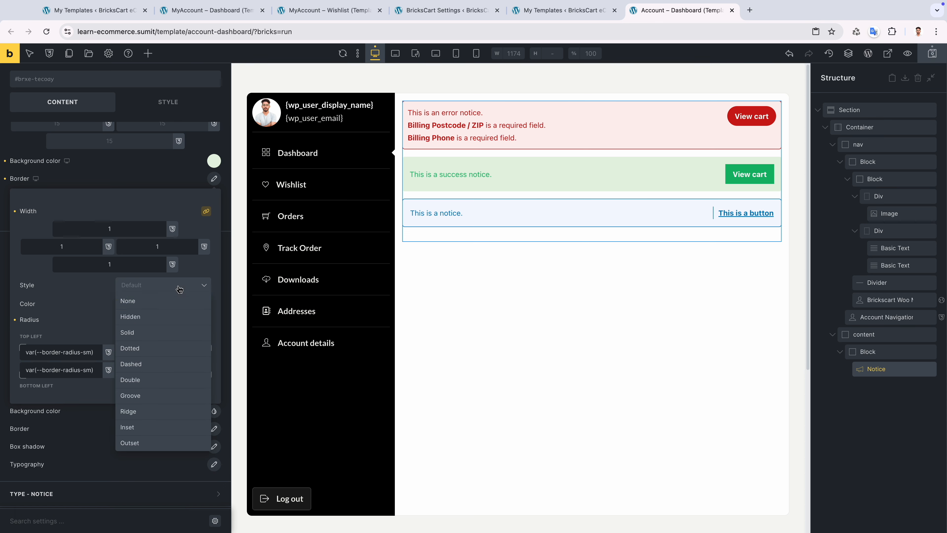
left_click(146, 333)
left_click(204, 304)
left_click(99, 338)
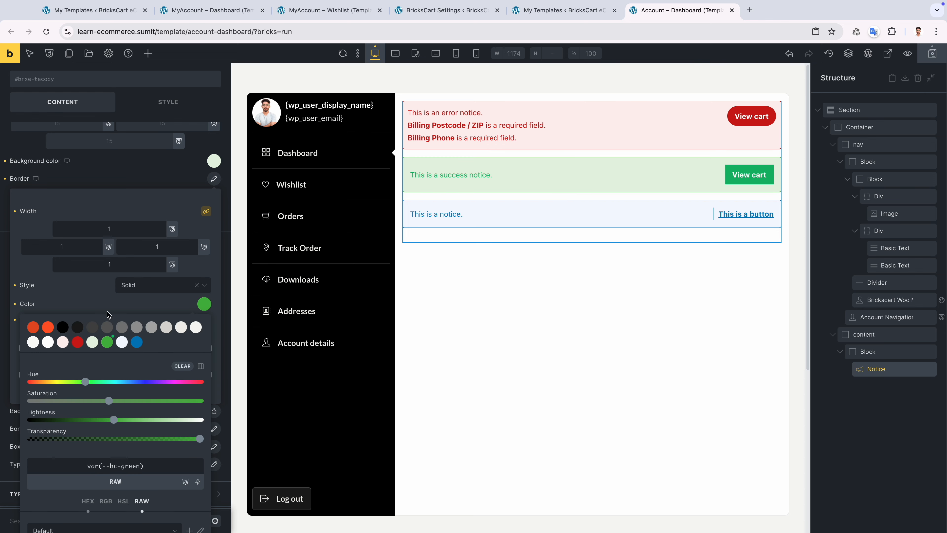
Set the success notice's text color to the palette's green.
left_click(79, 298)
left_click(127, 184)
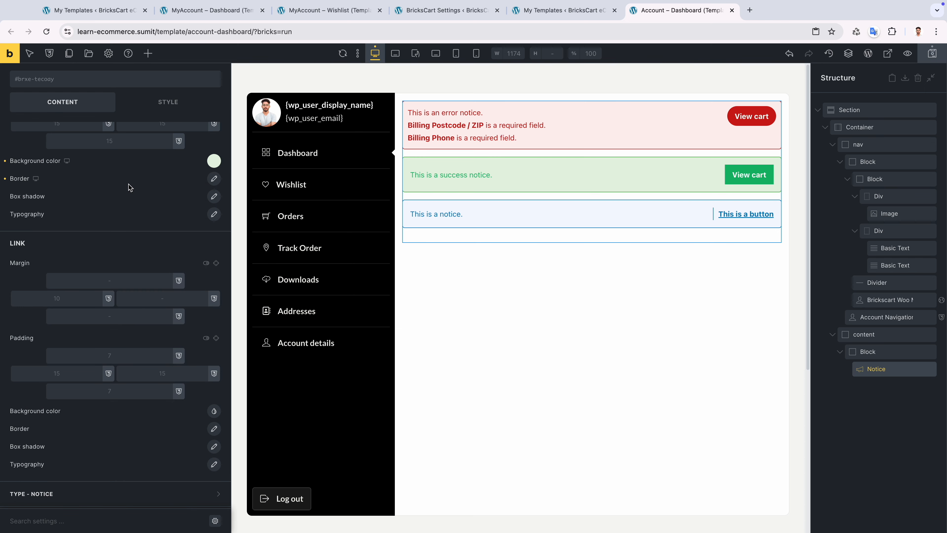
left_click(213, 215)
left_click(202, 240)
left_click(108, 279)
left_click(128, 245)
Set the background color of the success notice's link button to the palette's green.
scroll(129, 411, "down", 1)
left_click(213, 403)
left_click(83, 441)
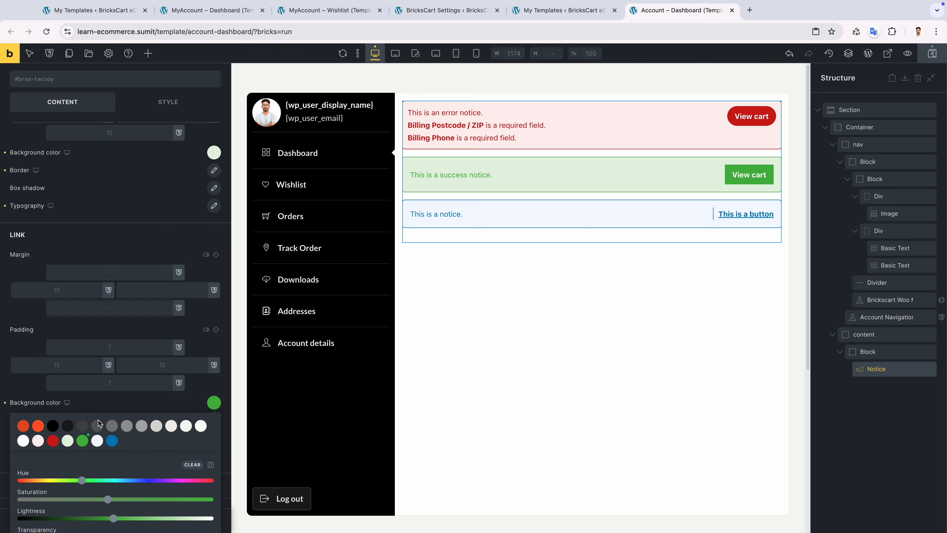
left_click(107, 401)
Round all corners of the success notice's link button with var(--btn-border-radius-lg).
left_click(214, 420)
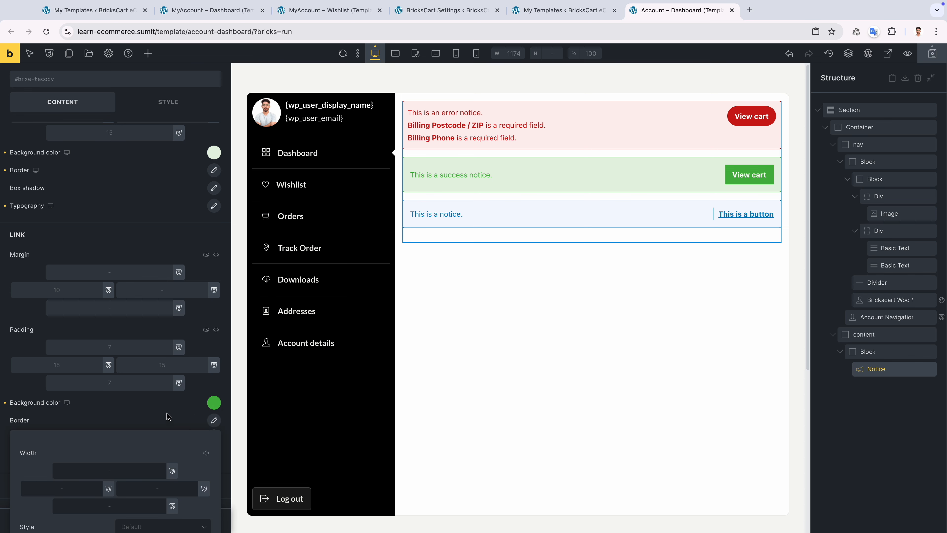
scroll(167, 417, "down", 3)
left_click(88, 475)
type("rad")
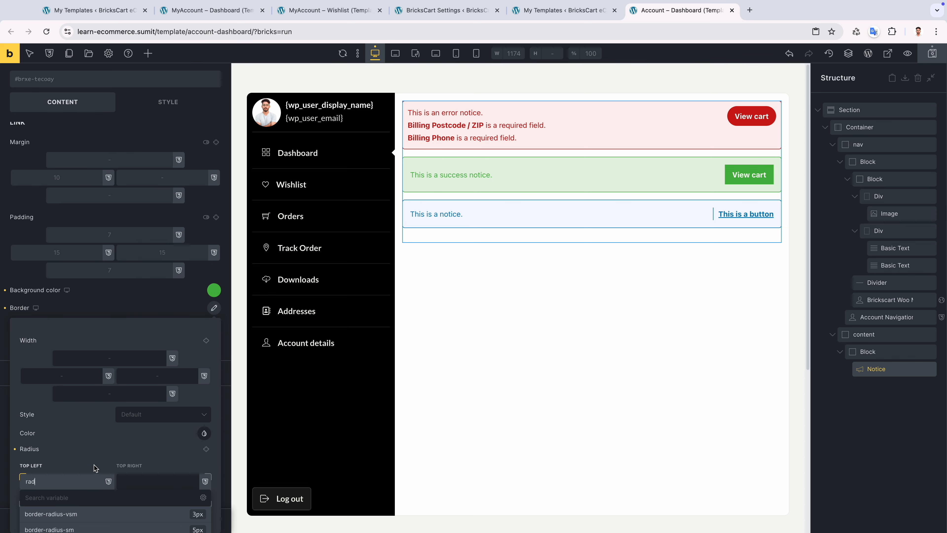
scroll(94, 470, "down", 4)
left_click(150, 508)
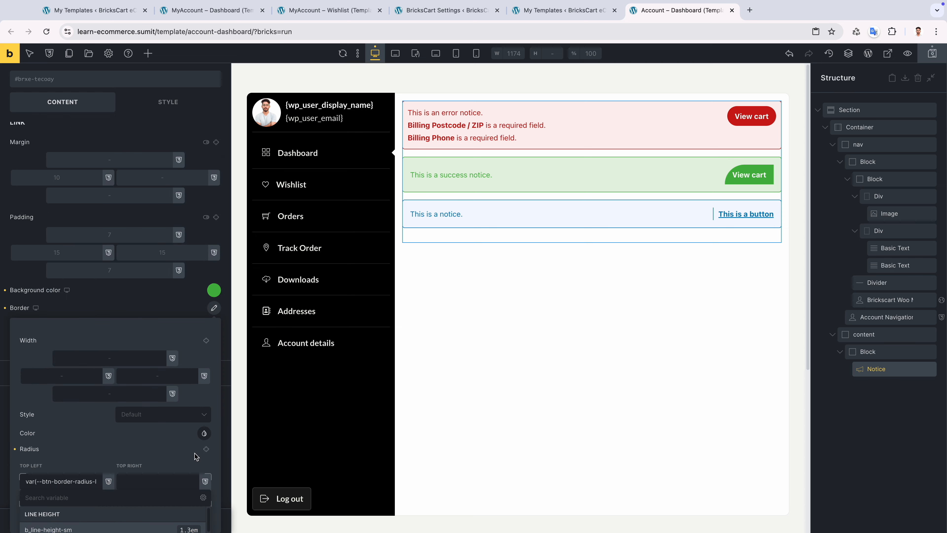
left_click(206, 449)
scroll(149, 328, "up", 3)
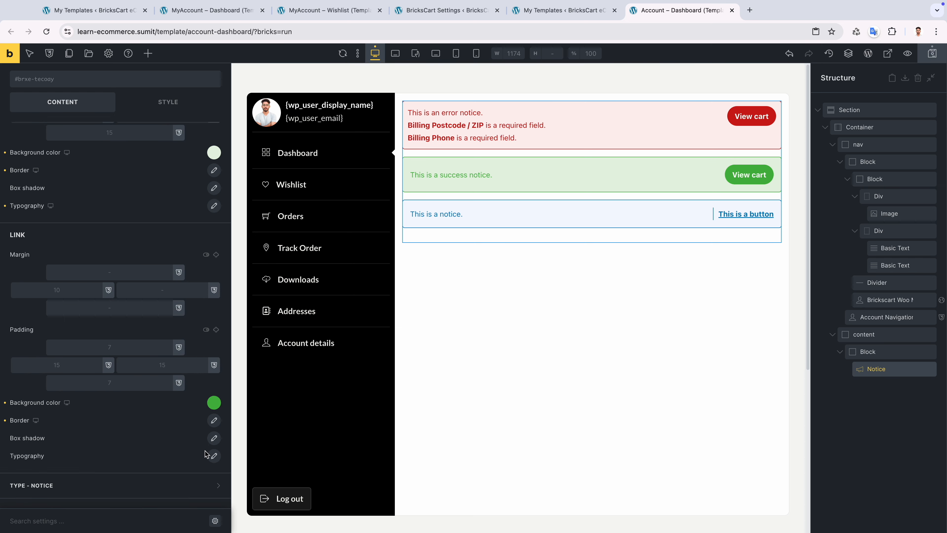
Set the text color of the success notice's link button to the palette's off-white.
left_click(214, 456)
scroll(188, 449, "down", 4)
left_click(204, 326)
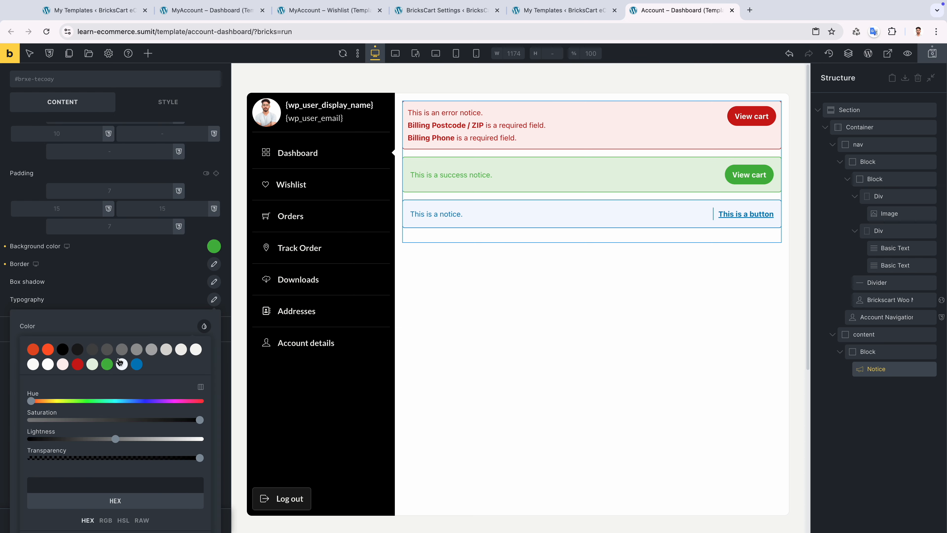
left_click(33, 364)
left_click(102, 288)
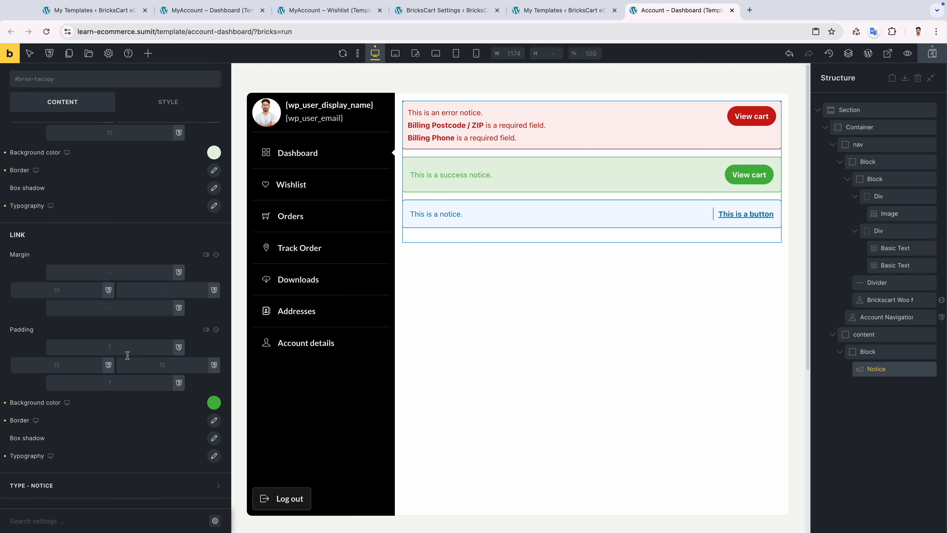
Set the background color of the general notice type to the palette's light blue.
left_click(158, 481)
scroll(148, 473, "down", 6)
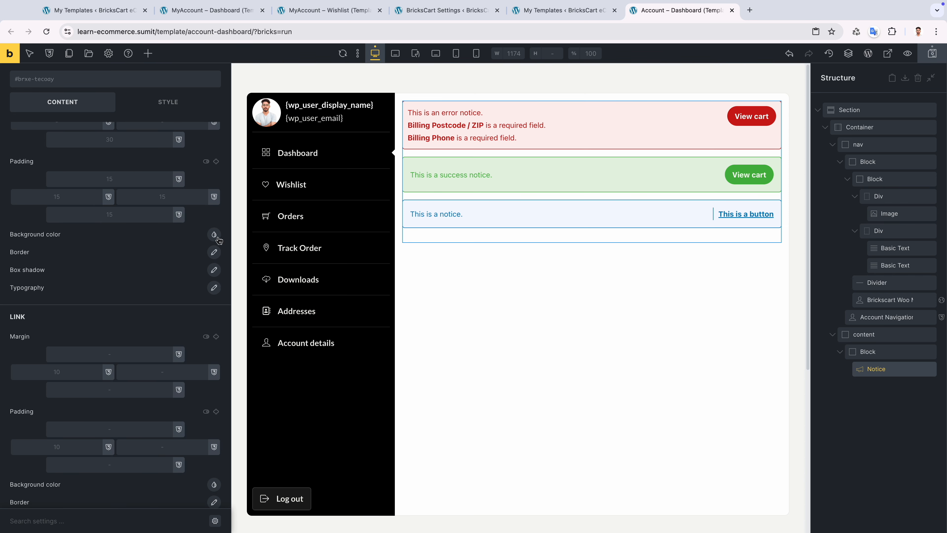
left_click(214, 234)
left_click(87, 271)
left_click(111, 238)
Round all corners of the general notice's border with var(--border-radius-sm).
left_click(214, 252)
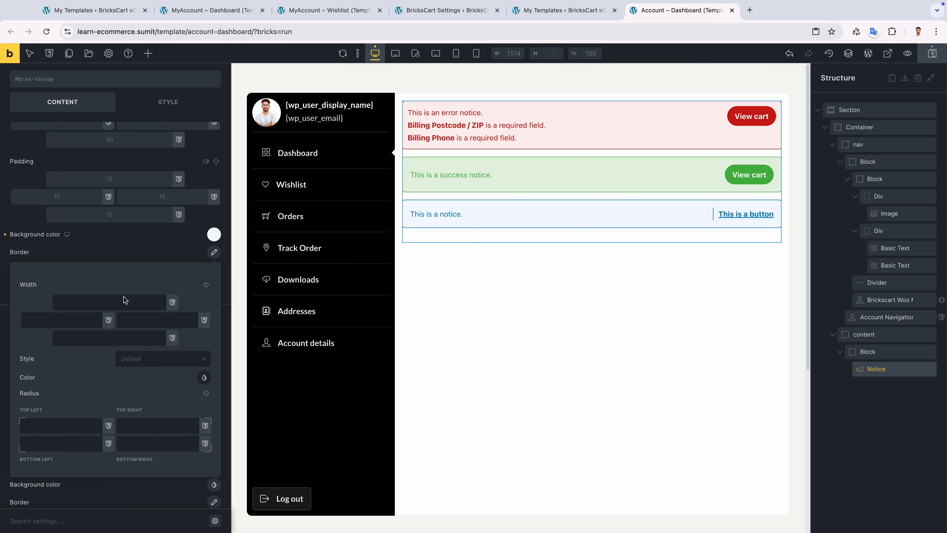
left_click(96, 427)
type("rad")
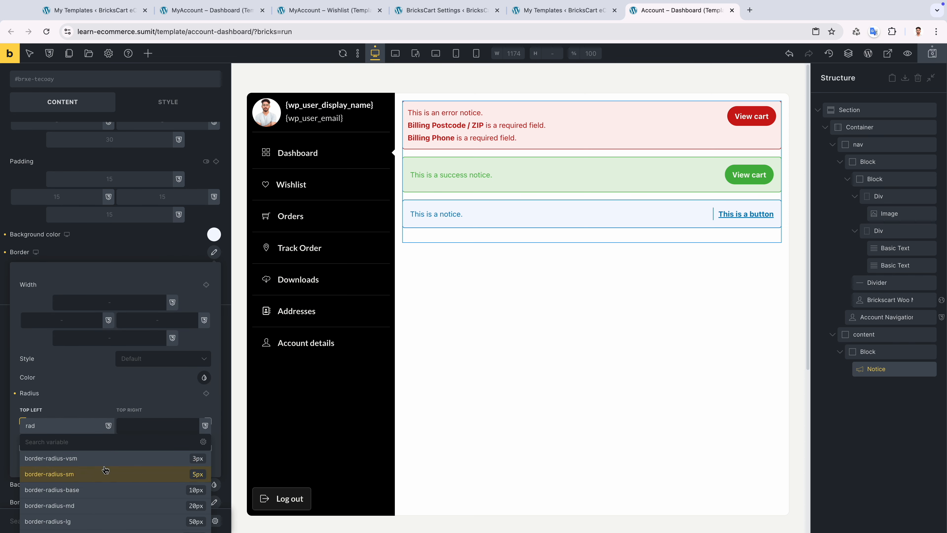
left_click(105, 470)
left_click(206, 394)
left_click(115, 235)
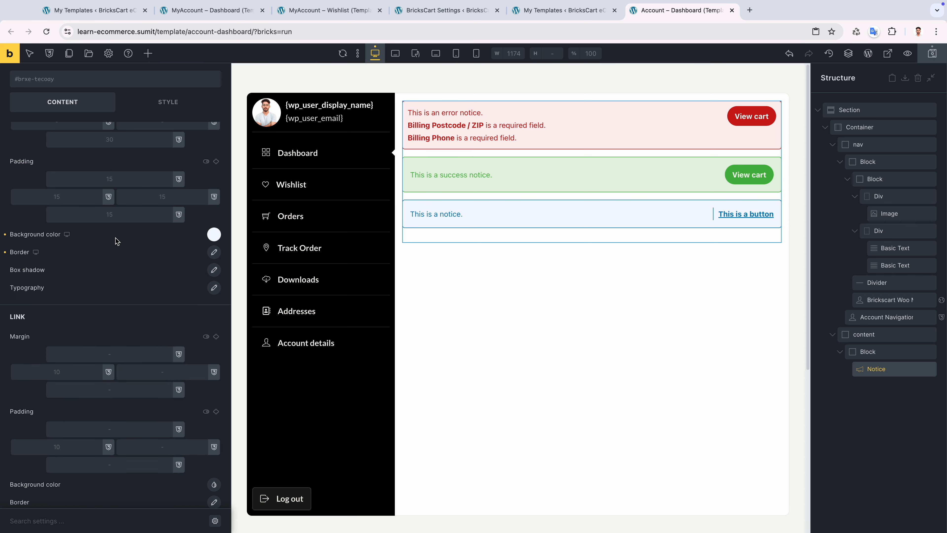
Set the general notice's text color to the palette's blue.
left_click(214, 287)
left_click(204, 314)
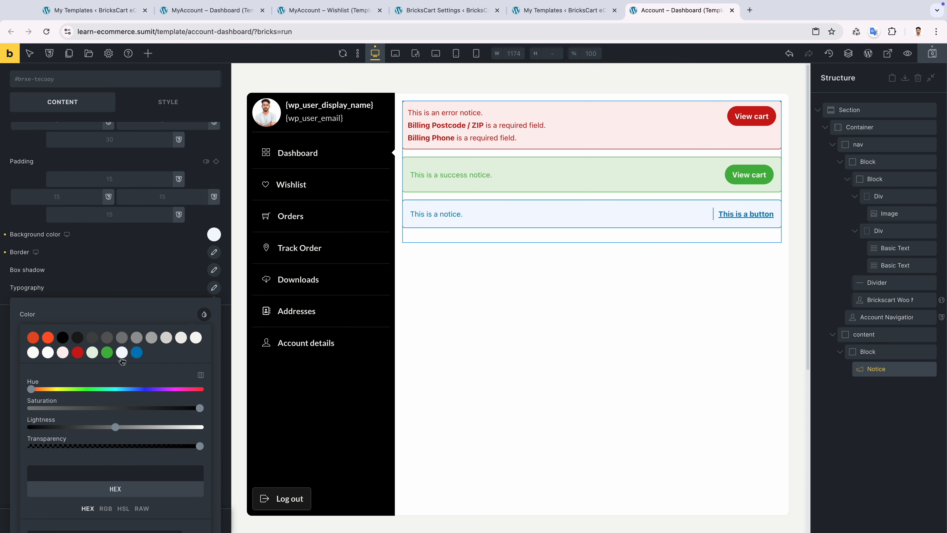
left_click(137, 352)
left_click(134, 284)
Set the background color of the general notice's link to the palette's blue.
scroll(166, 397, "down", 2)
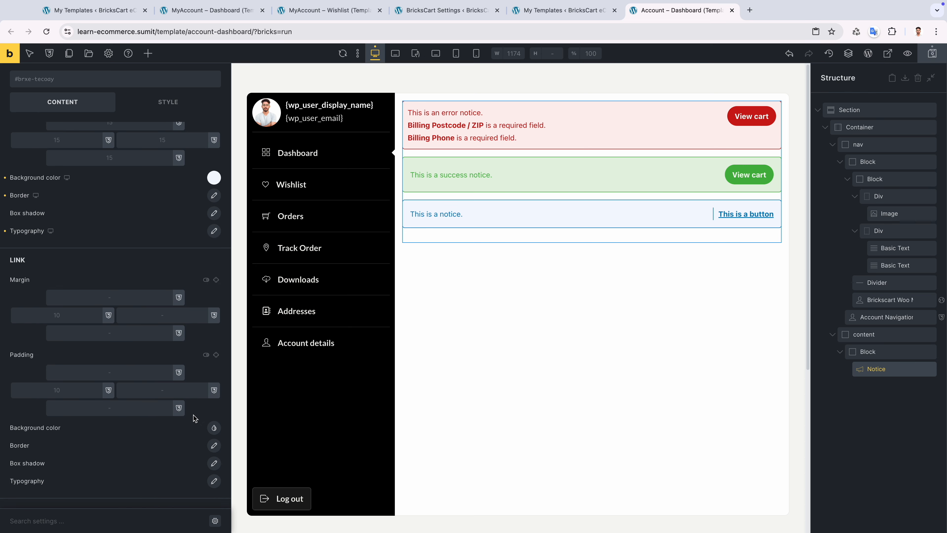
left_click(214, 428)
scroll(123, 429, "down", 2)
left_click(112, 416)
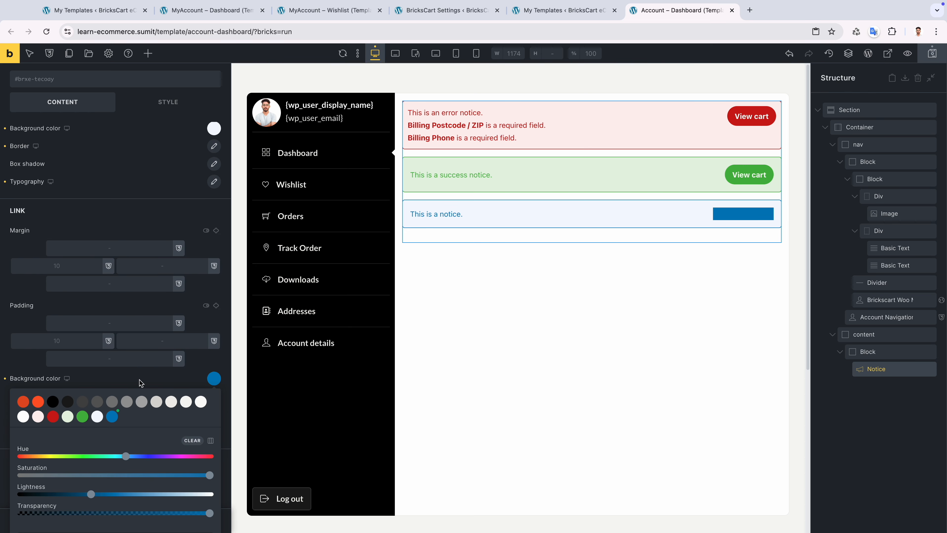
left_click(141, 382)
Pad the general notice's link with 1rem at top and bottom and 1.5rem at left and right.
left_click(129, 378)
type("1rem")
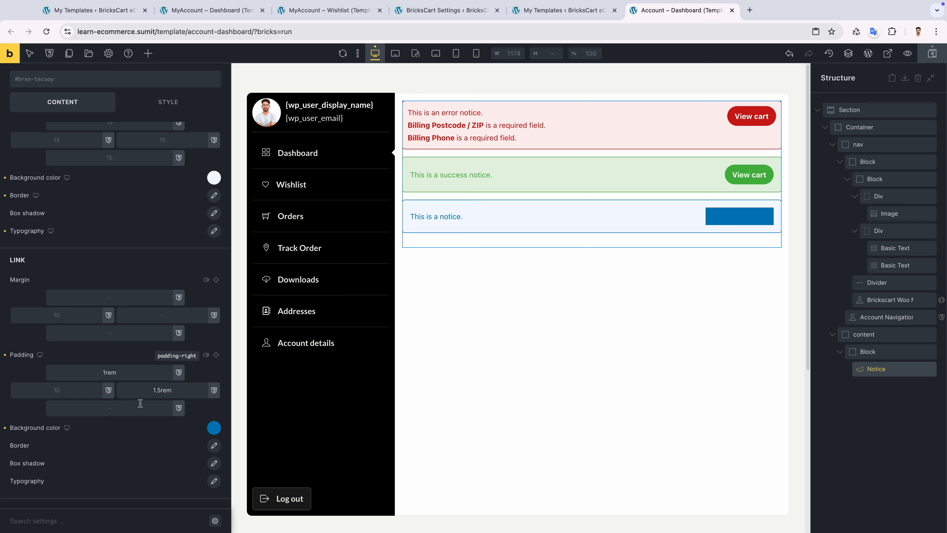
type("1rem")
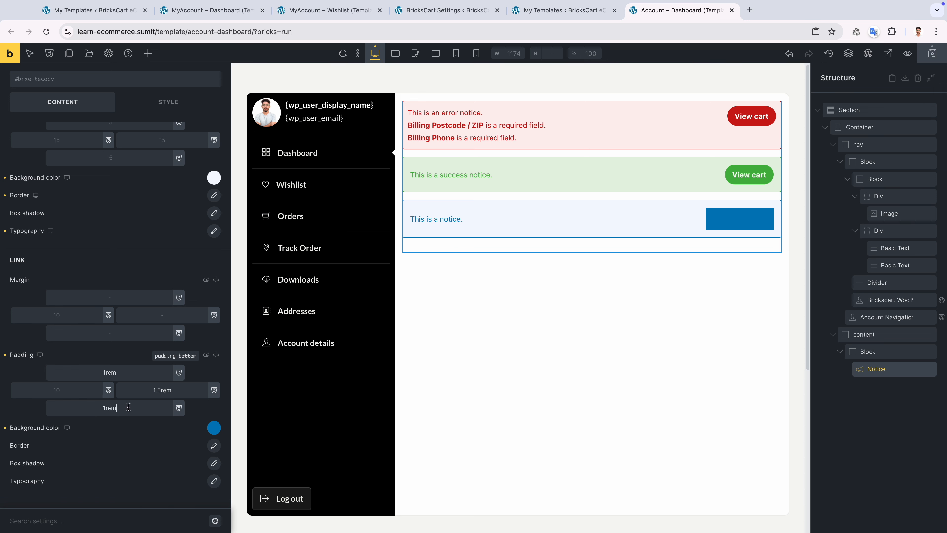
left_click(86, 393)
type("1")
Set the text color of the general notice's link to var(--bc-off-white).
left_click(215, 481)
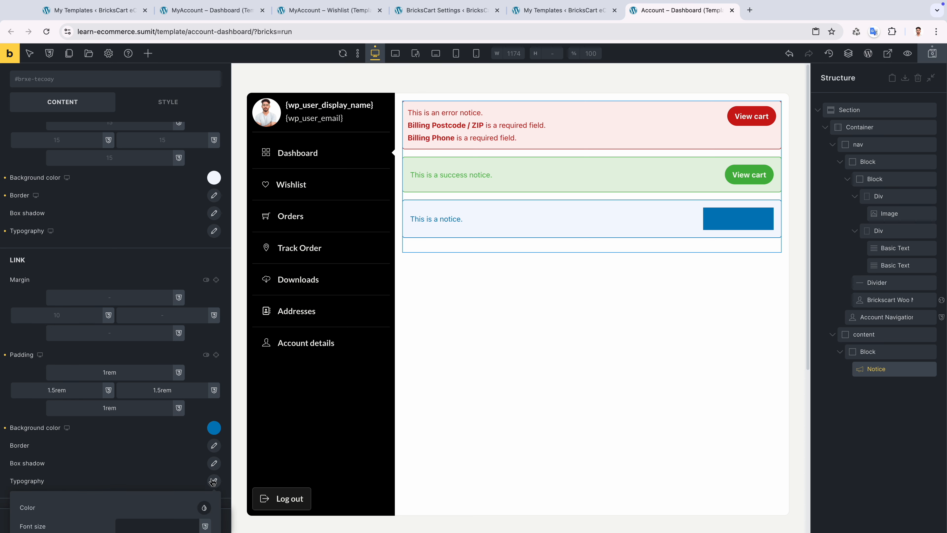
scroll(215, 411, "down", 4)
left_click(205, 349)
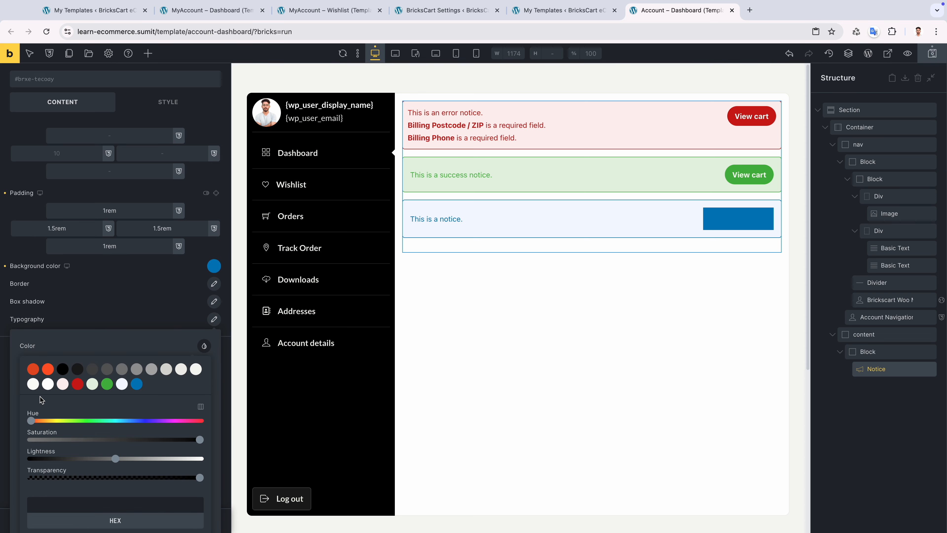
left_click(33, 384)
scroll(128, 382, "down", 5)
scroll(138, 193, "up", 2)
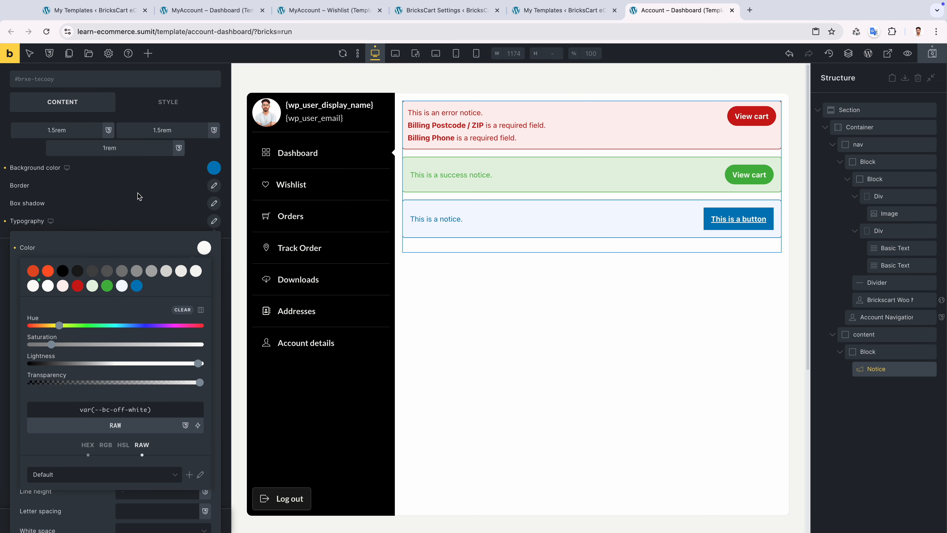
left_click(134, 214)
Set the text decoration of the general notice's link to none.
left_click(213, 481)
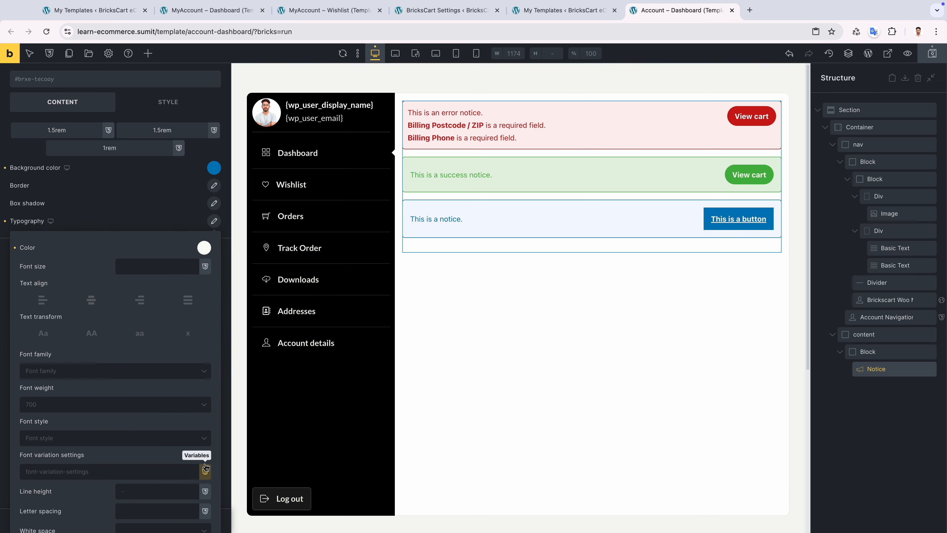
scroll(109, 418, "down", 2)
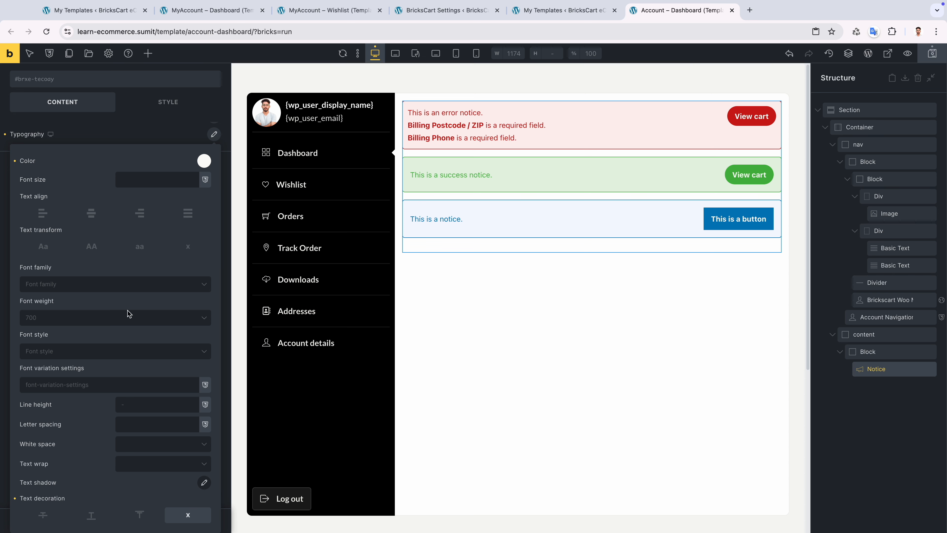
left_click(132, 139)
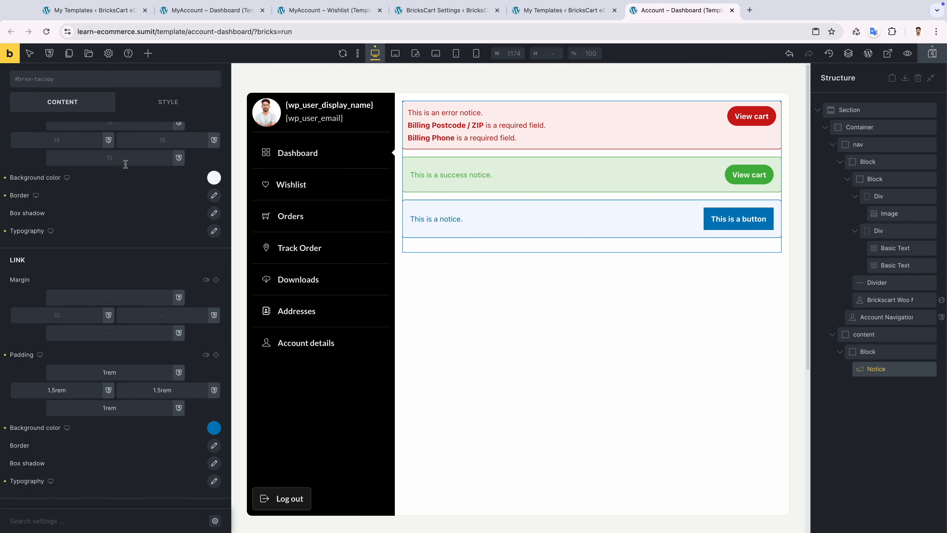
Round all corners of the general notice's link button with var(--btn-border-radius-lg).
left_click(214, 445)
left_click(86, 480)
type("rad")
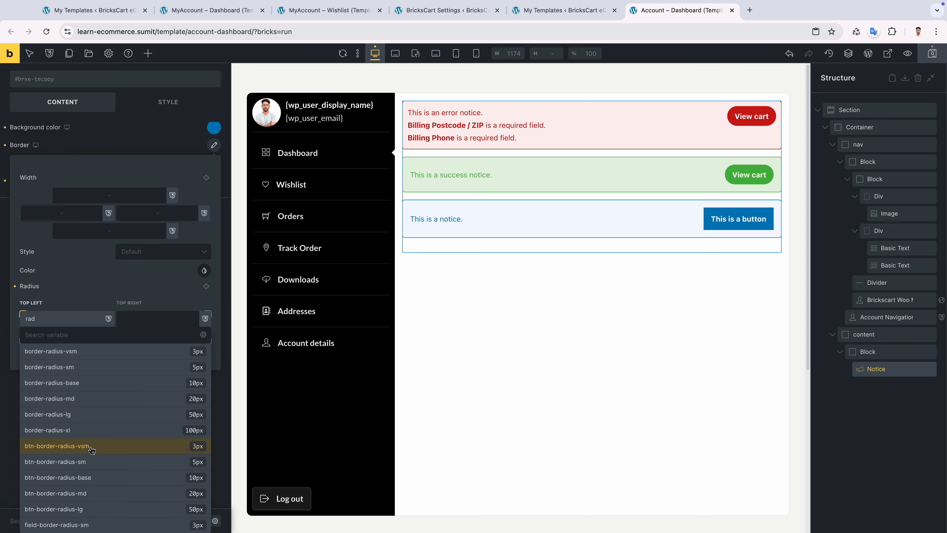
left_click(92, 505)
left_click(206, 449)
left_click(120, 310)
Apply the global classes lato-400 and b-fs-base to the Notice element.
scroll(107, 321, "up", 10)
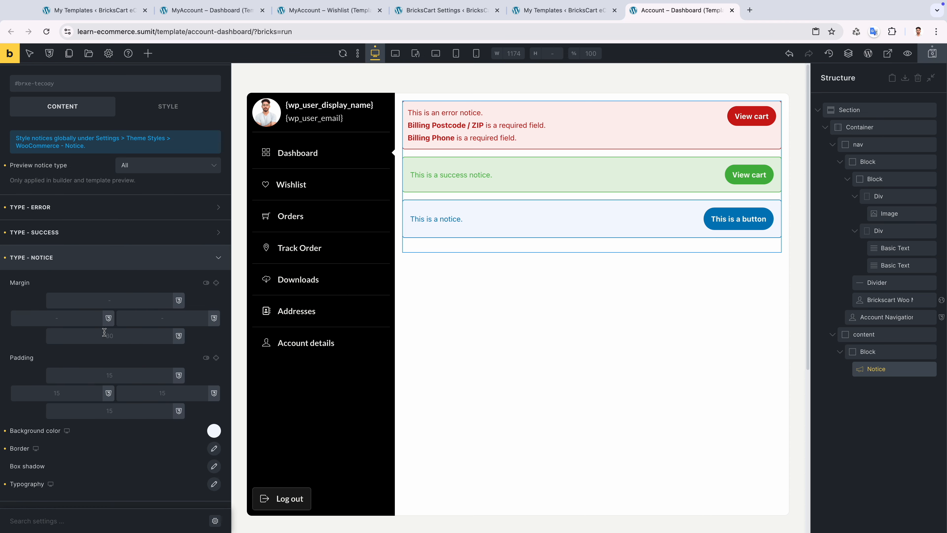
left_click(108, 118)
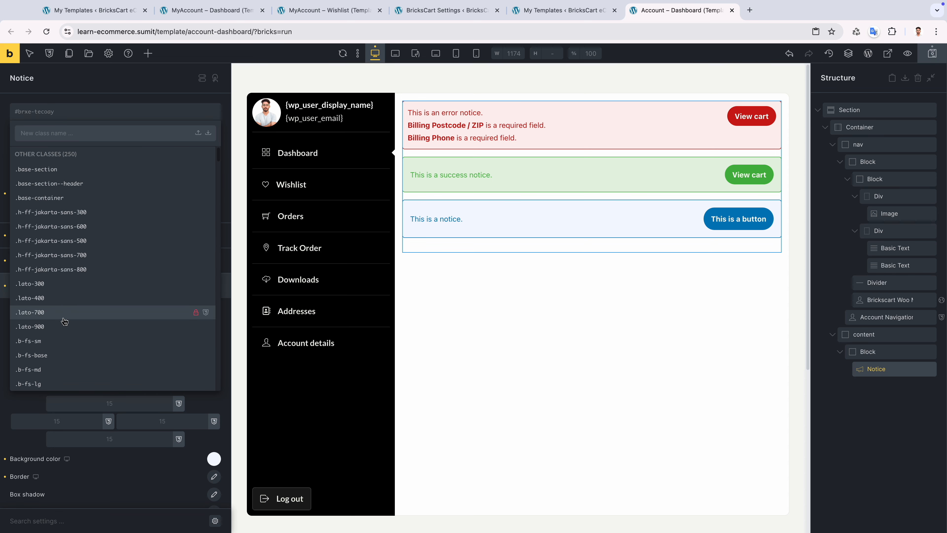
left_click(63, 301)
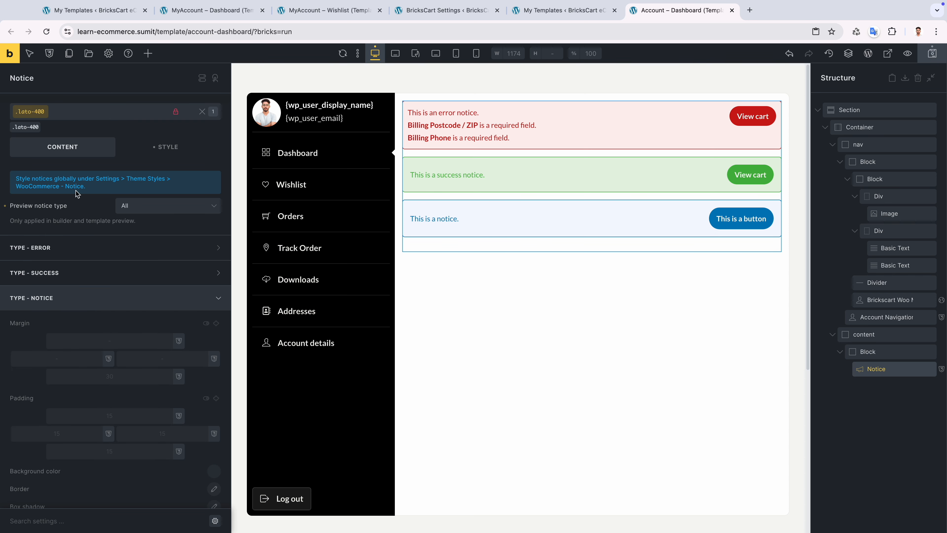
left_click(77, 118)
scroll(59, 316, "down", 5)
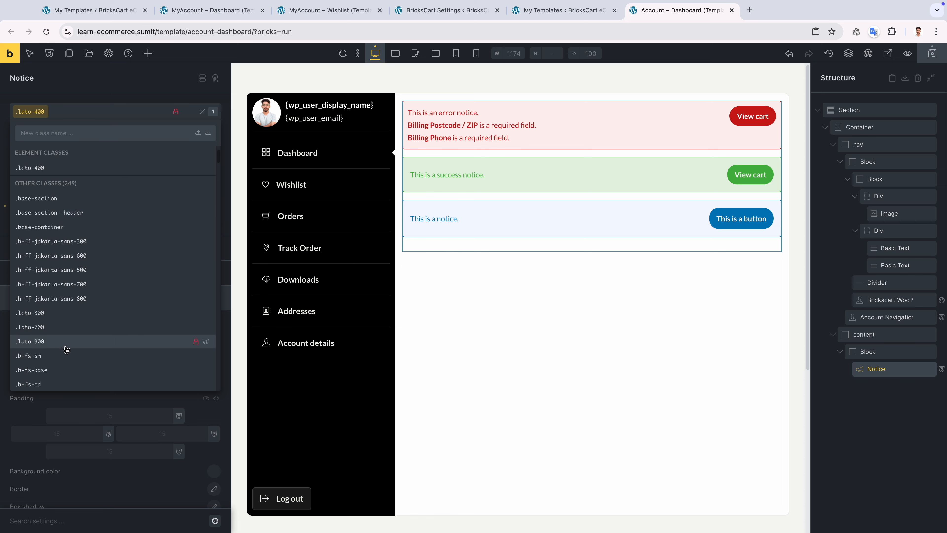
left_click(60, 262)
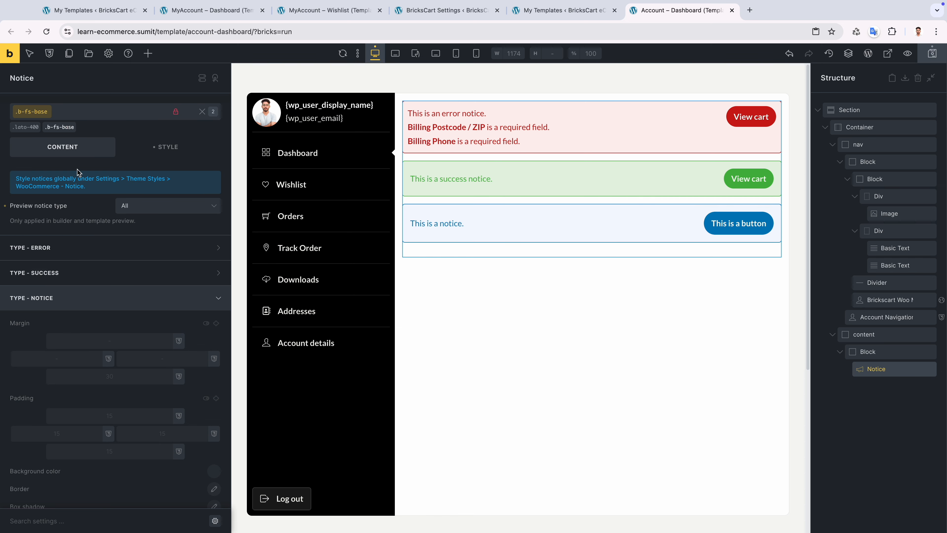
Save the styled Notice as a global element and save the template.
right_click(567, 162)
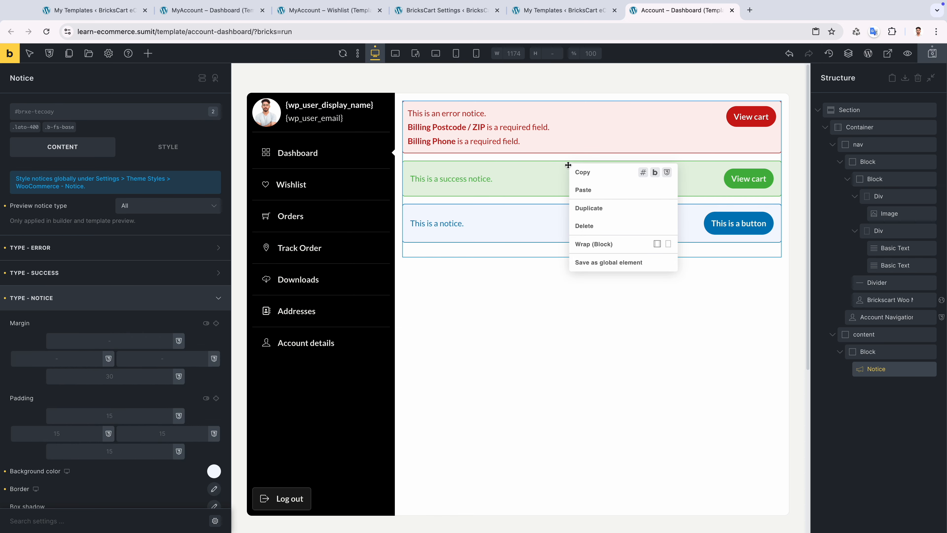
left_click(590, 262)
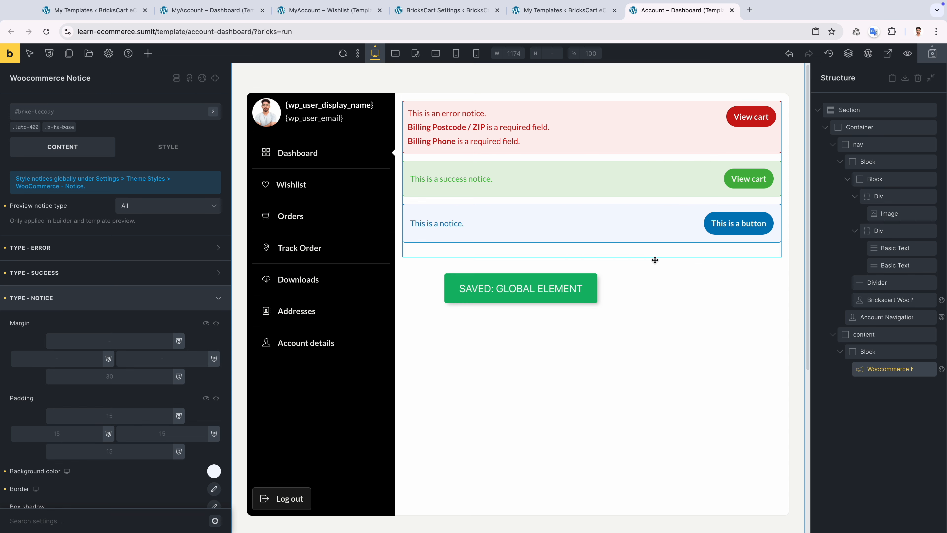
key("ctrl+s")
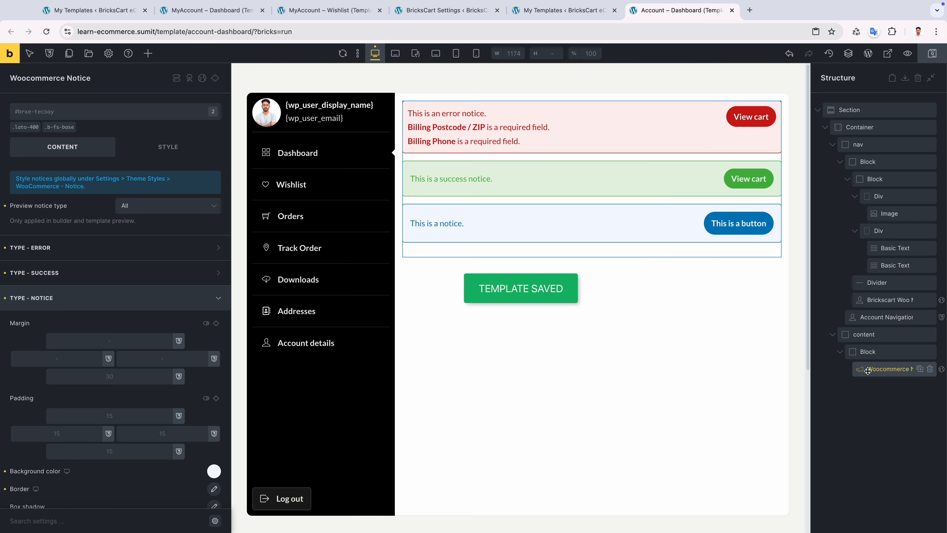
Add a Heading below the WooCommerce notice and set its text to the dynamic user display name, {wp_user_display_name}.
left_click(148, 53)
left_click(61, 230)
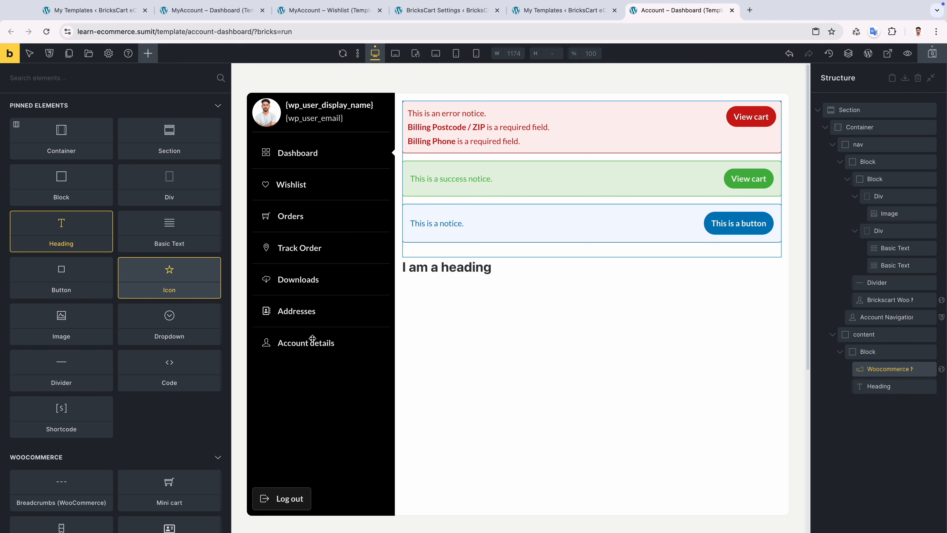
left_click(874, 388)
scroll(473, 259, "up", 4)
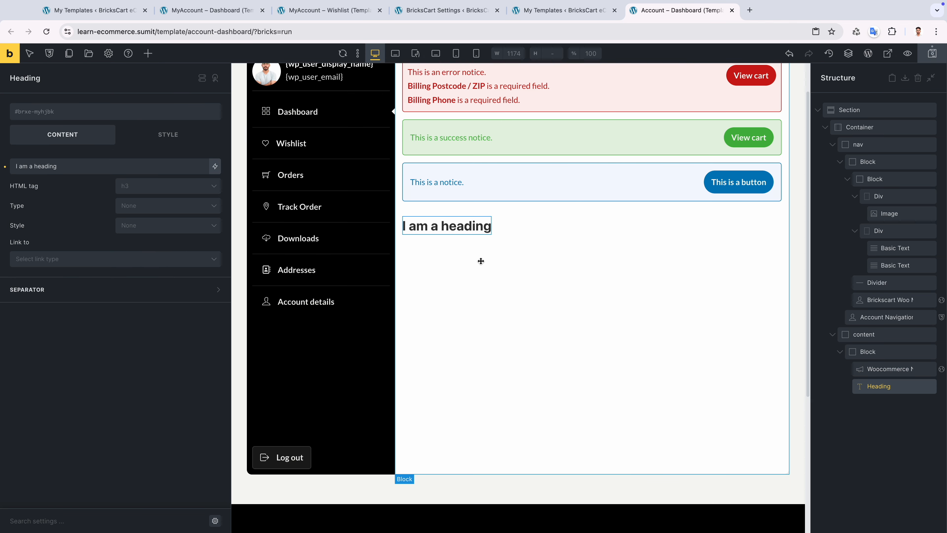
left_click(5, 167)
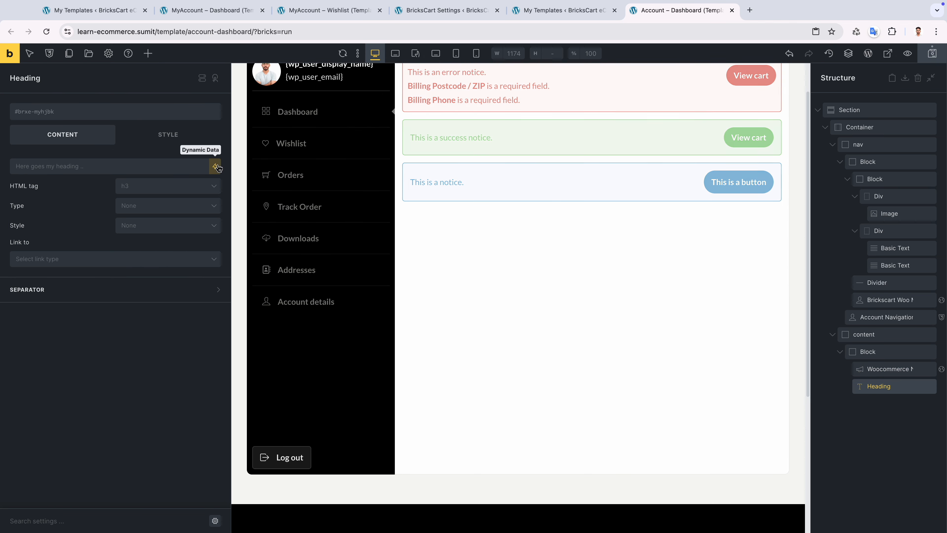
left_click(215, 166)
type("user")
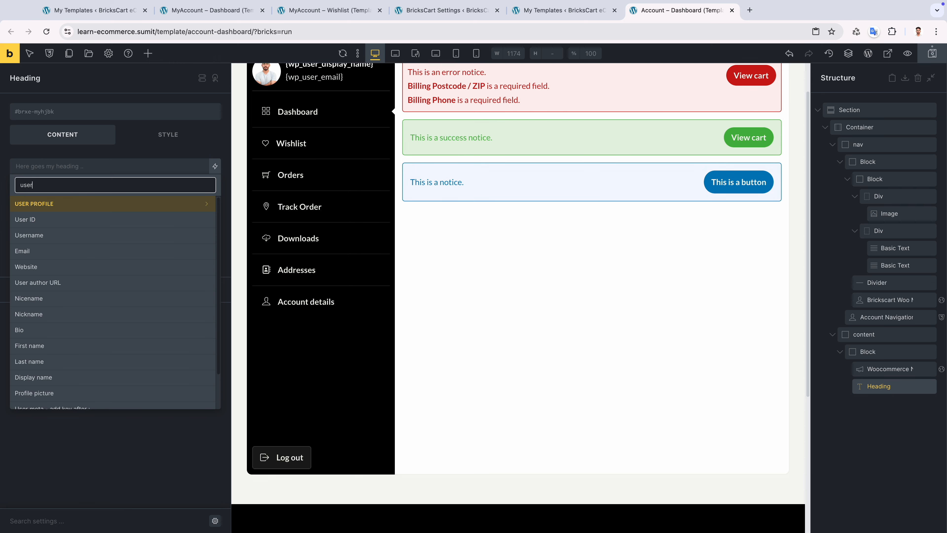
left_click(78, 377)
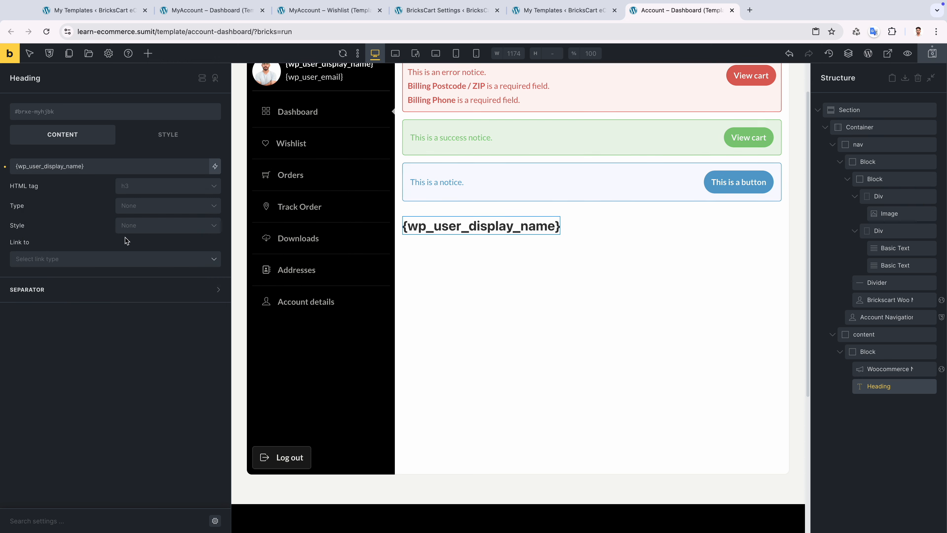
left_click(114, 111)
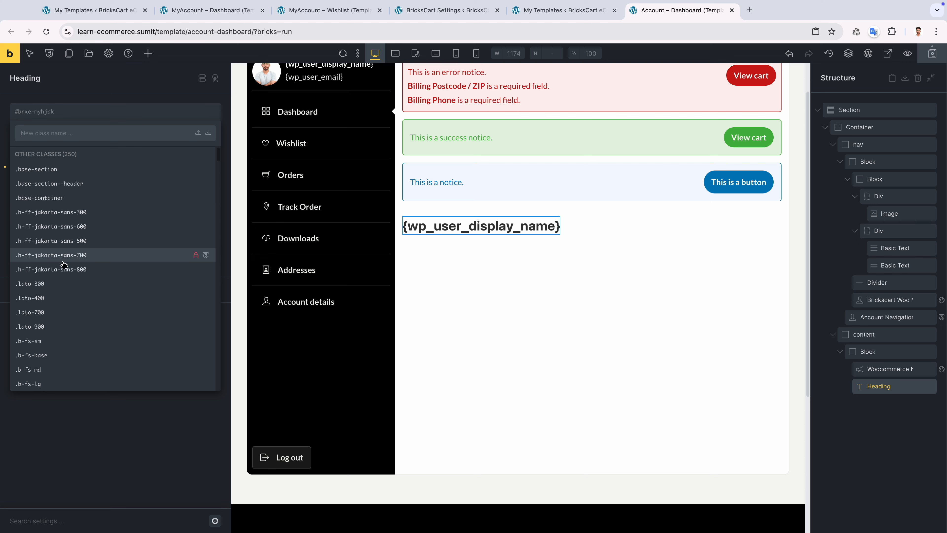
left_click(57, 256)
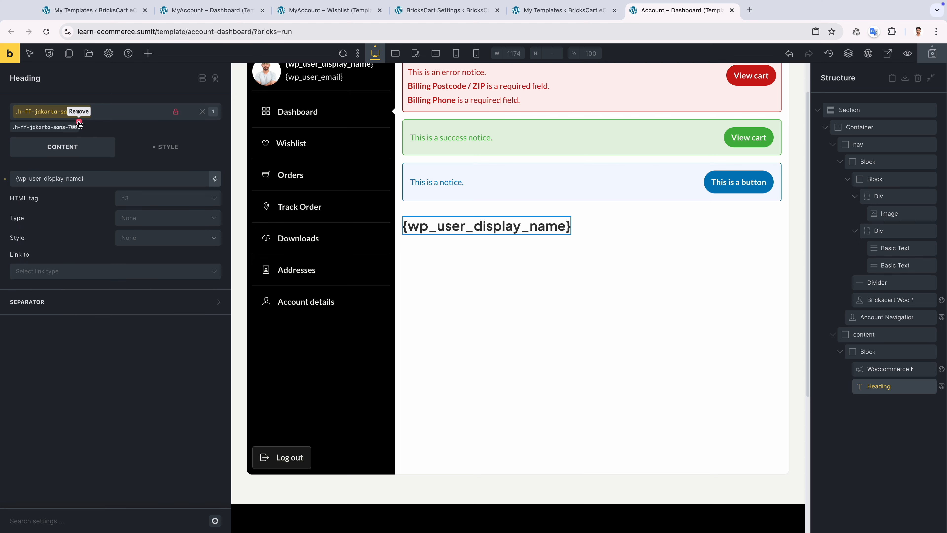
left_click(80, 123)
Apply the global classes h-ff-jakarta-sans-800 and h-fs-lg to the heading.
left_click(69, 270)
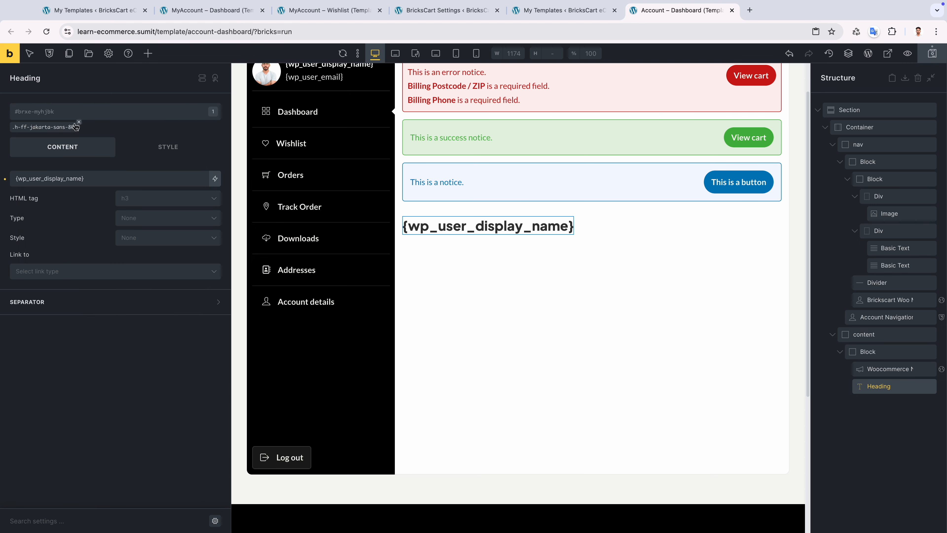
left_click(64, 129)
scroll(67, 309, "down", 5)
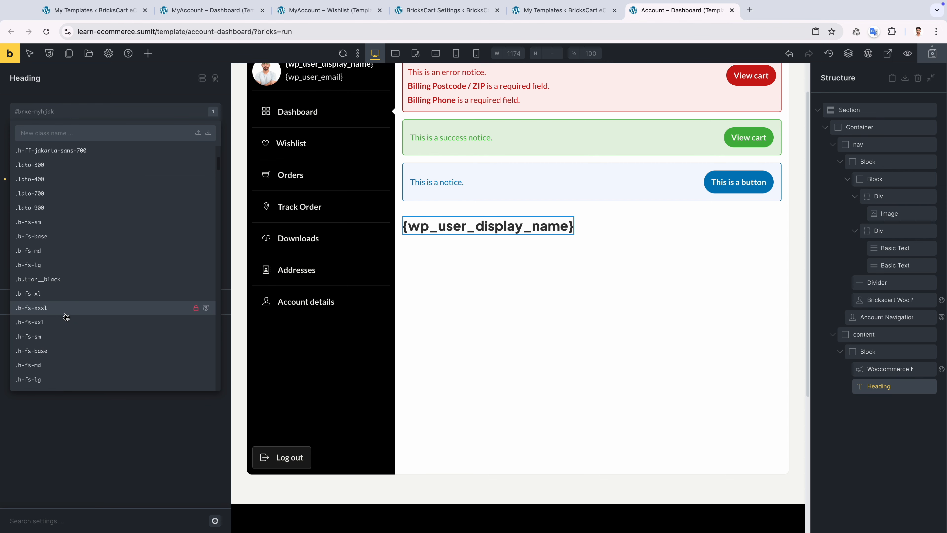
left_click(65, 324)
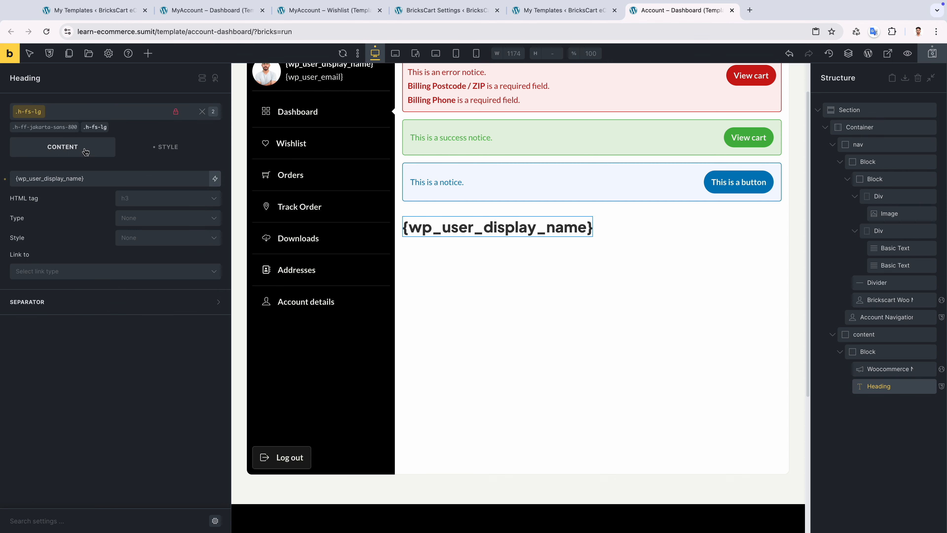
Set the heading's typography color to black at element level.
left_click(88, 127)
left_click(168, 146)
left_click(180, 204)
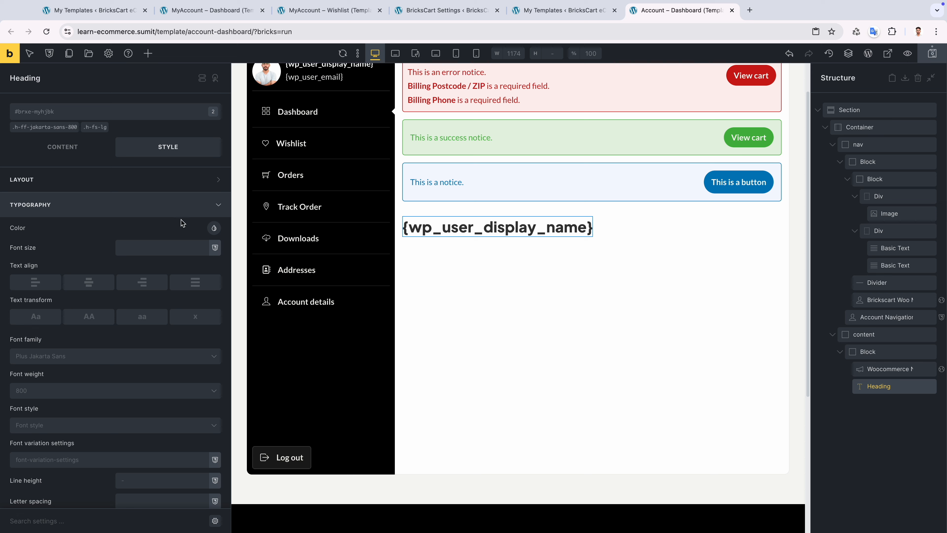
left_click(215, 228)
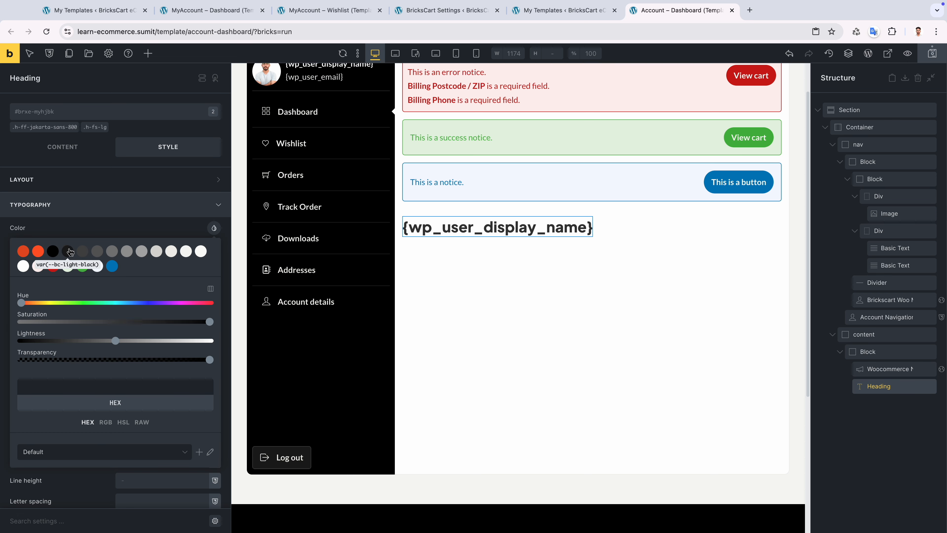
left_click(52, 252)
left_click(83, 209)
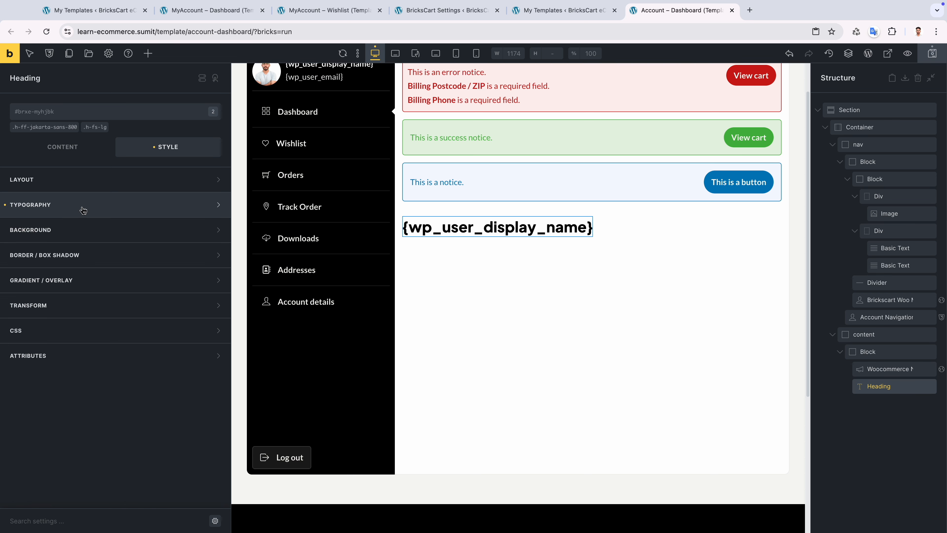
Change the heading text to "Hi {wp_user_display_name}!".
left_click(45, 155)
left_click(17, 178)
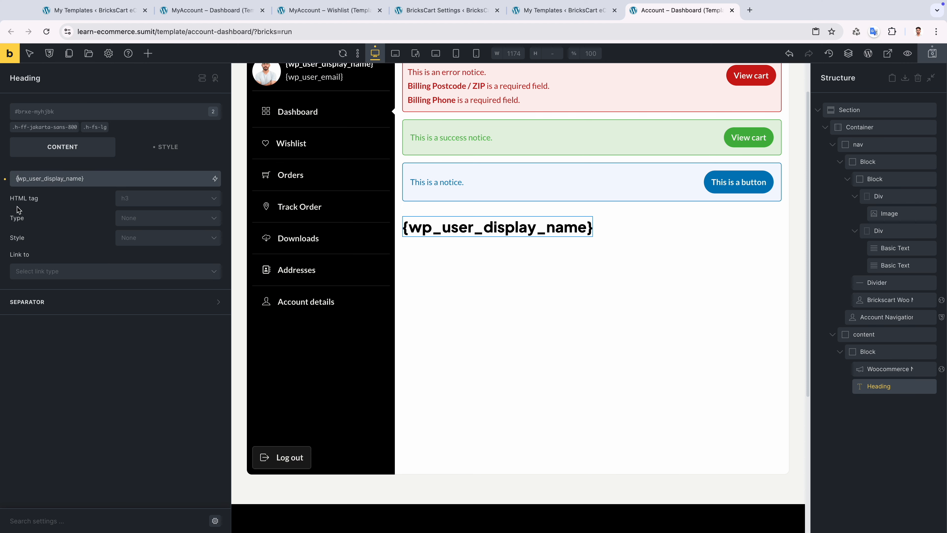
type("Hi")
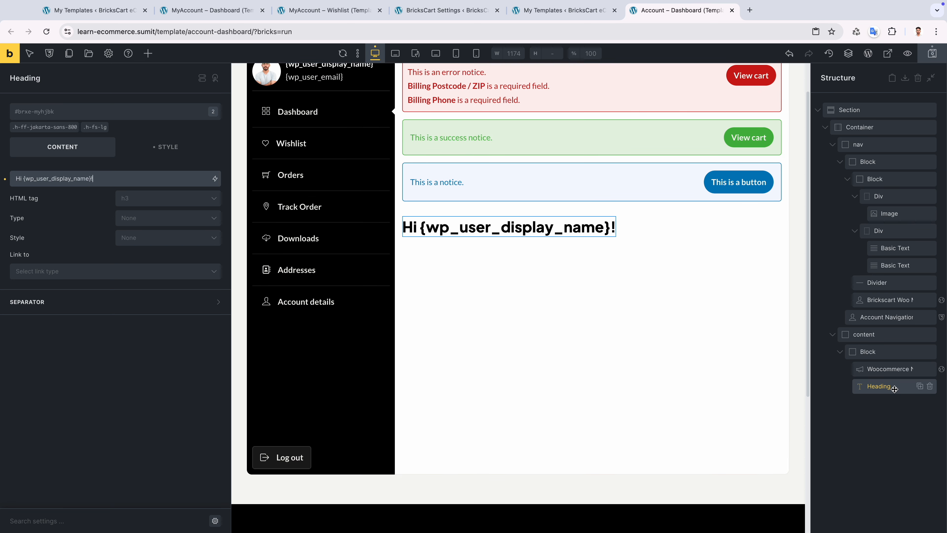
Add a Basic Text element below the heading with the text "Welcome! Your account at a glance.".
left_click(148, 54)
left_click(169, 229)
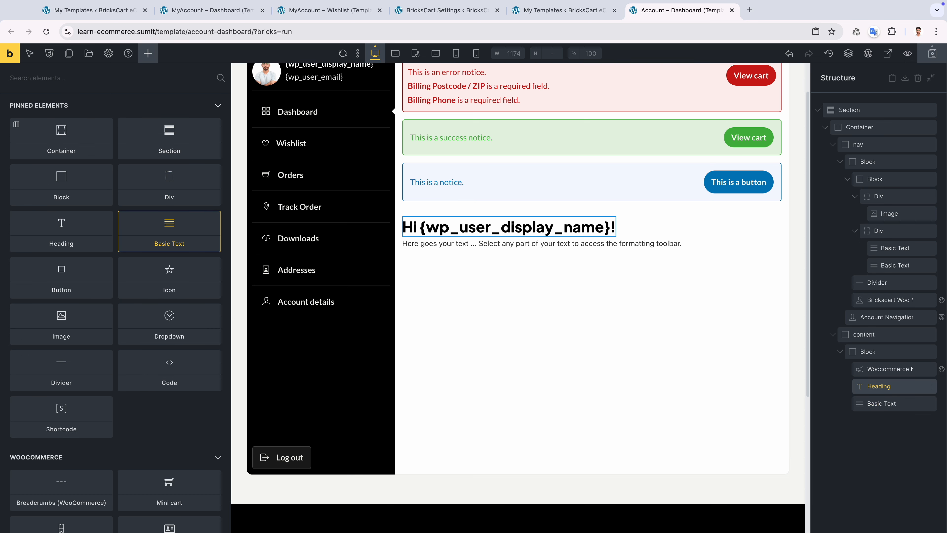
triple_click(58, 206)
type("Welcome! Your account at a glance")
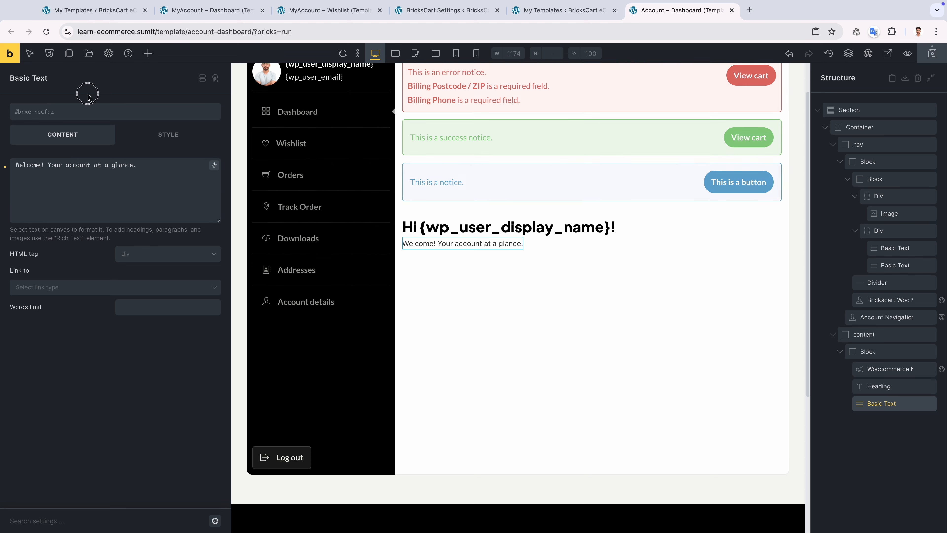
left_click(87, 112)
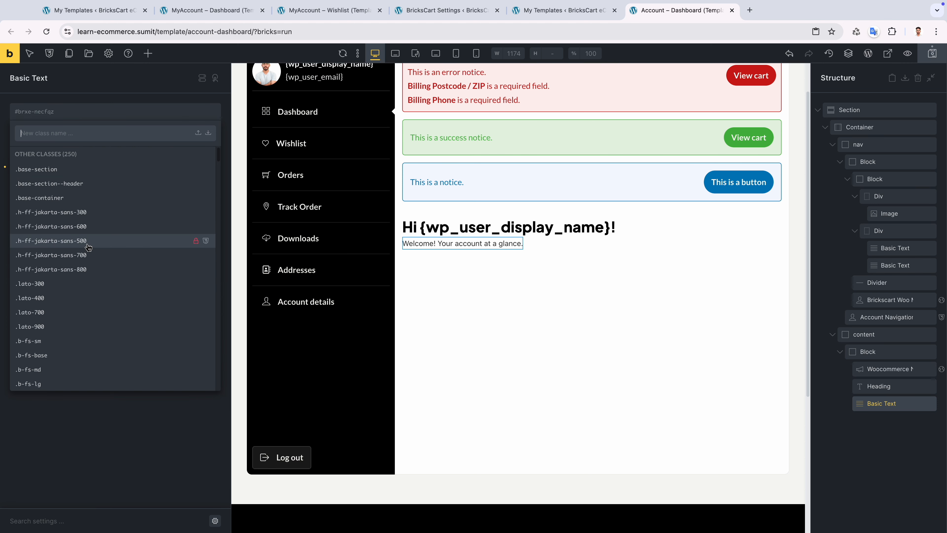
left_click(79, 242)
left_click(66, 128)
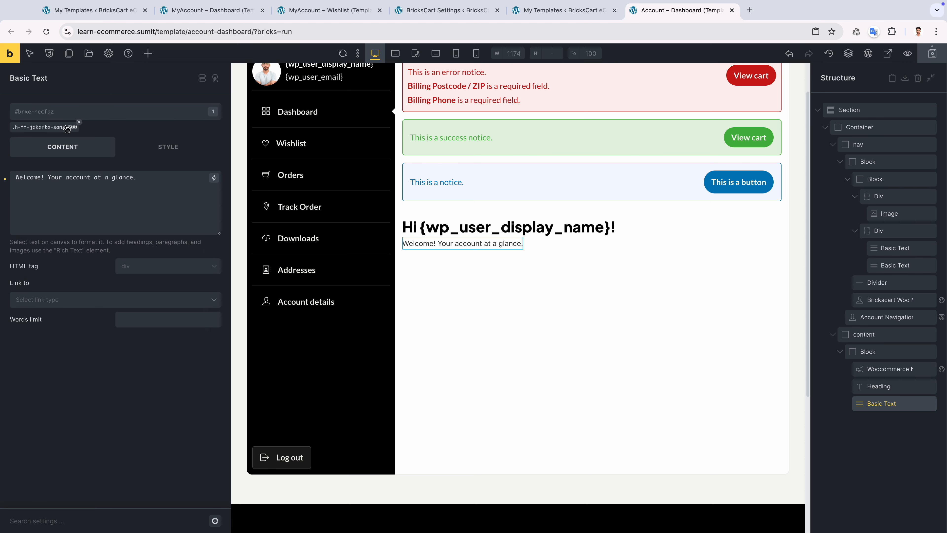
left_click(79, 122)
left_click(74, 116)
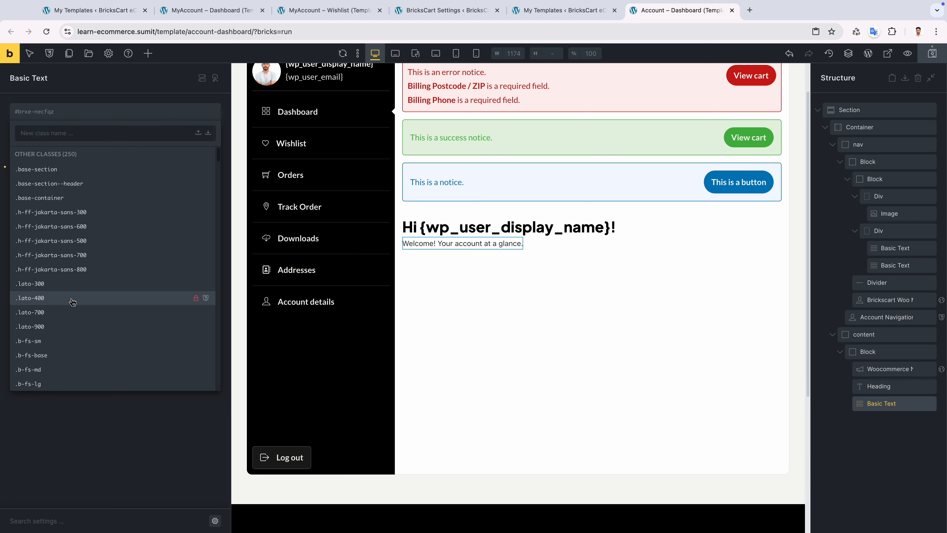
left_click(74, 300)
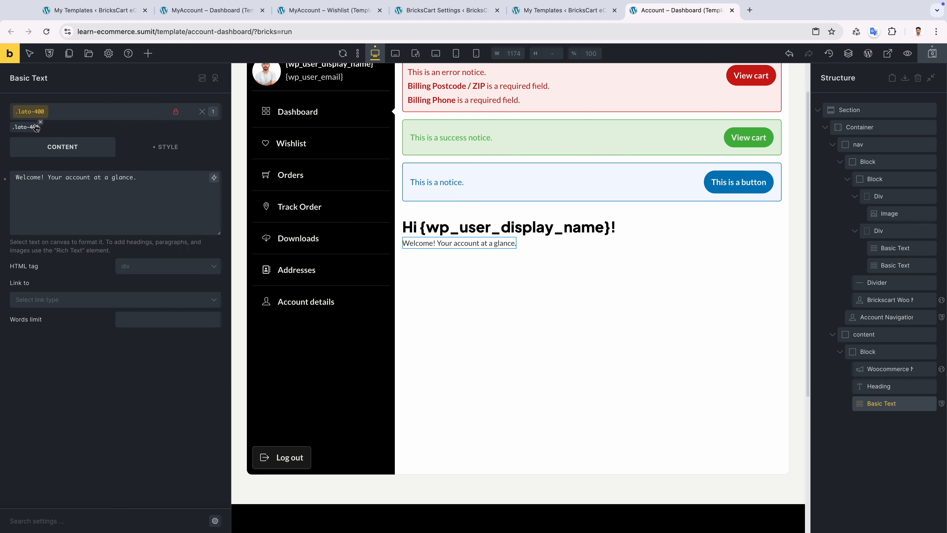
left_click(41, 122)
Apply the global classes lato-700 and b-fs-md to the welcome Basic Text.
left_click(42, 120)
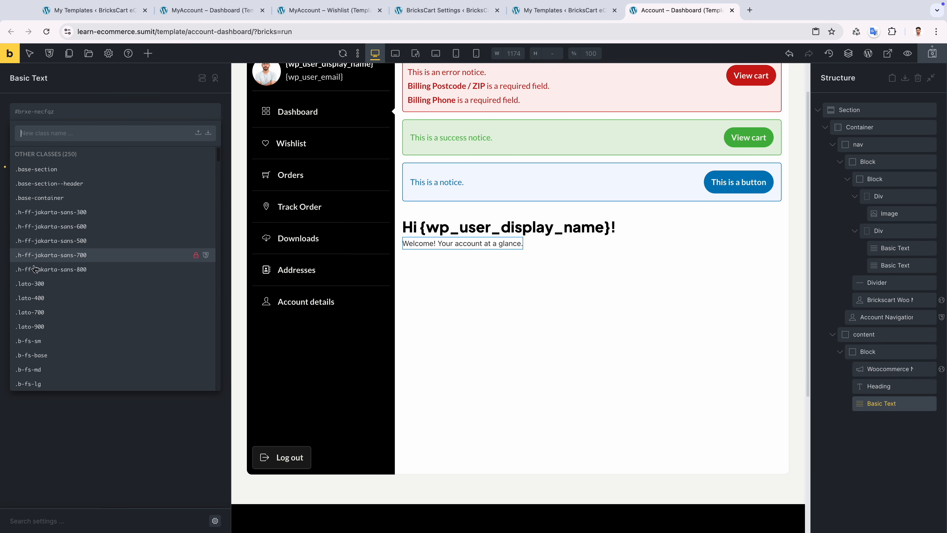
left_click(42, 312)
left_click(68, 116)
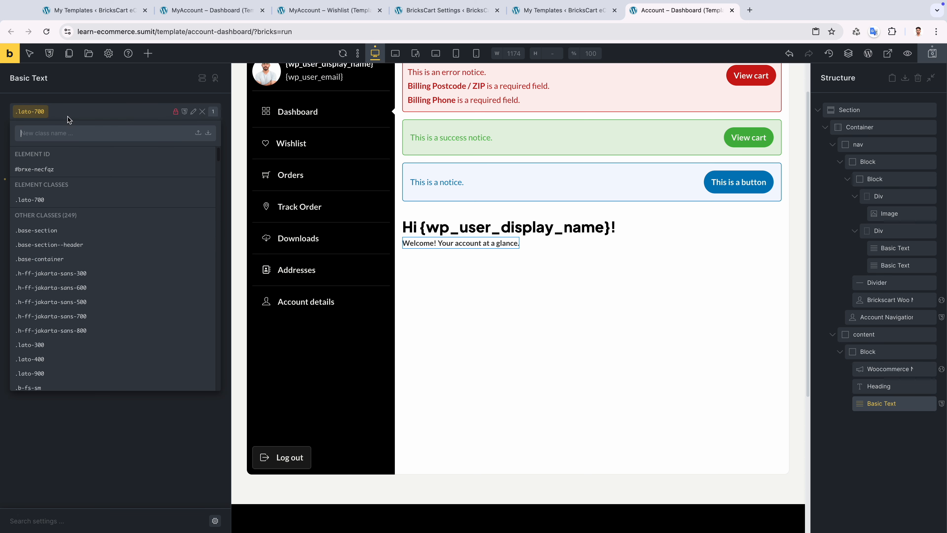
scroll(70, 357, "down", 5)
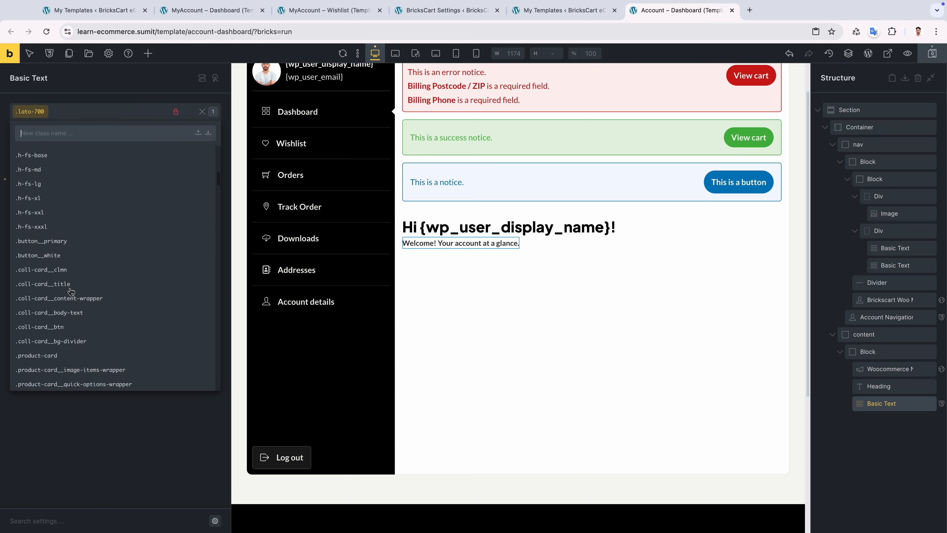
scroll(62, 232, "up", 5)
scroll(58, 221, "up", 1)
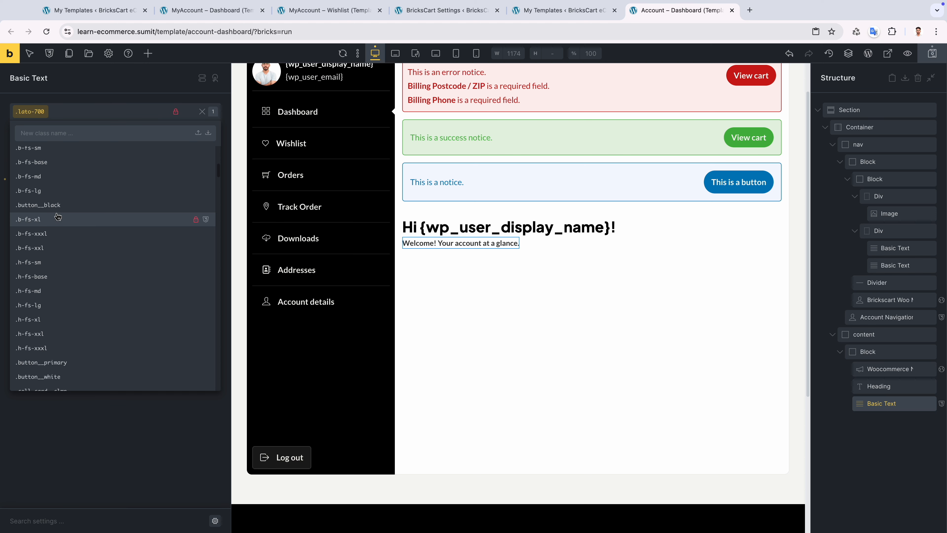
left_click(52, 196)
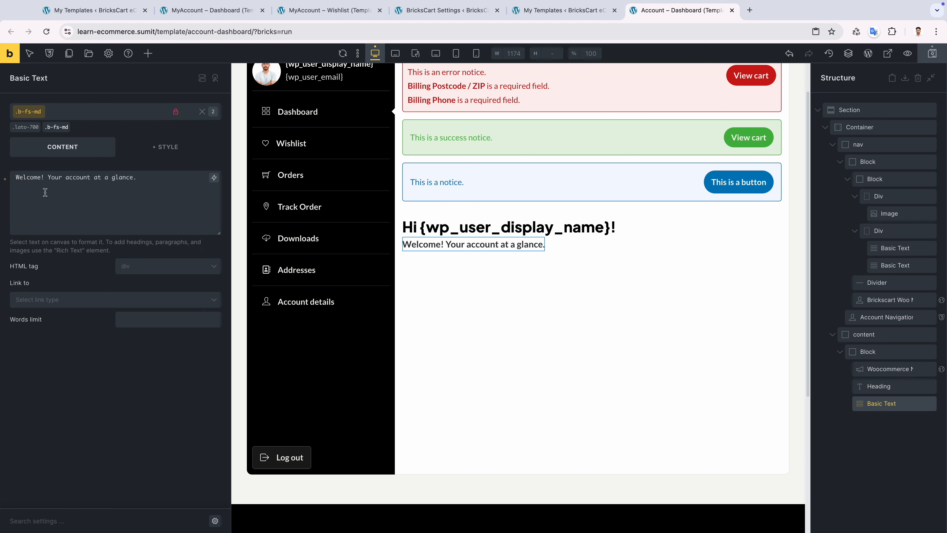
Set the welcome text's typography color to a black from the palette at element level.
left_click(168, 147)
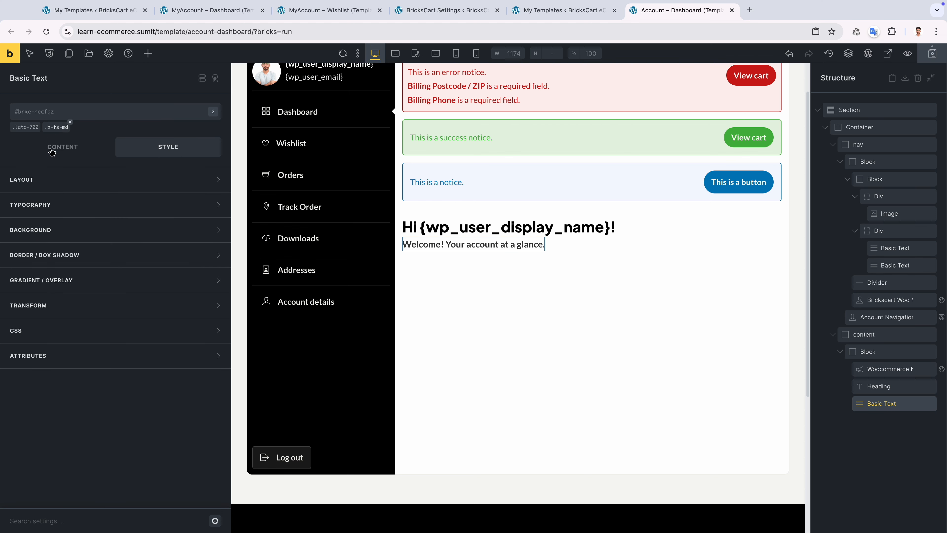
left_click(209, 204)
left_click(219, 229)
left_click(65, 258)
left_click(121, 205)
left_click(148, 54)
left_click(164, 228)
left_click(862, 420)
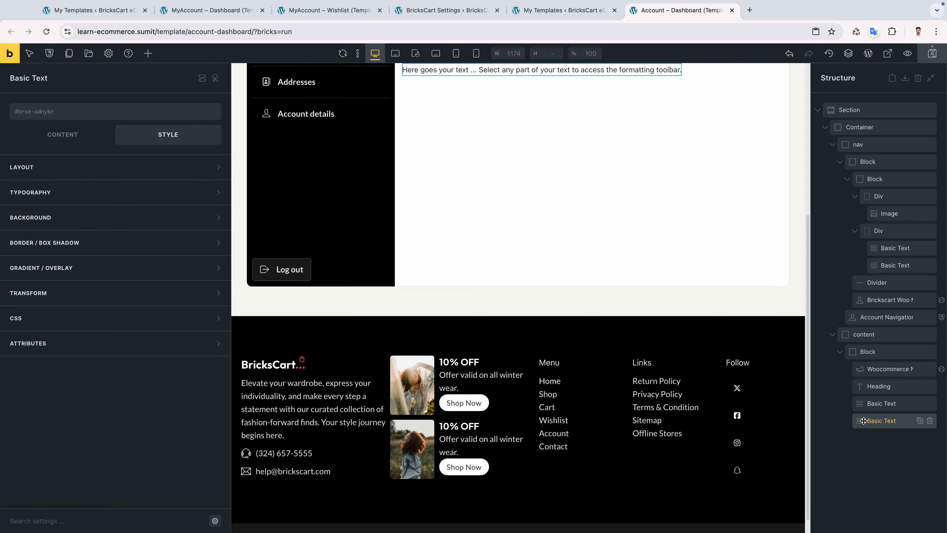
left_click(929, 420)
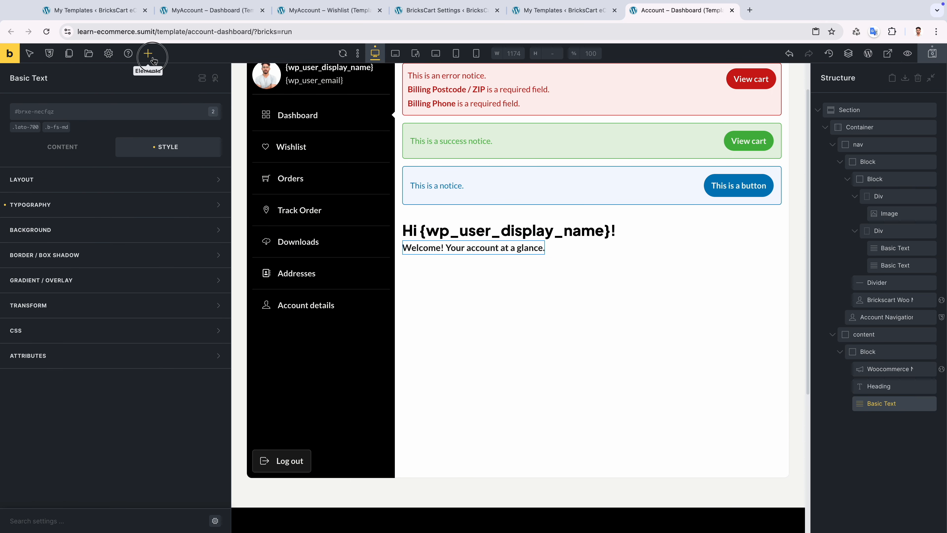
Add the Dashboard - BricksCart element directly below the welcome text in the content block.
left_click(154, 60)
type("das")
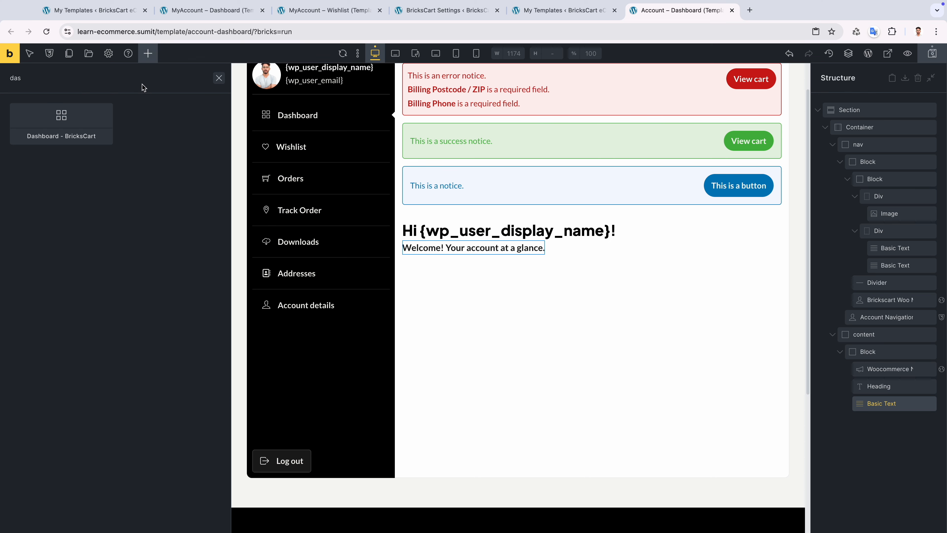
left_click_drag(61, 119, 880, 424)
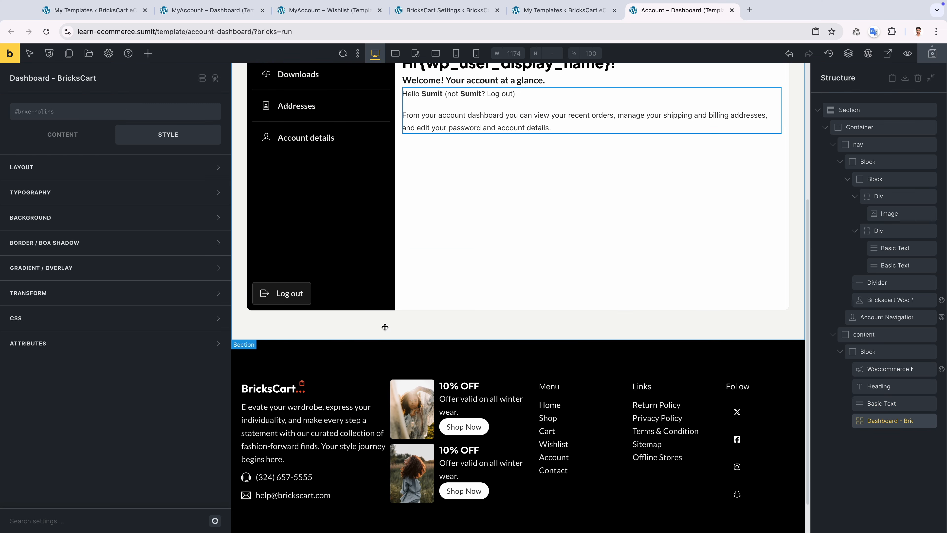
Turn on Hide Welcome Message for the Dashboard - BricksCart element.
left_click(75, 137)
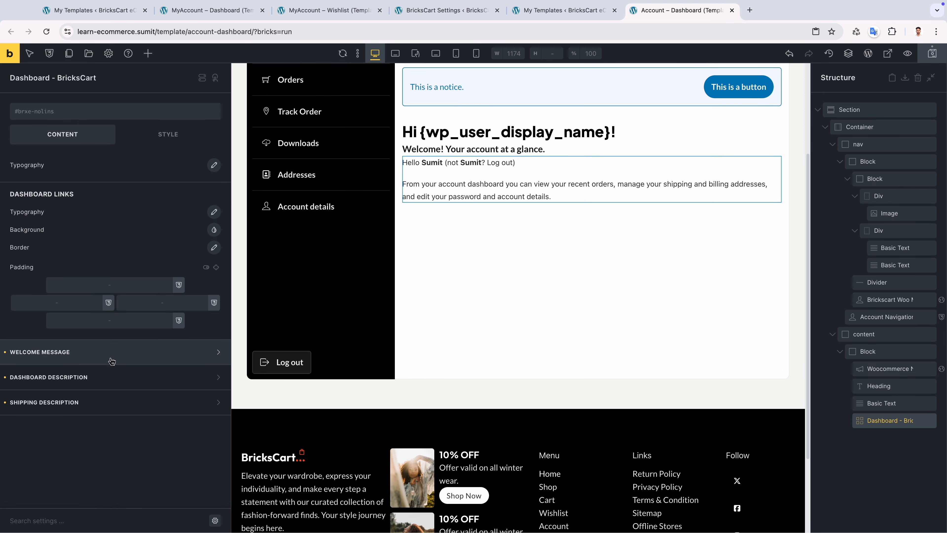
left_click(142, 352)
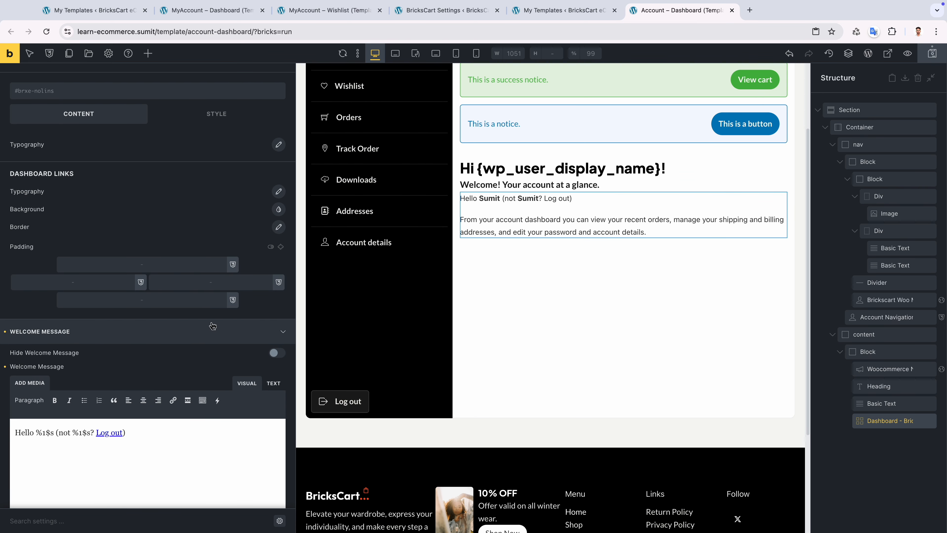
scroll(220, 317, "down", 3)
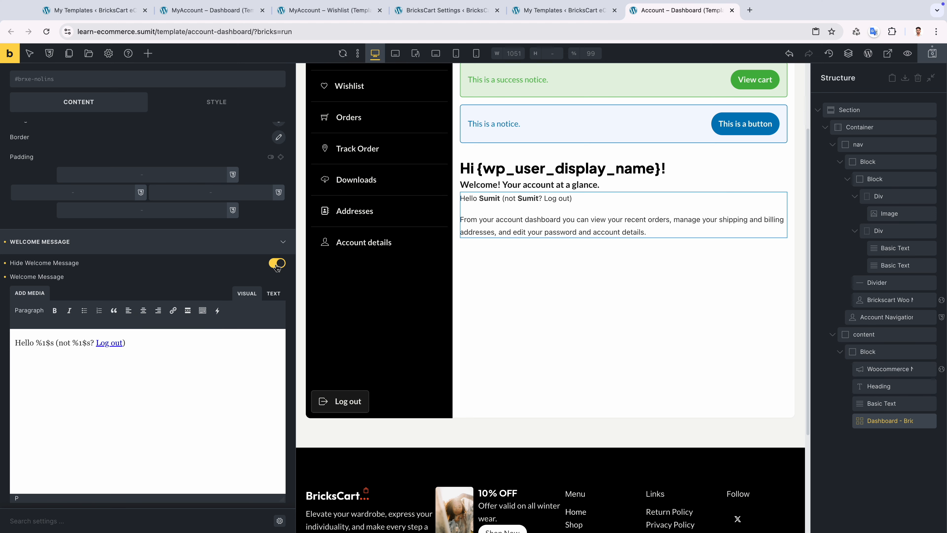
left_click(209, 242)
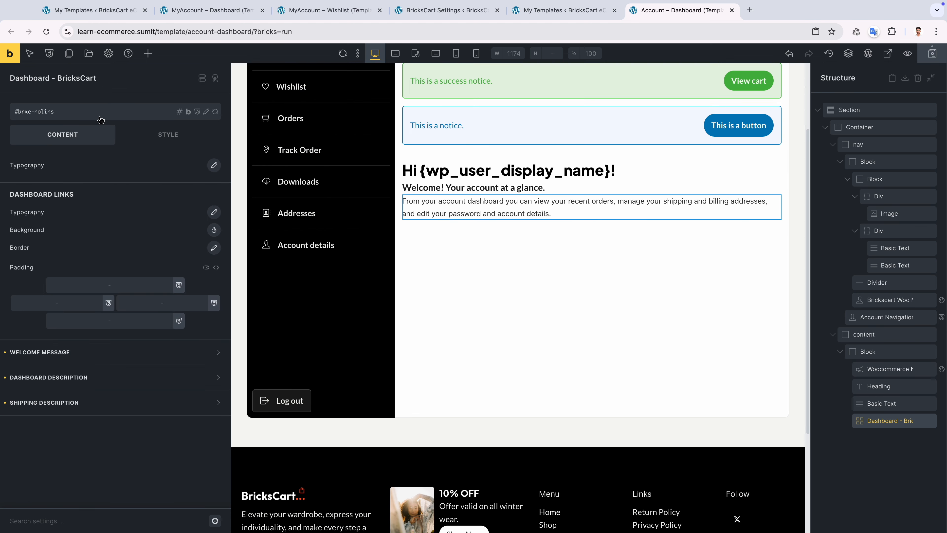
Apply the global classes lato-400 and b-fs-base to the Dashboard - BricksCart element.
left_click(100, 118)
left_click(41, 300)
left_click(86, 112)
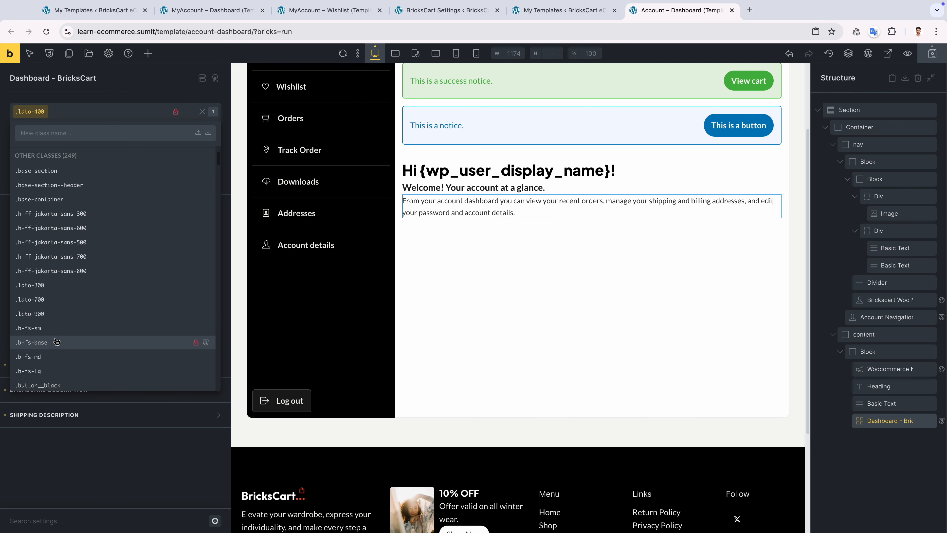
left_click(57, 341)
left_click(60, 127)
Set the dashboard element's main typography color to var(--bc-very-light-black) at element level.
left_click(156, 147)
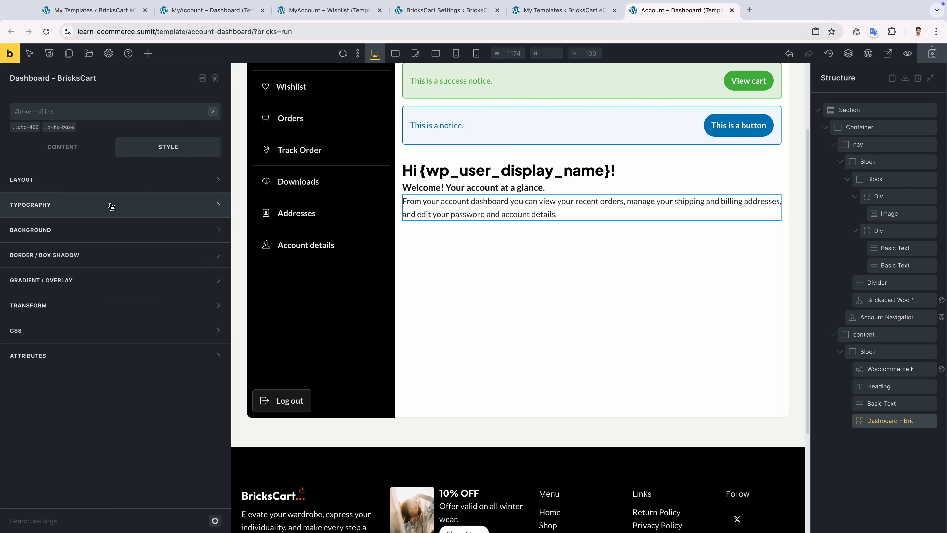
left_click(63, 146)
left_click(213, 178)
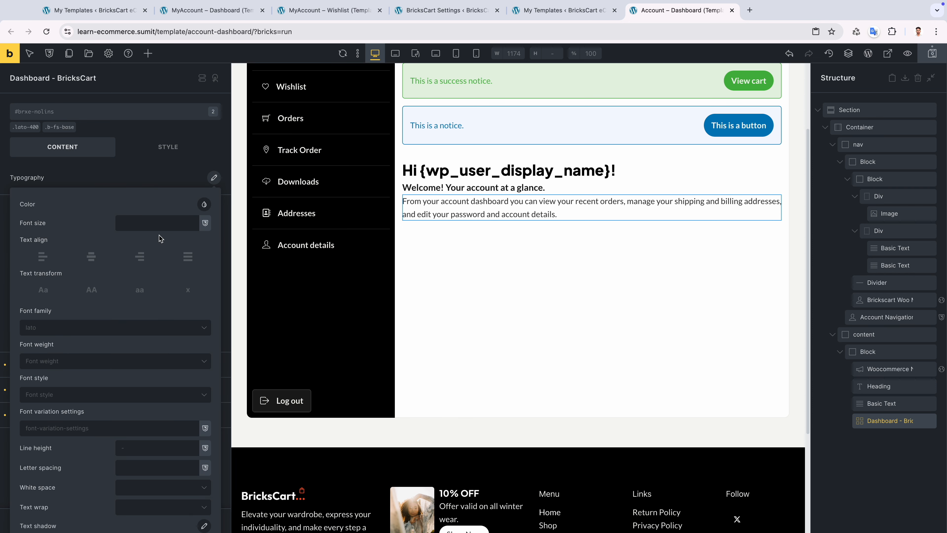
left_click(200, 208)
left_click(93, 228)
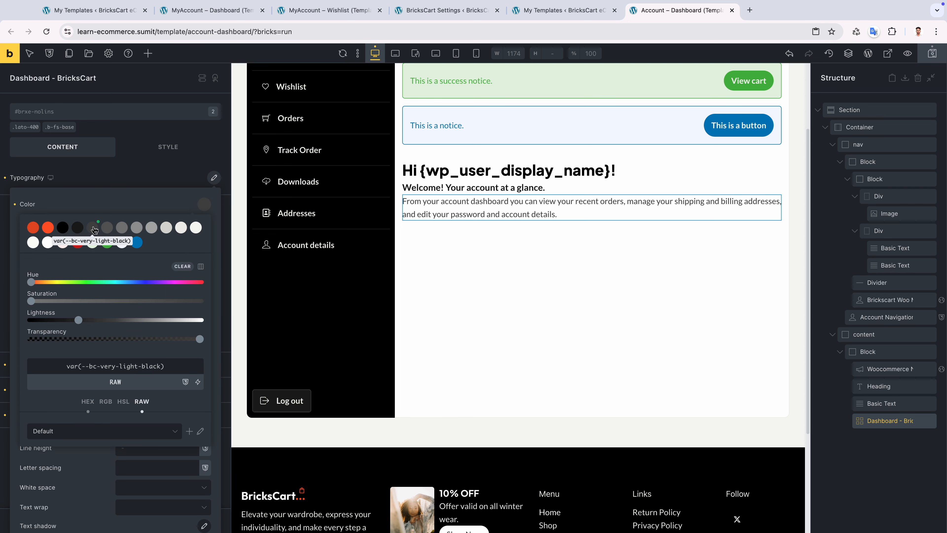
left_click(124, 179)
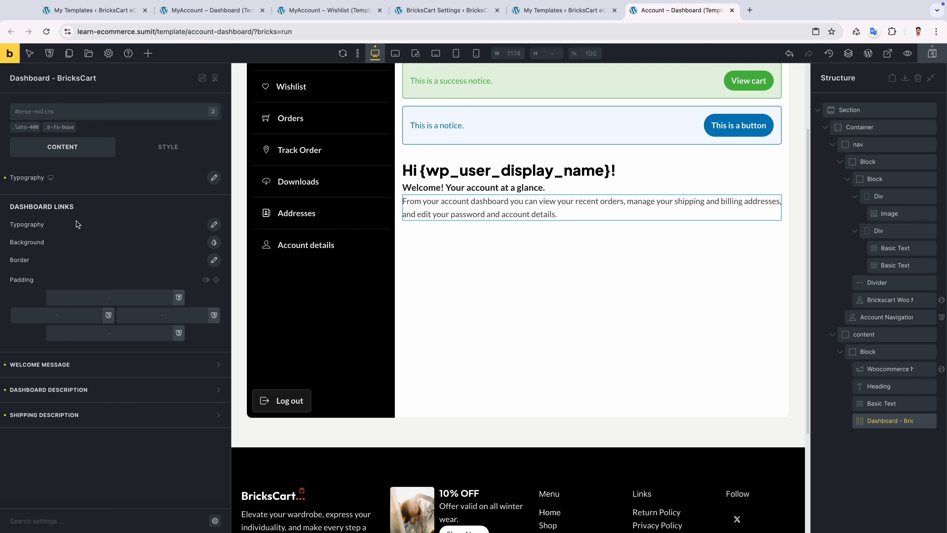
Style the dashboard links with the color var(--bc-black) and an underline text decoration.
left_click(214, 225)
left_click(204, 251)
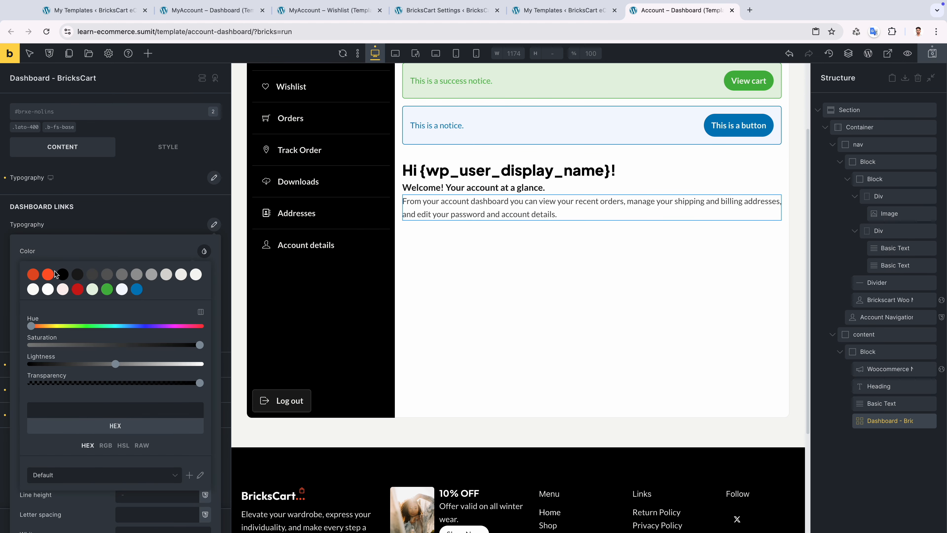
left_click(52, 273)
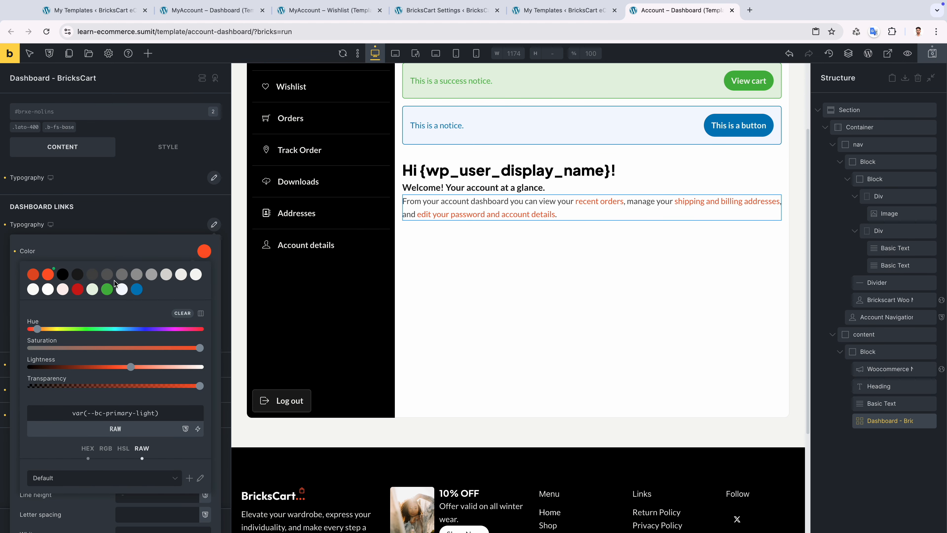
left_click(64, 275)
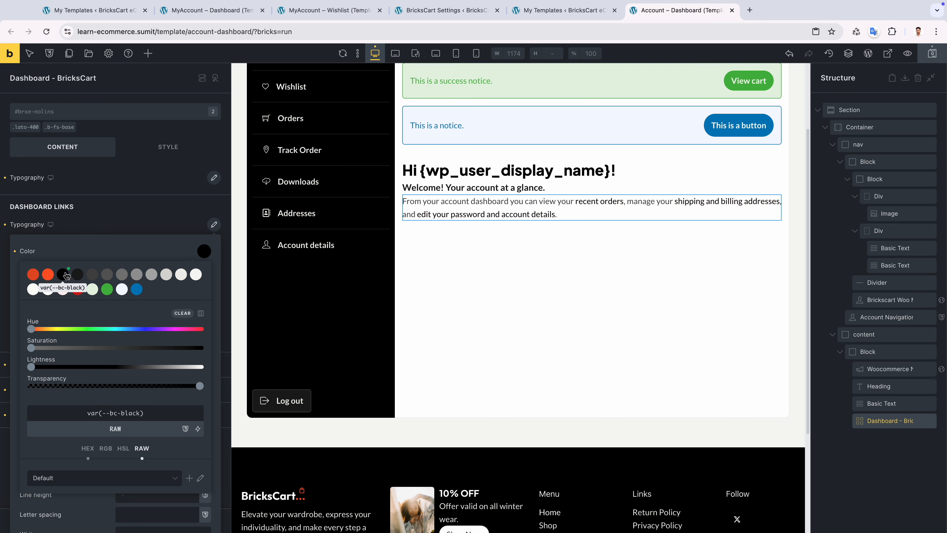
left_click(127, 252)
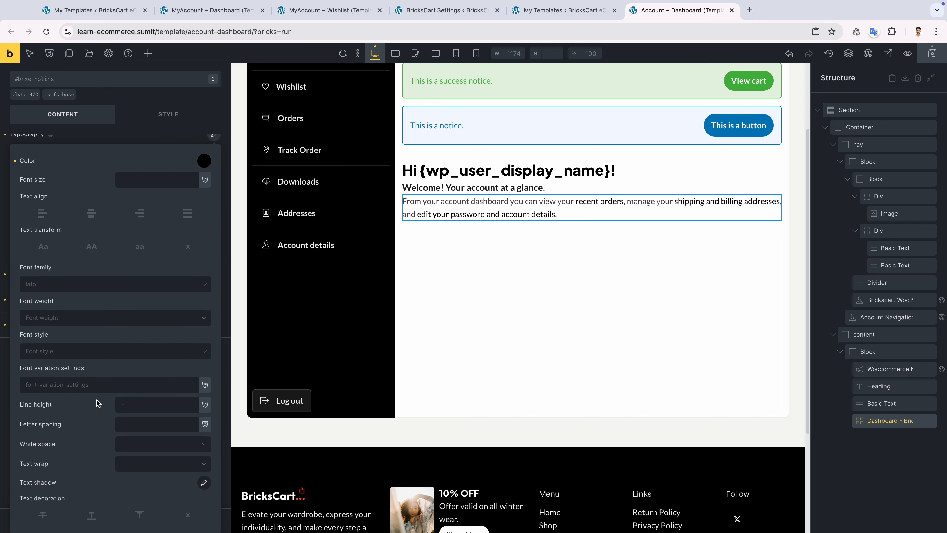
left_click(95, 515)
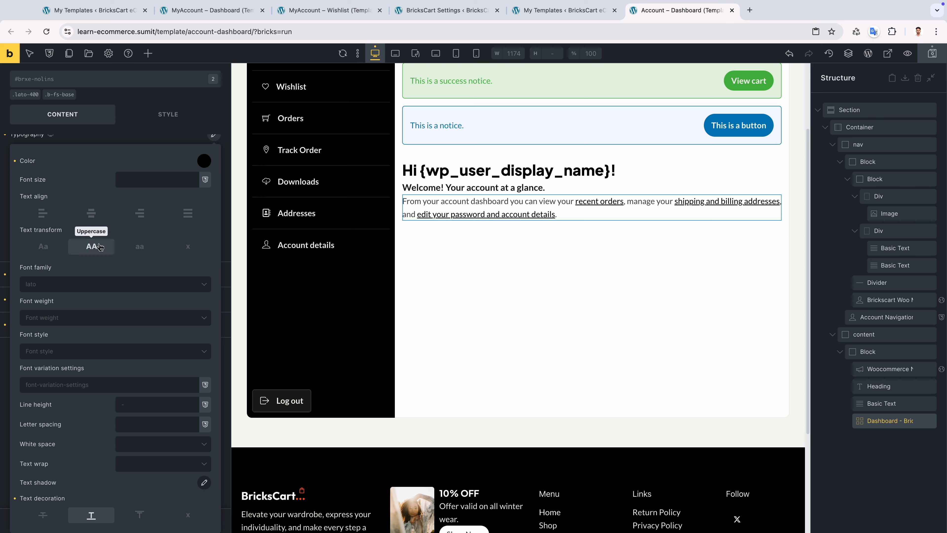
scroll(96, 251, "up", 3)
left_click(112, 214)
Apply the global class gap-sm to the Block holding the notice, heading, welcome text and dashboard element.
left_click(870, 353)
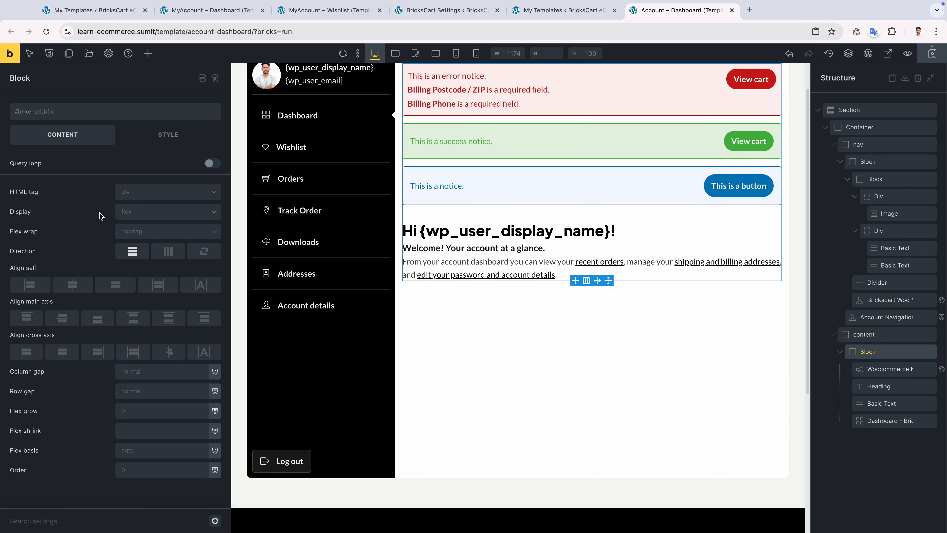
left_click(84, 112)
type("gap")
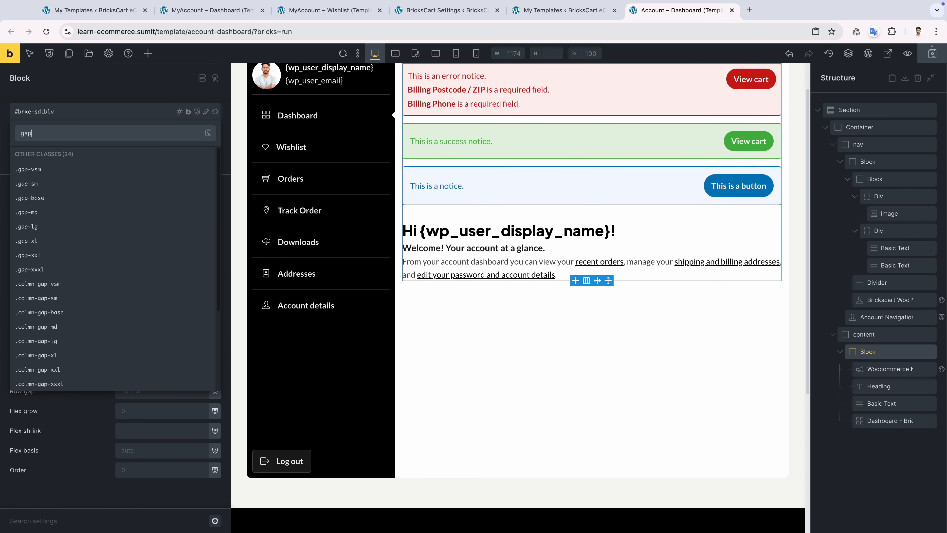
left_click(85, 182)
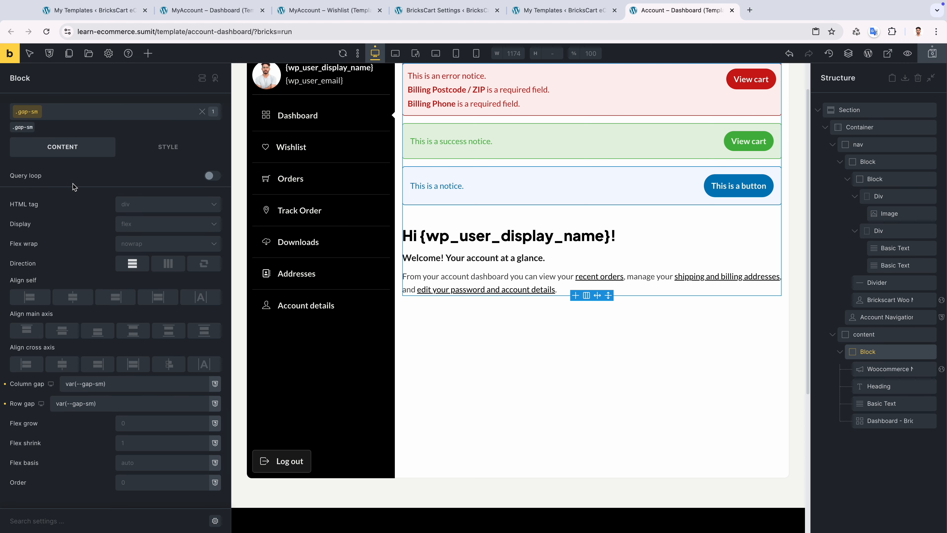
left_click(23, 130)
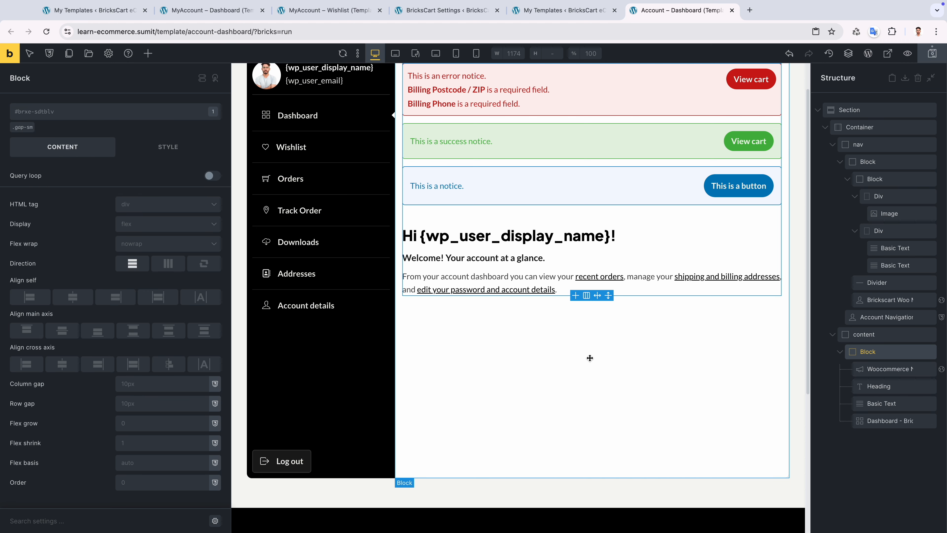
Save the Account – Dashboard template and switch to the front-end My account page.
left_click(840, 353)
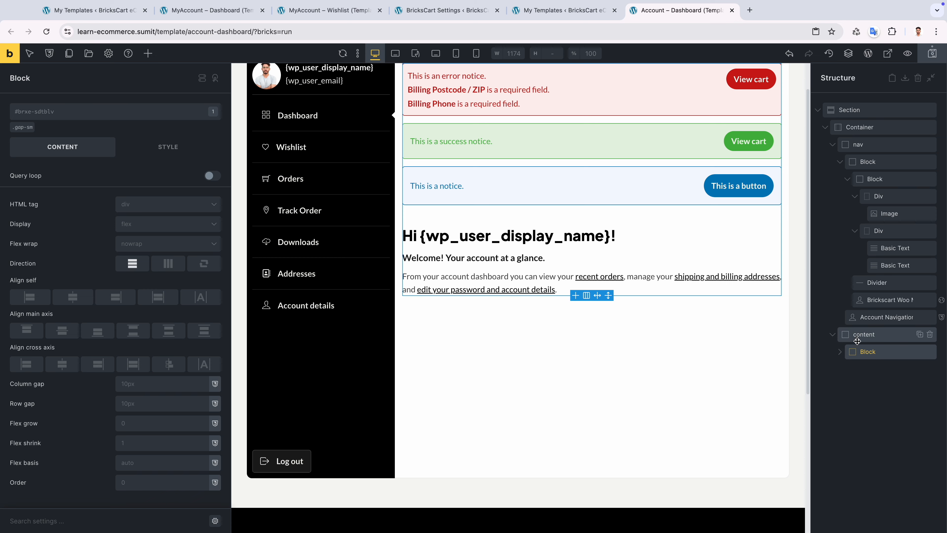
left_click(855, 338)
left_click(932, 54)
key("ctrl+Right")
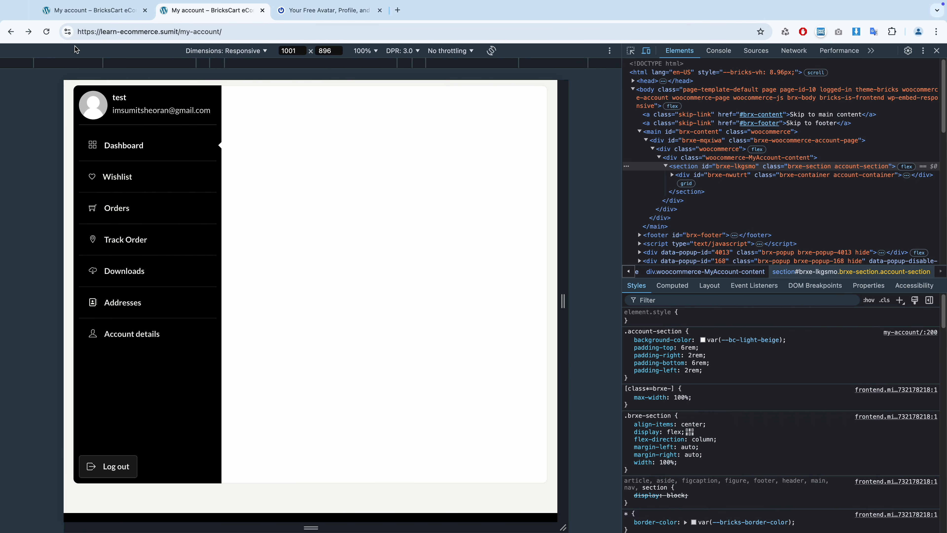
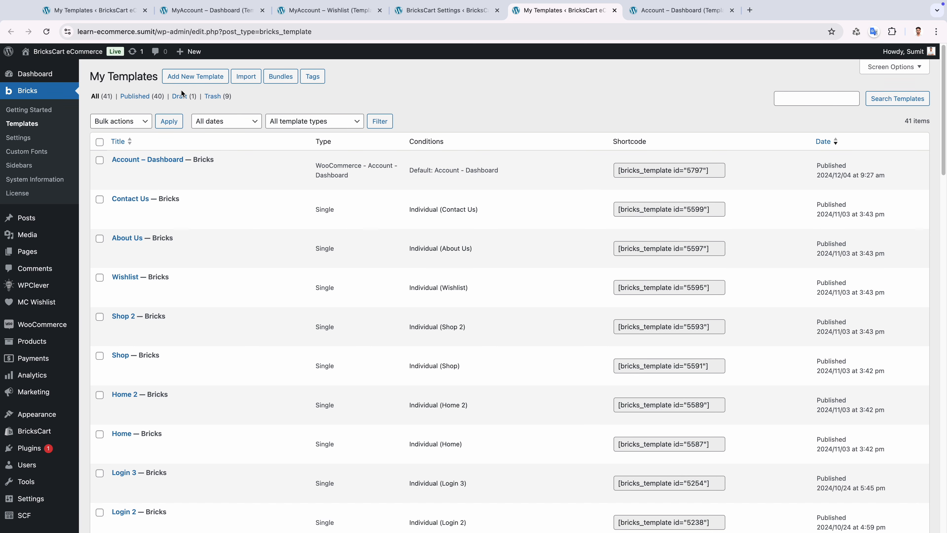
Create and publish a new template titled "Account - Wishlist" with the type Single, and open it for editing with Bricks.
left_click(186, 80, "super")
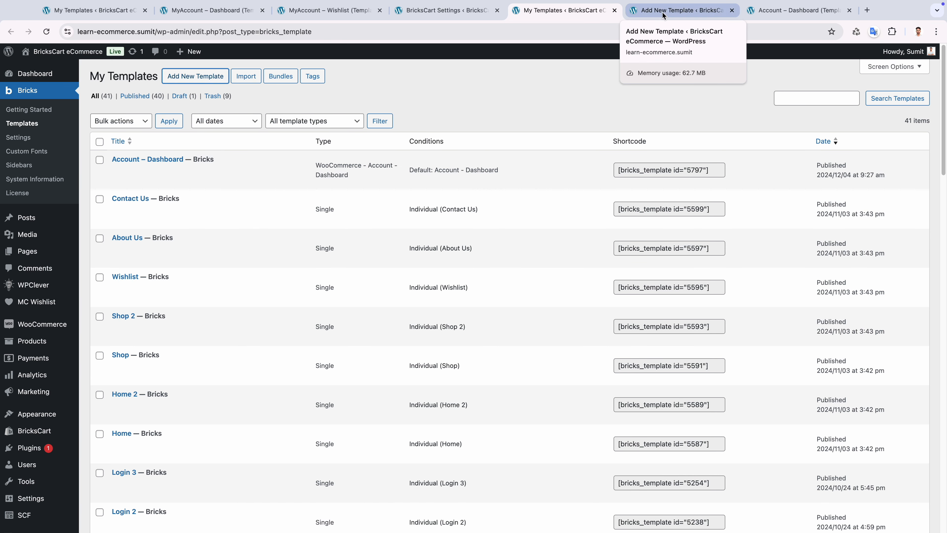
left_click(662, 14)
type("Account - Wishlist")
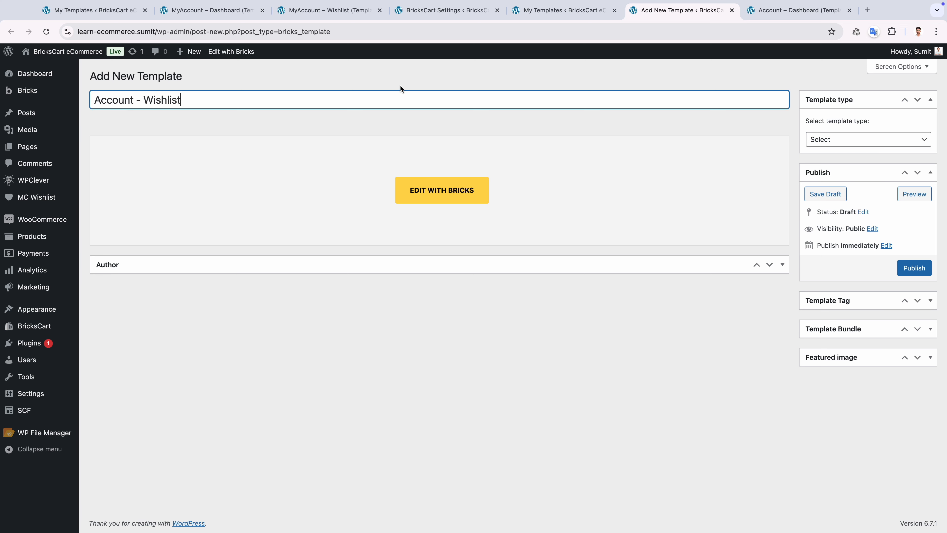
left_click(808, 139)
left_click(800, 171)
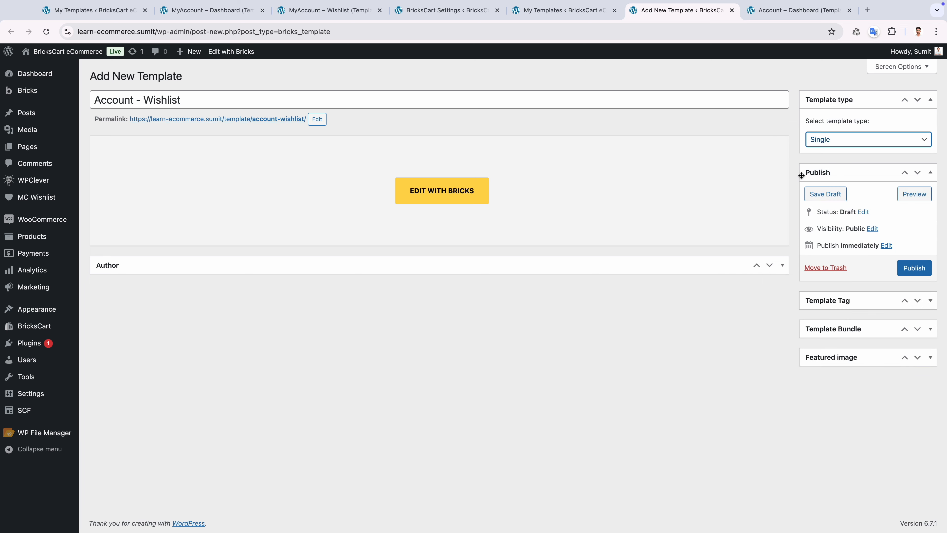
left_click(913, 268)
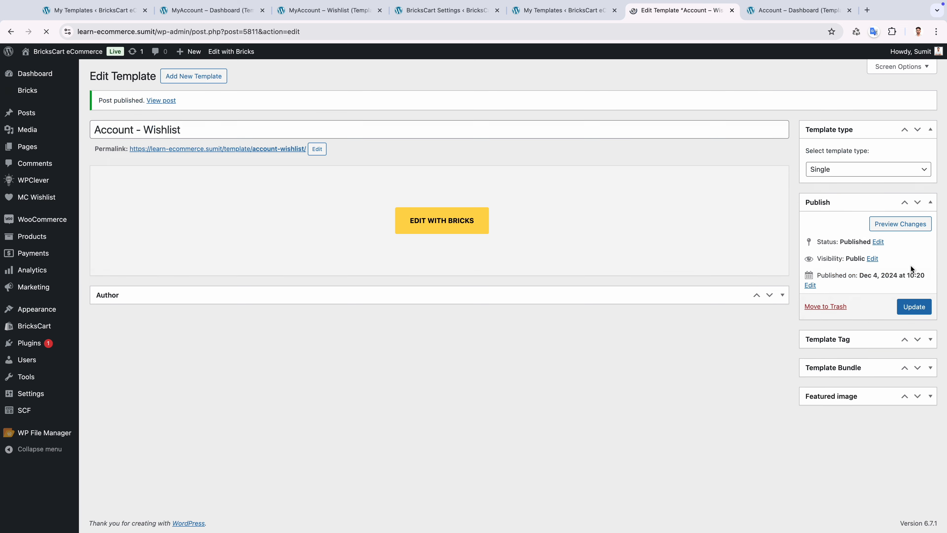
left_click(441, 223)
Copy all elements from the Account – Dashboard template and paste them into the empty Account – Wishlist template.
left_click(832, 10)
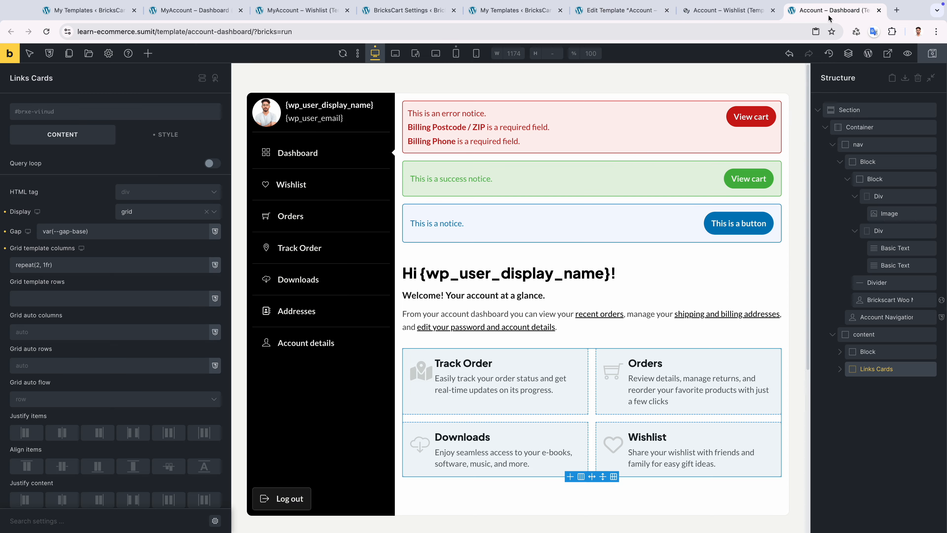
left_click(893, 80)
left_click(725, 11)
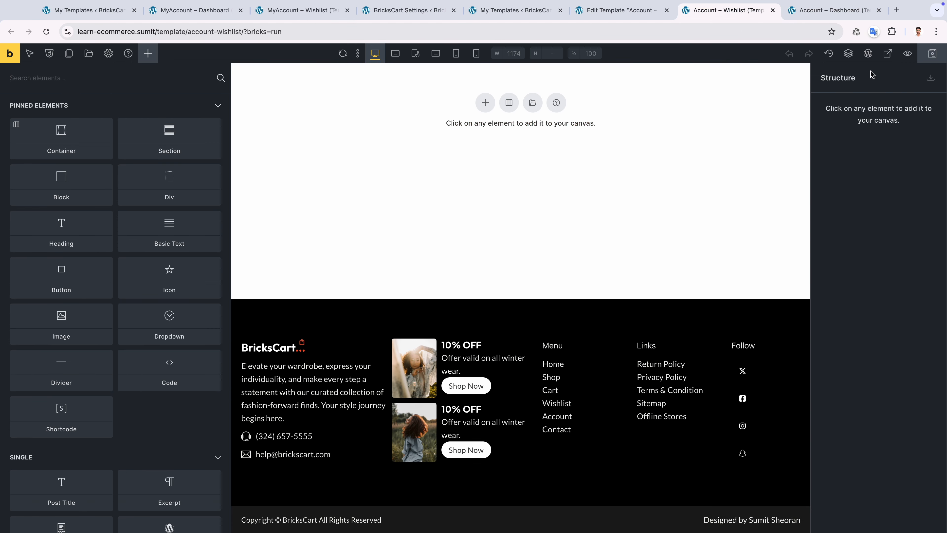
left_click(930, 78)
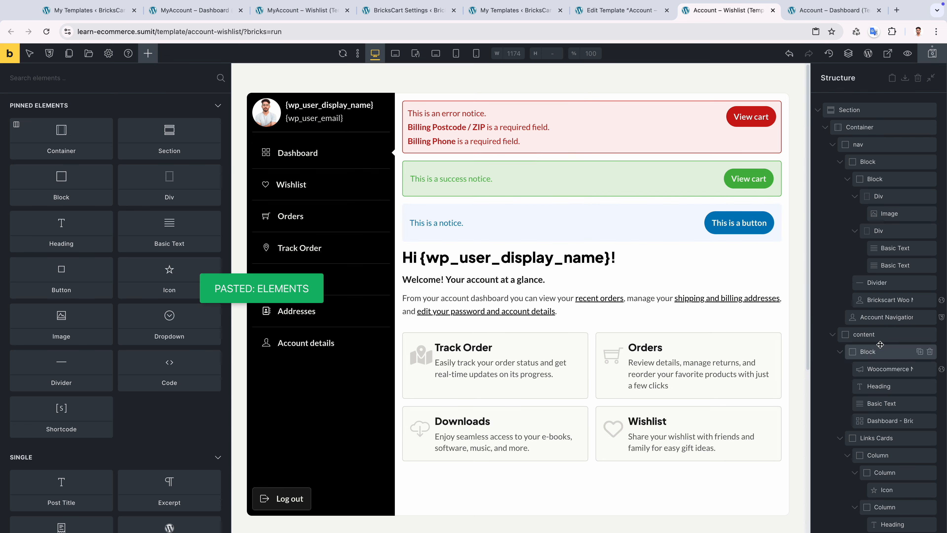
Delete the Links Cards block and the heading, welcome text and dashboard element, keeping only the Woocommerce Notice in the content's Block.
left_click(833, 138)
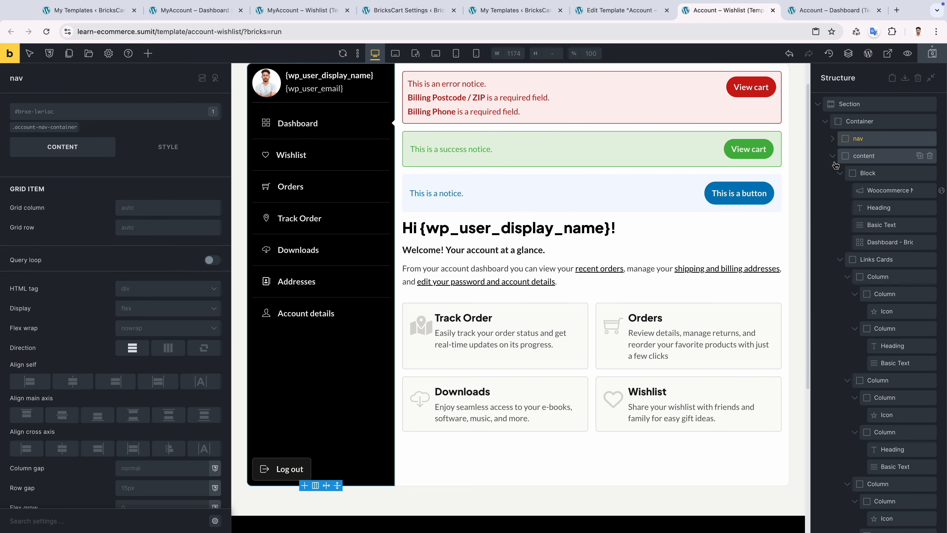
left_click(842, 174)
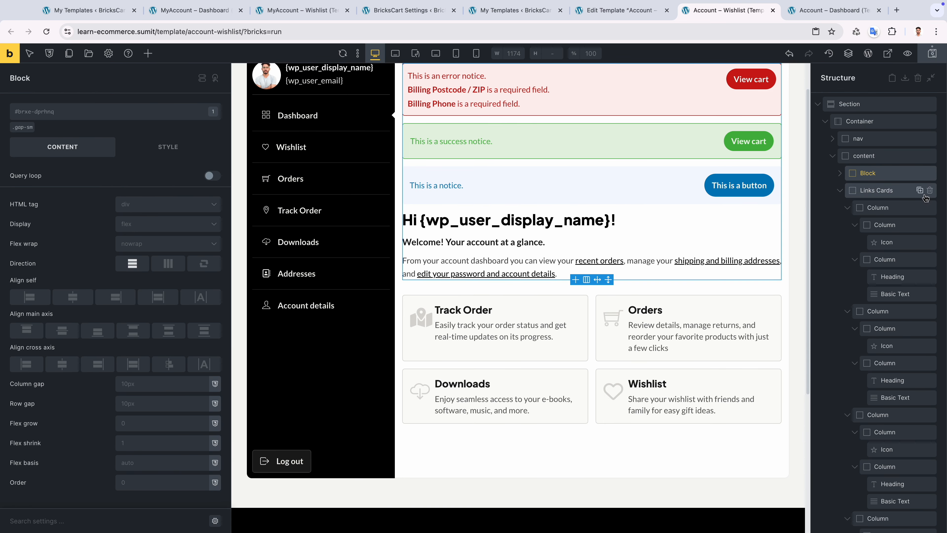
left_click(930, 190)
left_click(841, 179)
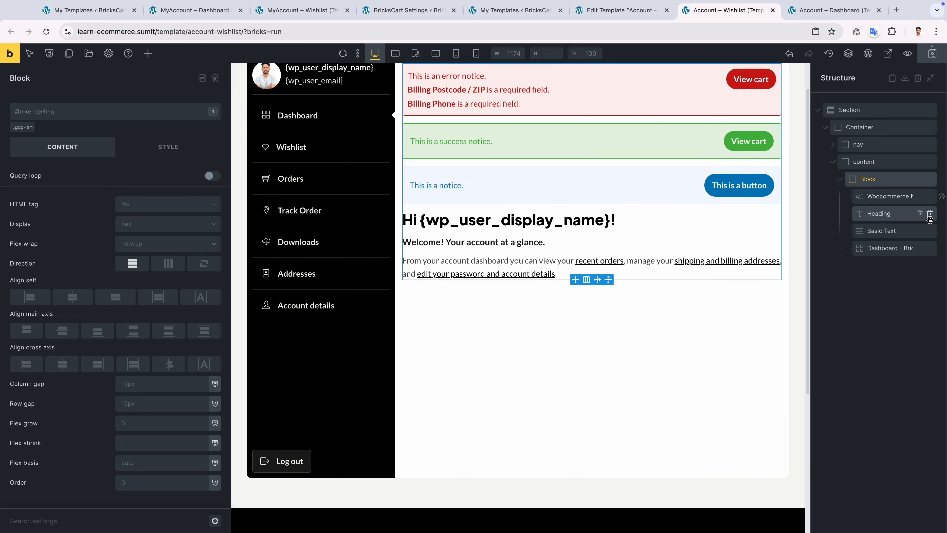
left_click(930, 214)
left_click(930, 213)
Move the Woocommerce Notice directly under content, delete the emptied Block and save the template.
scroll(776, 208, "up", 5)
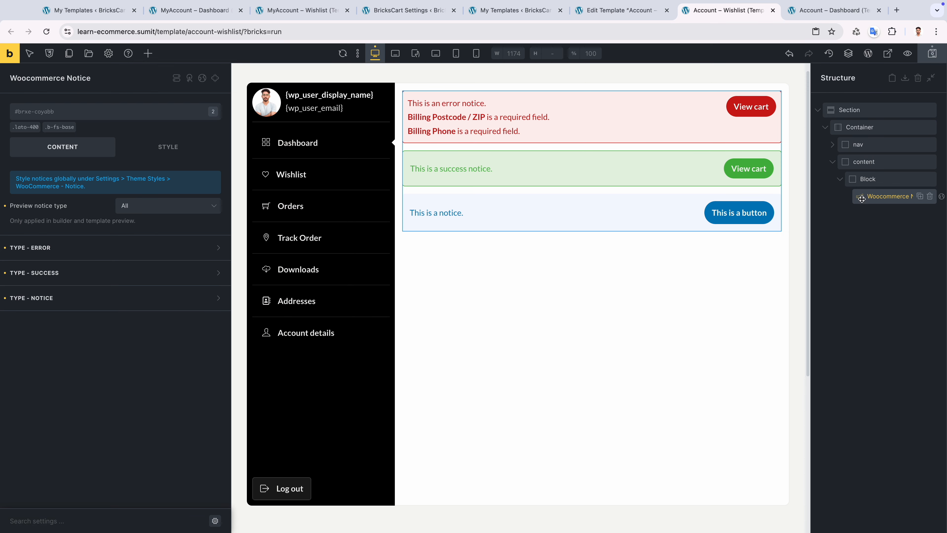
left_click_drag(861, 197, 868, 177)
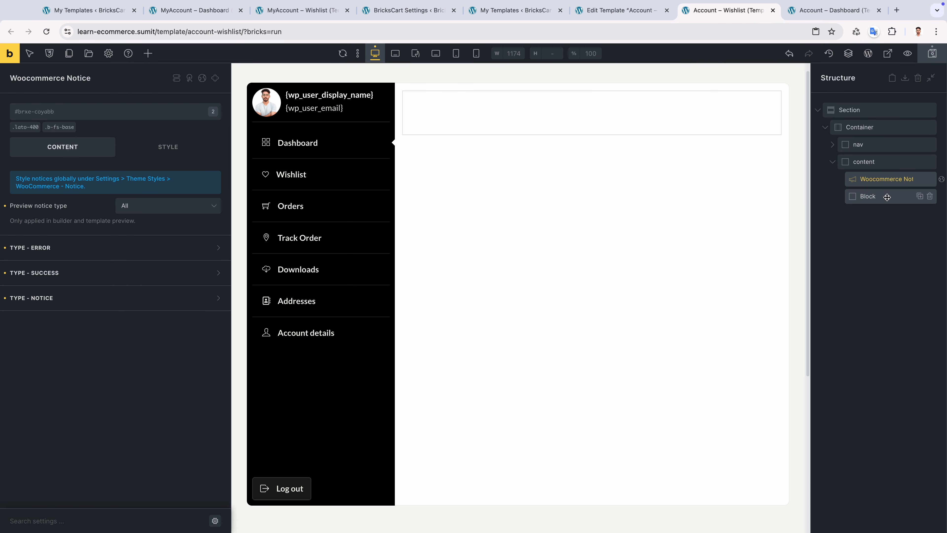
left_click(930, 196)
scroll(546, 258, "down", 1)
scroll(546, 258, "up", 1)
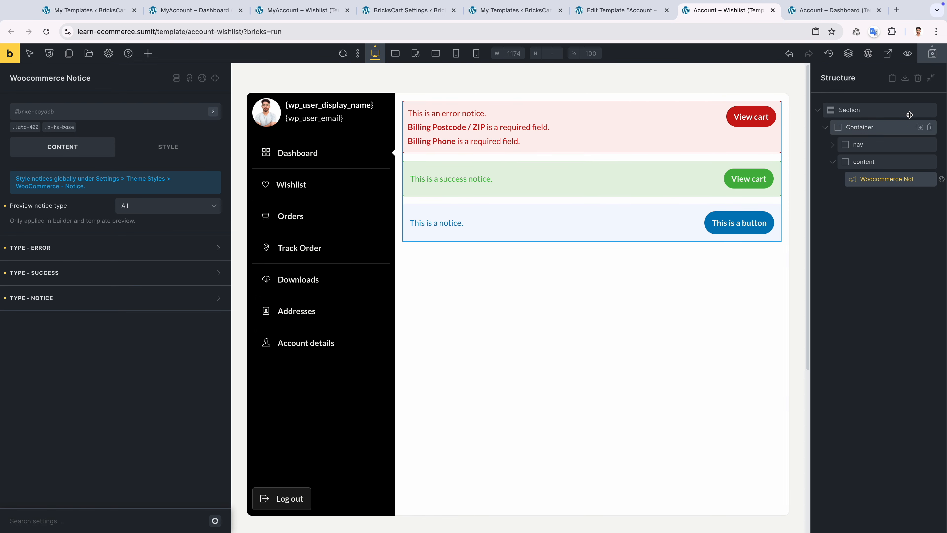
left_click(933, 53)
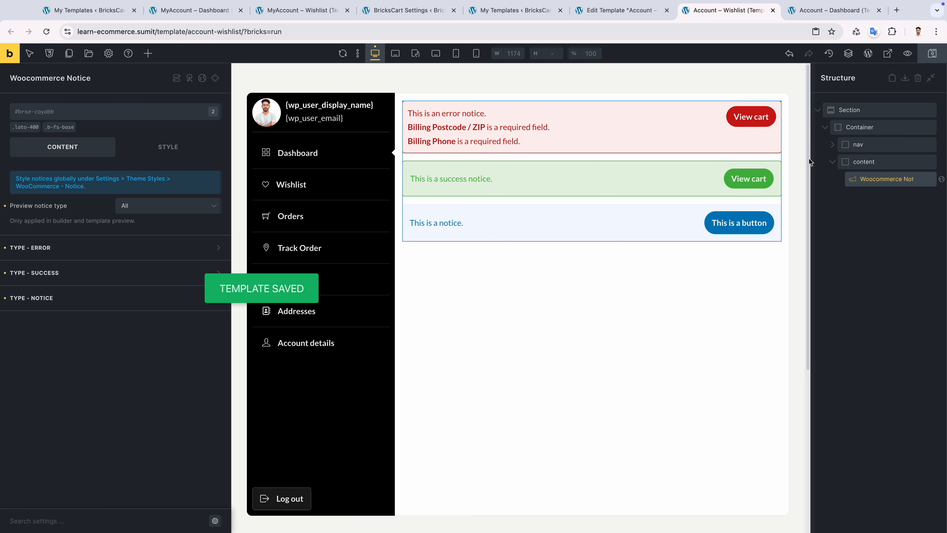
Add a Shortcode element directly below the Woocommerce Notice inside content.
left_click(148, 53)
type("short")
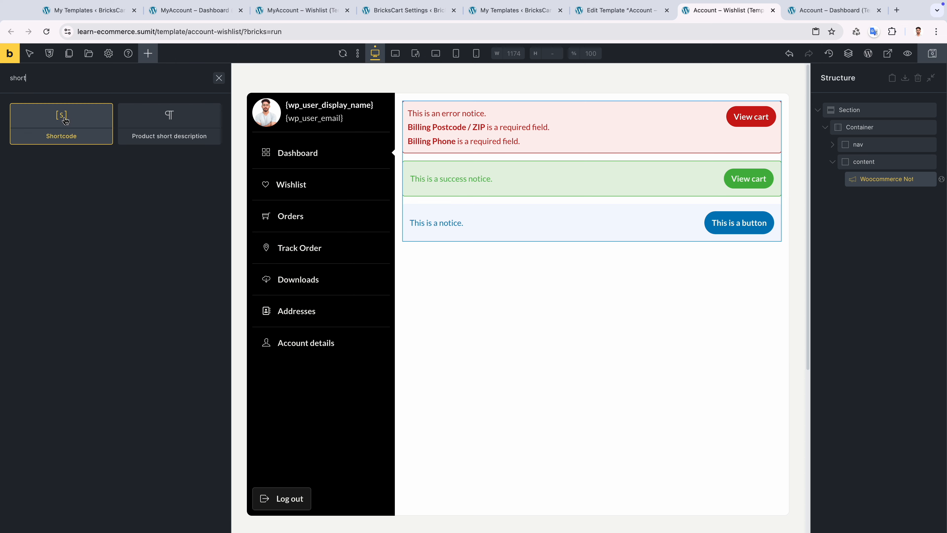
left_click_drag(62, 120, 865, 196)
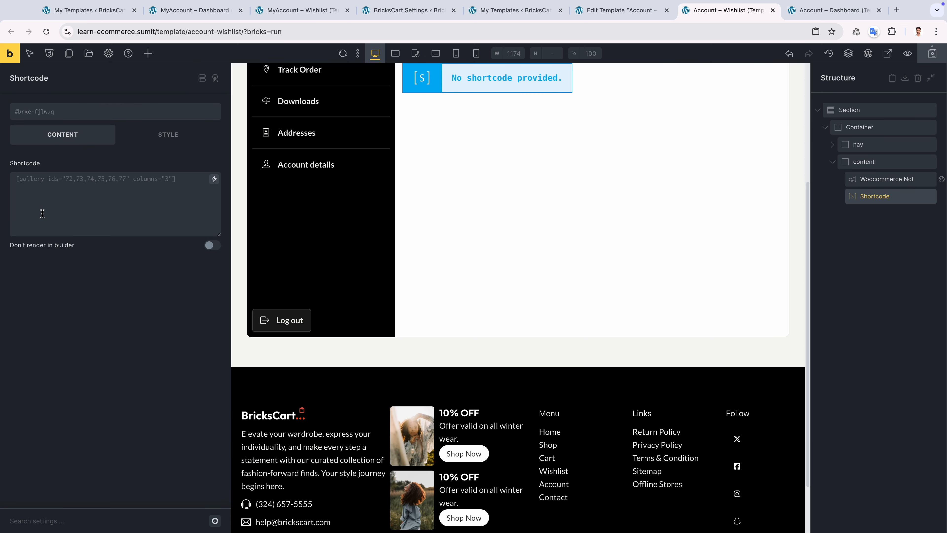
Enter [wlfmc_wishlist] as the Shortcode element's shortcode and save the template.
left_click(56, 207)
type("[]")
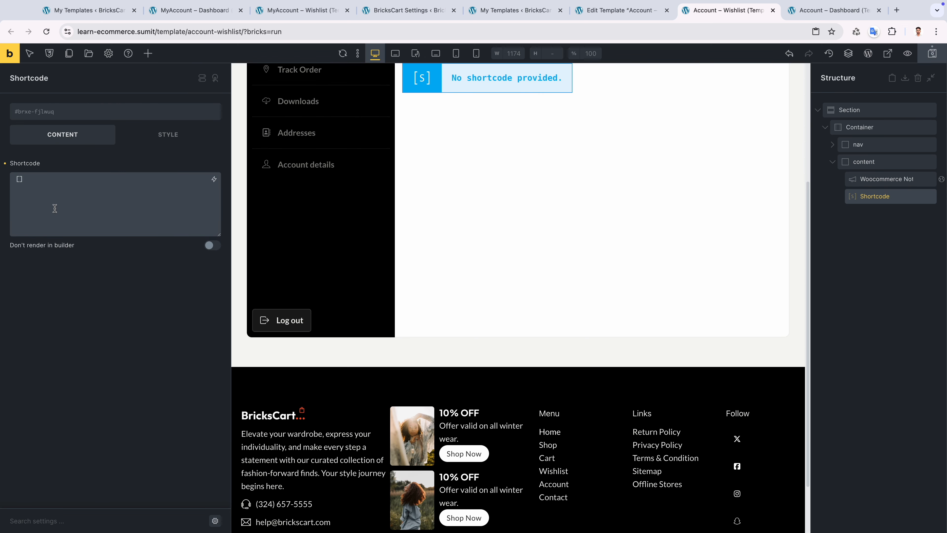
type("wlfmd")
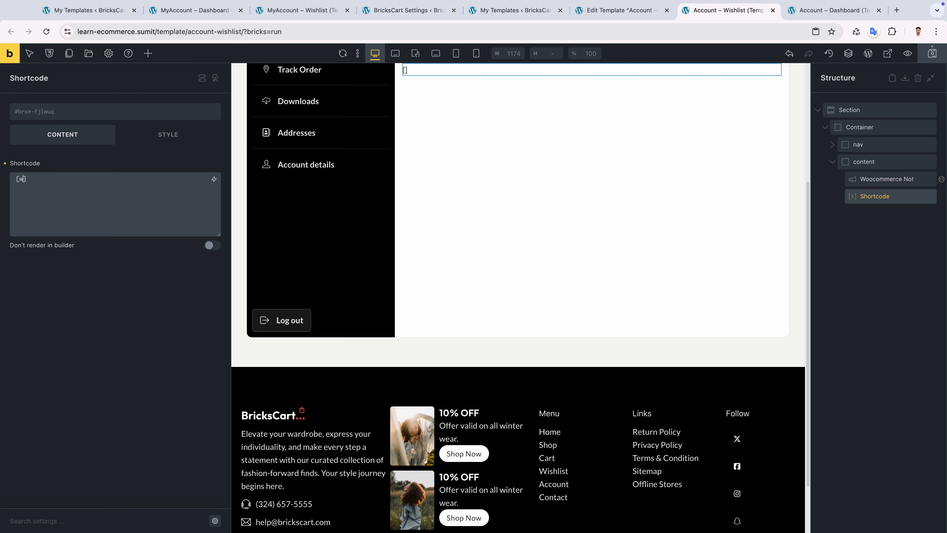
type("_wishlist")
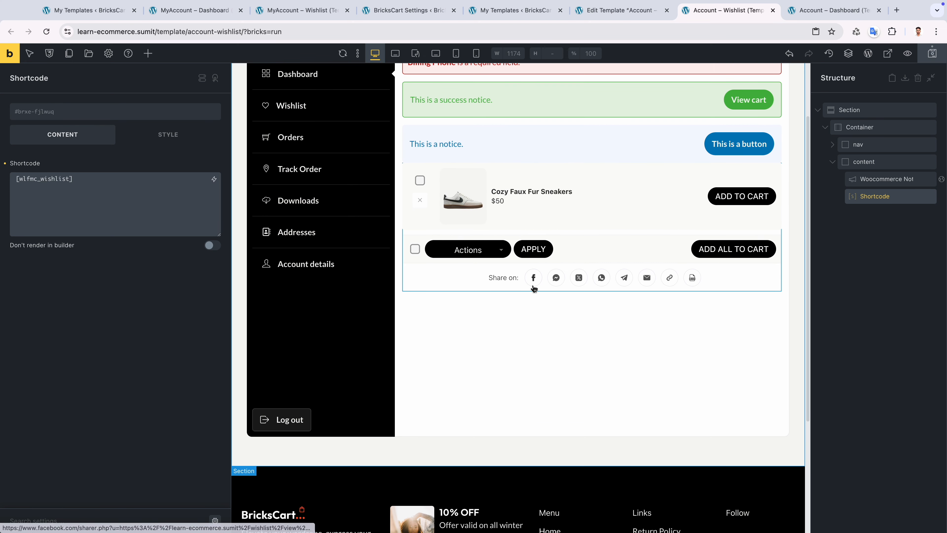
left_click(78, 192)
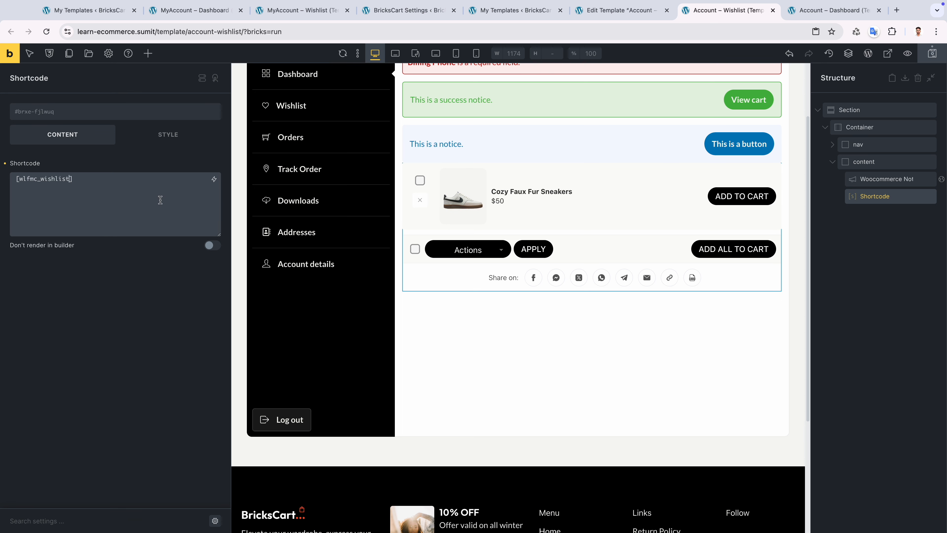
key("ctrl+s")
Set the row gap of the content block's .account-content-container class to the gap-base variable.
left_click(870, 163)
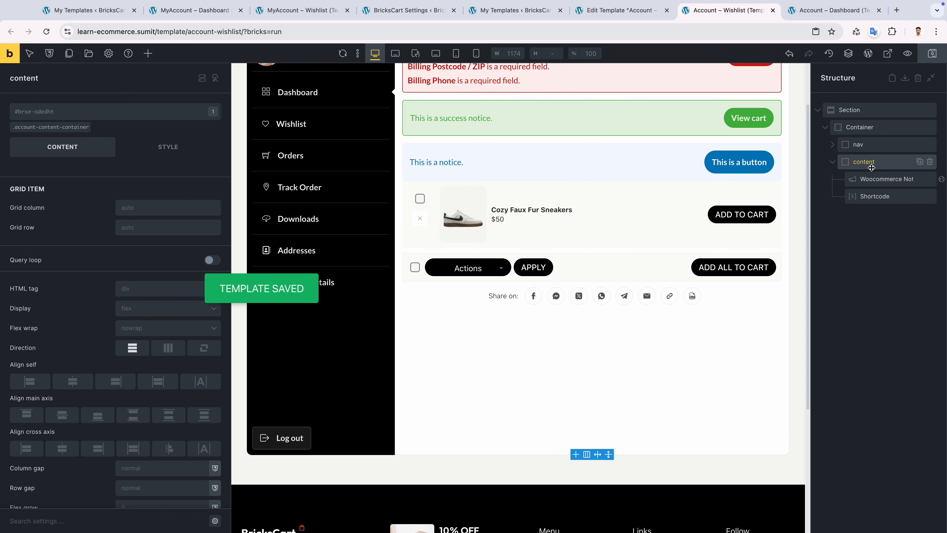
scroll(78, 264, "down", 2)
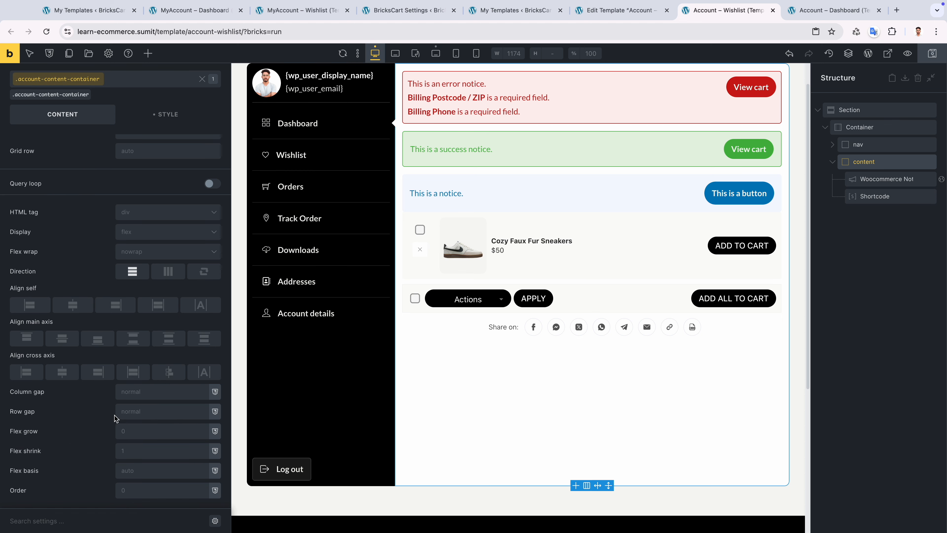
left_click(136, 410)
type("gap")
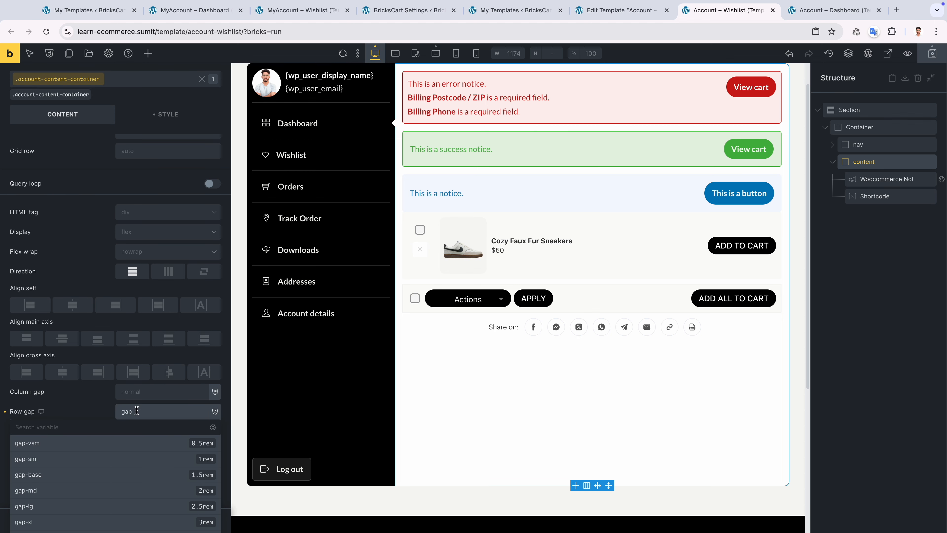
left_click(135, 473)
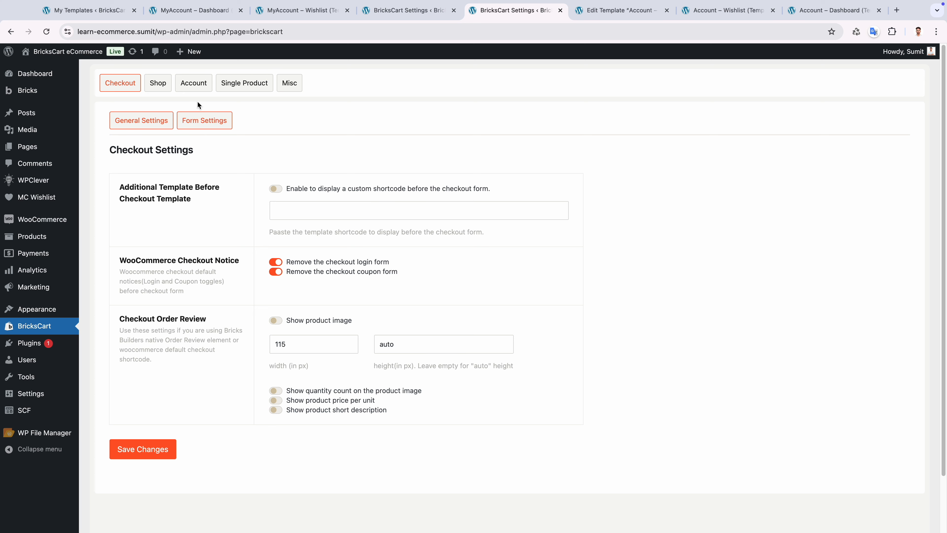
Open the custom endpoints of the Account section in the BricksCart settings and review the saved endpoints.
left_click(194, 85)
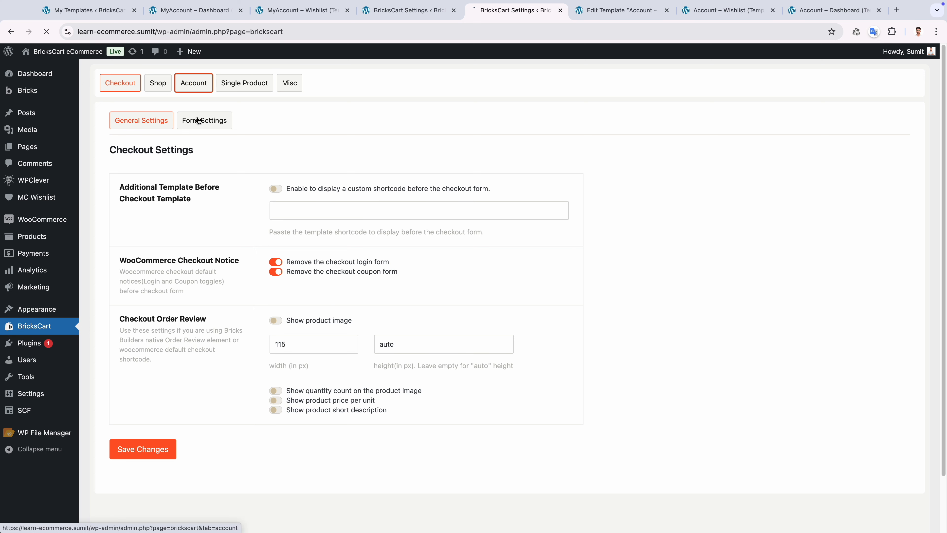
left_click(201, 122)
scroll(530, 354, "down", 1)
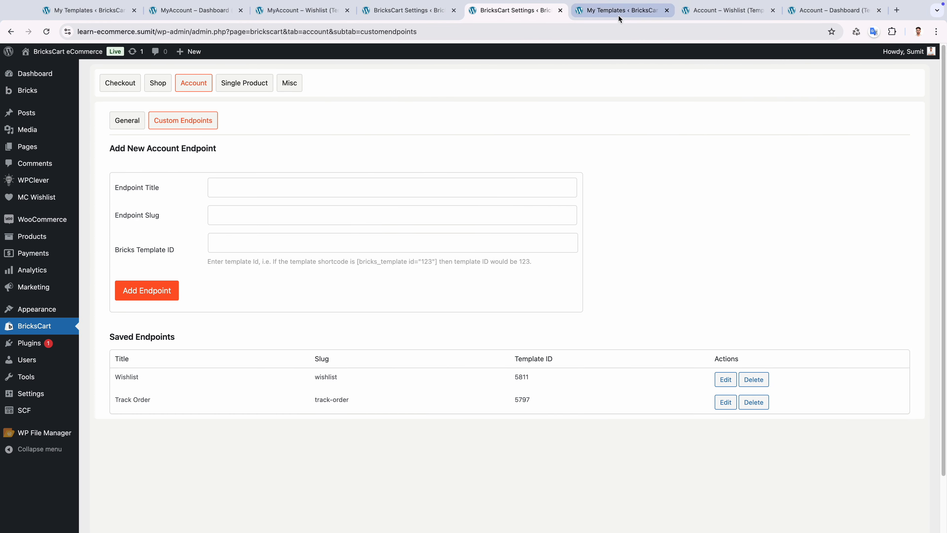
Return to the Account – Wishlist template and add a %root% custom CSS rule with overflow-y: scroll to the .account-content-container class.
left_click(619, 12)
left_click(708, 11)
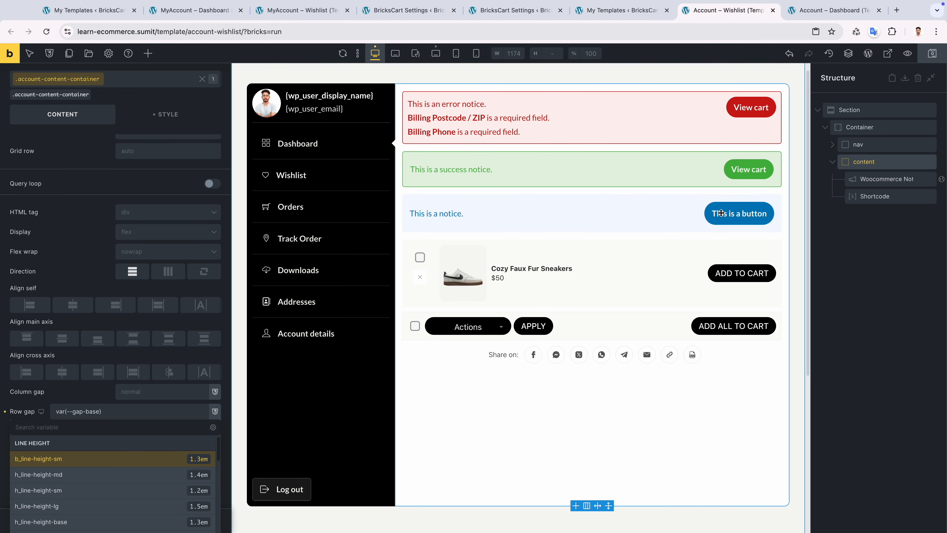
left_click(166, 114)
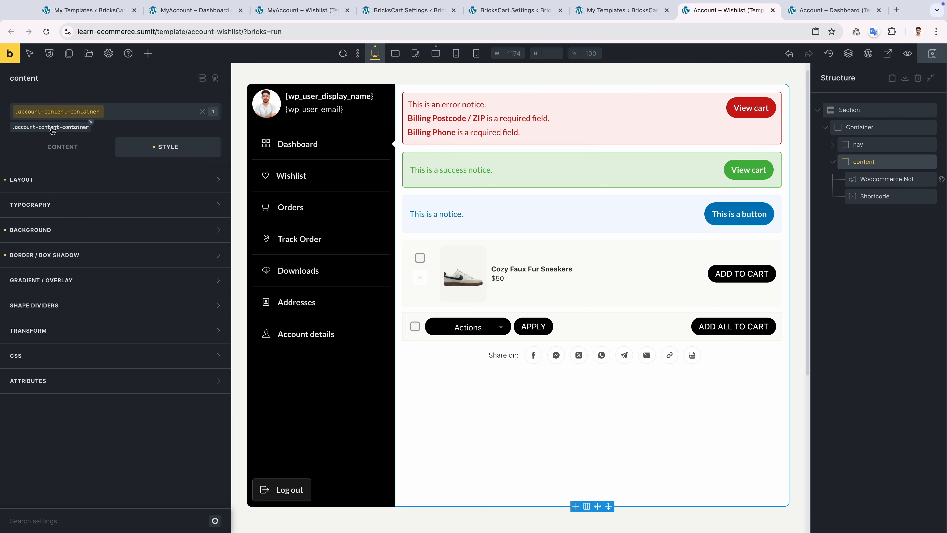
left_click(37, 356)
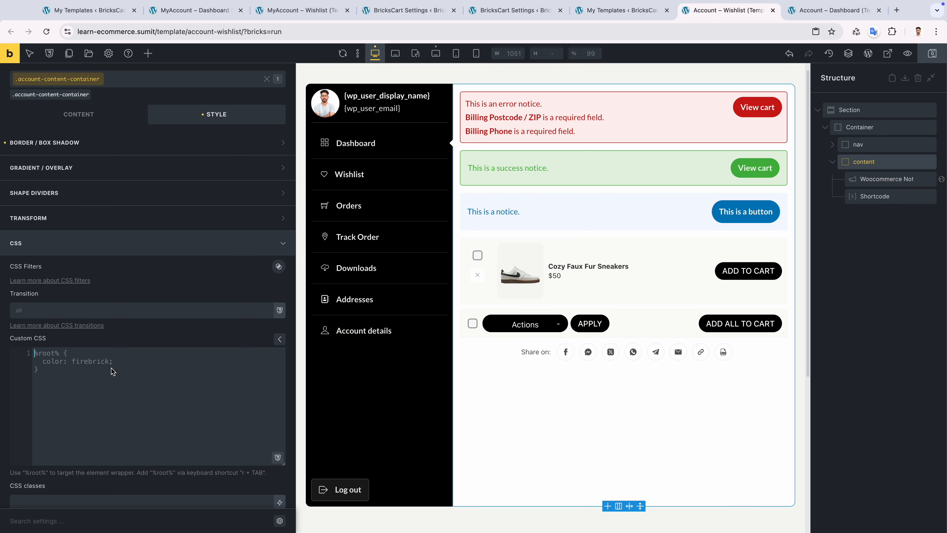
type("r")
key("Tab")
key("Return")
type("over")
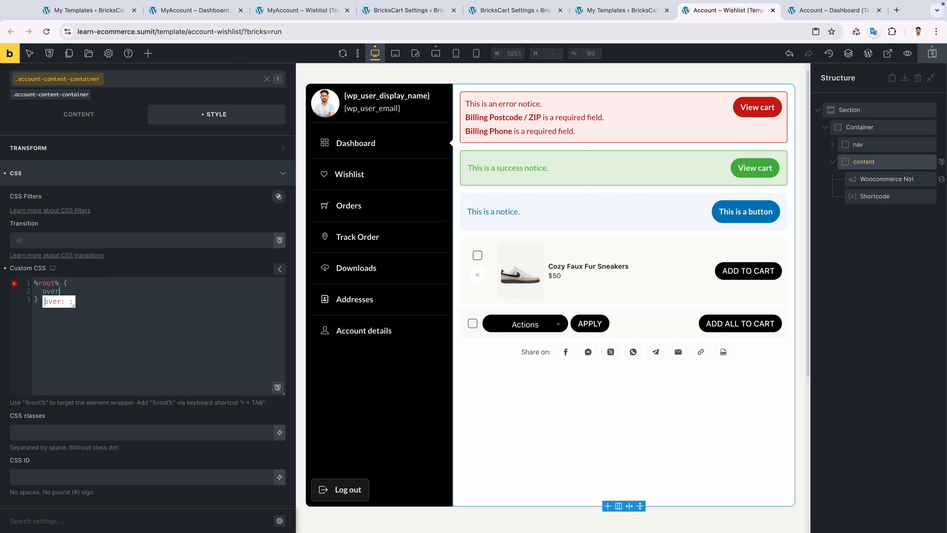
type("flow-y: scroll")
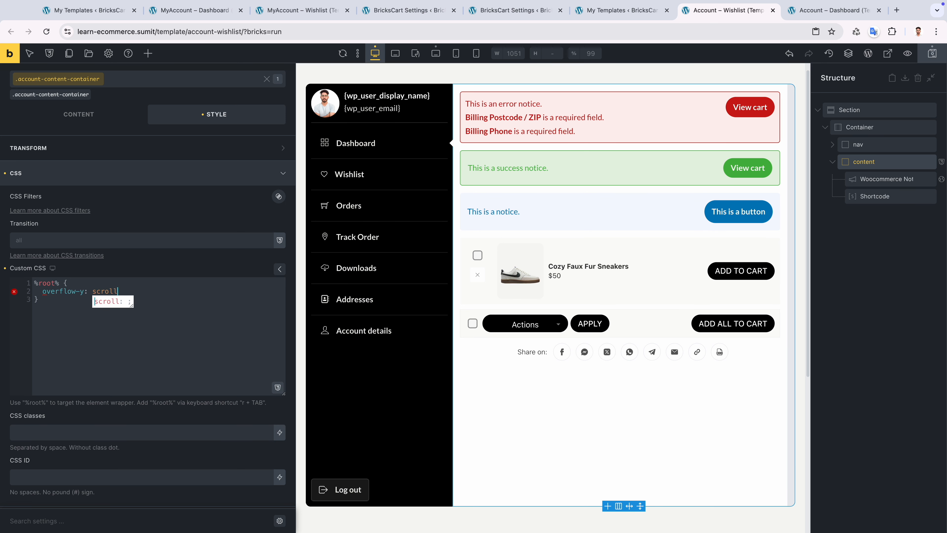
key("Return")
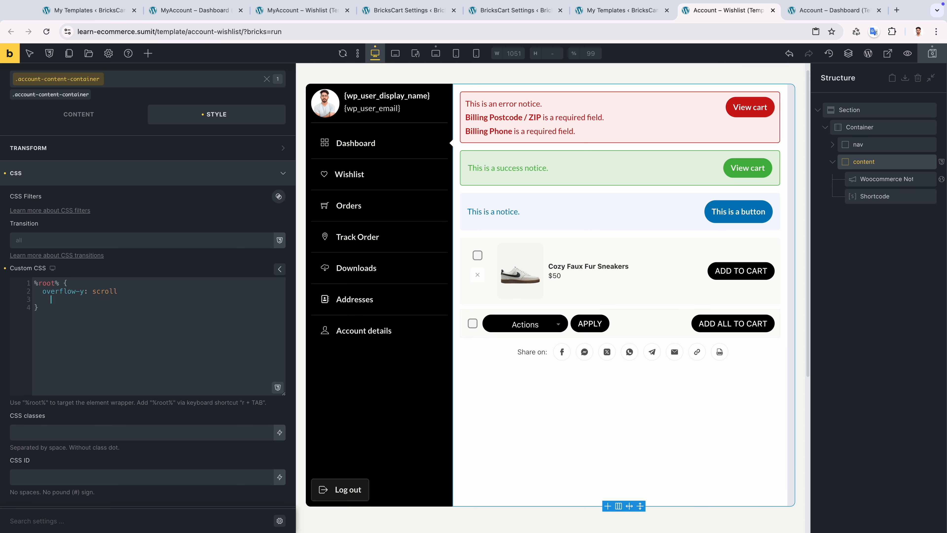
Add overflow-x: hidden; to the same %root% rule, end the overflow-y declaration with a semicolon and save the template.
type("overflow")
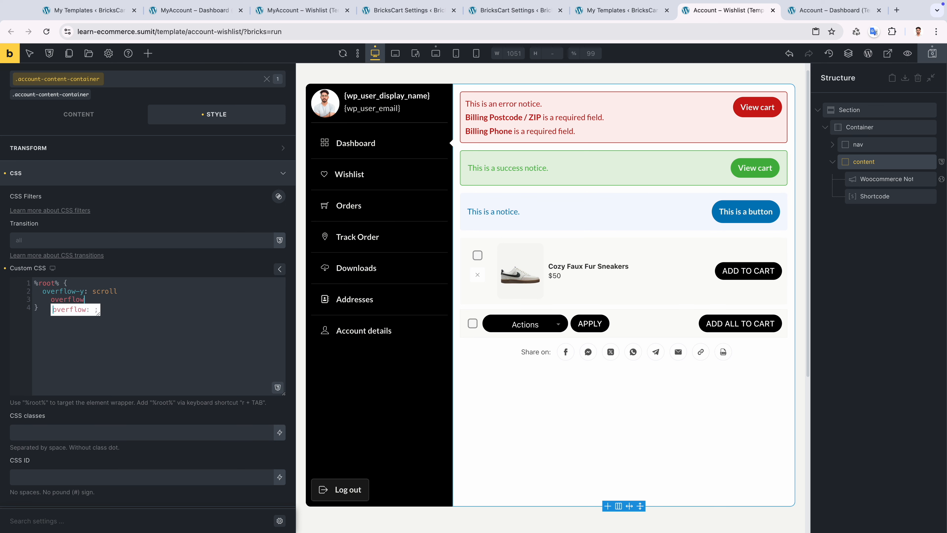
type("-x: hidden;")
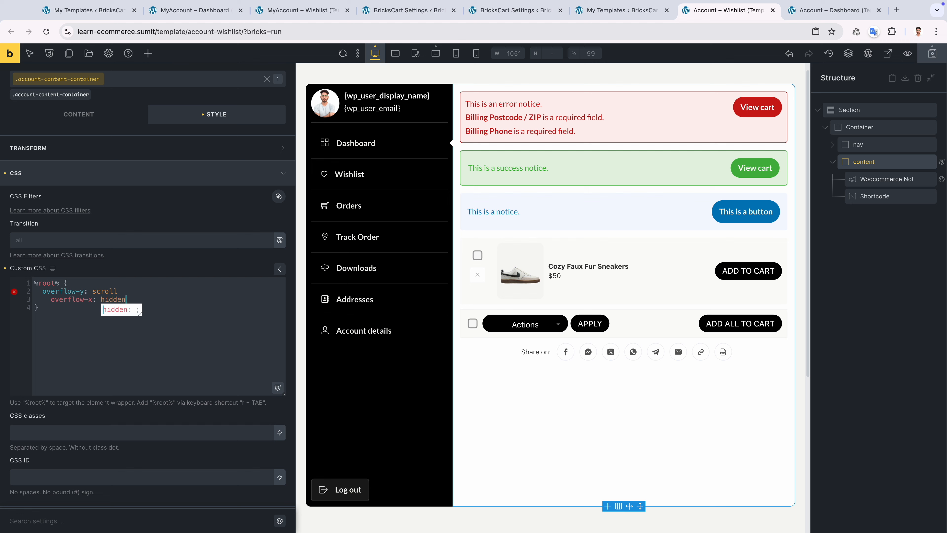
left_click(117, 292)
type(";")
key("super+s")
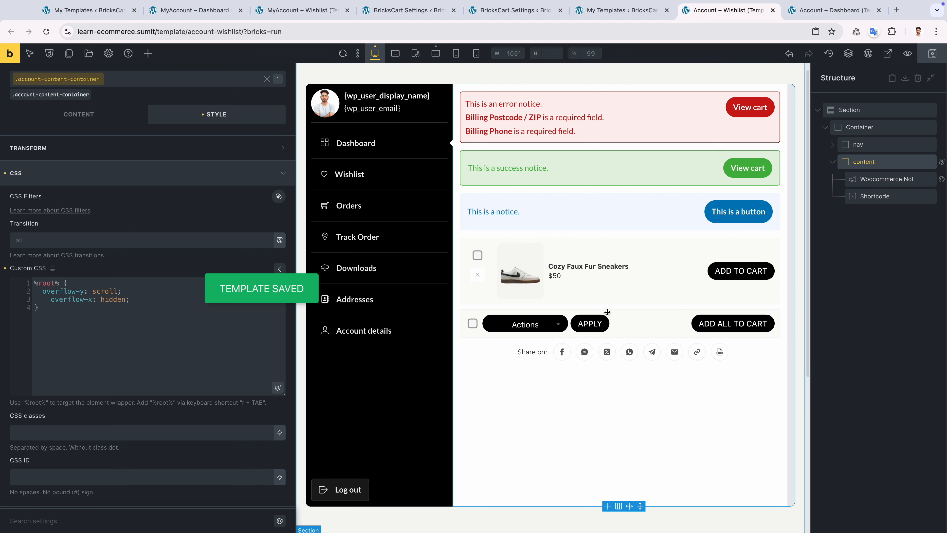
Reload the live my-account wishlist page and check how the product list scrolls inside the content area.
key("ctrl+Right")
left_click(46, 31)
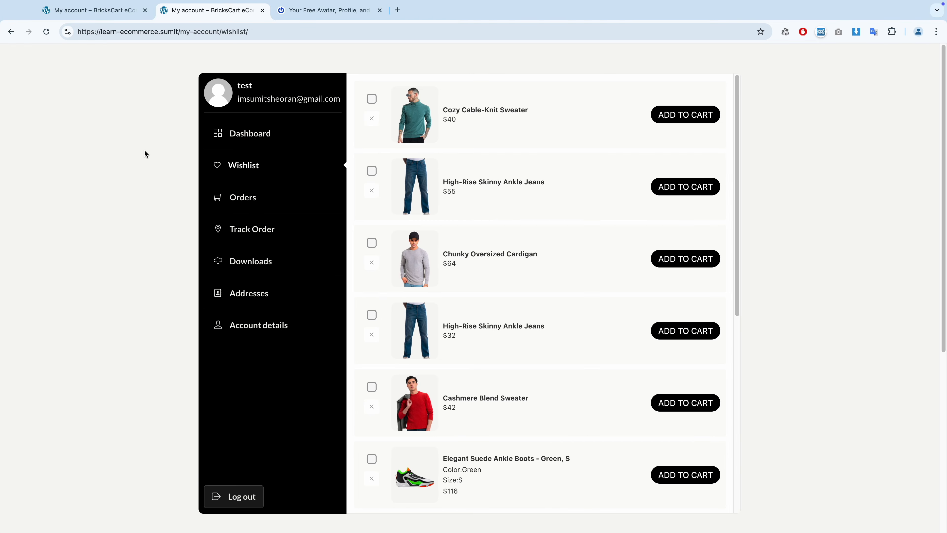
scroll(468, 230, "down", 10)
scroll(482, 343, "up", 10)
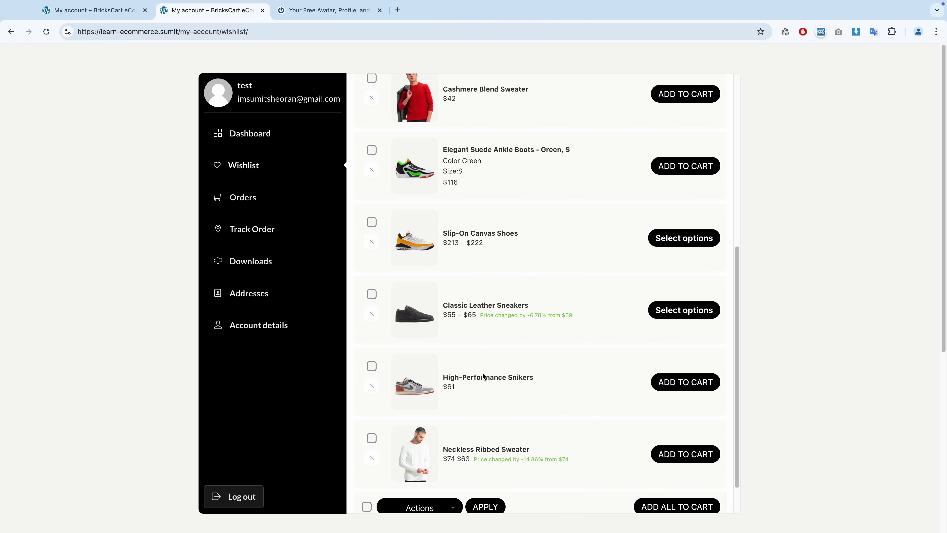
scroll(490, 372, "down", 10)
scroll(527, 353, "up", 10)
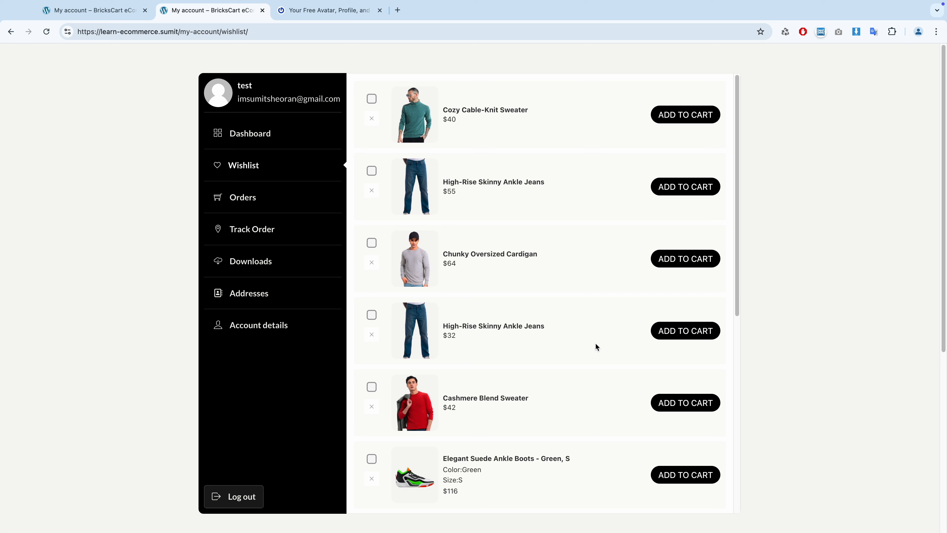
scroll(805, 333, "down", 2)
scroll(791, 341, "up", 2)
scroll(519, 331, "down", 10)
scroll(517, 331, "up", 10)
scroll(516, 332, "down", 3)
scroll(517, 332, "up", 3)
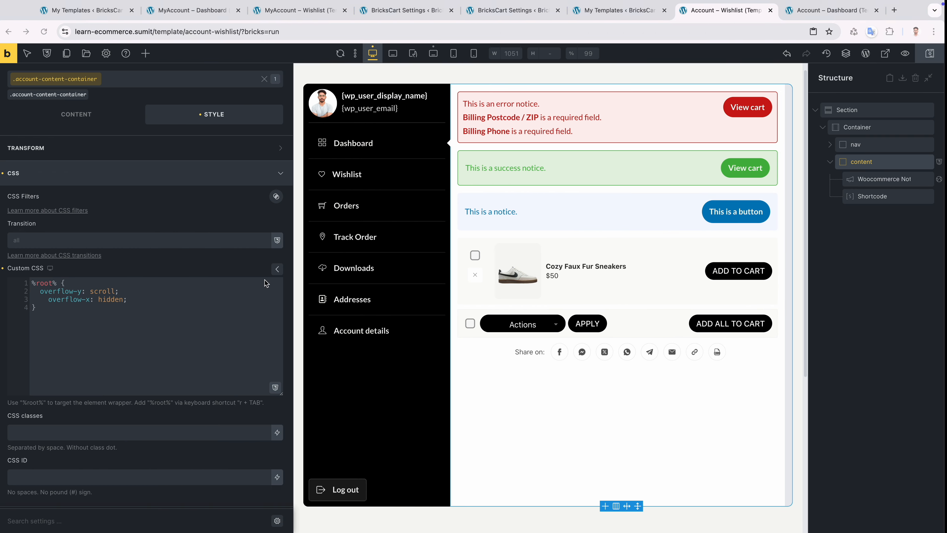
Add the existing bc-scrollbar class to the content block.
left_click(133, 82)
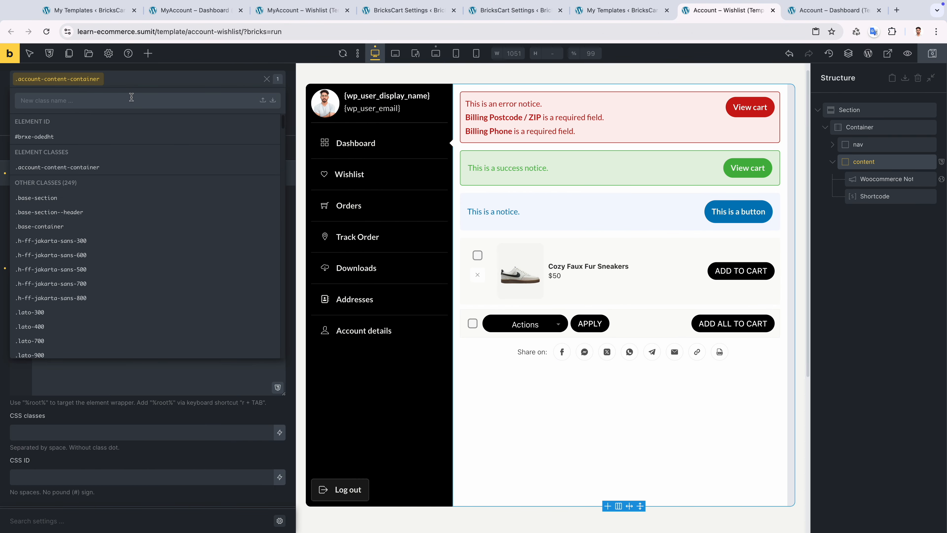
type("bc")
left_click(95, 195)
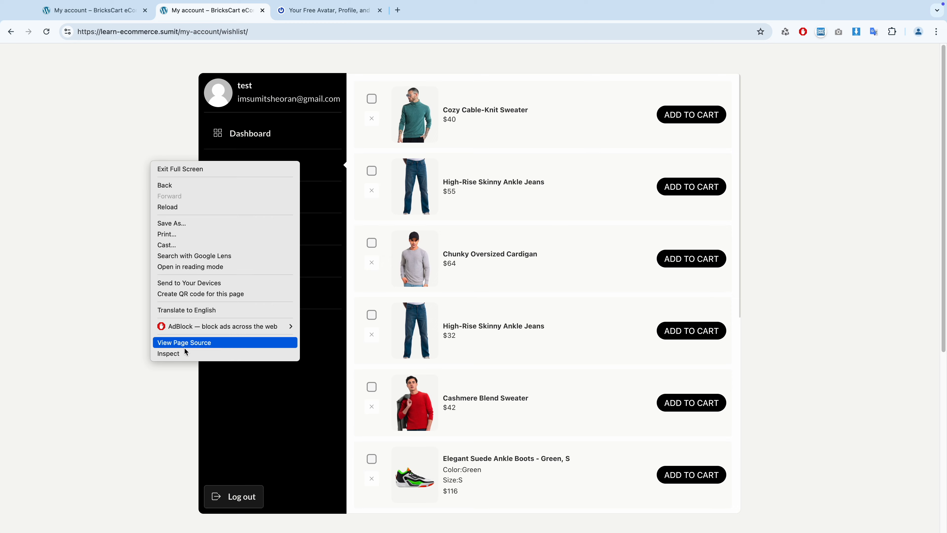
Check the live wishlist page in the developer tools' responsive view at widths of about 678 px and 492 px.
left_click(182, 351)
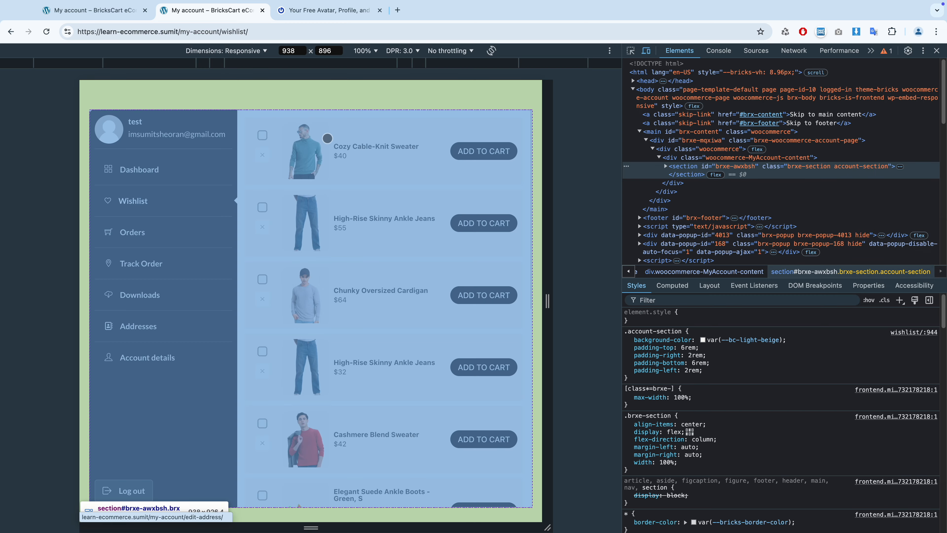
left_click_drag(547, 300, 483, 298)
scroll(328, 250, "down", 10)
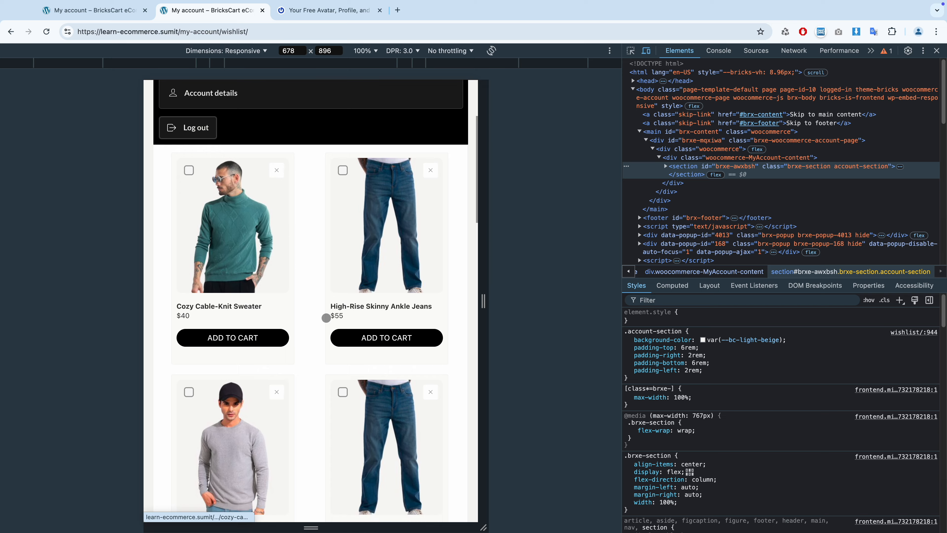
scroll(326, 318, "down", 15)
scroll(312, 366, "up", 8)
scroll(311, 365, "up", 6)
left_click_drag(483, 302, 438, 301)
scroll(314, 315, "down", 20)
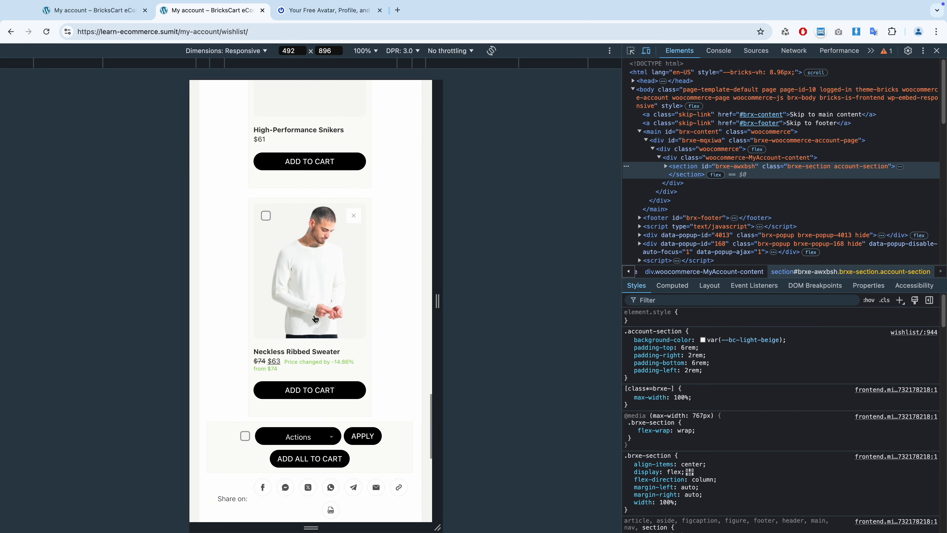
scroll(311, 342, "up", 20)
left_click_drag(438, 301, 565, 307)
key("ctrl+Left")
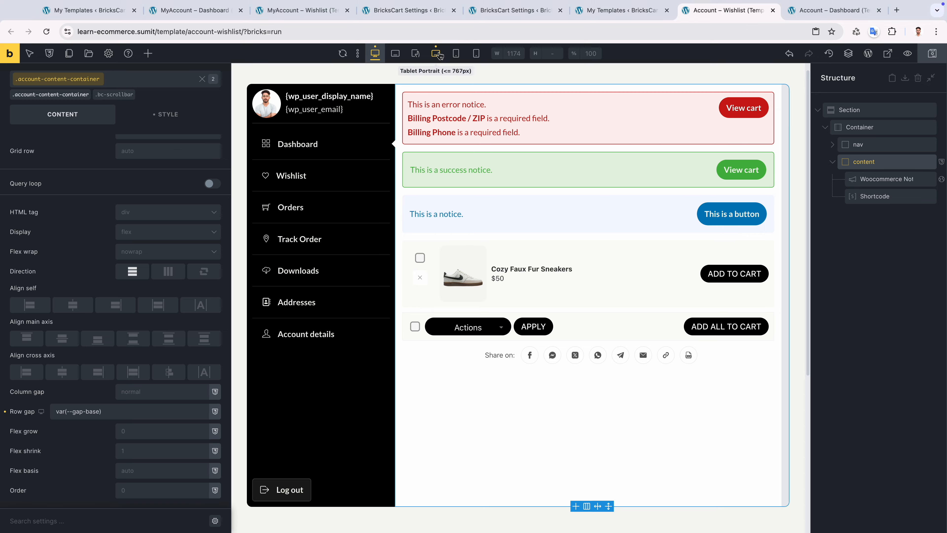
Create a new Bricks template titled Track Order with the template type Single and publish it.
left_click(539, 15)
left_click(605, 15)
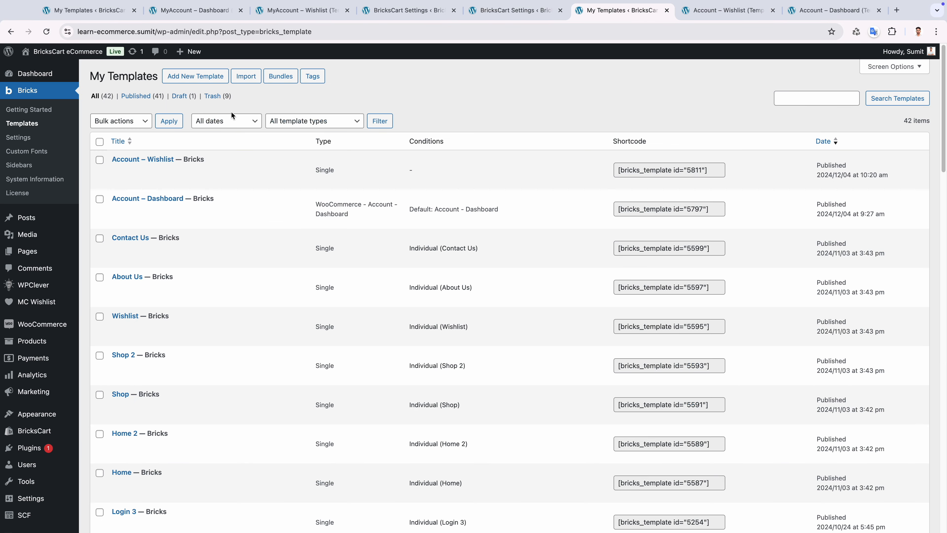
middle_click(219, 76)
left_click(650, 10)
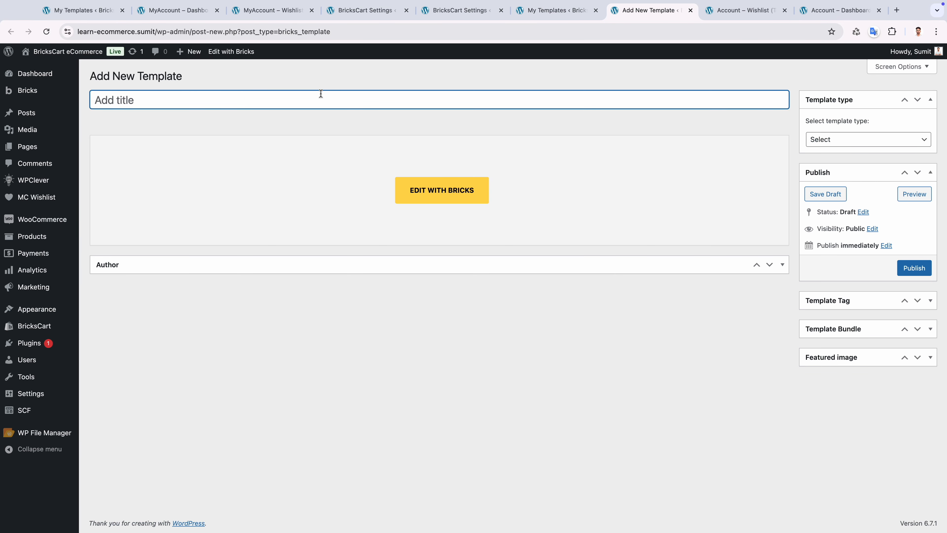
type("Track Order")
left_click(825, 143)
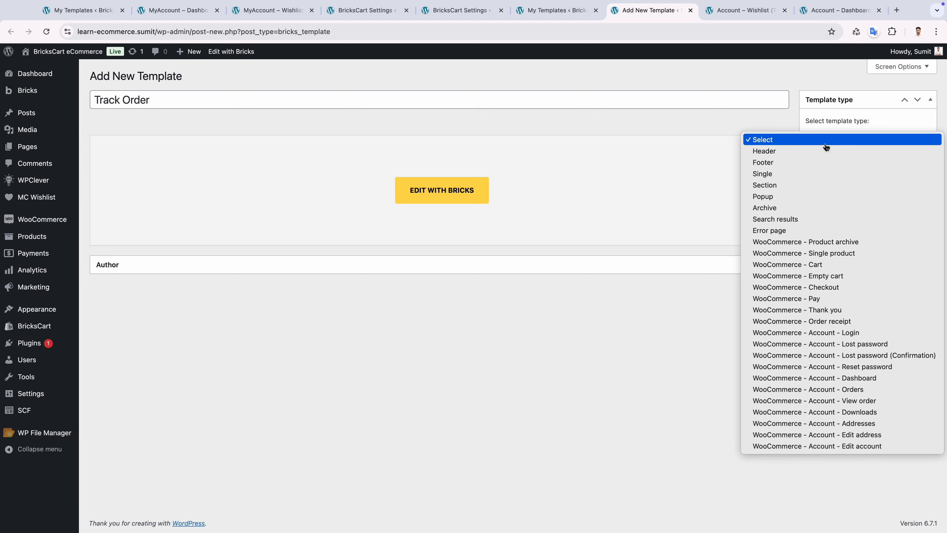
left_click(789, 175)
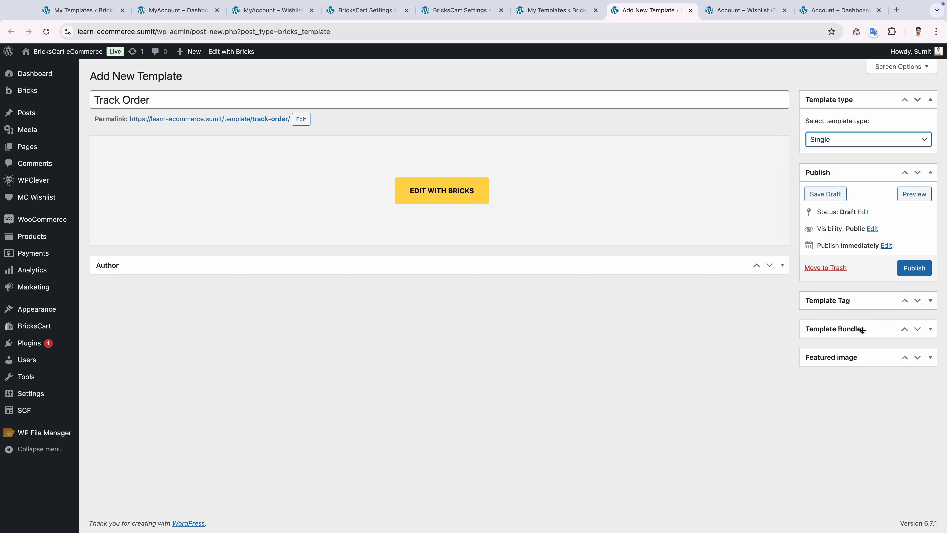
left_click(912, 272)
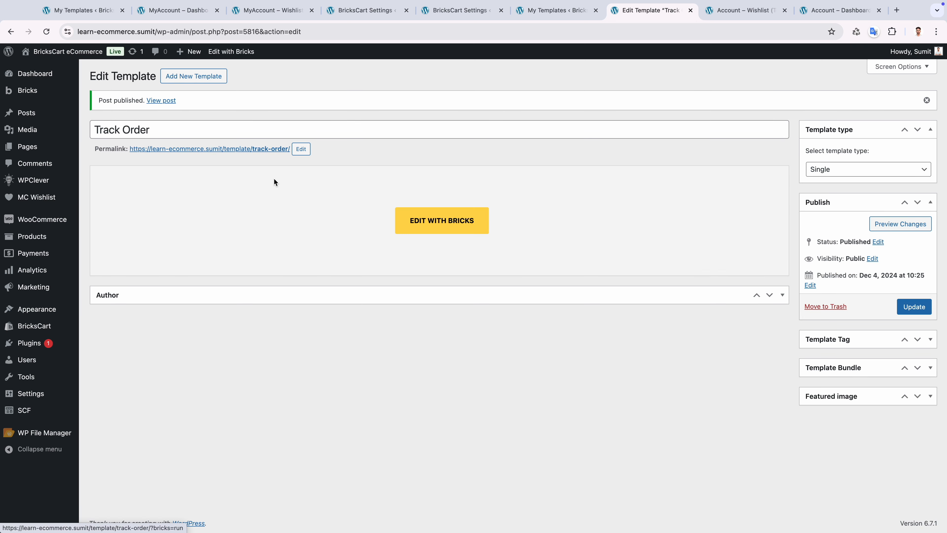
Return to the Bricks templates list, close the leftover tab and reload the list to look up the Track Order template's ID.
mouse_move(47, 97)
left_click(92, 106)
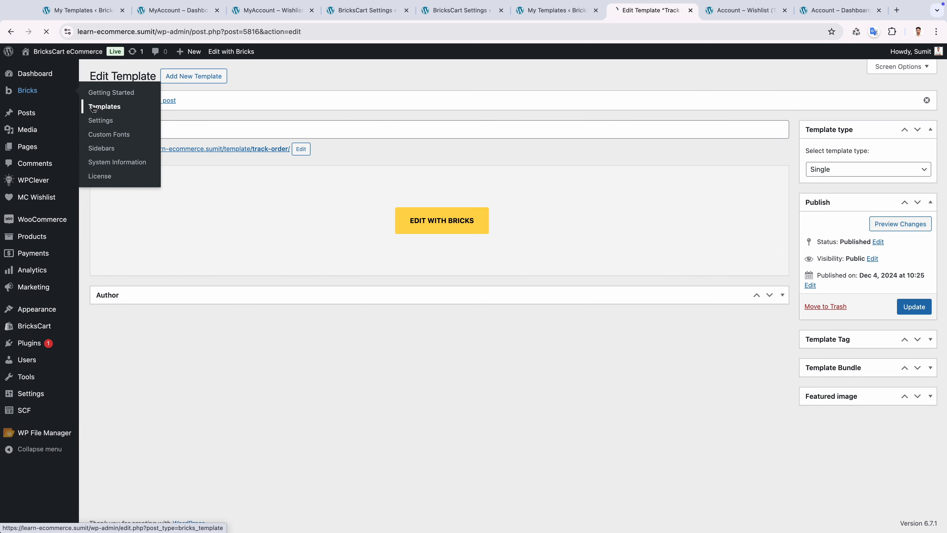
left_click(559, 10)
left_click(690, 10)
left_click(46, 31)
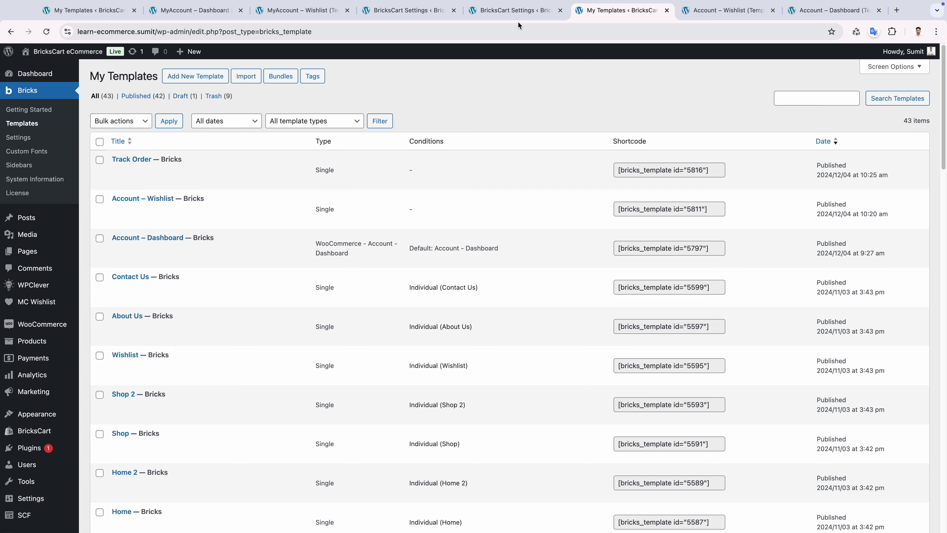
Set the Bricks Template ID of the saved Track Order account endpoint to 5816 and update the endpoint.
left_click(512, 10)
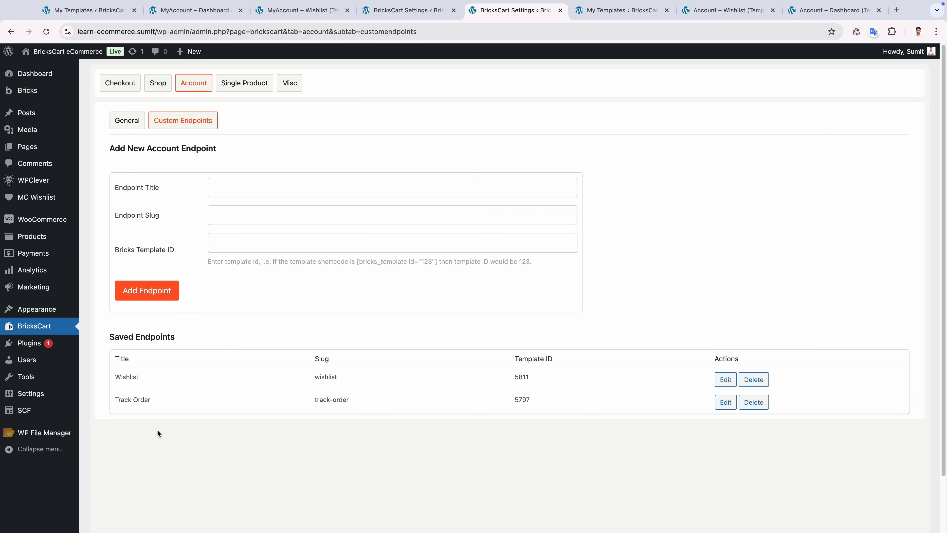
left_click(726, 402)
left_click_drag(218, 246, 230, 245)
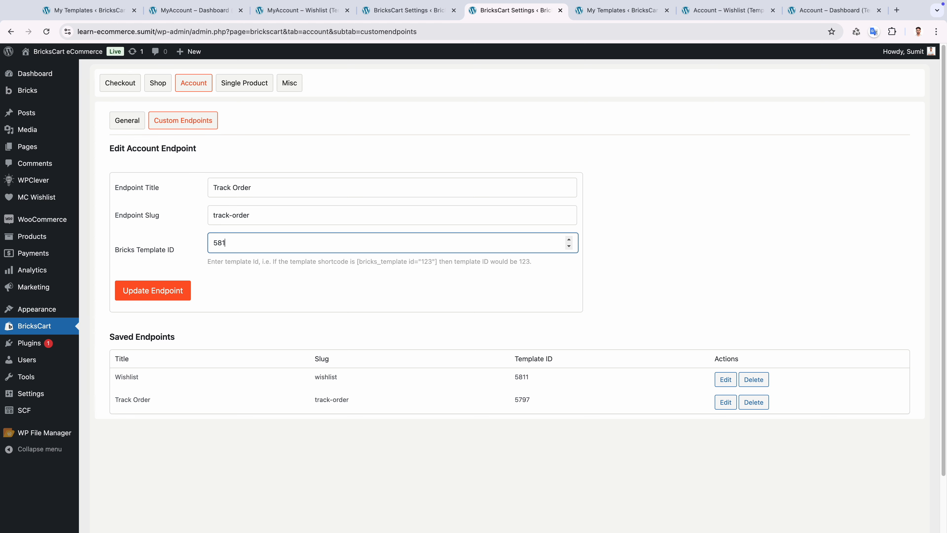
left_click(170, 293)
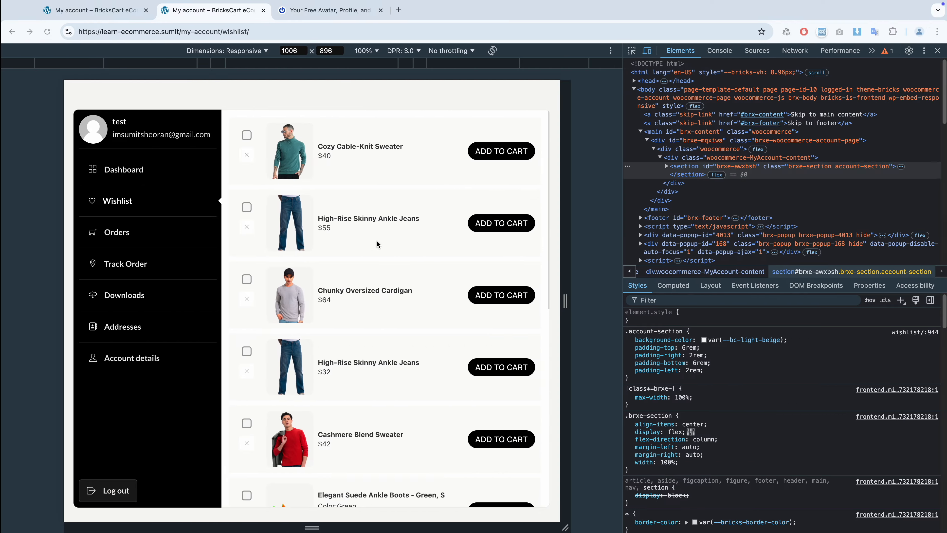
Check the Track Order page in the live customer account at full width, without the developer tools.
left_click(125, 264)
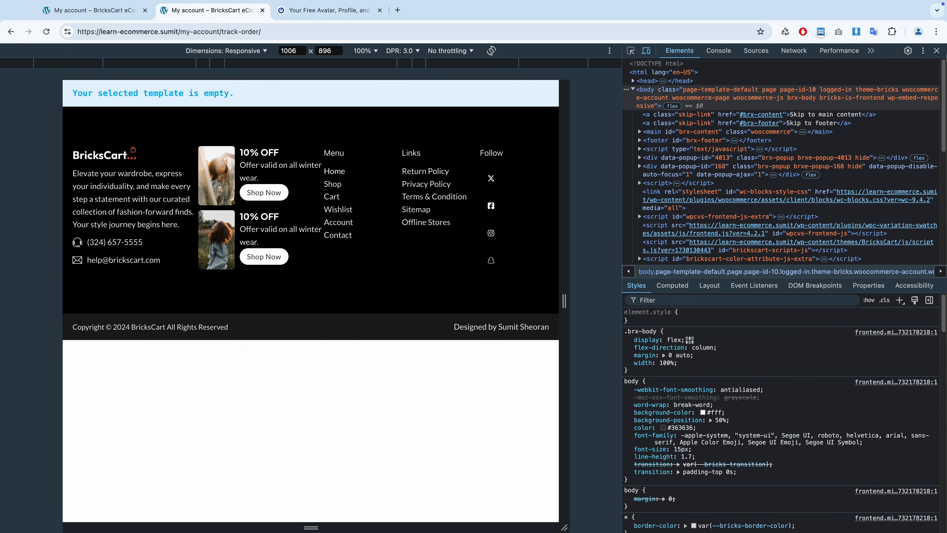
left_click(936, 50)
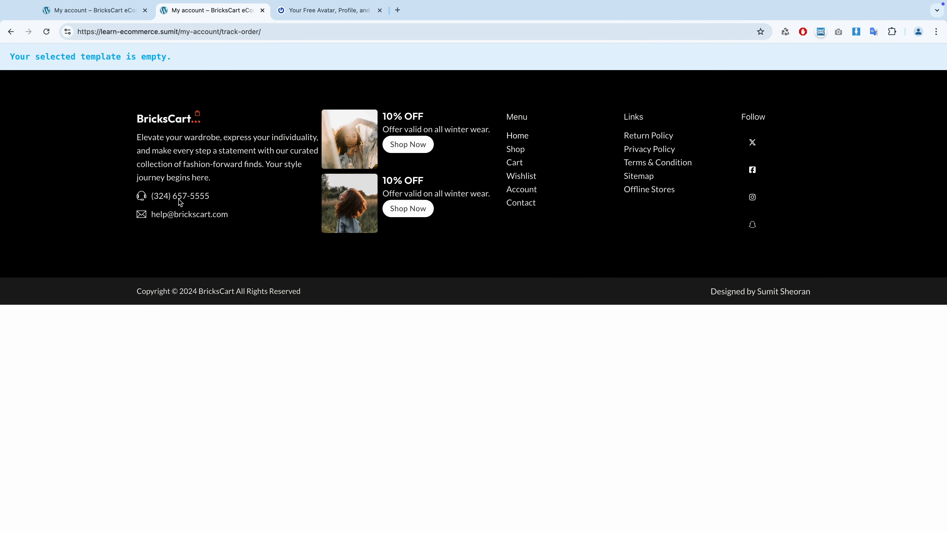
key("ctrl+Left")
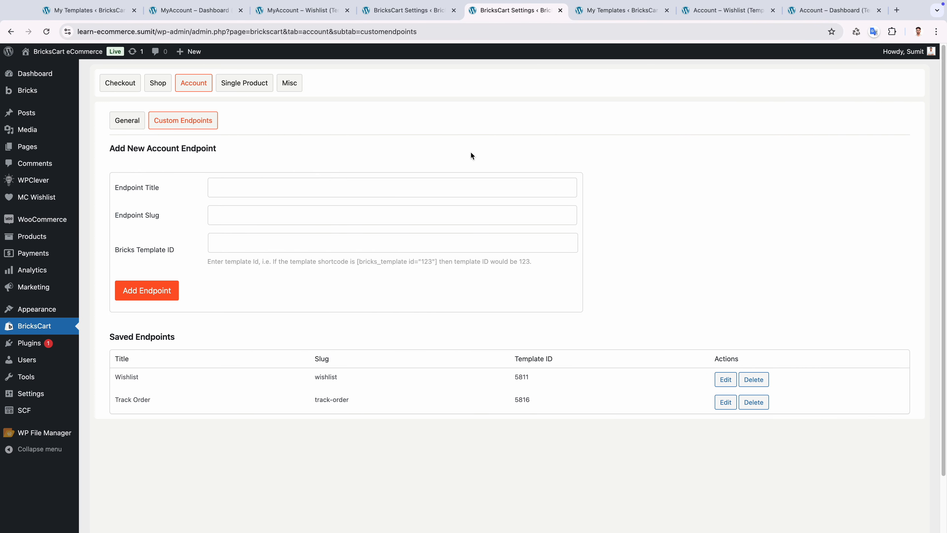
Open the Track Order template in the Bricks builder, copy the whole Account – Wishlist structure into it and save.
left_click(621, 10)
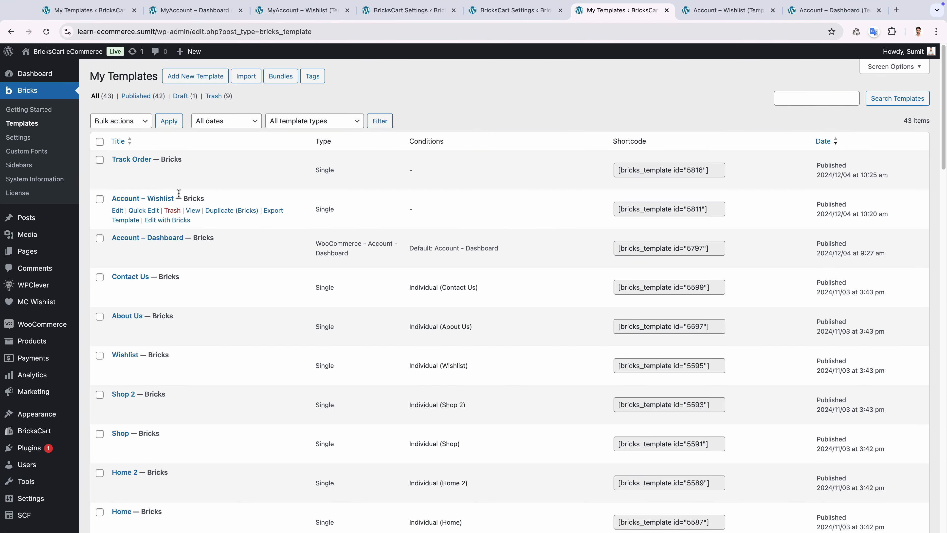
left_click(167, 180, "super")
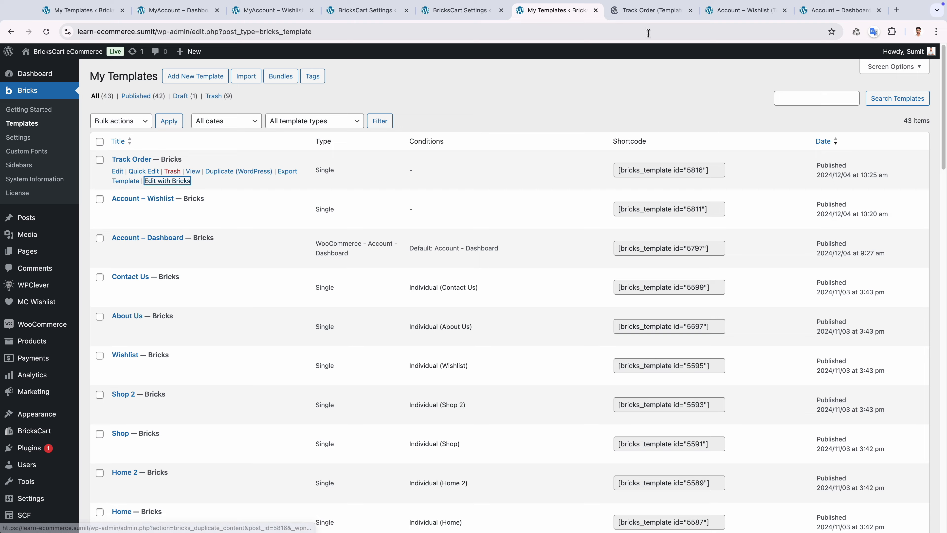
left_click(651, 10)
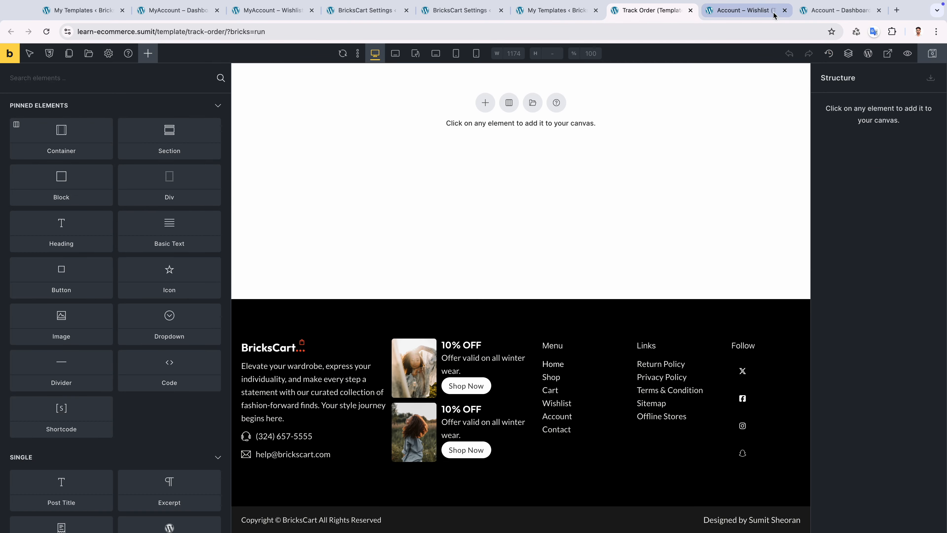
left_click(774, 11)
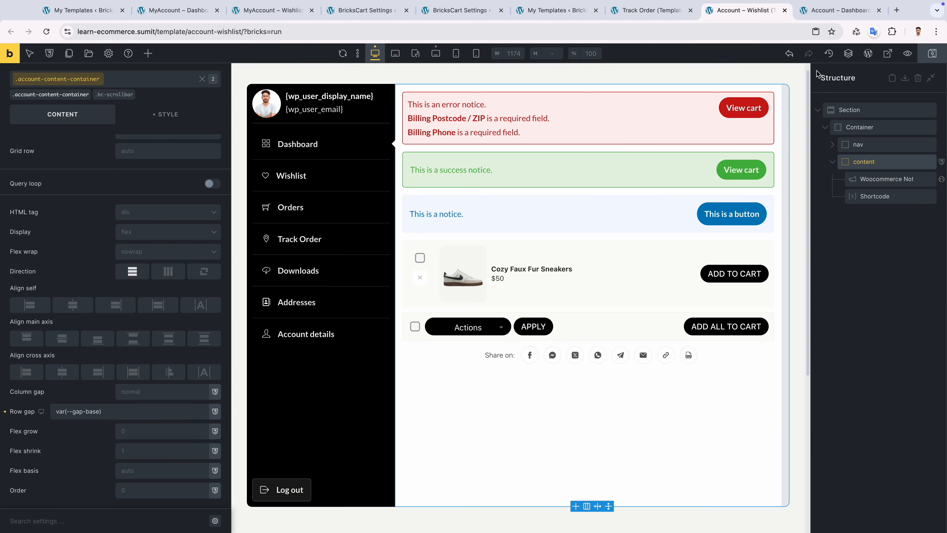
left_click(892, 78)
key("ctrl+shift+Tab")
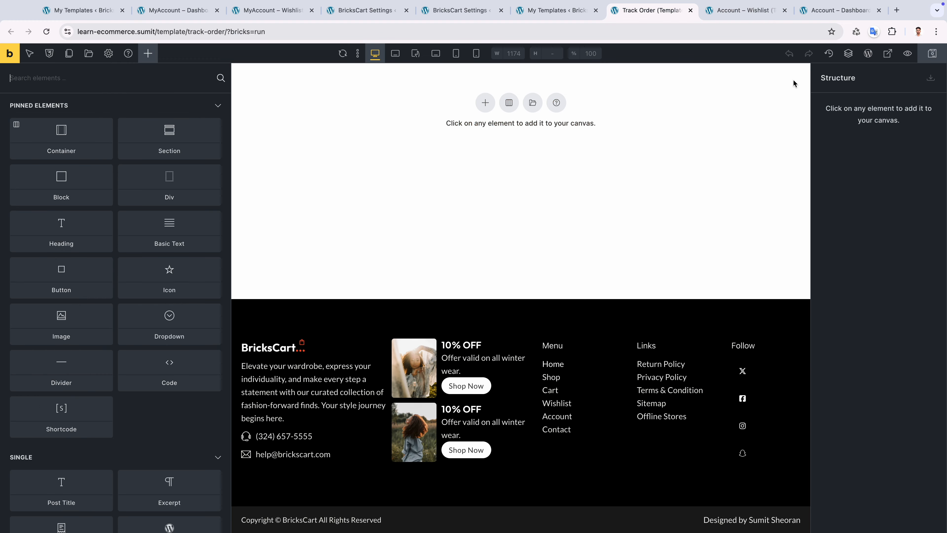
left_click(930, 78)
left_click(932, 53)
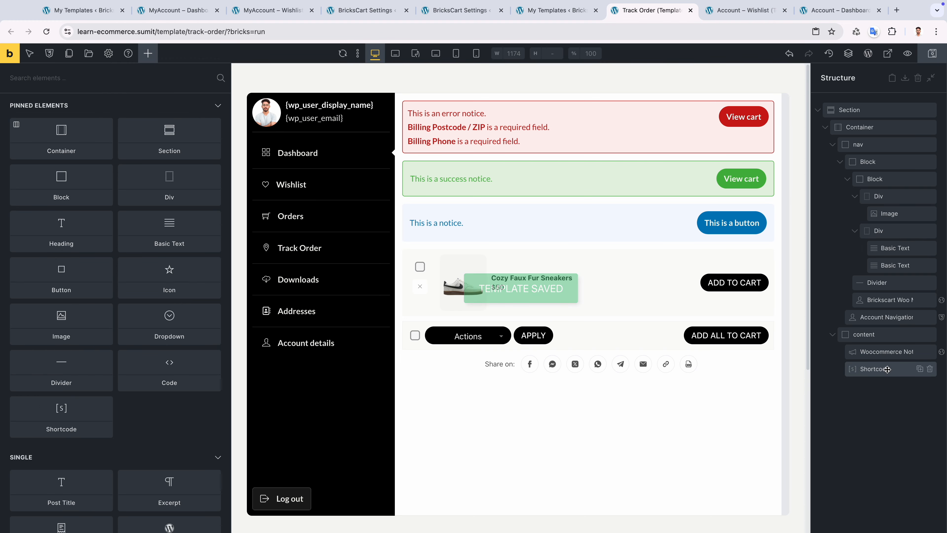
Replace the Shortcode element in the content block with the Track Order - BricksCart element, below the Woocommerce Notice.
left_click(888, 369)
left_click(929, 368)
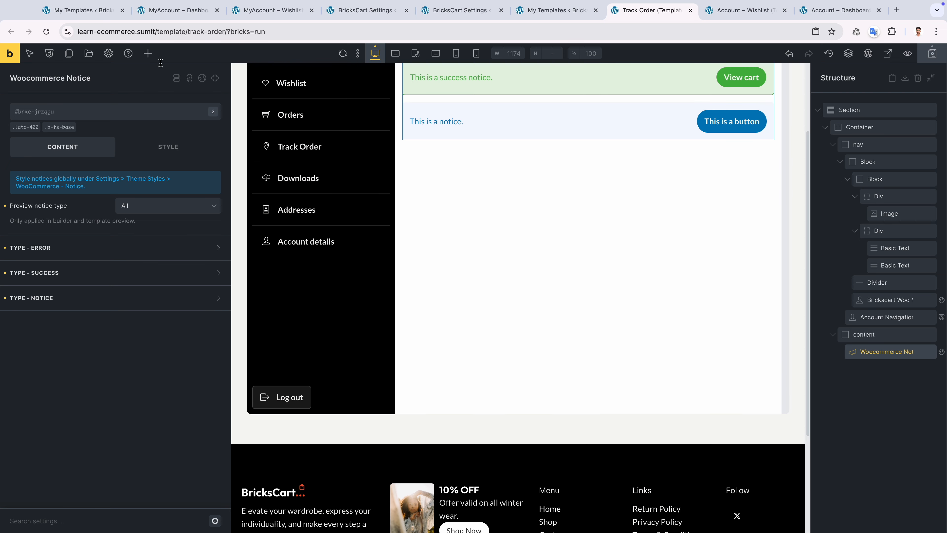
left_click(148, 54)
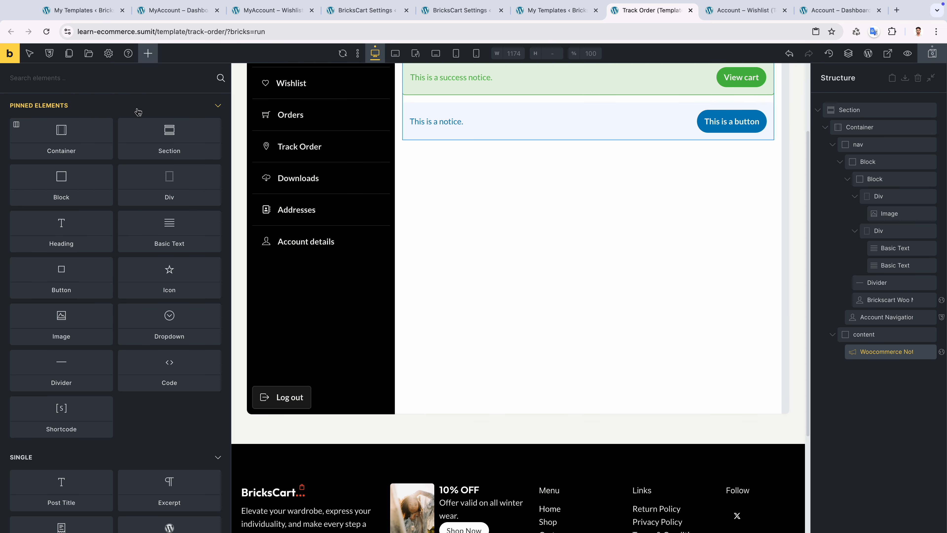
type("tr")
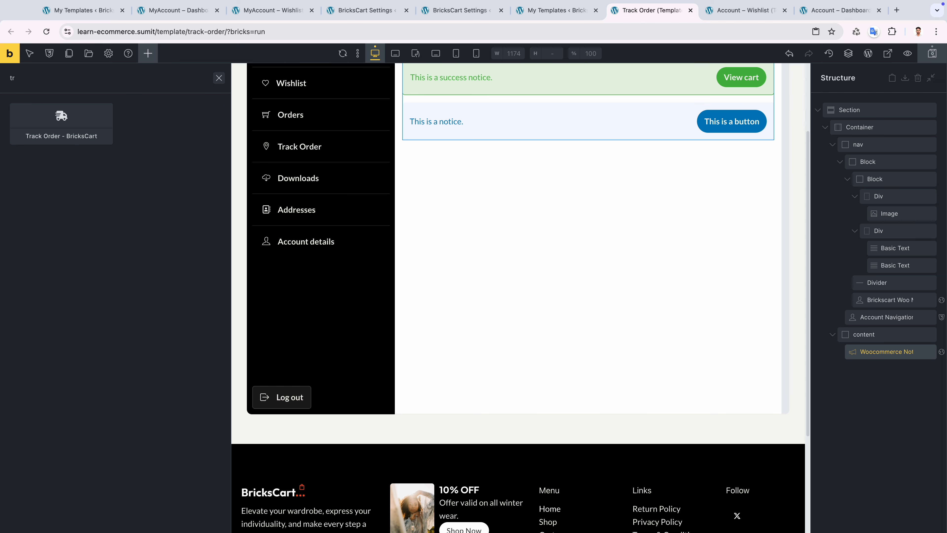
left_click_drag(61, 118, 777, 394)
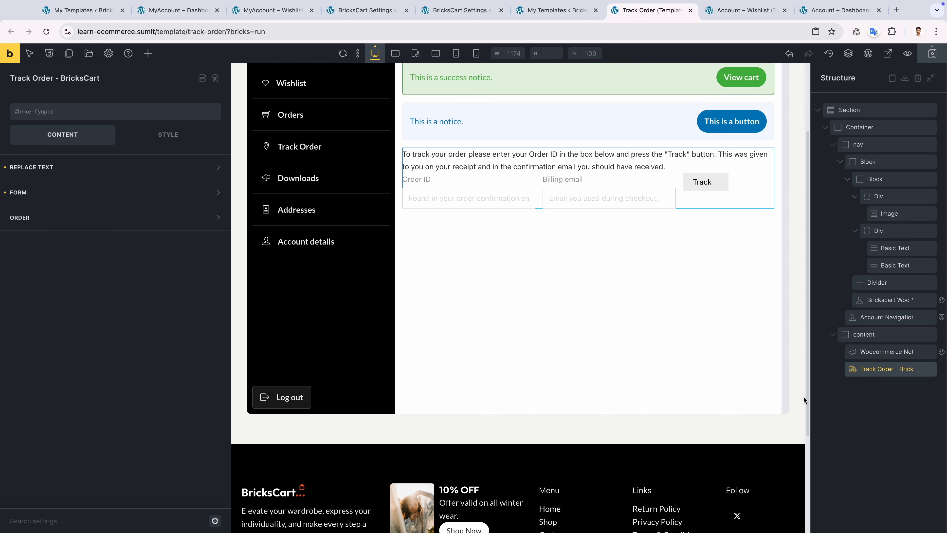
Add the existing classes lato-400 and b-fs-base to the Track Order - BricksCart element.
scroll(604, 244, "up", 1)
left_click(80, 112)
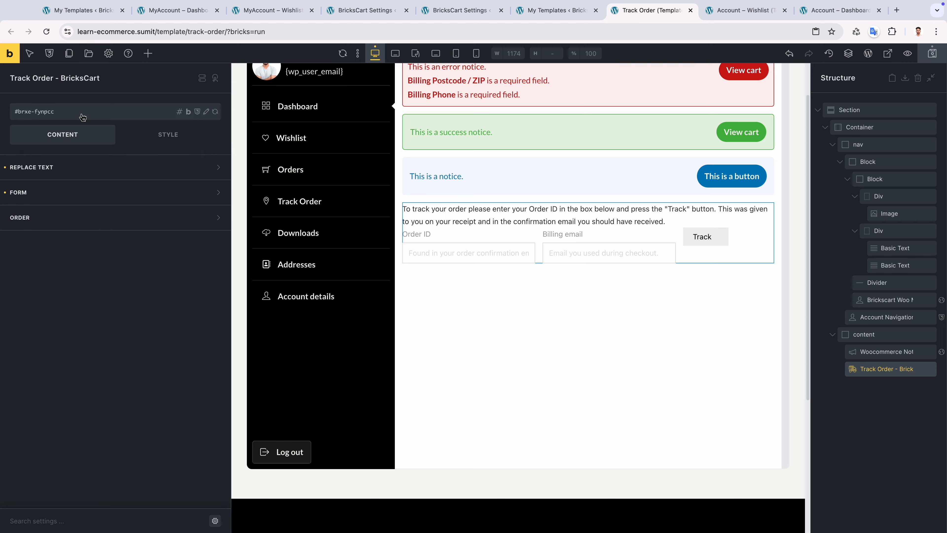
left_click(47, 298)
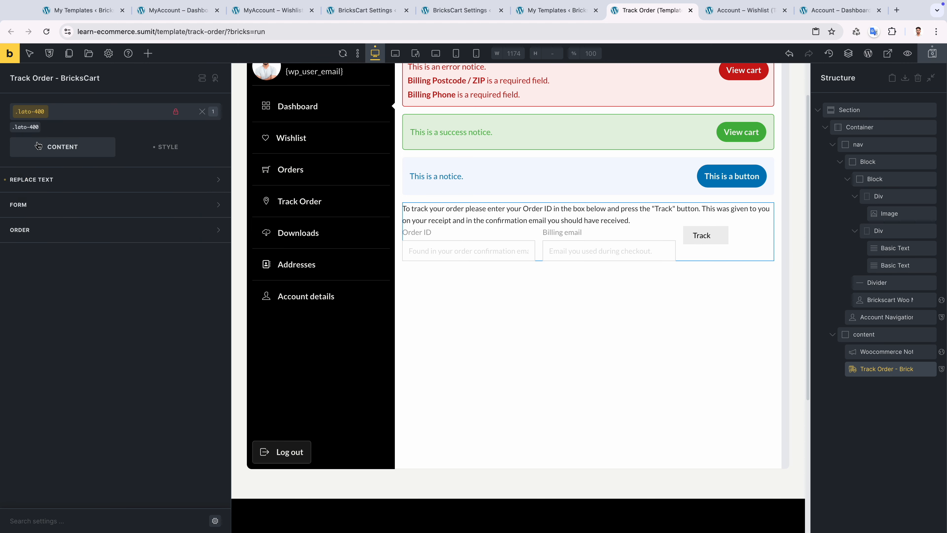
left_click(56, 112)
scroll(47, 282, "down", 5)
left_click(46, 275)
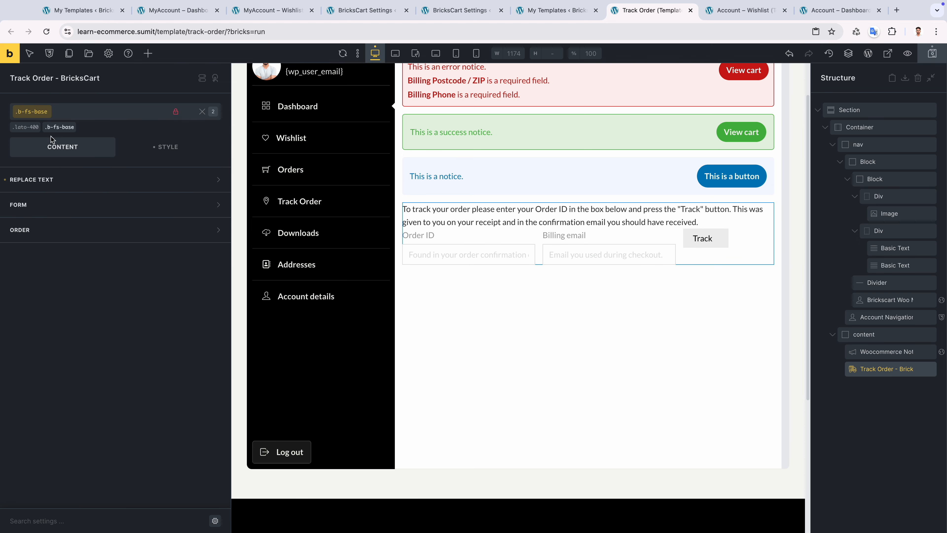
Set the Track Order element's form direction to vertical (column).
left_click(67, 213)
scroll(67, 214, "down", 1)
scroll(68, 214, "down", 1)
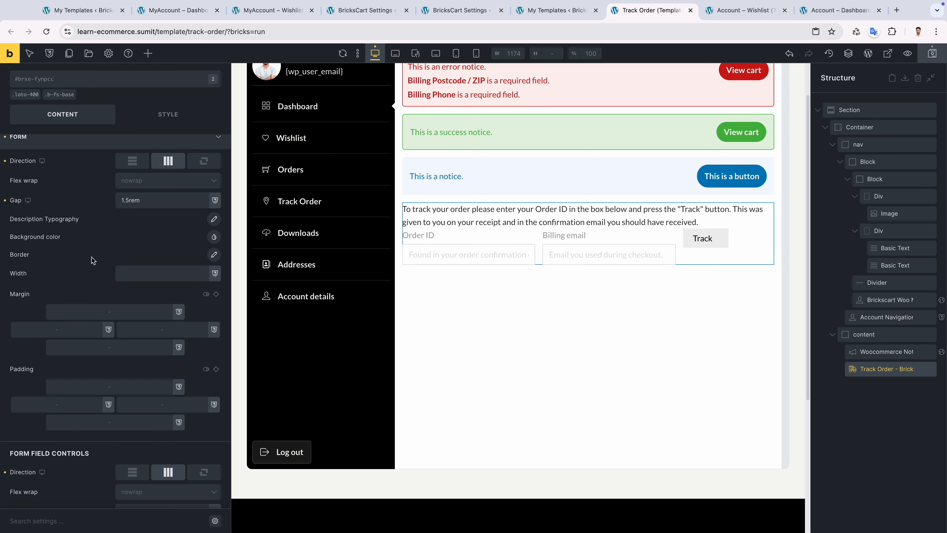
scroll(94, 260, "down", 1)
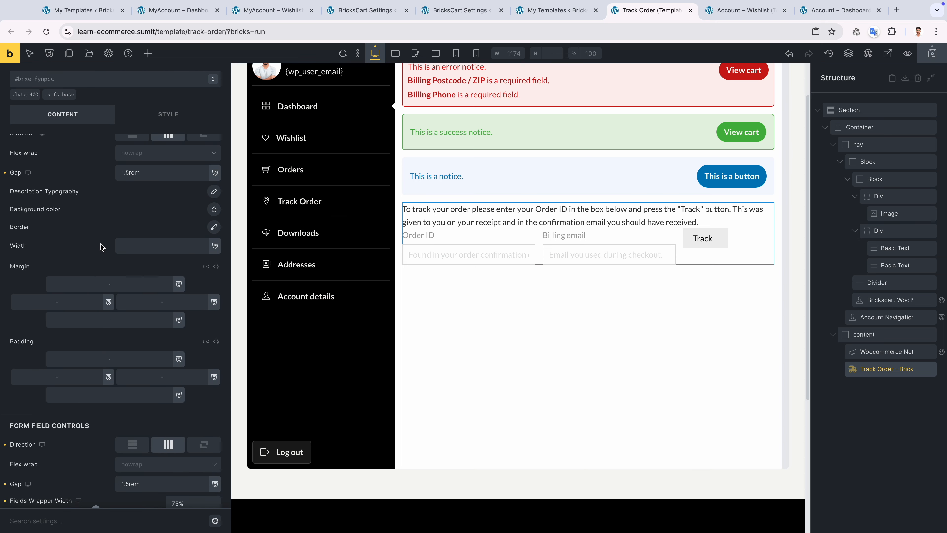
scroll(149, 261, "up", 2)
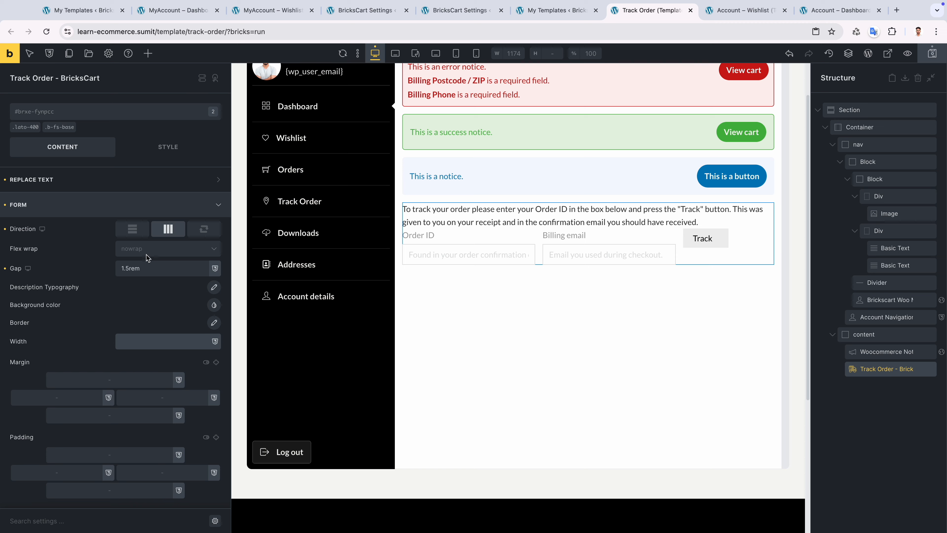
scroll(147, 275, "up", 1)
left_click(133, 182)
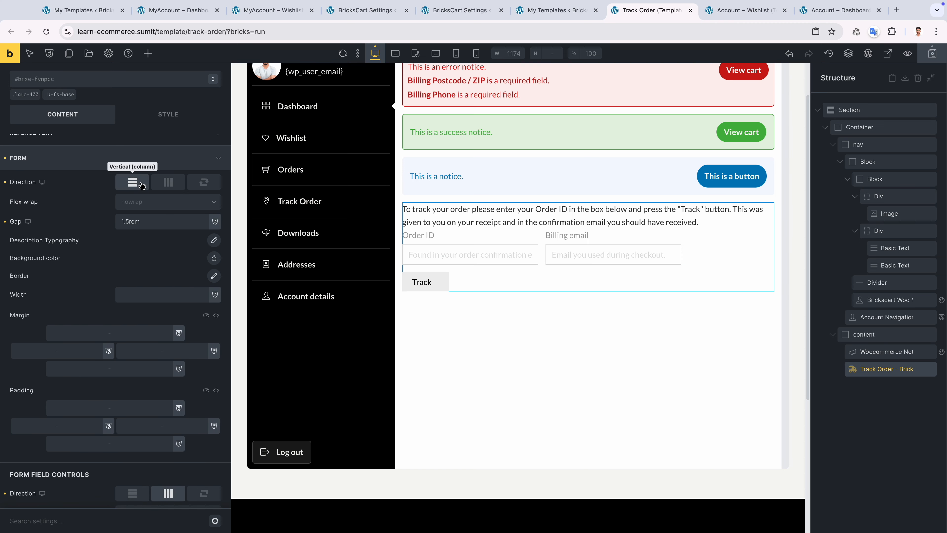
Set the Fields Wrapper Width of the Track Order form fields to 100%.
scroll(145, 241, "down", 5)
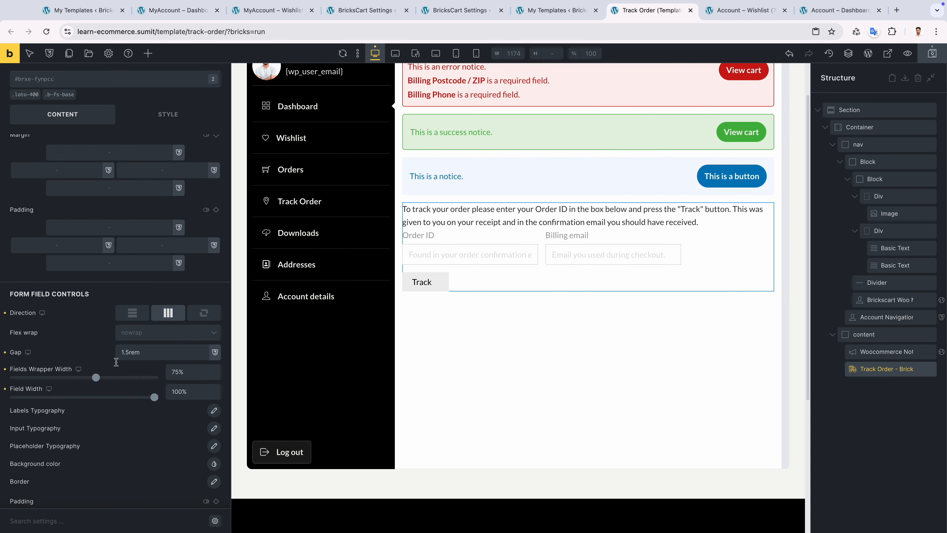
right_click(102, 382)
left_click(111, 376)
left_click_drag(99, 380, 158, 378)
scroll(170, 386, "down", 1)
scroll(170, 388, "down", 1)
scroll(130, 347, "up", 2)
Add the existing button__black class to the Track Order element.
left_click(96, 78)
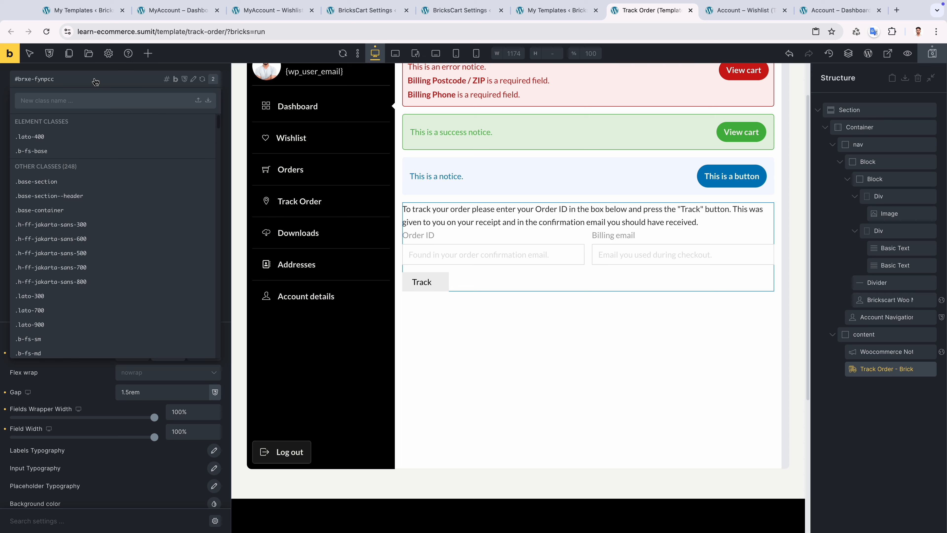
type("butt")
left_click(80, 182)
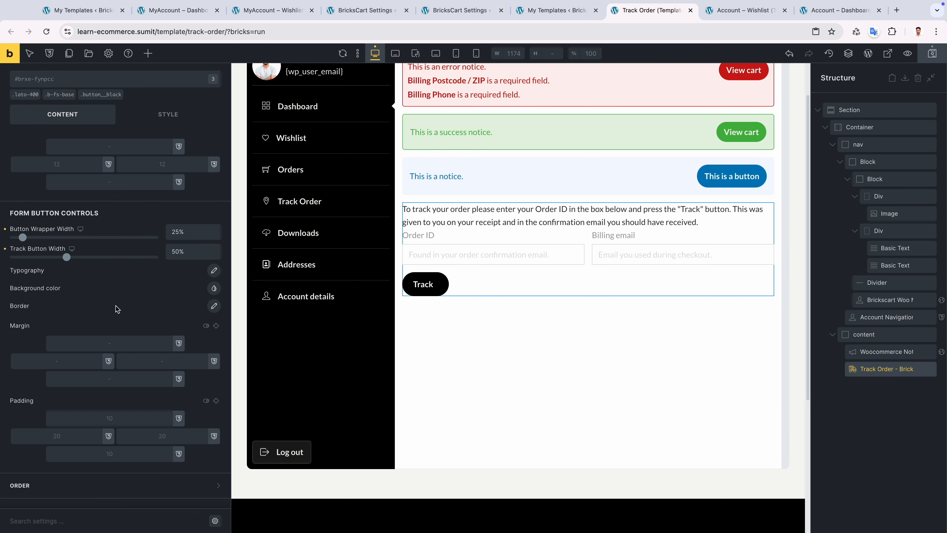
Center the text of the form's Track button through its typography settings.
scroll(131, 250, "up", 1)
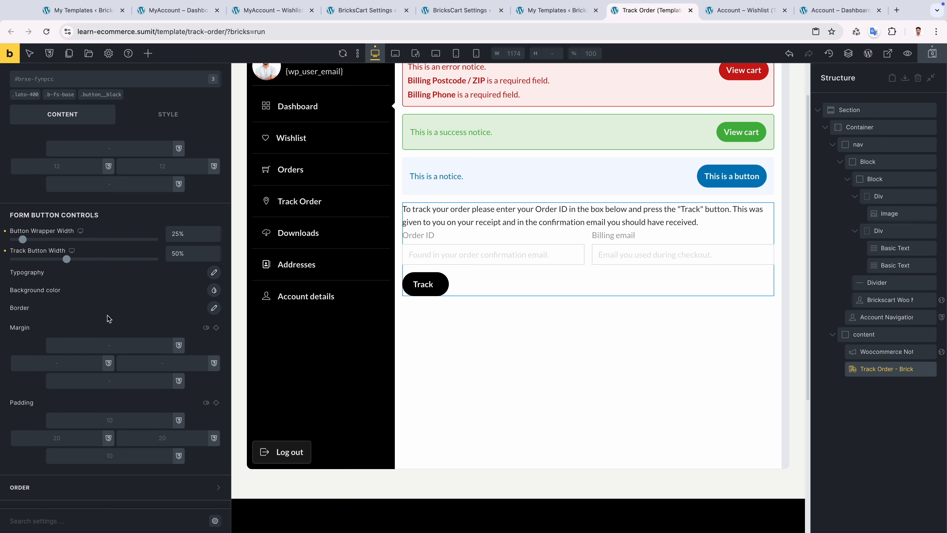
scroll(108, 341, "down", 1)
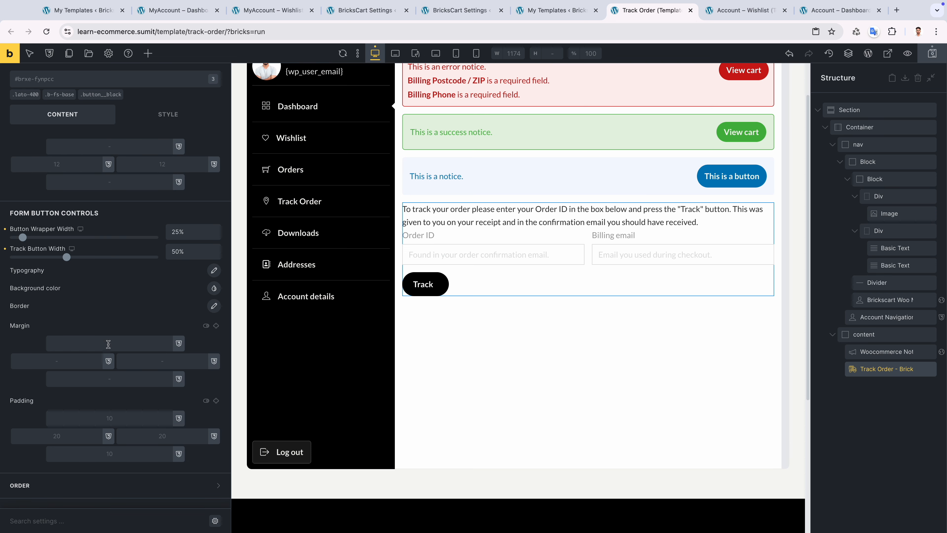
left_click(211, 276)
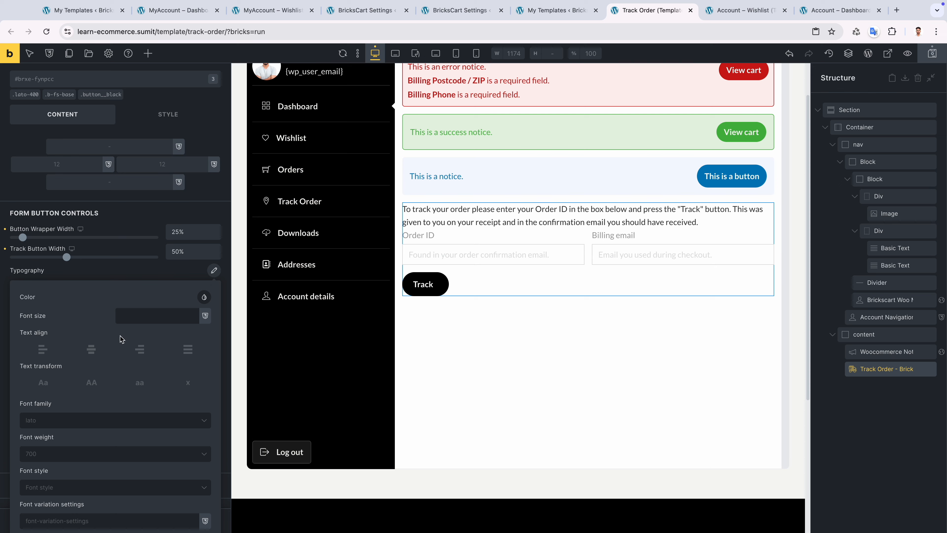
scroll(100, 329, "down", 2)
left_click(94, 328)
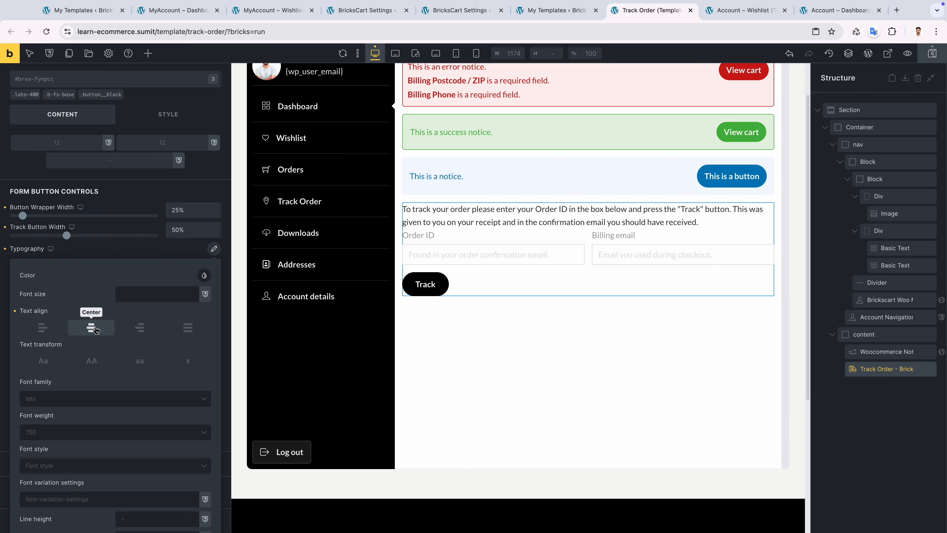
left_click(117, 247)
Add the existing classes form-field-border-light, form-field-input-size-base and field-border-radius-sm to the Track Order element.
scroll(107, 340, "up", 11)
scroll(104, 357, "up", 5)
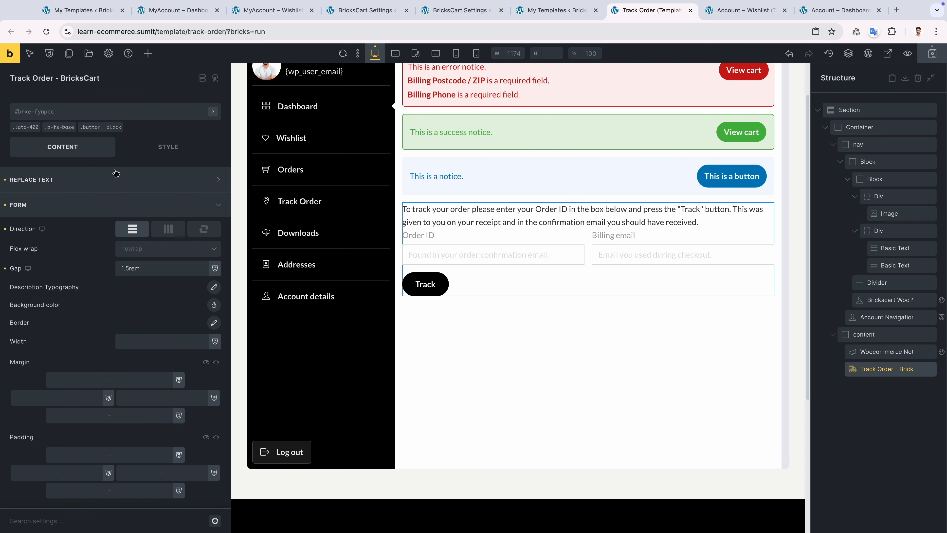
left_click(110, 114)
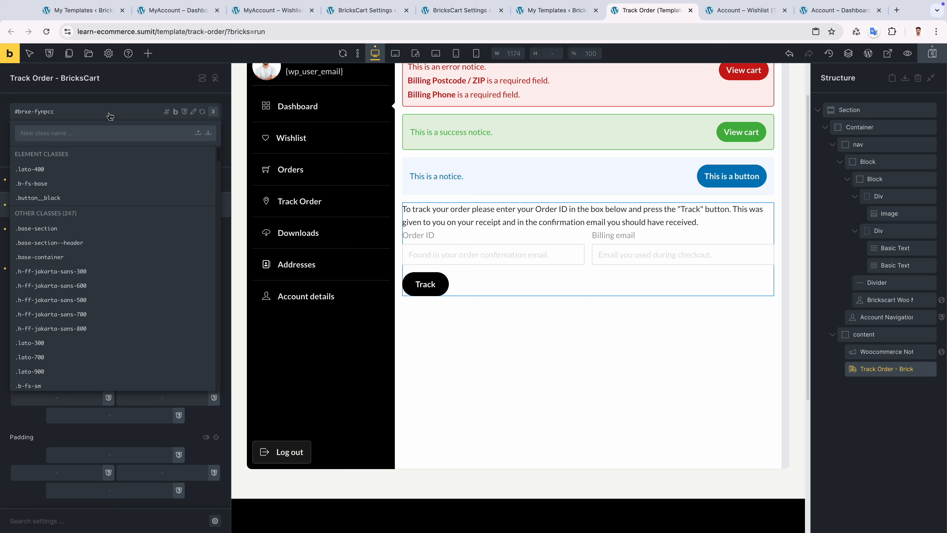
type("field")
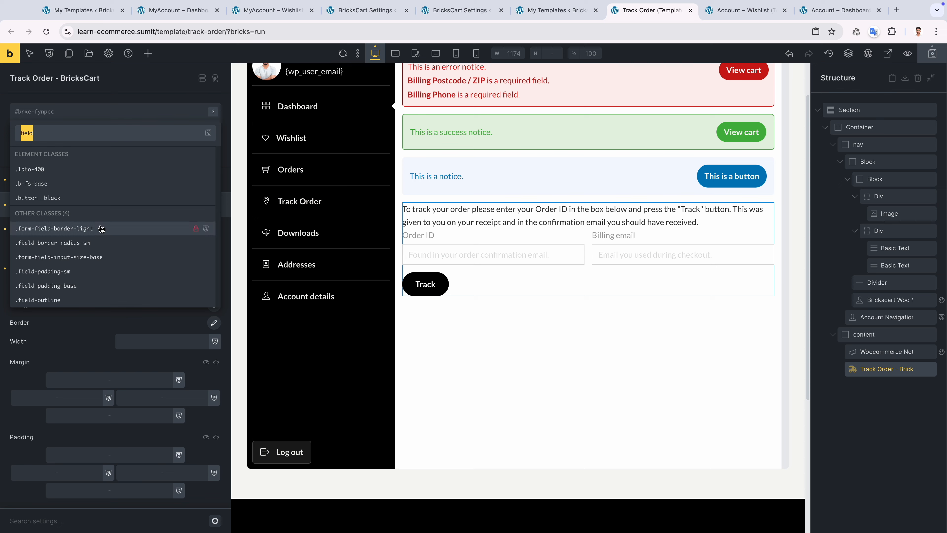
left_click(56, 228)
left_click(112, 111)
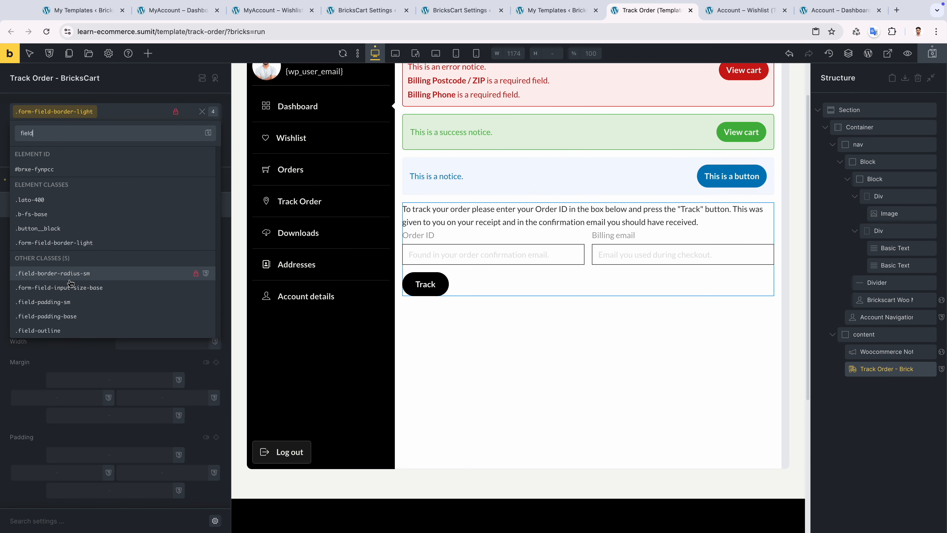
left_click(71, 287)
left_click(116, 116)
left_click(75, 287)
Add the existing classes field-padding-sm and field-outline to the Track Order element.
left_click(120, 114)
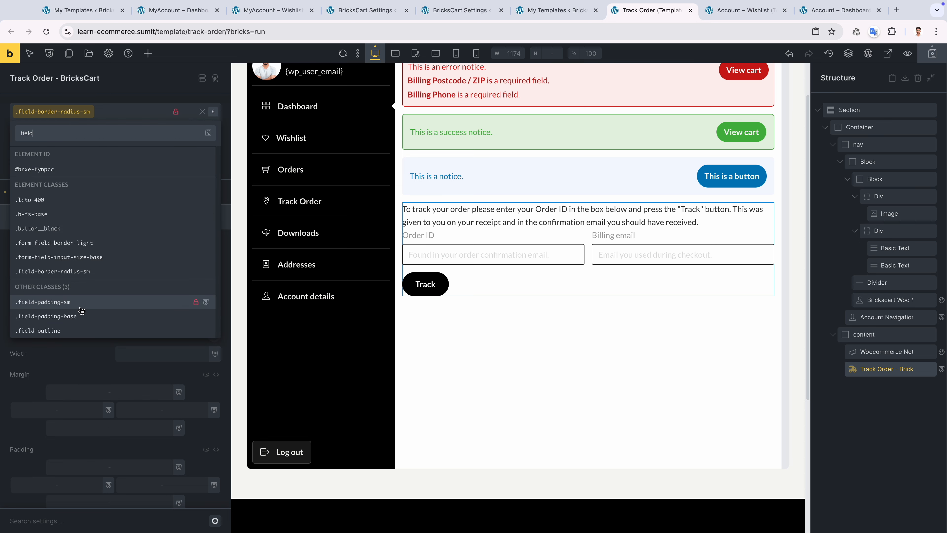
left_click(74, 302)
left_click(112, 113)
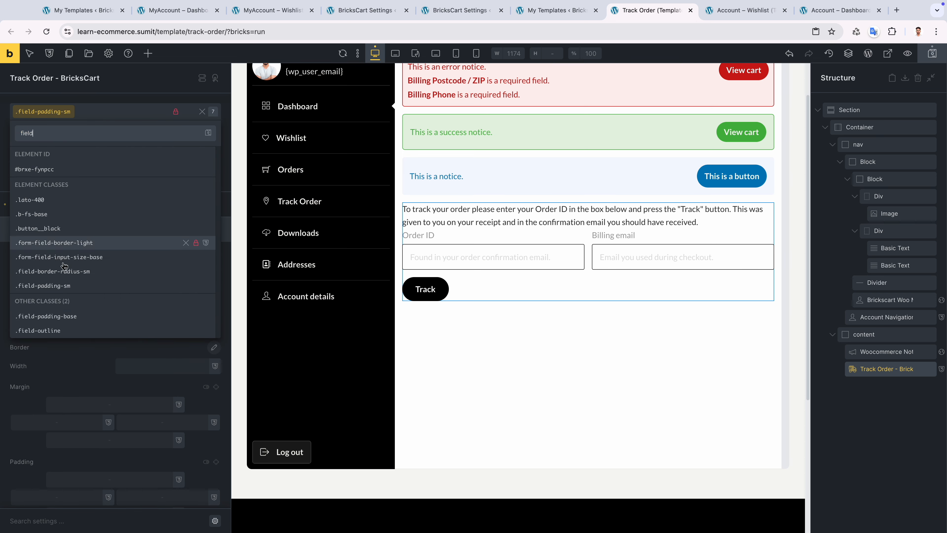
left_click(67, 330)
left_click(85, 152)
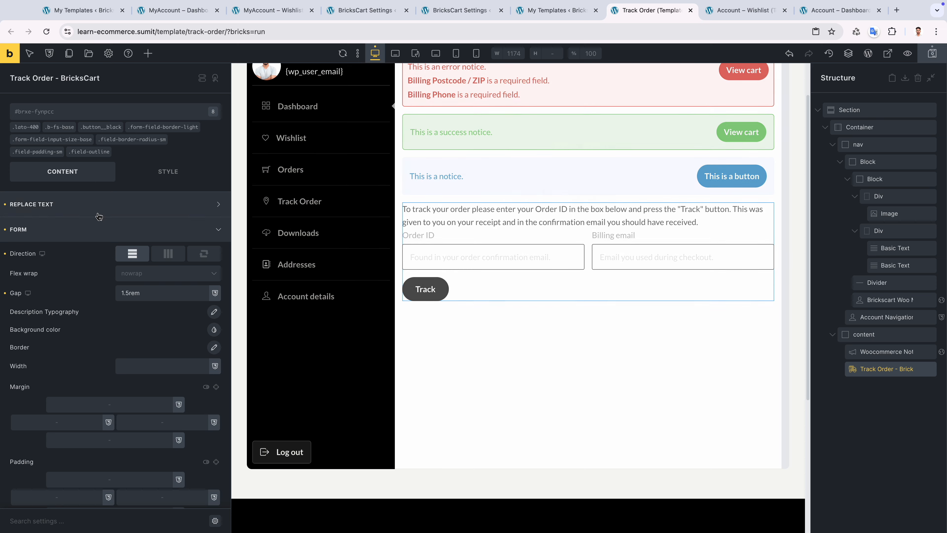
Set the border color of the Track Order form fields to var(--bc-dark-beige).
scroll(112, 284, "down", 3)
scroll(112, 284, "down", 5)
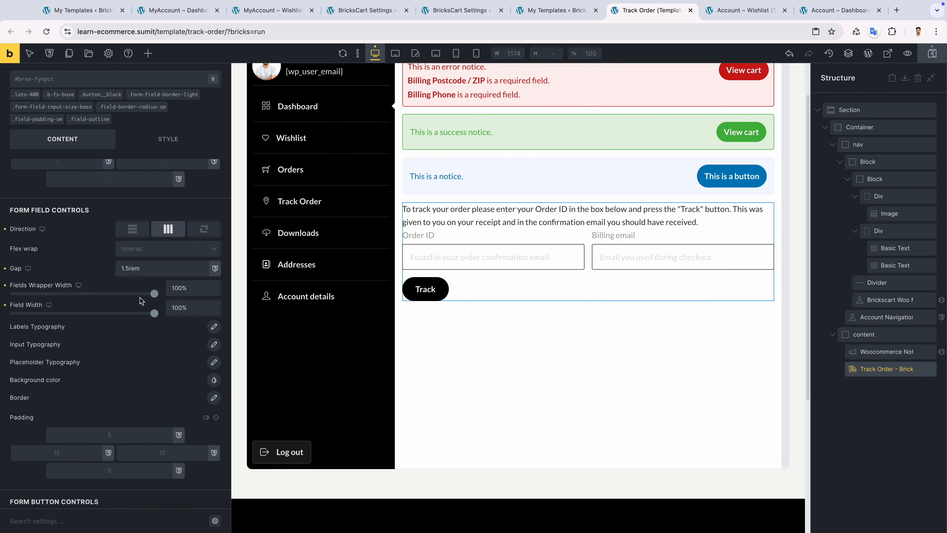
scroll(141, 304, "down", 3)
left_click(213, 325)
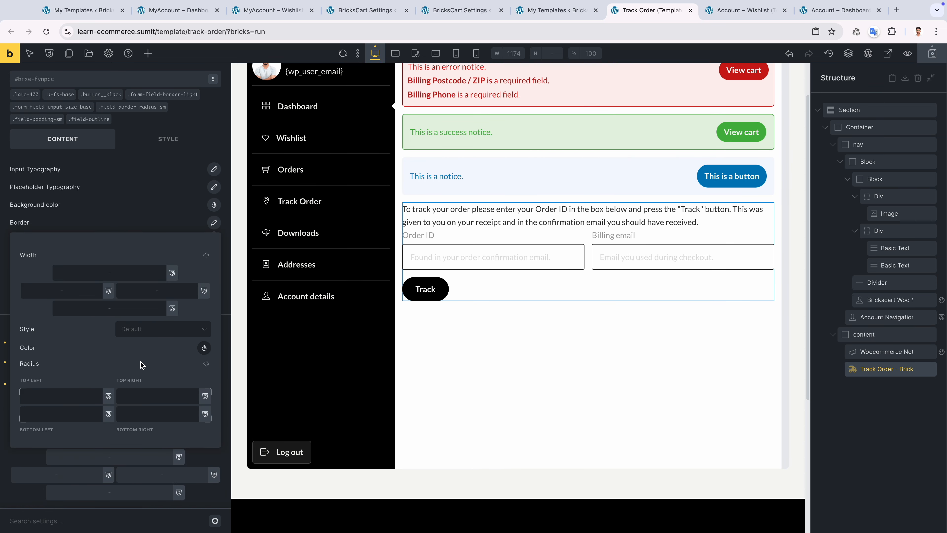
left_click(205, 346)
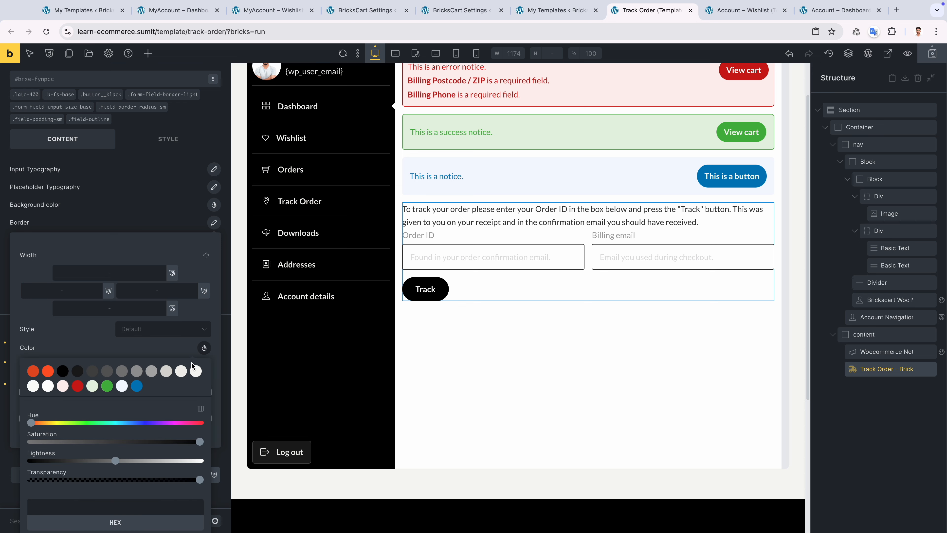
left_click(167, 371)
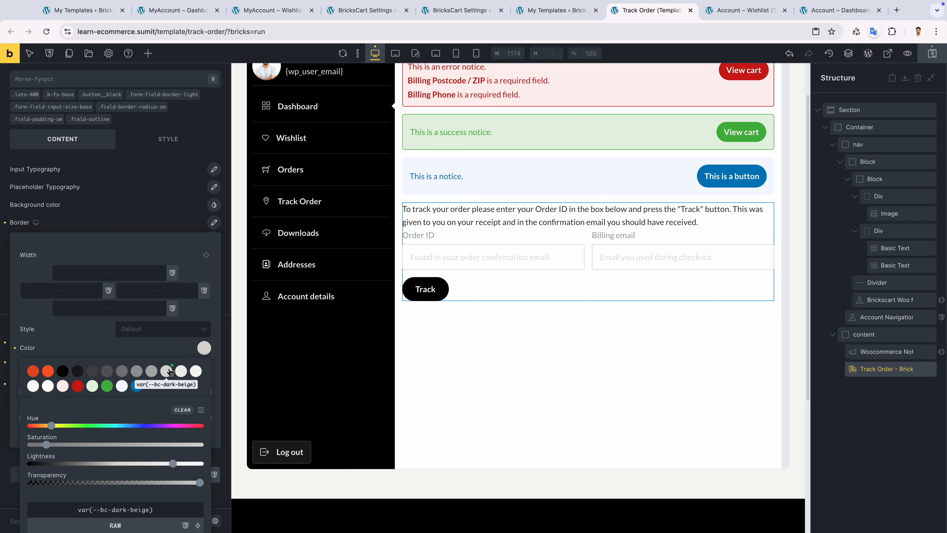
left_click(162, 230)
Set the gap of the overall Track Order form to 1.7rem.
scroll(103, 349, "up", 8)
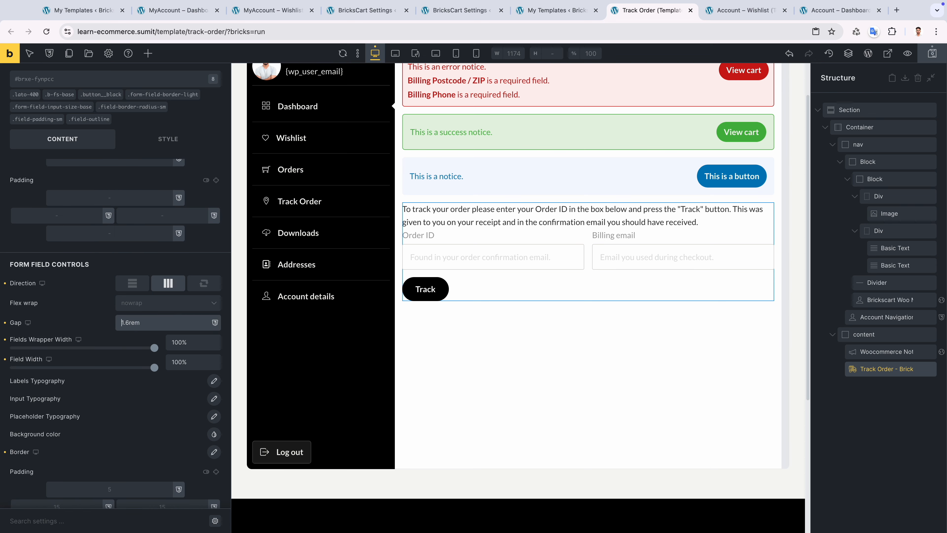
scroll(146, 343, "up", 10)
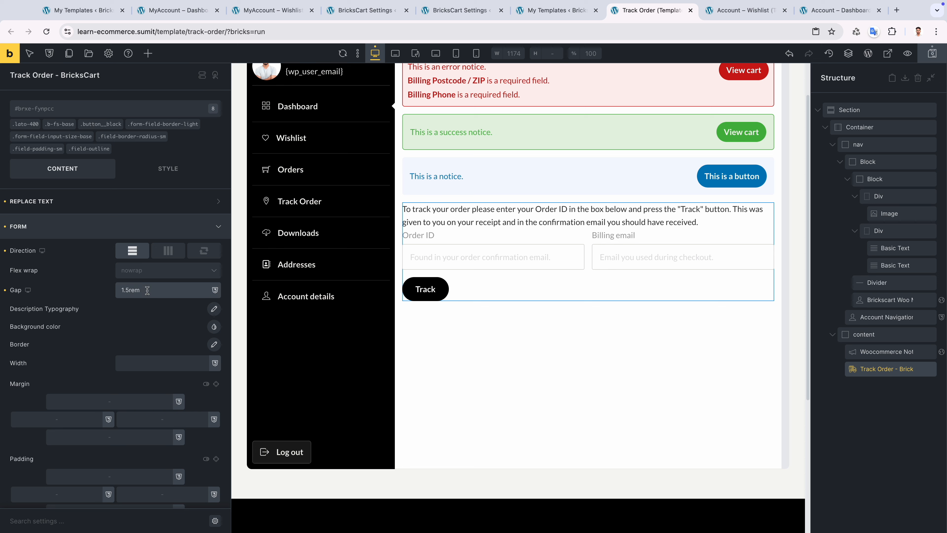
key("Up")
key("Up")
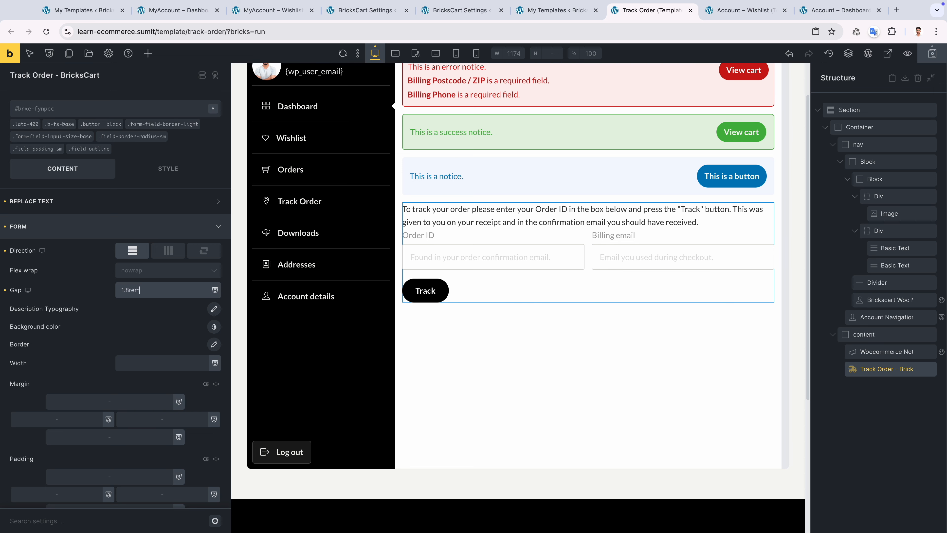
key("Down")
scroll(129, 275, "up", 1)
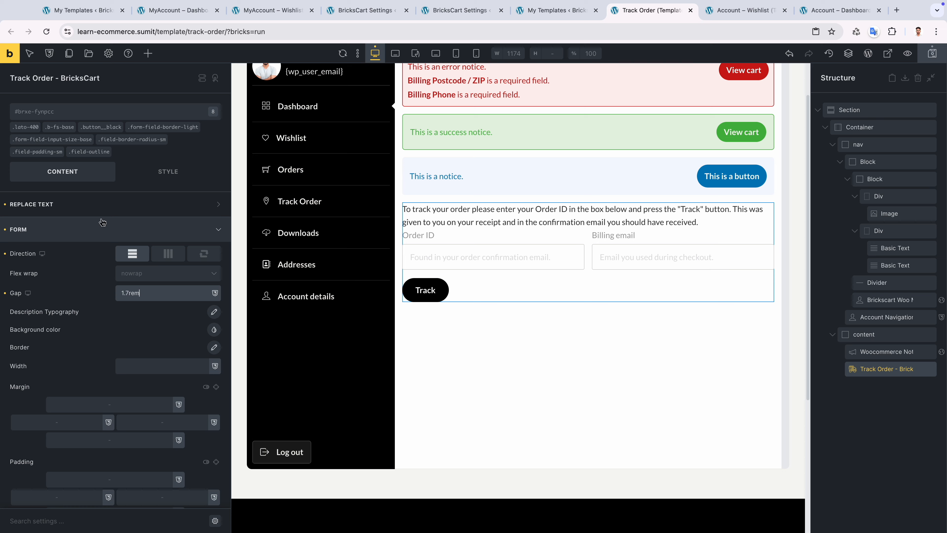
left_click(104, 204)
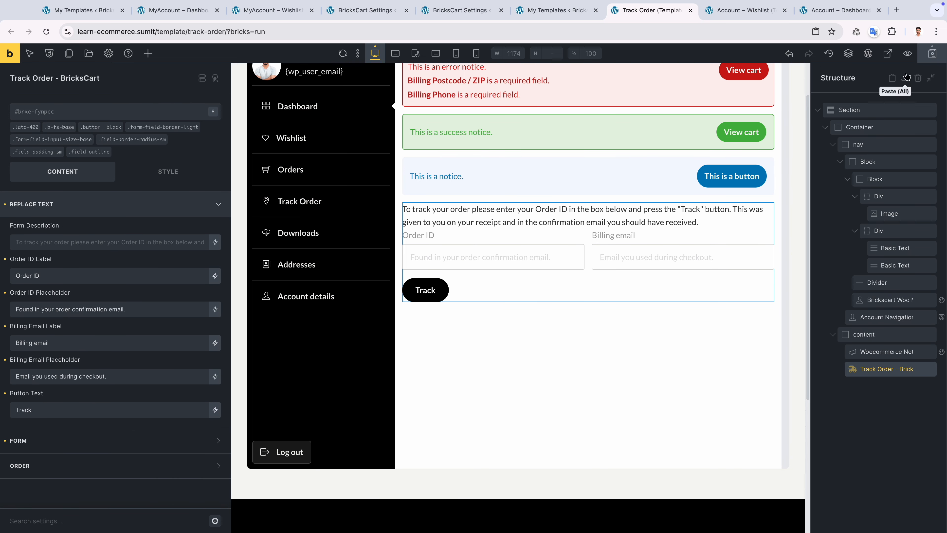
left_click(127, 204)
left_click(125, 226)
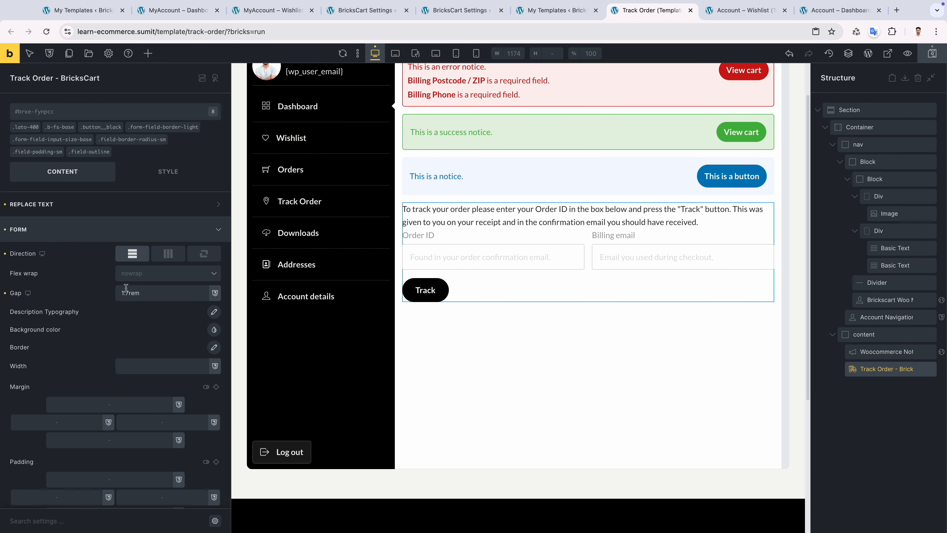
Set the text color of the Track Order form's description to var(--bc-very-light-black).
left_click(214, 306)
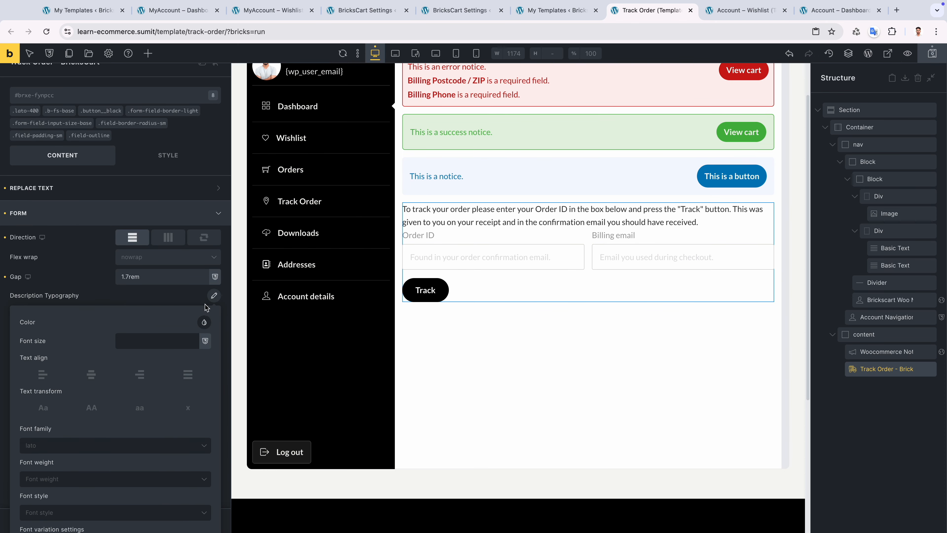
scroll(204, 262, "down", 3)
left_click(204, 247)
left_click(96, 275)
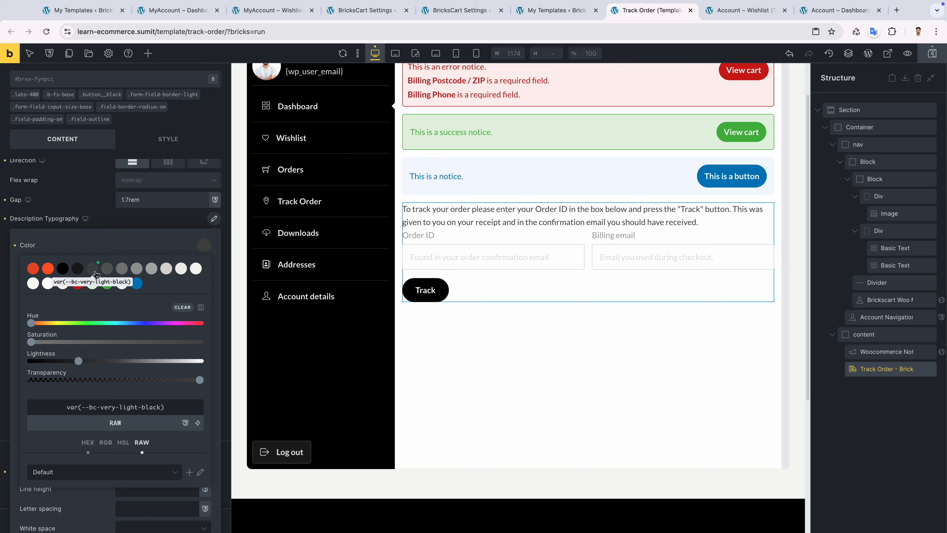
left_click(114, 248)
left_click(117, 228)
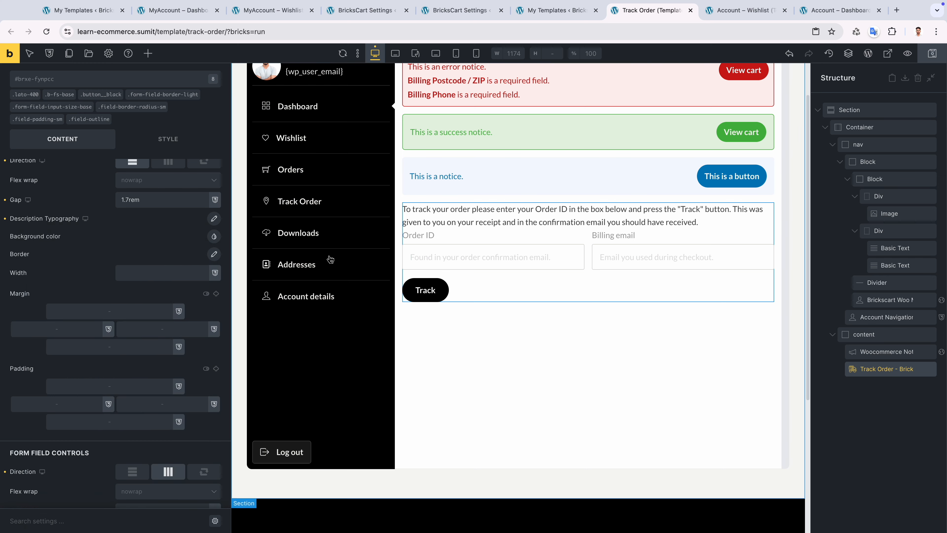
Reload the live Track Order account page and compare its form with the finished demo site's version.
key("ctrl+Right")
left_click(46, 32)
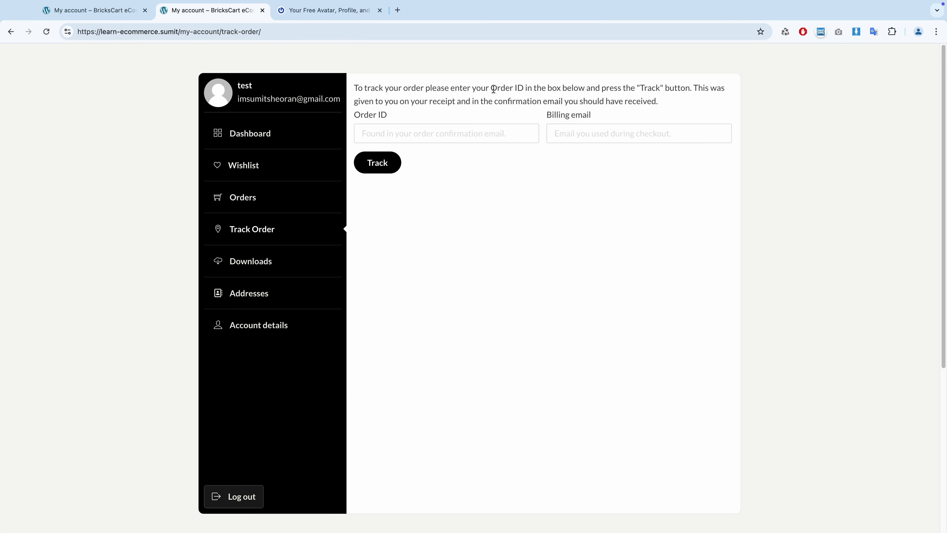
left_click(104, 10)
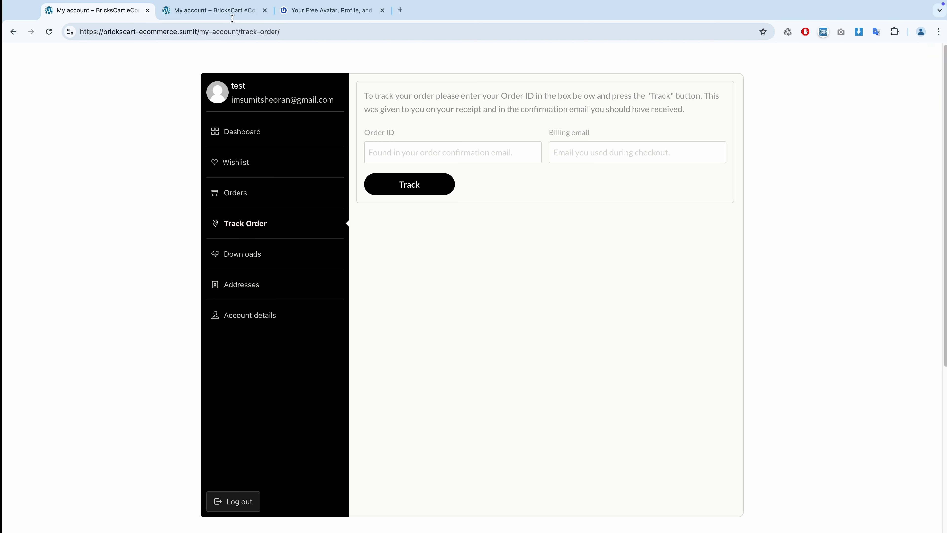
left_click(242, 15)
key("ctrl+Left")
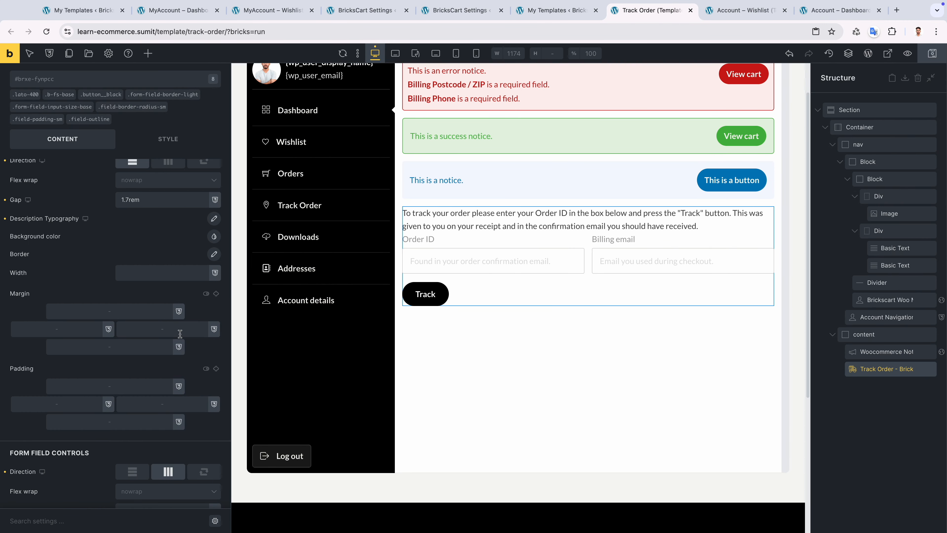
Close the builder pages of the Track Order and Account – Wishlist templates.
scroll(180, 334, "down", 1)
scroll(180, 334, "up", 3)
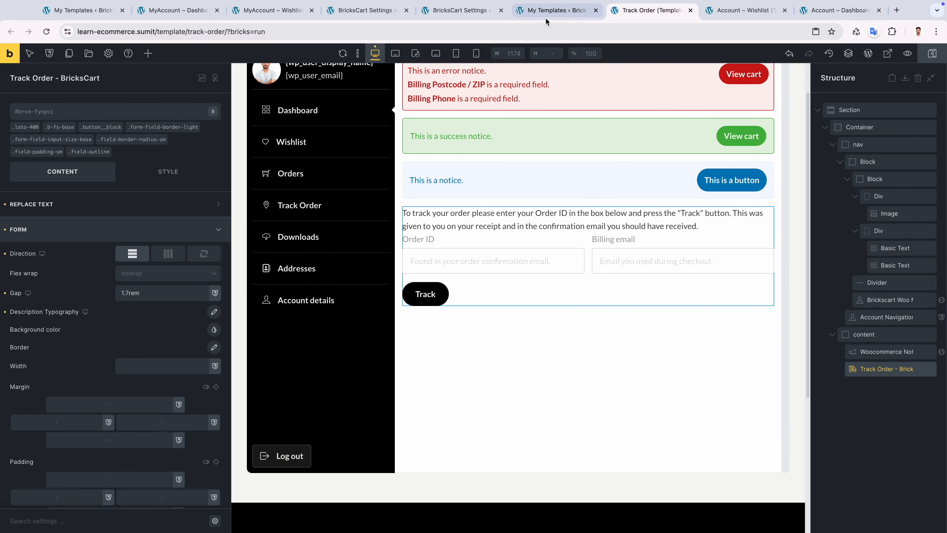
left_click(691, 10)
left_click(691, 10)
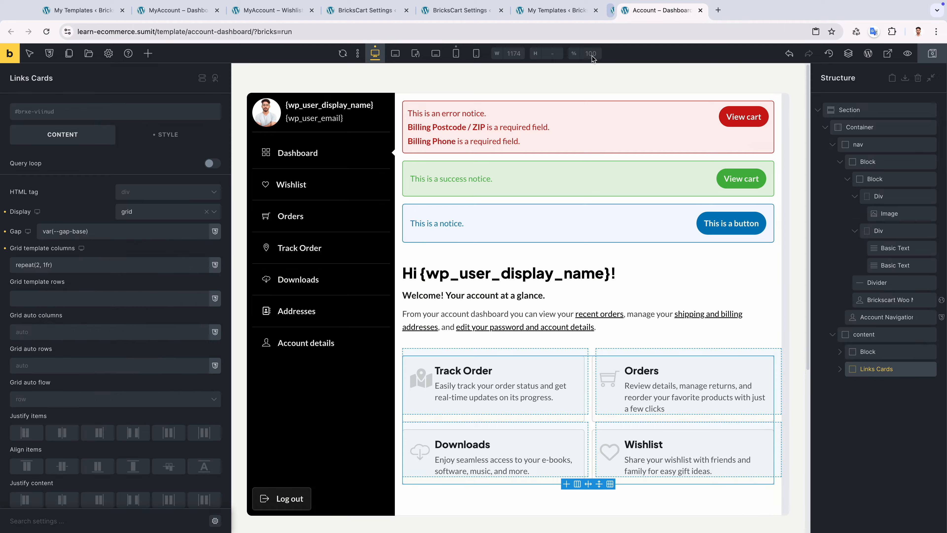
Review the dashboard and wishlist account pages on the live learn-ecommerce site.
key("ctrl+Right")
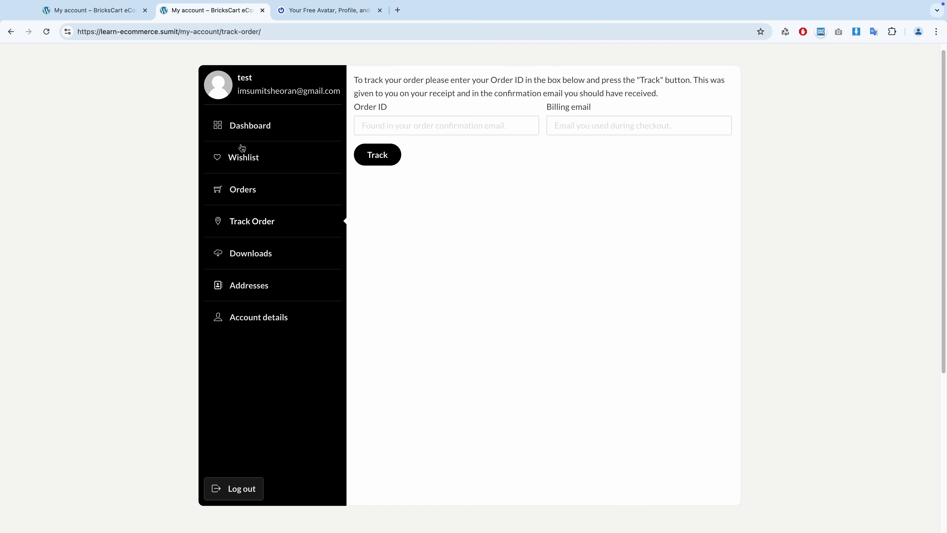
scroll(178, 220, "up", 1)
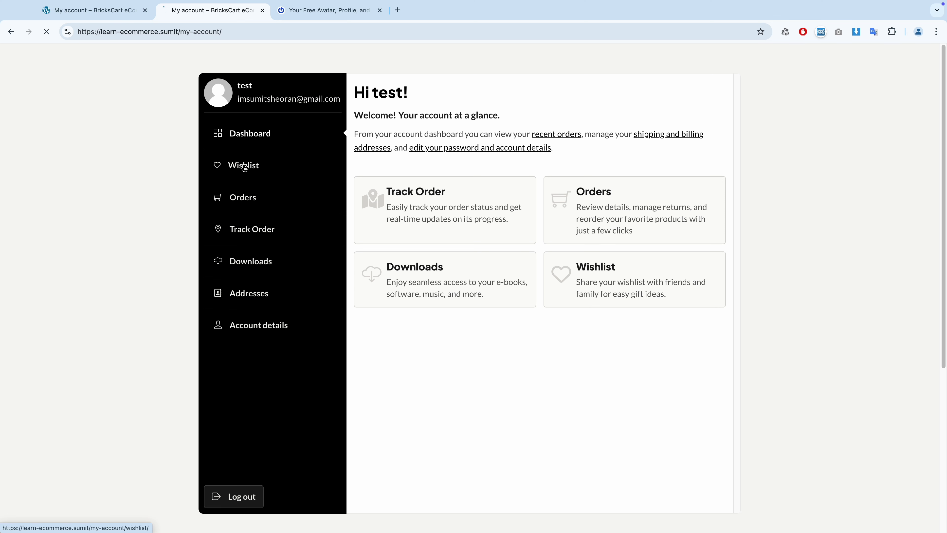
scroll(463, 321, "down", 4)
scroll(477, 381, "up", 4)
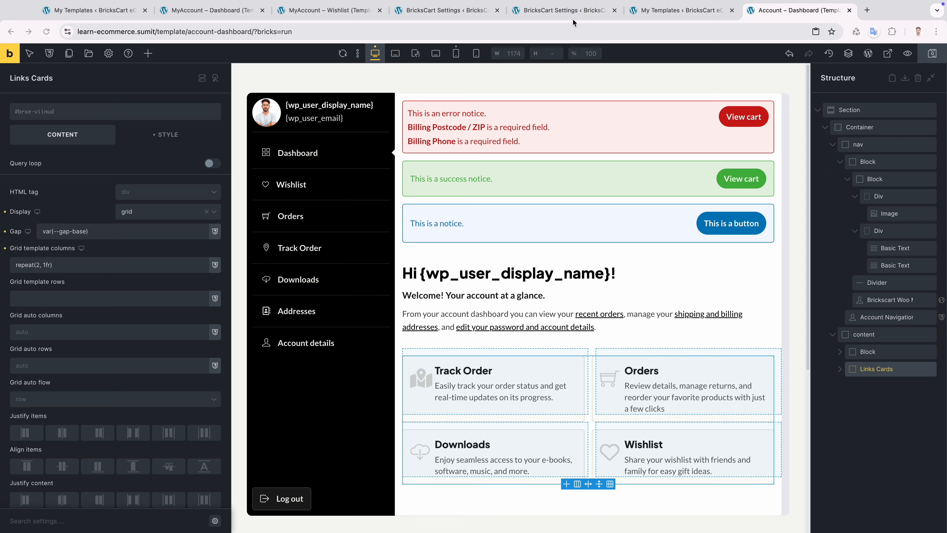
Start a new Bricks template from the My Templates list and title it "Account - Orders".
left_click(574, 10)
left_click(658, 11)
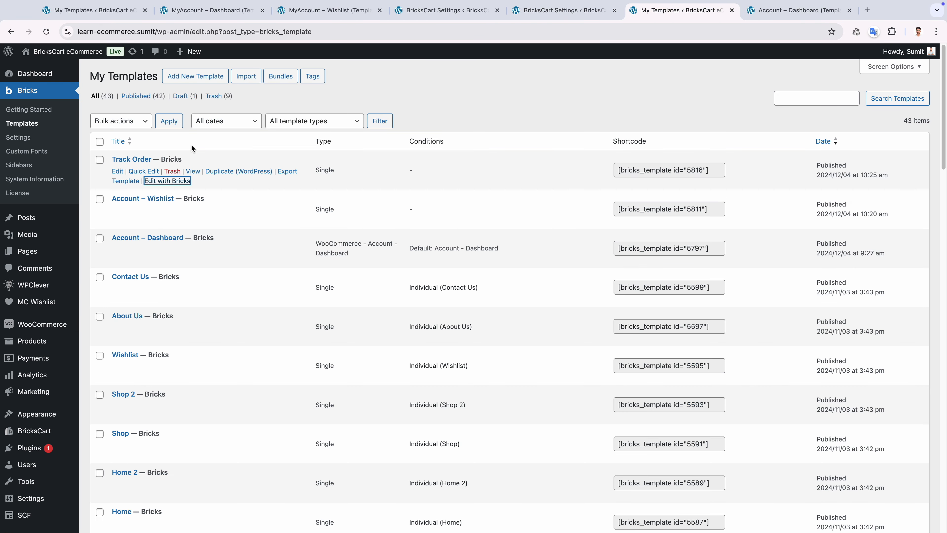
left_click(210, 80, "super")
left_click(707, 15)
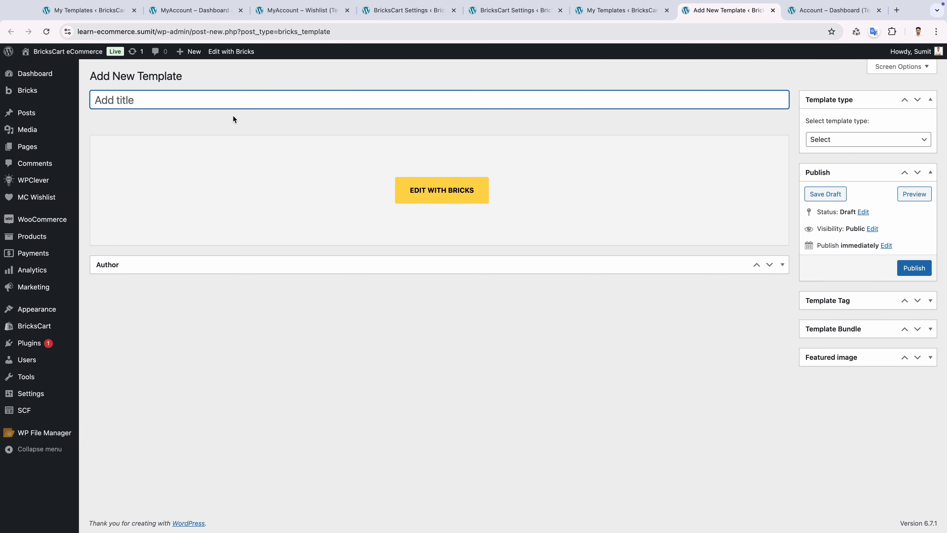
type("A")
Assign the WooCommerce - Account - Orders template type to the new template and publish it.
left_click(868, 139)
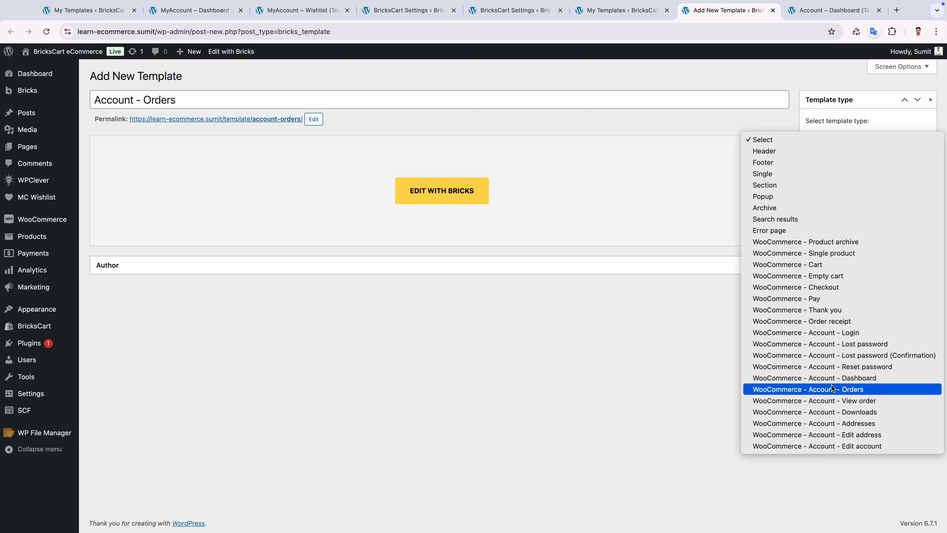
left_click(894, 387)
left_click(886, 147)
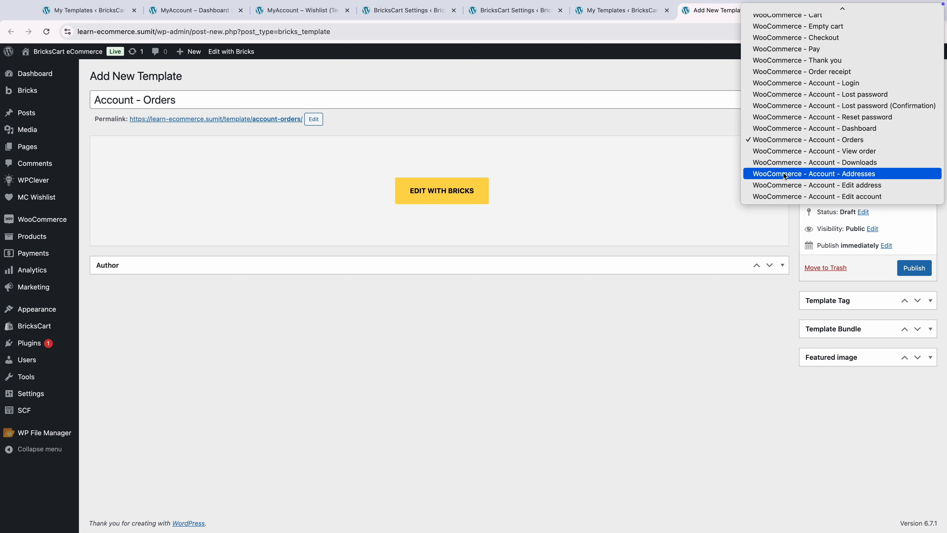
left_click(782, 144)
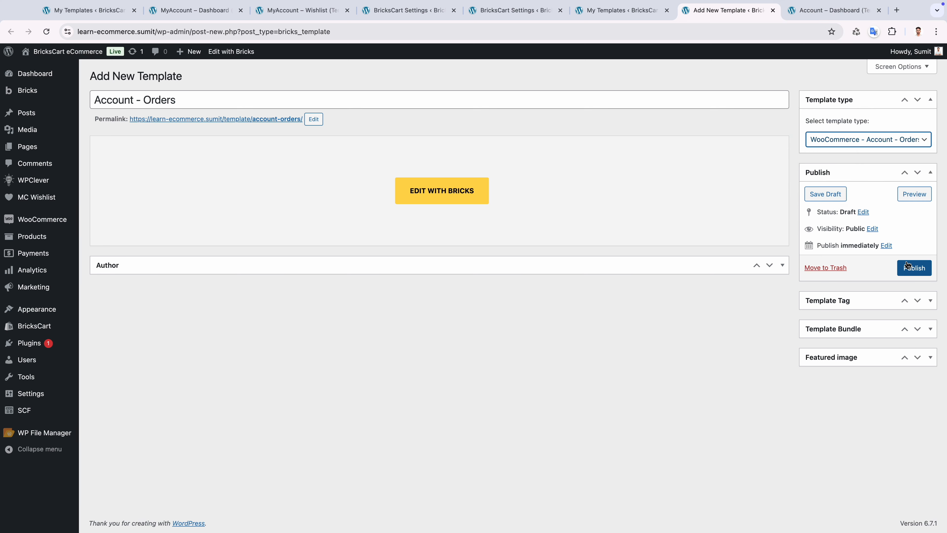
left_click(914, 268)
Open the Account - Orders template in the Bricks builder and close its WordPress edit page.
left_click(454, 222, "super")
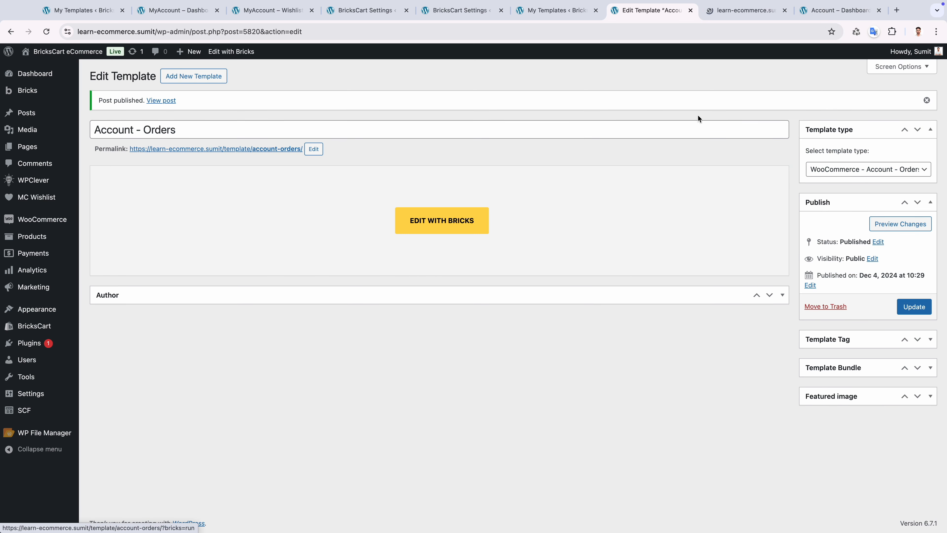
left_click(691, 10)
left_click(708, 11)
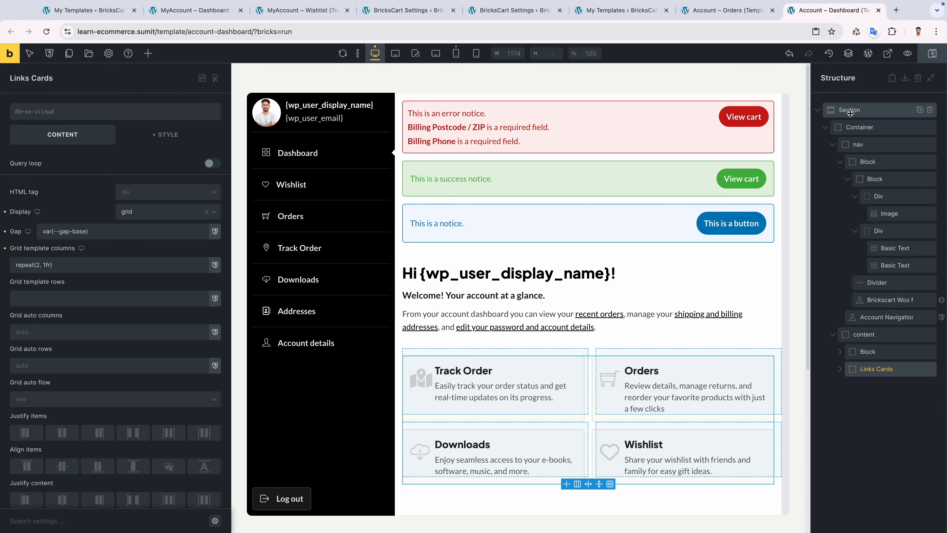
Copy all elements of the Account – Dashboard template and paste them into the empty Account – Orders template.
left_click(892, 80)
key("ctrl+shift+Tab")
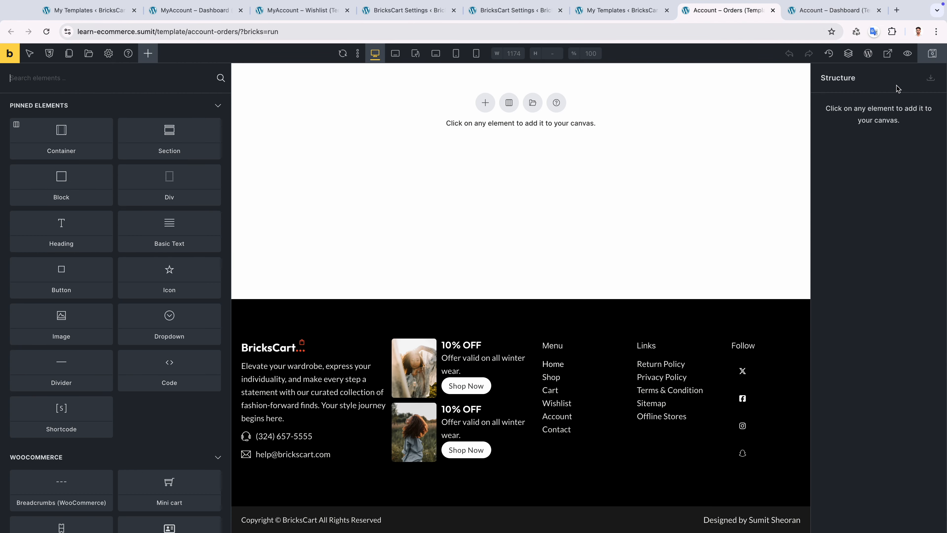
left_click(931, 78)
Reduce the pasted content area to the Woocommerce Notice placed directly inside content, deleting Links Cards and the inner Block, and save the template.
scroll(914, 405, "down", 5)
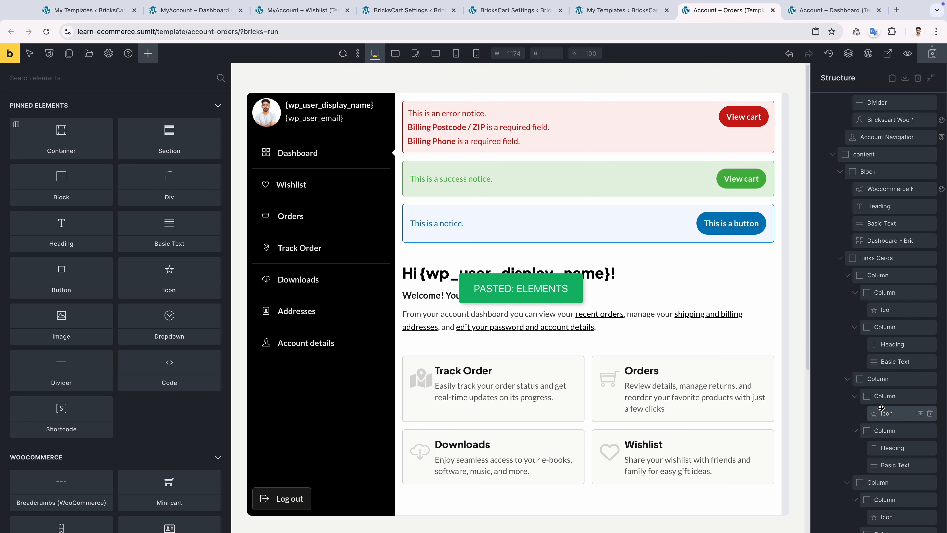
left_click(930, 257)
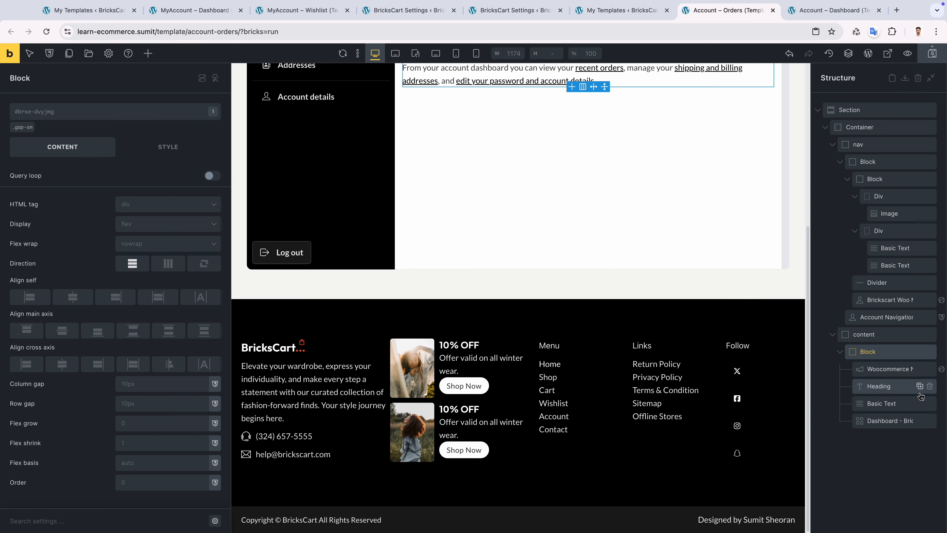
left_click_drag(891, 368, 891, 348)
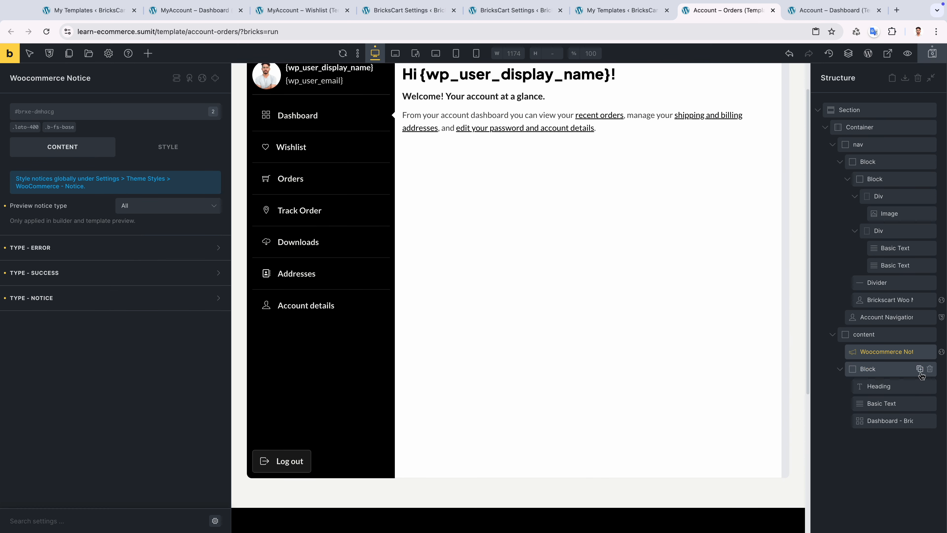
left_click(929, 369)
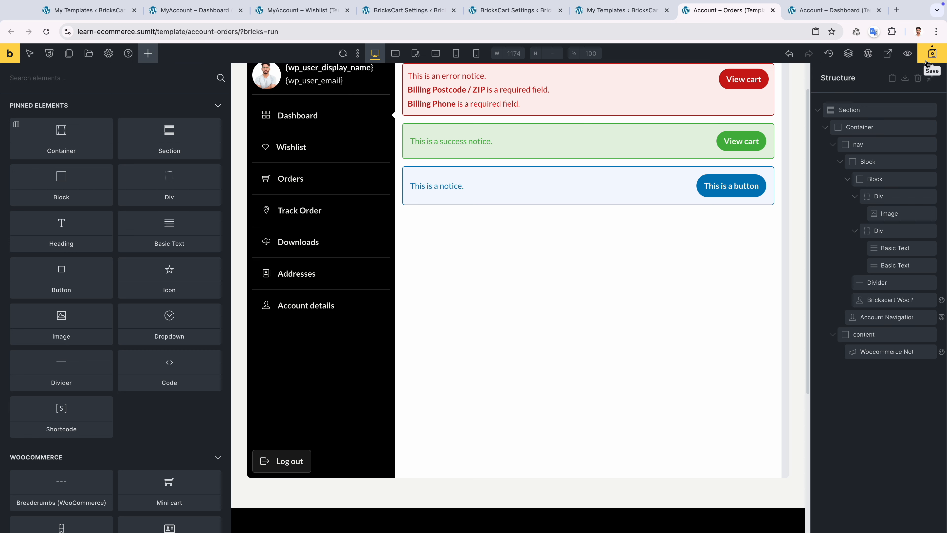
left_click(932, 53)
Add an Account - Orders element directly below the Woocommerce Notice inside content.
left_click(870, 349)
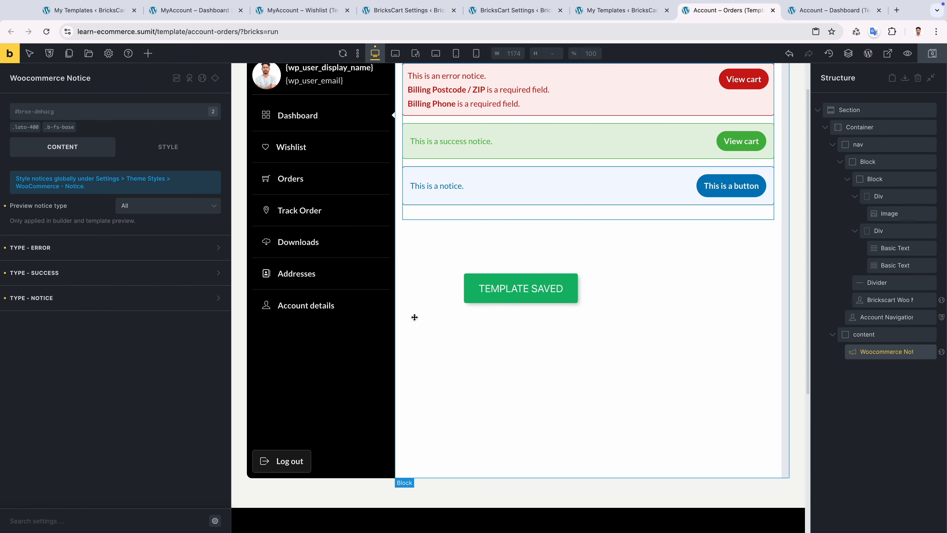
left_click(148, 54)
type("order")
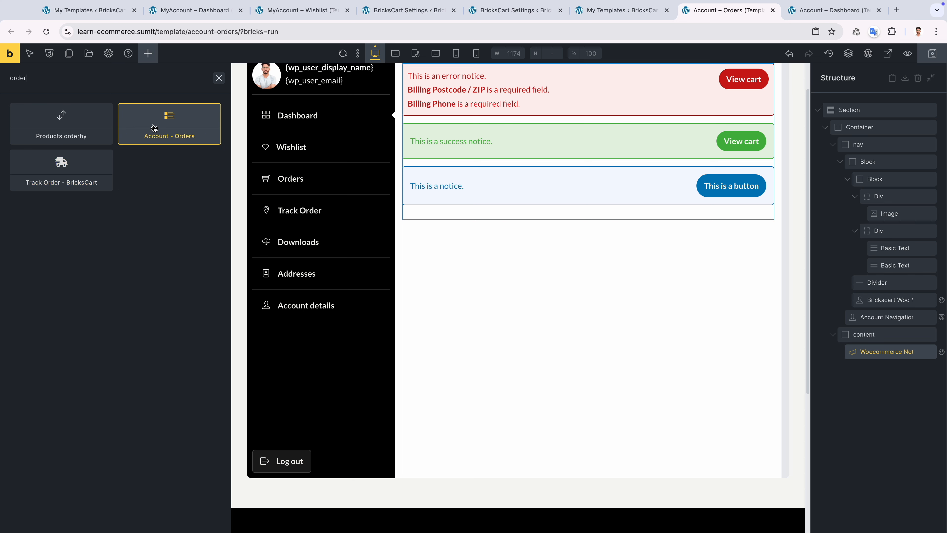
left_click(169, 137)
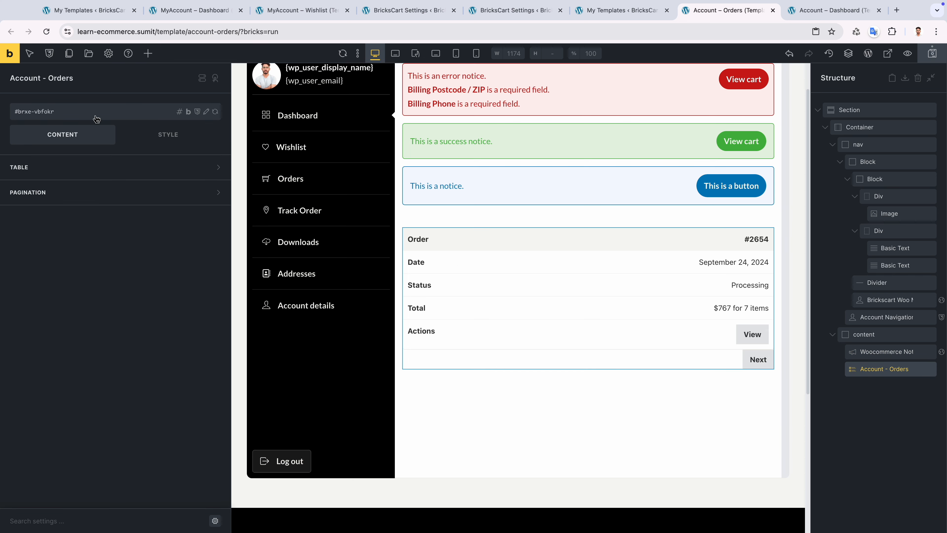
Apply the global class button__black to the Account - Orders element and save the template.
left_click(97, 119)
type("butt")
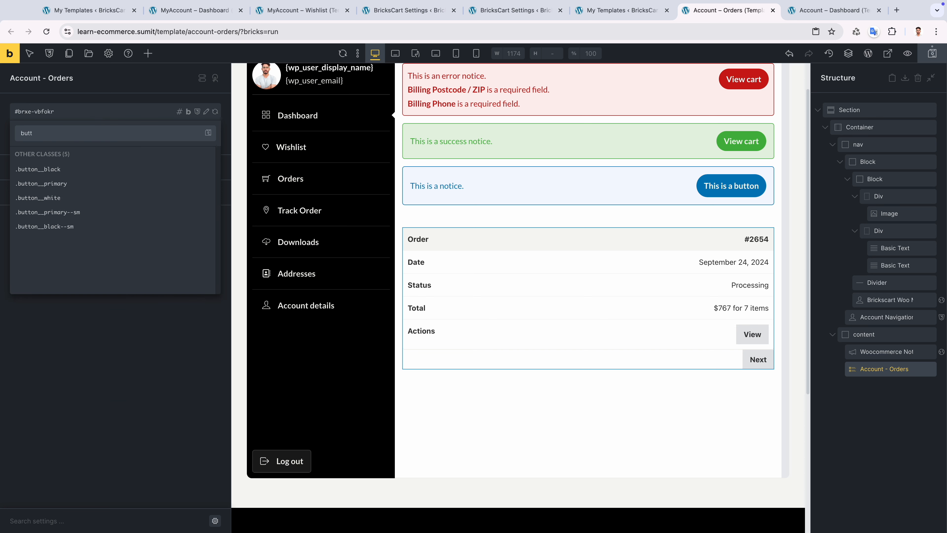
left_click(101, 169)
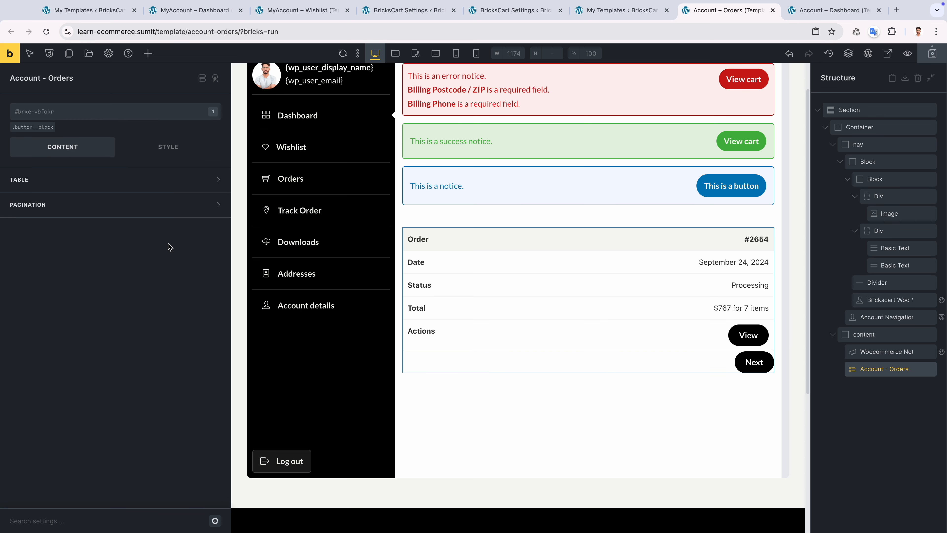
key("ctrl+s")
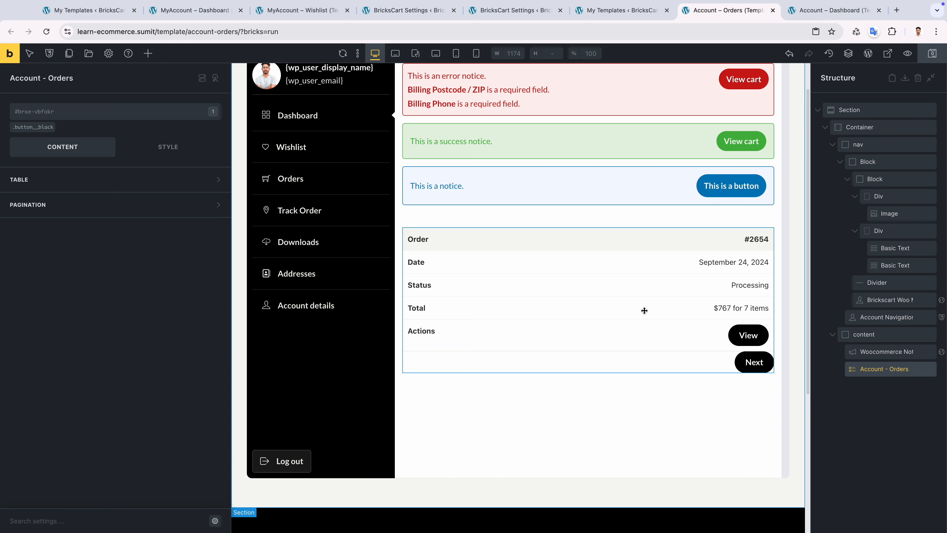
Examine the orders list on the live My account Orders page, especially how each order's status is styled.
scroll(655, 304, "up", 1)
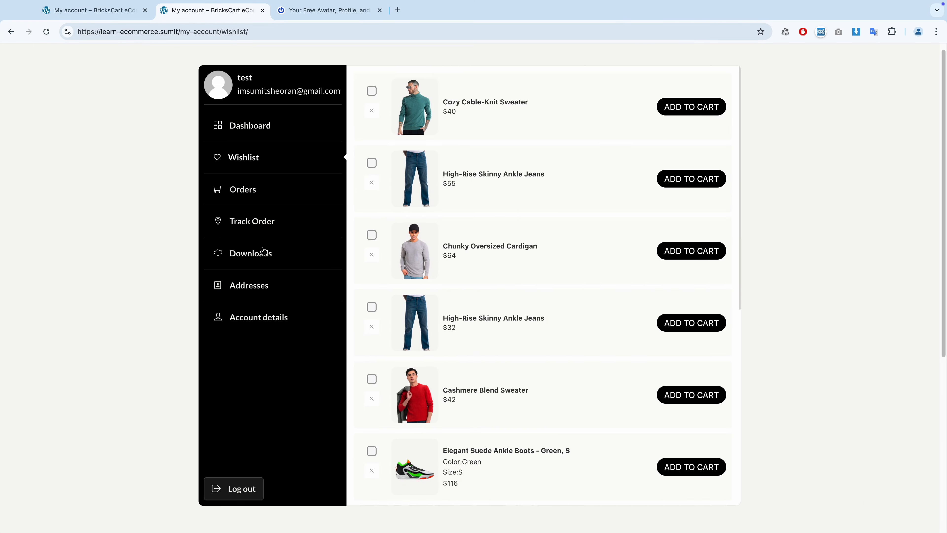
left_click(241, 189)
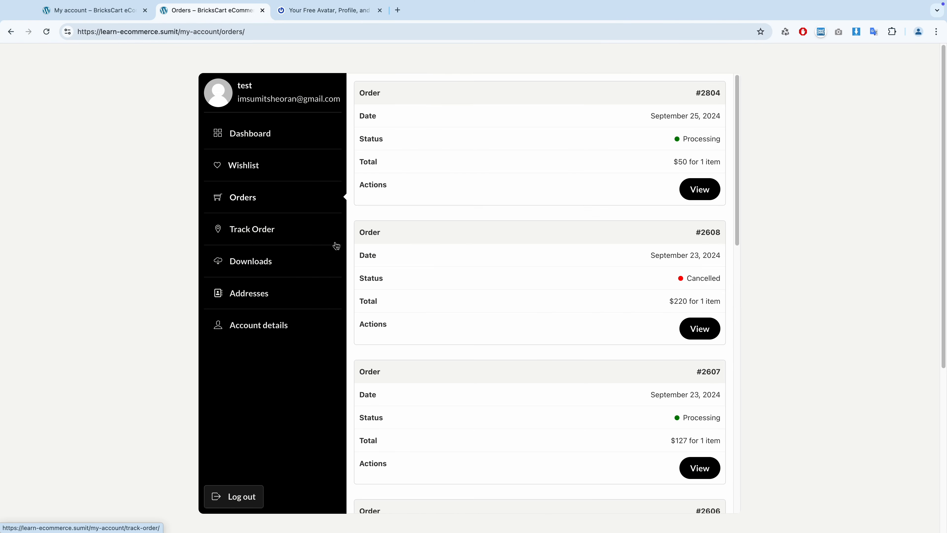
scroll(559, 276, "down", 10)
scroll(563, 308, "up", 10)
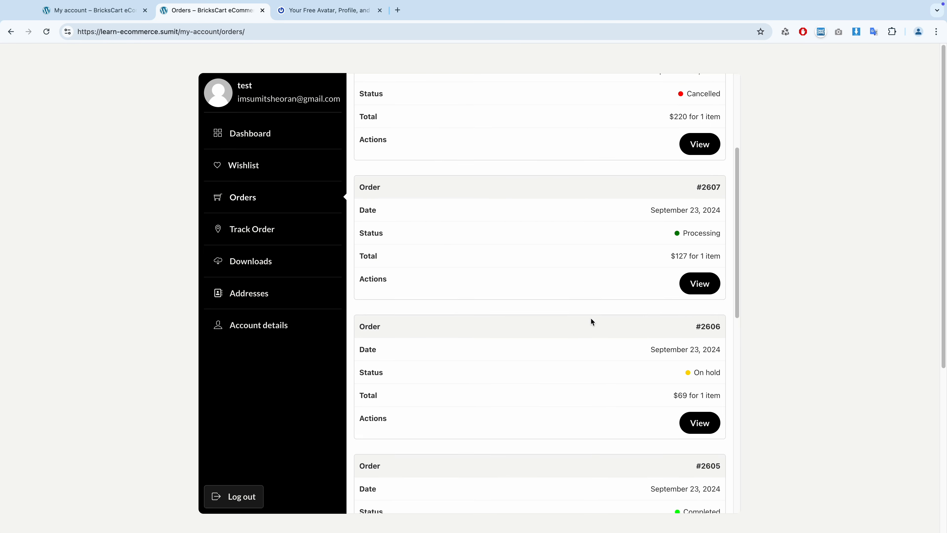
left_click_drag(671, 141, 721, 136)
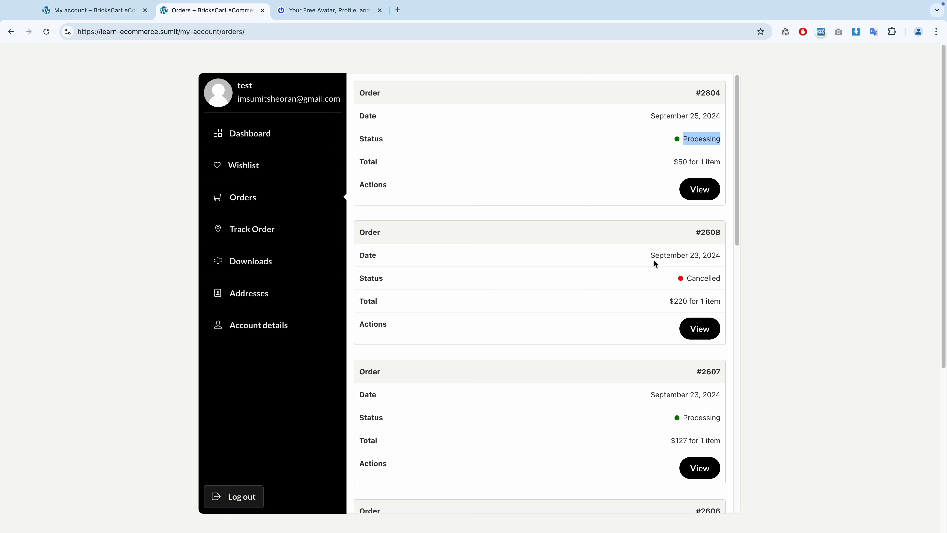
scroll(671, 265, "down", 2)
left_click(672, 265)
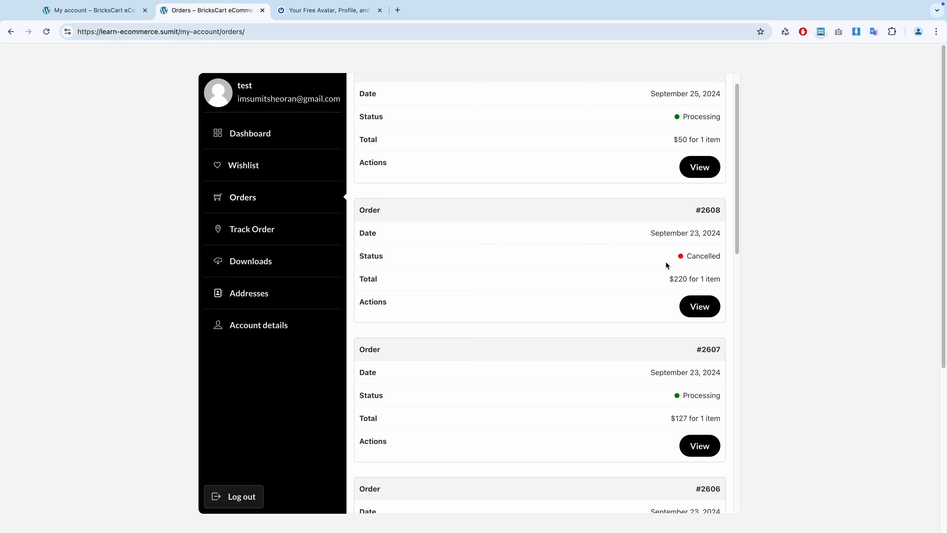
scroll(444, 290, "up", 1)
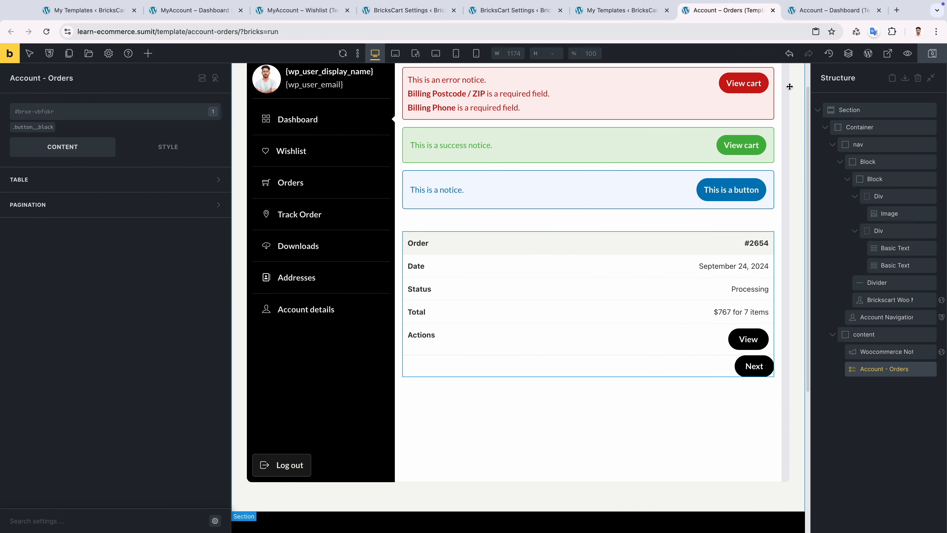
left_click(620, 10)
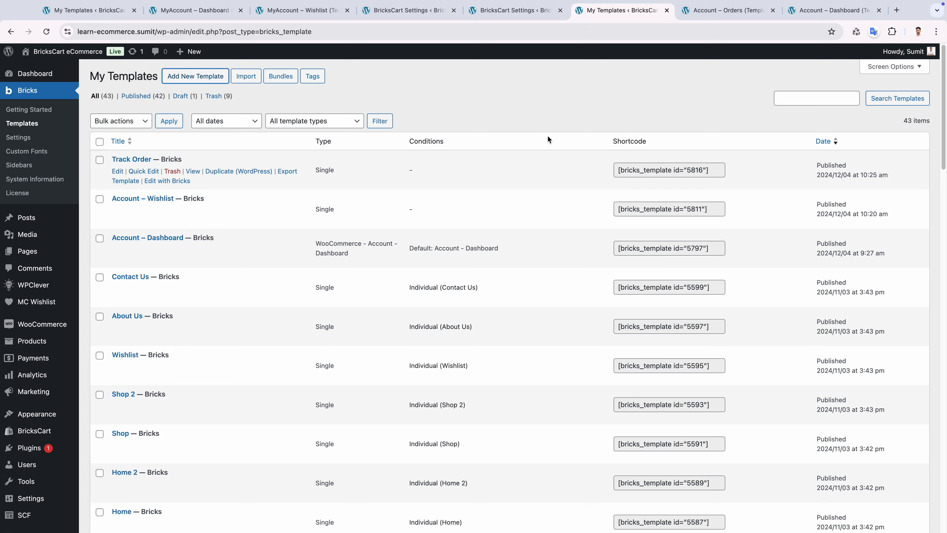
left_click(712, 21)
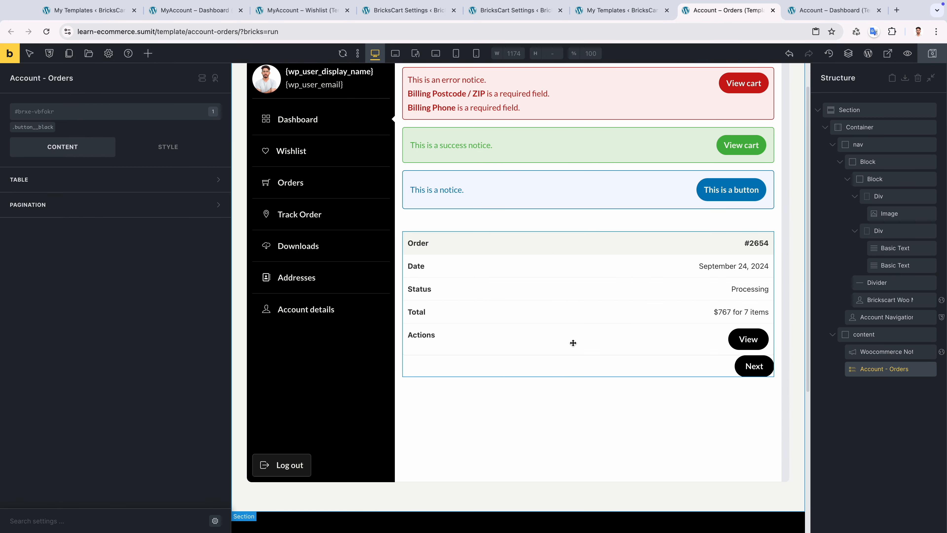